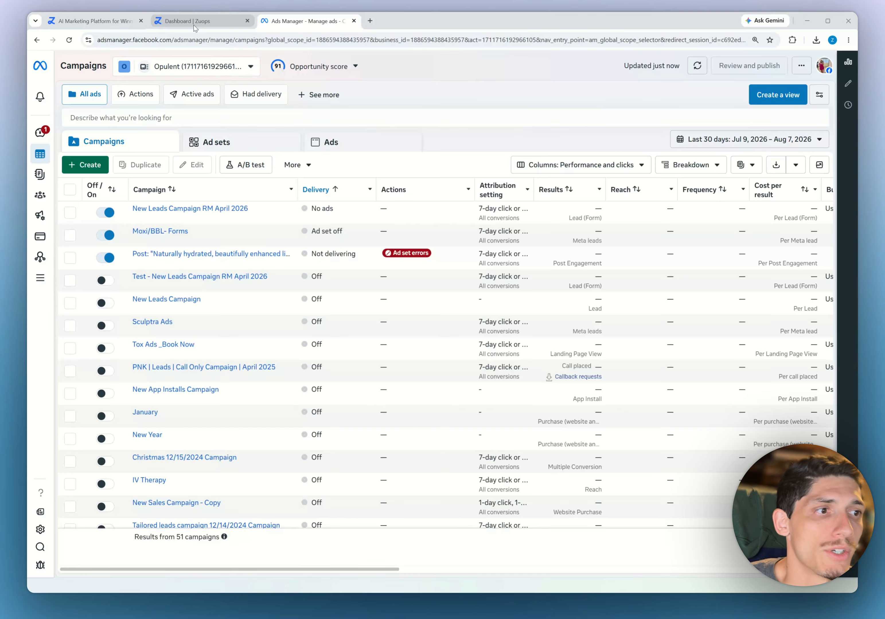
Switch from Ads Manager to Zuops, view its public homepage, and return to the dashboard's sub-account overview
{"action": "left_click", "coordinate": [202, 20]}
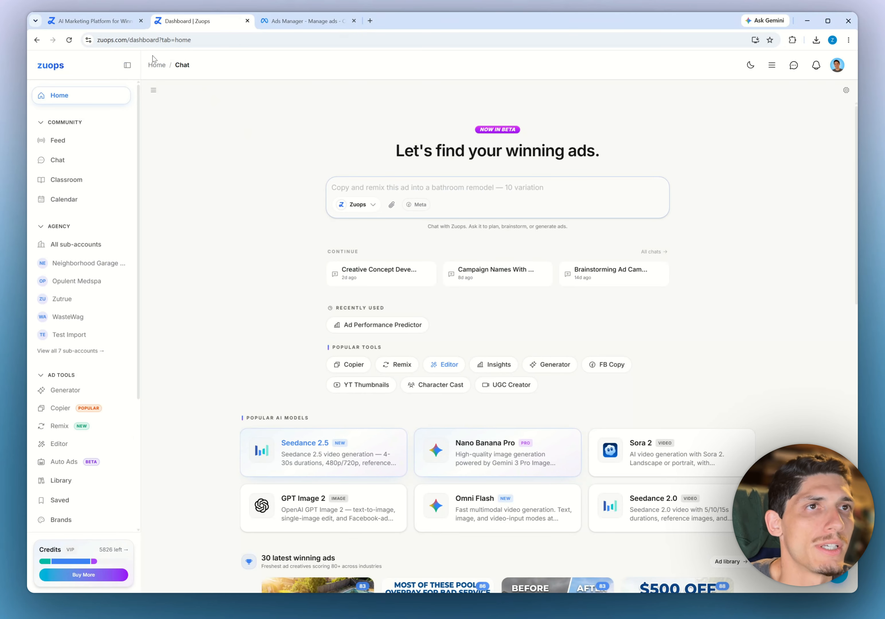
{"action": "left_click", "coordinate": [118, 23]}
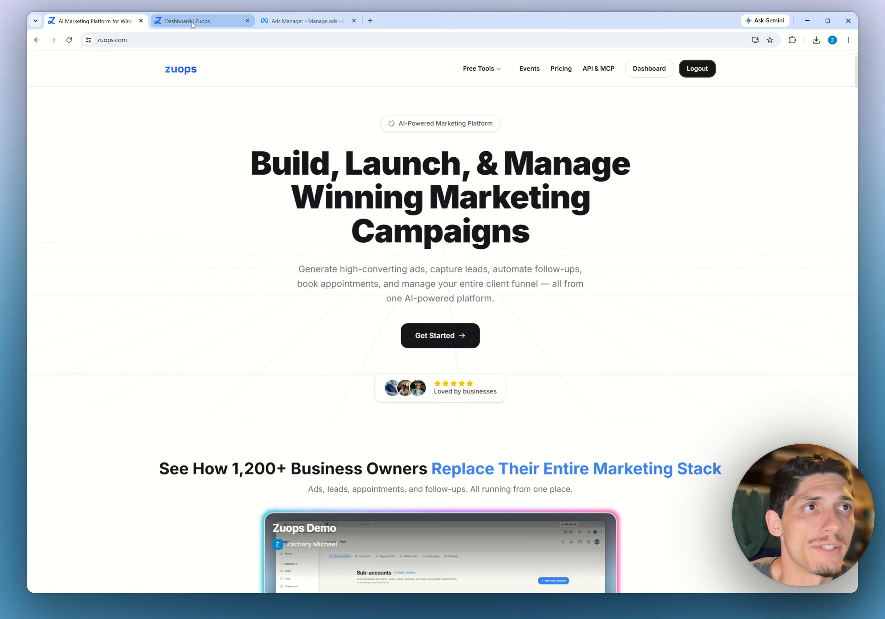
{"action": "left_click", "coordinate": [201, 21]}
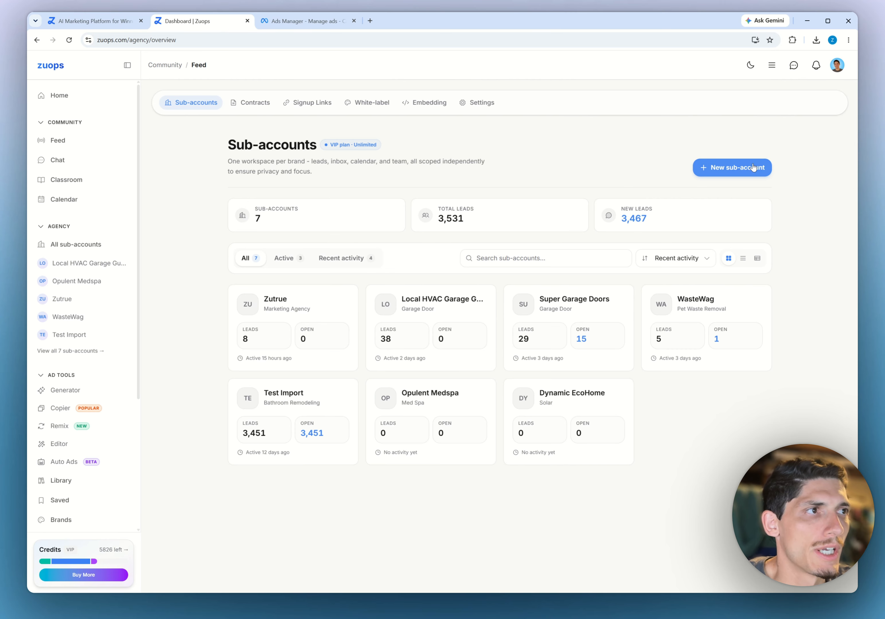
Examine the industry choices and email option for a new sub-account, and close the form without creating one
{"action": "left_click", "coordinate": [737, 172]}
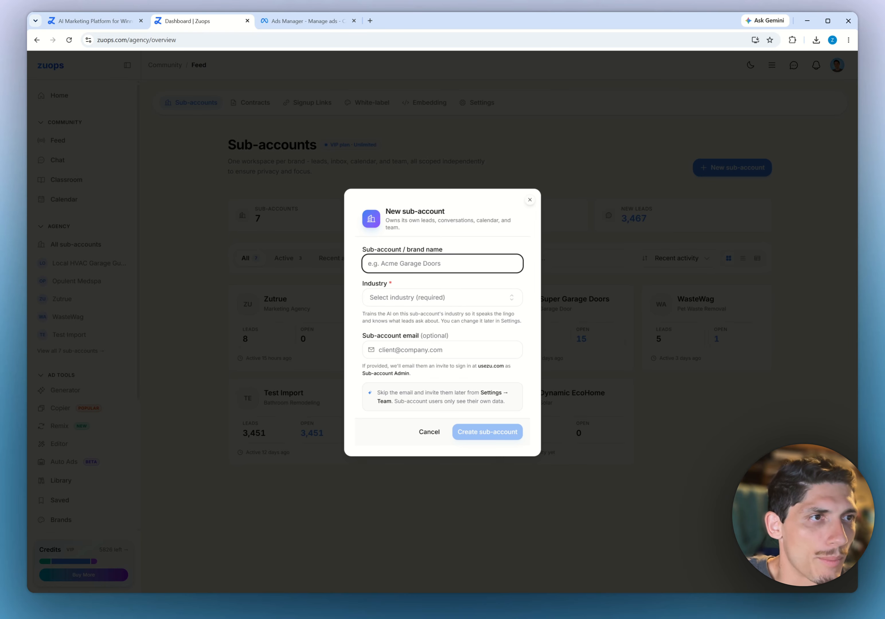
{"action": "left_click", "coordinate": [413, 299]}
{"action": "scroll", "coordinate": [388, 365], "scroll_direction": "down", "scroll_amount": 5}
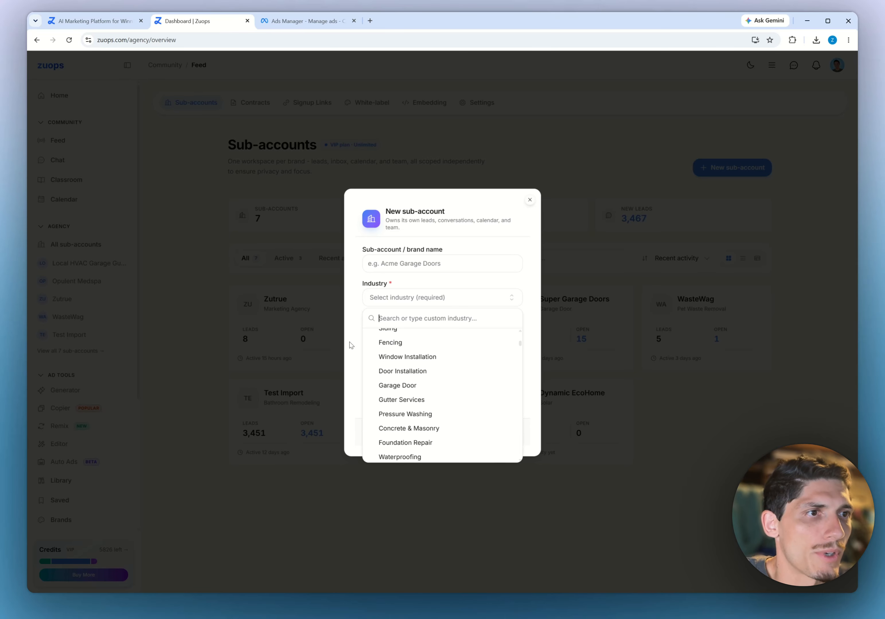
{"action": "scroll", "coordinate": [404, 351], "scroll_direction": "down", "scroll_amount": 5}
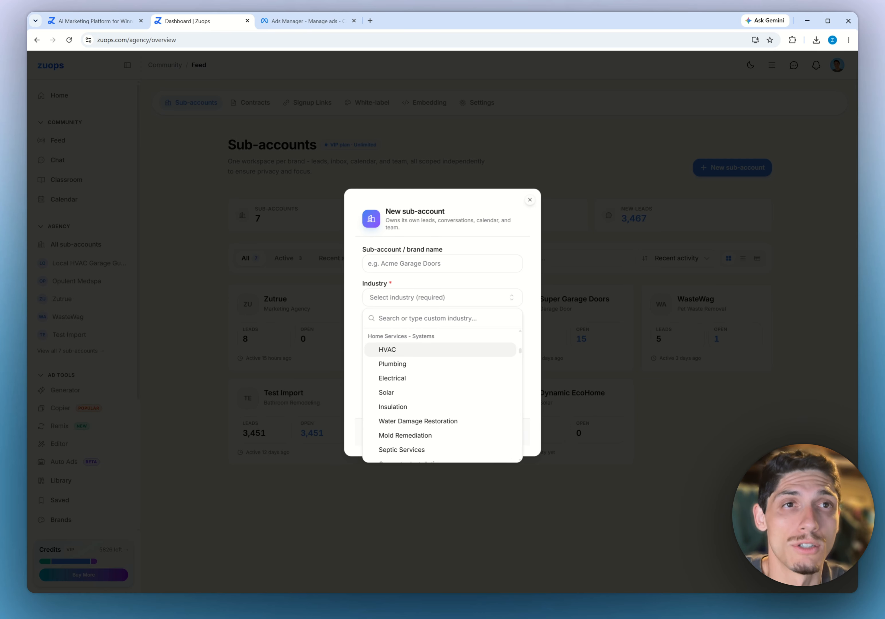
{"action": "left_click", "coordinate": [354, 309]}
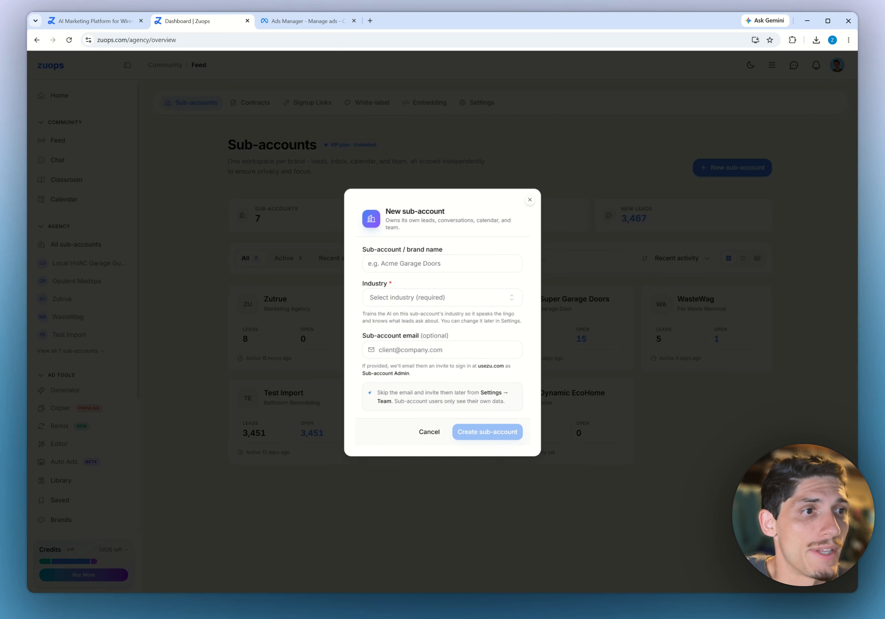
{"action": "left_click", "coordinate": [373, 355]}
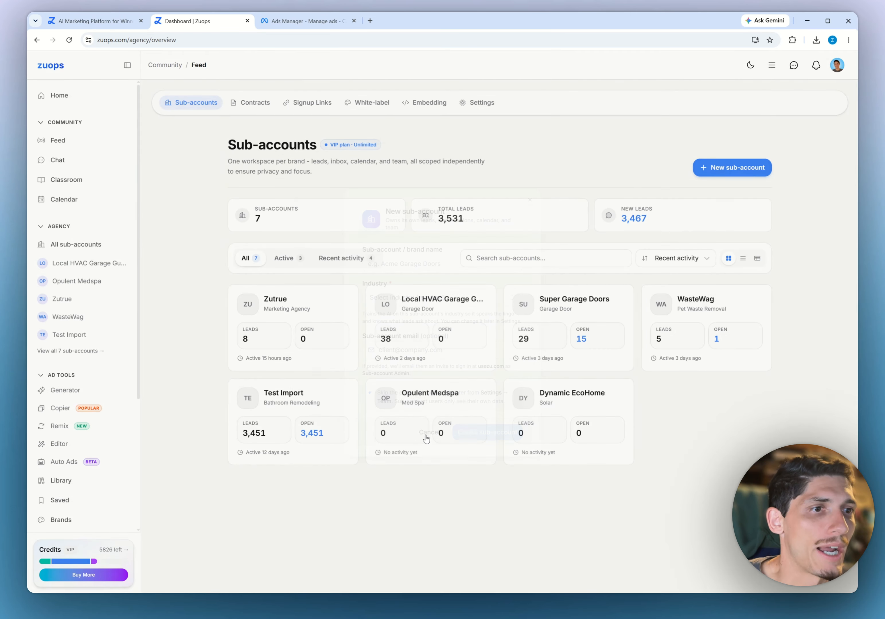
{"action": "left_click", "coordinate": [428, 435]}
Open the Opulent Medspa sub-account and check its inbox and additional options
{"action": "left_click", "coordinate": [440, 405]}
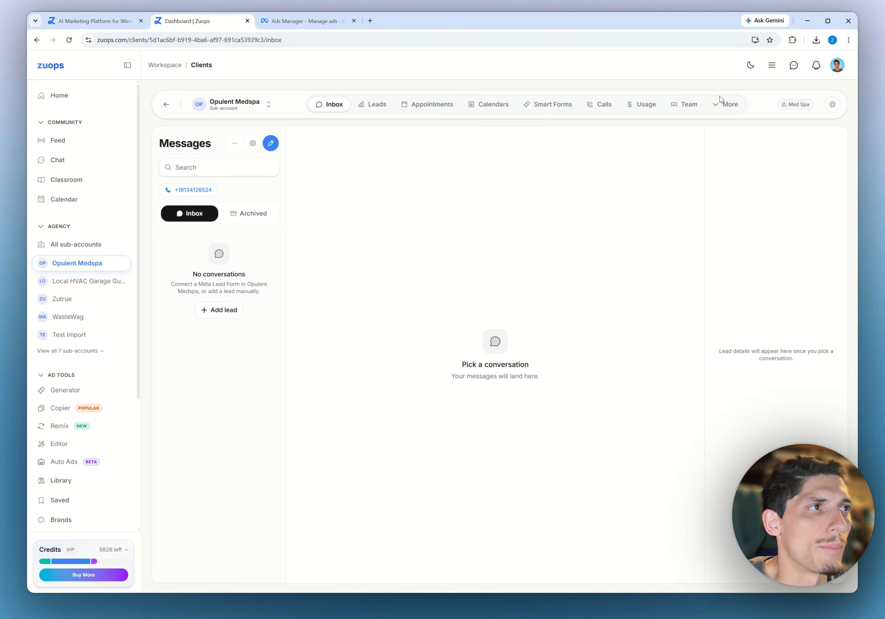
{"action": "left_click", "coordinate": [728, 108]}
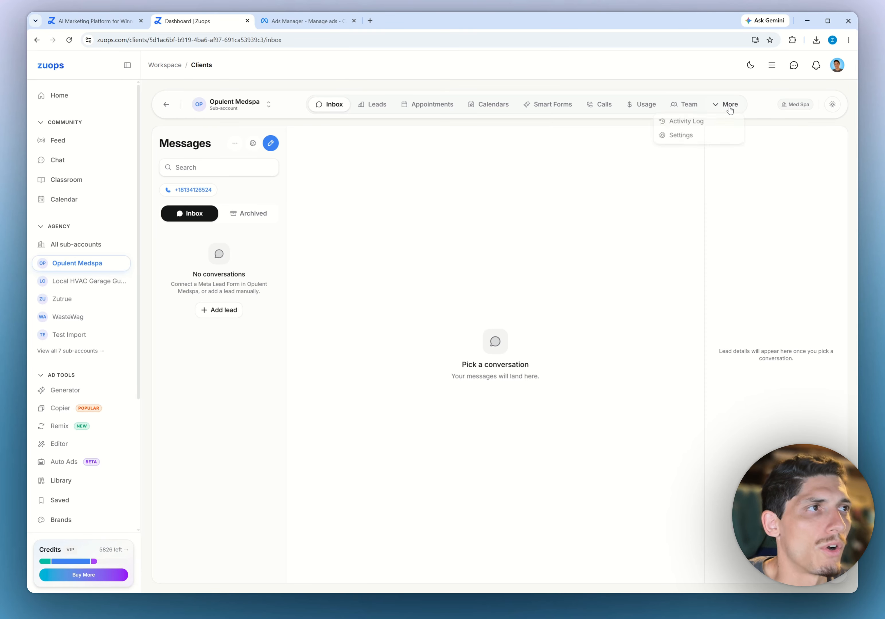
{"action": "left_click", "coordinate": [214, 188]}
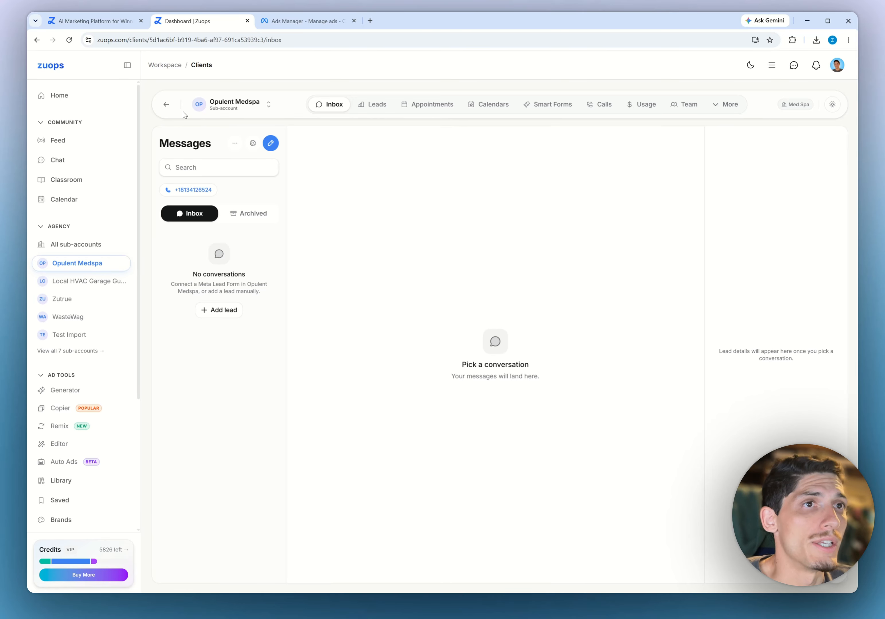
Search for available local phone numbers with area code 949 in the Test Import sub-account
{"action": "left_click", "coordinate": [77, 335]}
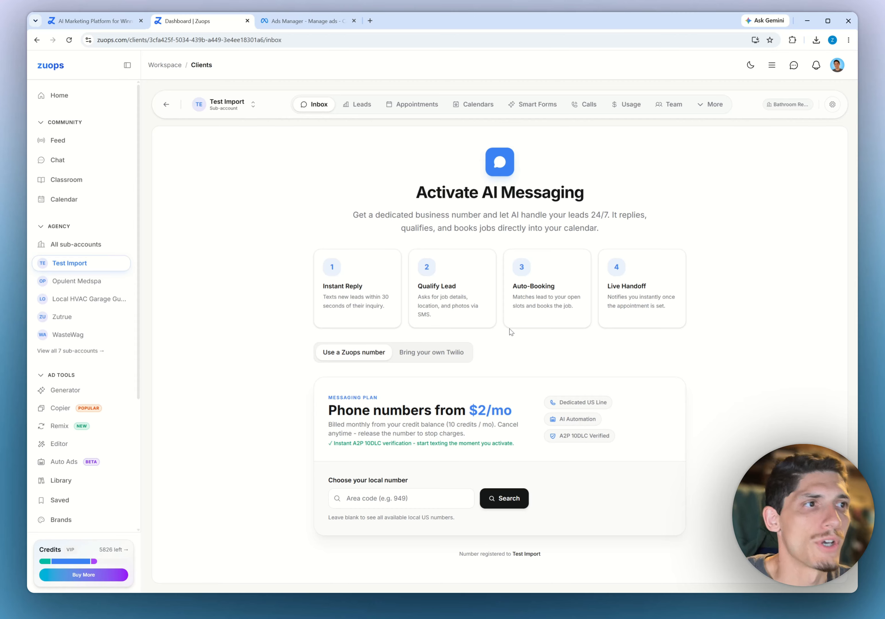
{"action": "left_click", "coordinate": [403, 498]}
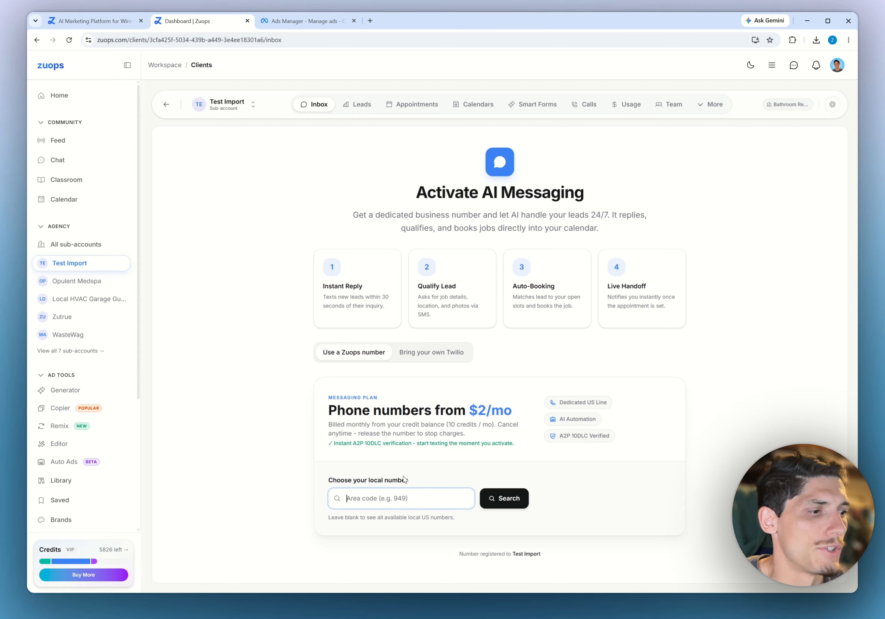
{"action": "type", "text": "949"}
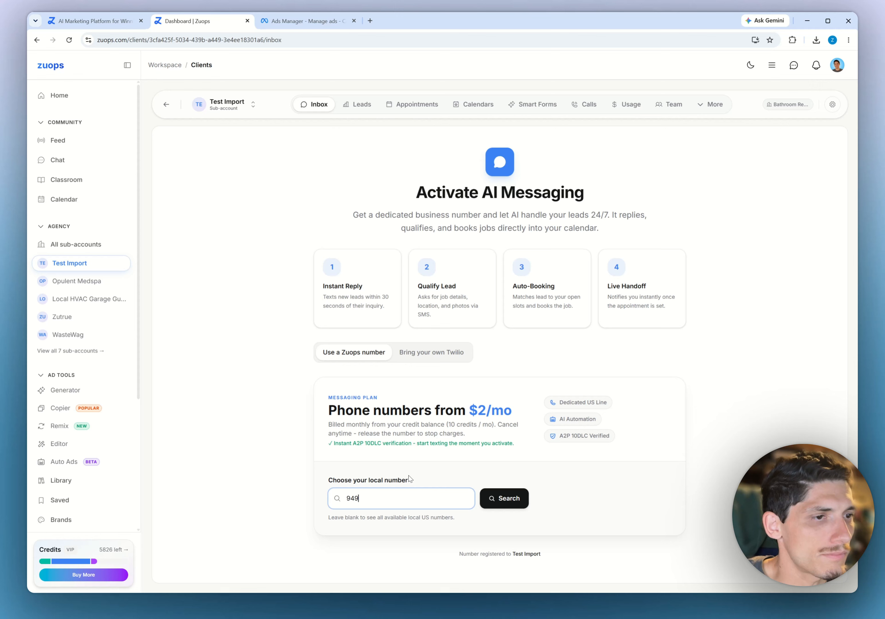
{"action": "left_click", "coordinate": [512, 493]}
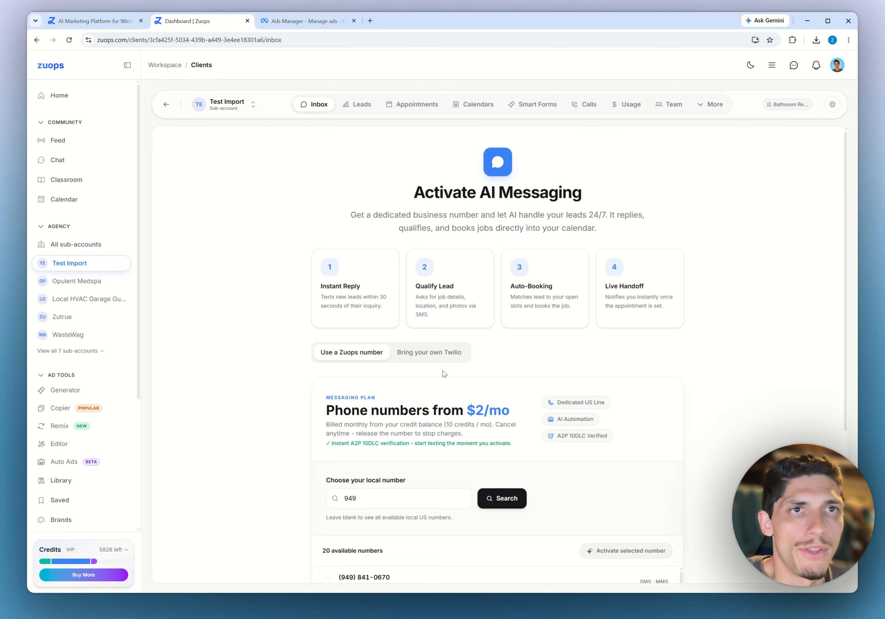
{"action": "scroll", "coordinate": [388, 372], "scroll_direction": "down", "scroll_amount": 5}
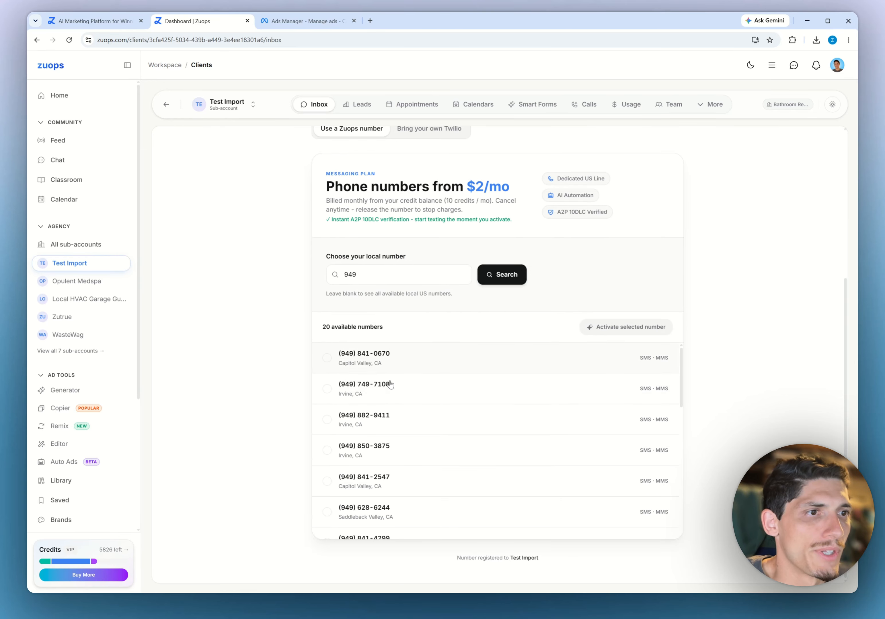
{"action": "scroll", "coordinate": [373, 396], "scroll_direction": "down", "scroll_amount": 10}
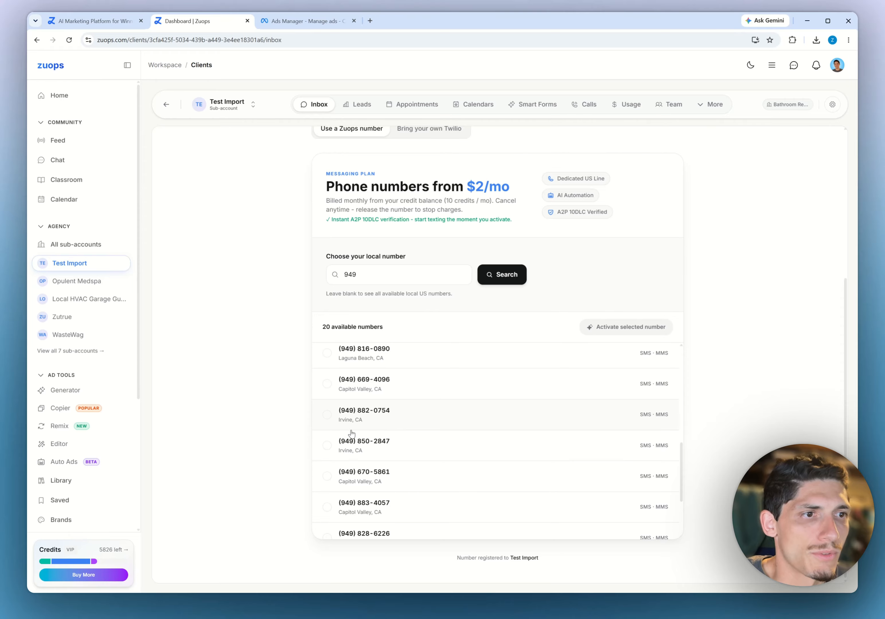
Try selecting an Irvine, CA number and select the Newport Beach, CA number instead
{"action": "left_click", "coordinate": [342, 425]}
{"action": "left_click", "coordinate": [366, 448]}
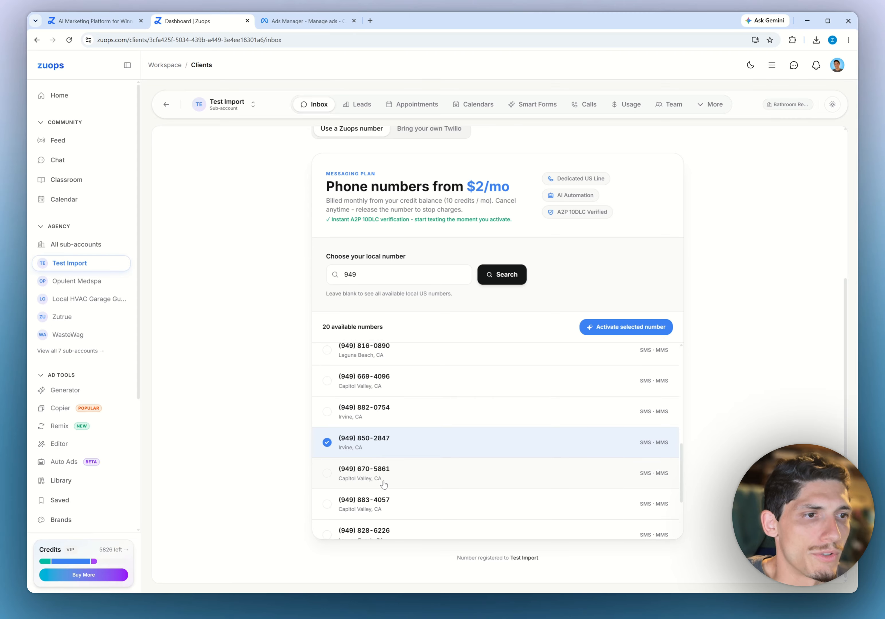
{"action": "scroll", "coordinate": [382, 483], "scroll_direction": "down", "scroll_amount": 3}
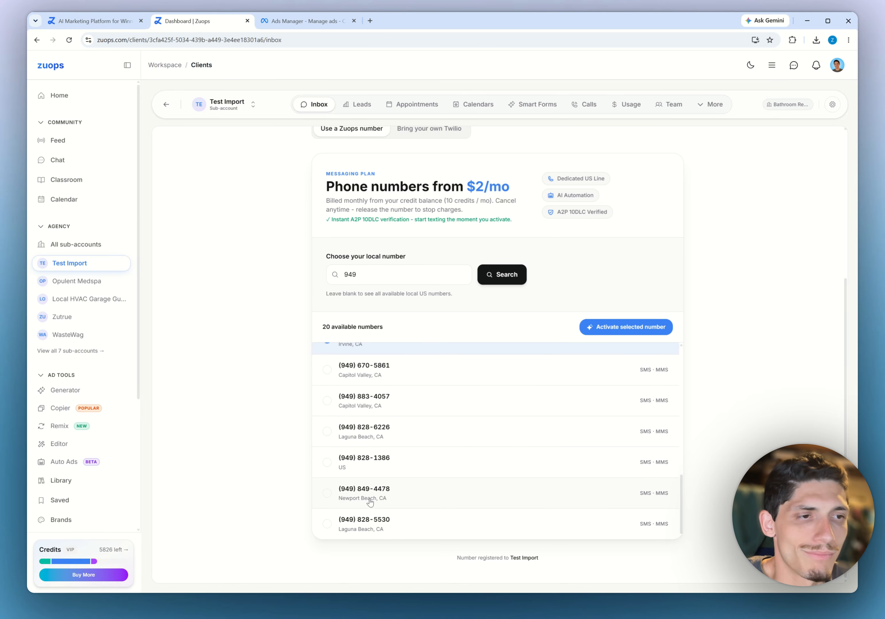
{"action": "left_click", "coordinate": [341, 504]}
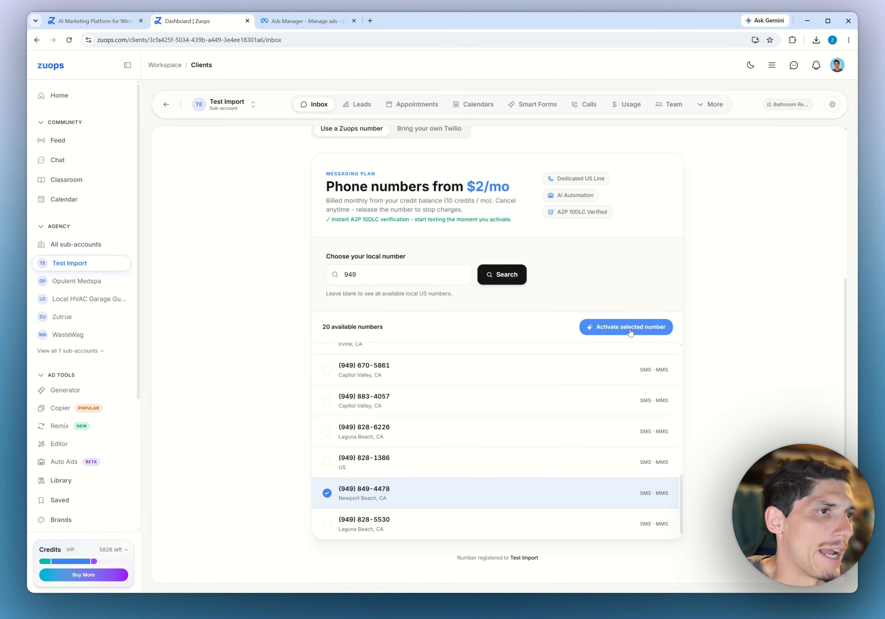
Leave the number selection unactivated and switch from Test Import to the Opulent Medspa sub-account
{"action": "scroll", "coordinate": [371, 364], "scroll_direction": "up", "scroll_amount": 3}
{"action": "scroll", "coordinate": [297, 343], "scroll_direction": "up", "scroll_amount": 5}
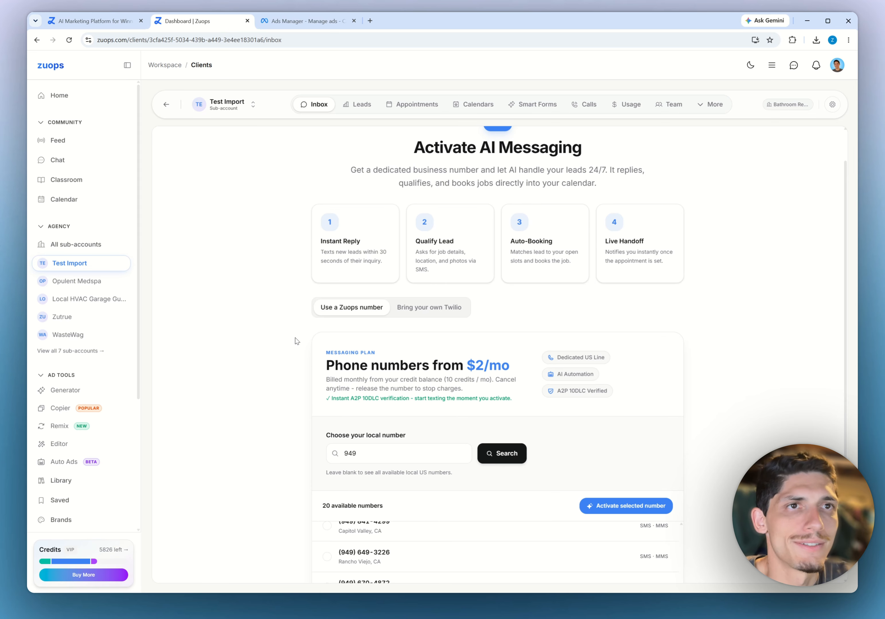
{"action": "scroll", "coordinate": [346, 315], "scroll_direction": "up", "scroll_amount": 1}
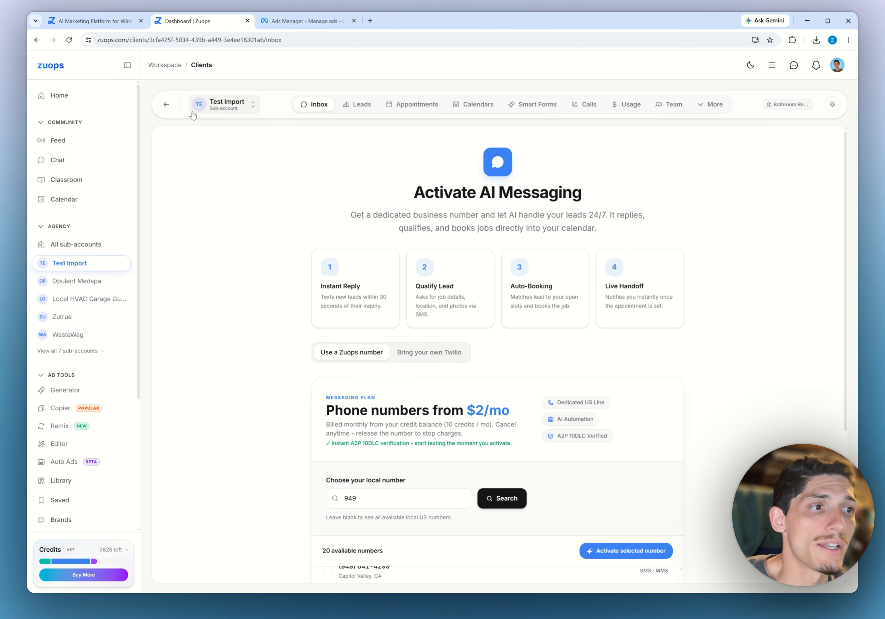
{"action": "left_click", "coordinate": [237, 115]}
{"action": "left_click", "coordinate": [289, 192]}
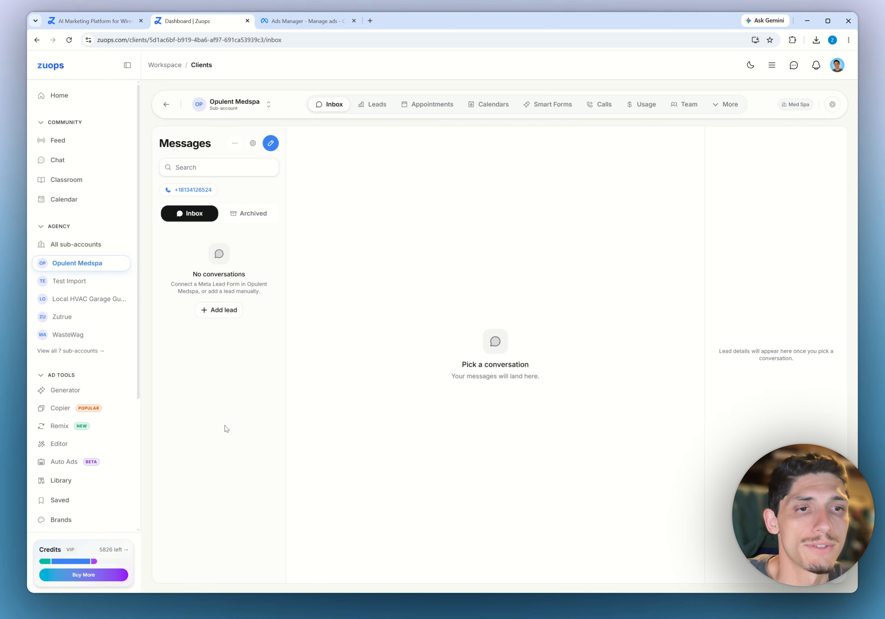
Open the Business Offer Generator from the AI marketing tools and clear the previously generated HVAC results
{"action": "scroll", "coordinate": [120, 421], "scroll_direction": "down", "scroll_amount": 5}
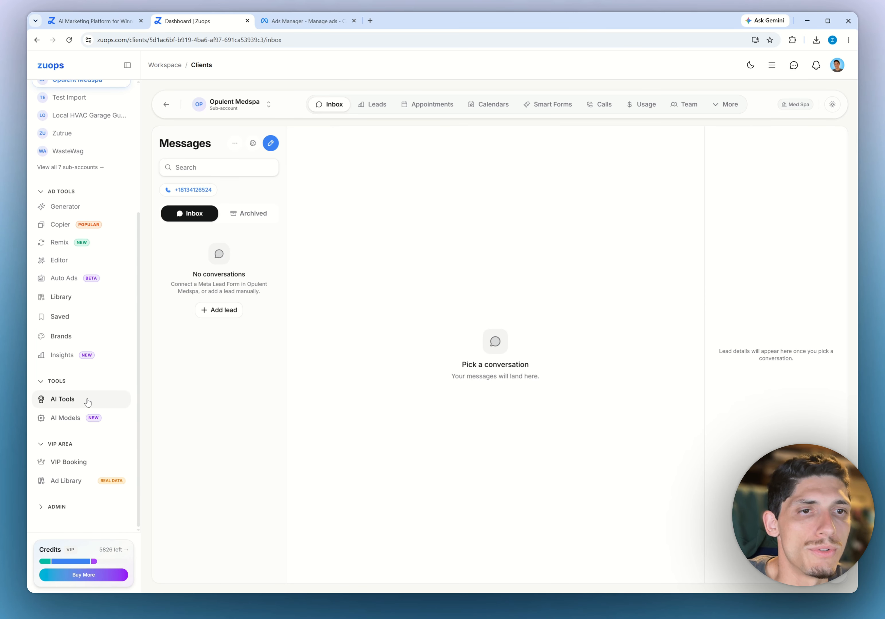
{"action": "left_click", "coordinate": [88, 403]}
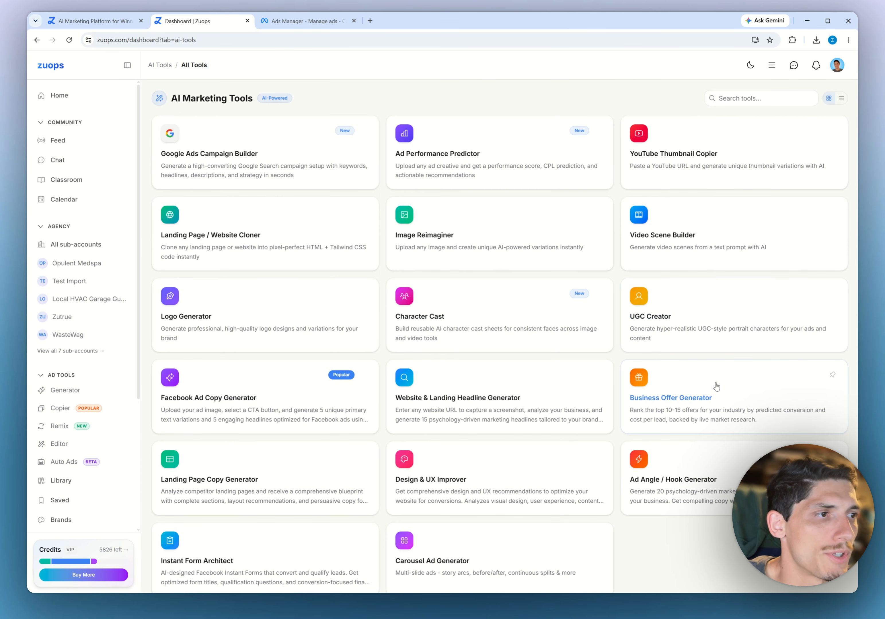
{"action": "left_click", "coordinate": [716, 386]}
{"action": "scroll", "coordinate": [501, 341], "scroll_direction": "down", "scroll_amount": 3}
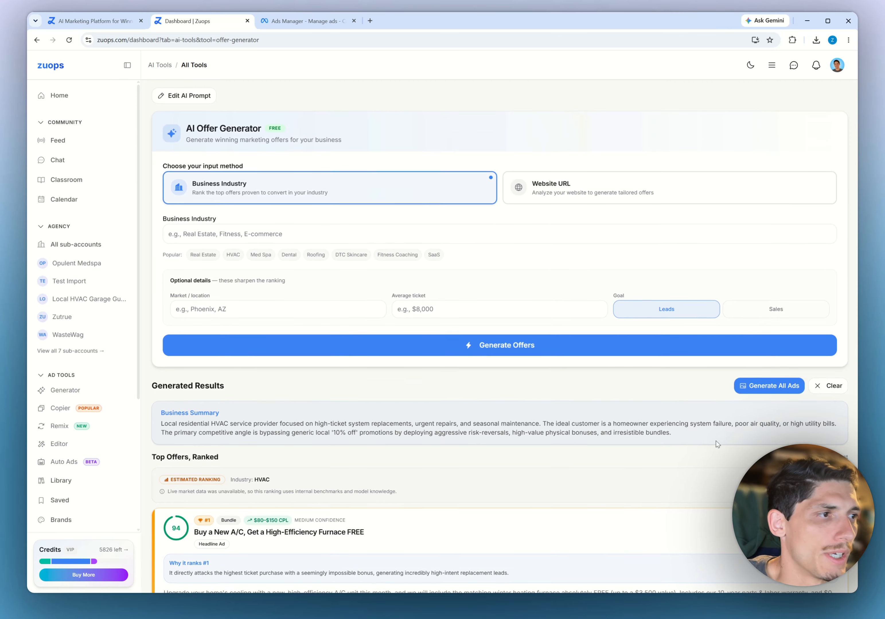
{"action": "left_click", "coordinate": [824, 378]}
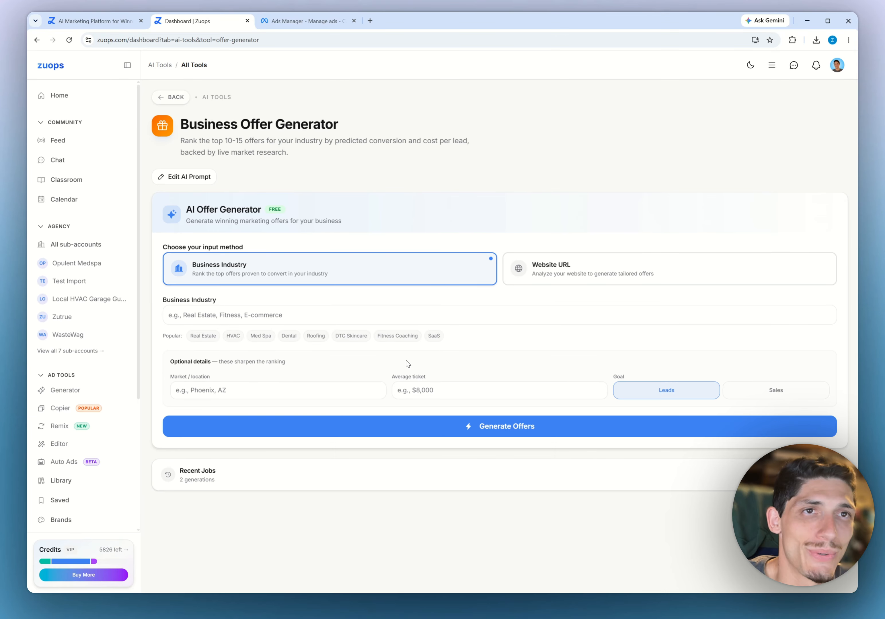
Set the business industry to Med Spa and the market location to Tampa Florida
{"action": "left_click", "coordinate": [499, 315]}
{"action": "type", "text": "Med Spa"}
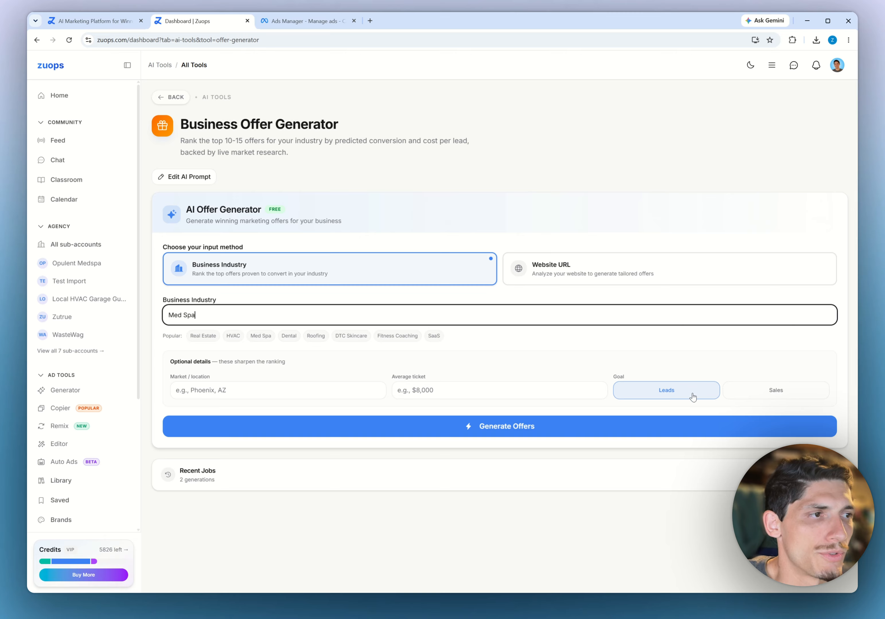
{"action": "left_click", "coordinate": [278, 391]}
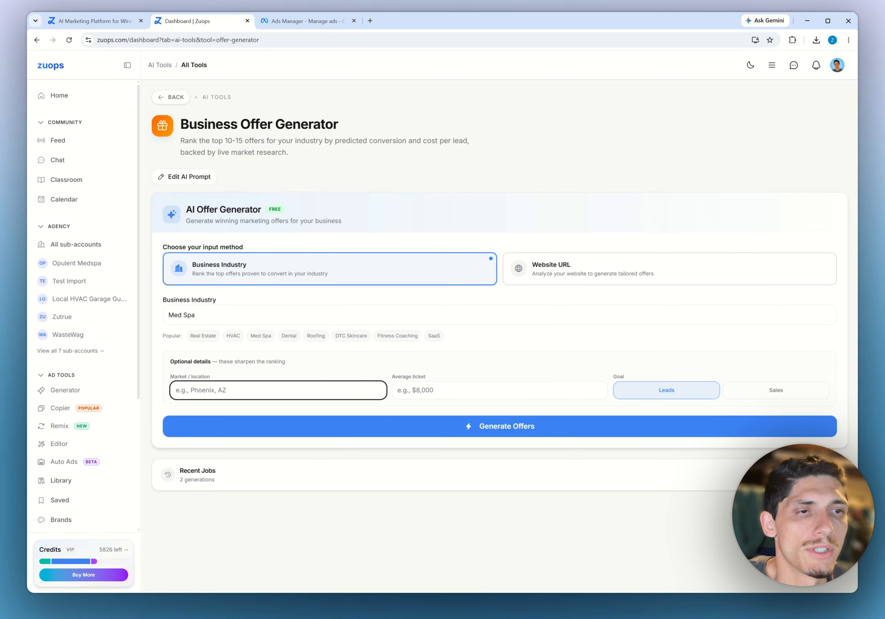
{"action": "type", "text": "Orlanda"}
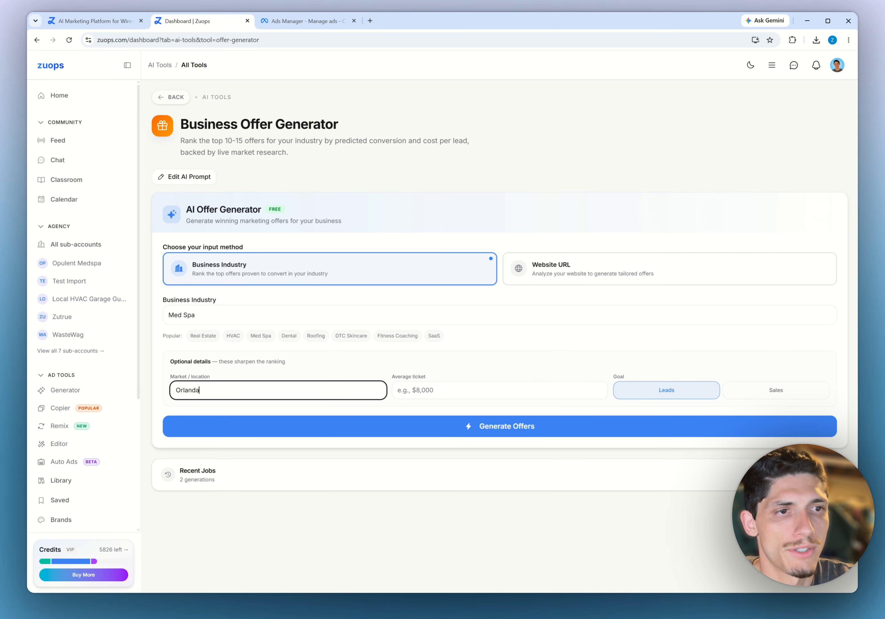
{"action": "key", "text": "BackSpace"}
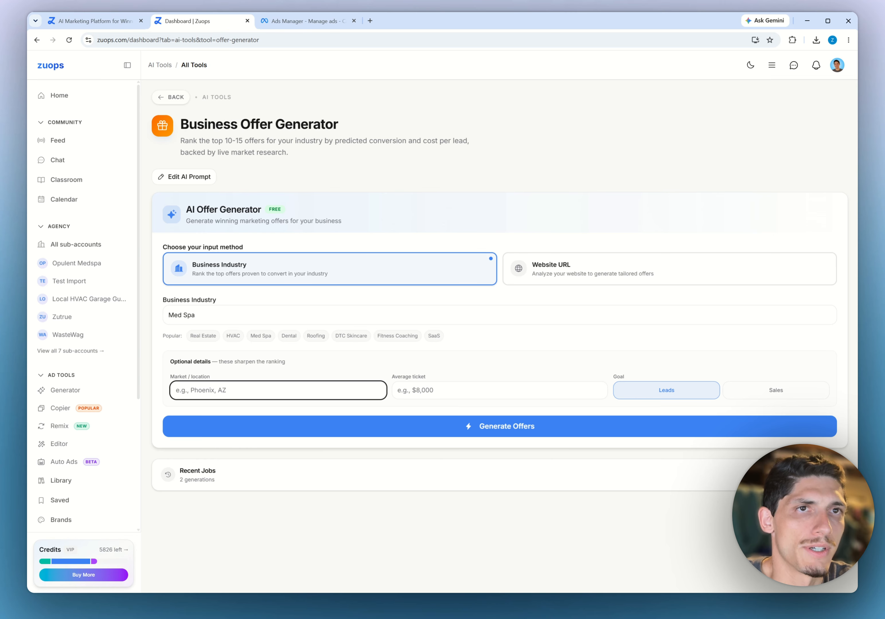
{"action": "type", "text": "Tampa Florida"}
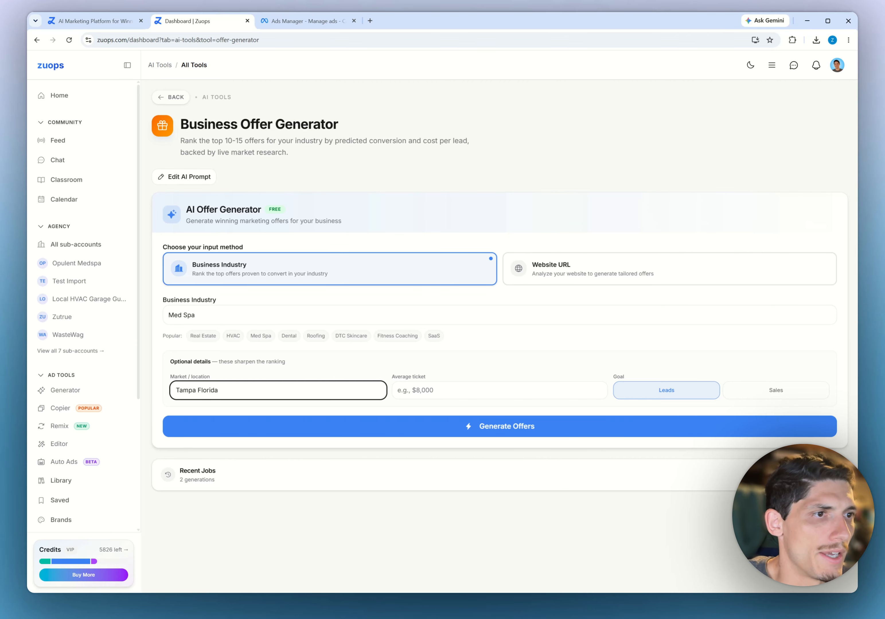
Leave the average ticket empty and generate the ranked offers with Leads as the goal
{"action": "key", "text": "Tab"}
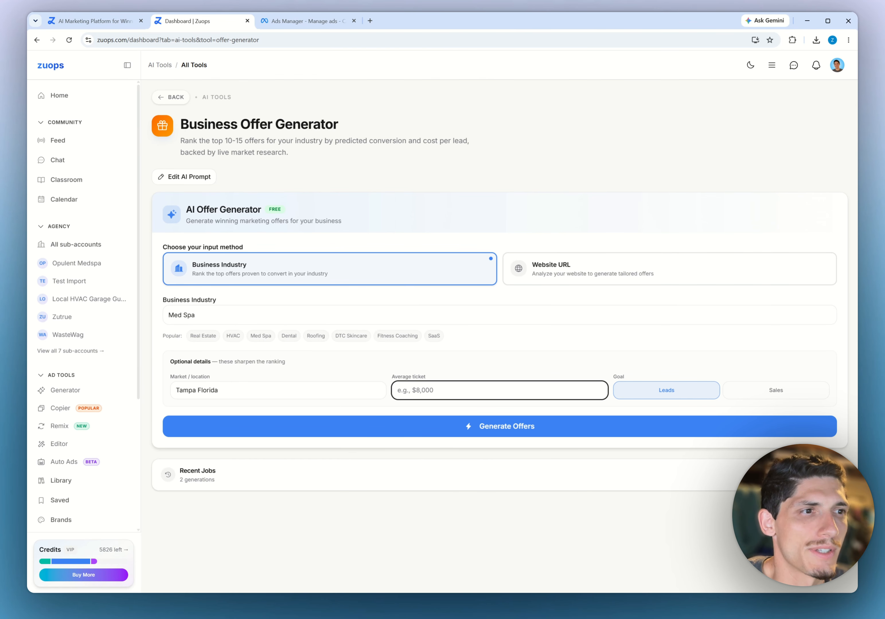
{"action": "type", "text": "500"}
{"action": "key", "text": "BackSpace"}
{"action": "key", "text": "BackSpace"}
{"action": "key", "text": "BackSpace"}
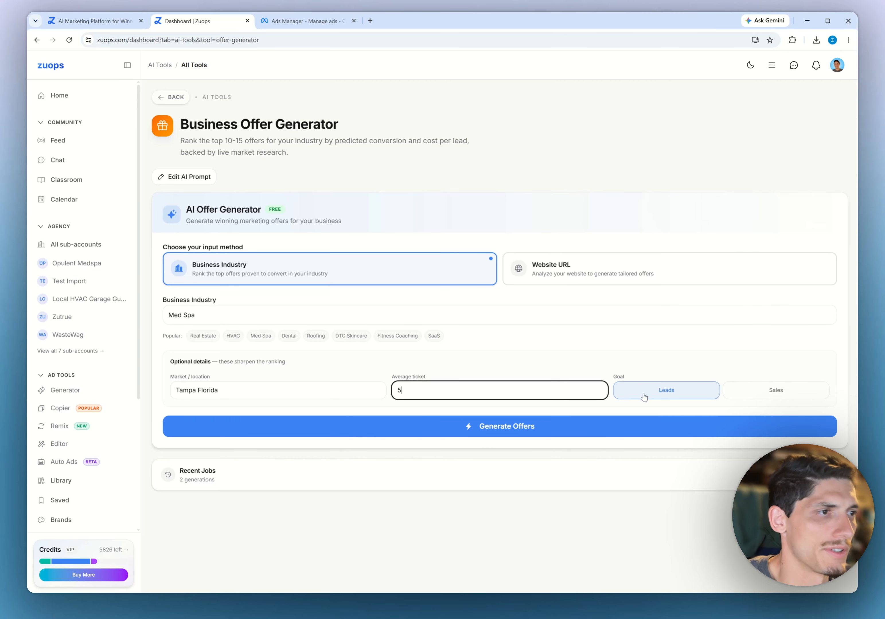
{"action": "left_click", "coordinate": [497, 430]}
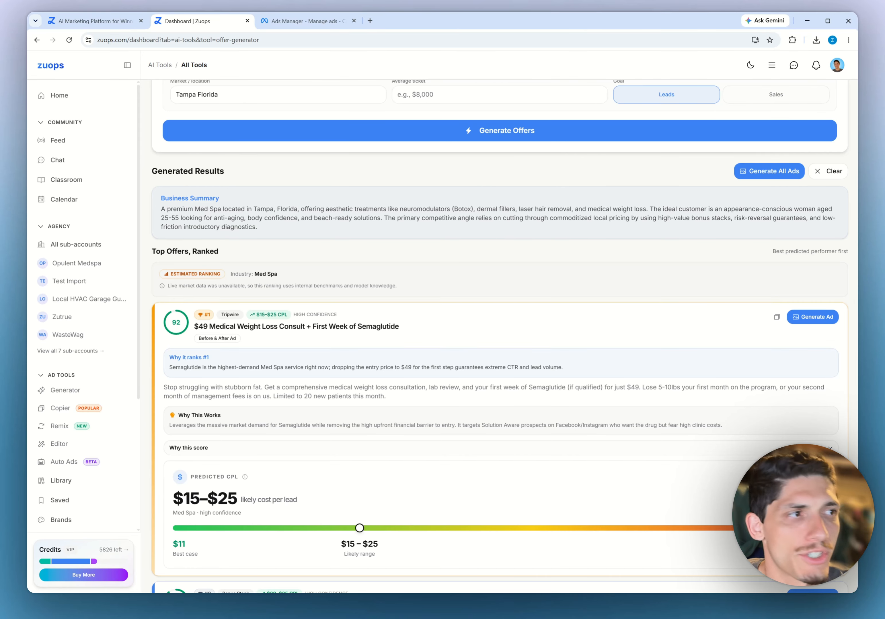
Examine the top-ranked "$49 Medical Weight Loss Consult + First Week of Semaglutide" offer and its predicted cost per lead
{"action": "scroll", "coordinate": [238, 335], "scroll_direction": "down", "scroll_amount": 2}
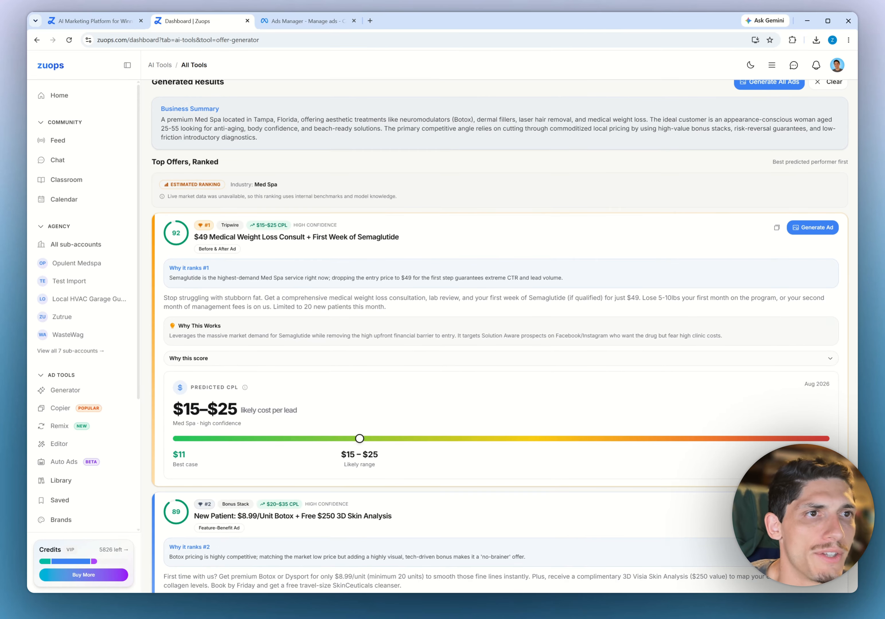
{"action": "left_click_drag", "start_coordinate": [198, 238], "coordinate": [417, 244]}
{"action": "left_click", "coordinate": [264, 238]}
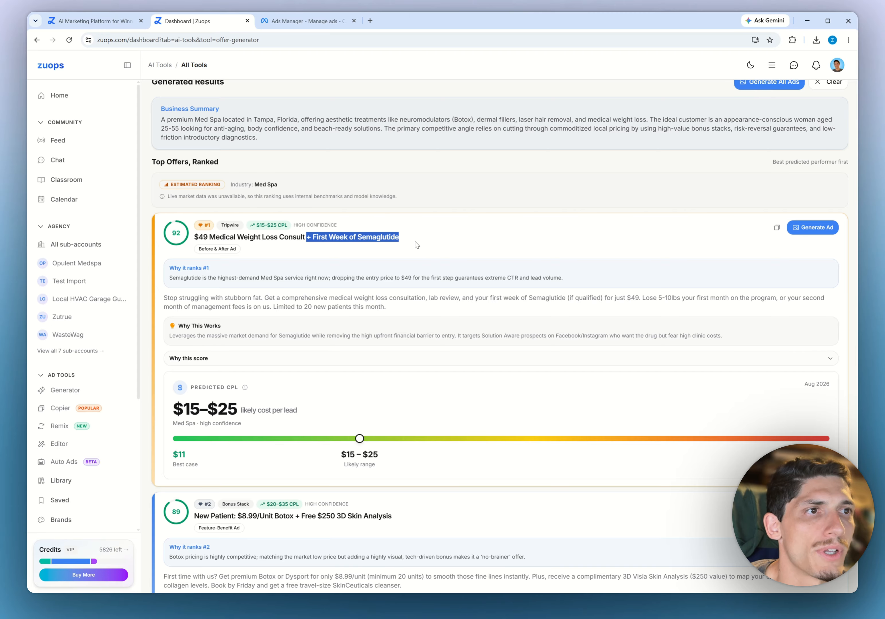
{"action": "left_click", "coordinate": [404, 238]}
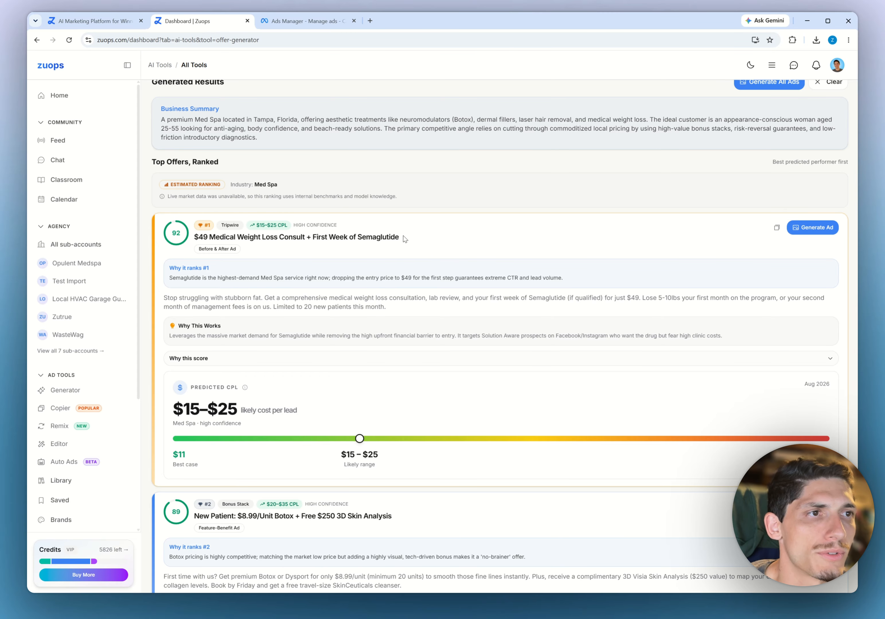
{"action": "scroll", "coordinate": [402, 237], "scroll_direction": "down", "scroll_amount": 2}
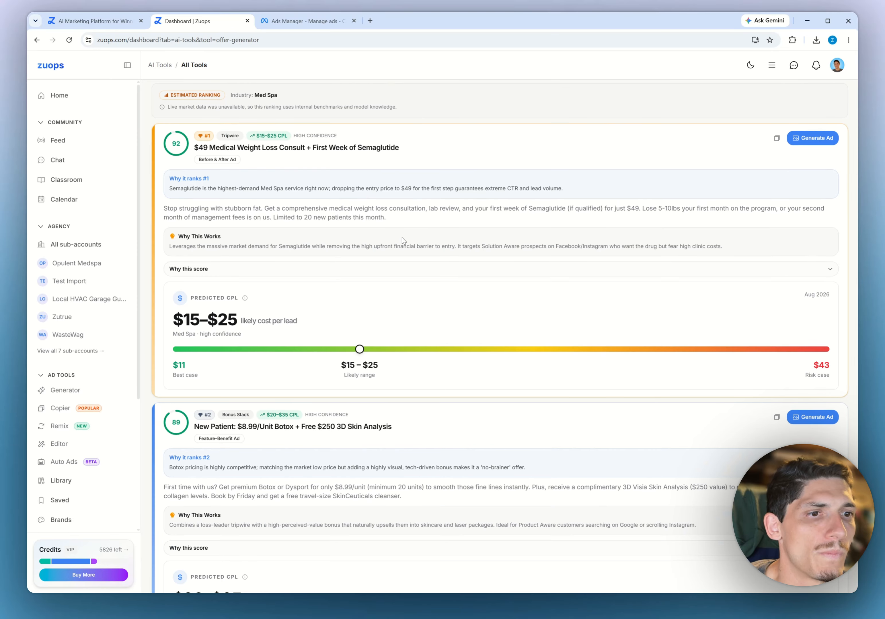
{"action": "scroll", "coordinate": [401, 237], "scroll_direction": "up", "scroll_amount": 2}
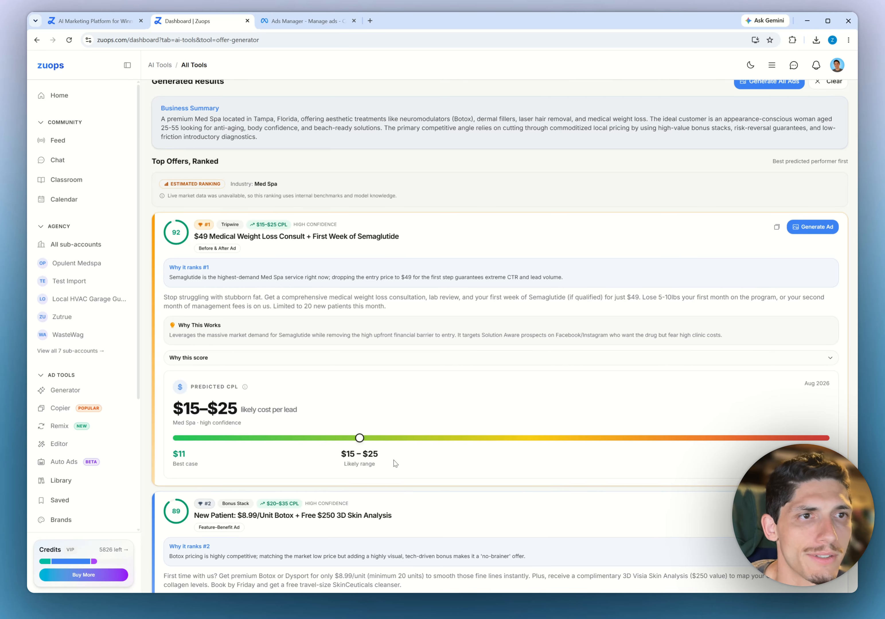
{"action": "scroll", "coordinate": [393, 466], "scroll_direction": "down", "scroll_amount": 3}
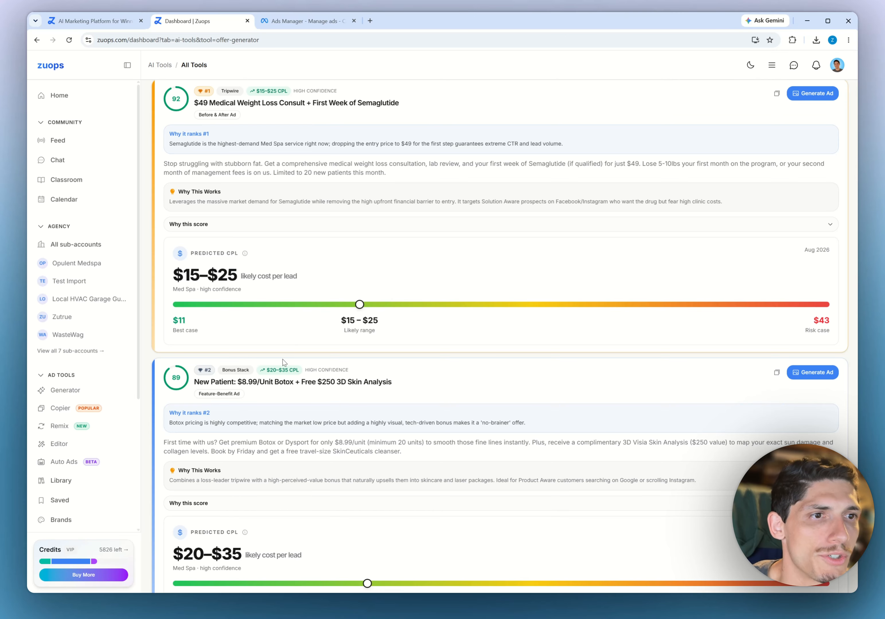
Examine the second-ranked new-patient Botox offer with the free 3D skin analysis and compare it with the top-ranked offer
{"action": "scroll", "coordinate": [283, 360], "scroll_direction": "down", "scroll_amount": 3}
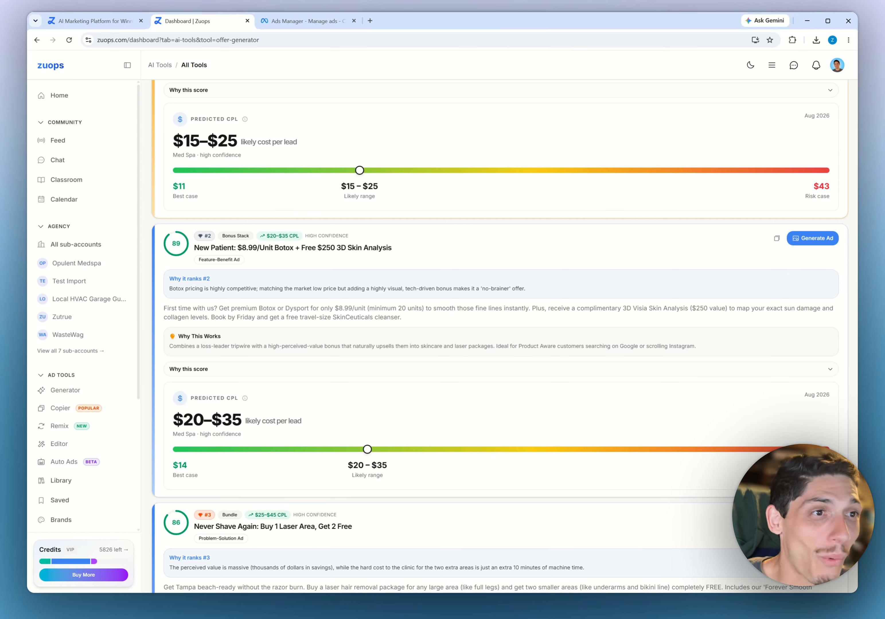
{"action": "left_click_drag", "start_coordinate": [200, 248], "coordinate": [294, 248]}
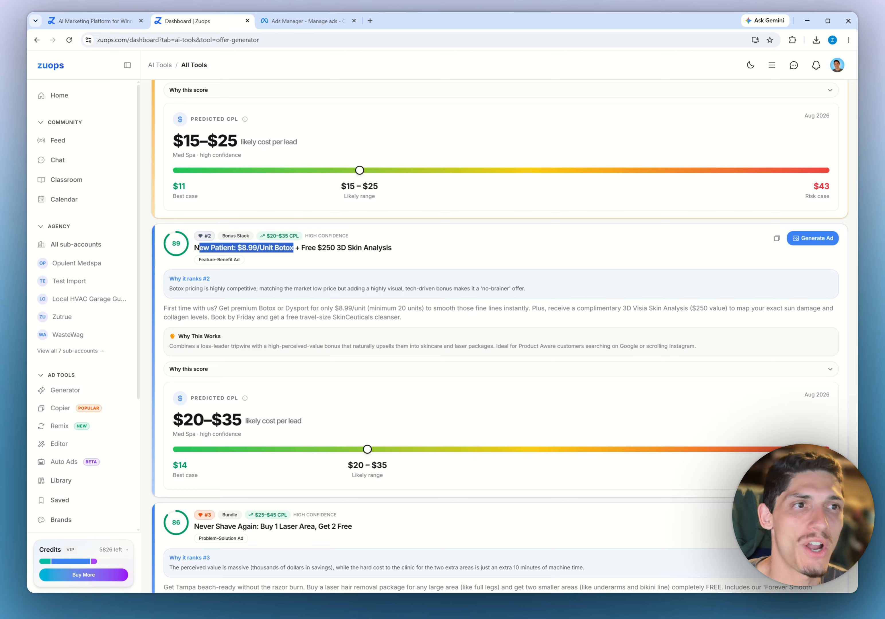
{"action": "left_click", "coordinate": [285, 247]}
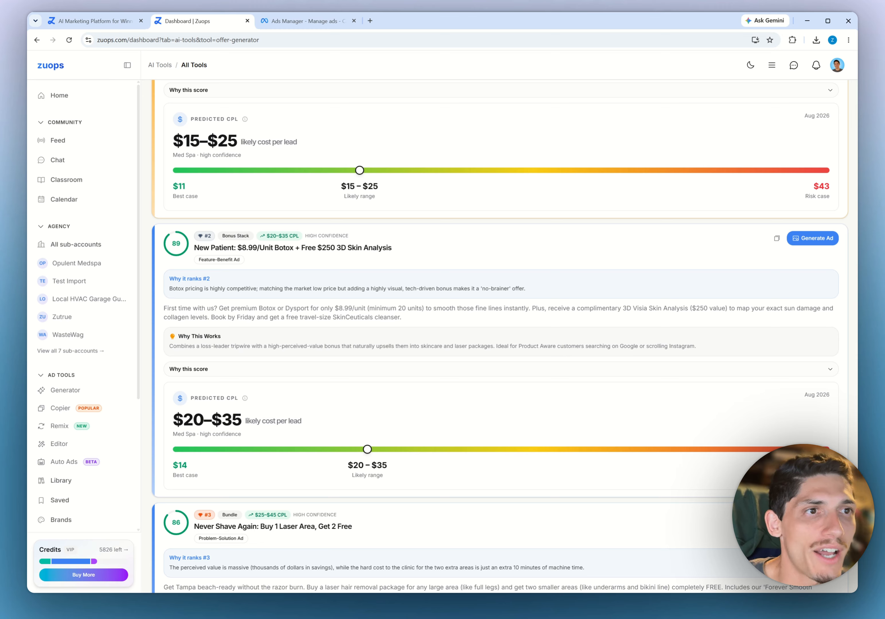
{"action": "left_click_drag", "start_coordinate": [242, 248], "coordinate": [283, 247]}
{"action": "left_click", "coordinate": [270, 247]}
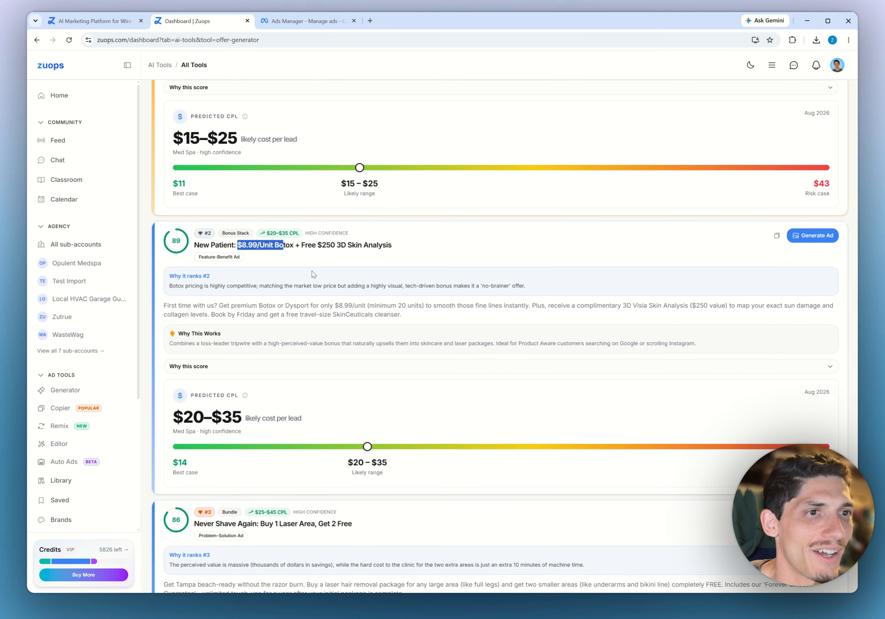
{"action": "scroll", "coordinate": [311, 271], "scroll_direction": "down", "scroll_amount": 3}
{"action": "scroll", "coordinate": [311, 273], "scroll_direction": "up", "scroll_amount": 7}
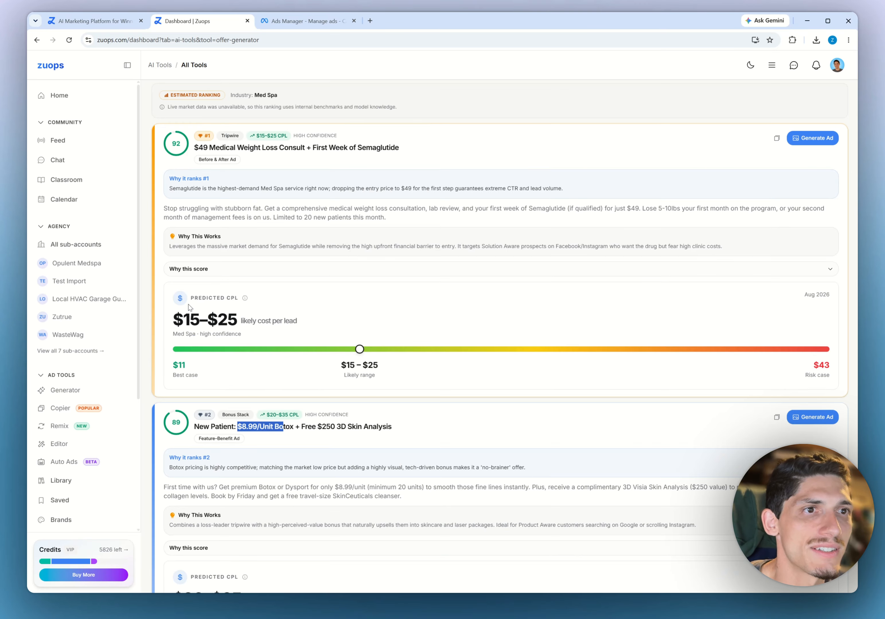
{"action": "scroll", "coordinate": [311, 274], "scroll_direction": "down", "scroll_amount": 4}
{"action": "scroll", "coordinate": [283, 248], "scroll_direction": "up", "scroll_amount": 5}
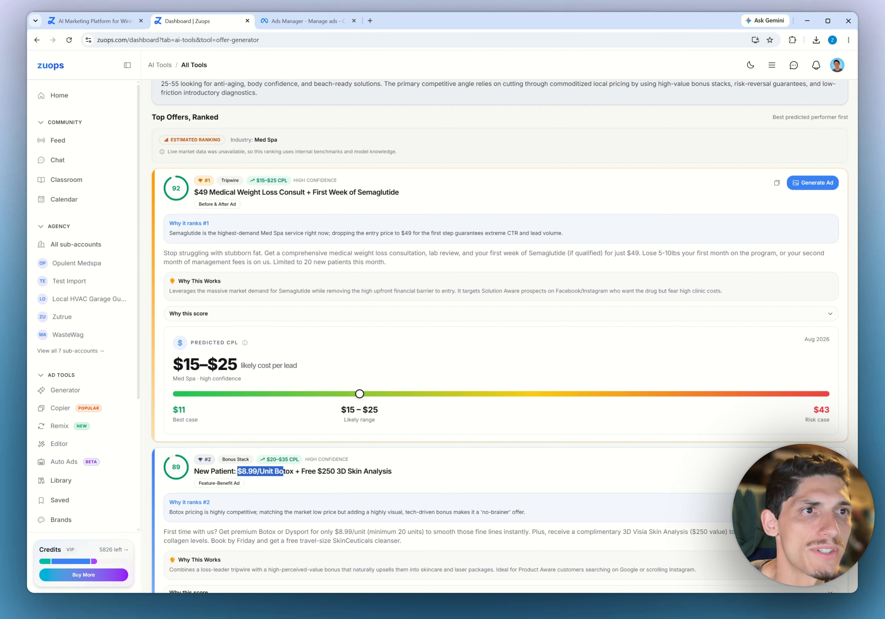
{"action": "left_click_drag", "start_coordinate": [198, 192], "coordinate": [399, 192]}
{"action": "scroll", "coordinate": [500, 336], "scroll_direction": "down", "scroll_amount": 6}
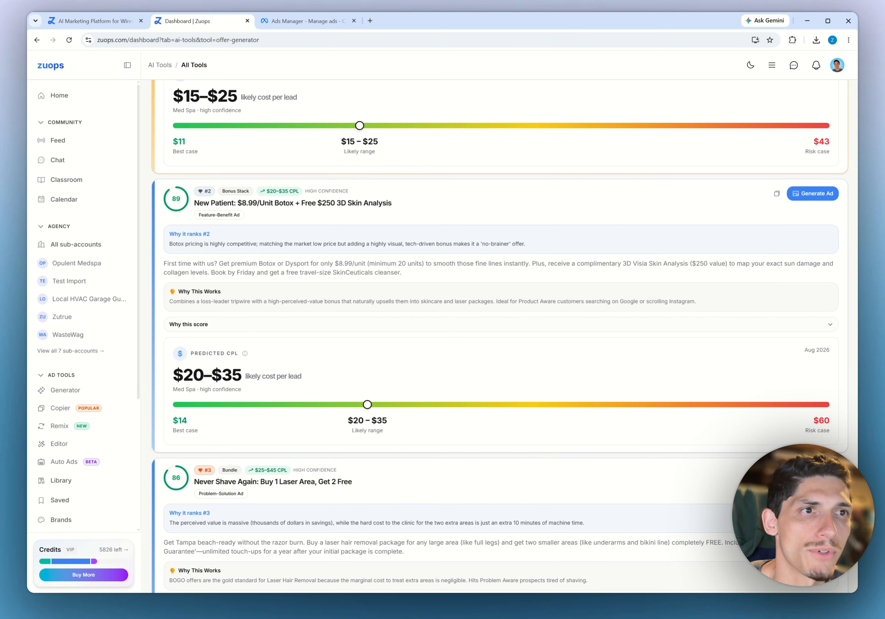
Review the offers ranked third to sixth, including their reasoning and predicted cost per lead, and return to the top-ranked offer
{"action": "scroll", "coordinate": [231, 227], "scroll_direction": "down", "scroll_amount": 5}
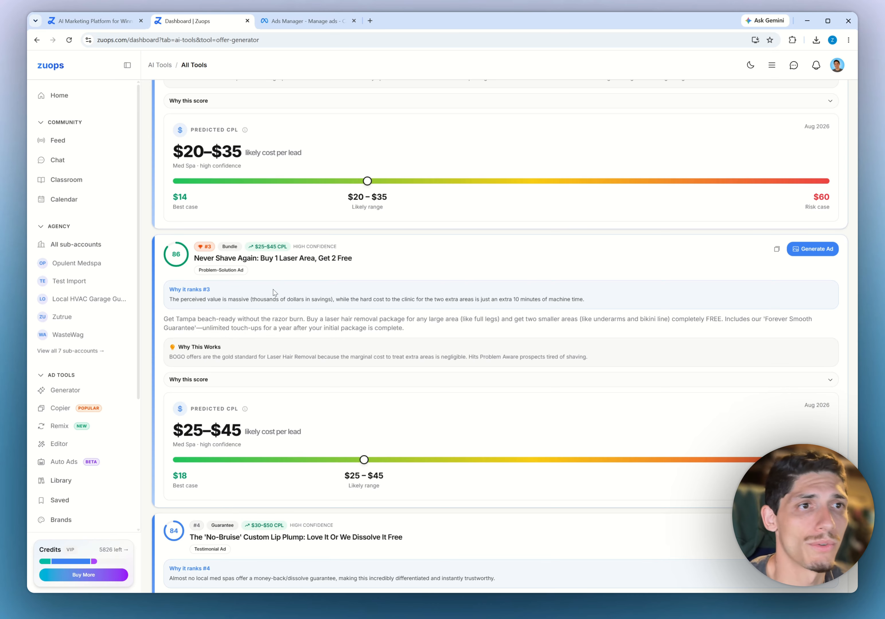
{"action": "scroll", "coordinate": [273, 292], "scroll_direction": "down", "scroll_amount": 5}
{"action": "scroll", "coordinate": [261, 347], "scroll_direction": "down", "scroll_amount": 4}
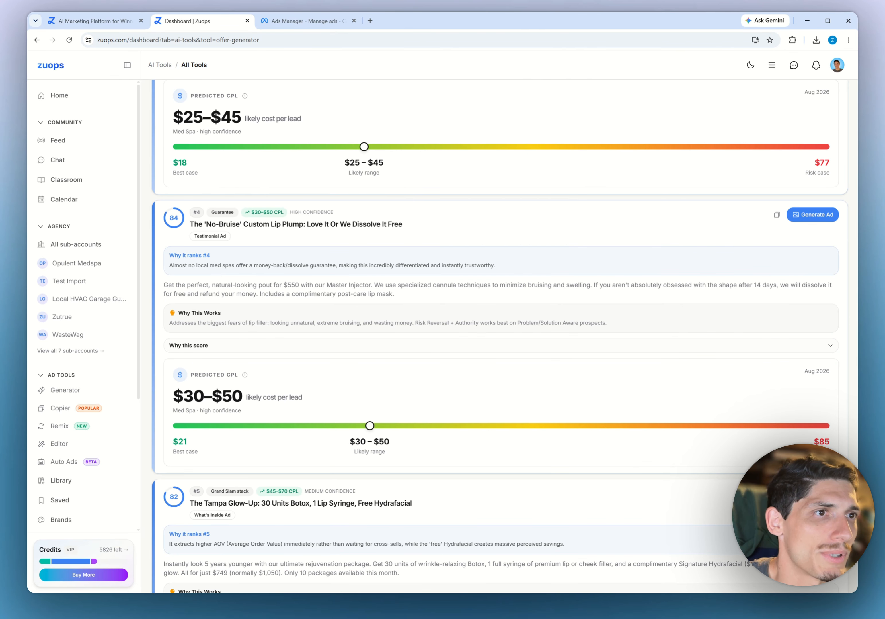
{"action": "scroll", "coordinate": [261, 349], "scroll_direction": "down", "scroll_amount": 7}
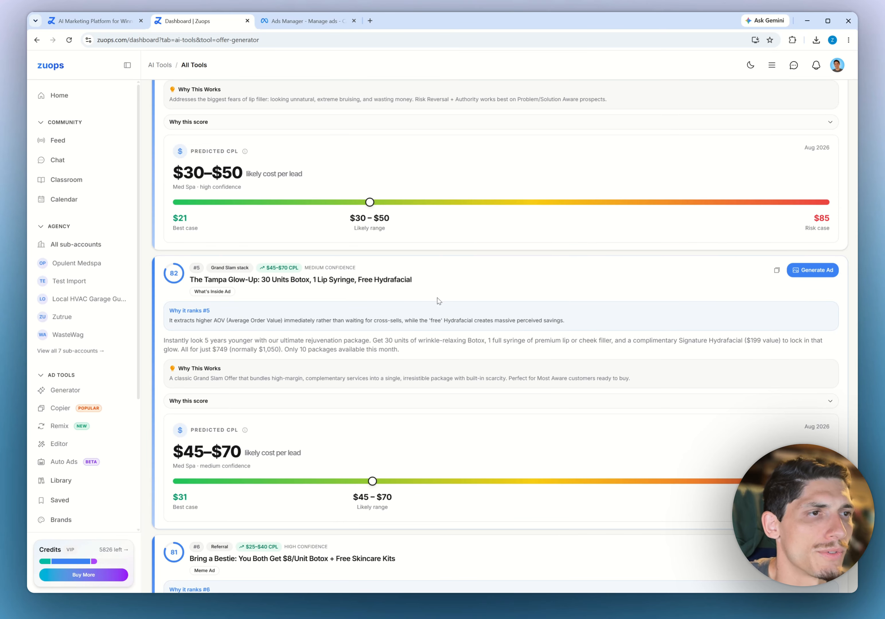
{"action": "scroll", "coordinate": [431, 301], "scroll_direction": "down", "scroll_amount": 6}
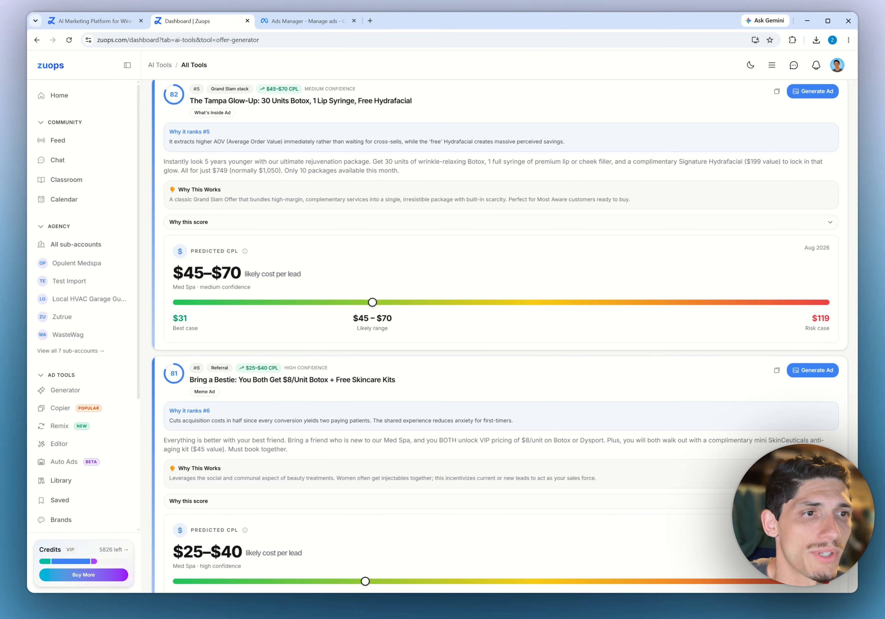
{"action": "scroll", "coordinate": [296, 394], "scroll_direction": "up", "scroll_amount": 7}
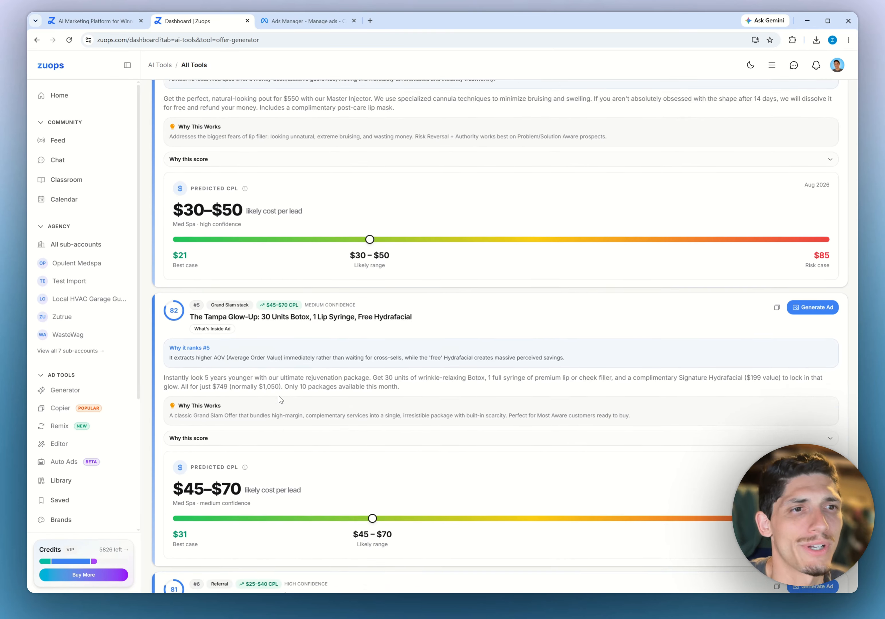
{"action": "scroll", "coordinate": [280, 399], "scroll_direction": "down", "scroll_amount": 10}
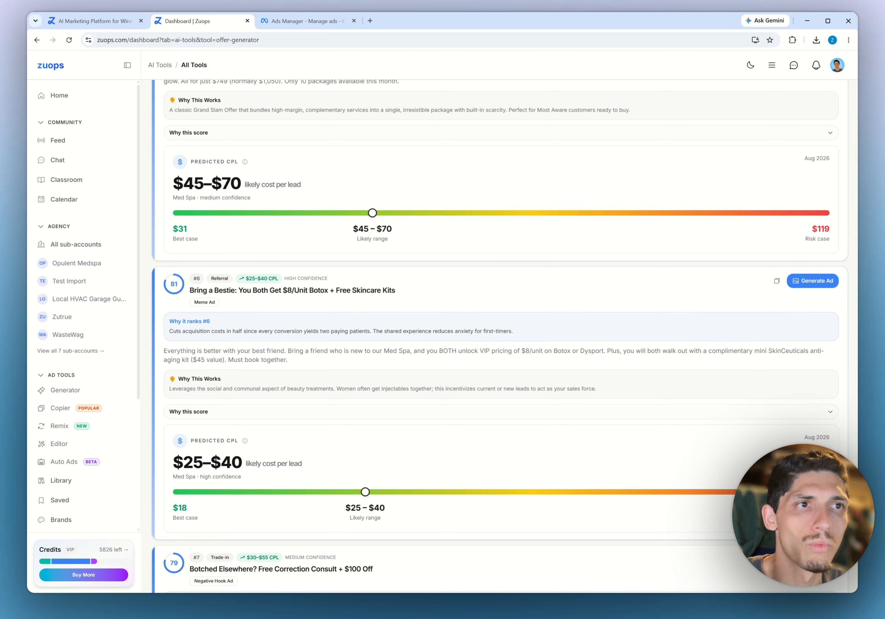
{"action": "scroll", "coordinate": [356, 355], "scroll_direction": "up", "scroll_amount": 20}
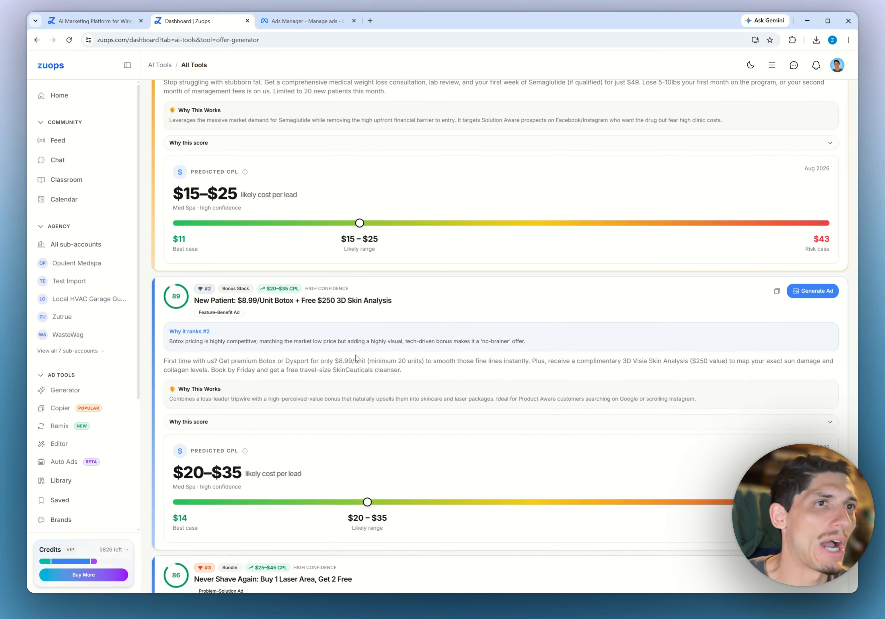
{"action": "scroll", "coordinate": [356, 354], "scroll_direction": "up", "scroll_amount": 20}
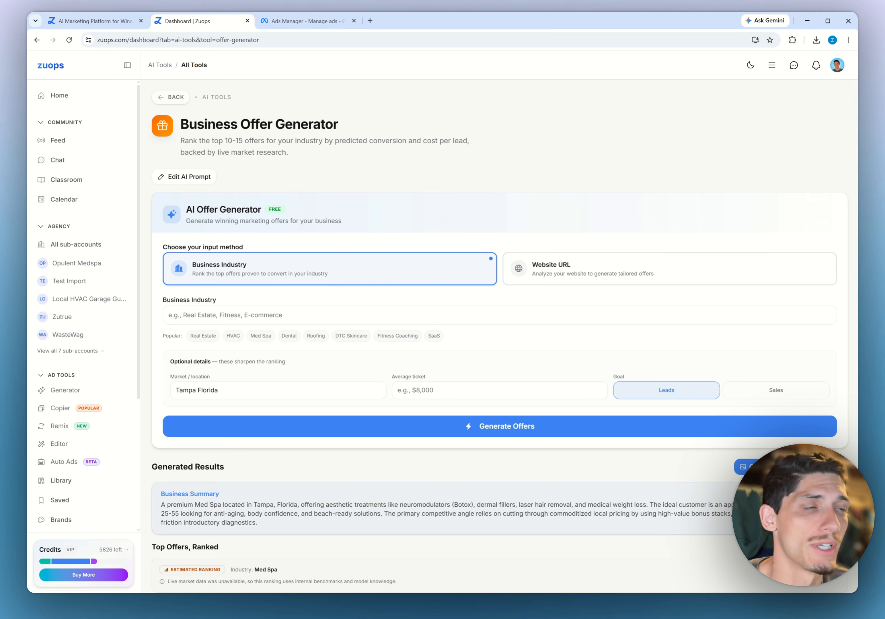
{"action": "scroll", "coordinate": [348, 356], "scroll_direction": "down", "scroll_amount": 5}
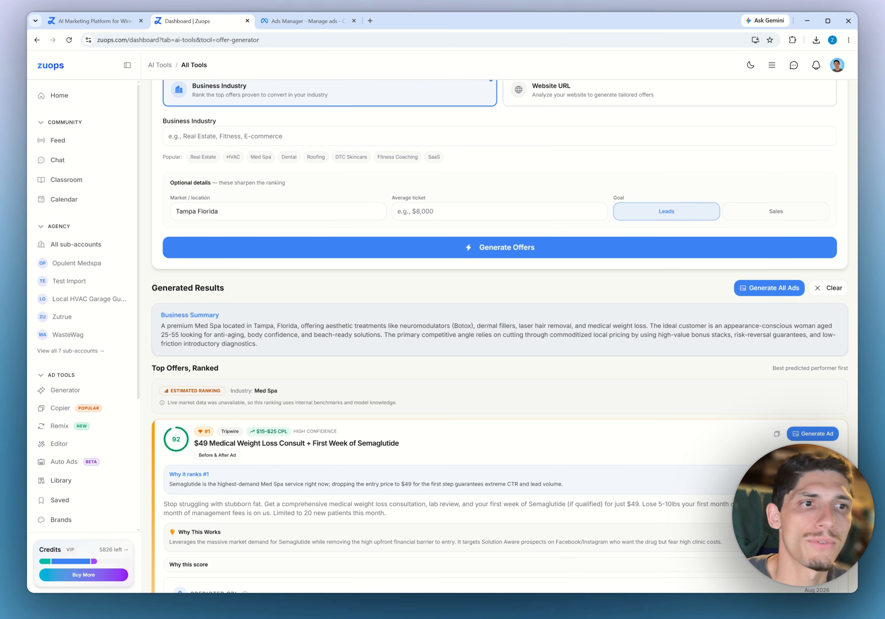
{"action": "scroll", "coordinate": [500, 336], "scroll_direction": "down", "scroll_amount": 7}
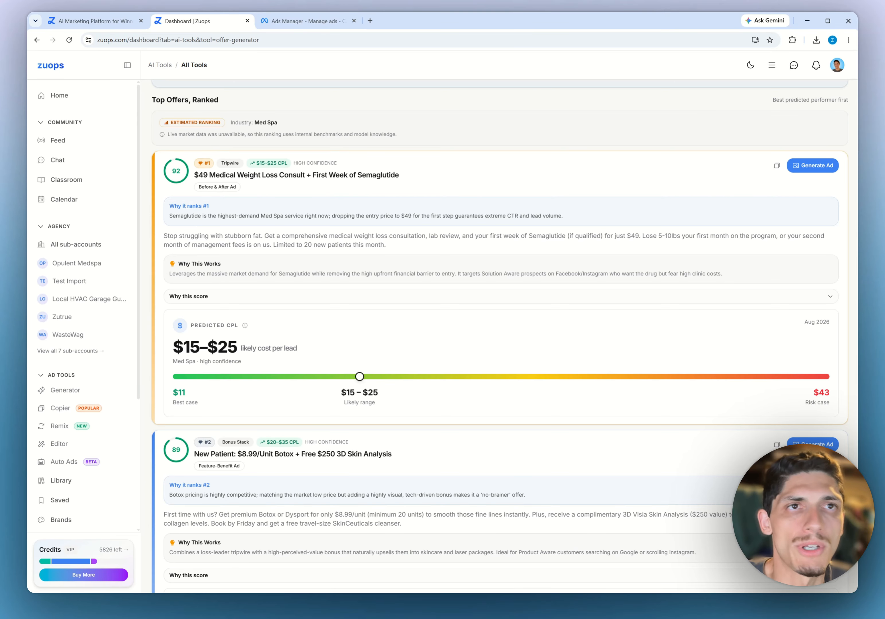
Open the Ad Library and show its Video Ads
{"action": "scroll", "coordinate": [78, 388], "scroll_direction": "down", "scroll_amount": 3}
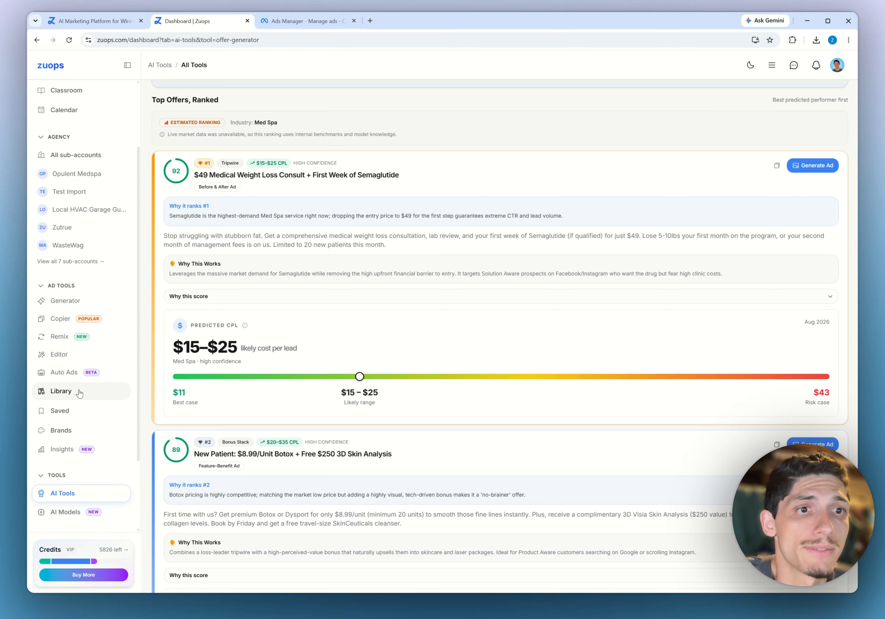
{"action": "left_click", "coordinate": [79, 392]}
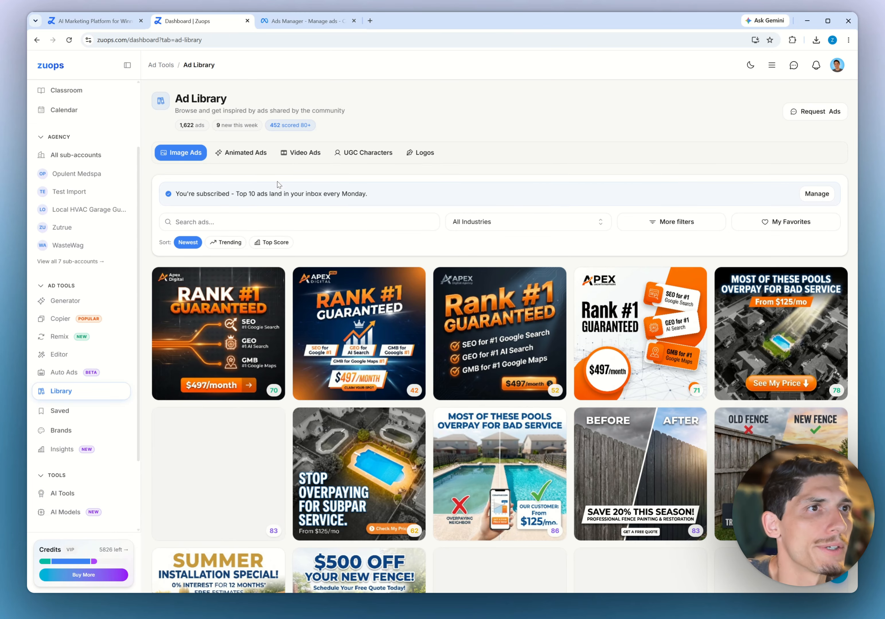
{"action": "left_click", "coordinate": [310, 153]}
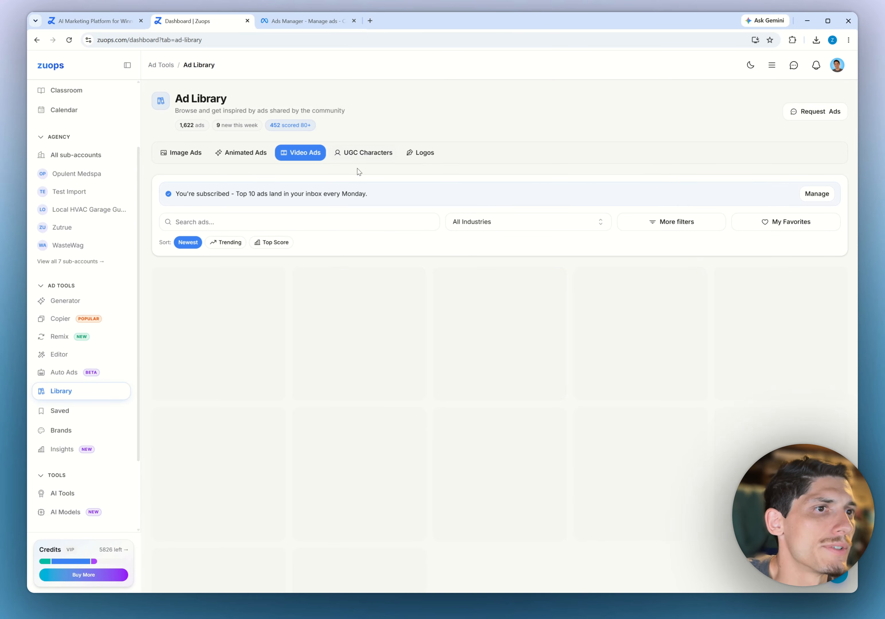
{"action": "scroll", "coordinate": [406, 224], "scroll_direction": "down", "scroll_amount": 3}
{"action": "scroll", "coordinate": [404, 210], "scroll_direction": "up", "scroll_amount": 3}
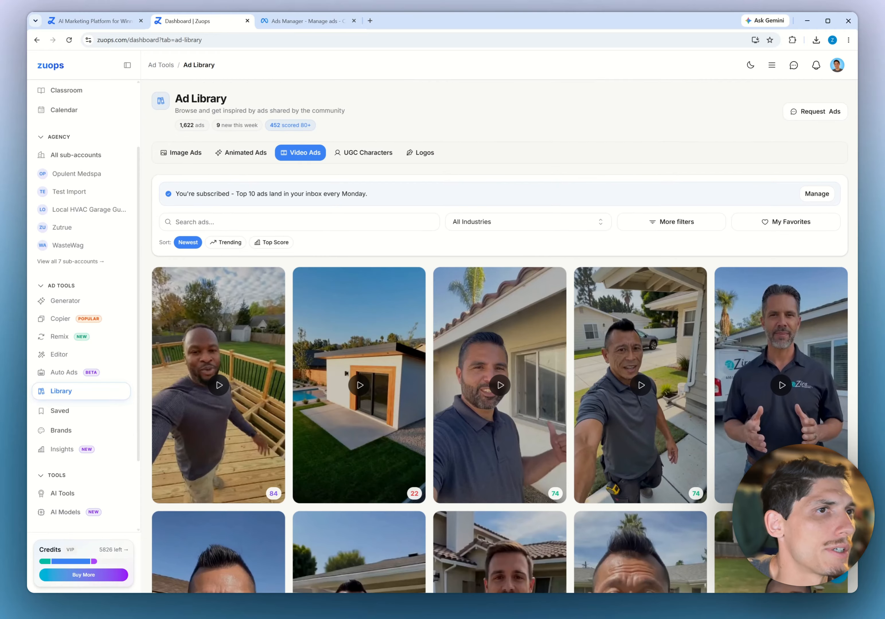
Filter the library's video ads to the Med Spa industry
{"action": "left_click", "coordinate": [523, 227]}
{"action": "type", "text": "med"}
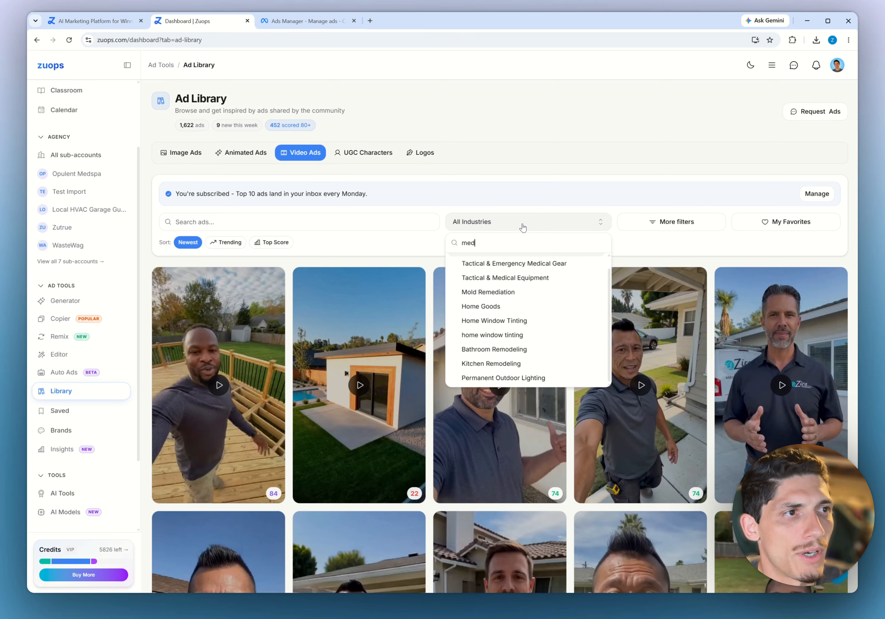
{"action": "type", "text": " sp"}
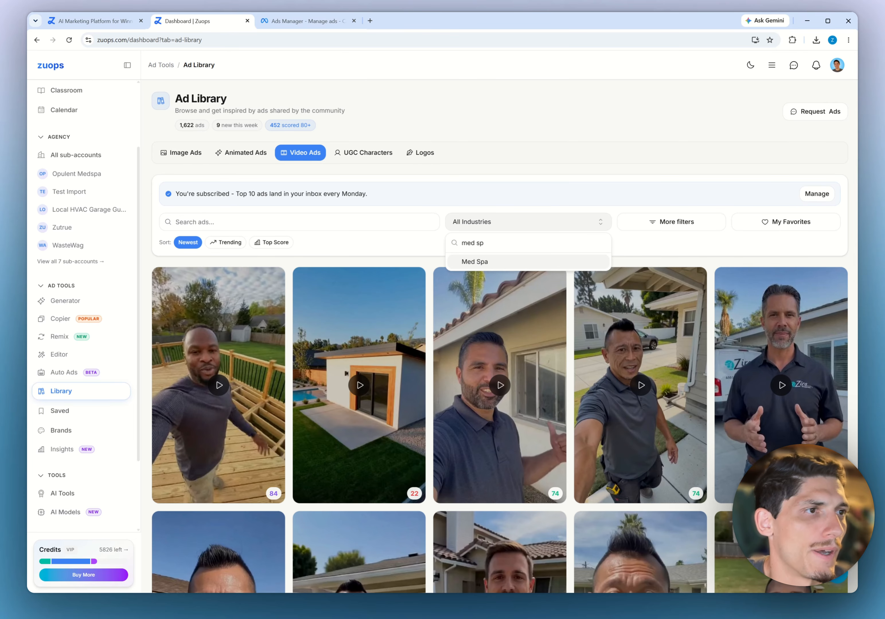
{"action": "left_click", "coordinate": [520, 263]}
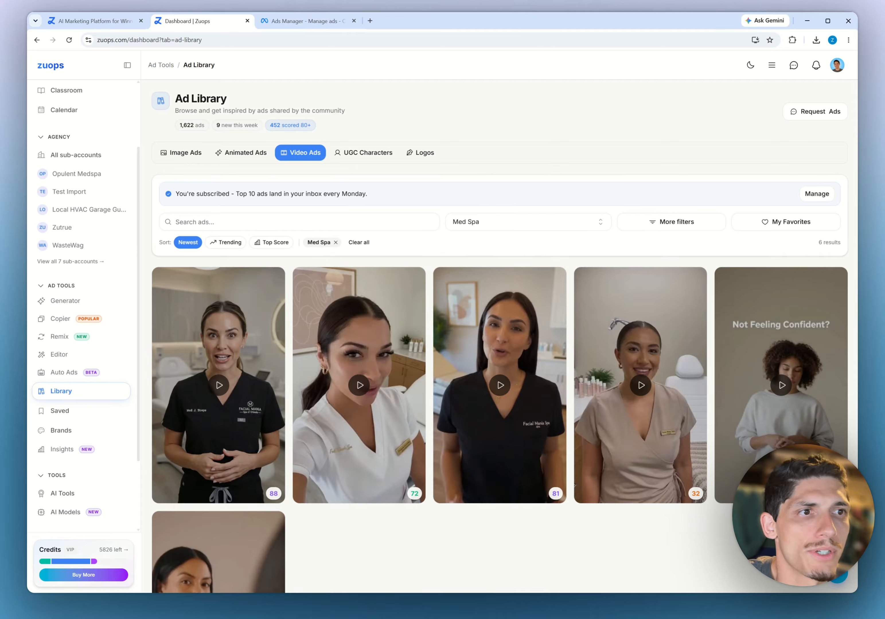
Open the details of the Med Spa video ad scored 81, rewind its video to the start and examine its predicted cost per lead
{"action": "scroll", "coordinate": [520, 230], "scroll_direction": "down", "scroll_amount": 3}
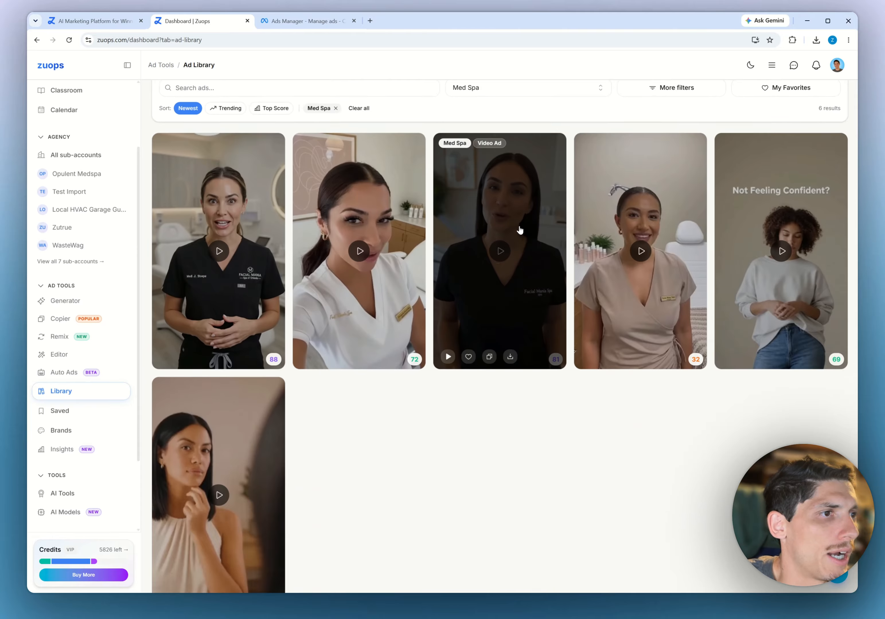
{"action": "left_click", "coordinate": [534, 198]}
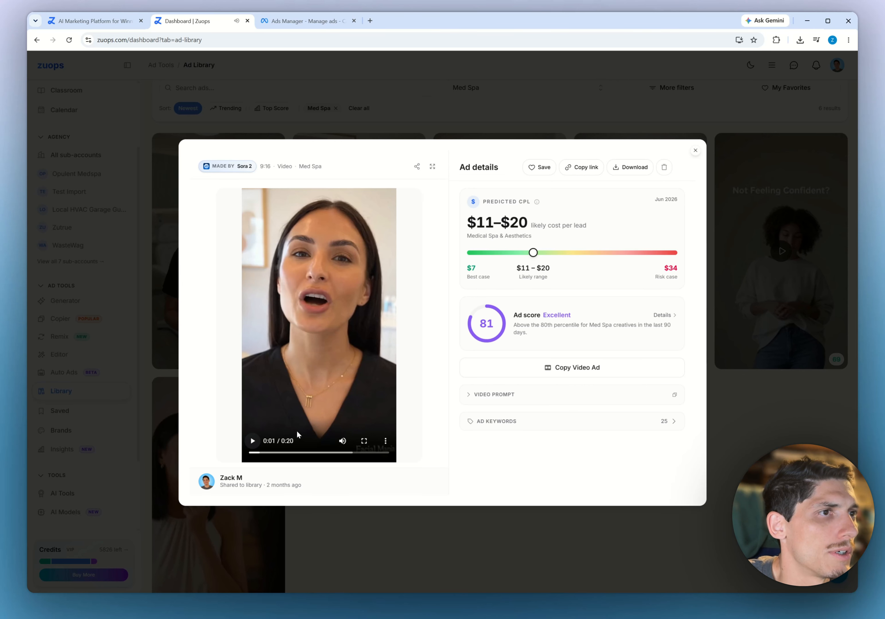
{"action": "left_click_drag", "start_coordinate": [260, 454], "coordinate": [240, 458]}
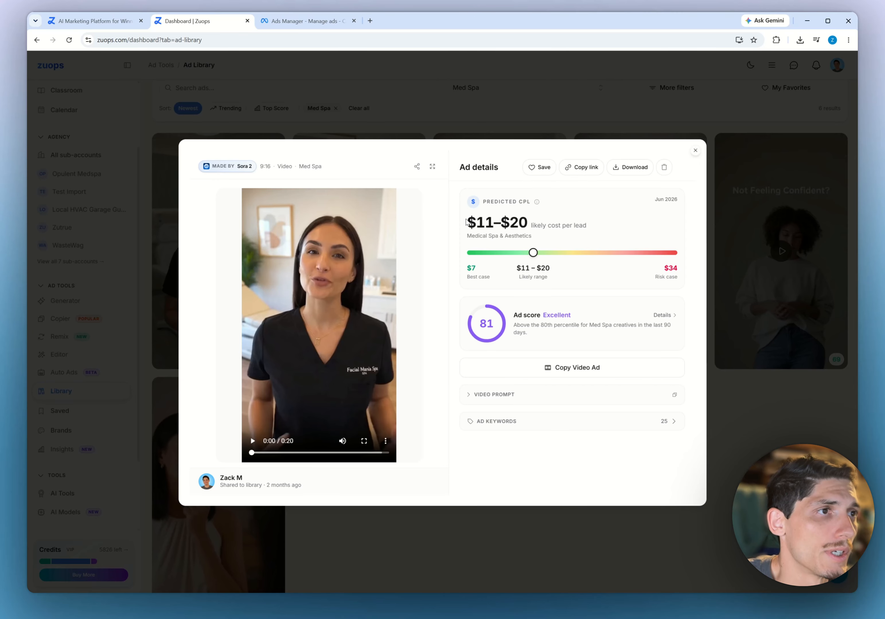
{"action": "left_click_drag", "start_coordinate": [476, 223], "coordinate": [538, 243]}
{"action": "left_click", "coordinate": [539, 250]}
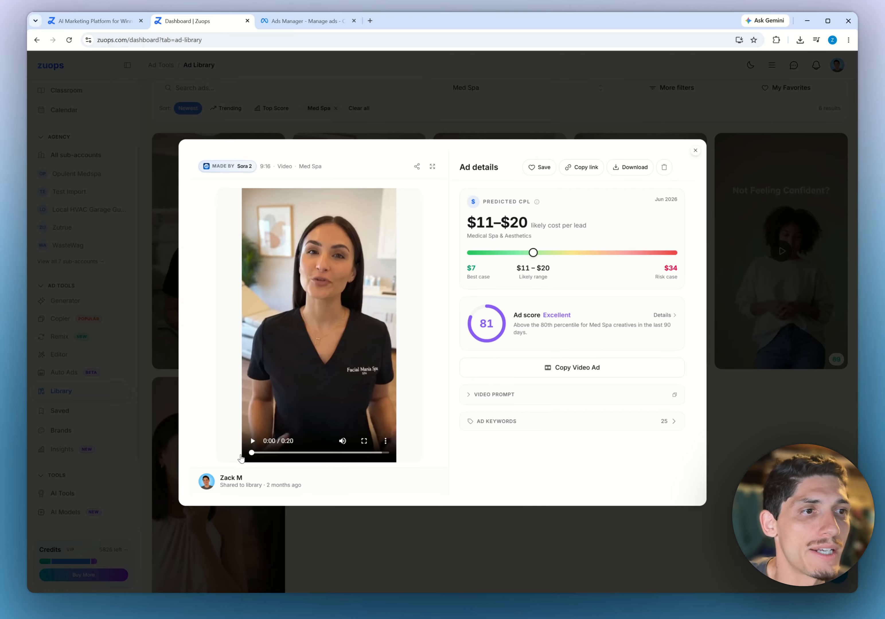
{"action": "left_click_drag", "start_coordinate": [251, 453], "coordinate": [222, 454]}
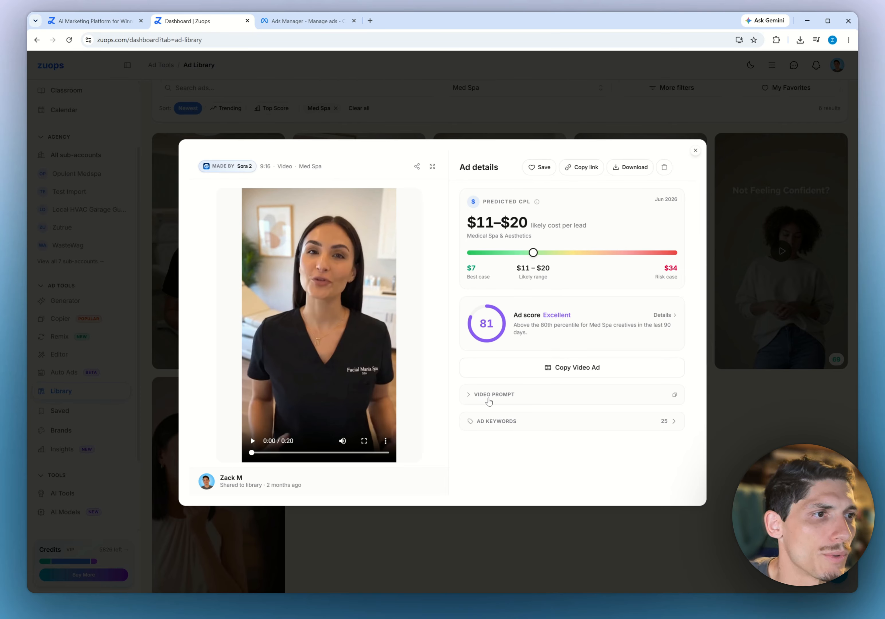
Copy the Med Spa ad's video prompt, skim it down to the spoken dialogue and collapse it again
{"action": "left_click", "coordinate": [502, 402]}
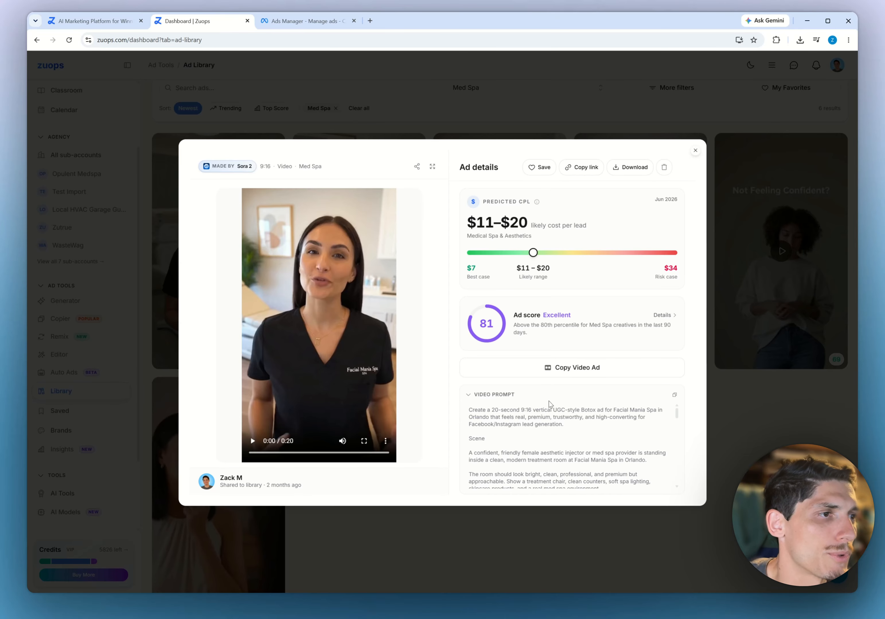
{"action": "left_click", "coordinate": [674, 395]}
{"action": "scroll", "coordinate": [483, 408], "scroll_direction": "down", "scroll_amount": 8}
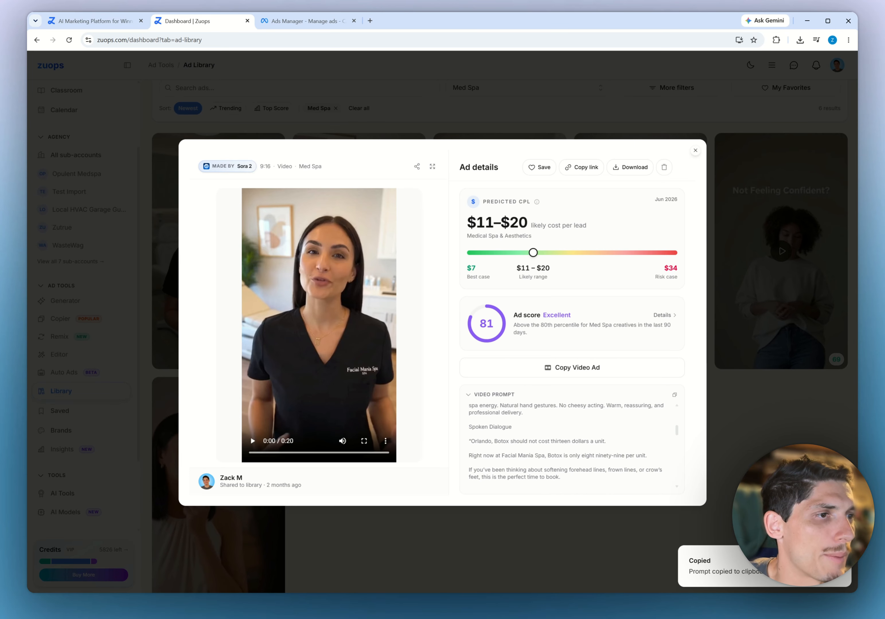
{"action": "scroll", "coordinate": [501, 431], "scroll_direction": "up", "scroll_amount": 10}
{"action": "left_click", "coordinate": [471, 396]}
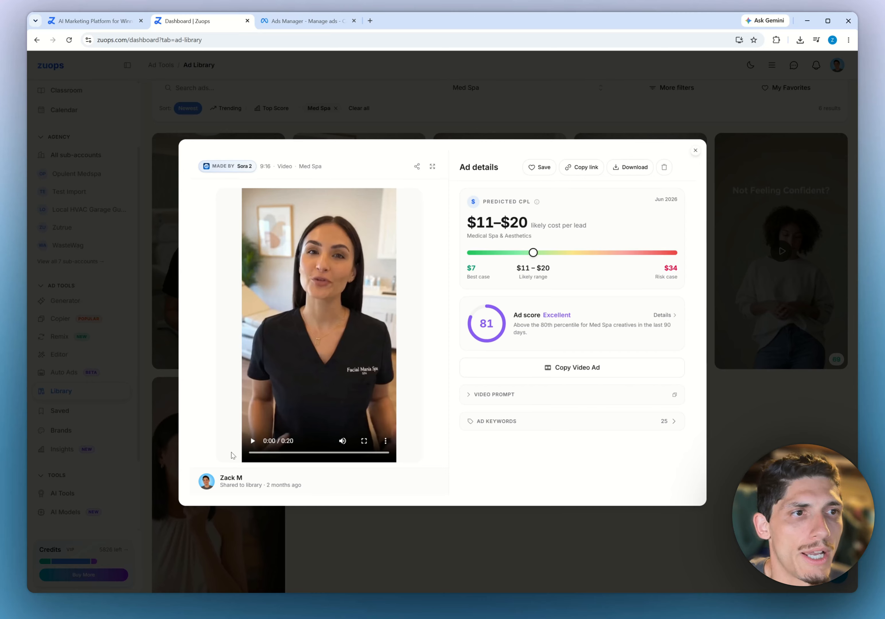
Mute the Med Spa ad's video and play it to preview the footage
{"action": "left_click_drag", "start_coordinate": [258, 453], "coordinate": [266, 453]}
{"action": "left_click", "coordinate": [344, 442]}
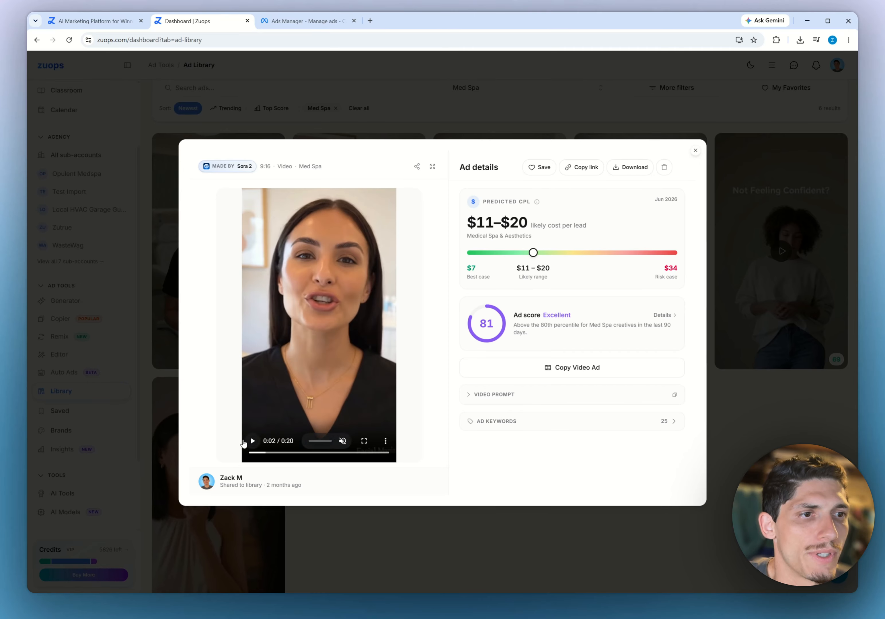
{"action": "left_click", "coordinate": [353, 275]}
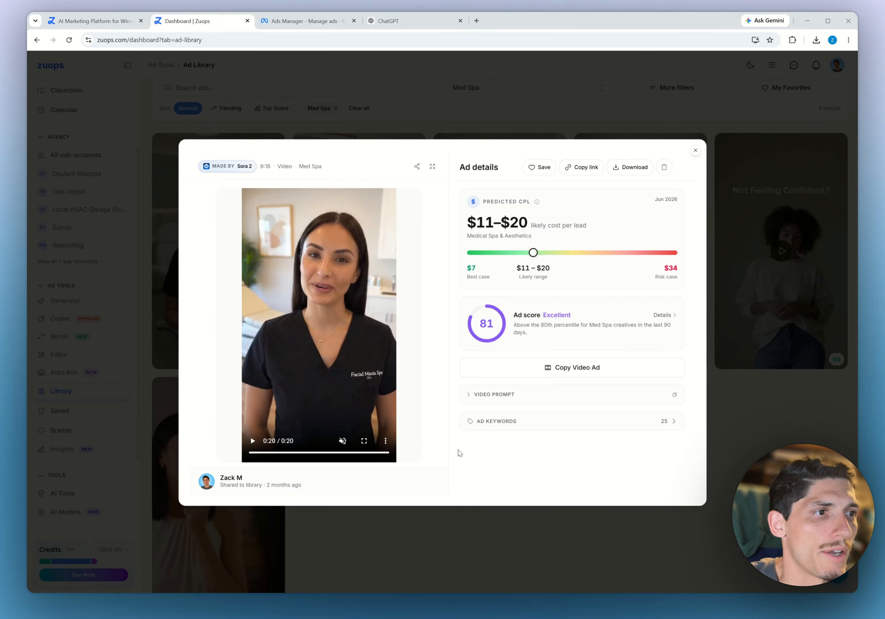
Close the ad details, open the Home chat in Zuops and glance at ChatGPT before returning
{"action": "left_click", "coordinate": [333, 106]}
{"action": "scroll", "coordinate": [74, 126], "scroll_direction": "up", "scroll_amount": 3}
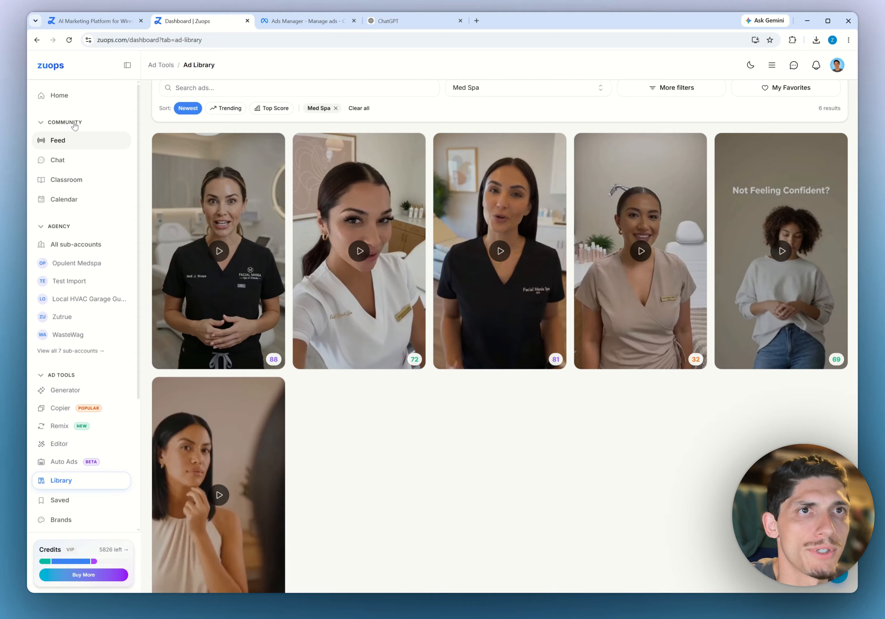
{"action": "left_click", "coordinate": [73, 98]}
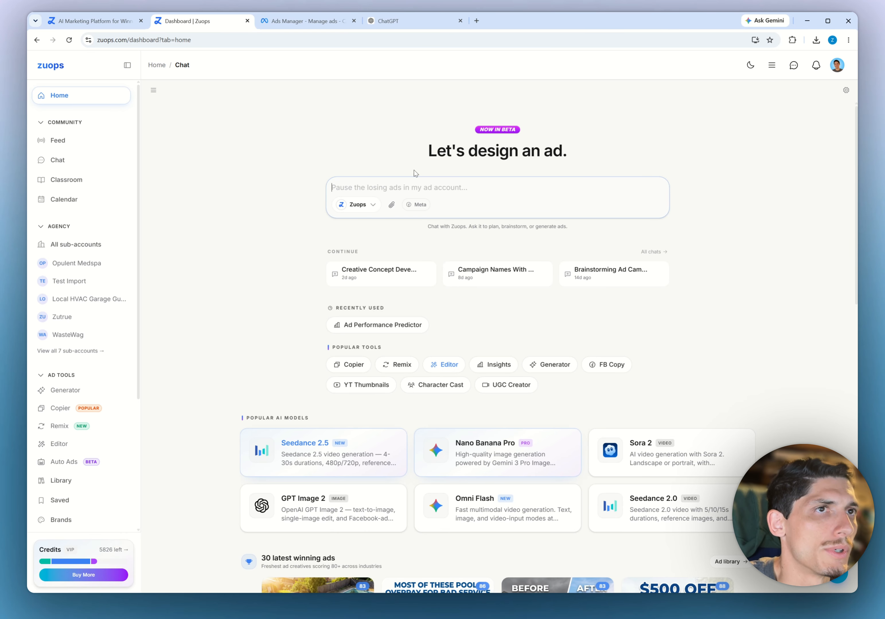
{"action": "left_click", "coordinate": [389, 22]}
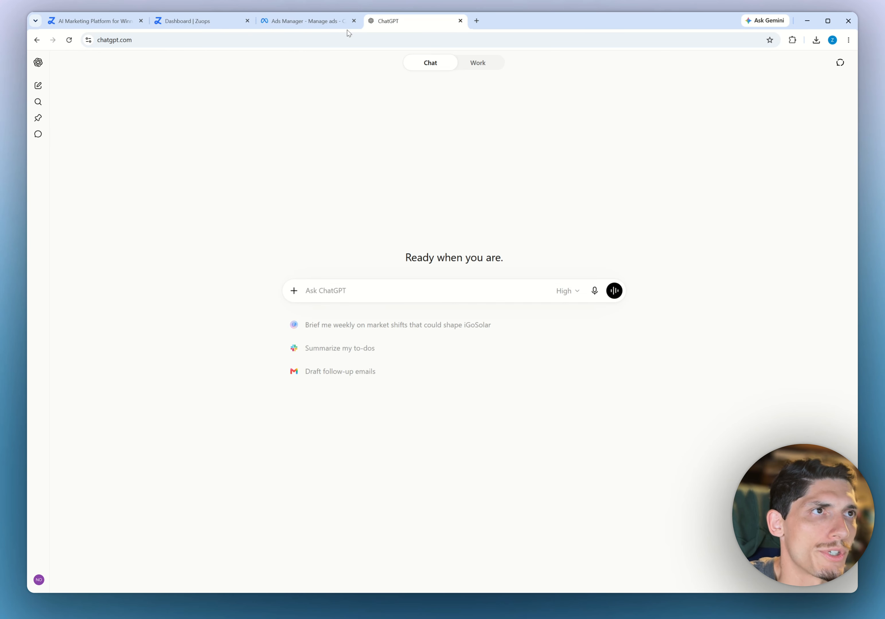
{"action": "left_click", "coordinate": [231, 26]}
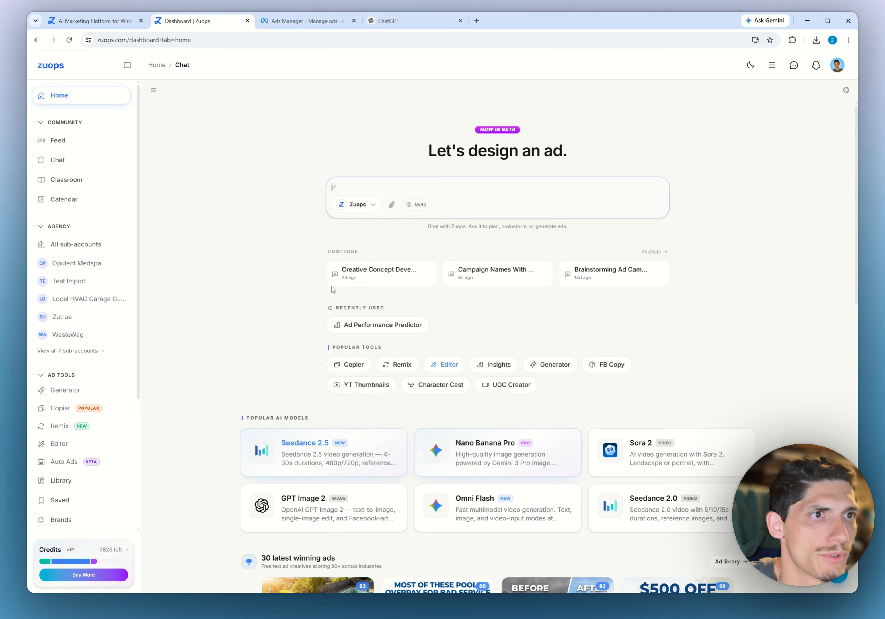
Set the chat model to Fable 5
{"action": "left_click", "coordinate": [361, 210]}
{"action": "scroll", "coordinate": [395, 349], "scroll_direction": "down", "scroll_amount": 5}
{"action": "scroll", "coordinate": [395, 349], "scroll_direction": "down", "scroll_amount": 2}
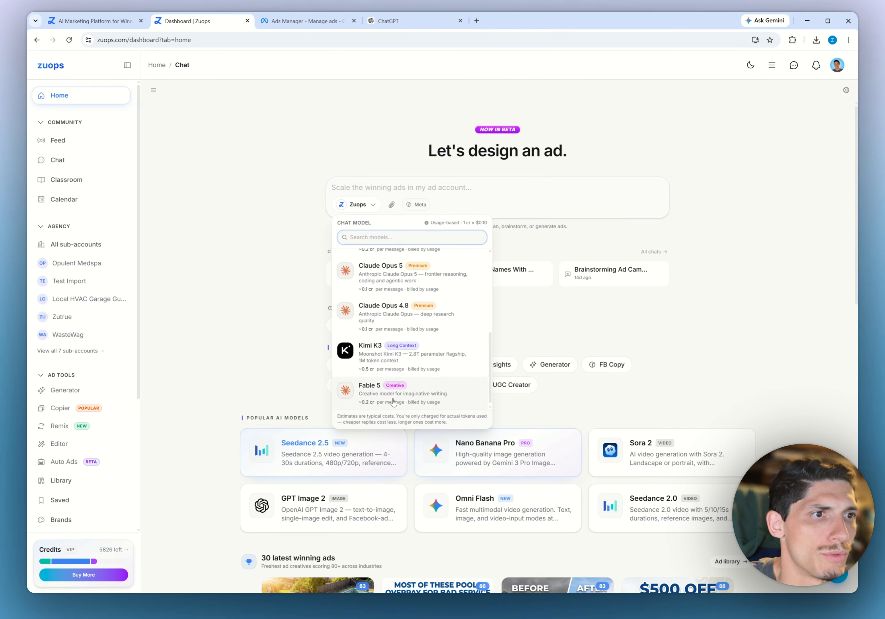
{"action": "left_click", "coordinate": [397, 395]}
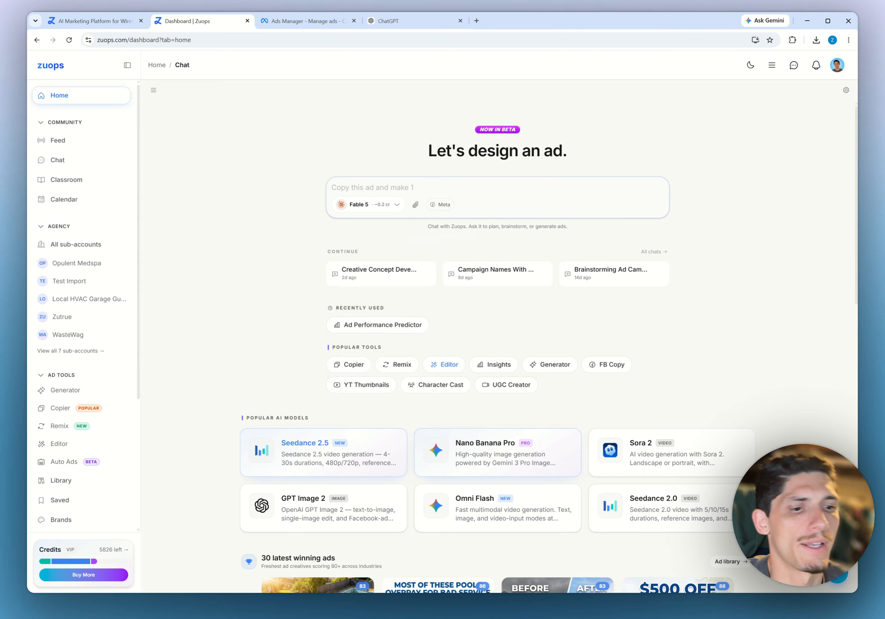
Send the request "Rewrite this prompt for the med spa business: Opulent Med Spa" followed by the copied video prompt
{"action": "type", "text": "Rew"}
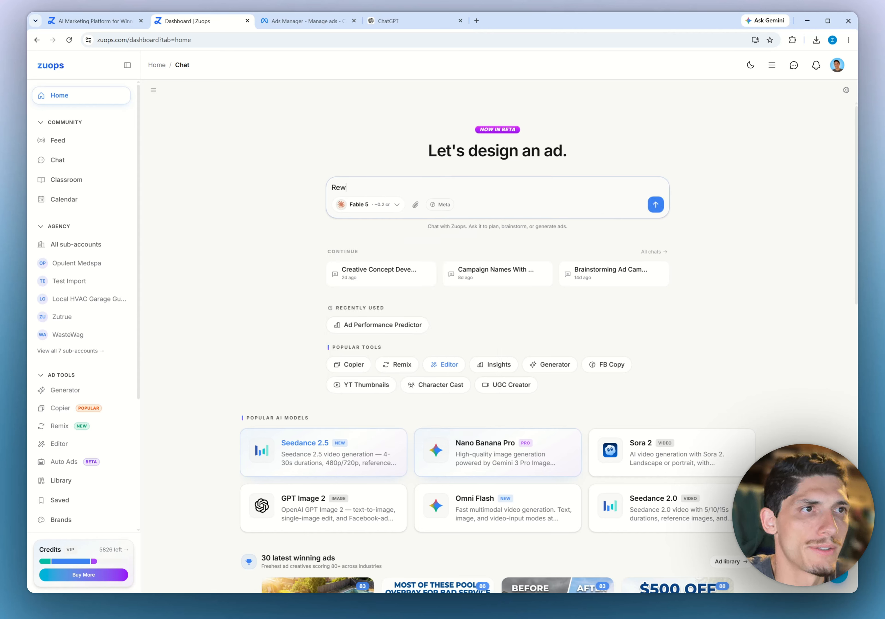
{"action": "type", "text": "rite this prompt for the me"}
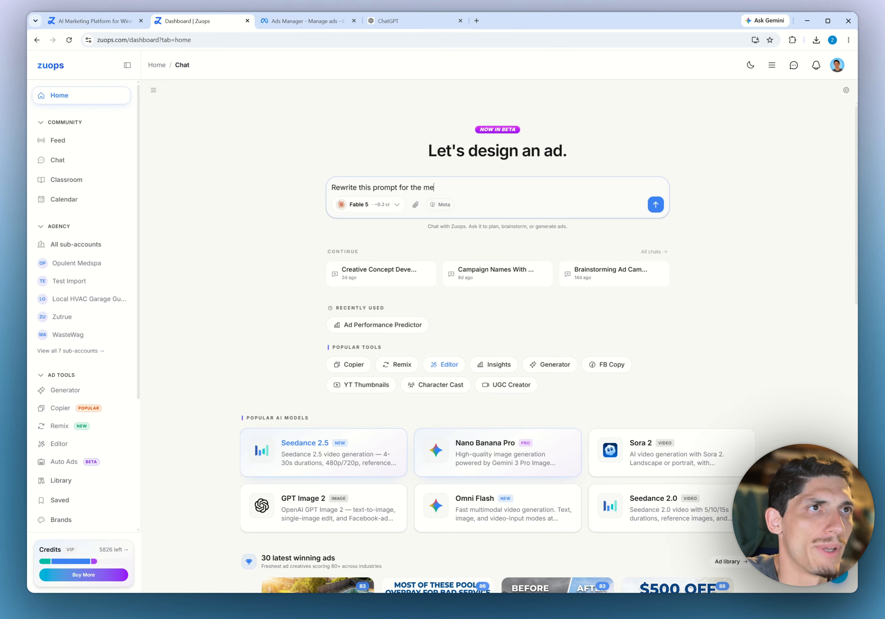
{"action": "type", "text": "d spa business:"}
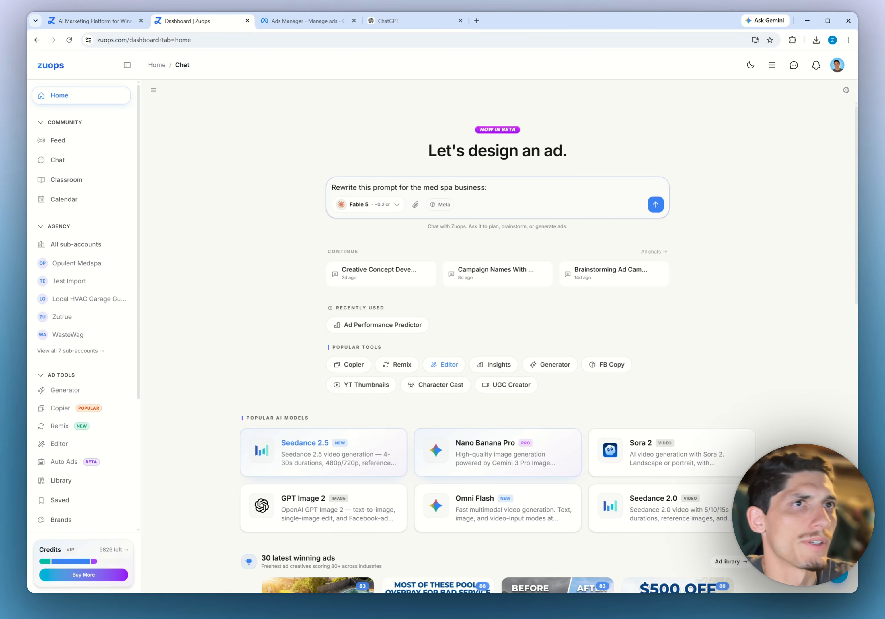
{"action": "left_click", "coordinate": [287, 21]}
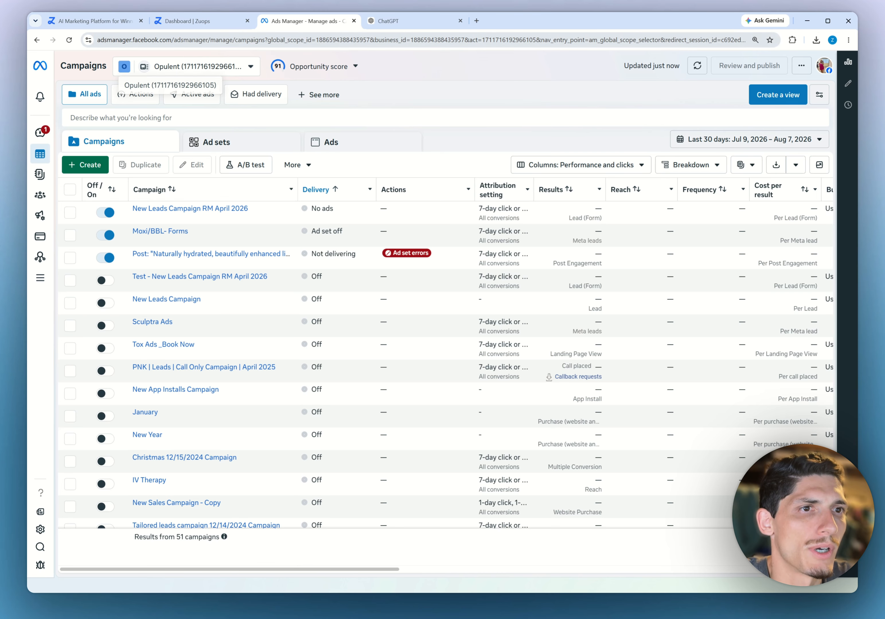
{"action": "left_click", "coordinate": [198, 15]}
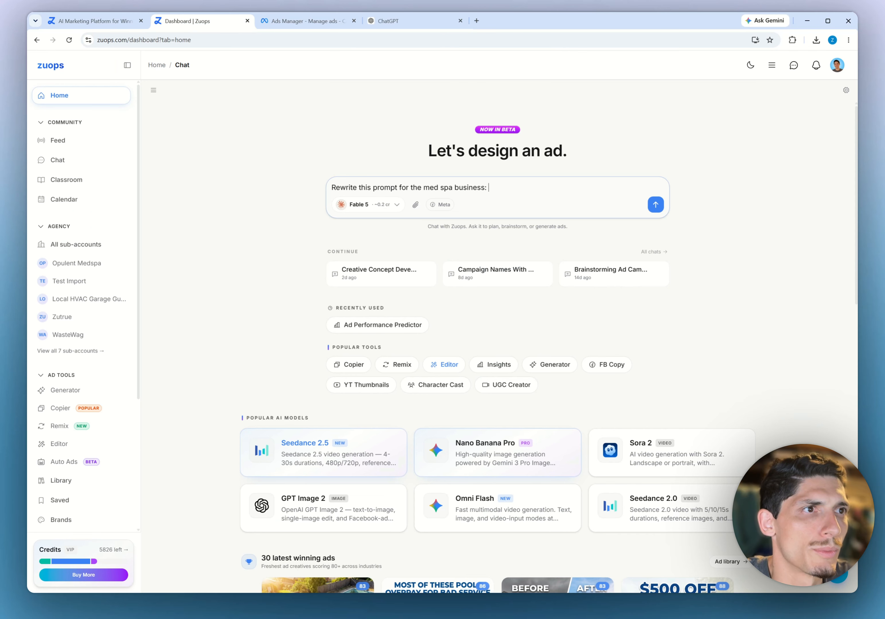
{"action": "key", "text": "ctrl+v"}
{"action": "scroll", "coordinate": [498, 252], "scroll_direction": "up", "scroll_amount": 15}
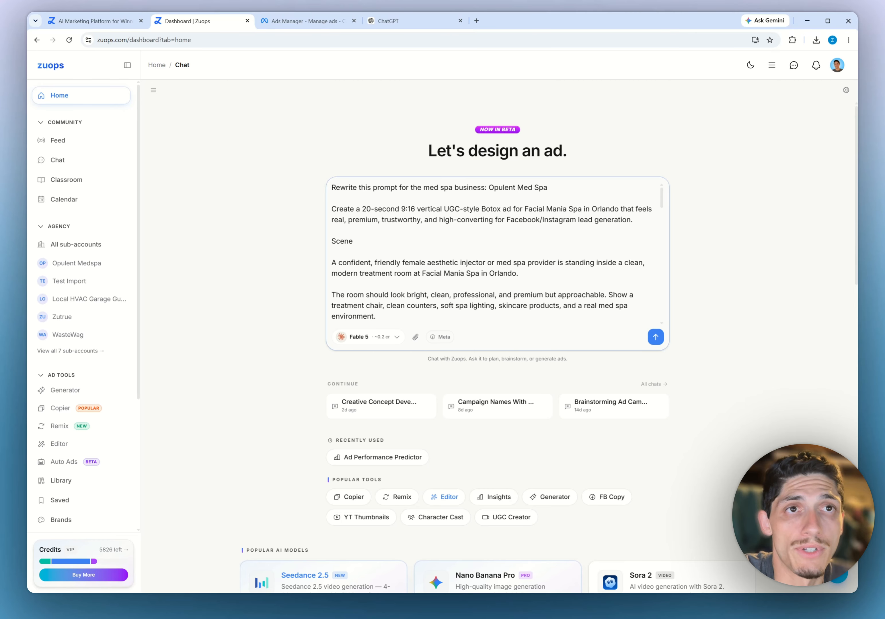
{"action": "left_click", "coordinate": [656, 337]}
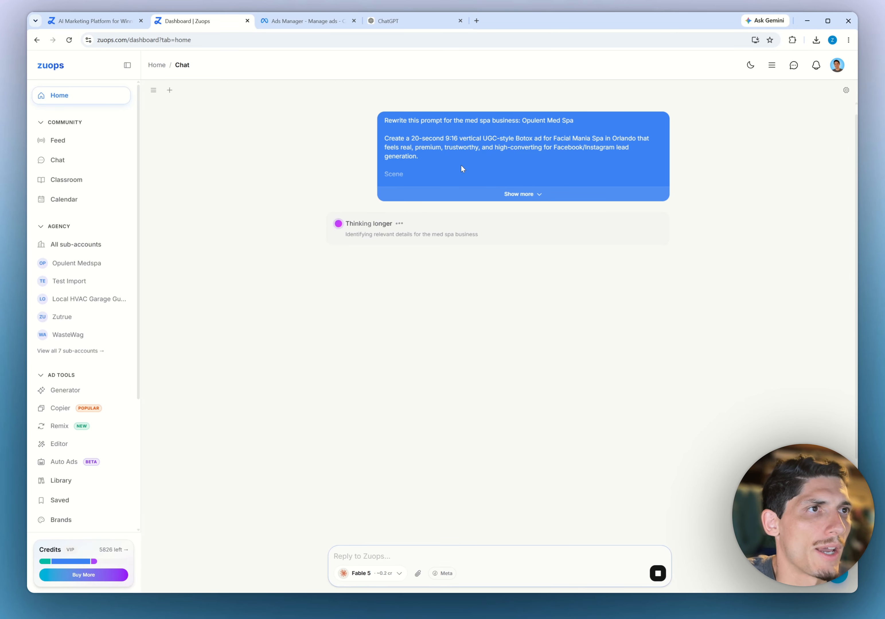
Copy the full text of the sent request and submit the same request in ChatGPT for comparison
{"action": "left_click", "coordinate": [462, 194]}
{"action": "left_click_drag", "start_coordinate": [379, 116], "coordinate": [613, 419]}
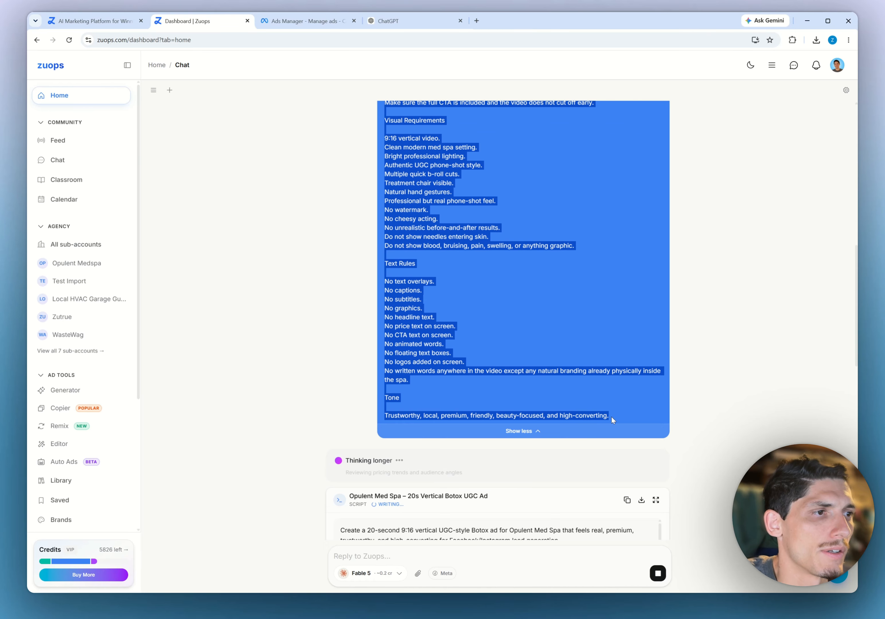
{"action": "scroll", "coordinate": [314, 252], "scroll_direction": "down", "scroll_amount": 5}
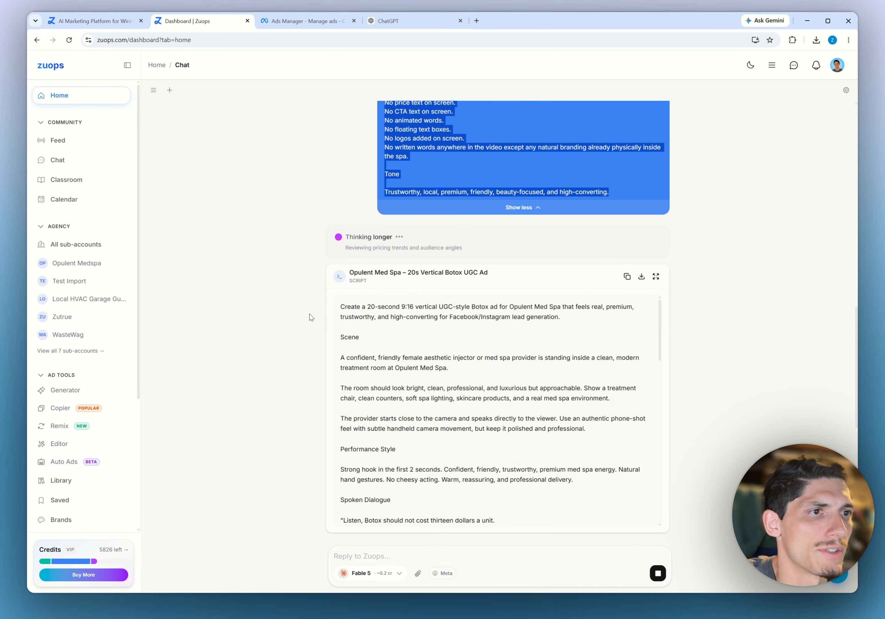
{"action": "scroll", "coordinate": [310, 310], "scroll_direction": "down", "scroll_amount": 2}
{"action": "left_click", "coordinate": [400, 23]}
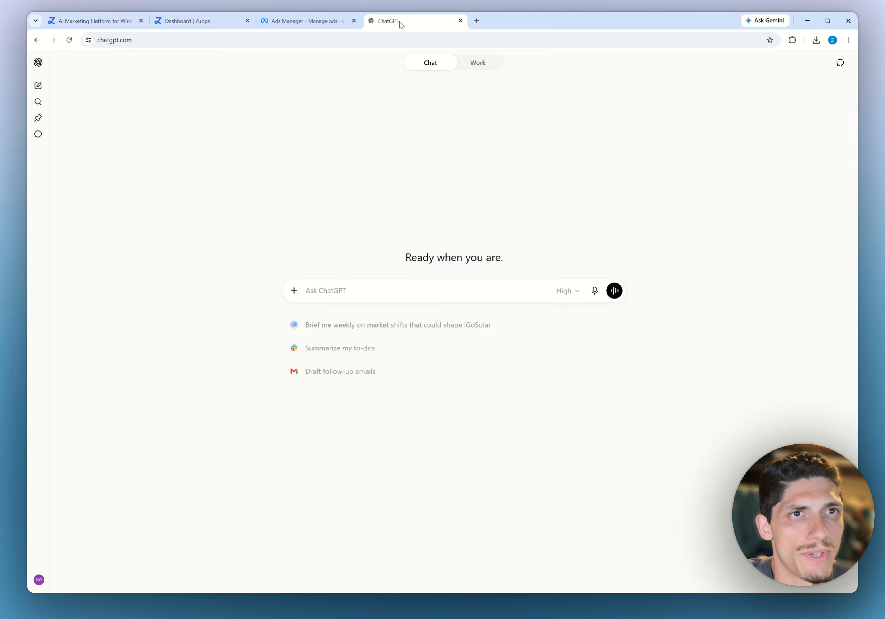
{"action": "key", "text": "ctrl+v"}
{"action": "key", "text": "Return"}
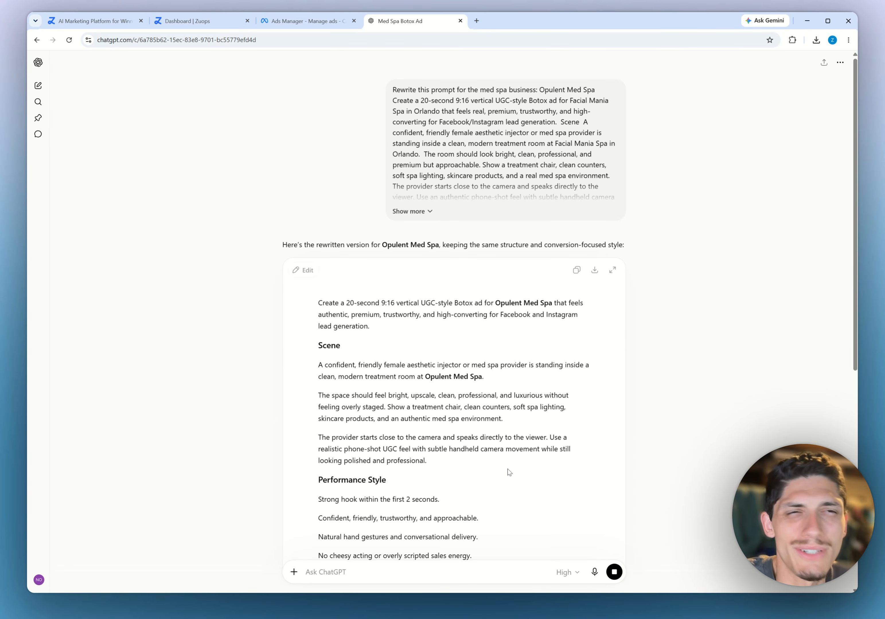
Return to the Zuops chat, check the drafted Opulent Med Spa script and browse the available chat models
{"action": "left_click", "coordinate": [291, 28]}
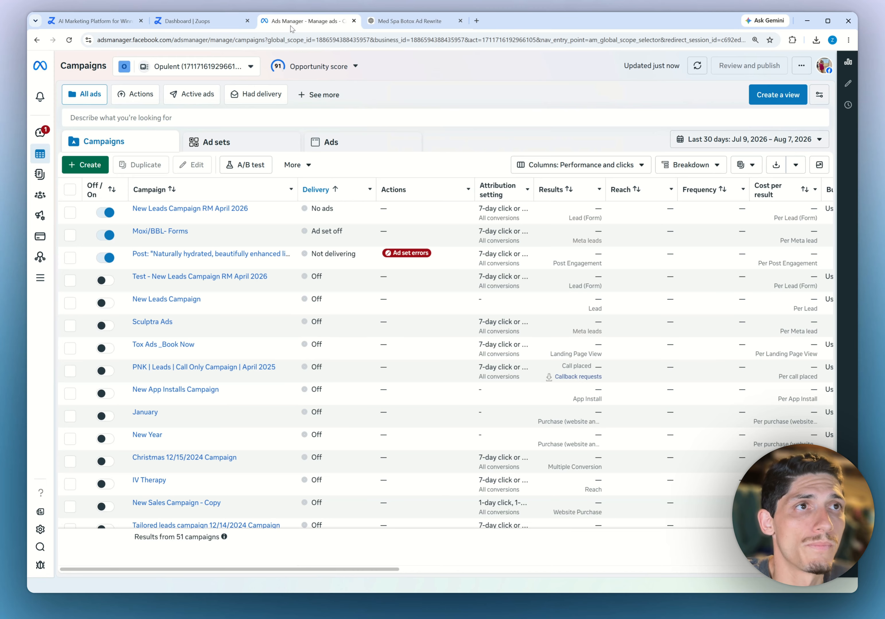
{"action": "left_click", "coordinate": [101, 20]}
{"action": "left_click", "coordinate": [163, 21]}
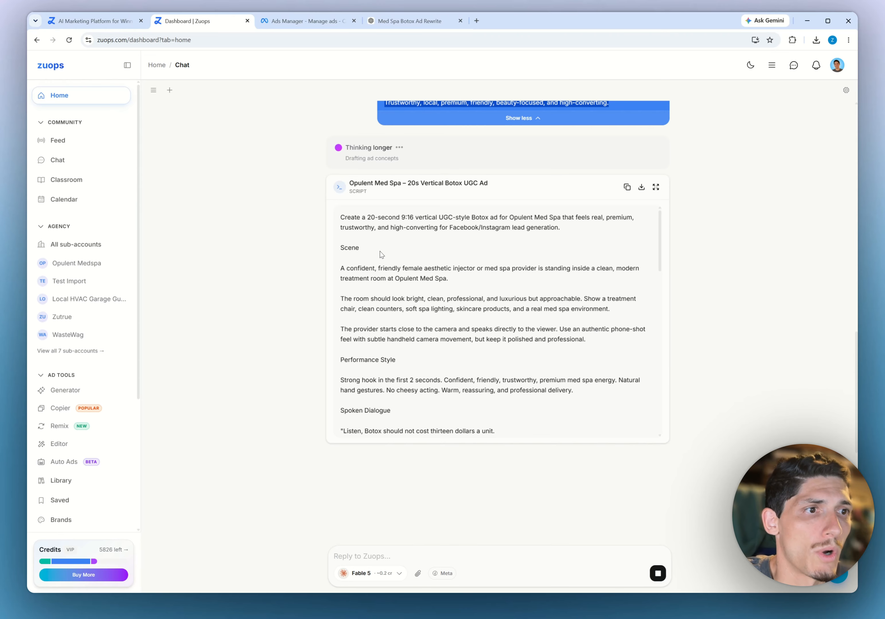
{"action": "scroll", "coordinate": [296, 375], "scroll_direction": "down", "scroll_amount": 5}
{"action": "left_click", "coordinate": [373, 573]}
{"action": "scroll", "coordinate": [405, 530], "scroll_direction": "down", "scroll_amount": 3}
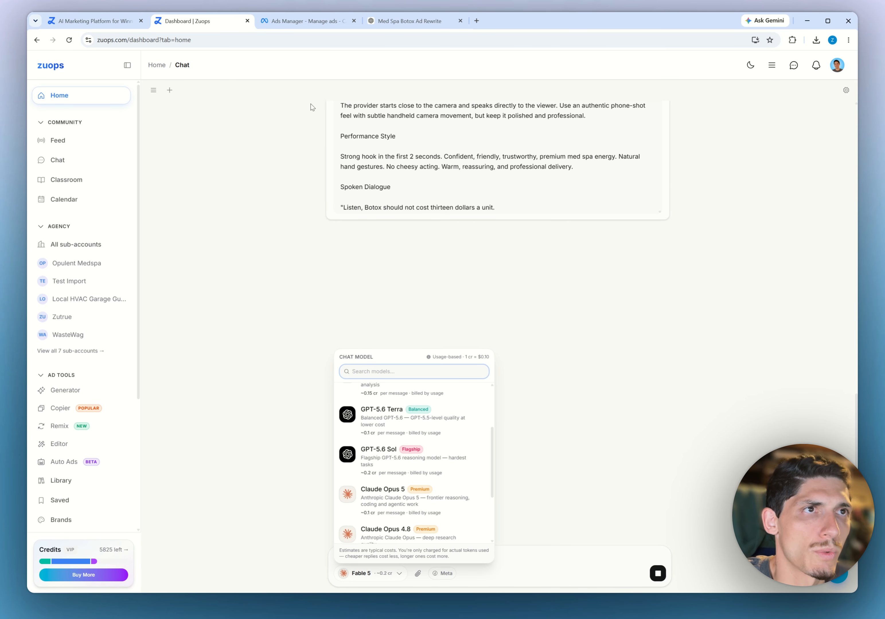
Switch to ChatGPT, review its rewritten prompt through to the end and return to Zuops
{"action": "left_click", "coordinate": [369, 23]}
{"action": "scroll", "coordinate": [454, 310], "scroll_direction": "down", "scroll_amount": 20}
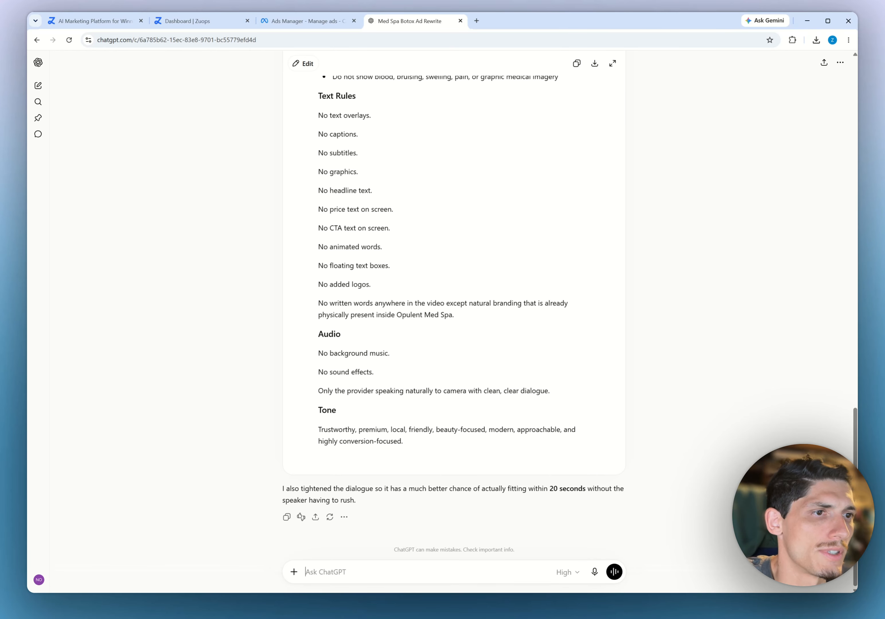
{"action": "left_click", "coordinate": [268, 24]}
{"action": "left_click", "coordinate": [217, 24]}
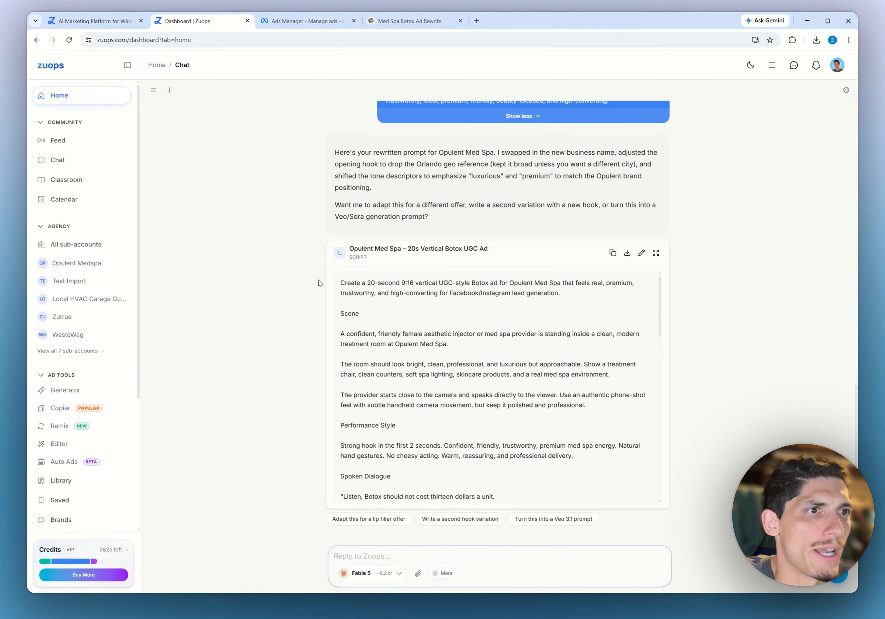
Read the spoken dialogue of Zuops' rewritten Opulent Med Spa script and copy the whole script to the clipboard
{"action": "scroll", "coordinate": [384, 353], "scroll_direction": "down", "scroll_amount": 15}
{"action": "scroll", "coordinate": [384, 353], "scroll_direction": "up", "scroll_amount": 15}
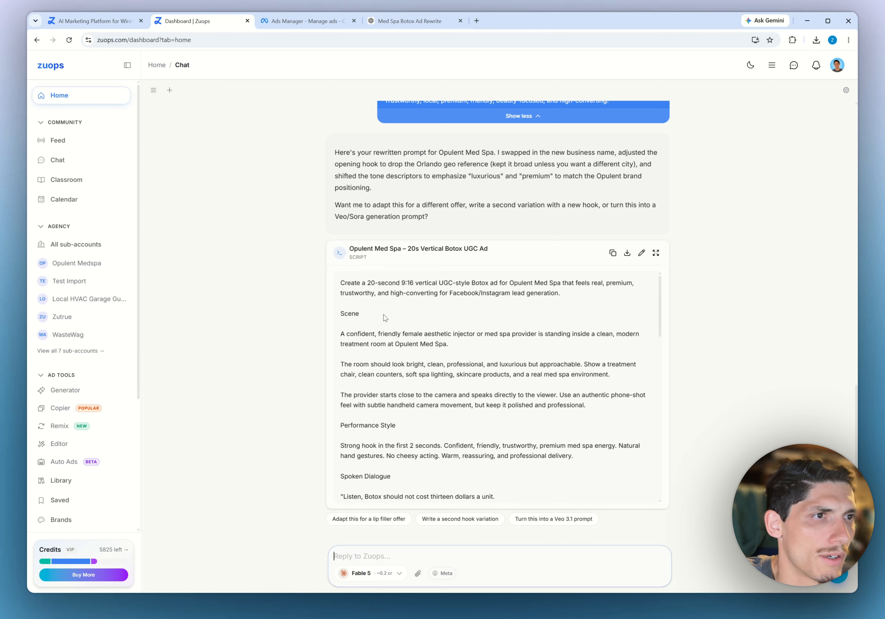
{"action": "scroll", "coordinate": [390, 422], "scroll_direction": "down", "scroll_amount": 4}
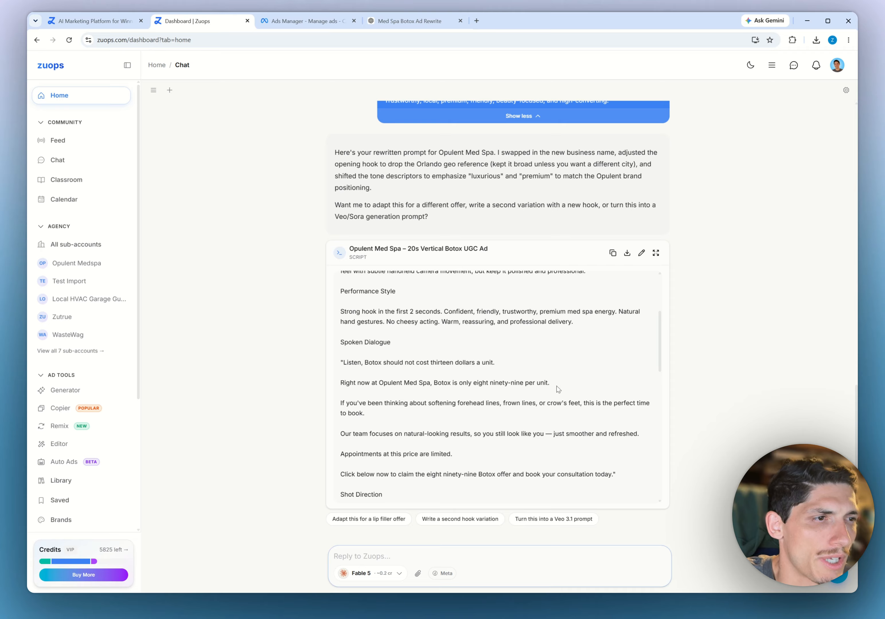
{"action": "scroll", "coordinate": [434, 351], "scroll_direction": "down", "scroll_amount": 2}
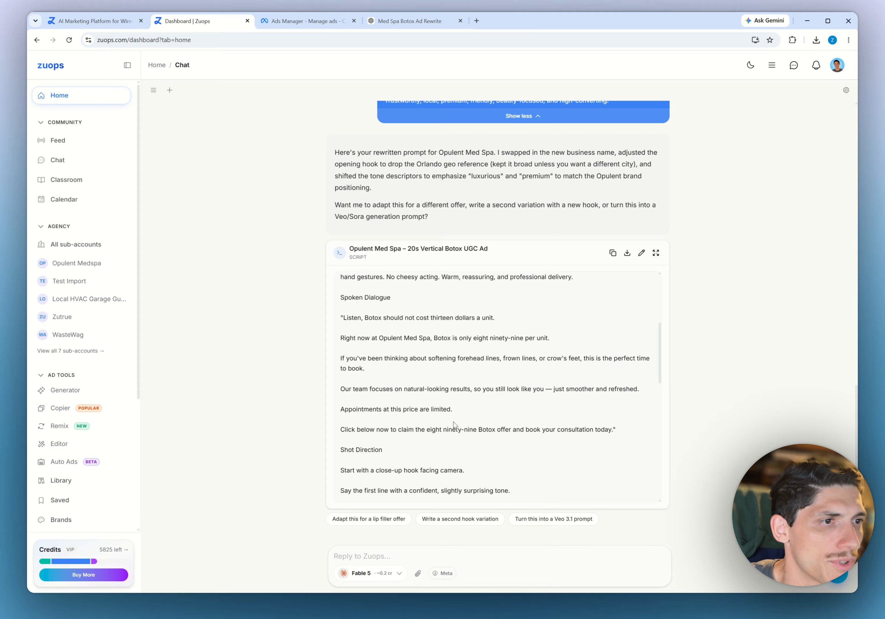
{"action": "left_click", "coordinate": [616, 258]}
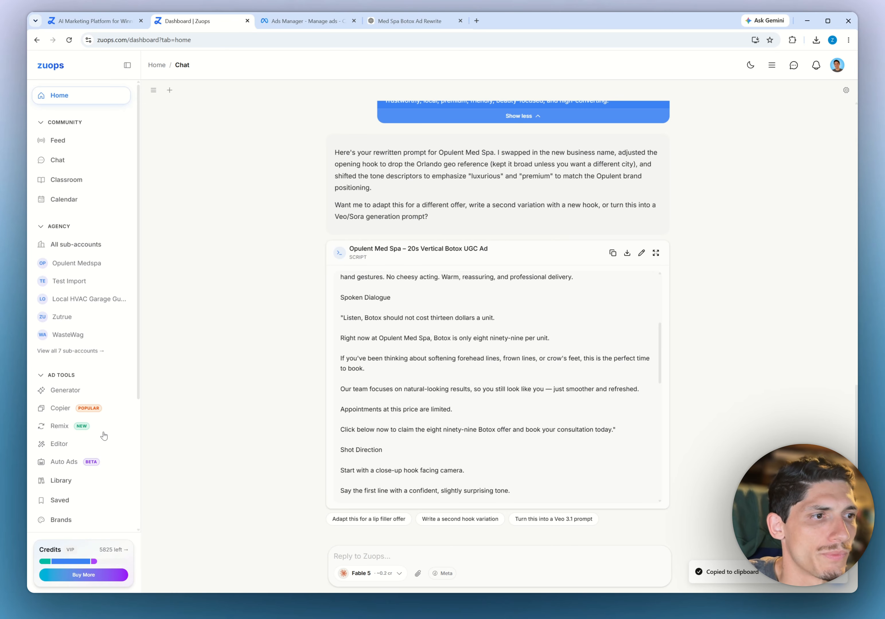
{"action": "scroll", "coordinate": [104, 436], "scroll_direction": "down", "scroll_amount": 3}
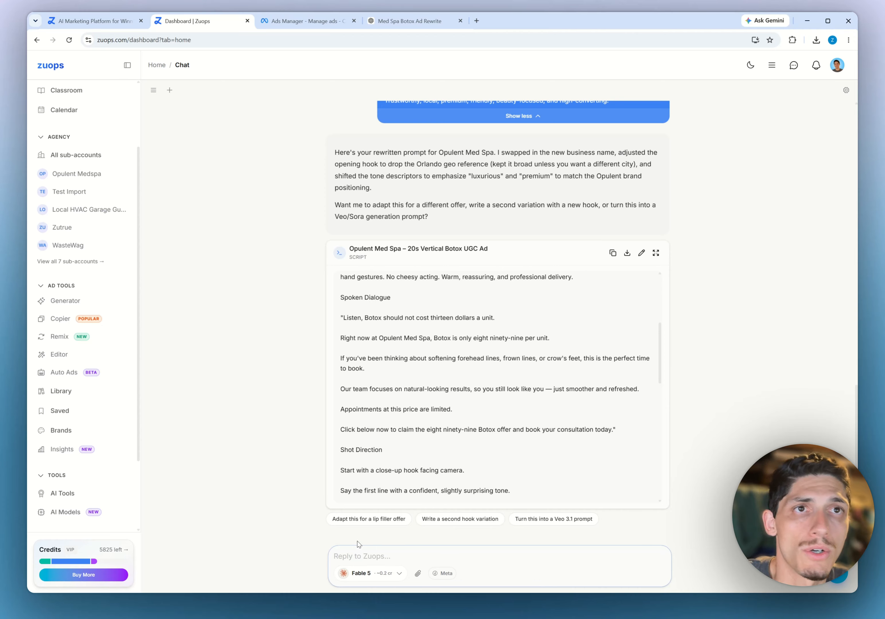
{"action": "type", "text": "generae"}
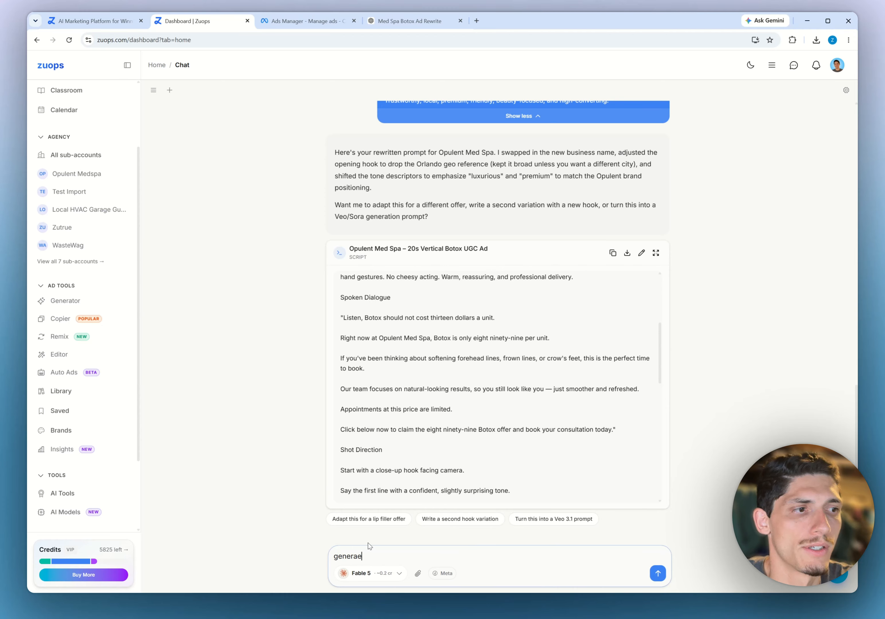
{"action": "key", "text": "BackSpace"}
{"action": "key", "text": "BackSpace"}
{"action": "key", "text": "BackSpace"}
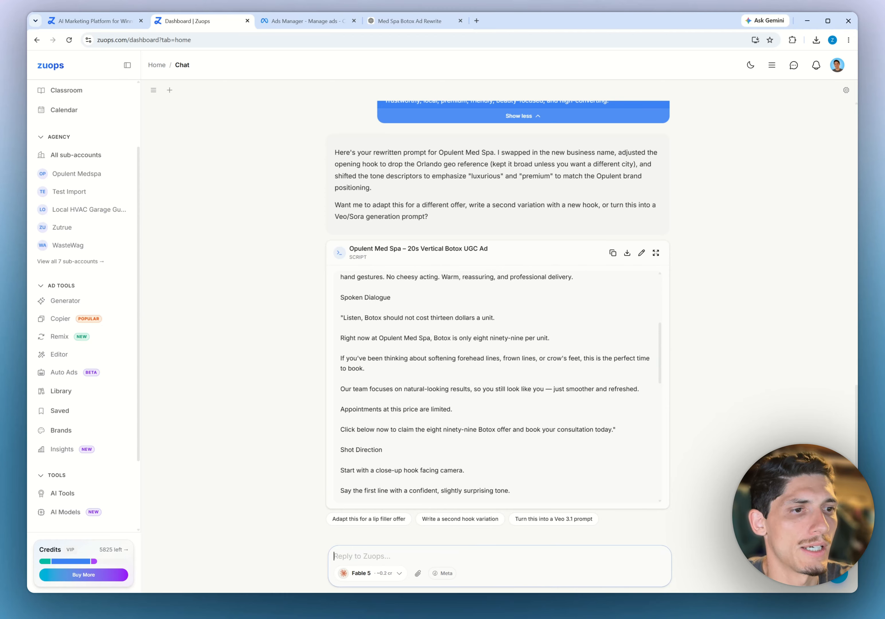
Open the Sora 2 model from the AI models and paste the copied Opulent Med Spa script as the video prompt
{"action": "scroll", "coordinate": [71, 416], "scroll_direction": "down", "scroll_amount": 3}
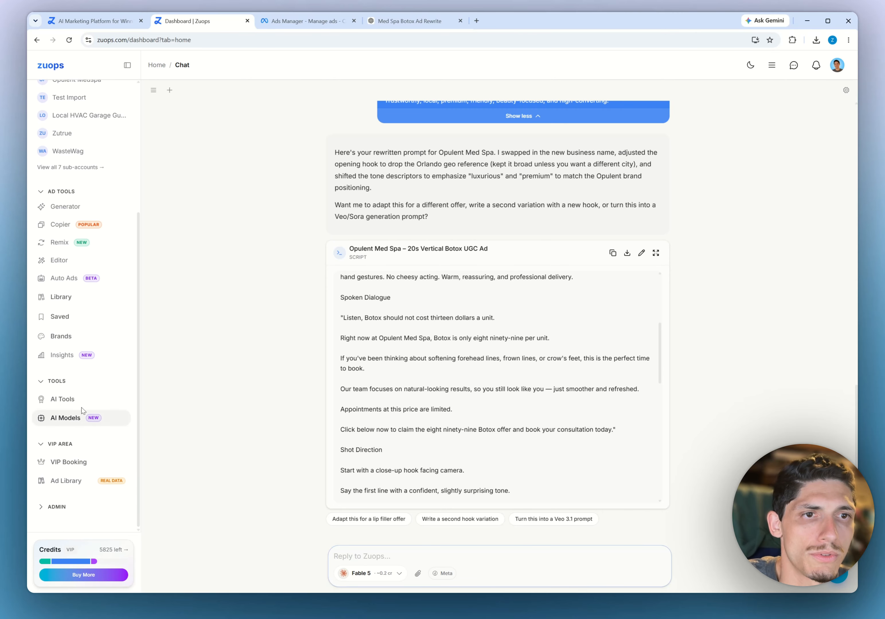
{"action": "left_click", "coordinate": [66, 418]}
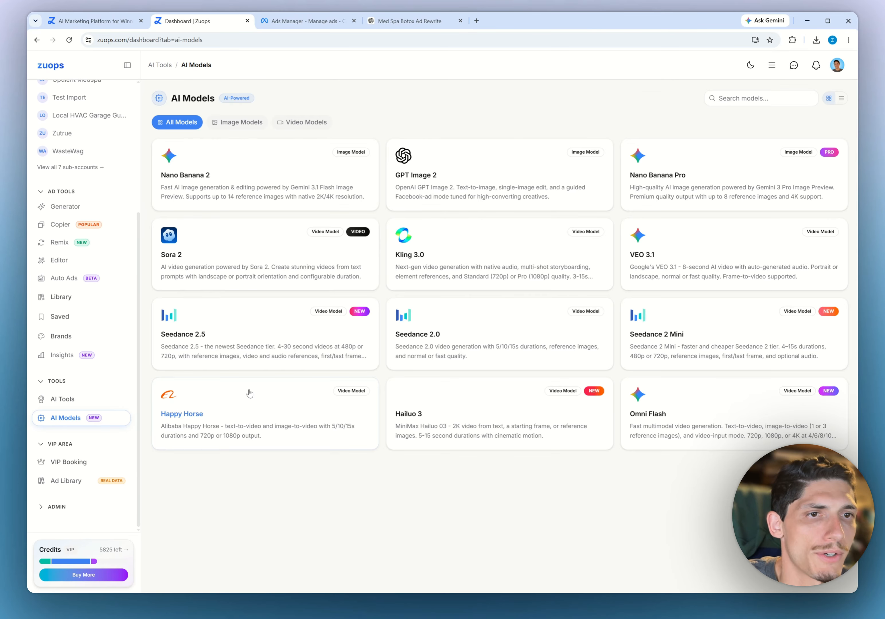
{"action": "left_click", "coordinate": [285, 245]}
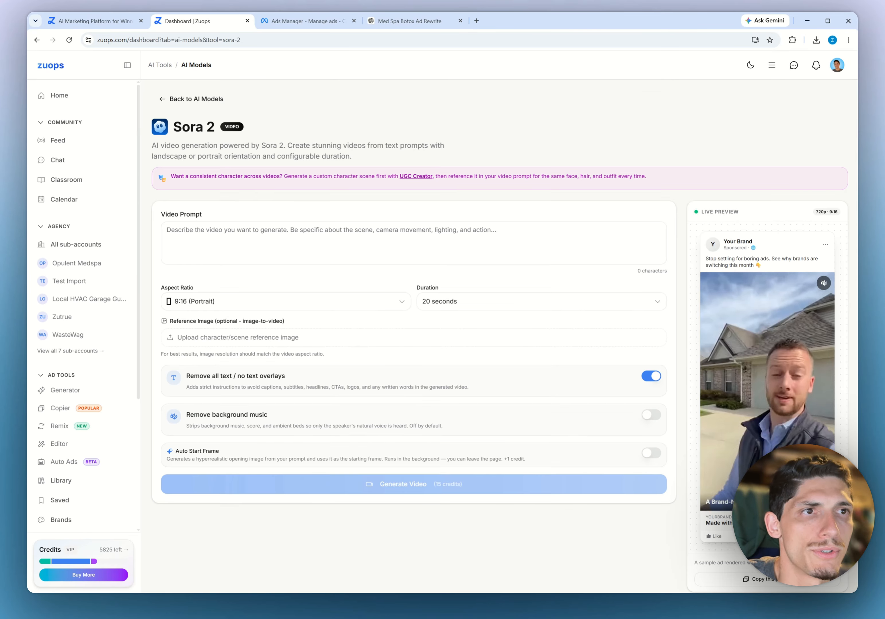
{"action": "left_click", "coordinate": [286, 245]}
{"action": "key", "text": "ctrl+v"}
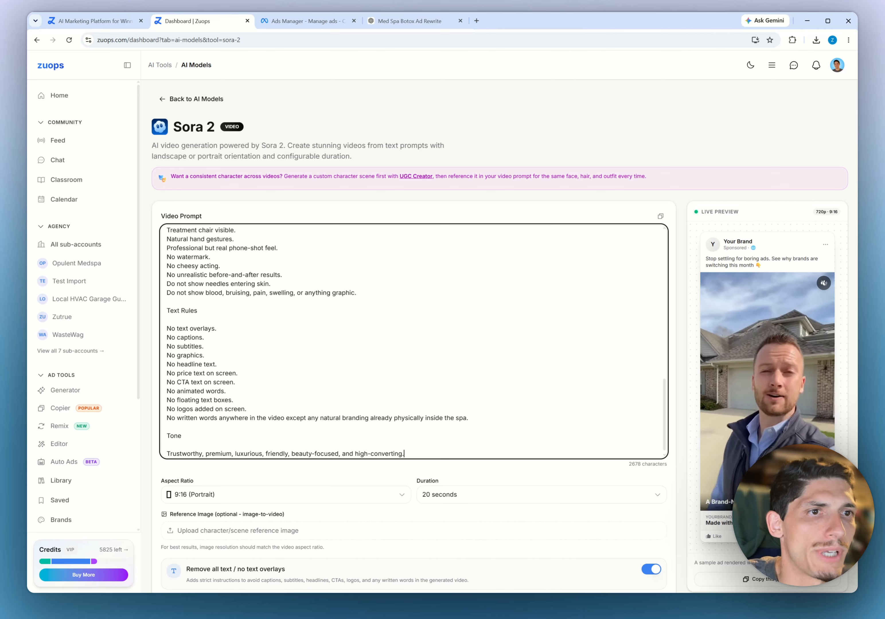
Review the no-text rules in the prompt and turn off the option to remove all text overlays
{"action": "scroll", "coordinate": [414, 342], "scroll_direction": "down", "scroll_amount": 1}
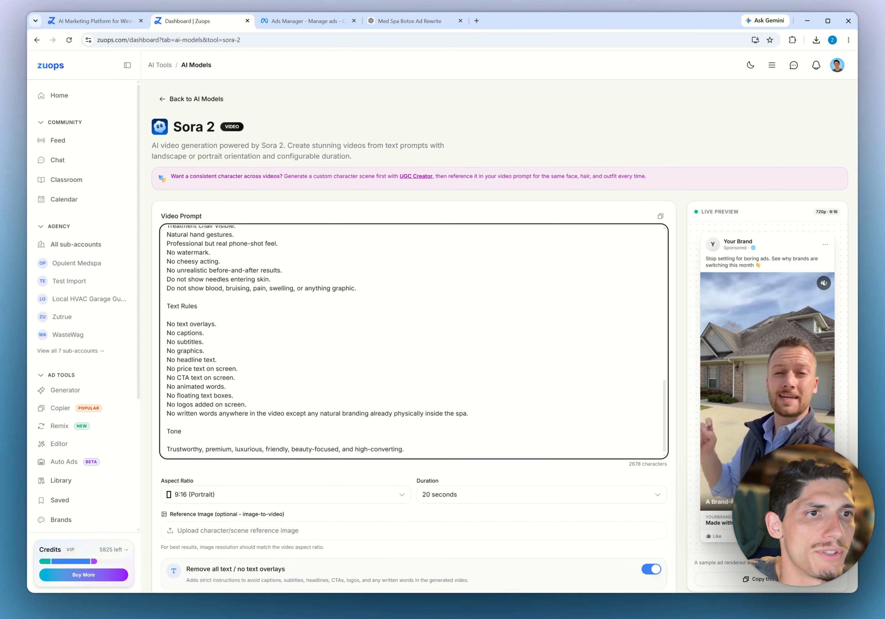
{"action": "left_click_drag", "start_coordinate": [167, 325], "coordinate": [469, 413]}
{"action": "scroll", "coordinate": [147, 430], "scroll_direction": "down", "scroll_amount": 5}
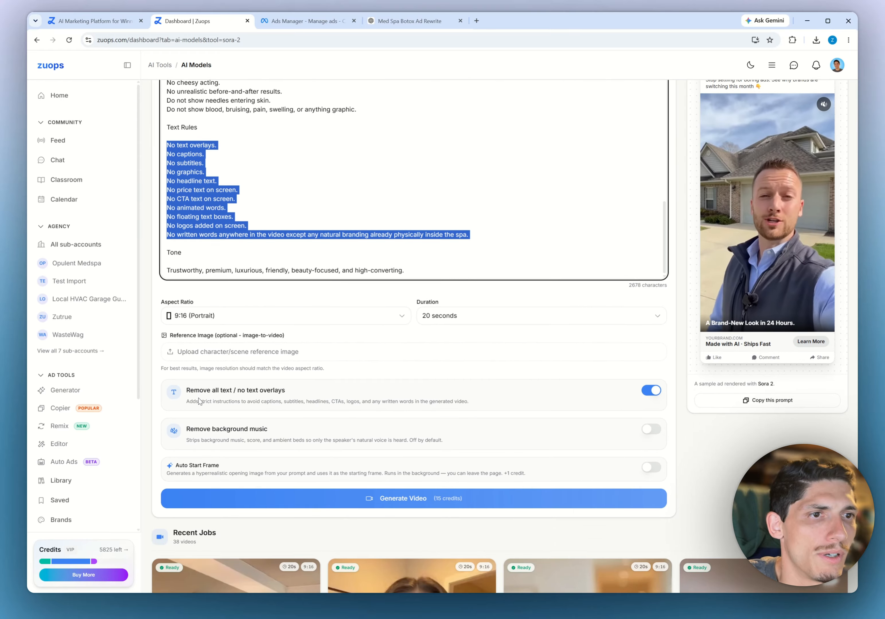
{"action": "left_click", "coordinate": [296, 235]}
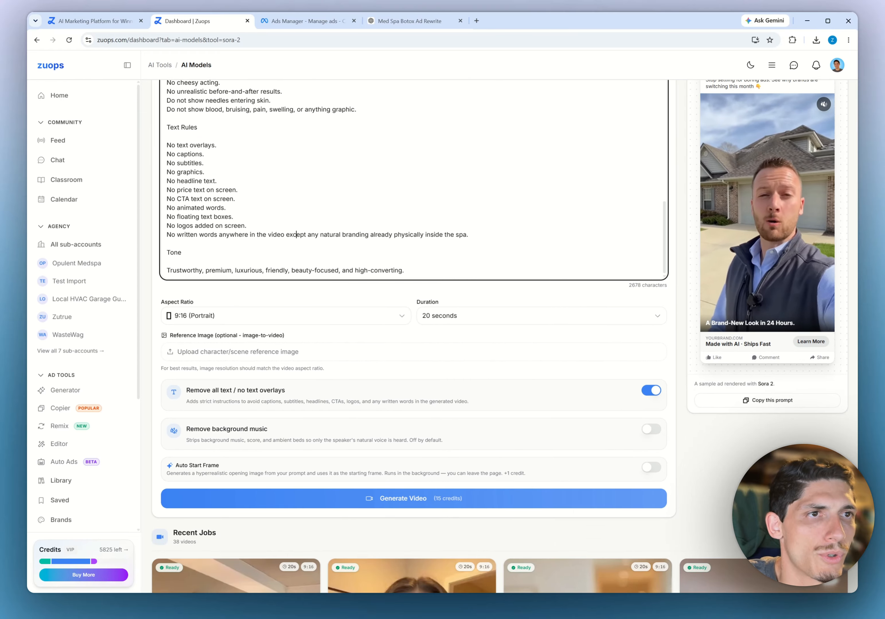
{"action": "left_click", "coordinate": [655, 395]}
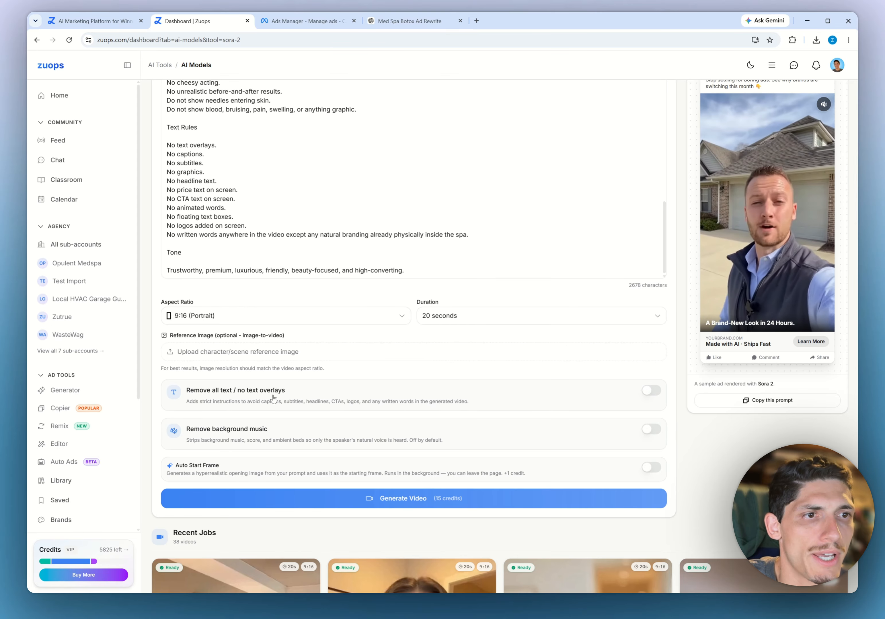
{"action": "left_click_drag", "start_coordinate": [242, 235], "coordinate": [168, 136]}
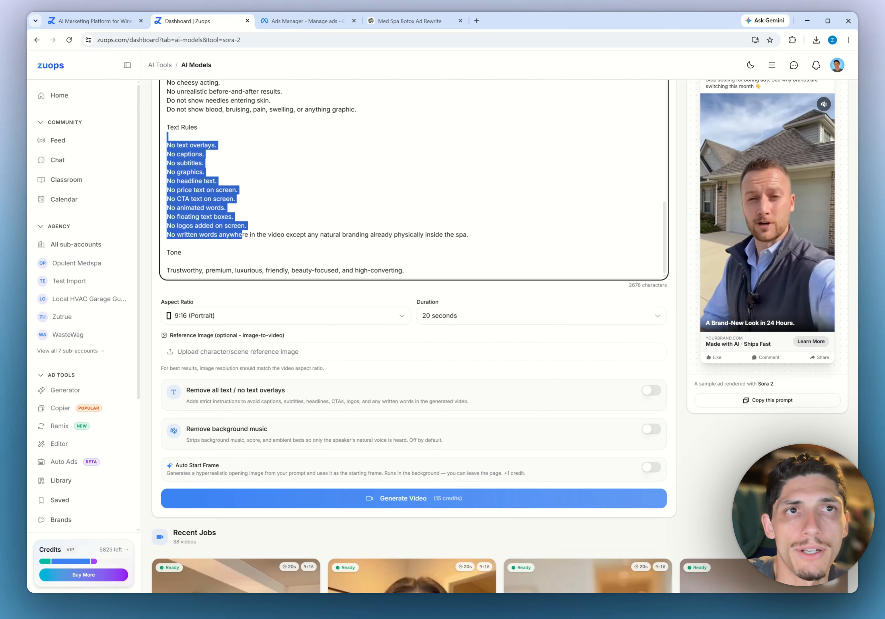
{"action": "left_click", "coordinate": [652, 391]}
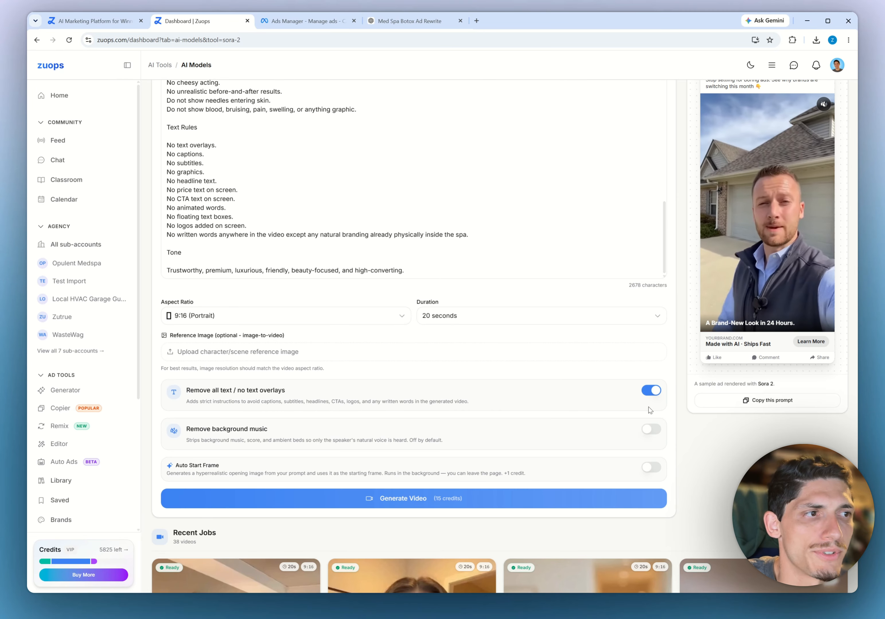
{"action": "left_click", "coordinate": [655, 391]}
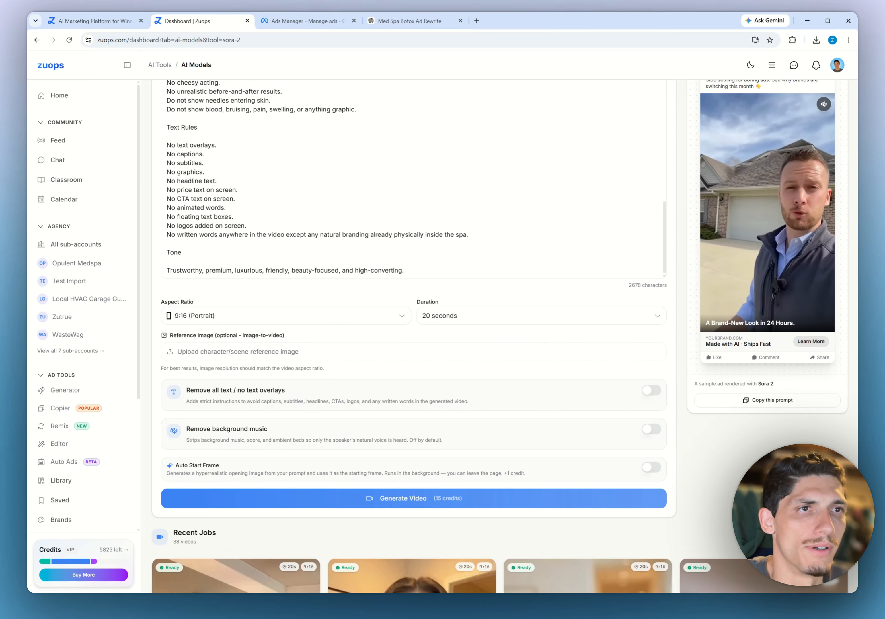
{"action": "scroll", "coordinate": [147, 286], "scroll_direction": "up", "scroll_amount": 5}
{"action": "scroll", "coordinate": [149, 336], "scroll_direction": "down", "scroll_amount": 5}
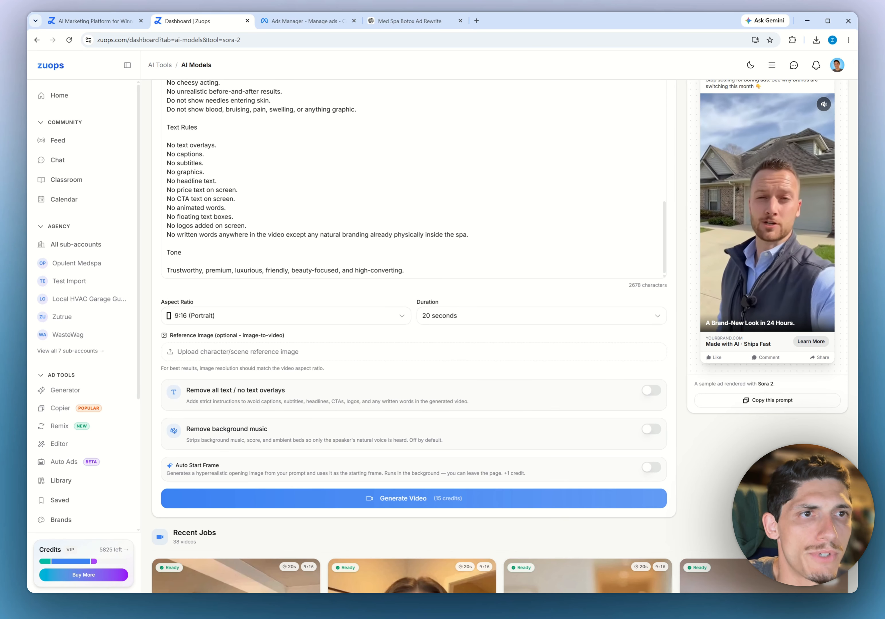
Turn on Auto Start Frame and play two 16-second Nova Recovery Center videos made from reference images, with sound muted
{"action": "left_click", "coordinate": [646, 470]}
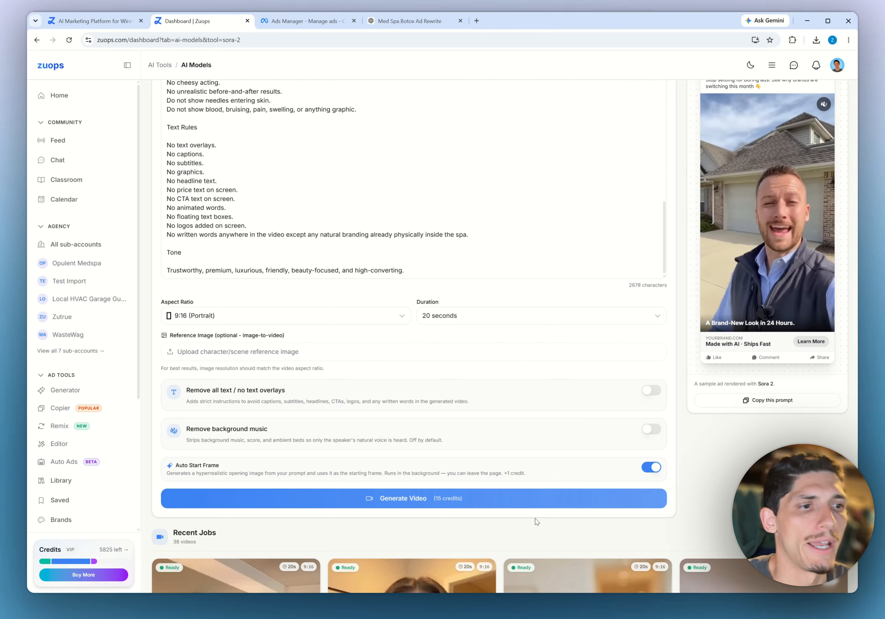
{"action": "scroll", "coordinate": [537, 522], "scroll_direction": "down", "scroll_amount": 15}
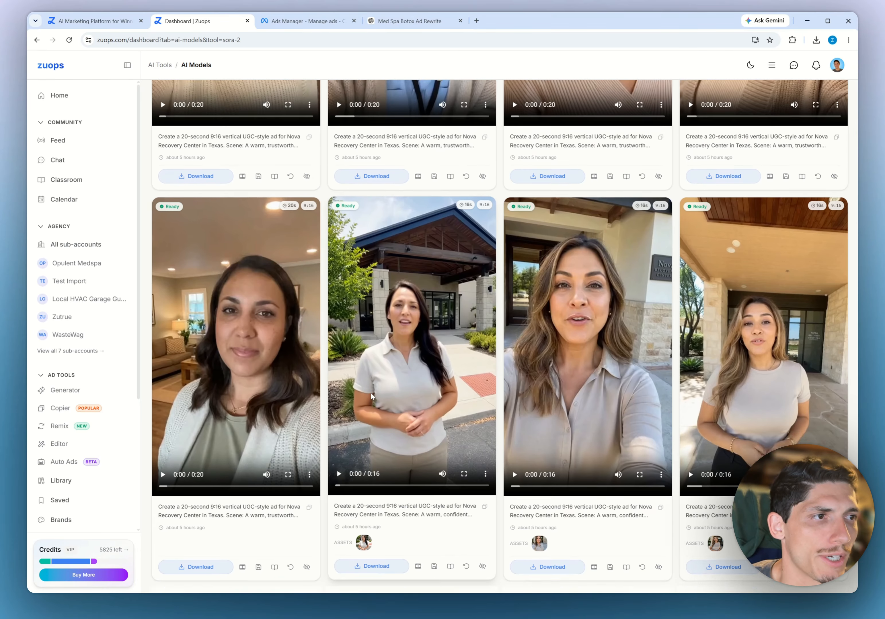
{"action": "scroll", "coordinate": [371, 394], "scroll_direction": "down", "scroll_amount": 2}
{"action": "left_click", "coordinate": [514, 400]}
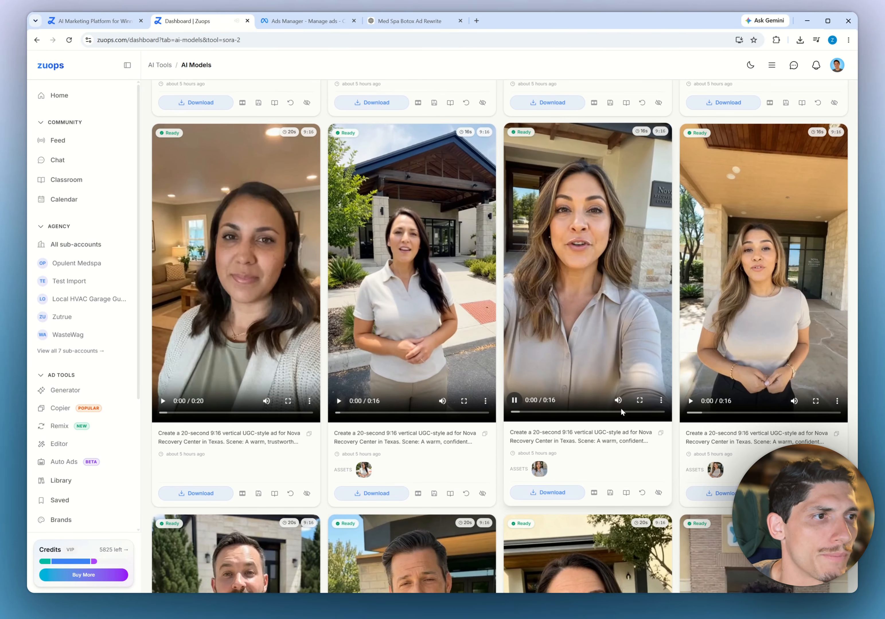
{"action": "left_click", "coordinate": [618, 400]}
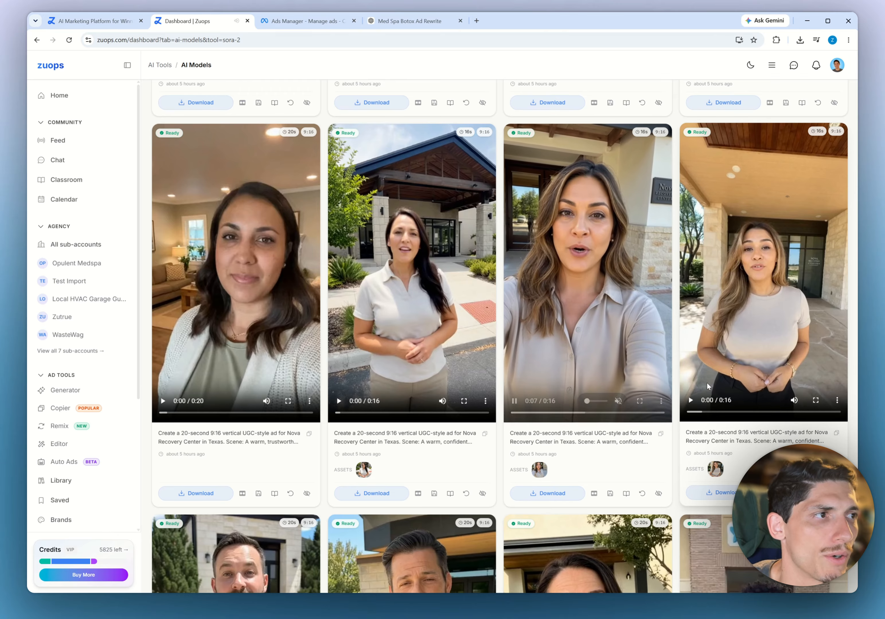
{"action": "left_click", "coordinate": [691, 401]}
{"action": "left_click", "coordinate": [793, 401]}
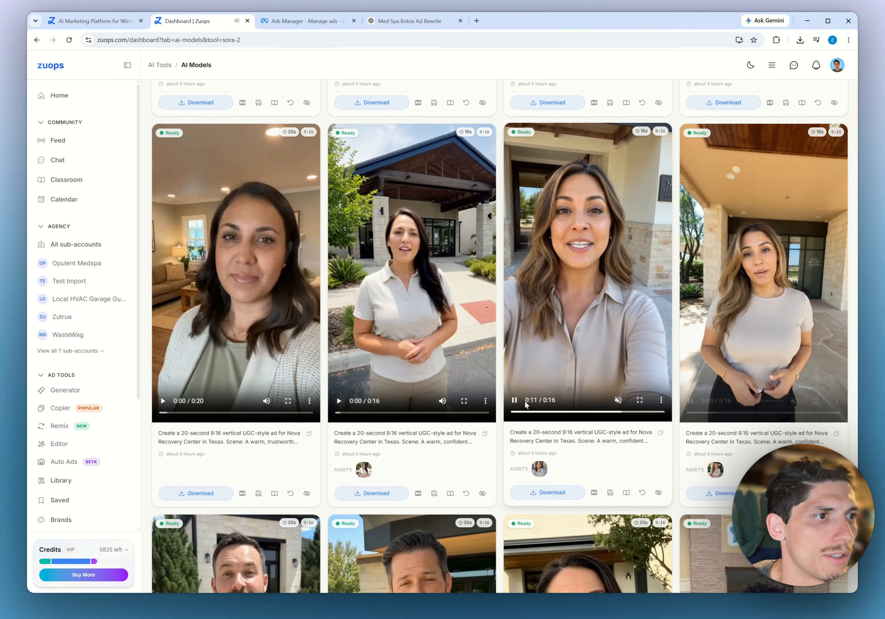
{"action": "left_click", "coordinate": [515, 401]}
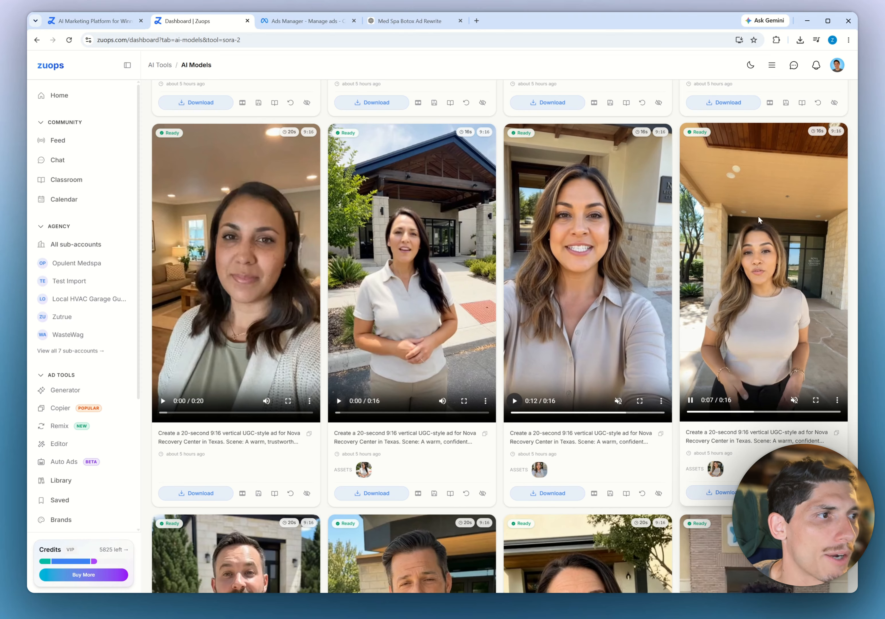
View the reference image behind the fourth 16-second video and compare it with the 20-second video made without a reference image
{"action": "left_click", "coordinate": [716, 469]}
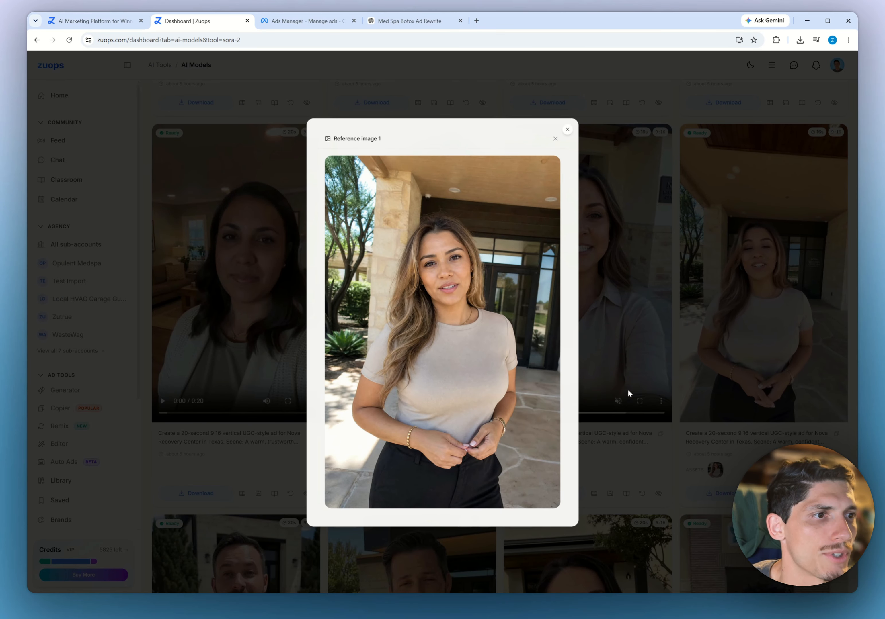
{"action": "left_click", "coordinate": [749, 451]}
{"action": "scroll", "coordinate": [285, 229], "scroll_direction": "up", "scroll_amount": 15}
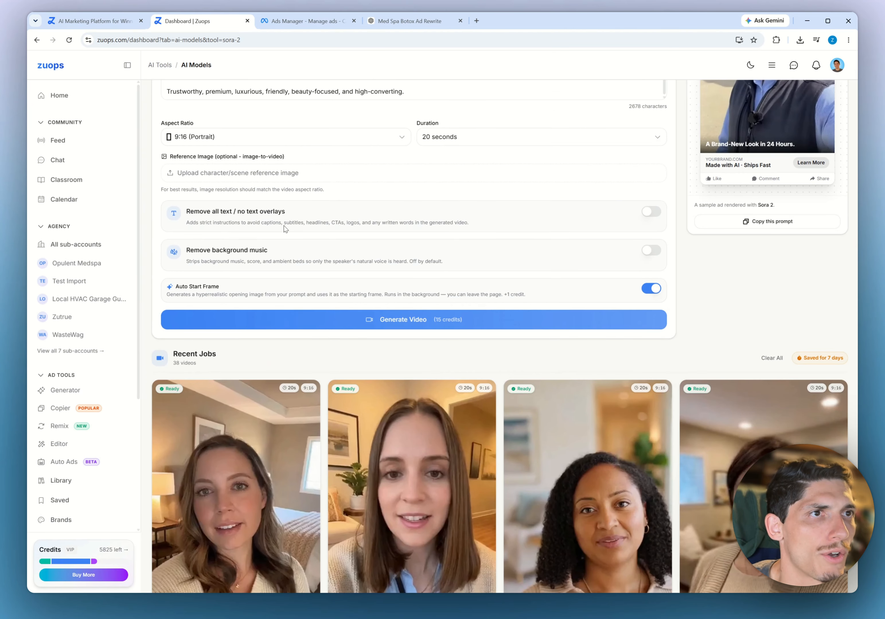
{"action": "scroll", "coordinate": [701, 415], "scroll_direction": "down", "scroll_amount": 15}
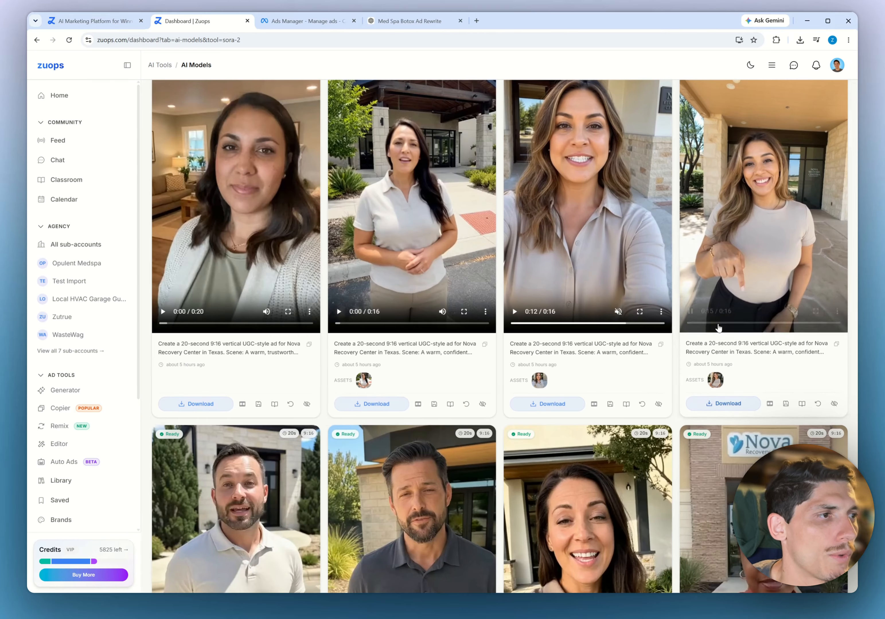
{"action": "scroll", "coordinate": [602, 418], "scroll_direction": "up", "scroll_amount": 5}
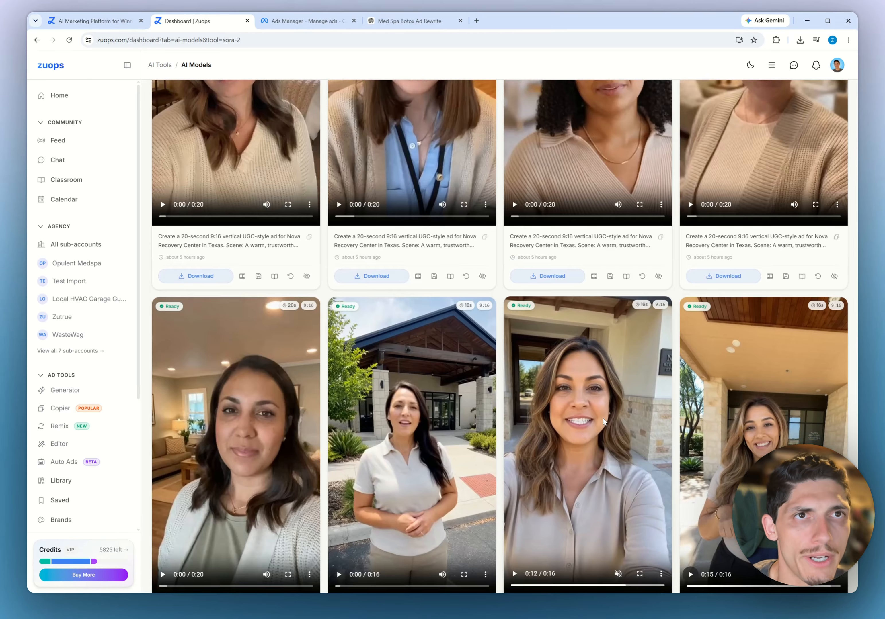
{"action": "scroll", "coordinate": [602, 419], "scroll_direction": "up", "scroll_amount": 15}
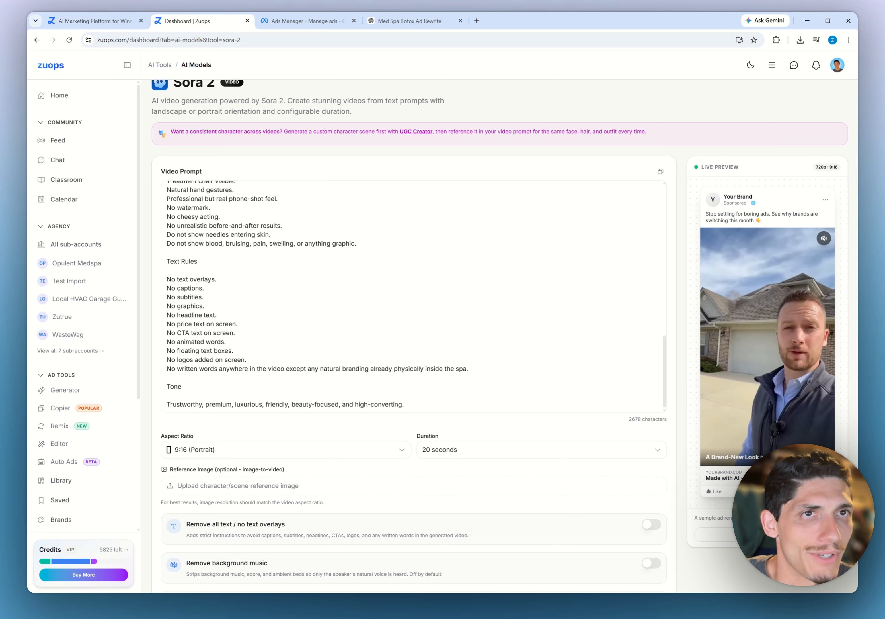
{"action": "scroll", "coordinate": [701, 311], "scroll_direction": "down", "scroll_amount": 15}
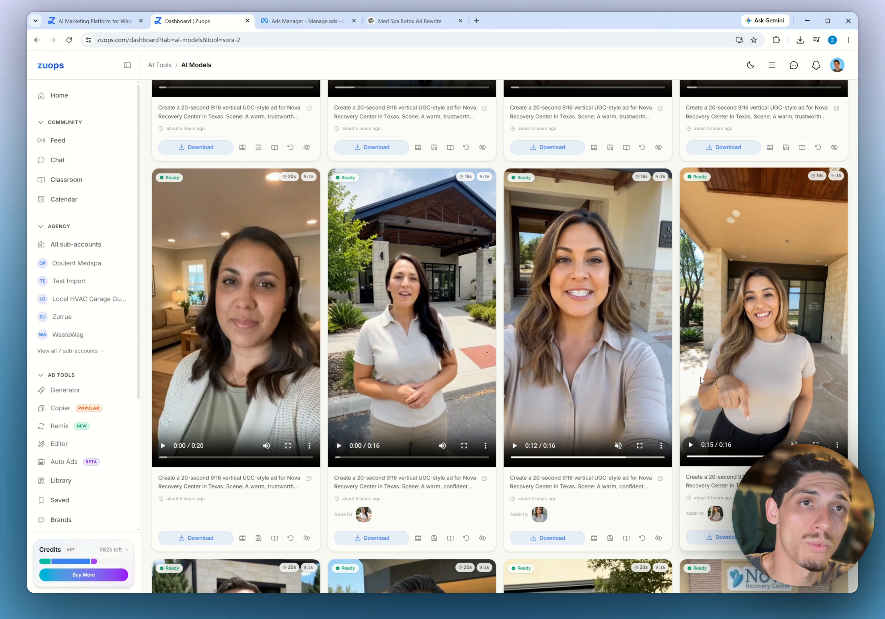
{"action": "scroll", "coordinate": [700, 378], "scroll_direction": "down", "scroll_amount": 1}
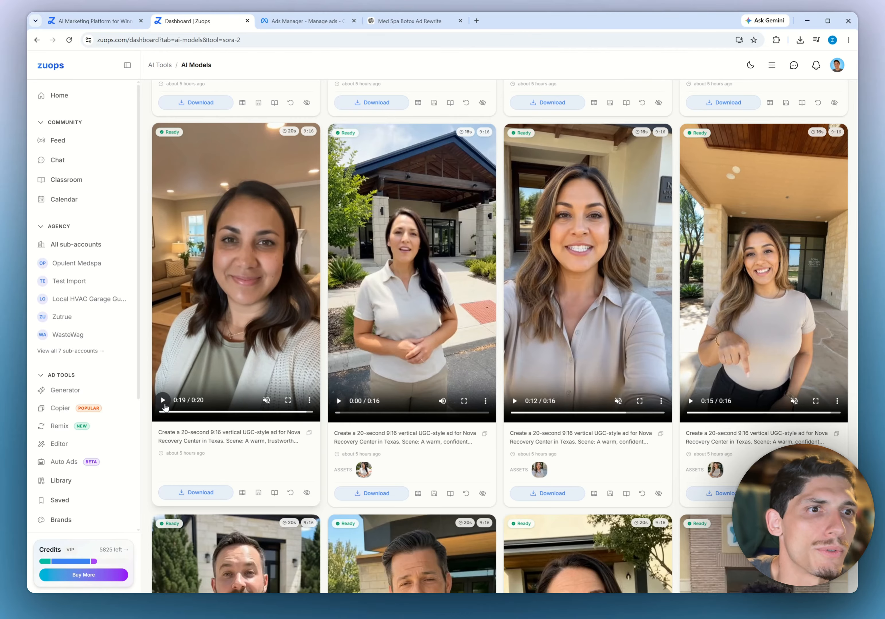
Choose the 9:16 (Portrait) aspect ratio and keep the duration at 20 seconds for the new video
{"action": "scroll", "coordinate": [154, 407], "scroll_direction": "up", "scroll_amount": 20}
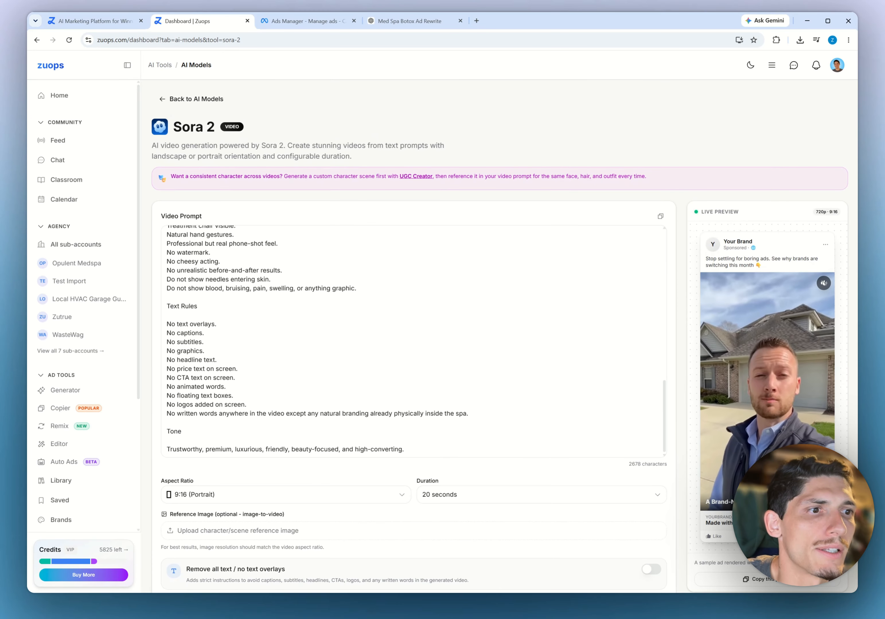
{"action": "scroll", "coordinate": [154, 408], "scroll_direction": "down", "scroll_amount": 2}
{"action": "left_click", "coordinate": [227, 408]}
{"action": "left_click", "coordinate": [228, 423]}
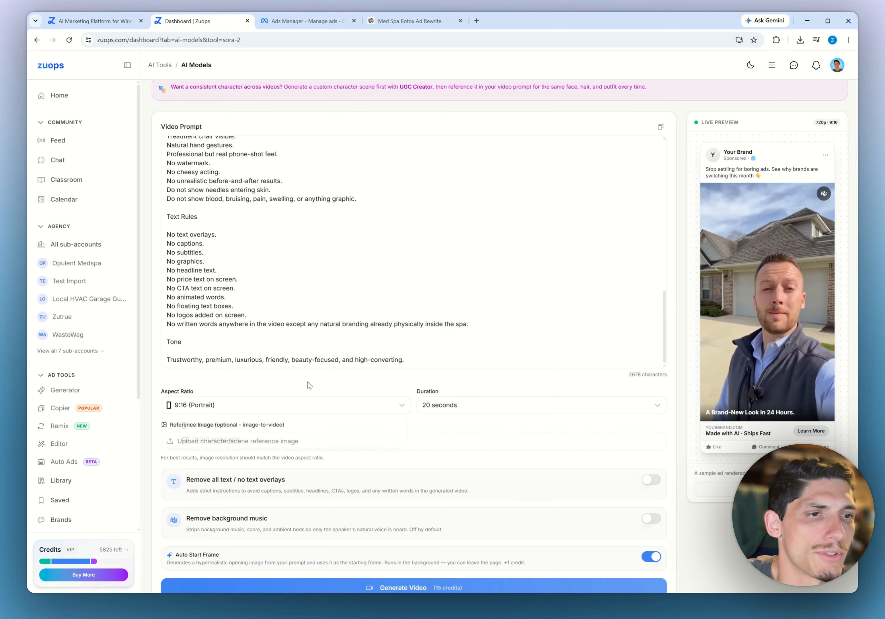
{"action": "left_click", "coordinate": [464, 407]}
{"action": "left_click", "coordinate": [365, 392]}
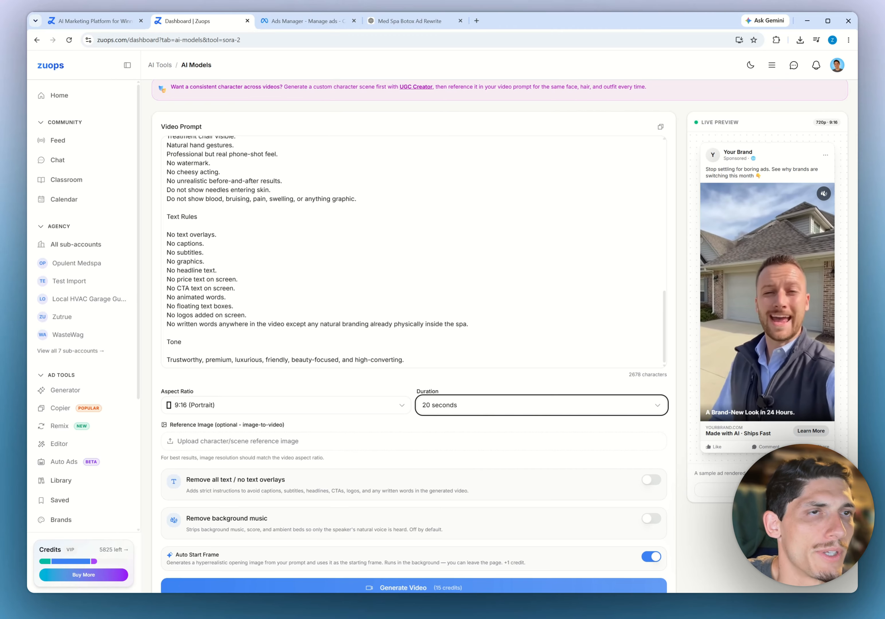
Check the beginning of the prompt, turn off Auto Start Frame and generate four videos from it
{"action": "scroll", "coordinate": [190, 233], "scroll_direction": "up", "scroll_amount": 13}
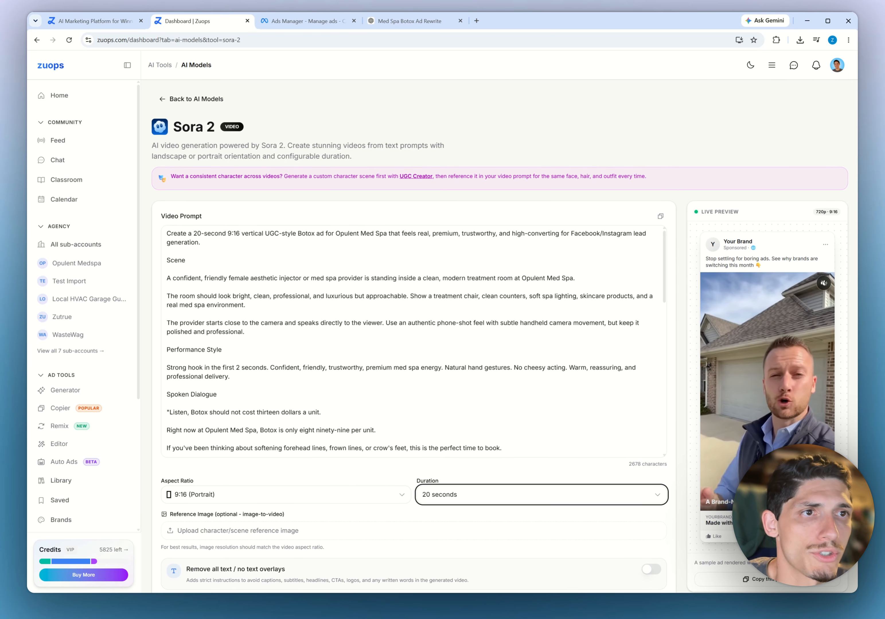
{"action": "scroll", "coordinate": [200, 342], "scroll_direction": "down", "scroll_amount": 5}
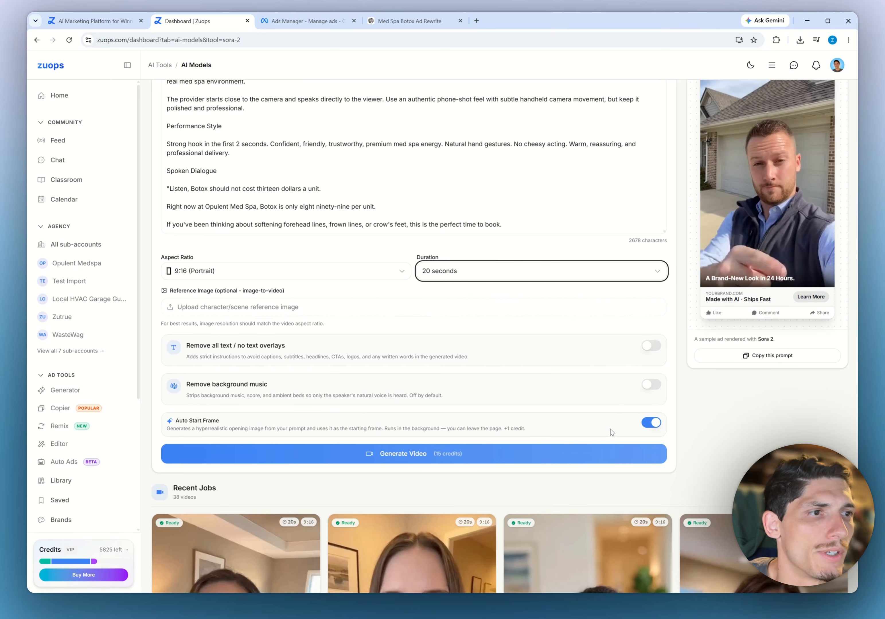
{"action": "left_click", "coordinate": [651, 422]}
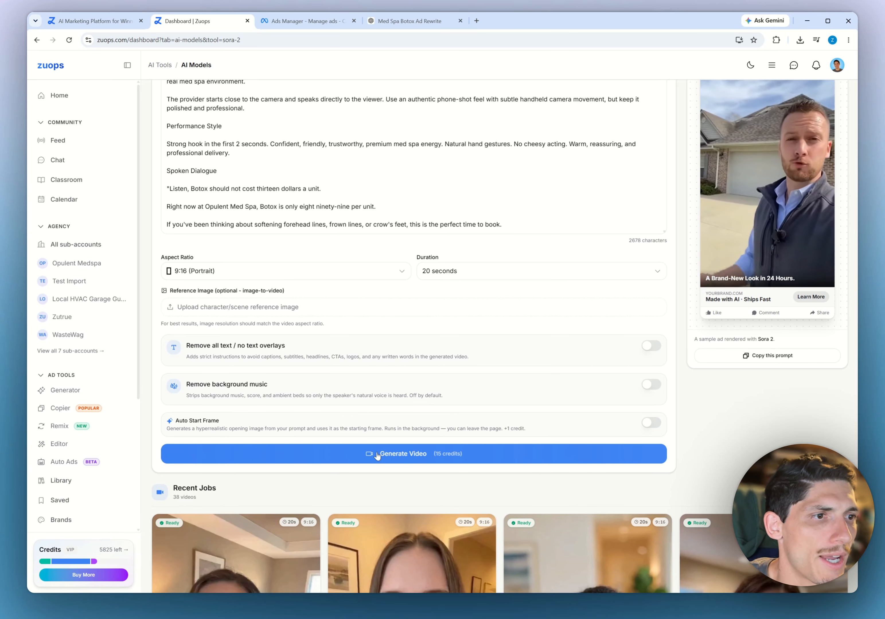
{"action": "left_click", "coordinate": [418, 459]}
{"action": "left_click", "coordinate": [426, 459]}
{"action": "left_click", "coordinate": [425, 459]}
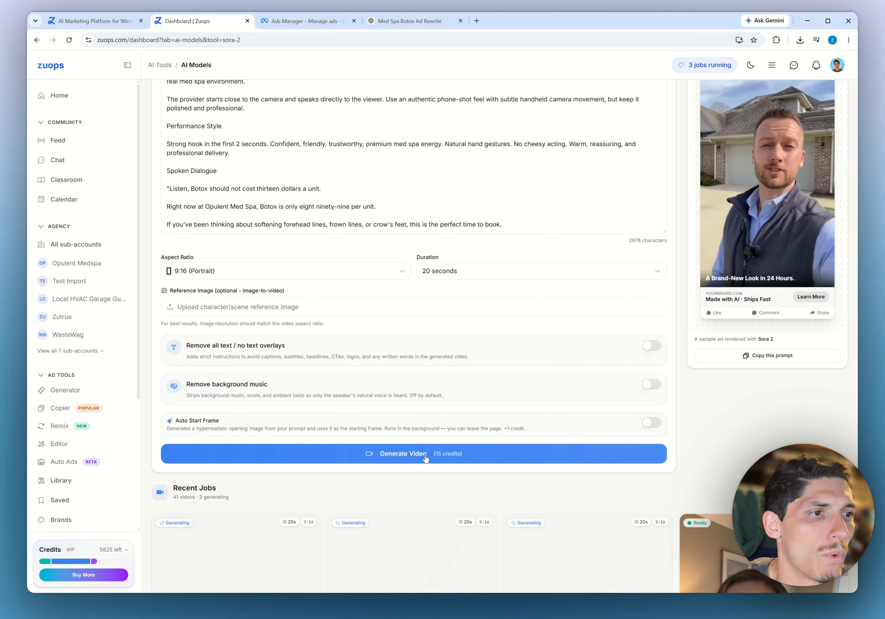
{"action": "left_click", "coordinate": [425, 459]}
Look over the newly queued Opulent Med Spa videos in the recent jobs
{"action": "scroll", "coordinate": [303, 404], "scroll_direction": "down", "scroll_amount": 8}
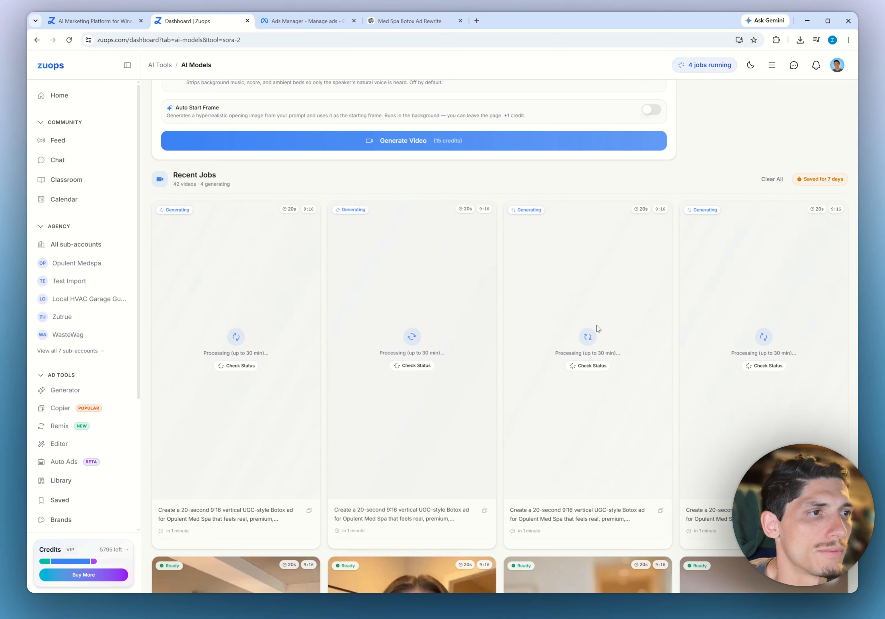
{"action": "scroll", "coordinate": [391, 325], "scroll_direction": "up", "scroll_amount": 4}
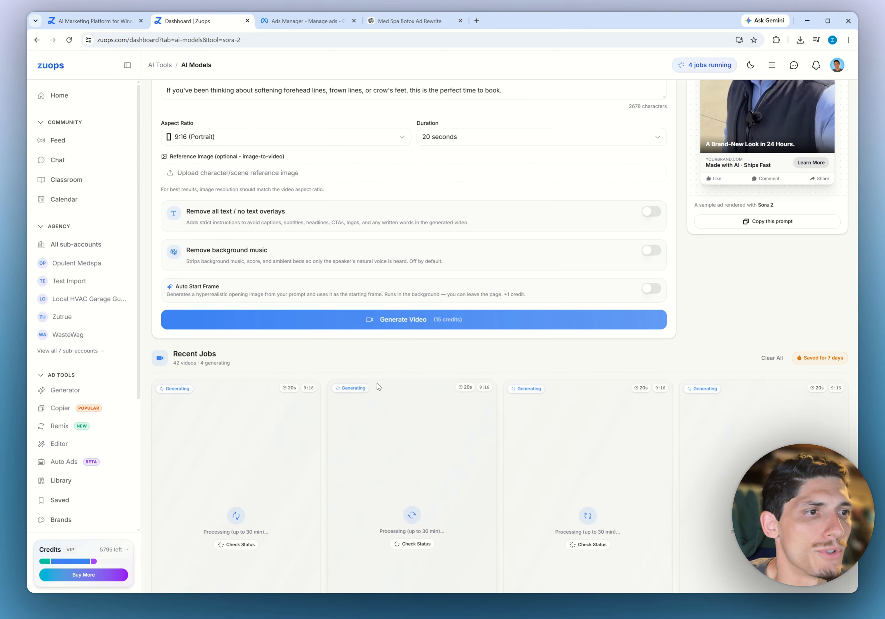
{"action": "scroll", "coordinate": [377, 383], "scroll_direction": "down", "scroll_amount": 10}
{"action": "scroll", "coordinate": [346, 354], "scroll_direction": "up", "scroll_amount": 10}
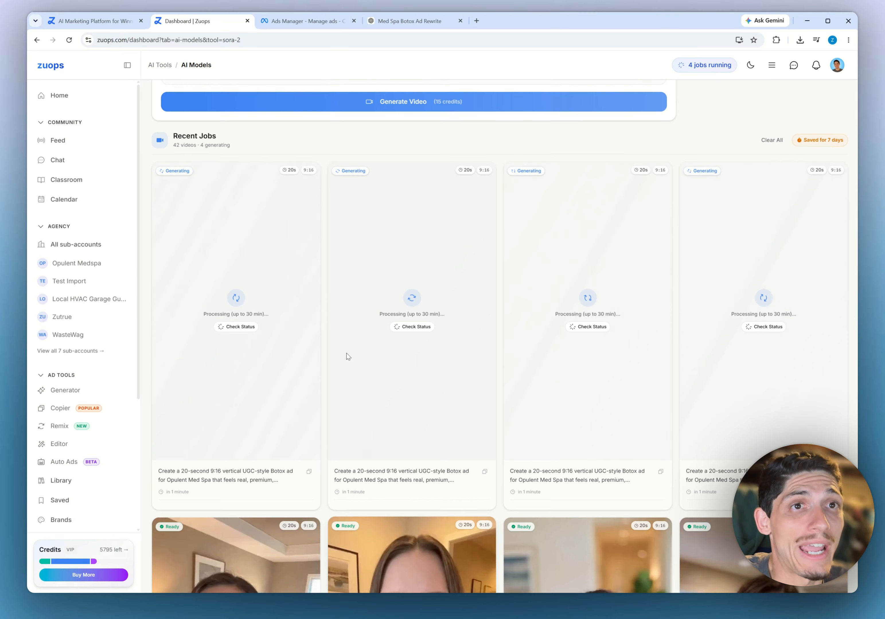
Generate another batch of four 20-second Opulent Med Spa videos with the same prompt and settings
{"action": "scroll", "coordinate": [390, 412], "scroll_direction": "down", "scroll_amount": 5}
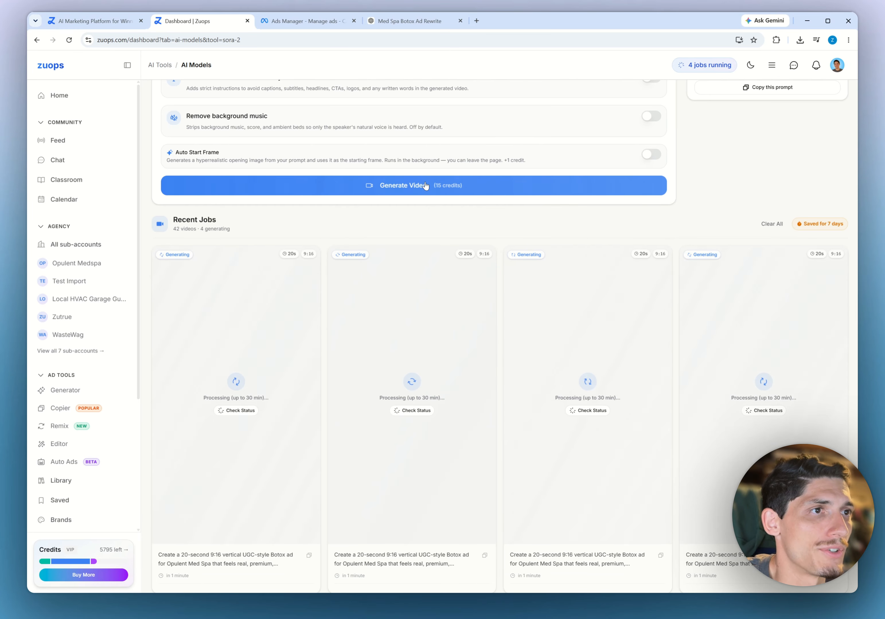
{"action": "left_click", "coordinate": [421, 187]}
{"action": "scroll", "coordinate": [503, 278], "scroll_direction": "up", "scroll_amount": 3}
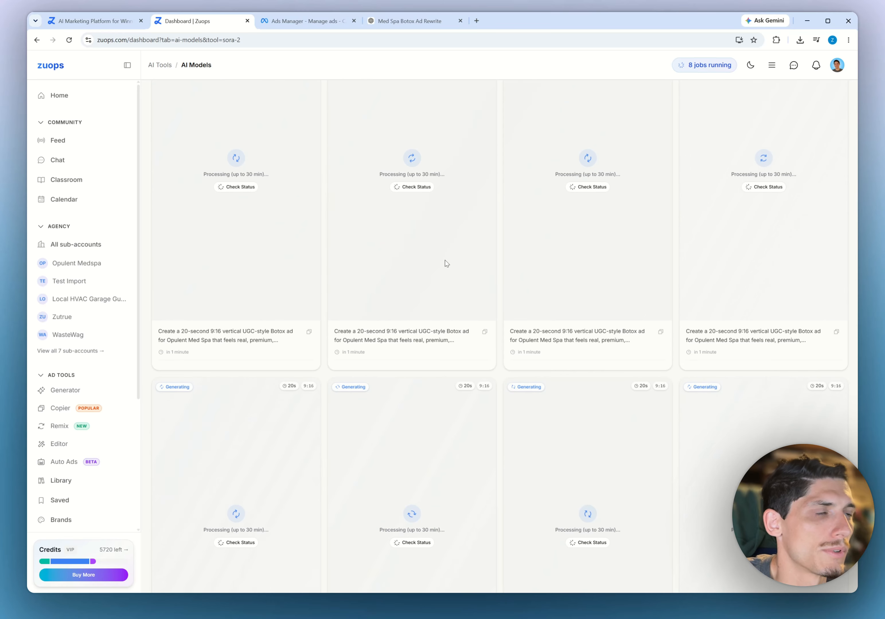
Review the Opulent Med Spa video prompt, from its scene description to the spoken dialogue and shot direction, along with the video settings
{"action": "scroll", "coordinate": [287, 476], "scroll_direction": "up", "scroll_amount": 15}
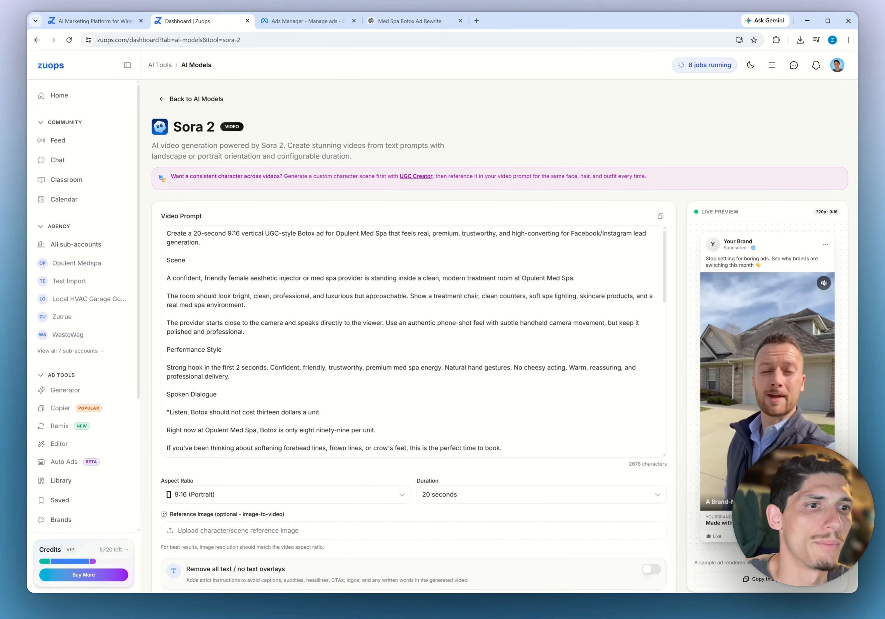
{"action": "scroll", "coordinate": [427, 388], "scroll_direction": "down", "scroll_amount": 10}
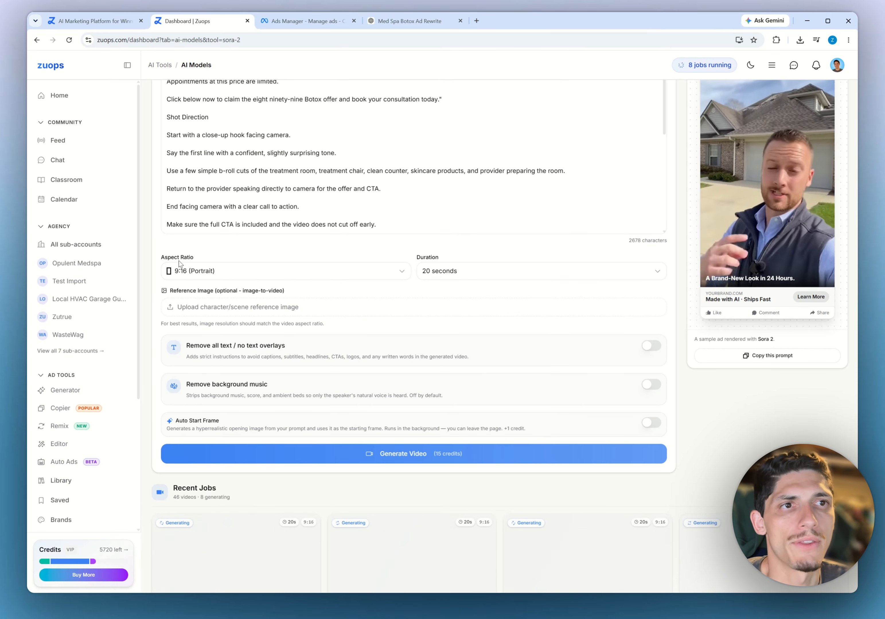
{"action": "scroll", "coordinate": [180, 264], "scroll_direction": "up", "scroll_amount": 5}
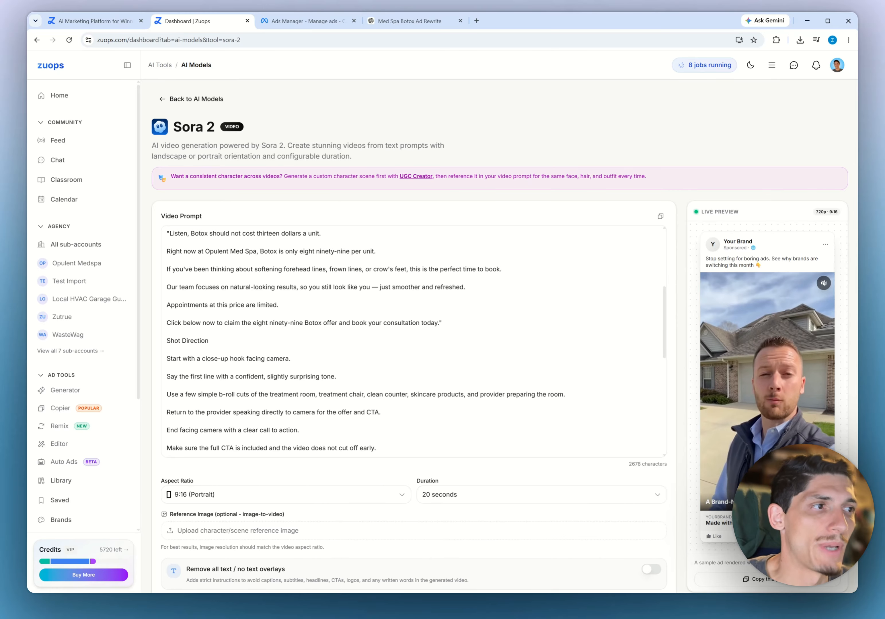
{"action": "scroll", "coordinate": [787, 415], "scroll_direction": "down", "scroll_amount": 3}
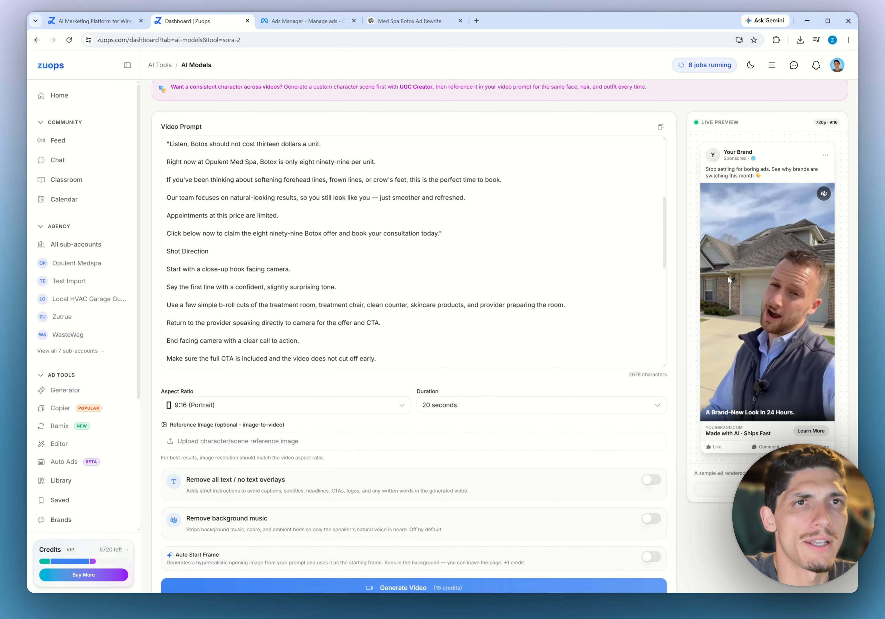
{"action": "scroll", "coordinate": [213, 169], "scroll_direction": "up", "scroll_amount": 2}
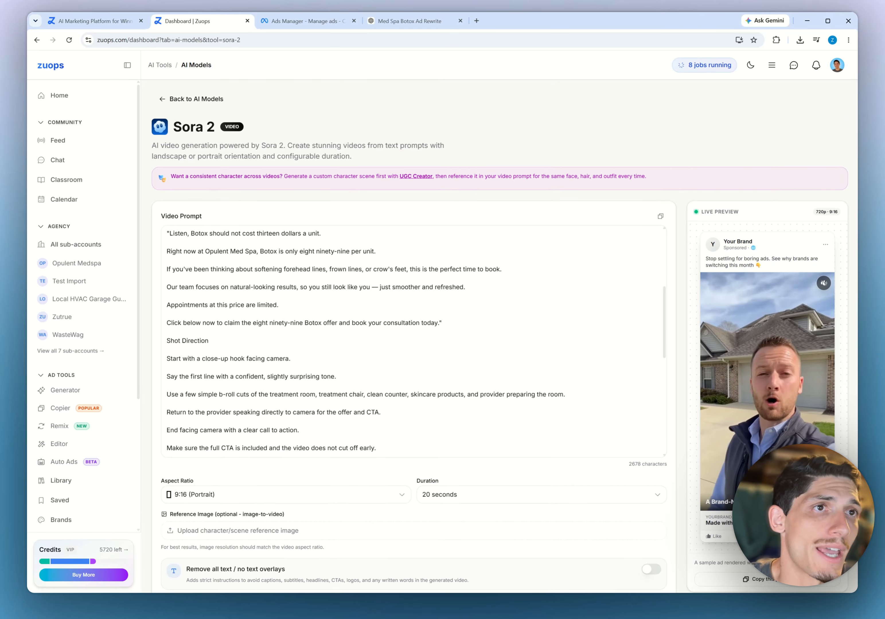
{"action": "scroll", "coordinate": [213, 169], "scroll_direction": "down", "scroll_amount": 1}
Look over both batches of queued Opulent Med Spa videos and the number of running jobs
{"action": "scroll", "coordinate": [212, 169], "scroll_direction": "down", "scroll_amount": 10}
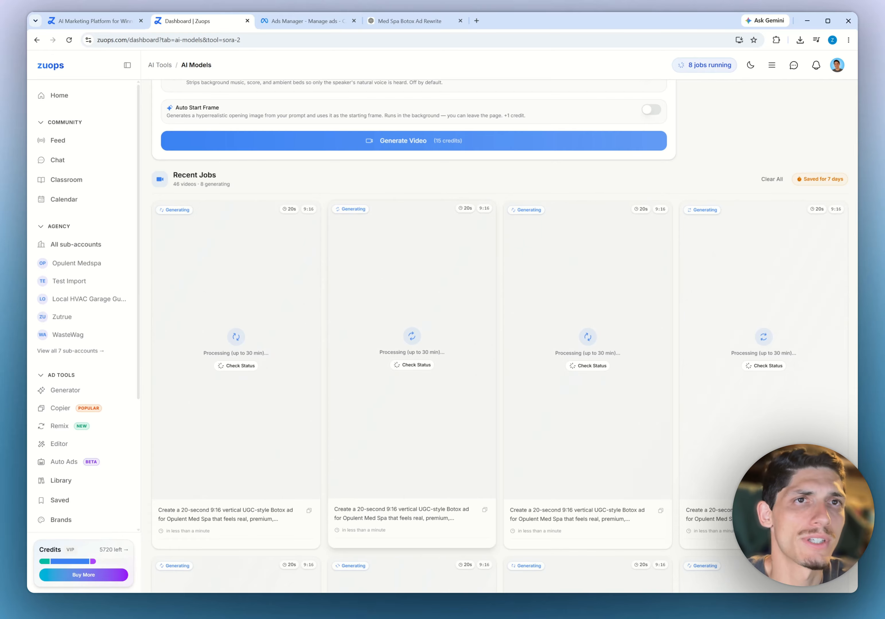
{"action": "scroll", "coordinate": [349, 317], "scroll_direction": "down", "scroll_amount": 8}
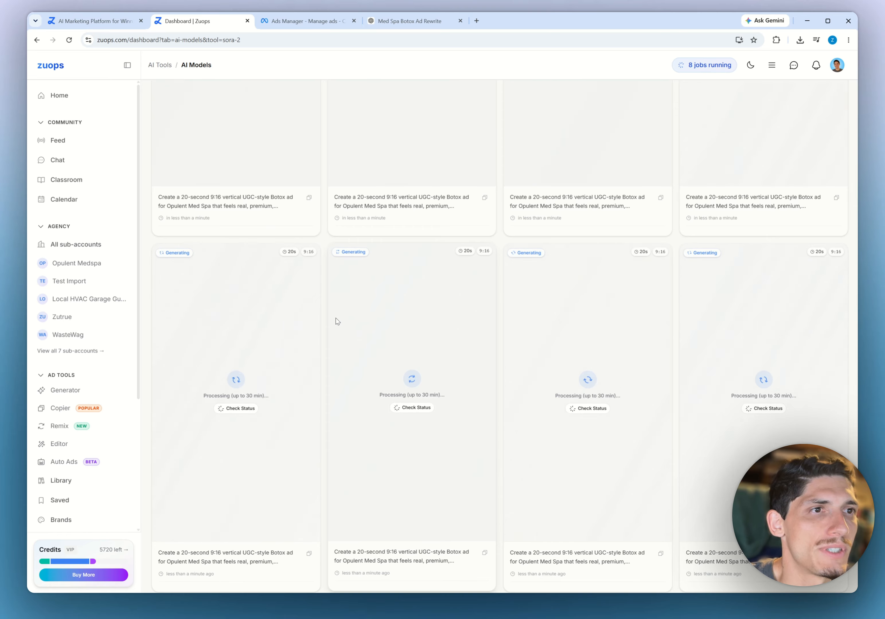
{"action": "scroll", "coordinate": [330, 310], "scroll_direction": "up", "scroll_amount": 7}
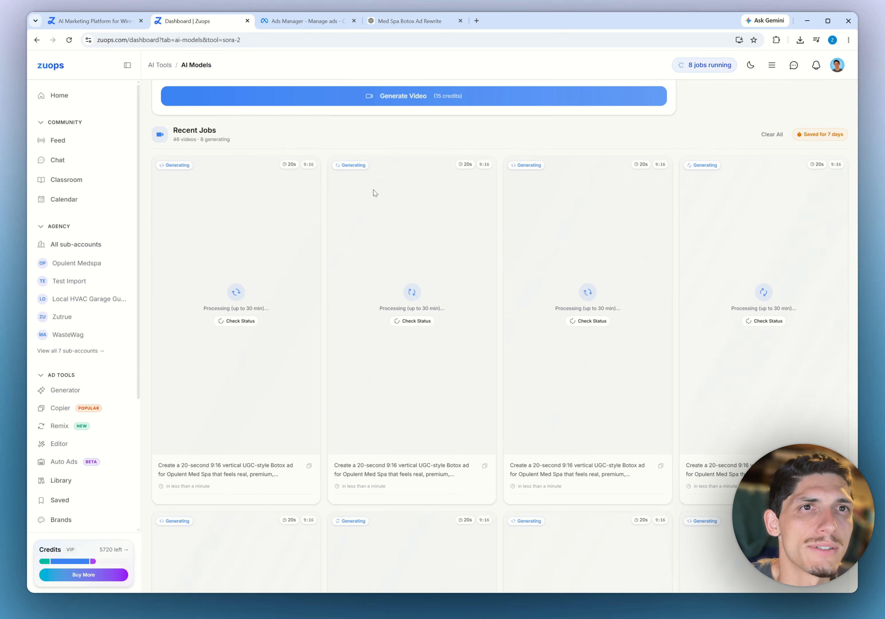
{"action": "scroll", "coordinate": [390, 335], "scroll_direction": "down", "scroll_amount": 4}
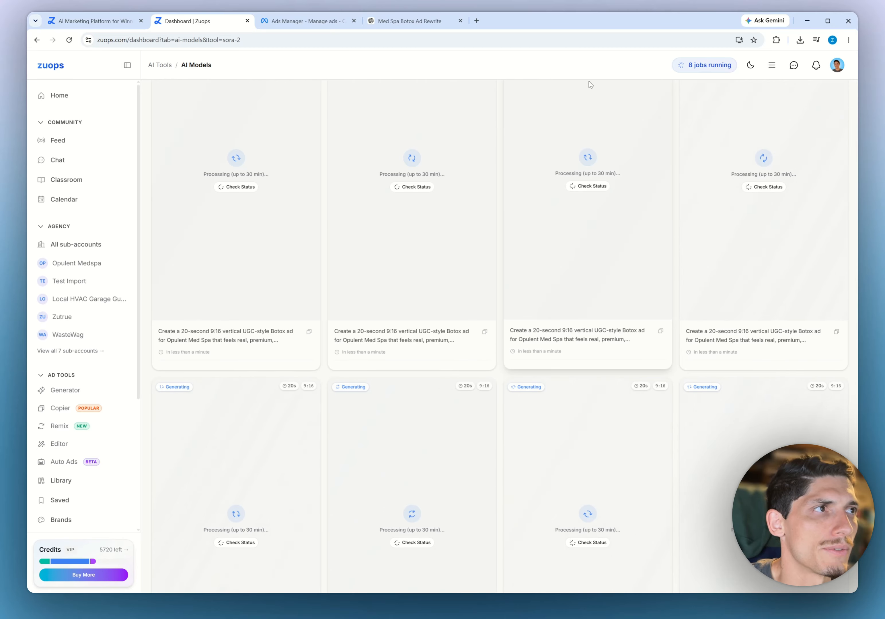
{"action": "mouse_move", "coordinate": [706, 68]}
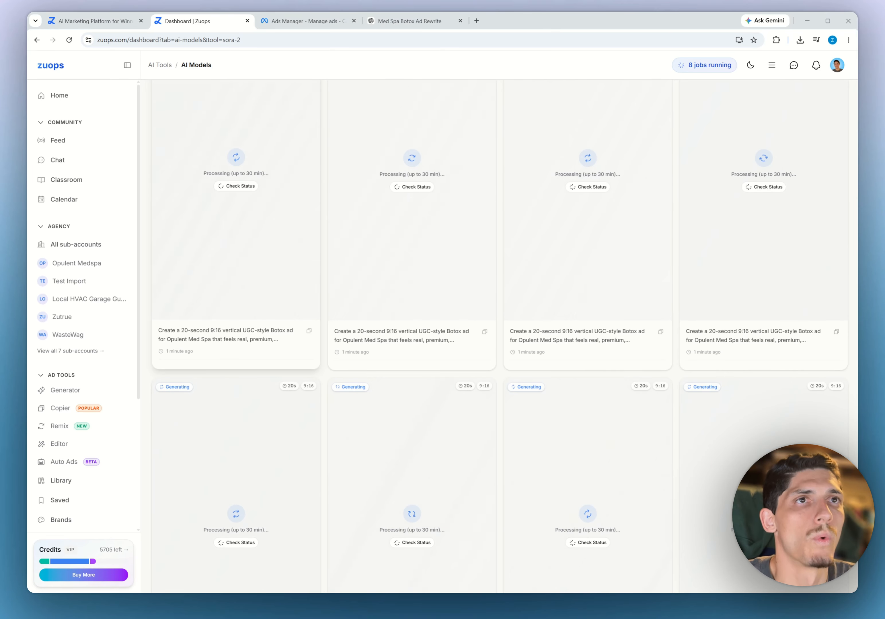
Return to the Sora 2 video prompt and highlight its entire text
{"action": "scroll", "coordinate": [333, 138], "scroll_direction": "up", "scroll_amount": 6}
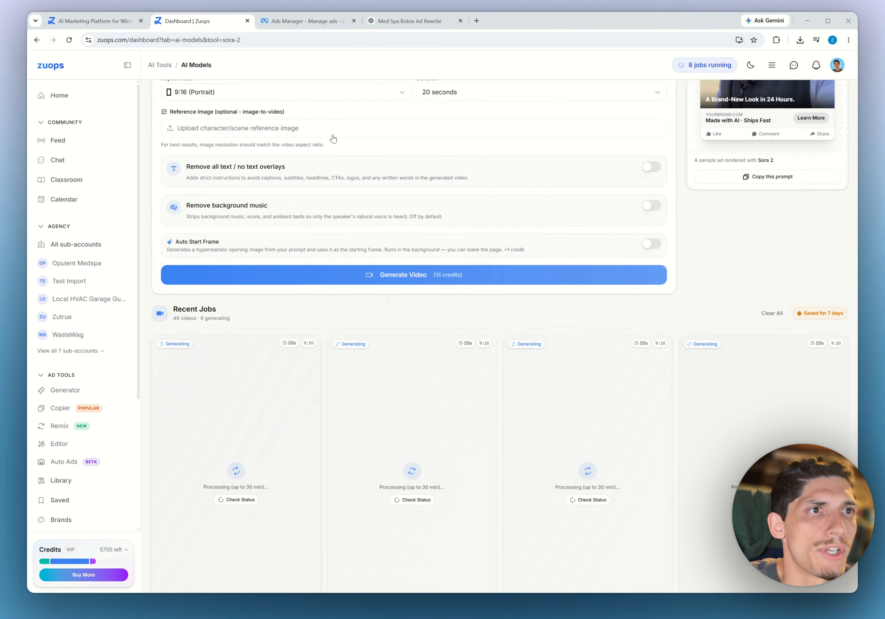
{"action": "scroll", "coordinate": [333, 139], "scroll_direction": "up", "scroll_amount": 8}
{"action": "scroll", "coordinate": [333, 272], "scroll_direction": "up", "scroll_amount": 2}
{"action": "left_click", "coordinate": [333, 295]}
{"action": "key", "text": "ctrl+a"}
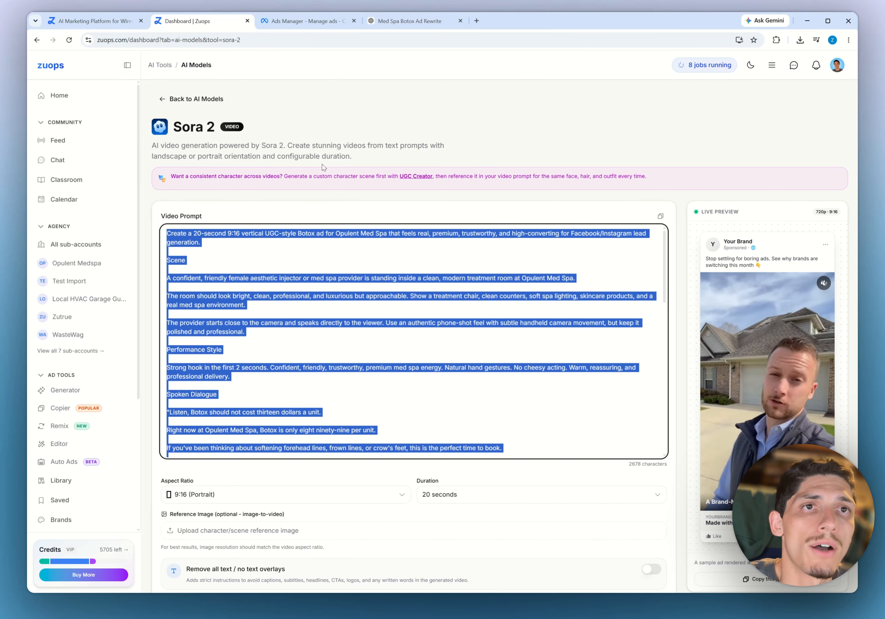
Switch to ChatGPT and ask it to change the video prompt for roofing with a good hook and a $4000 off a new roof offer
{"action": "left_click", "coordinate": [415, 19]}
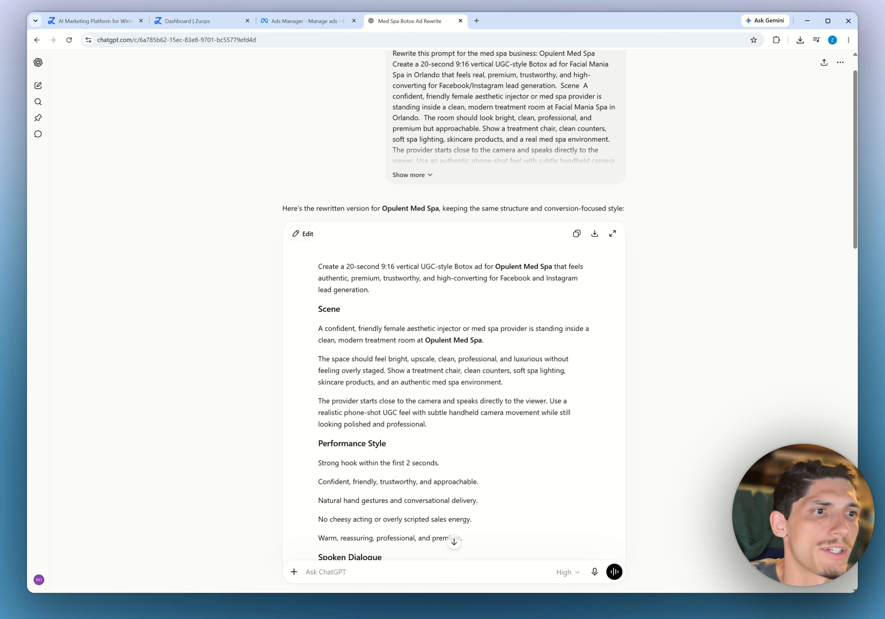
{"action": "scroll", "coordinate": [454, 321], "scroll_direction": "down", "scroll_amount": 20}
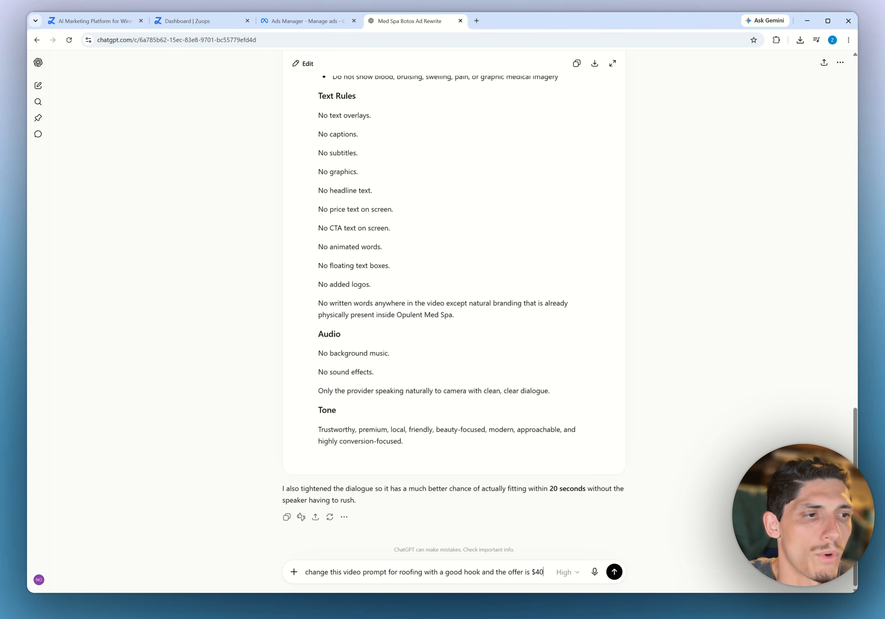
{"action": "type", "text": "00 off a new roof"}
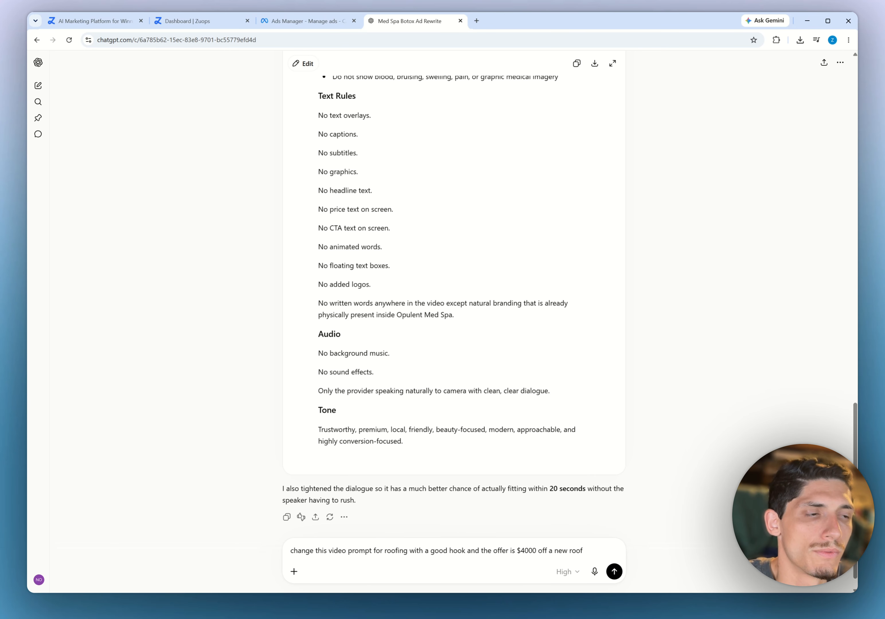
{"action": "key", "text": "Return"}
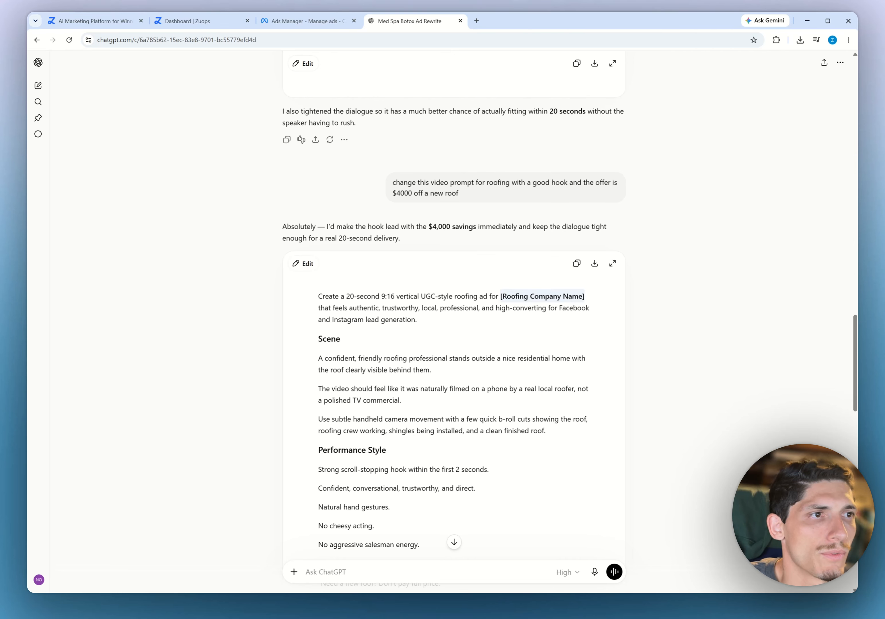
Read the rewritten roofing prompt, highlighting the company name placeholder, the offer line and the closing call to action
{"action": "left_click_drag", "start_coordinate": [500, 296], "coordinate": [593, 301]}
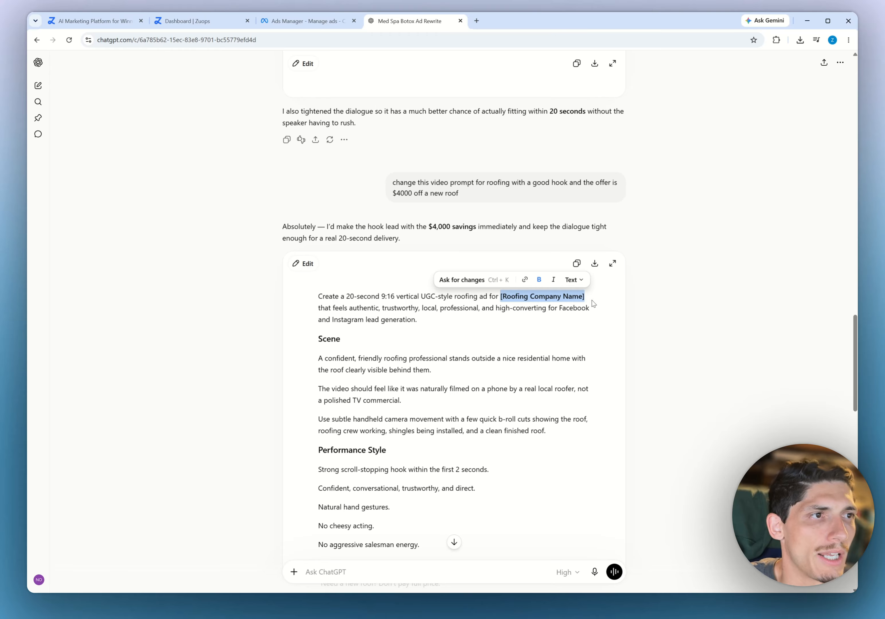
{"action": "scroll", "coordinate": [594, 310], "scroll_direction": "down", "scroll_amount": 6}
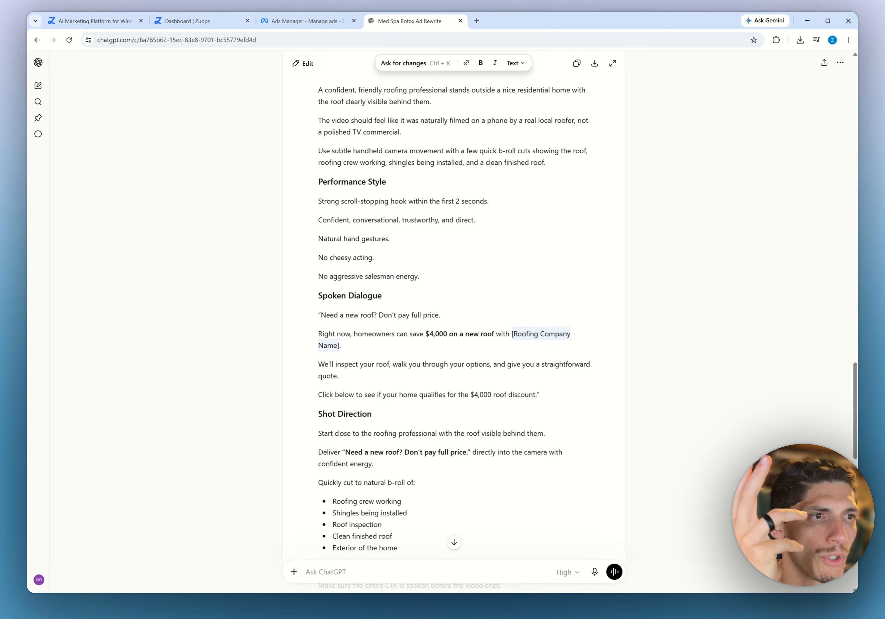
{"action": "left_click_drag", "start_coordinate": [340, 334], "coordinate": [469, 334]}
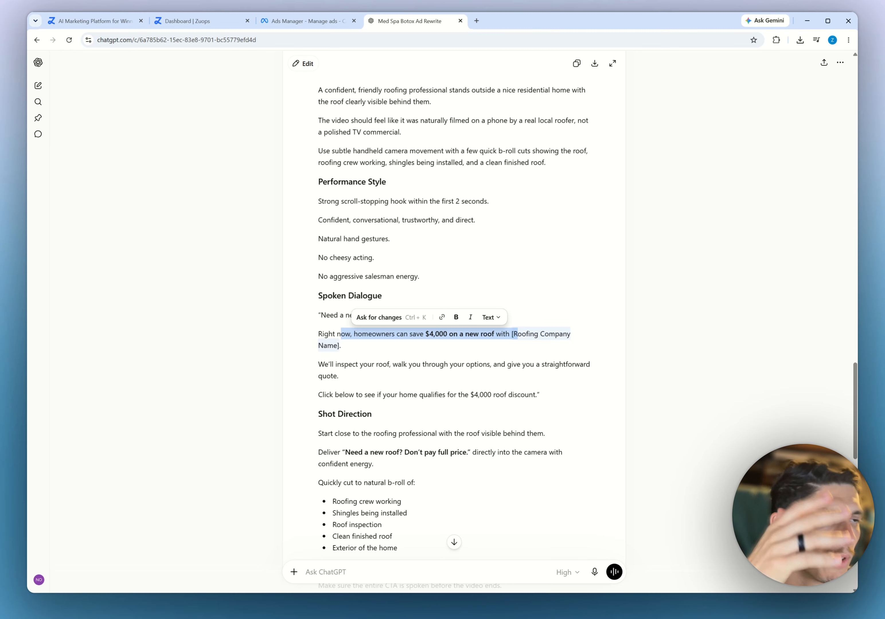
{"action": "left_click", "coordinate": [431, 364]}
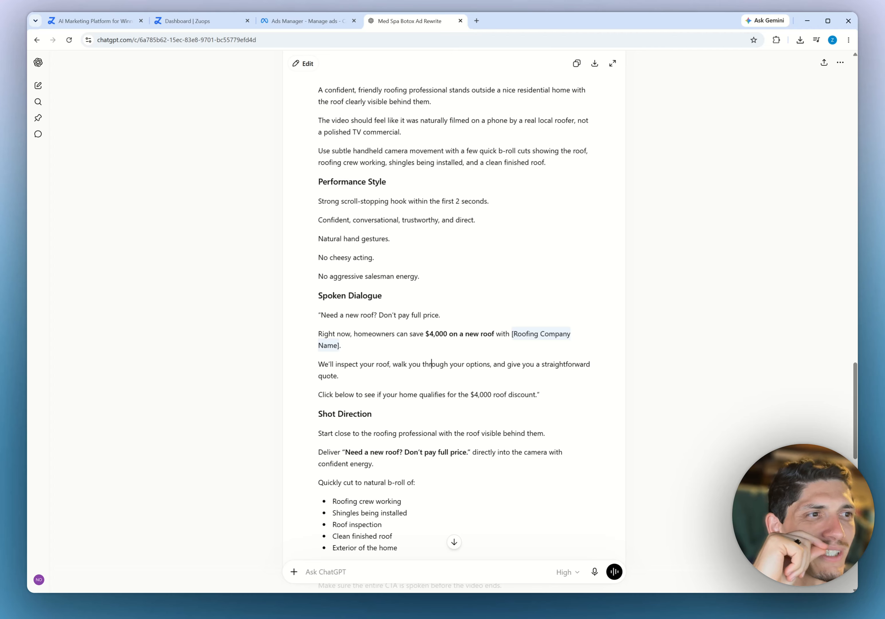
{"action": "left_click_drag", "start_coordinate": [318, 394], "coordinate": [395, 395]}
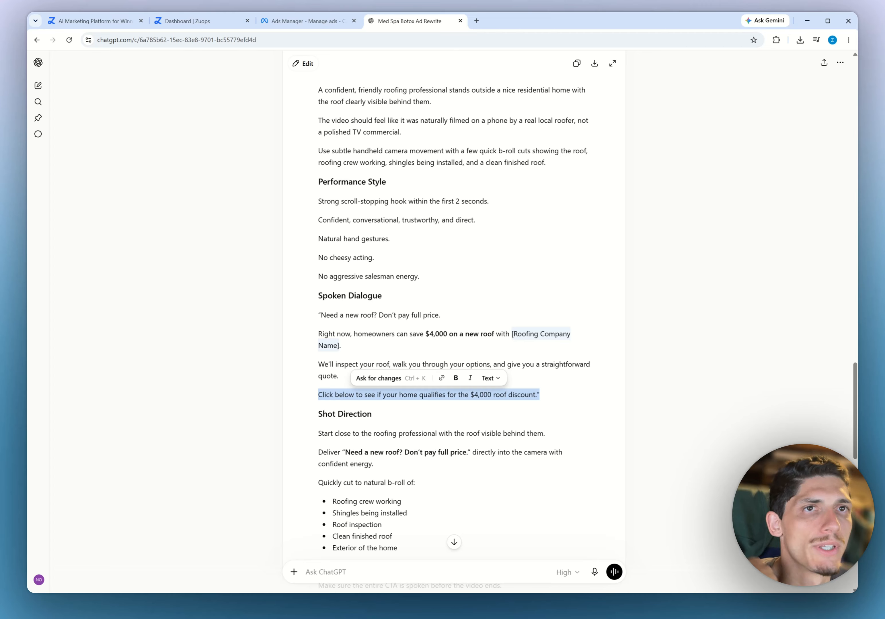
{"action": "left_click", "coordinate": [372, 414]}
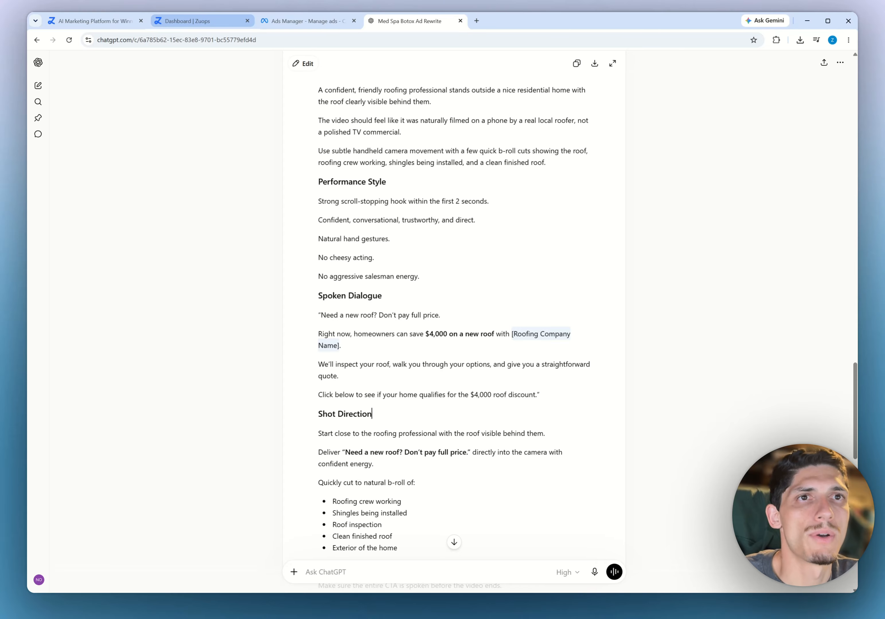
Switch back to Zuops and check the progress of the videos in the recent jobs
{"action": "left_click", "coordinate": [188, 27]}
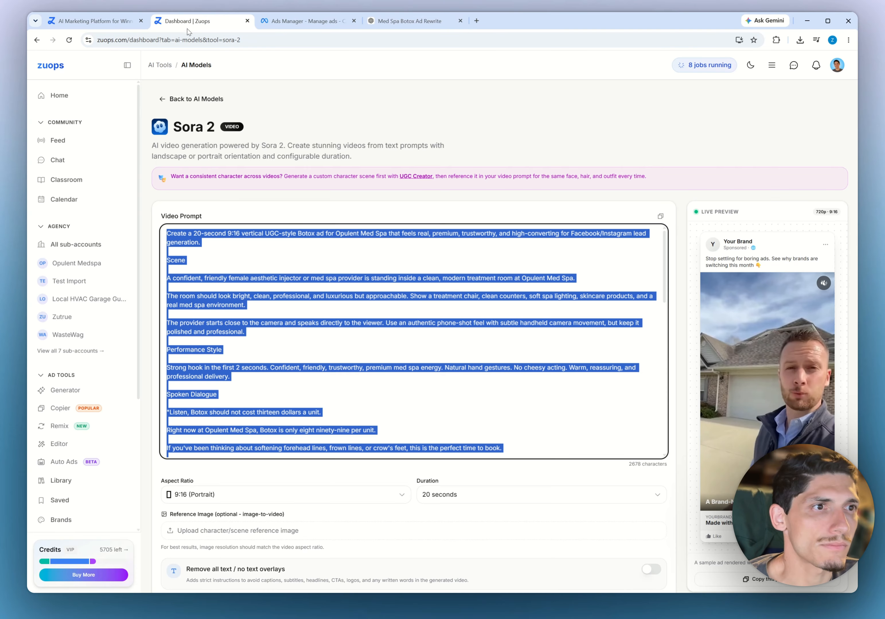
{"action": "left_click", "coordinate": [355, 187]}
{"action": "scroll", "coordinate": [356, 187], "scroll_direction": "down", "scroll_amount": 5}
{"action": "scroll", "coordinate": [327, 364], "scroll_direction": "down", "scroll_amount": 8}
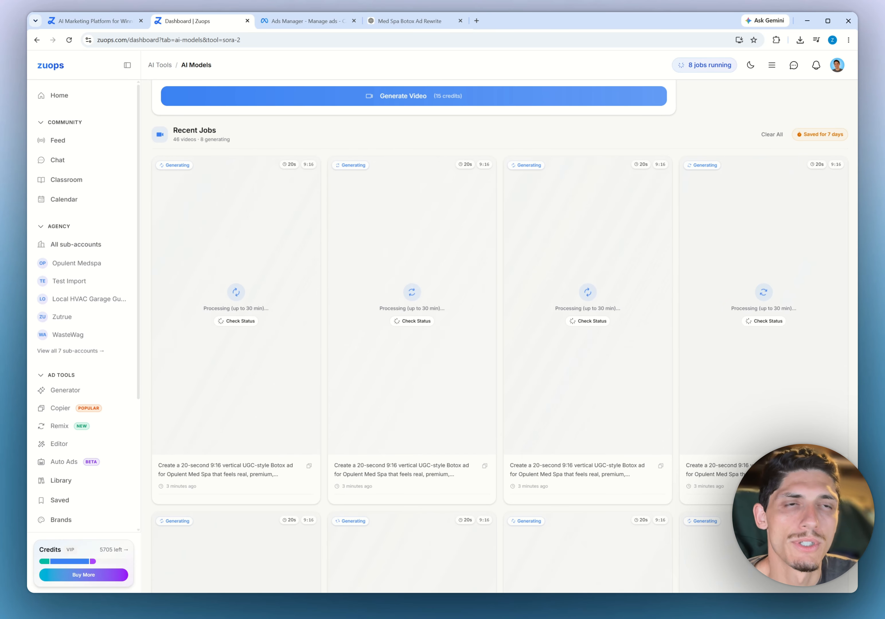
Open the Ad Library, filter the image ads to the Med Spa industry and browse them
{"action": "left_click", "coordinate": [70, 480]}
{"action": "scroll", "coordinate": [296, 112], "scroll_direction": "down", "scroll_amount": 5}
{"action": "scroll", "coordinate": [328, 150], "scroll_direction": "up", "scroll_amount": 10}
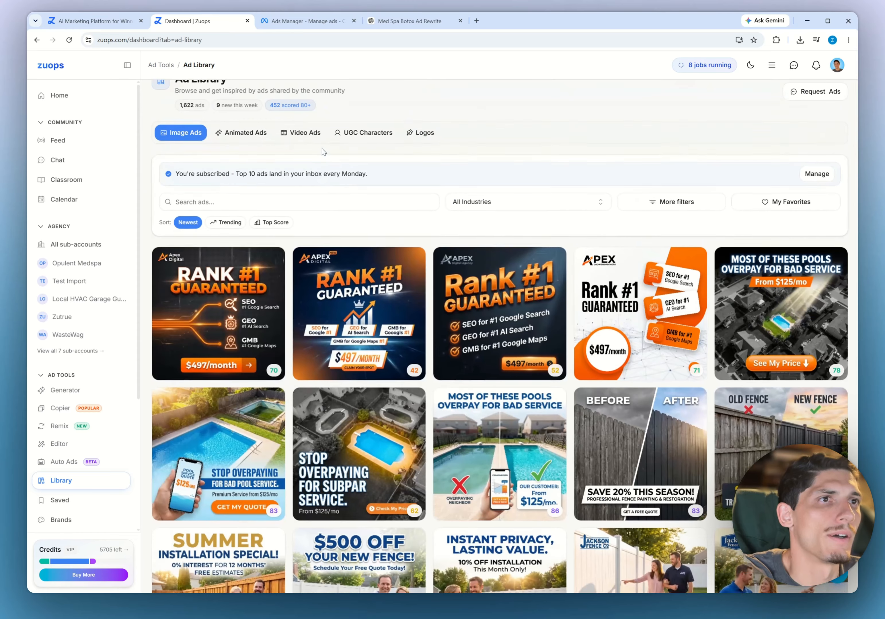
{"action": "left_click", "coordinate": [176, 222]}
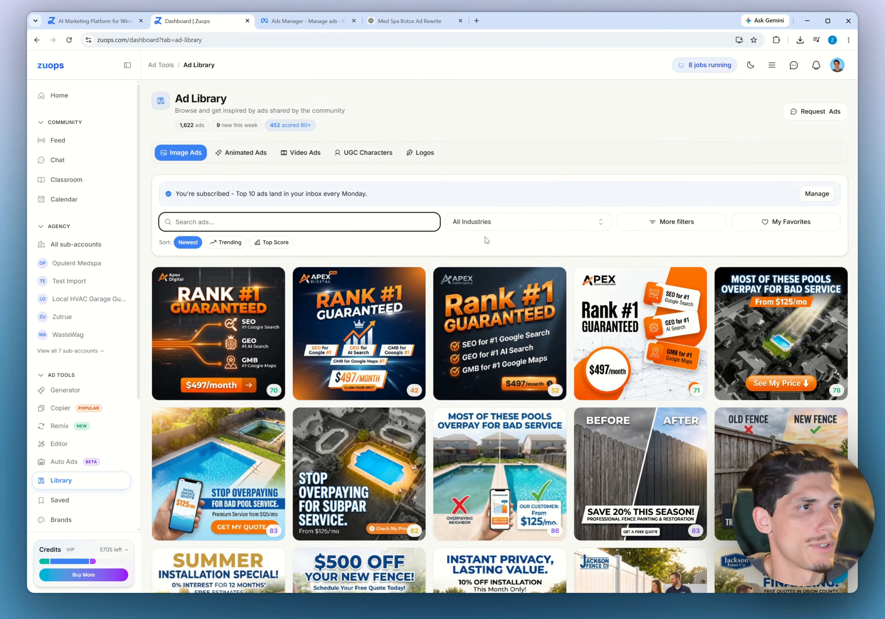
{"action": "left_click", "coordinate": [487, 226]}
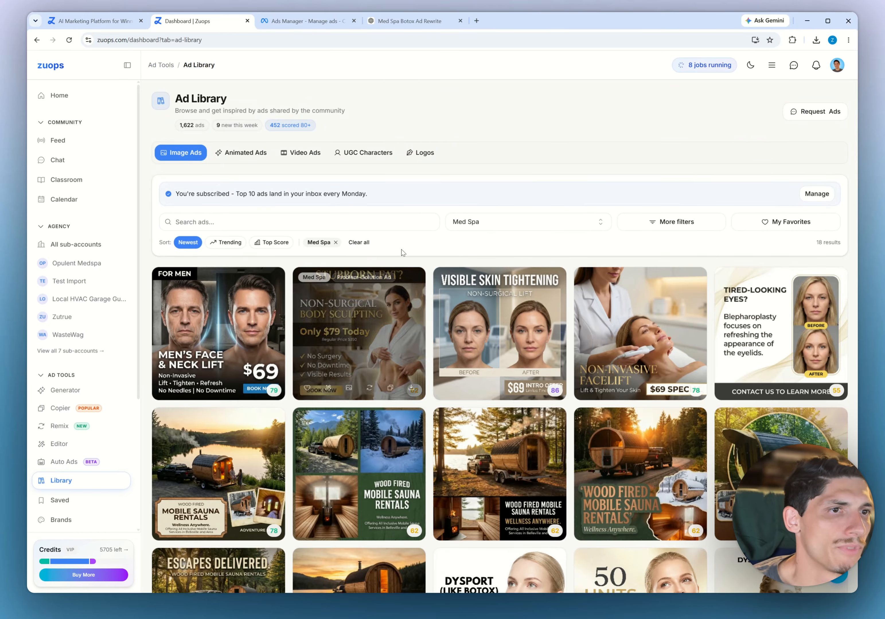
{"action": "scroll", "coordinate": [423, 217], "scroll_direction": "down", "scroll_amount": 2}
{"action": "scroll", "coordinate": [429, 207], "scroll_direction": "down", "scroll_amount": 5}
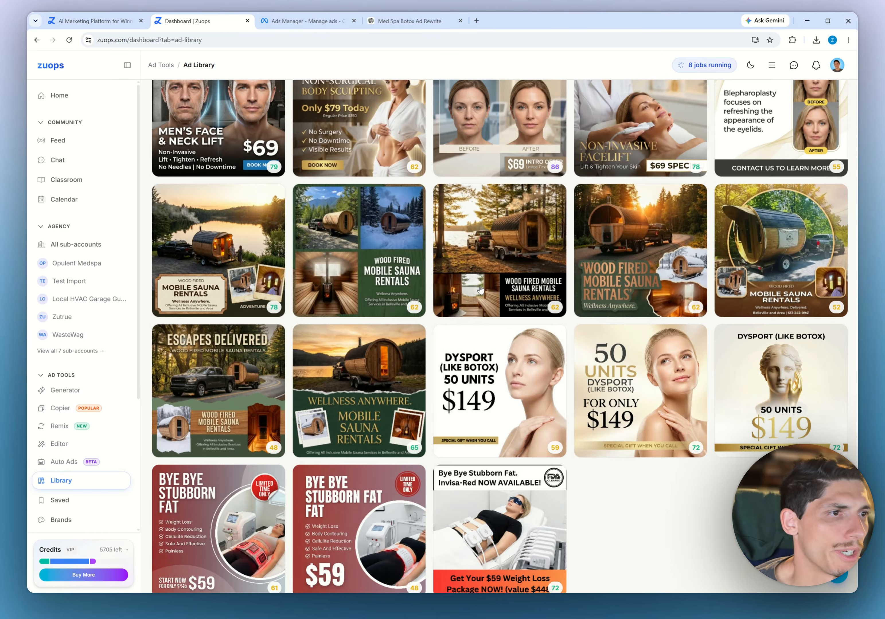
View the details of the Dysport 50 units $149 ads with the blonde woman and the statue, and browse the remaining Med Spa ads
{"action": "left_click", "coordinate": [501, 349]}
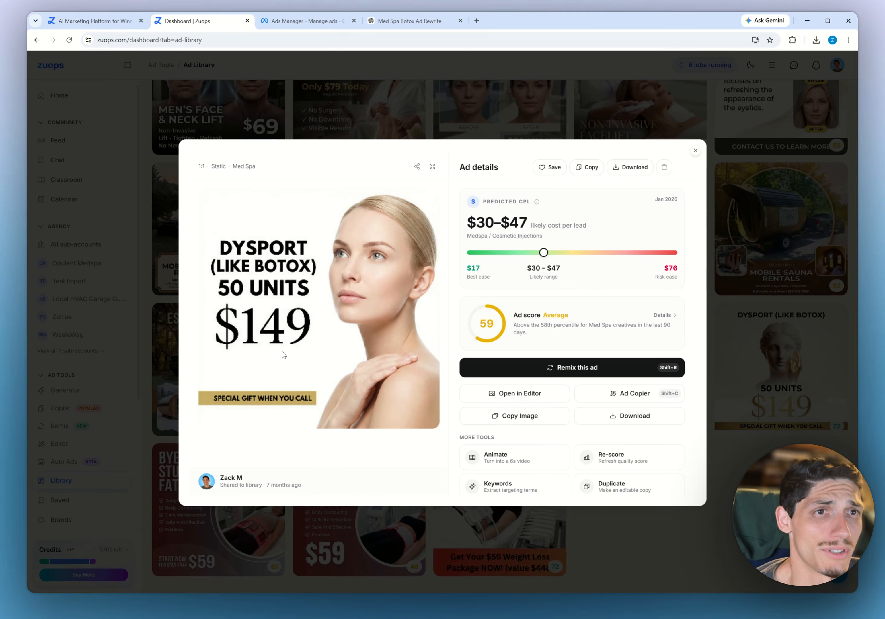
{"action": "key", "text": "Escape"}
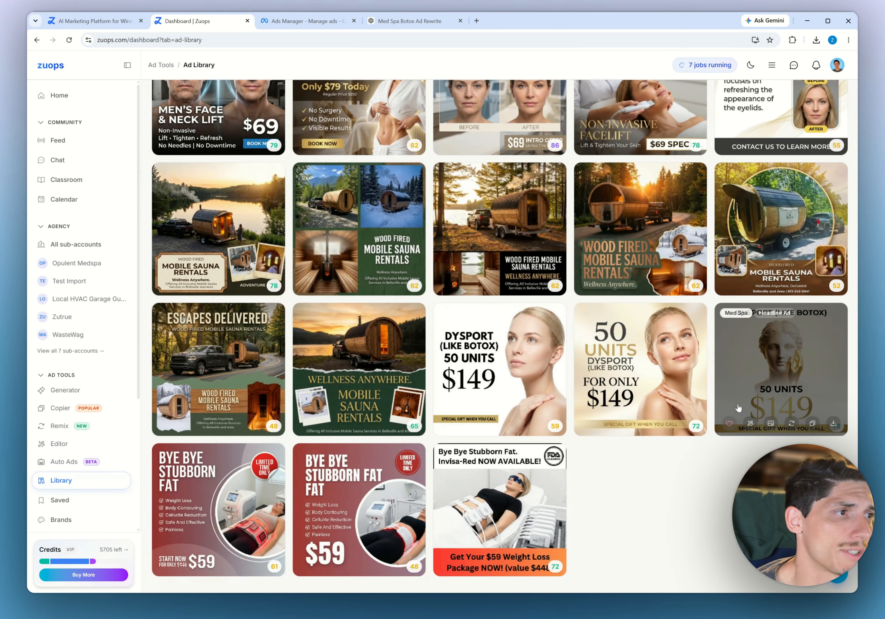
{"action": "left_click", "coordinate": [775, 373]}
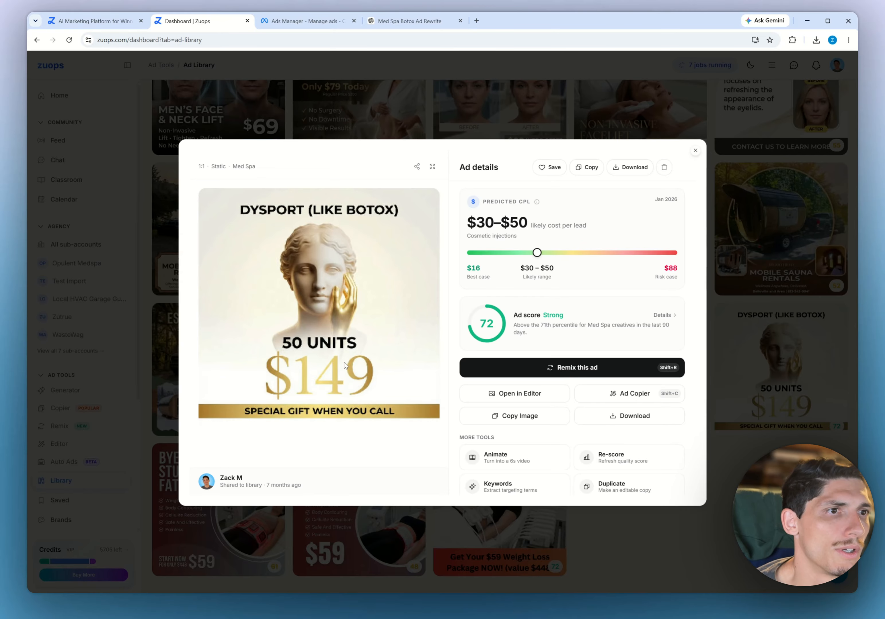
{"action": "key", "text": "Escape"}
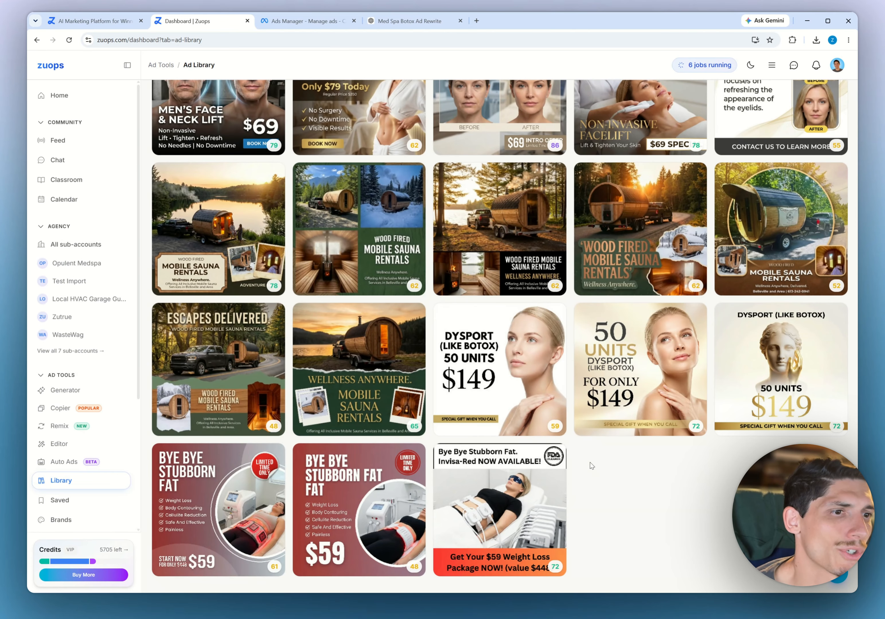
{"action": "scroll", "coordinate": [589, 481], "scroll_direction": "up", "scroll_amount": 5}
{"action": "scroll", "coordinate": [590, 495], "scroll_direction": "down", "scroll_amount": 3}
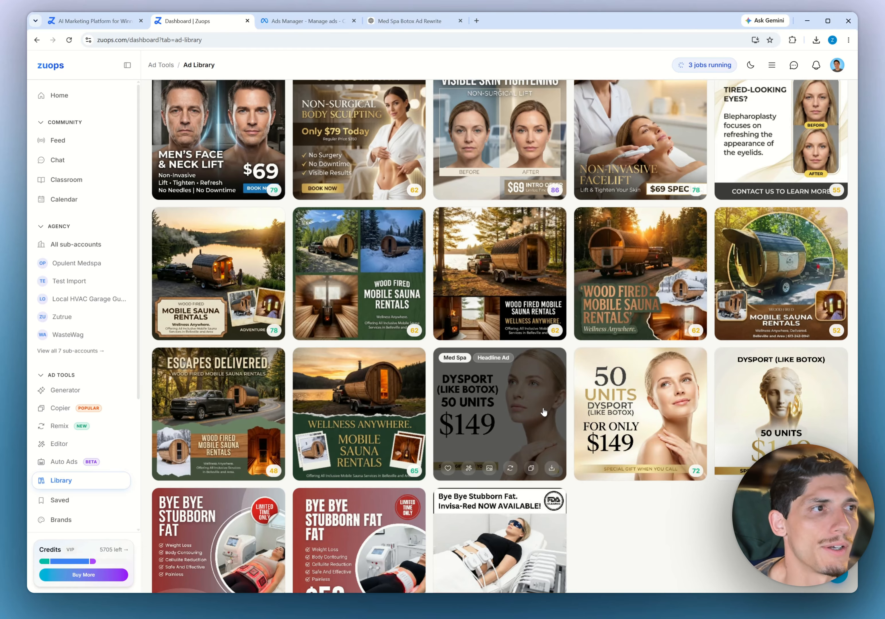
View the details of the gold "50 units Dysport for only $149" ad and highlight its predicted cost per lead
{"action": "scroll", "coordinate": [544, 412], "scroll_direction": "up", "scroll_amount": 1}
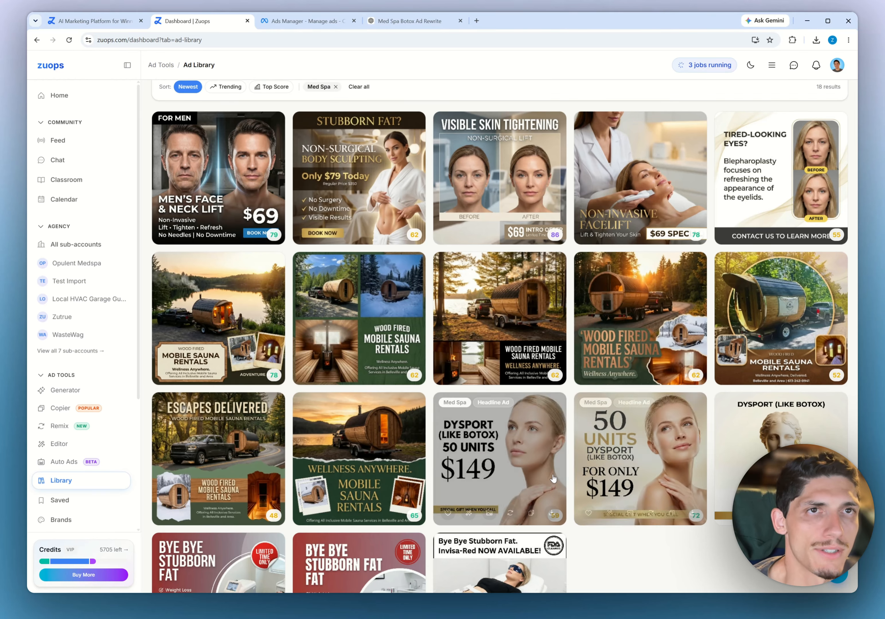
{"action": "left_click", "coordinate": [636, 454]}
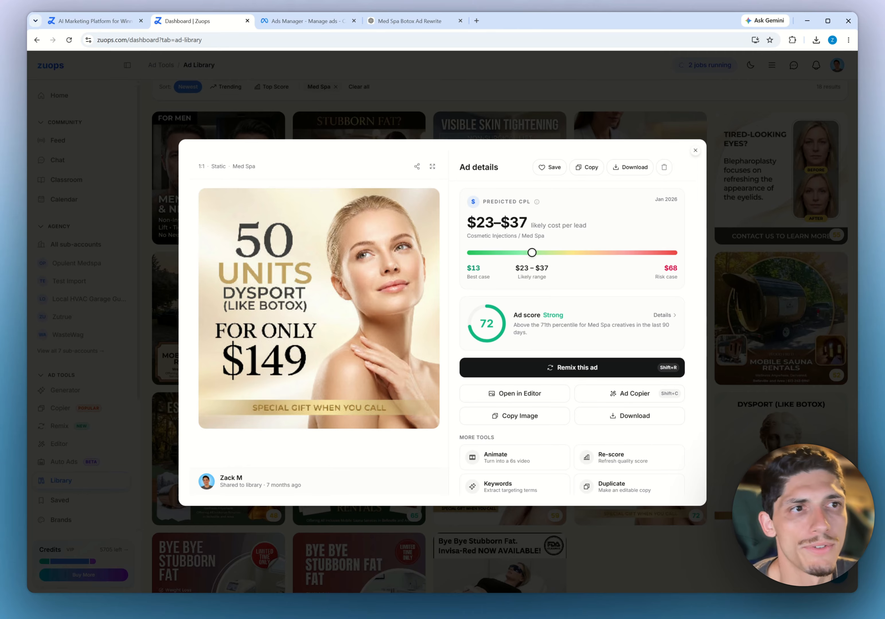
{"action": "left_click", "coordinate": [303, 120]}
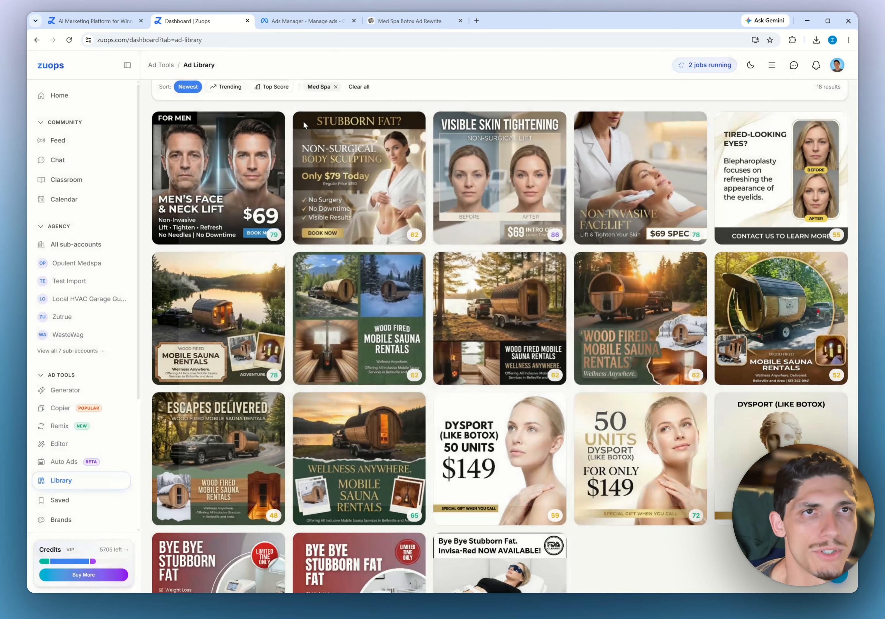
{"action": "scroll", "coordinate": [551, 426], "scroll_direction": "up", "scroll_amount": 2}
{"action": "scroll", "coordinate": [551, 426], "scroll_direction": "down", "scroll_amount": 2}
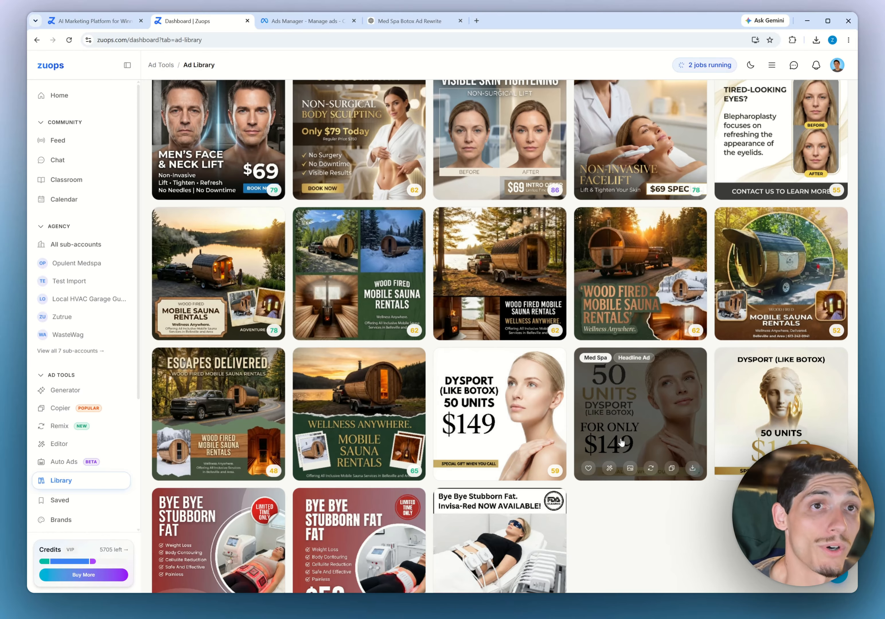
{"action": "left_click", "coordinate": [665, 417]}
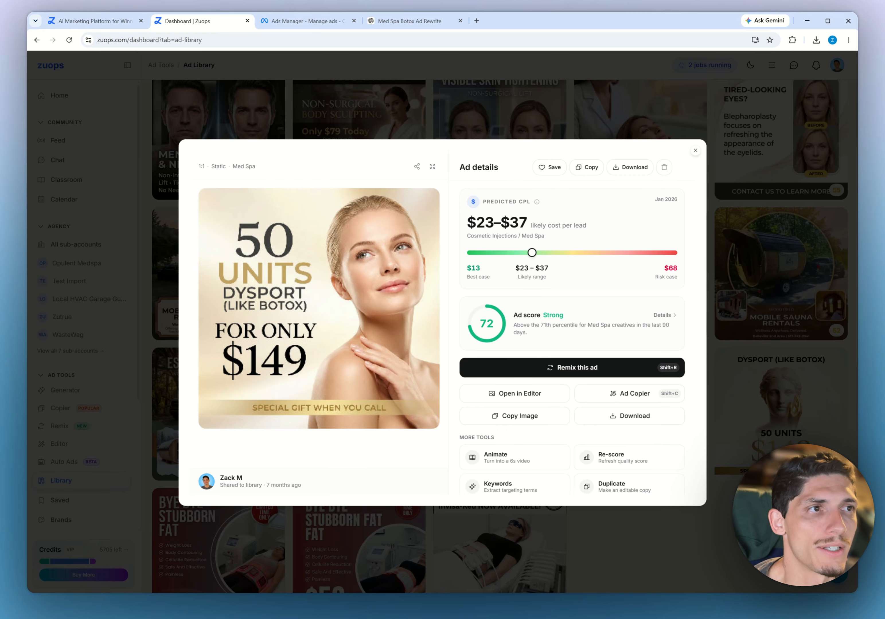
{"action": "left_click_drag", "start_coordinate": [477, 223], "coordinate": [511, 222]}
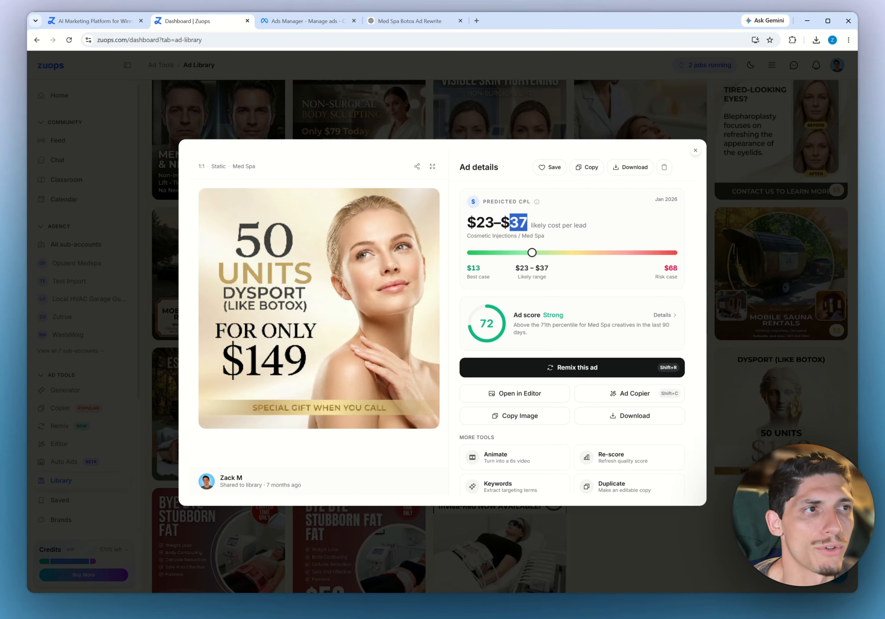
{"action": "left_click", "coordinate": [779, 336]}
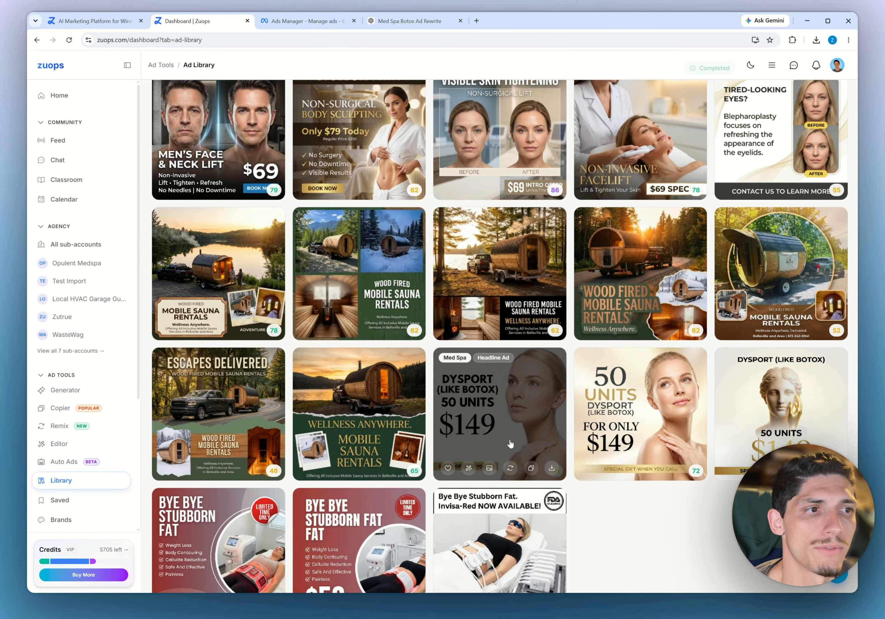
Go to the Sora 2 model under the AI models, check the recent video jobs and reload the page
{"action": "left_click", "coordinate": [714, 67]}
{"action": "scroll", "coordinate": [404, 266], "scroll_direction": "down", "scroll_amount": 2}
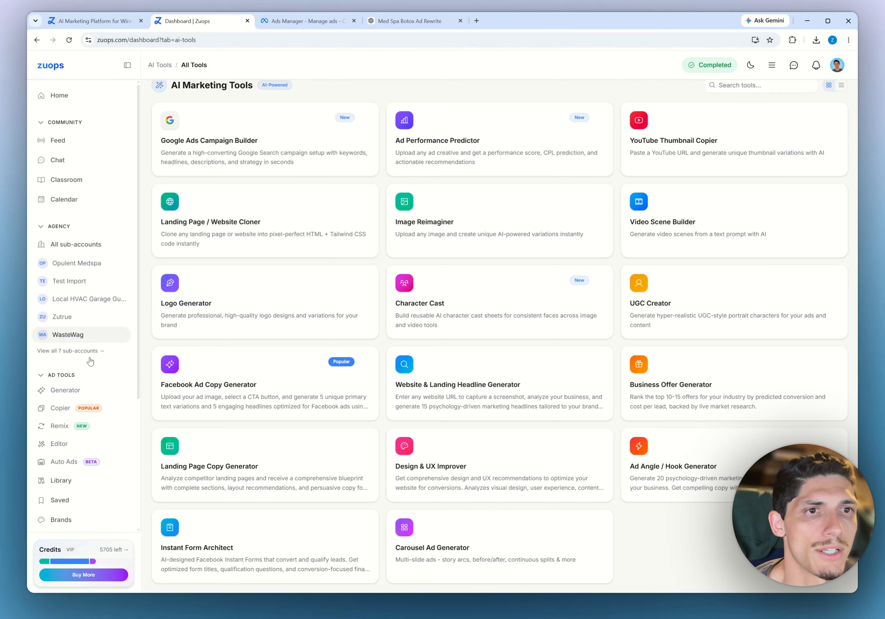
{"action": "scroll", "coordinate": [90, 362], "scroll_direction": "down", "scroll_amount": 5}
{"action": "left_click", "coordinate": [80, 424]}
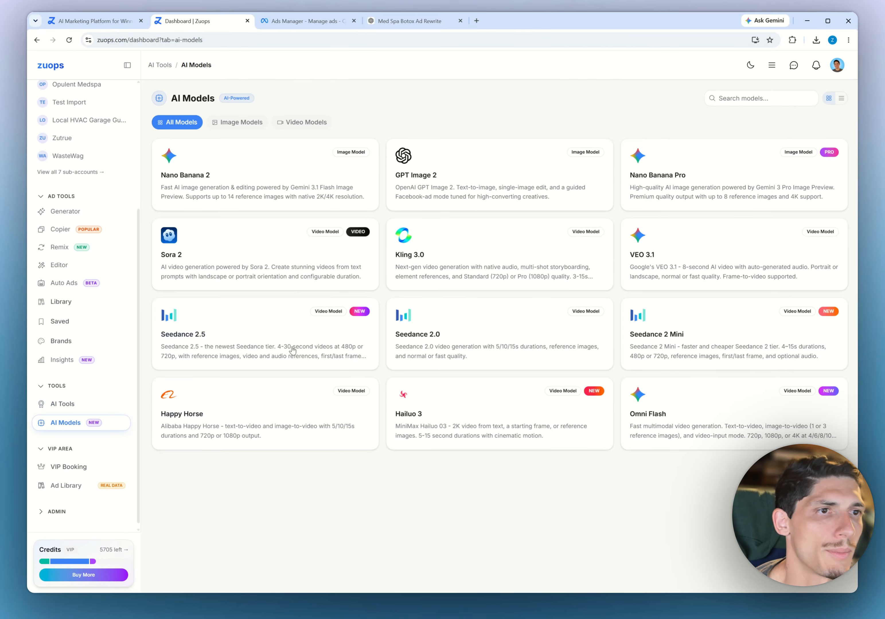
{"action": "left_click", "coordinate": [272, 264]}
{"action": "scroll", "coordinate": [384, 360], "scroll_direction": "down", "scroll_amount": 10}
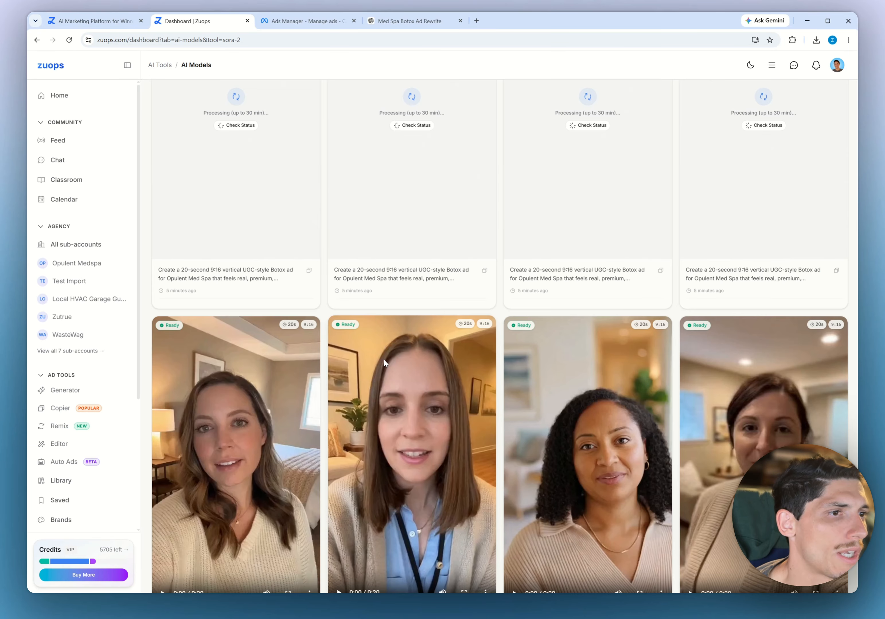
{"action": "scroll", "coordinate": [384, 360], "scroll_direction": "up", "scroll_amount": 10}
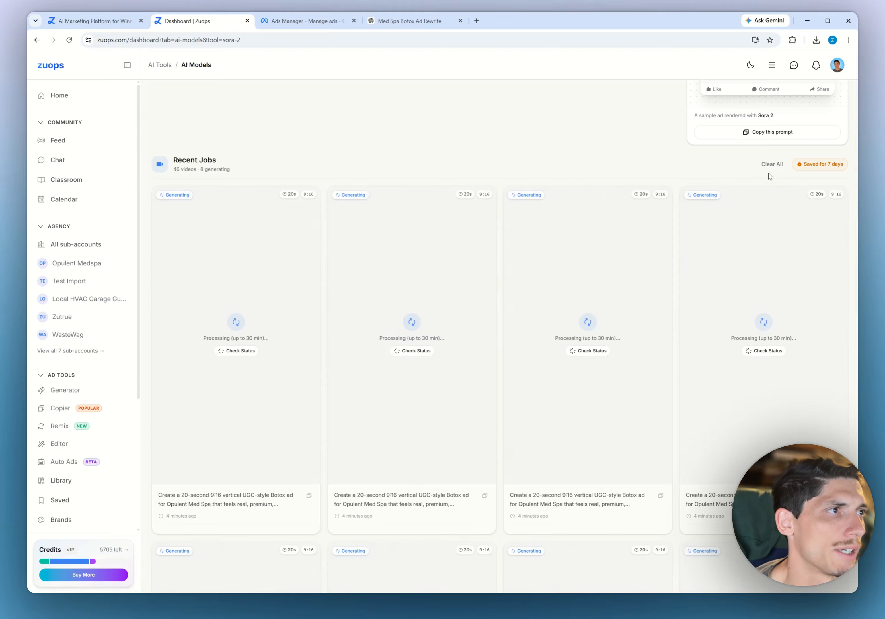
{"action": "left_click", "coordinate": [69, 40]}
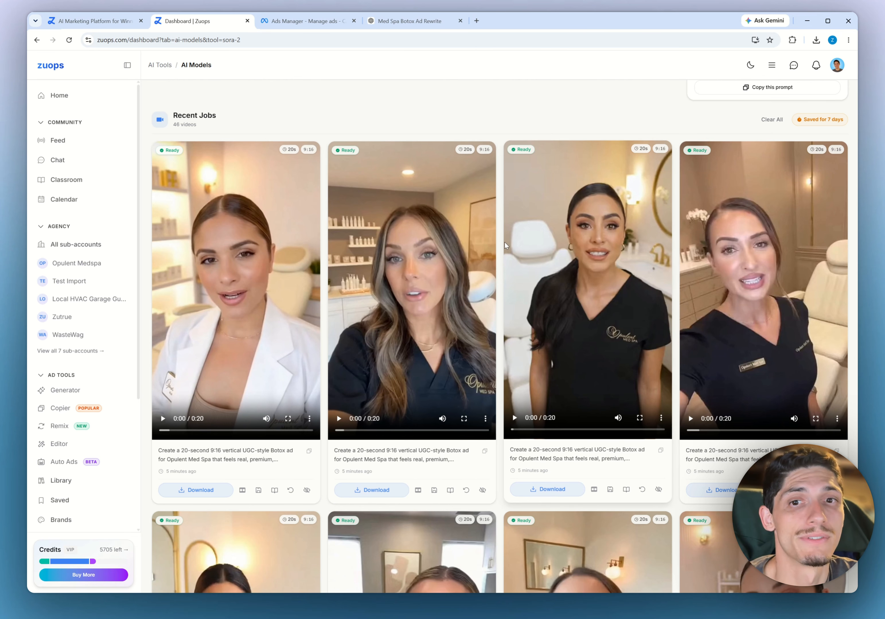
Browse the generated Opulent Med Spa videos and play two of the ones with spokeswomen in black scrubs
{"action": "scroll", "coordinate": [472, 298], "scroll_direction": "down", "scroll_amount": 5}
{"action": "scroll", "coordinate": [472, 298], "scroll_direction": "down", "scroll_amount": 3}
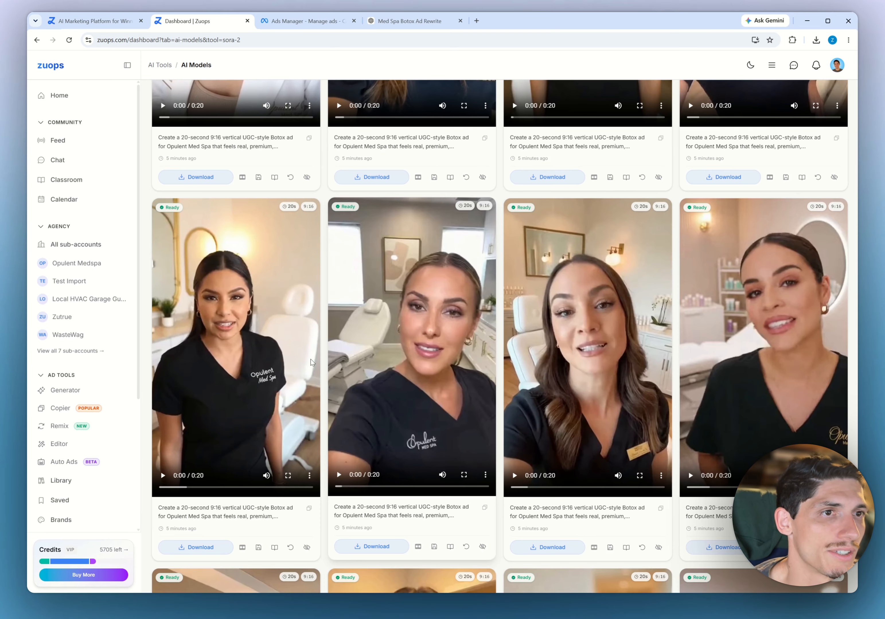
{"action": "left_click", "coordinate": [163, 475]}
{"action": "left_click", "coordinate": [163, 474]}
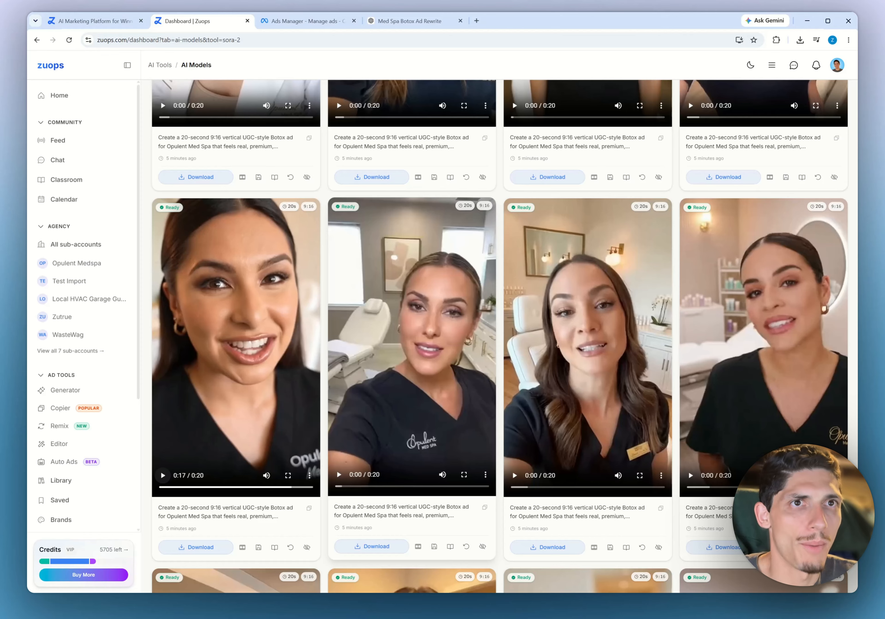
{"action": "left_click", "coordinate": [419, 370]}
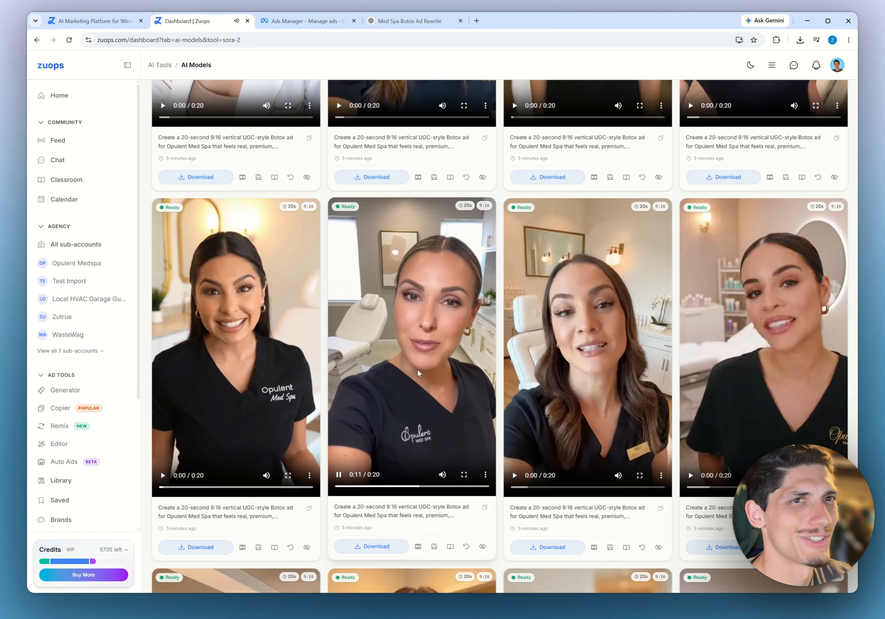
{"action": "scroll", "coordinate": [482, 320], "scroll_direction": "up", "scroll_amount": 5}
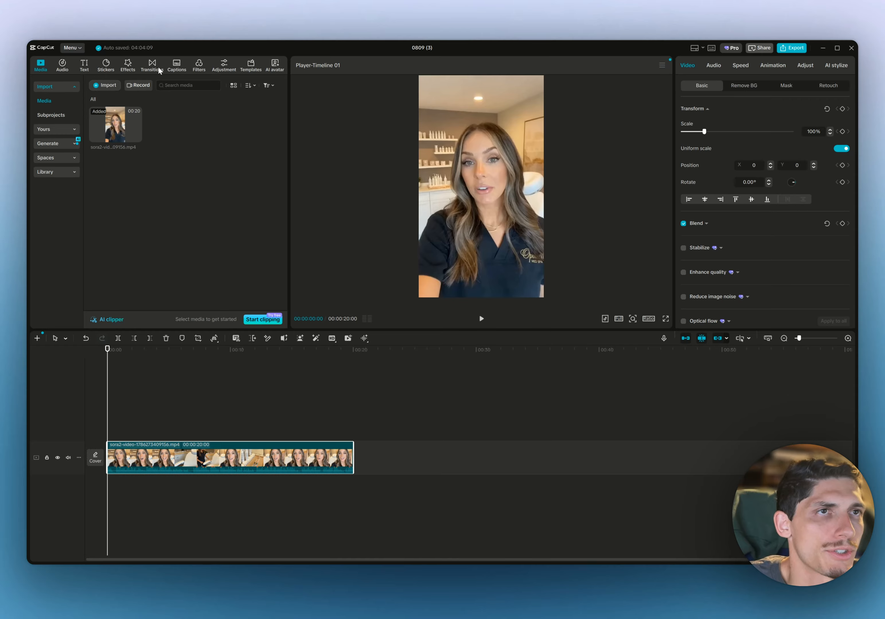
Switch to CapCut, open the auto captions settings and scrub through the Sora 2 clip on the timeline
{"action": "left_click", "coordinate": [177, 65]}
{"action": "left_click", "coordinate": [133, 384]}
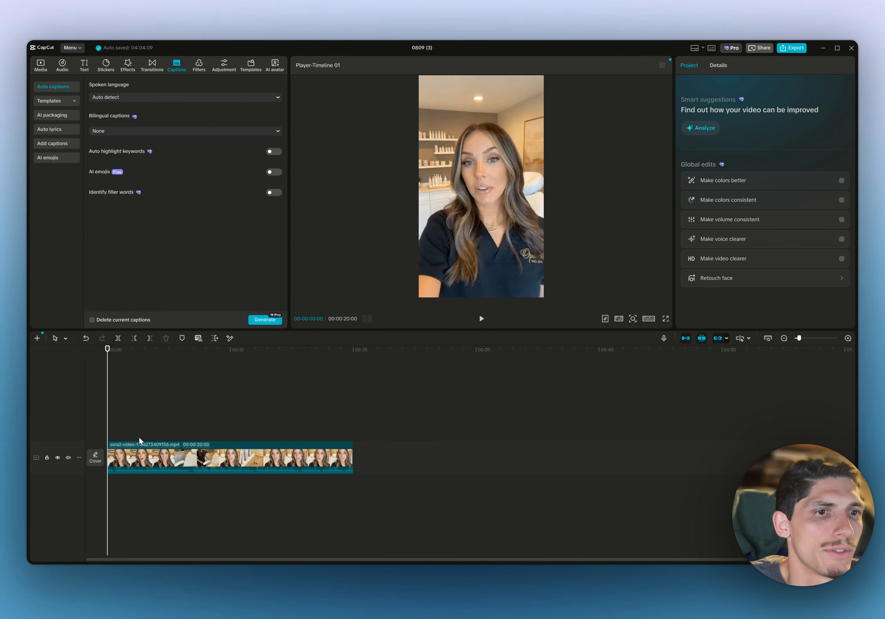
{"action": "scroll", "coordinate": [123, 429], "scroll_direction": "up", "scroll_amount": 5}
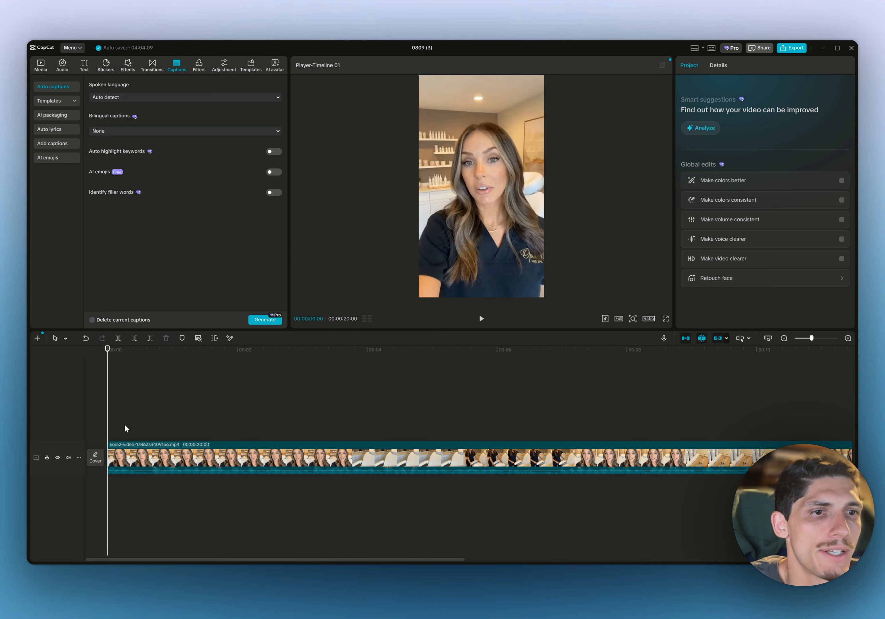
{"action": "scroll", "coordinate": [126, 428], "scroll_direction": "up", "scroll_amount": 2}
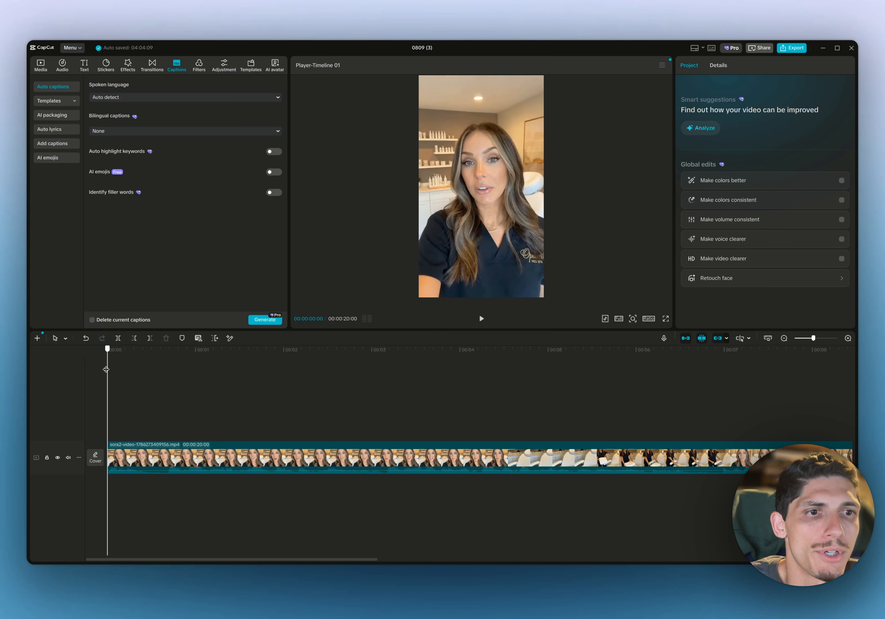
{"action": "mouse_move", "coordinate": [106, 369]}
{"action": "left_mouse_down"}
{"action": "mouse_move", "coordinate": [160, 370]}
{"action": "mouse_move", "coordinate": [101, 372]}
{"action": "left_mouse_up"}
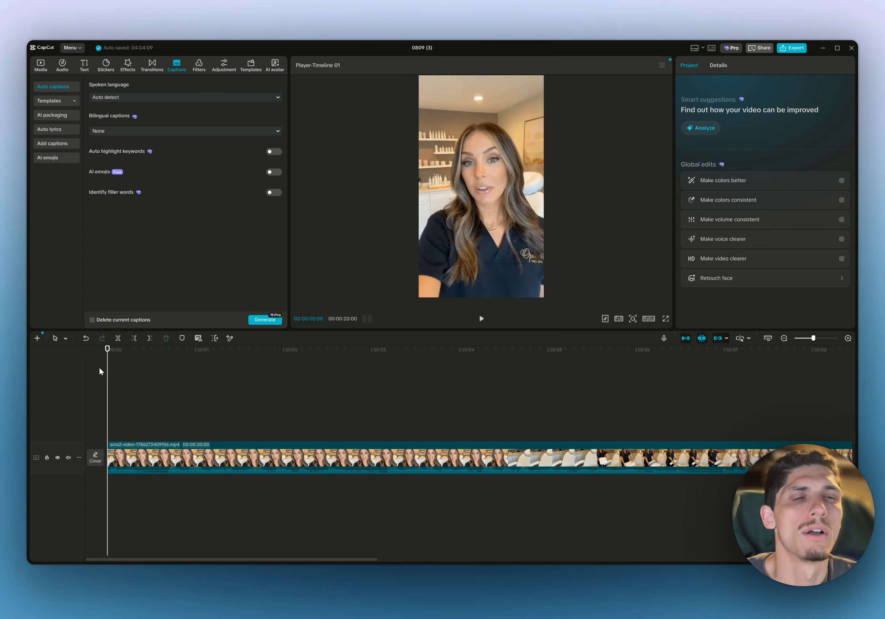
{"action": "left_click_drag", "start_coordinate": [156, 355], "coordinate": [775, 328]}
{"action": "scroll", "coordinate": [654, 370], "scroll_direction": "down", "scroll_amount": 2}
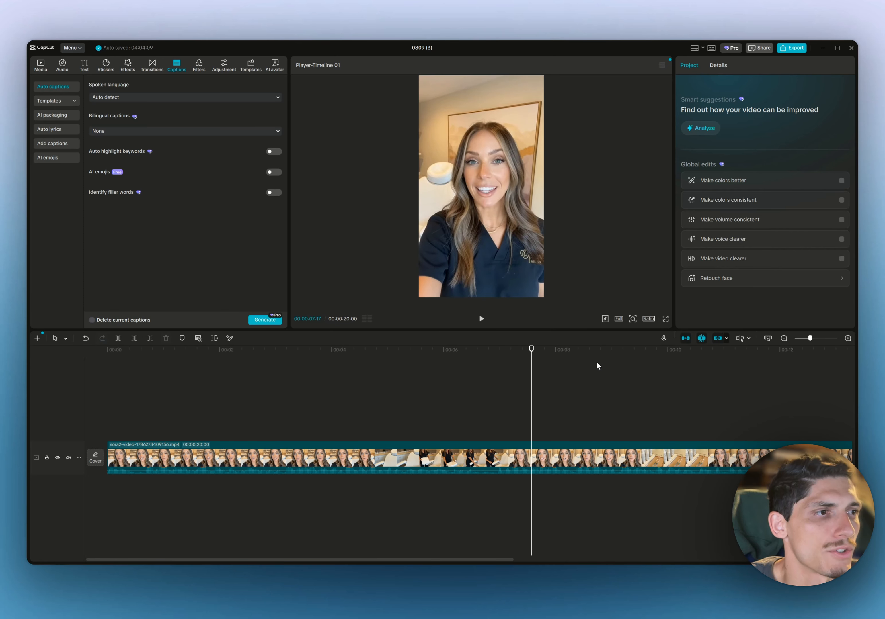
Examine the syringe tray shot around the 10-second mark closely, inspecting the syringes and bottles
{"action": "left_click_drag", "start_coordinate": [605, 350], "coordinate": [686, 341]}
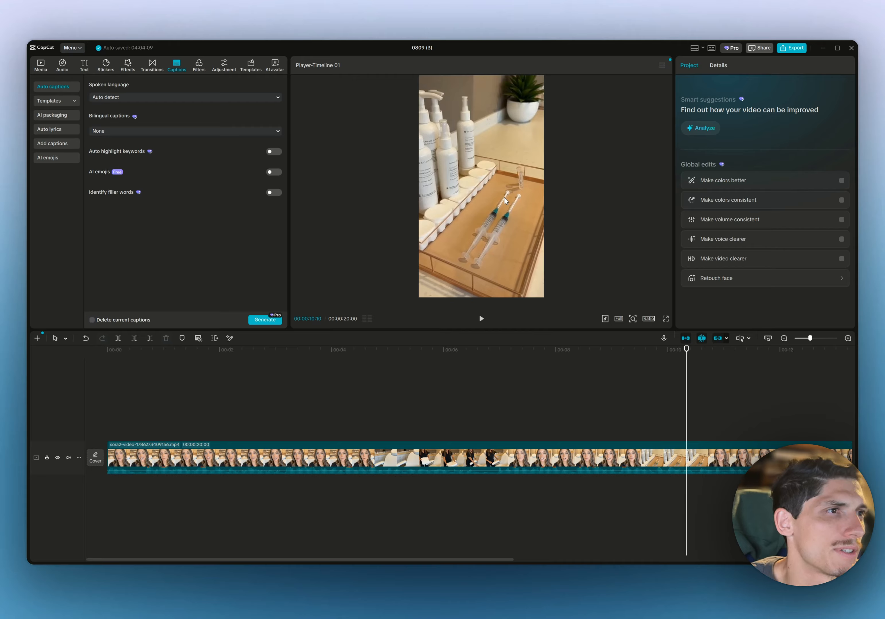
{"action": "scroll", "coordinate": [505, 199], "scroll_direction": "up", "scroll_amount": 6}
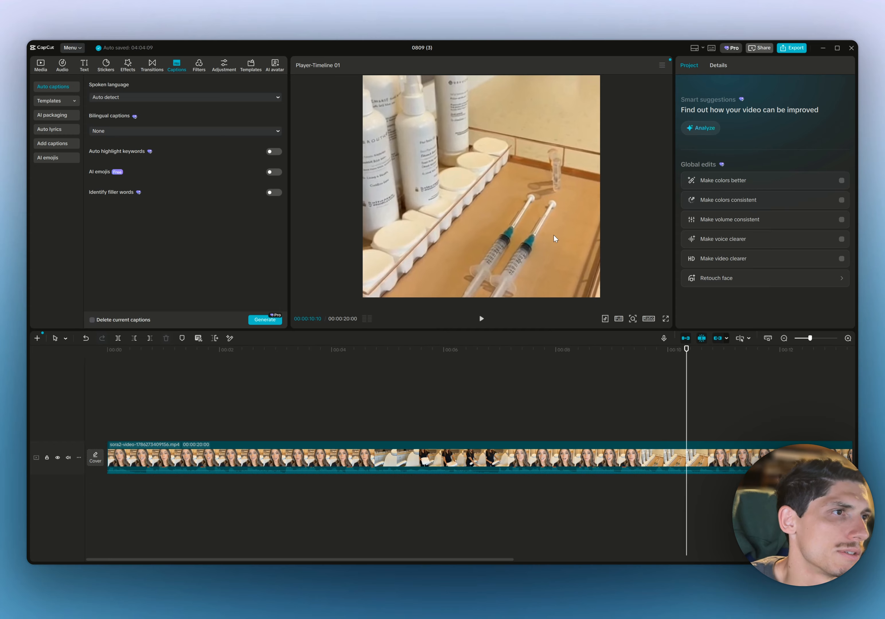
{"action": "scroll", "coordinate": [555, 239], "scroll_direction": "down", "scroll_amount": 6}
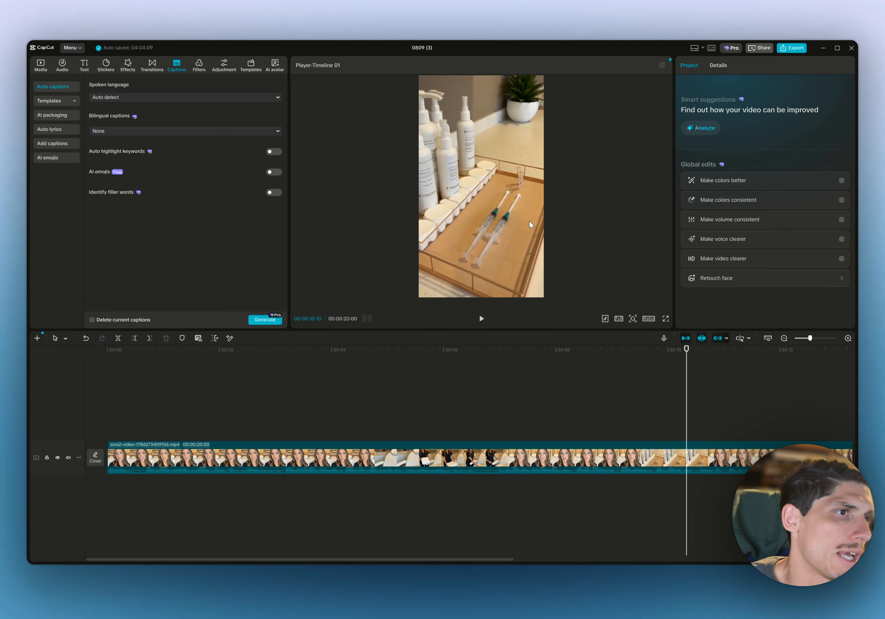
{"action": "scroll", "coordinate": [531, 225], "scroll_direction": "up", "scroll_amount": 6}
{"action": "scroll", "coordinate": [531, 225], "scroll_direction": "down", "scroll_amount": 5}
{"action": "left_click", "coordinate": [666, 354]}
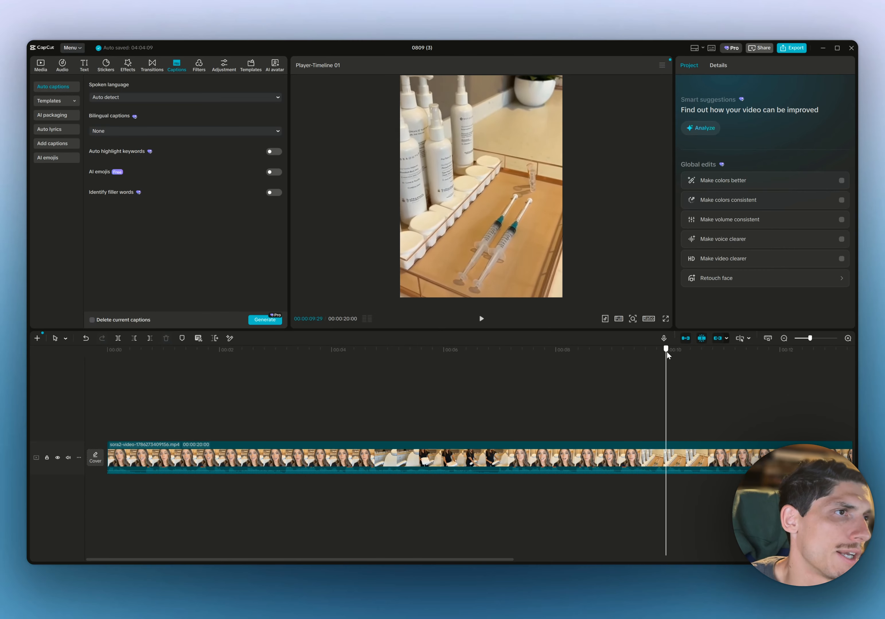
{"action": "mouse_move", "coordinate": [667, 355]}
{"action": "left_mouse_down"}
{"action": "mouse_move", "coordinate": [695, 357]}
{"action": "mouse_move", "coordinate": [660, 359]}
{"action": "mouse_move", "coordinate": [696, 360]}
{"action": "mouse_move", "coordinate": [662, 360]}
{"action": "mouse_move", "coordinate": [685, 358]}
{"action": "left_mouse_up"}
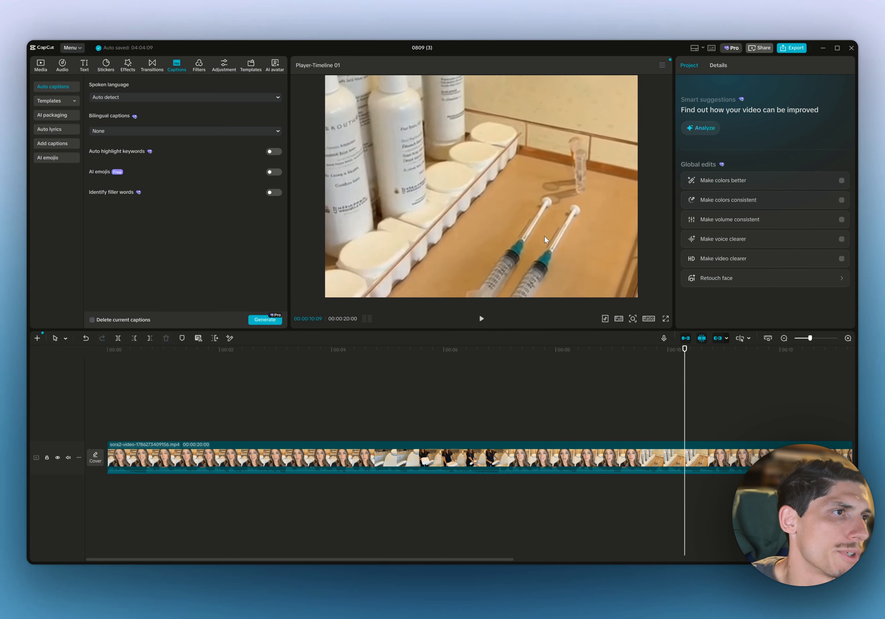
{"action": "scroll", "coordinate": [545, 237], "scroll_direction": "down", "scroll_amount": 10}
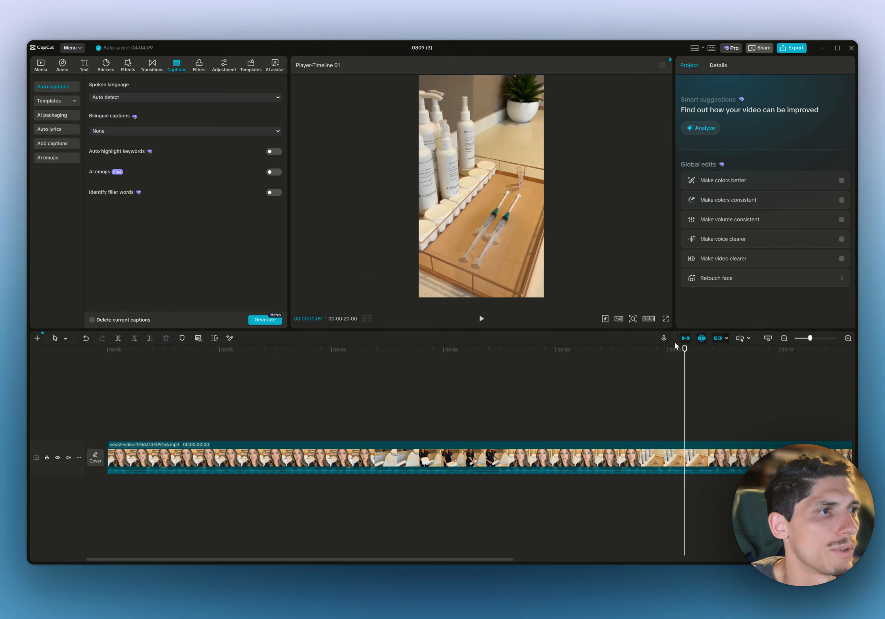
Scrub past the syringe tray shot again and return the playhead to the start of the clip
{"action": "left_click_drag", "start_coordinate": [684, 349], "coordinate": [530, 367]}
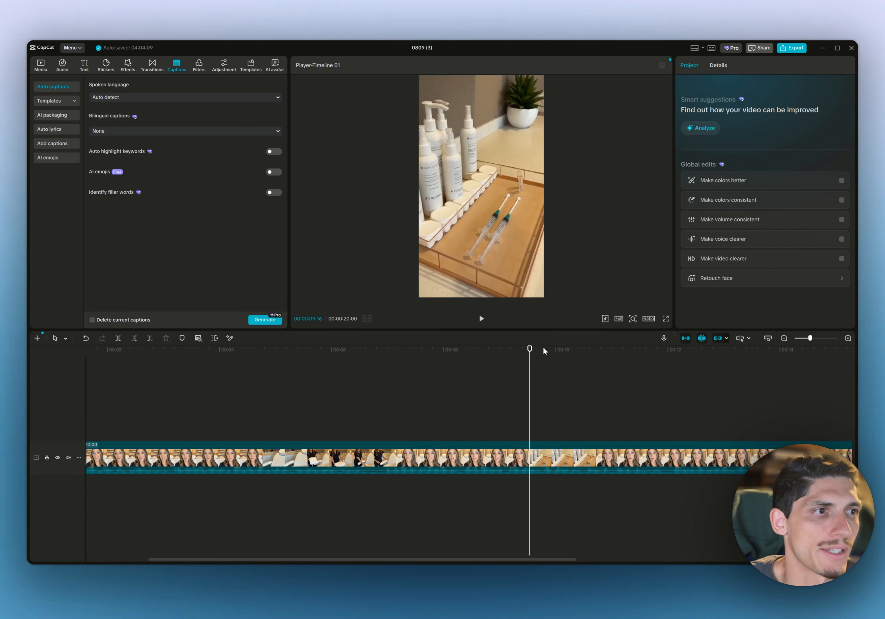
{"action": "left_click_drag", "start_coordinate": [544, 350], "coordinate": [95, 347]}
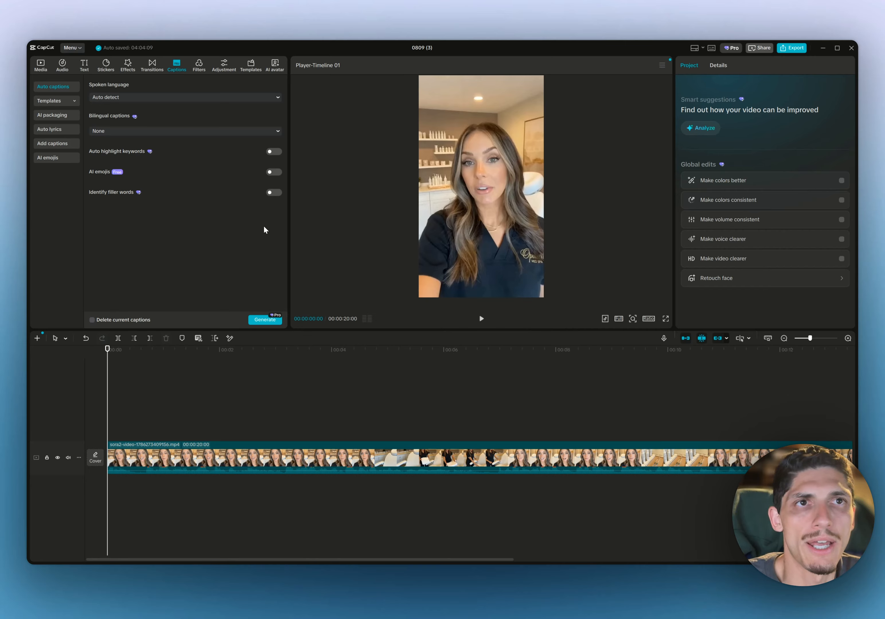
{"action": "mouse_move", "coordinate": [682, 351]}
{"action": "left_mouse_down"}
{"action": "mouse_move", "coordinate": [692, 354]}
{"action": "mouse_move", "coordinate": [686, 348]}
{"action": "left_mouse_up"}
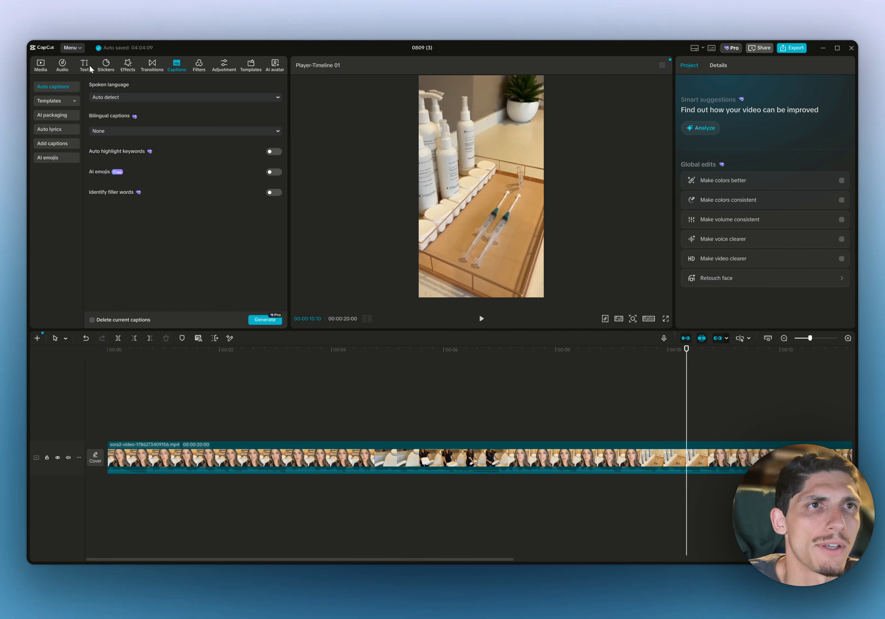
{"action": "key", "text": "Home"}
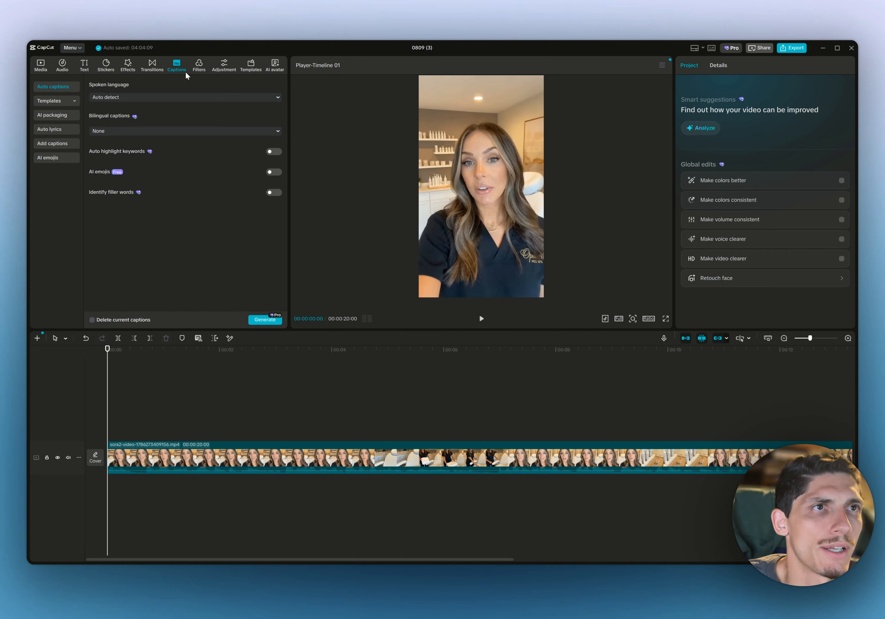
Generate auto captions for the clip with the spoken language on Auto detect and no bilingual captions
{"action": "left_click", "coordinate": [57, 142]}
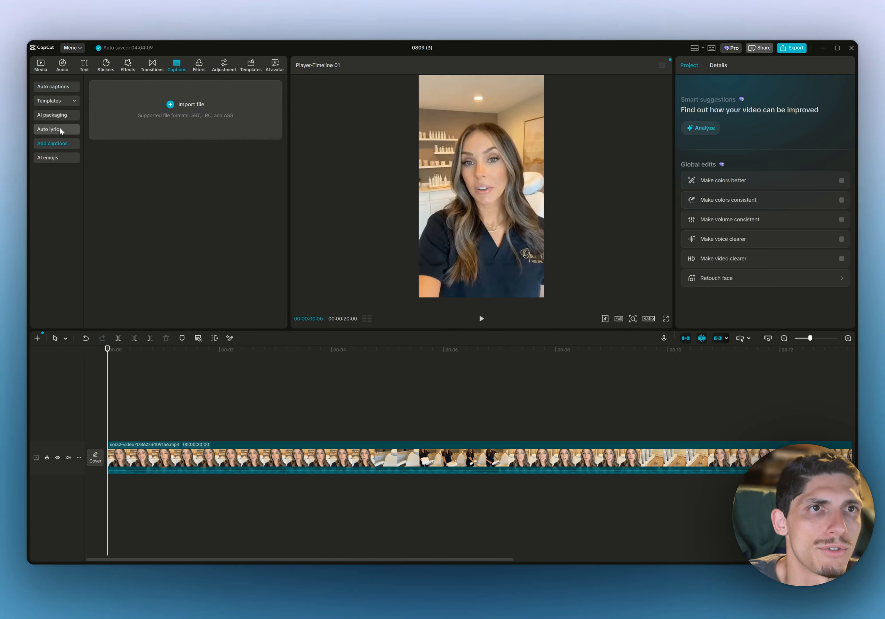
{"action": "left_click", "coordinate": [63, 85]}
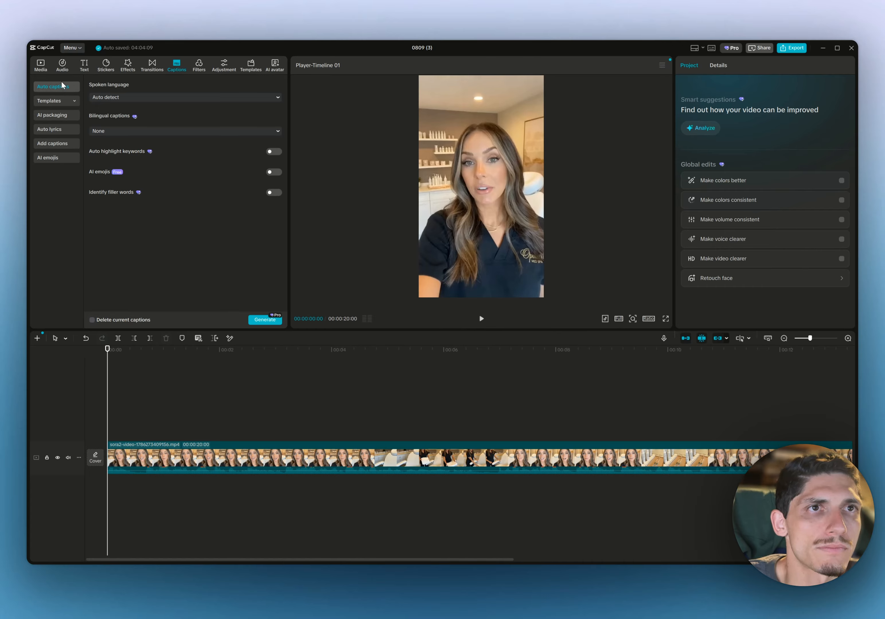
{"action": "left_click", "coordinate": [264, 319]}
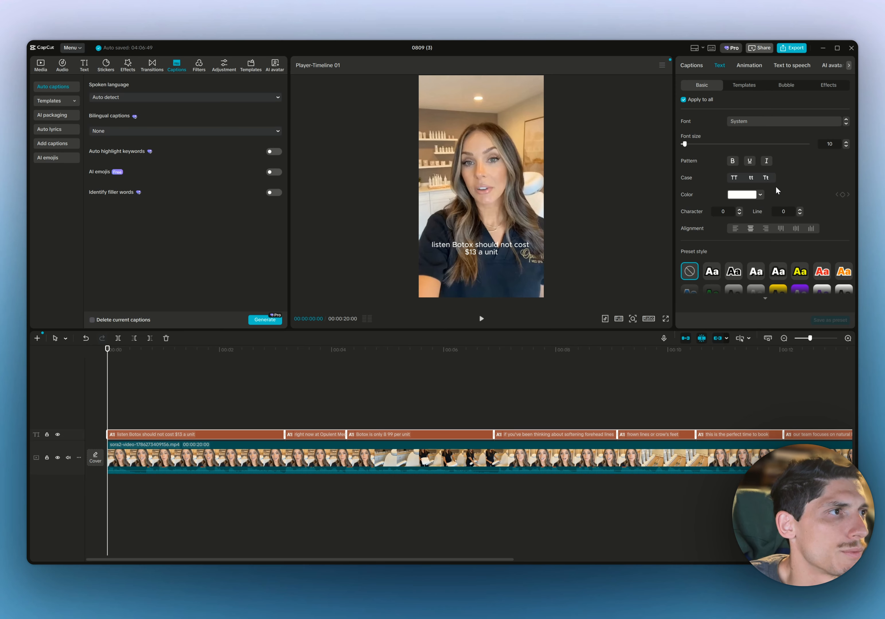
Apply the second favorite QUICK text template to all captions and move them up to the woman's collar
{"action": "left_click", "coordinate": [750, 87]}
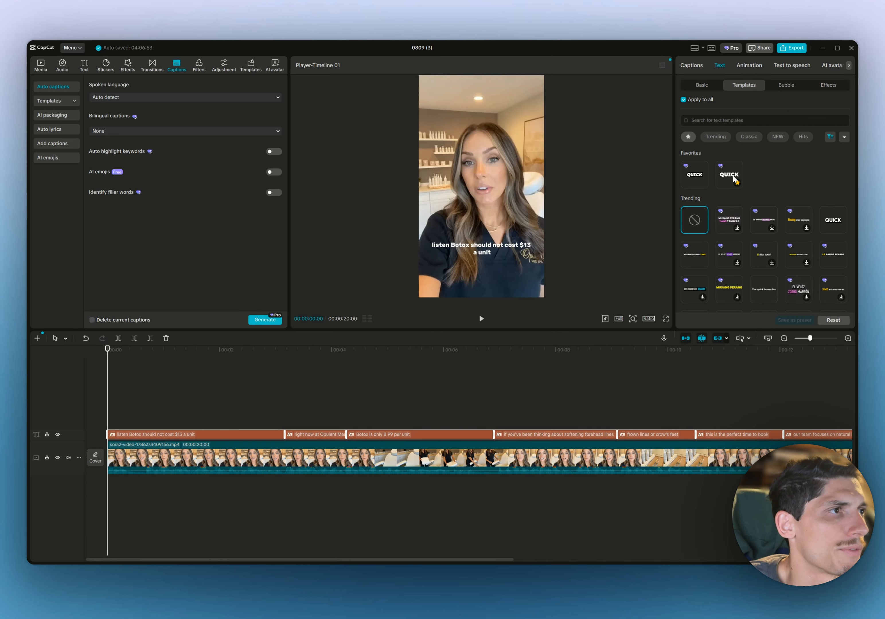
{"action": "left_click", "coordinate": [734, 174]}
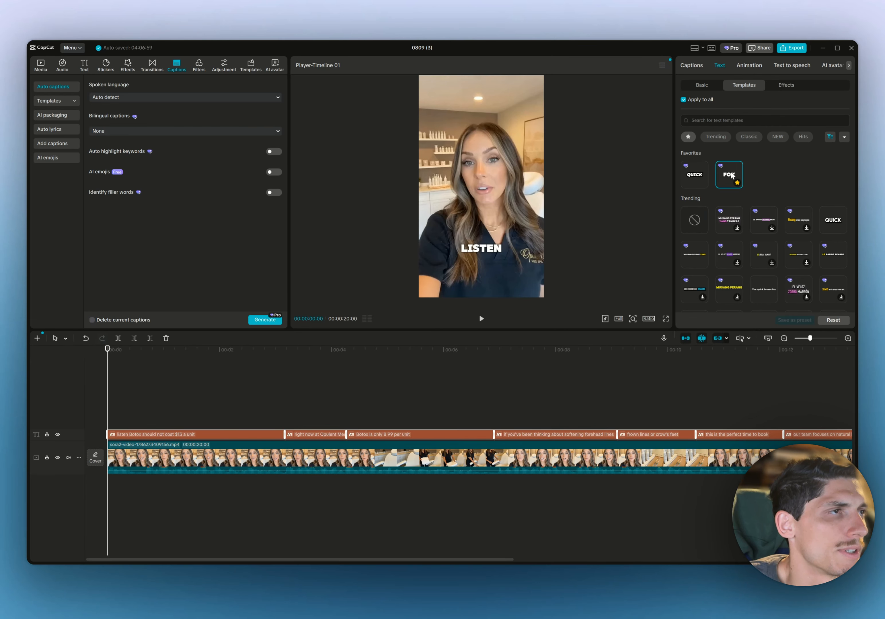
{"action": "left_click_drag", "start_coordinate": [486, 254], "coordinate": [488, 227]}
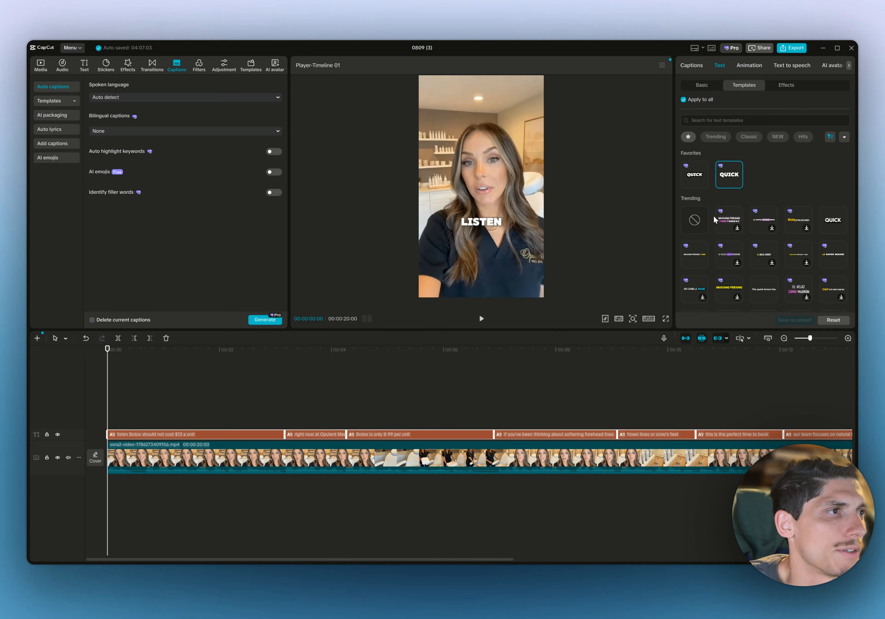
Set the font of all captions to Rubik-Bold and play the clip to review the restyled captions
{"action": "left_click", "coordinate": [716, 136]}
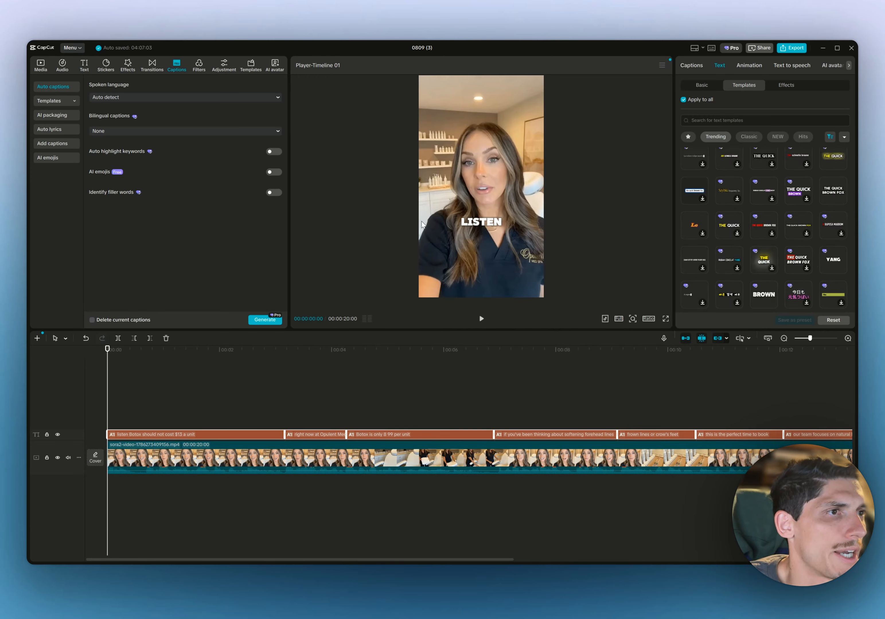
{"action": "scroll", "coordinate": [722, 237], "scroll_direction": "up", "scroll_amount": 5}
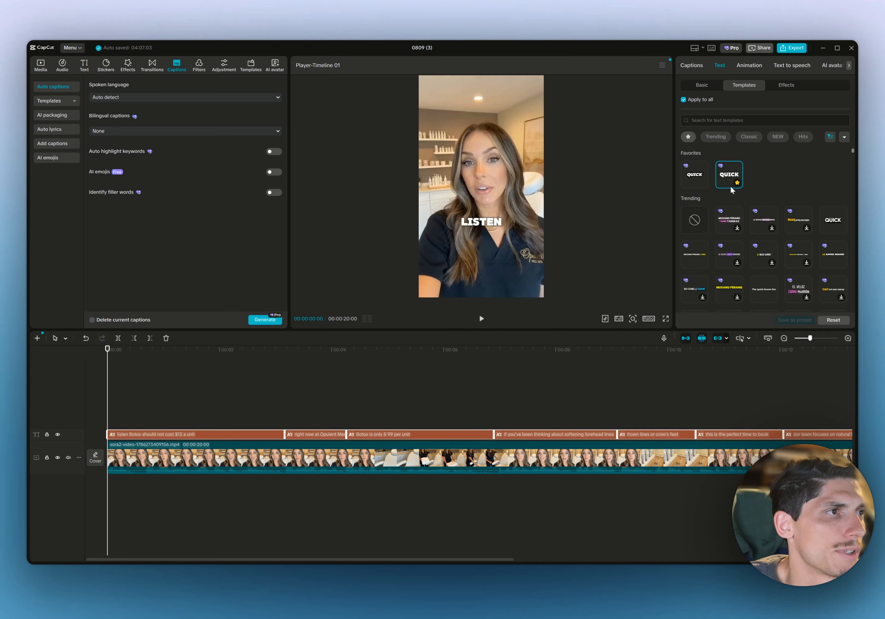
{"action": "left_click", "coordinate": [701, 86]}
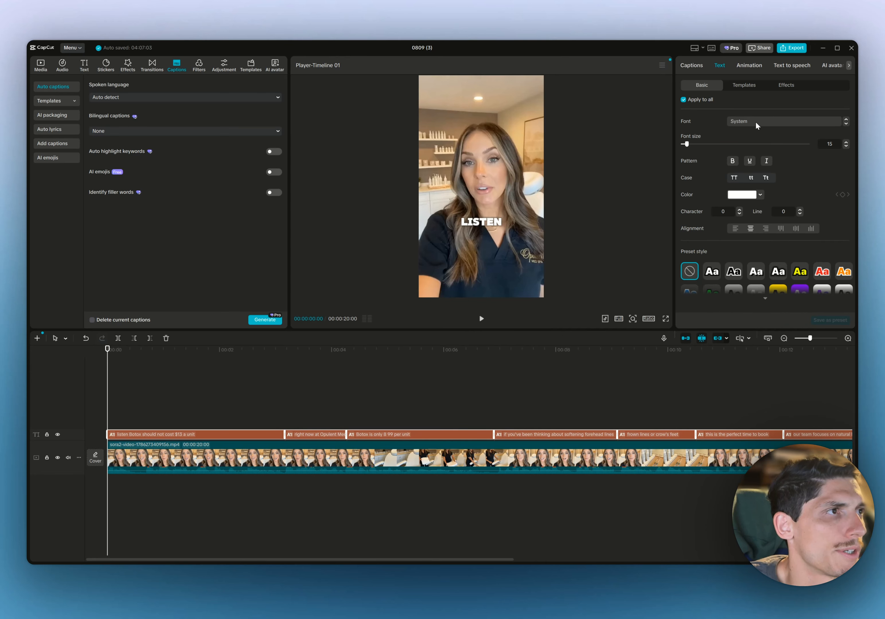
{"action": "left_click", "coordinate": [759, 183]}
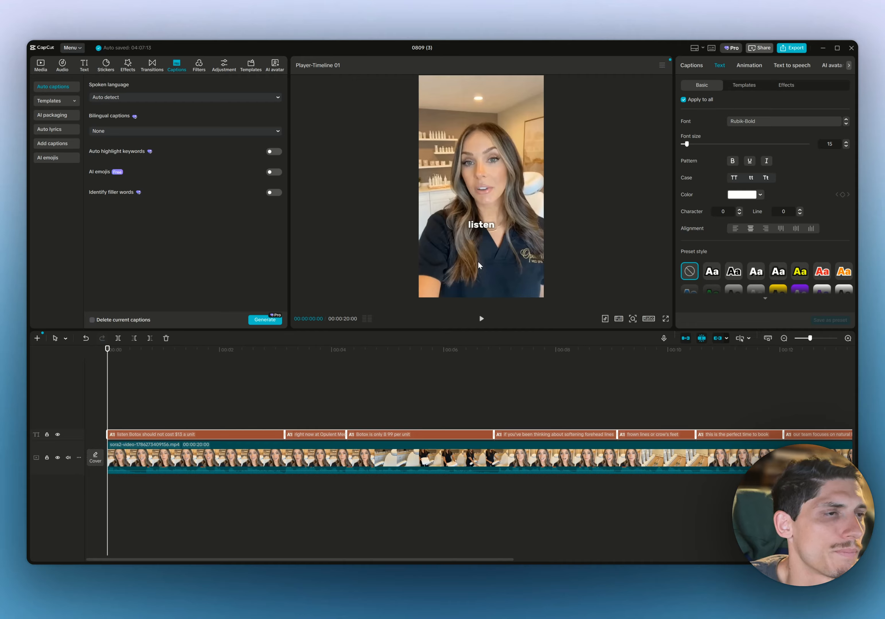
{"action": "left_click", "coordinate": [478, 322]}
{"action": "left_click", "coordinate": [579, 259]}
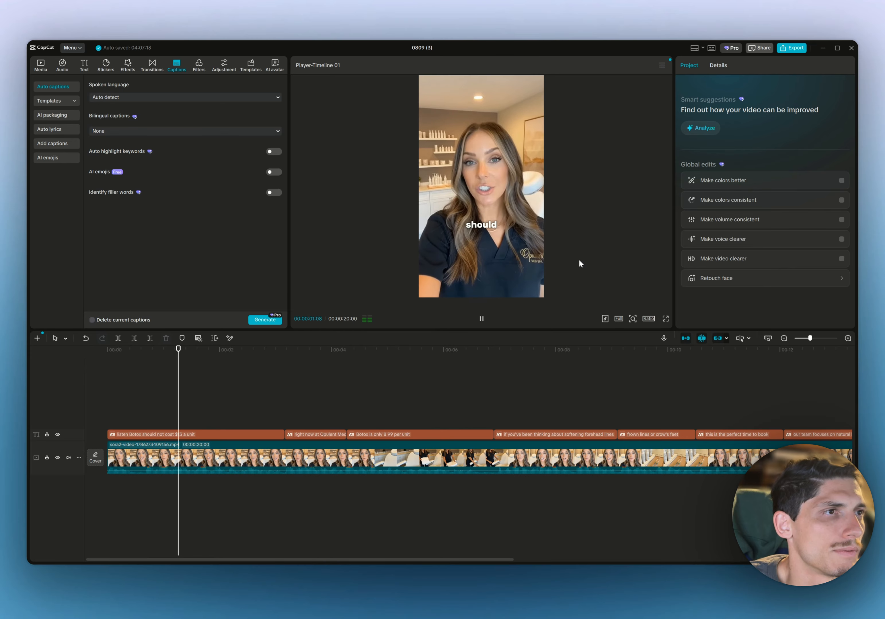
{"action": "left_click", "coordinate": [481, 326]}
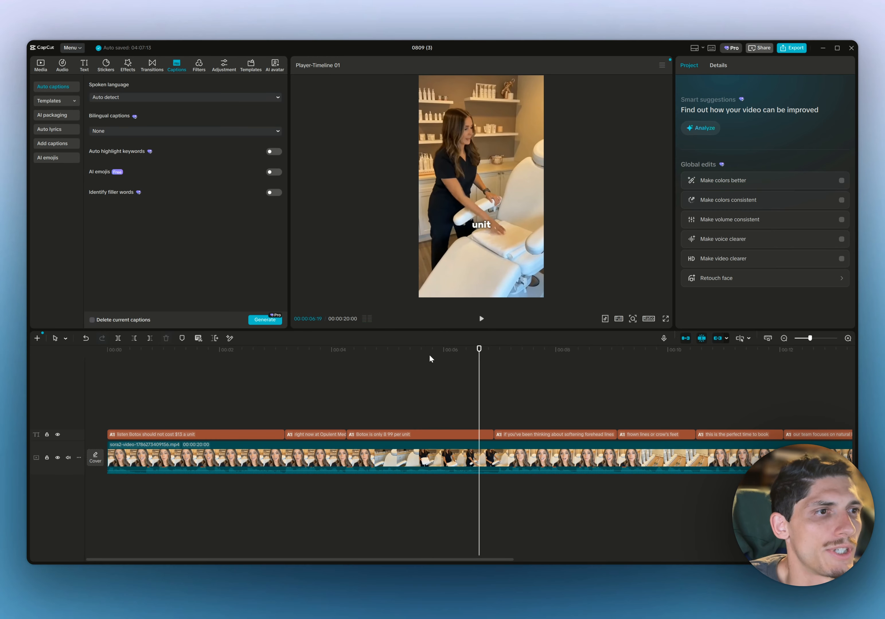
Correct the price in the third caption so it reads "Botox is only $8.99 per unit"
{"action": "left_click_drag", "start_coordinate": [413, 361], "coordinate": [403, 361]}
{"action": "left_click", "coordinate": [397, 435]}
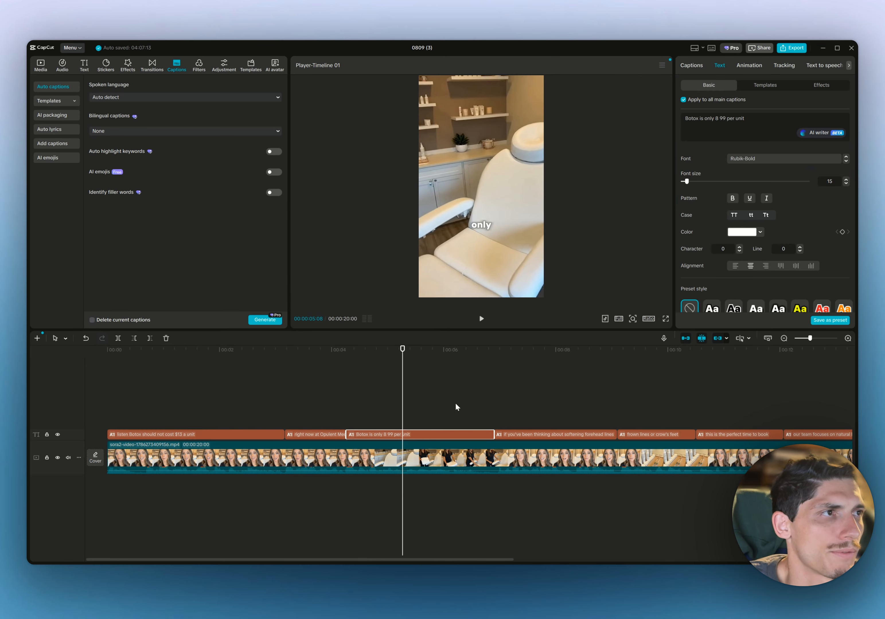
{"action": "left_click_drag", "start_coordinate": [723, 119], "coordinate": [717, 119]}
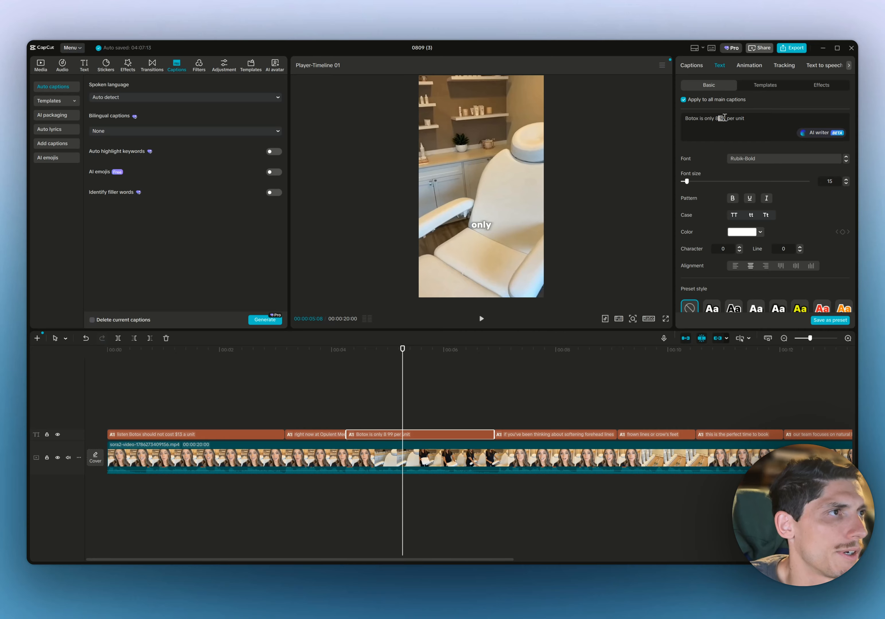
{"action": "key", "text": "BackSpace"}
{"action": "key", "text": "BackSpace"}
{"action": "type", "text": "$8.69"}
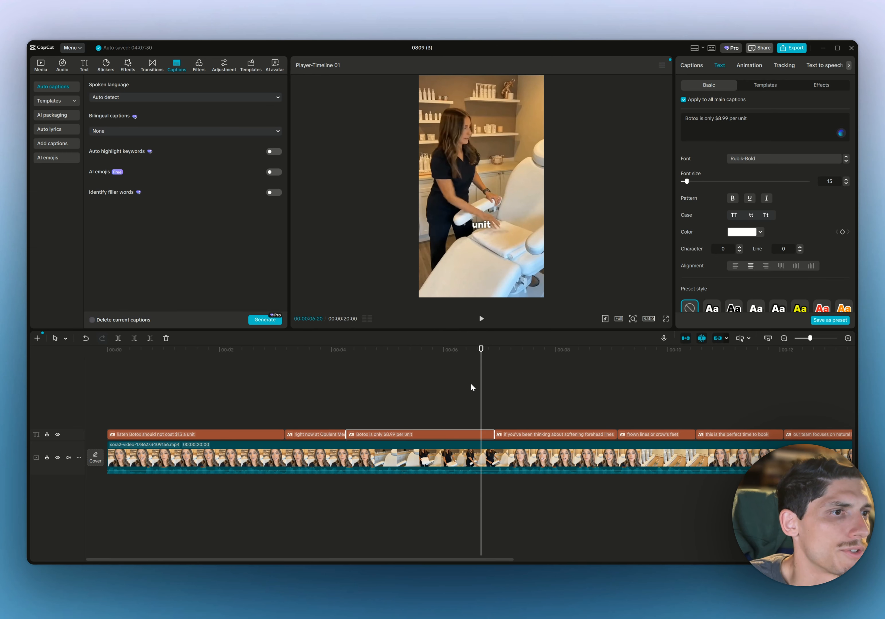
{"action": "left_click", "coordinate": [452, 350]}
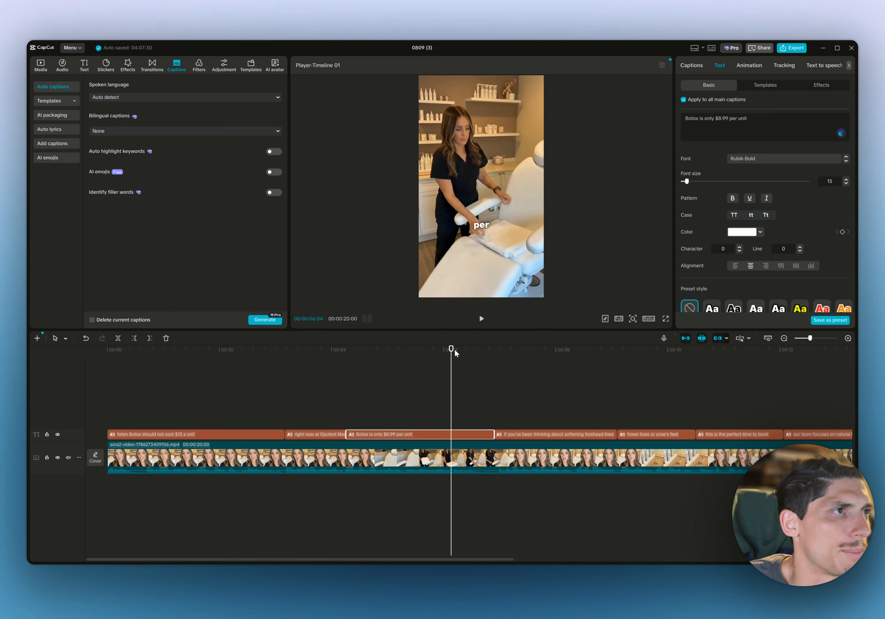
Browse the text templates and restyle all captions with white uppercase text on a pink background
{"action": "left_click", "coordinate": [756, 85]}
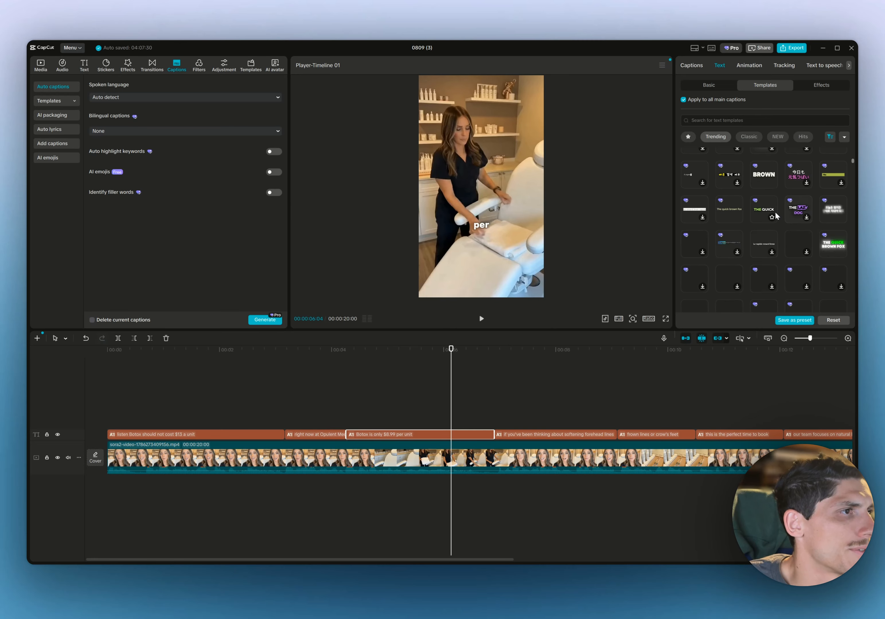
{"action": "left_click", "coordinate": [728, 193]}
{"action": "key", "text": "space"}
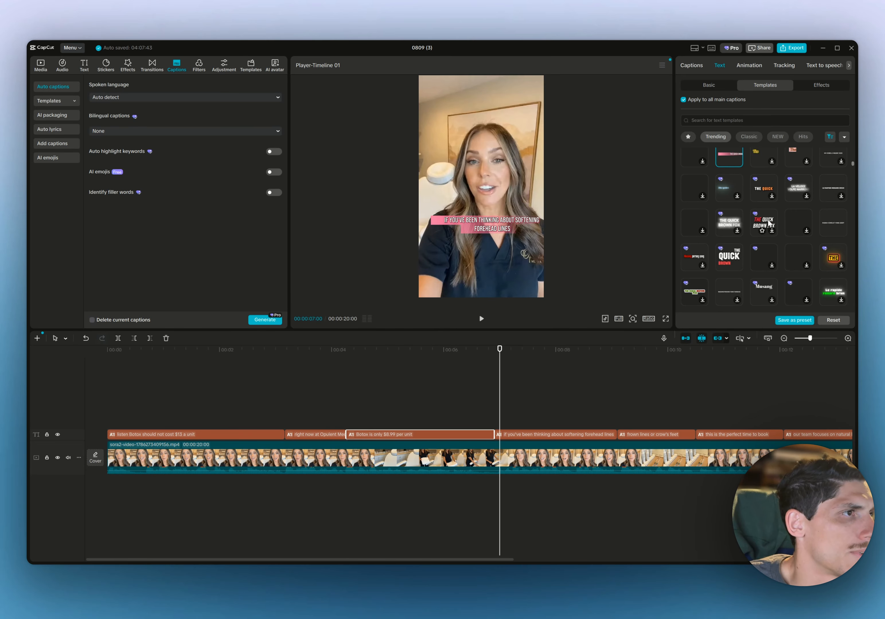
{"action": "scroll", "coordinate": [776, 211], "scroll_direction": "down", "scroll_amount": 3}
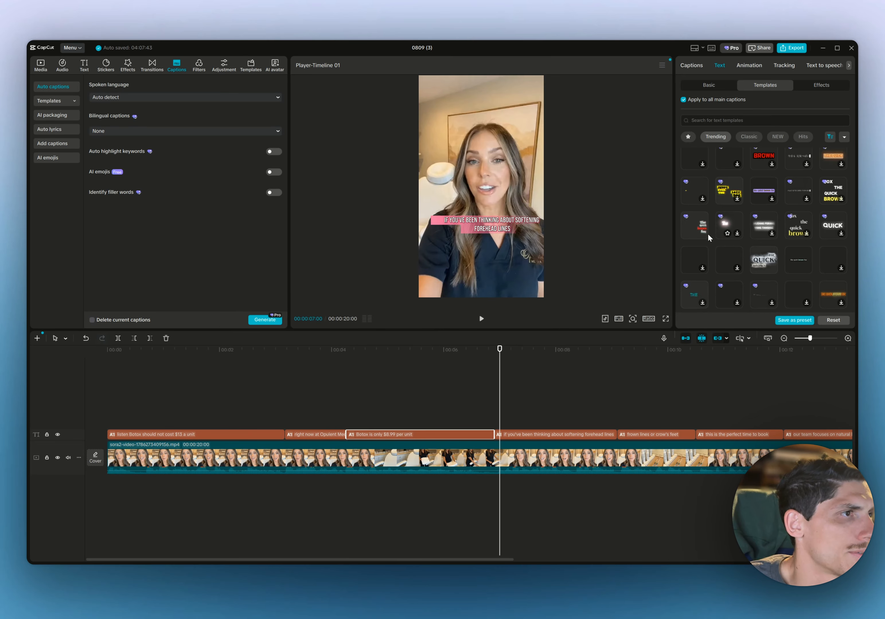
{"action": "scroll", "coordinate": [755, 246], "scroll_direction": "down", "scroll_amount": 2}
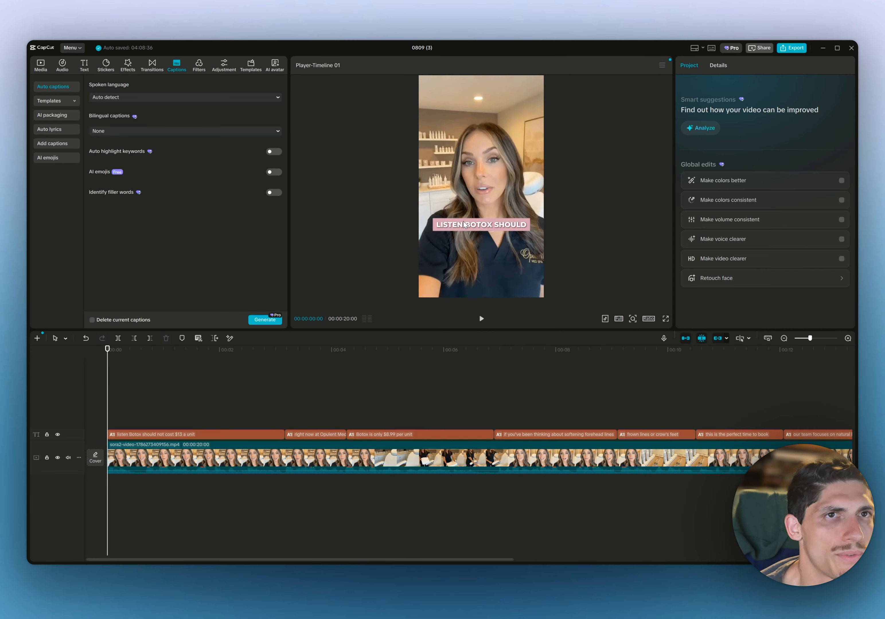
Select the first caption and review its template and basic text settings
{"action": "left_click", "coordinate": [499, 229]}
{"action": "left_click", "coordinate": [765, 85]}
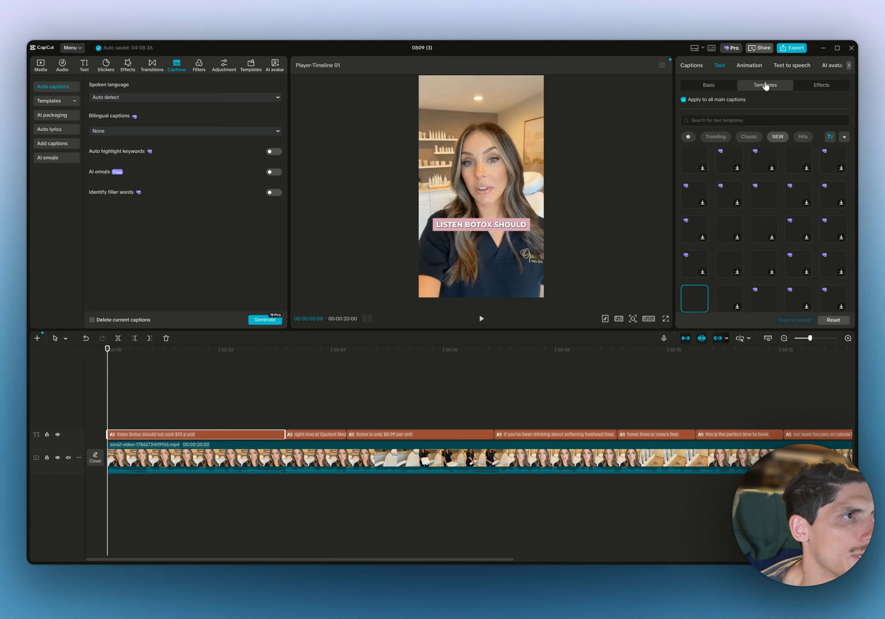
{"action": "left_click", "coordinate": [702, 86]}
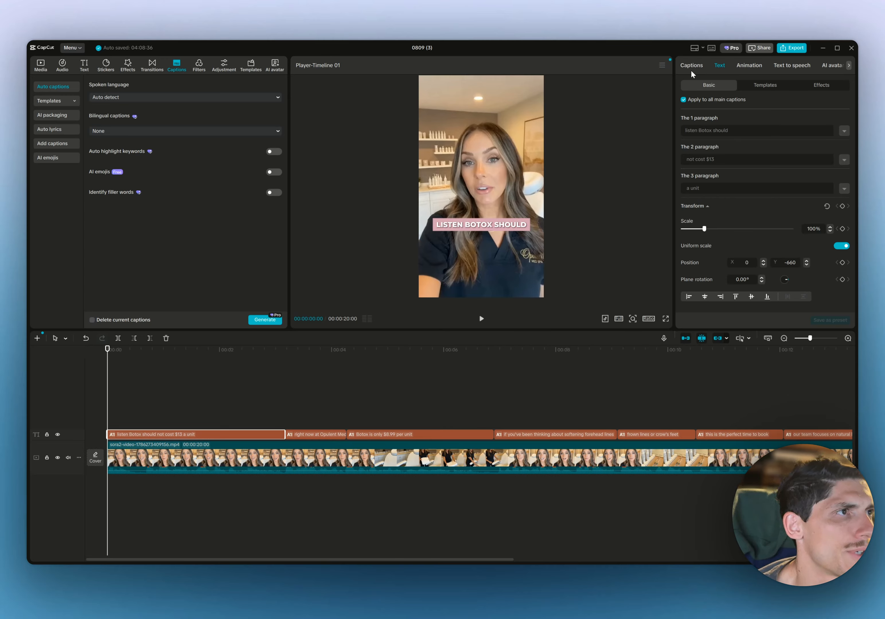
Turn on Enhance voice for the Sora 2 video clip and set its intensity to 50
{"action": "left_click_drag", "start_coordinate": [230, 361], "coordinate": [88, 324]}
{"action": "left_click", "coordinate": [218, 464]}
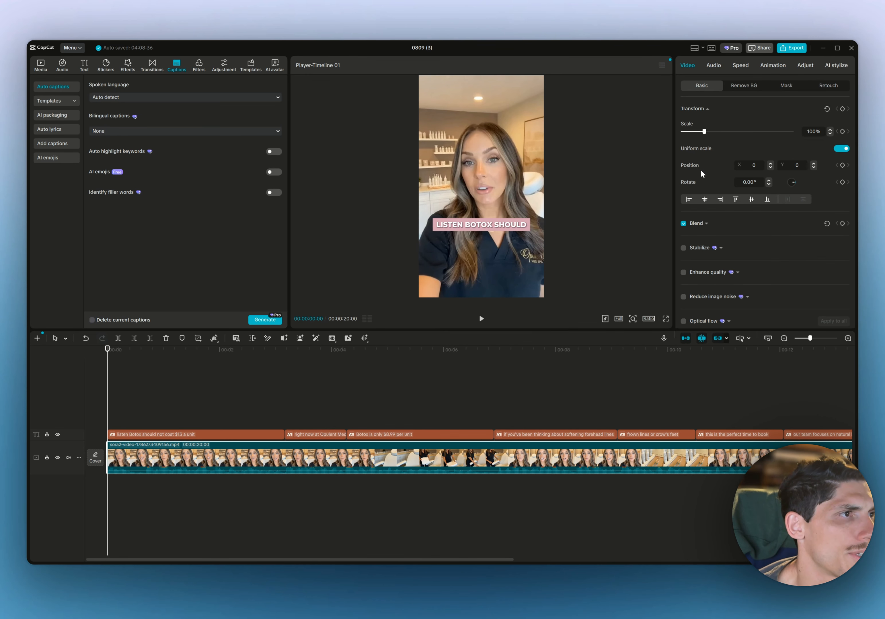
{"action": "left_click", "coordinate": [714, 65]}
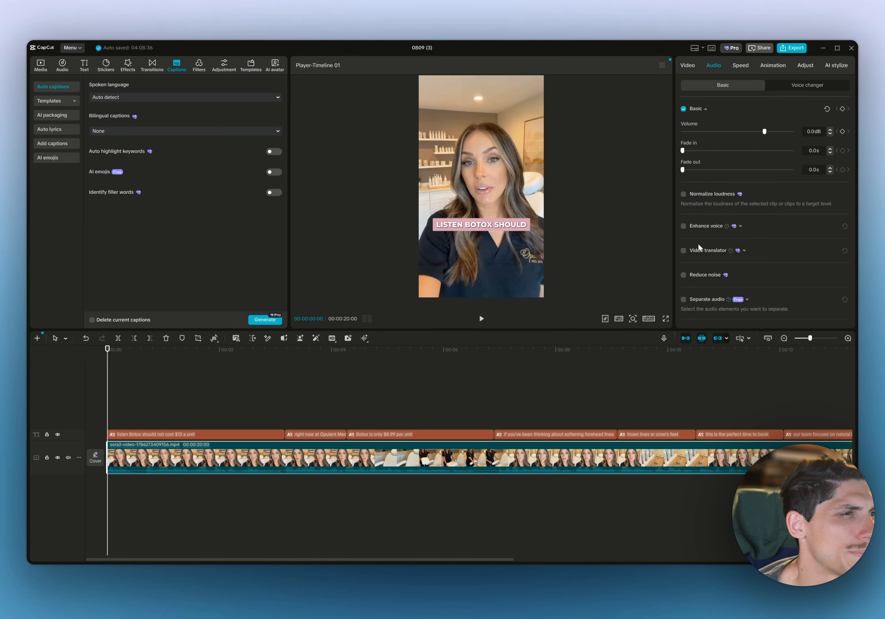
{"action": "left_click", "coordinate": [684, 226]}
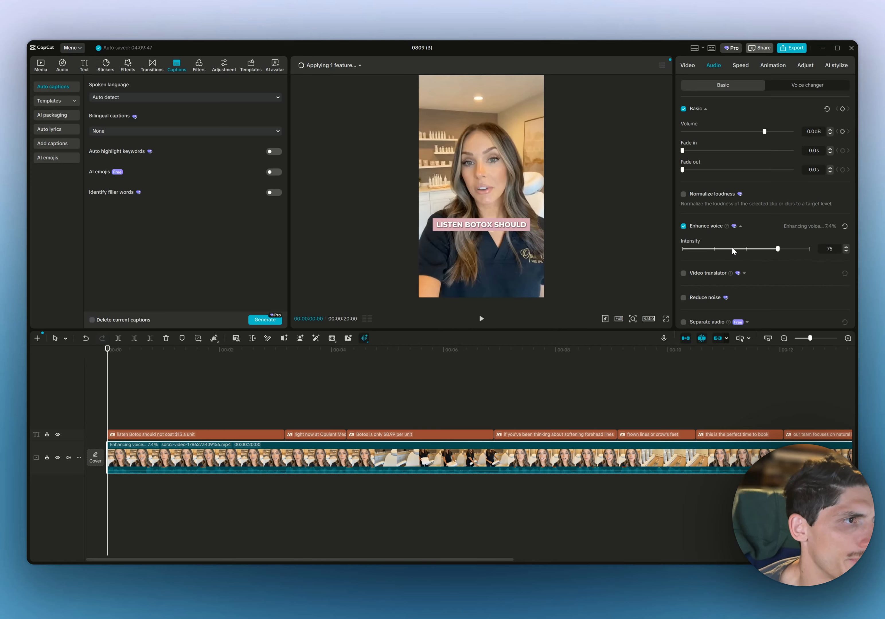
{"action": "left_click", "coordinate": [733, 249]}
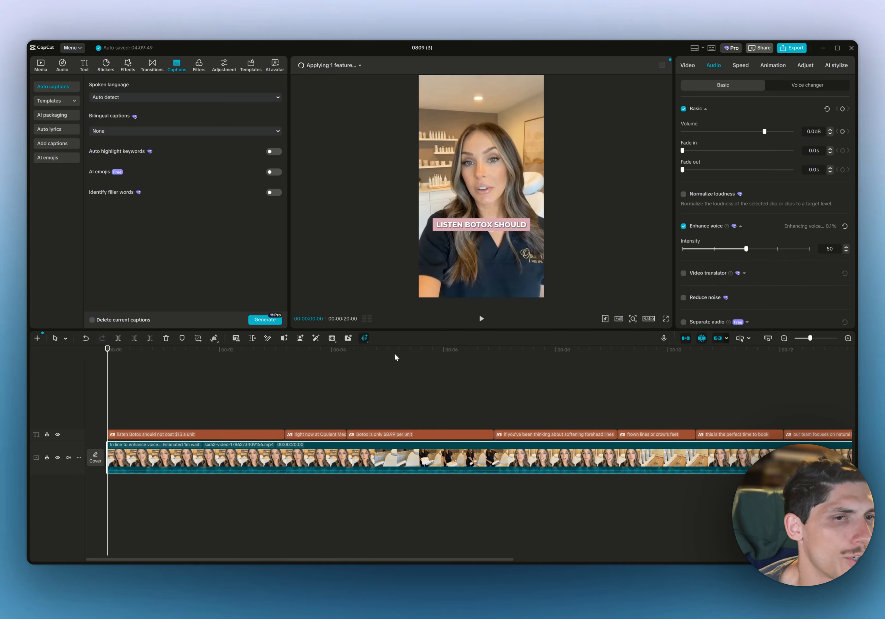
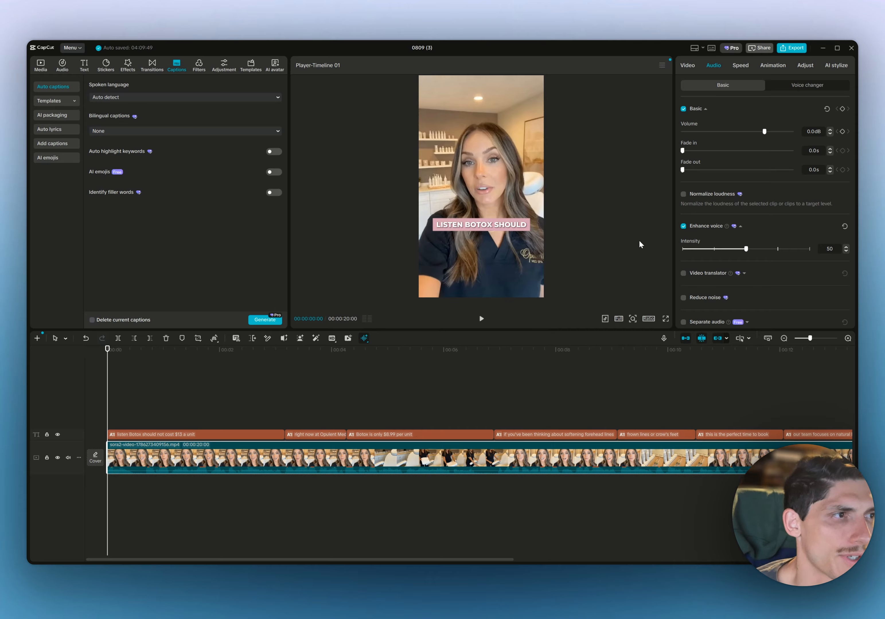
Play the clip, lower the Enhance voice intensity to 25 and turn Enhance voice off
{"action": "left_click", "coordinate": [478, 322]}
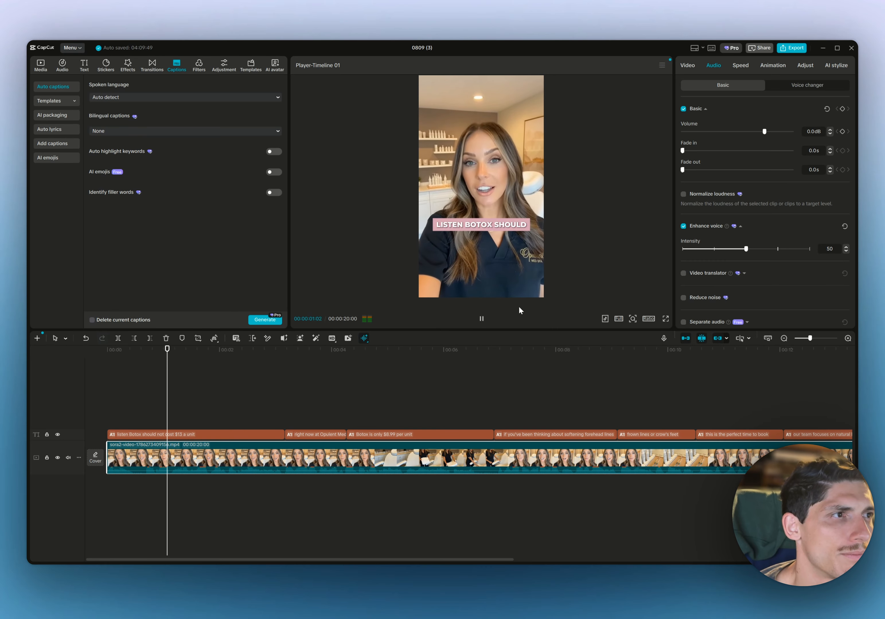
{"action": "left_click_drag", "start_coordinate": [739, 247], "coordinate": [702, 248]}
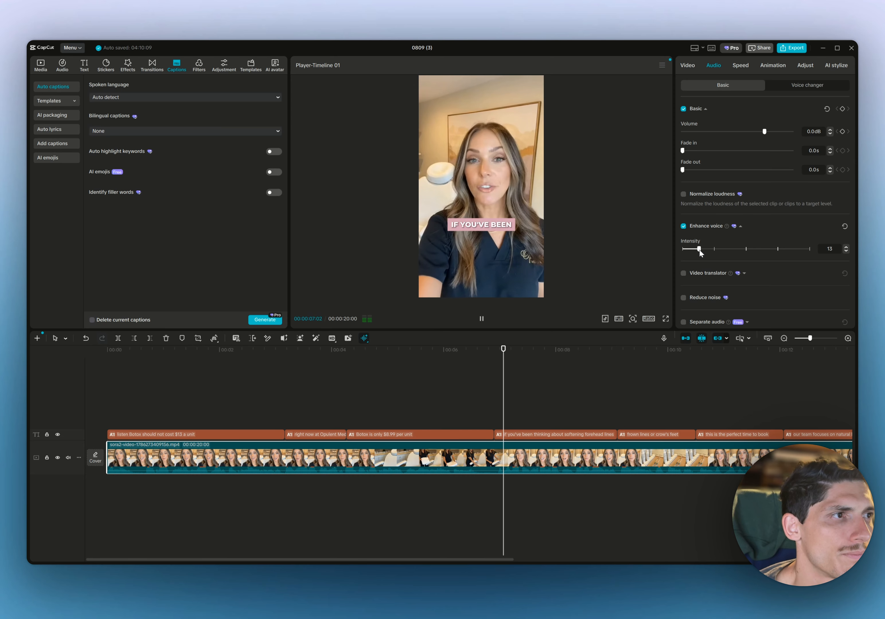
{"action": "left_click", "coordinate": [684, 227]}
{"action": "left_click", "coordinate": [481, 319]}
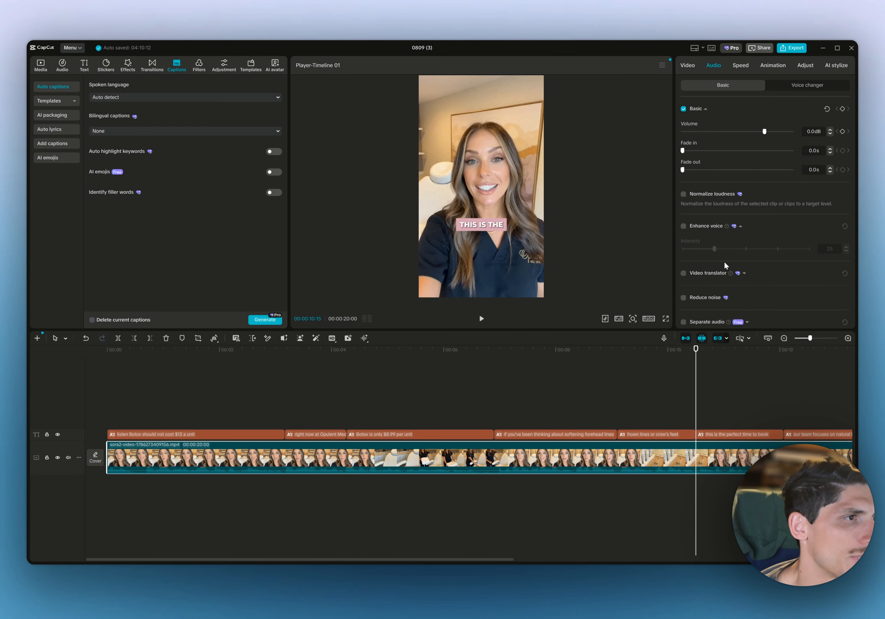
Turn on Reduce noise for the video clip and play a section from about the 3-second mark to check the sound
{"action": "scroll", "coordinate": [716, 217], "scroll_direction": "down", "scroll_amount": 1}
{"action": "scroll", "coordinate": [713, 205], "scroll_direction": "down", "scroll_amount": 1}
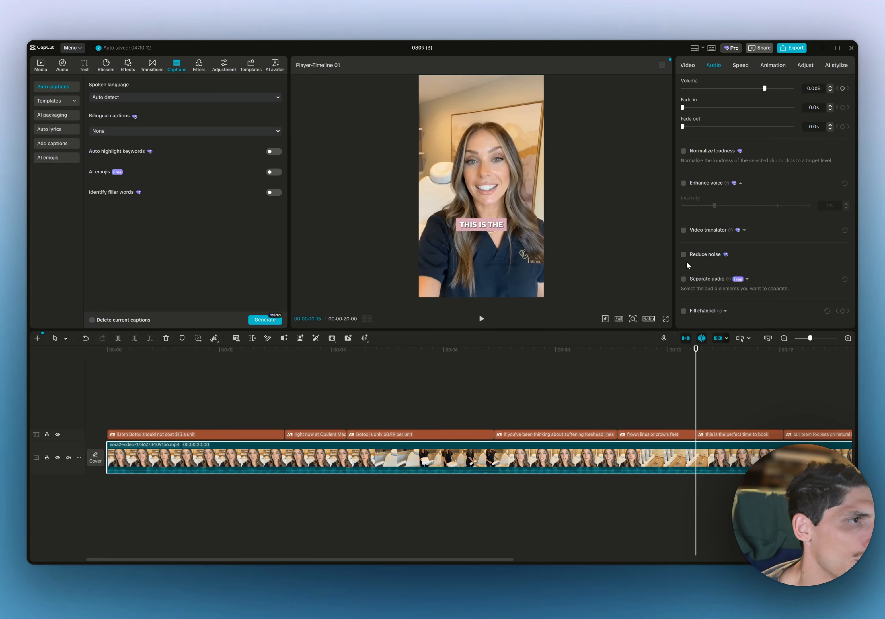
{"action": "left_click", "coordinate": [684, 255]}
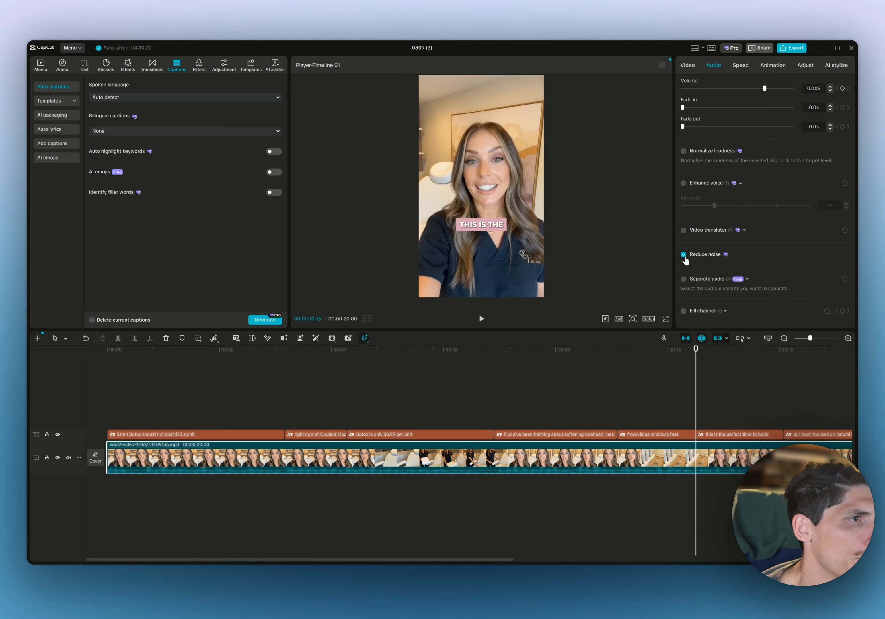
{"action": "left_click", "coordinate": [404, 397]}
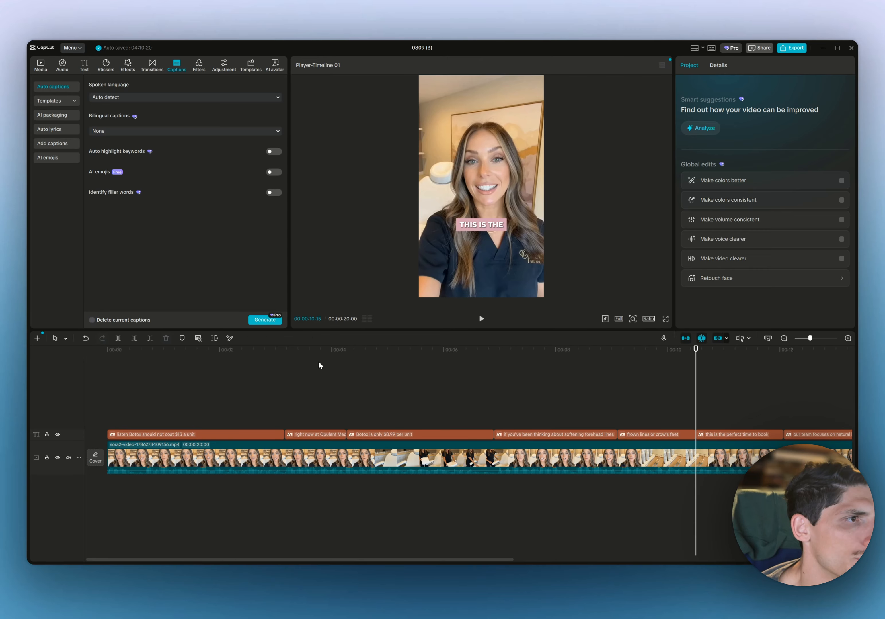
{"action": "left_click", "coordinate": [295, 363]}
{"action": "left_click", "coordinate": [481, 319]}
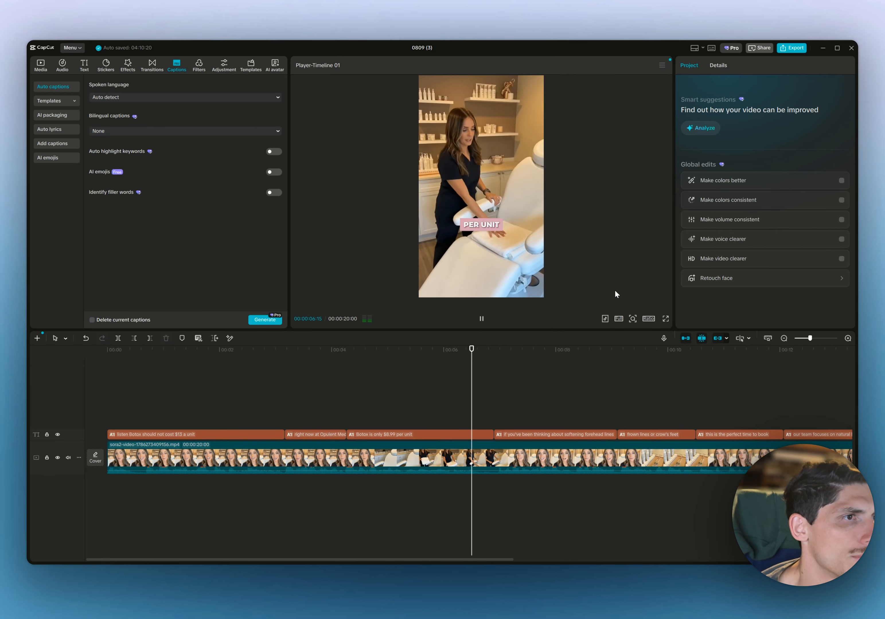
{"action": "left_click", "coordinate": [481, 318]}
Separate the vocals from the Sora 2 video clip's audio, keeping the remaining audio
{"action": "left_click", "coordinate": [715, 65]}
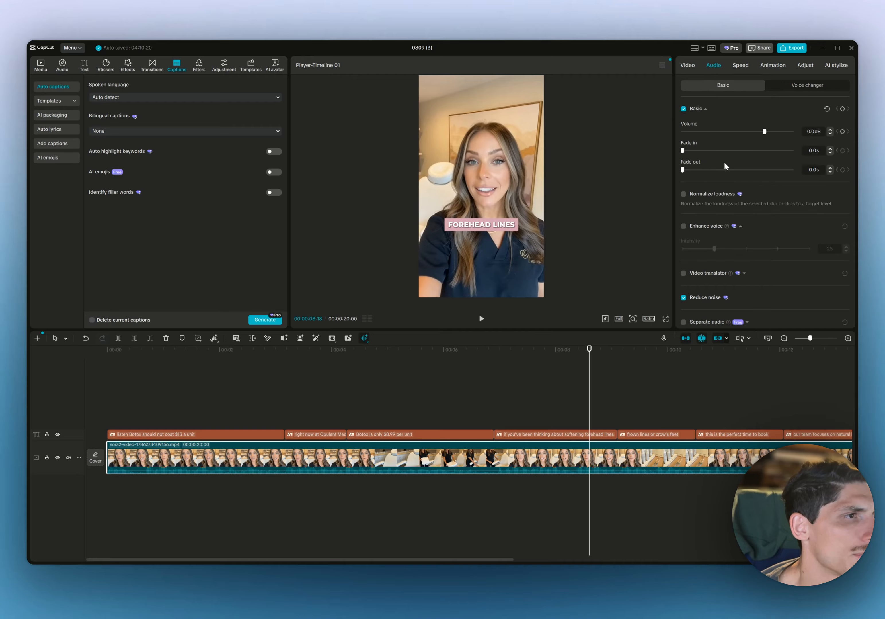
{"action": "scroll", "coordinate": [702, 194], "scroll_direction": "down", "scroll_amount": 3}
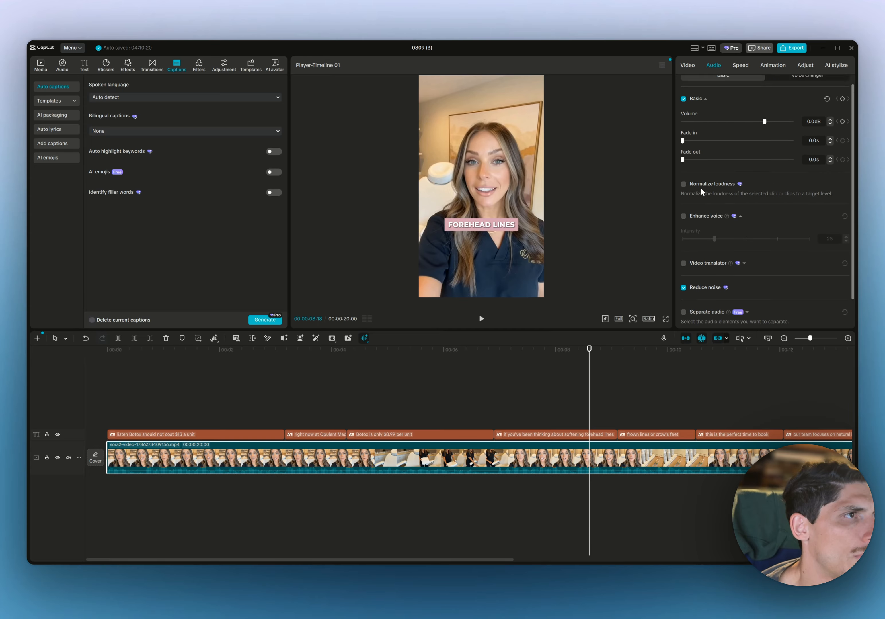
{"action": "left_click", "coordinate": [684, 279]}
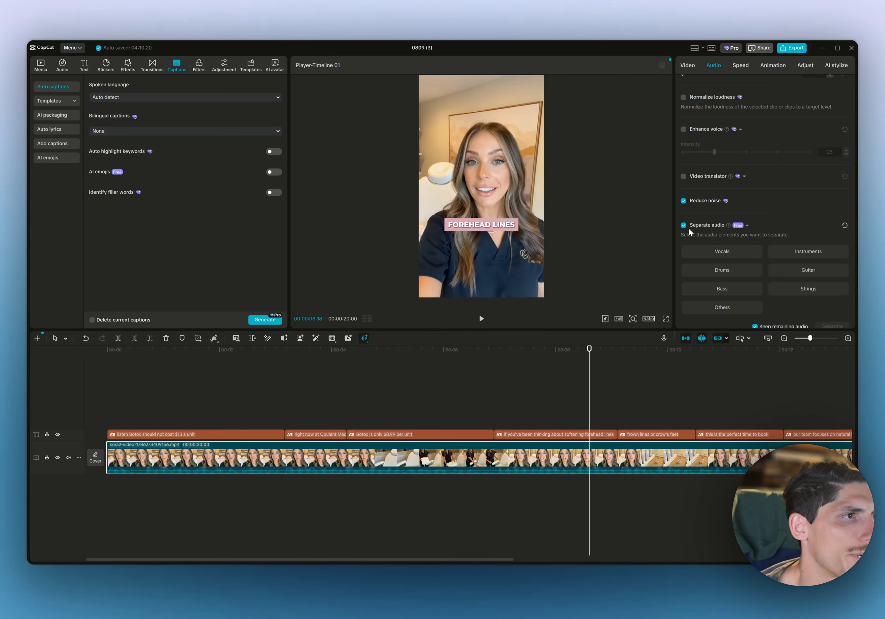
{"action": "left_click", "coordinate": [724, 253]}
{"action": "scroll", "coordinate": [826, 307], "scroll_direction": "down", "scroll_amount": 3}
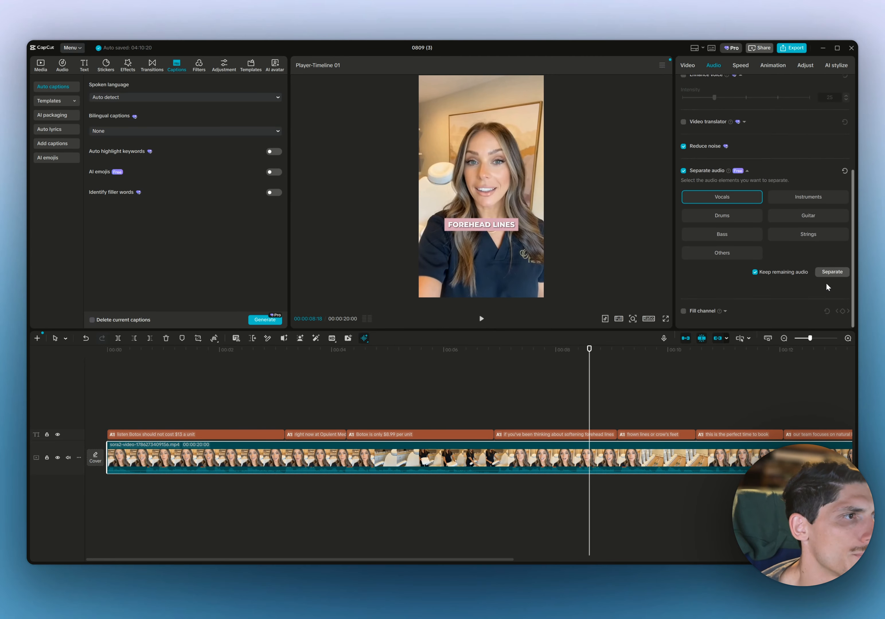
{"action": "left_click", "coordinate": [834, 271]}
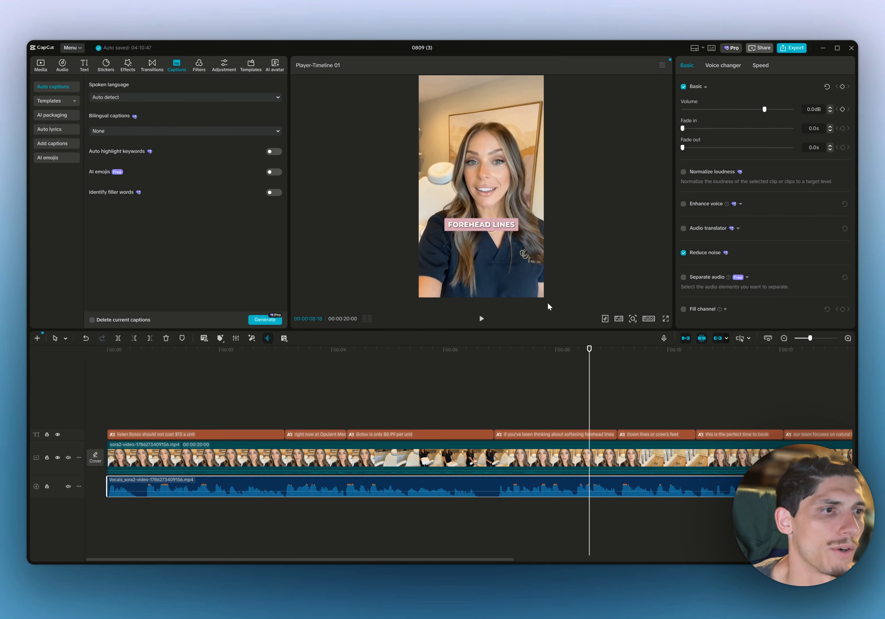
Play the clip from the start to about the 7-second mark and review the settings of the video and separated vocals clips
{"action": "left_click", "coordinate": [396, 472]}
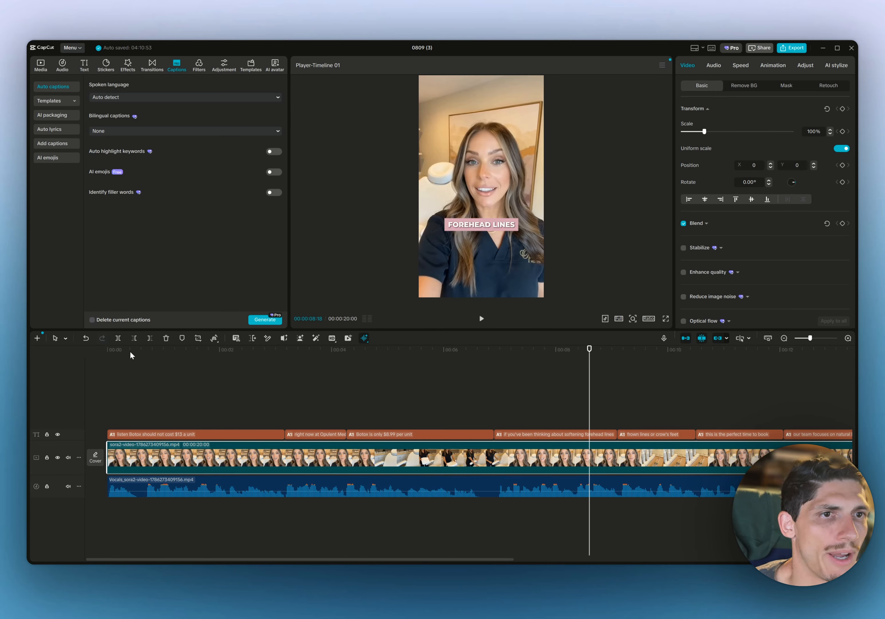
{"action": "left_click_drag", "start_coordinate": [130, 352], "coordinate": [76, 369]}
{"action": "left_click", "coordinate": [481, 319]}
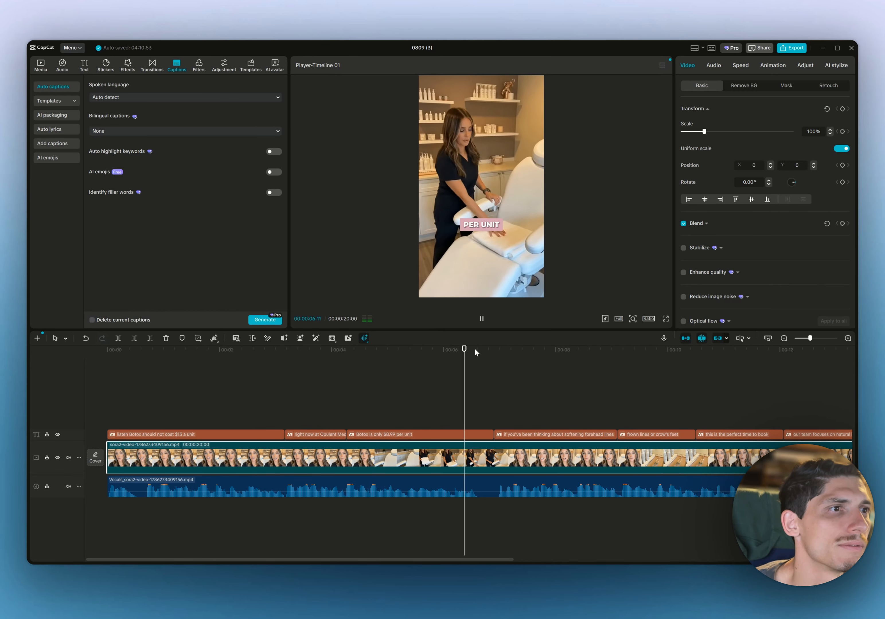
{"action": "left_click", "coordinate": [481, 319]}
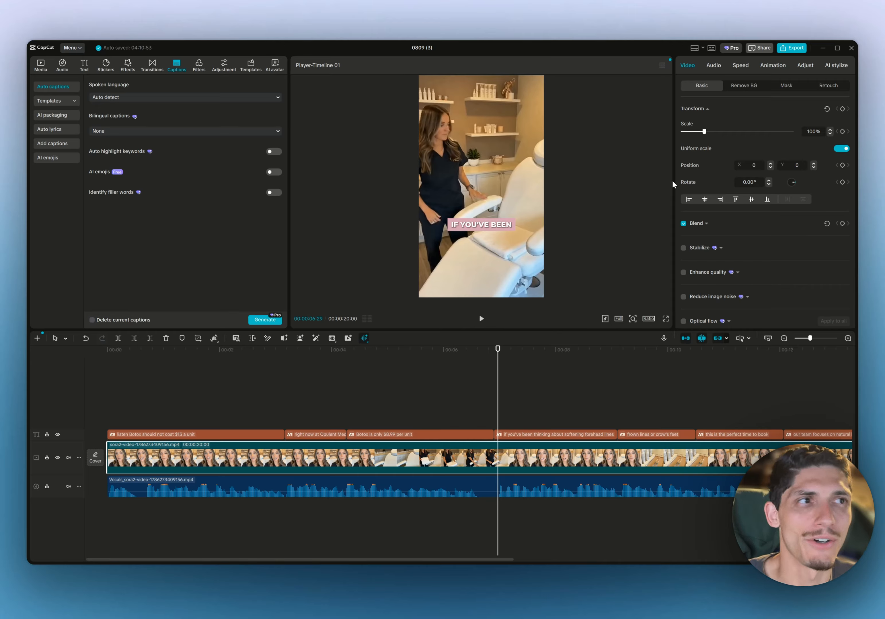
{"action": "scroll", "coordinate": [699, 271], "scroll_direction": "down", "scroll_amount": 5}
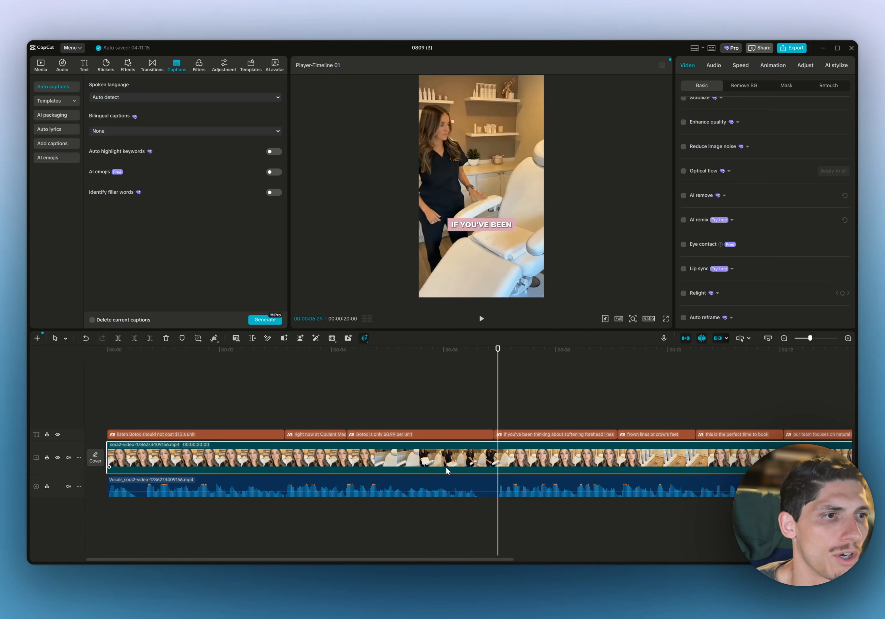
{"action": "left_click", "coordinate": [378, 487]}
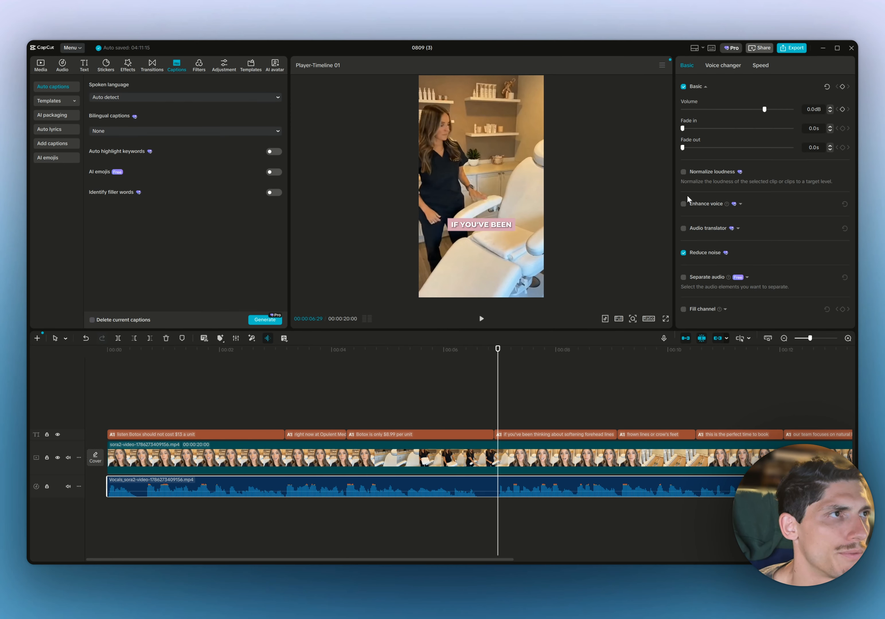
{"action": "left_click", "coordinate": [614, 463]}
{"action": "scroll", "coordinate": [714, 259], "scroll_direction": "down", "scroll_amount": 2}
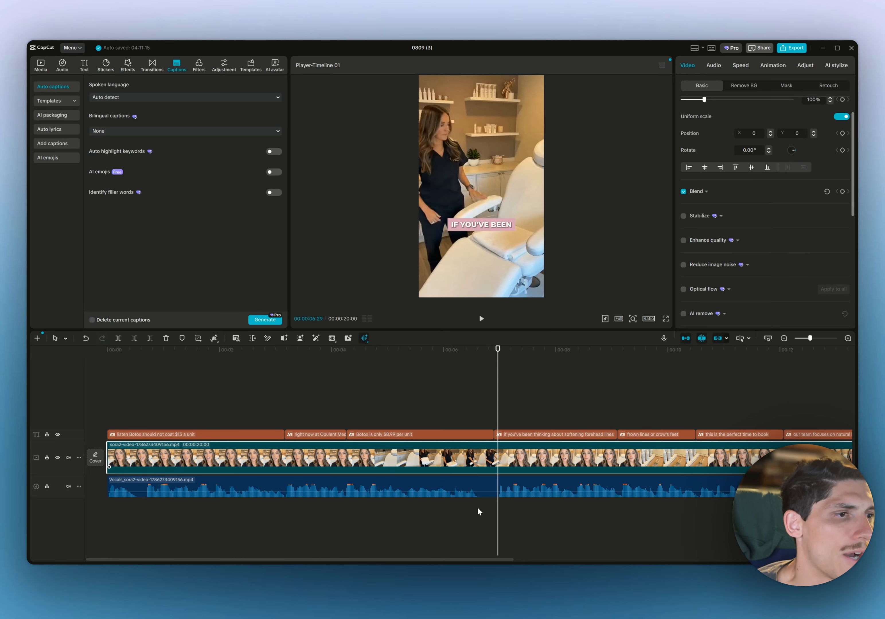
Play the end of the timeline, and trim the ends of the video clip and the separated vocals to 00:00:19:07
{"action": "left_click_drag", "start_coordinate": [457, 364], "coordinate": [561, 362]}
{"action": "left_click", "coordinate": [481, 319]}
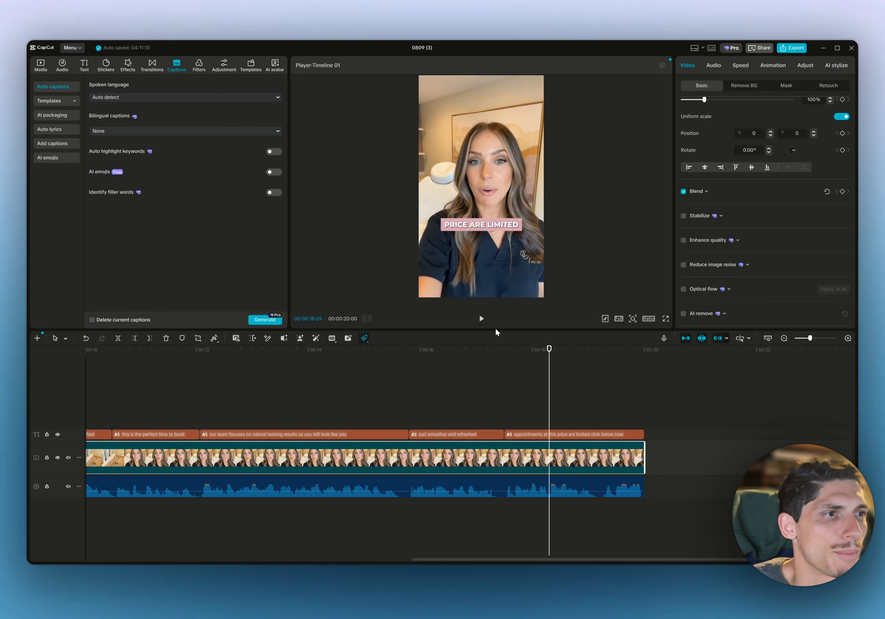
{"action": "left_click", "coordinate": [481, 320]}
{"action": "left_click", "coordinate": [481, 321]}
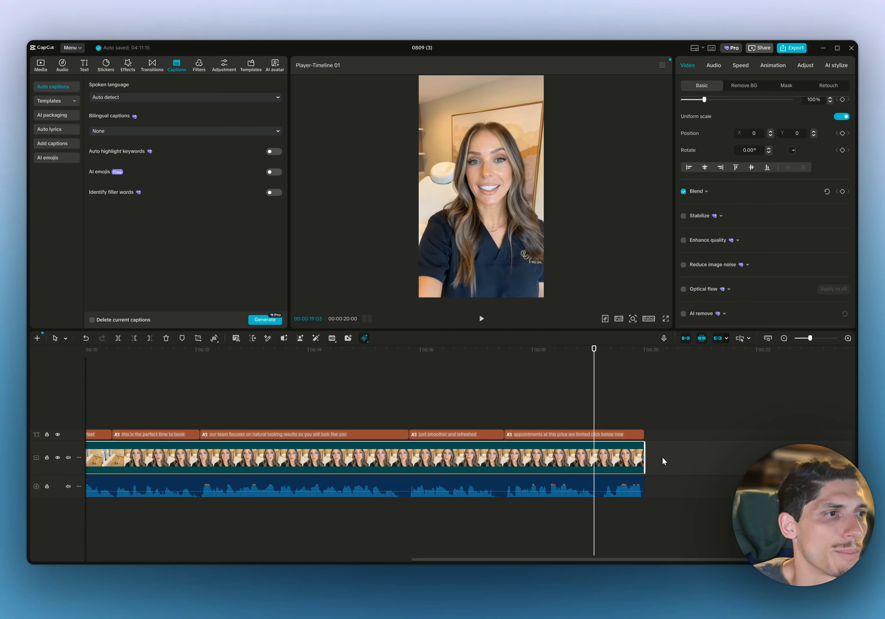
{"action": "left_click_drag", "start_coordinate": [645, 446], "coordinate": [601, 449]}
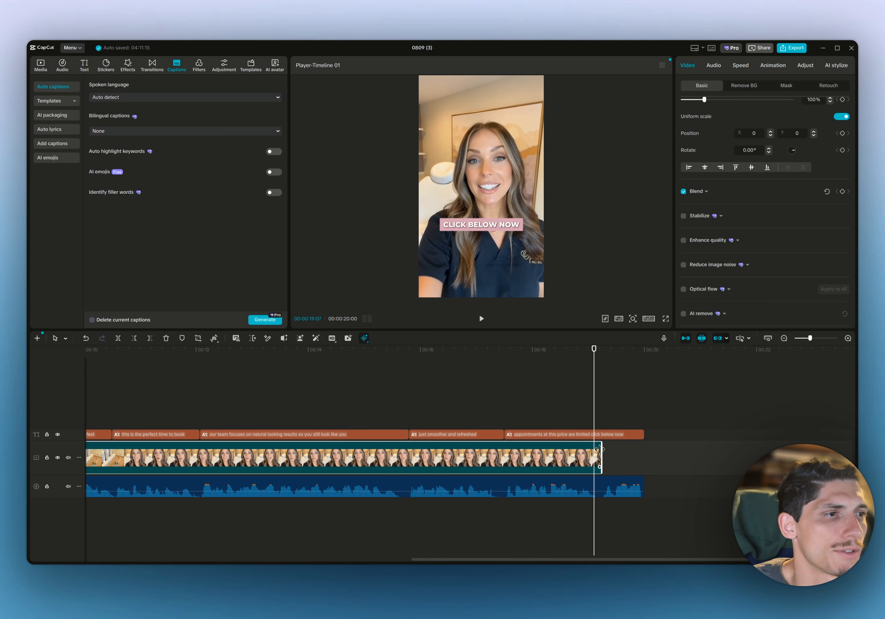
{"action": "left_click", "coordinate": [634, 479]}
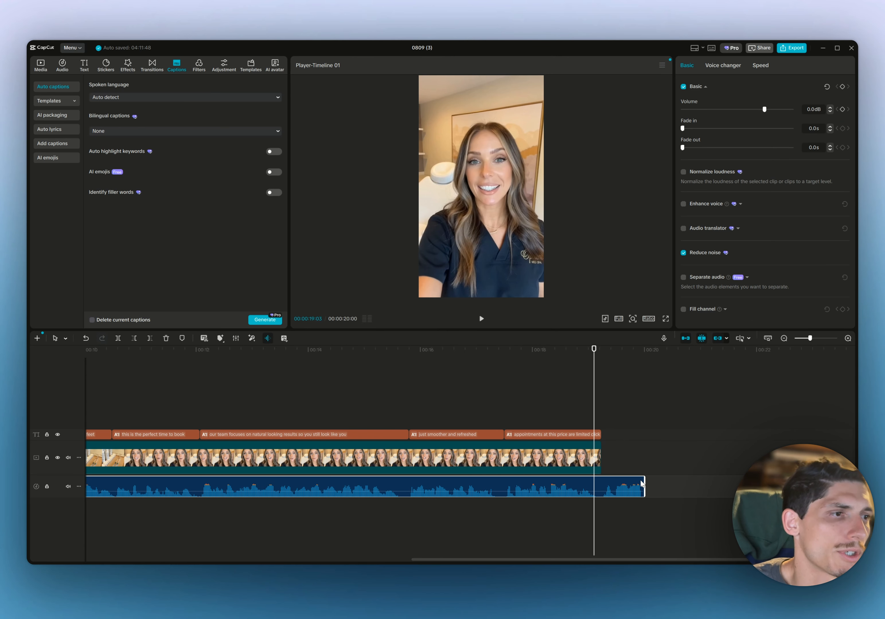
{"action": "left_click_drag", "start_coordinate": [644, 483], "coordinate": [600, 479]}
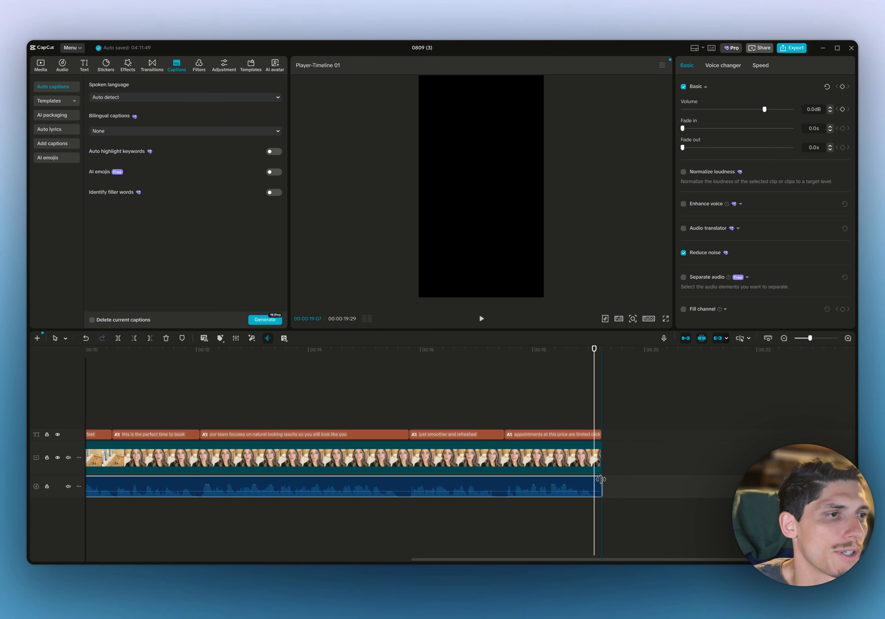
Play the ending and trim the last caption and the separated vocals to end with the video at 00:00:19:07
{"action": "left_click", "coordinate": [564, 363]}
{"action": "left_click", "coordinate": [482, 318]}
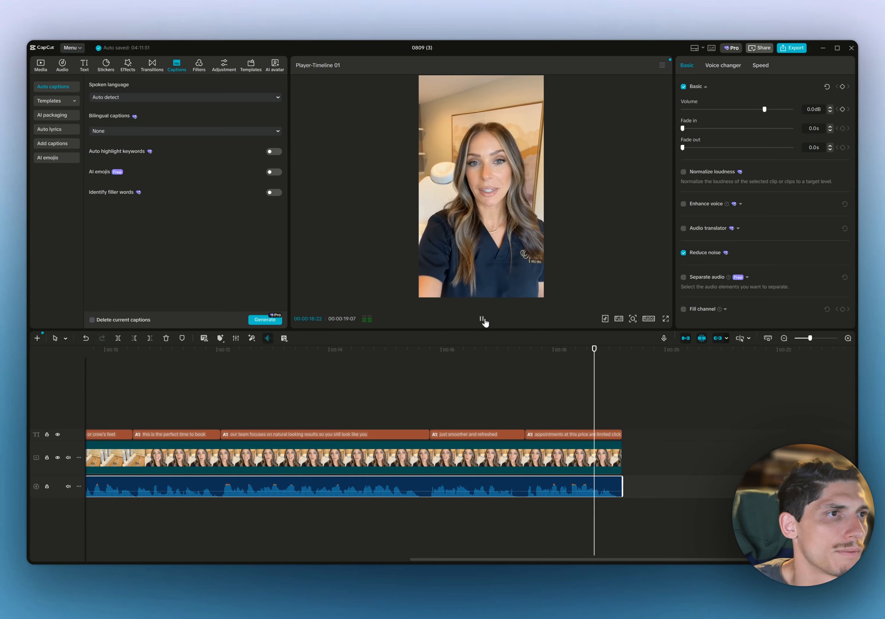
{"action": "left_click", "coordinate": [533, 352]}
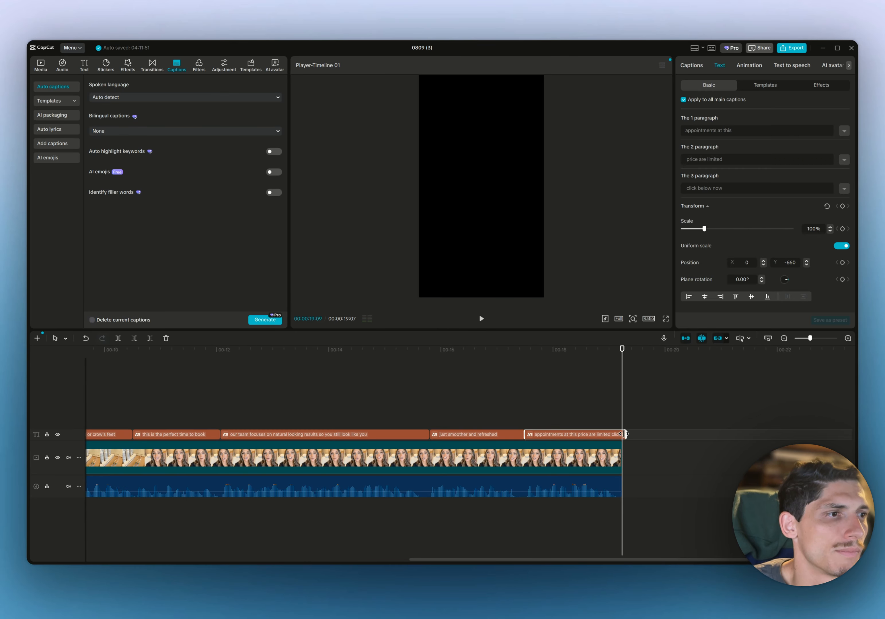
{"action": "left_click_drag", "start_coordinate": [626, 435], "coordinate": [622, 435]}
{"action": "left_click", "coordinate": [481, 319]}
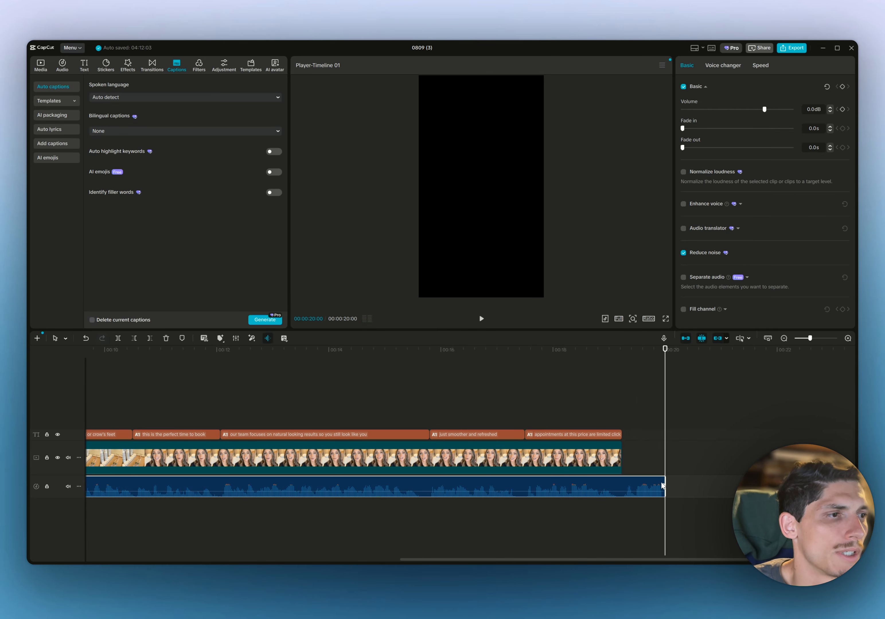
{"action": "left_click_drag", "start_coordinate": [663, 482], "coordinate": [620, 482]}
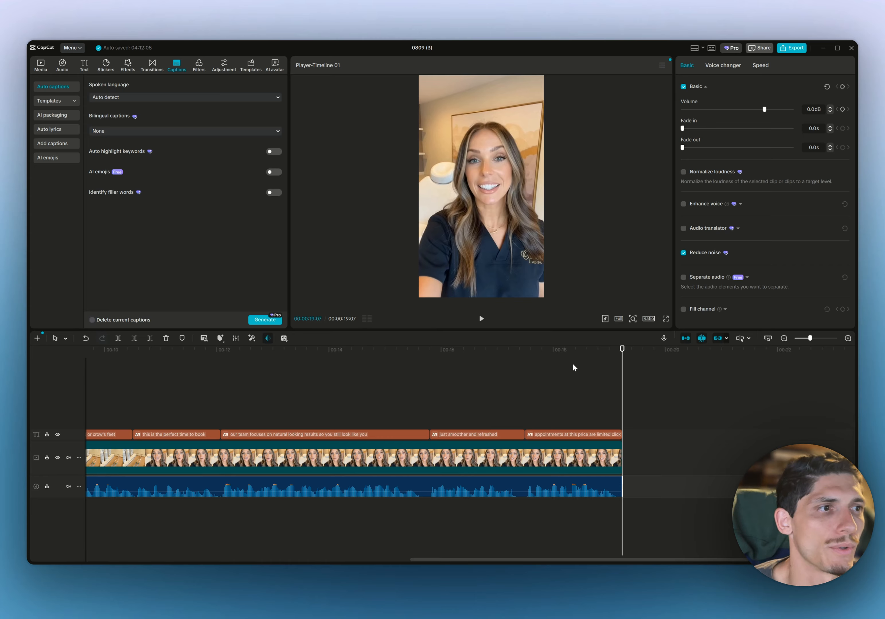
Play the trimmed ending, select the last caption and return the playhead to the start of the timeline
{"action": "left_click", "coordinate": [545, 356]}
{"action": "left_click", "coordinate": [479, 319]}
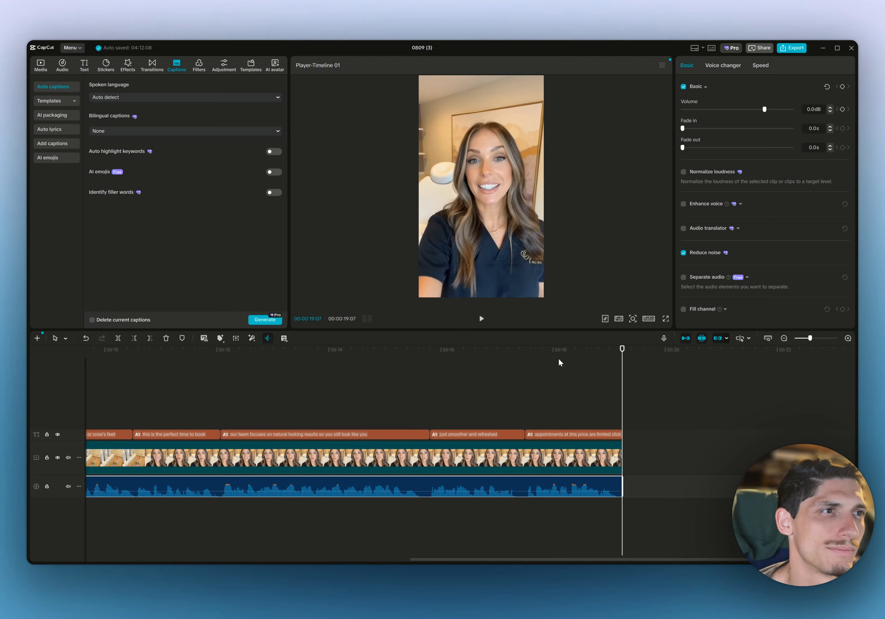
{"action": "left_click_drag", "start_coordinate": [536, 360], "coordinate": [31, 385]}
{"action": "left_click", "coordinate": [620, 434]}
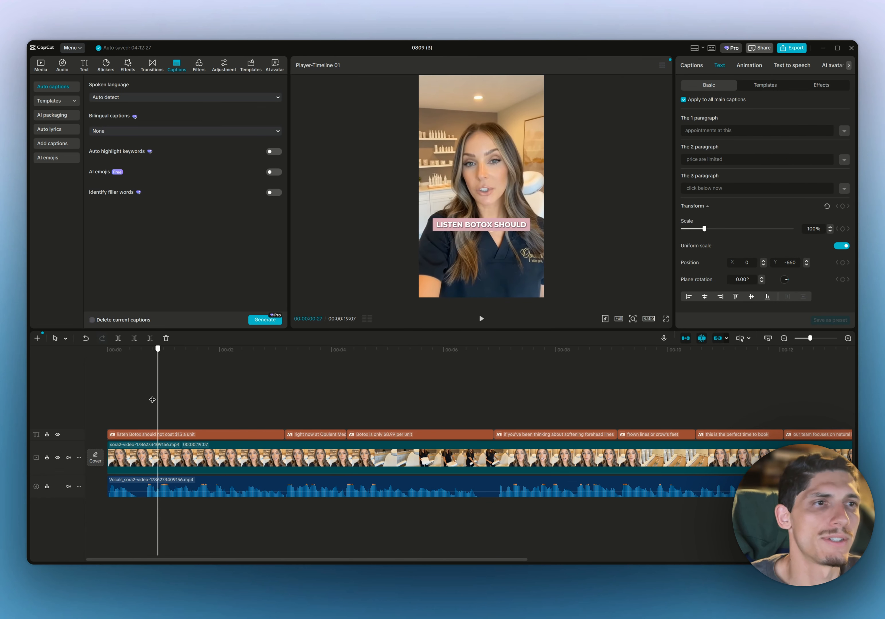
Add a default text reading "Botox at $8.99/unit" at the start, scaled to 81% and placed above the woman's head at Y 1248
{"action": "left_click", "coordinate": [83, 66]}
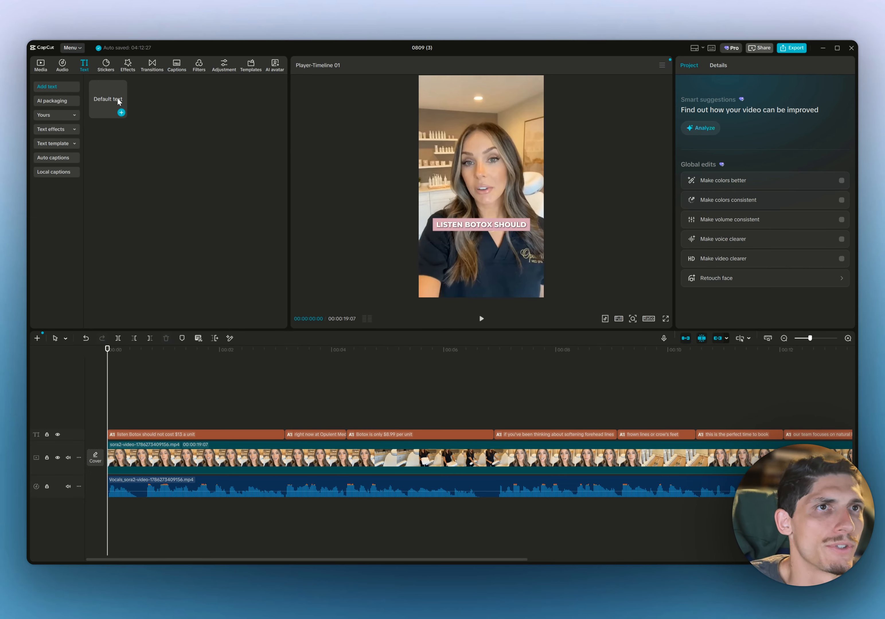
{"action": "left_click_drag", "start_coordinate": [116, 97], "coordinate": [108, 422]}
{"action": "left_click_drag", "start_coordinate": [484, 187], "coordinate": [483, 121]}
{"action": "key", "text": "ctrl+a"}
{"action": "type", "text": "Botox at $8.99/unit"}
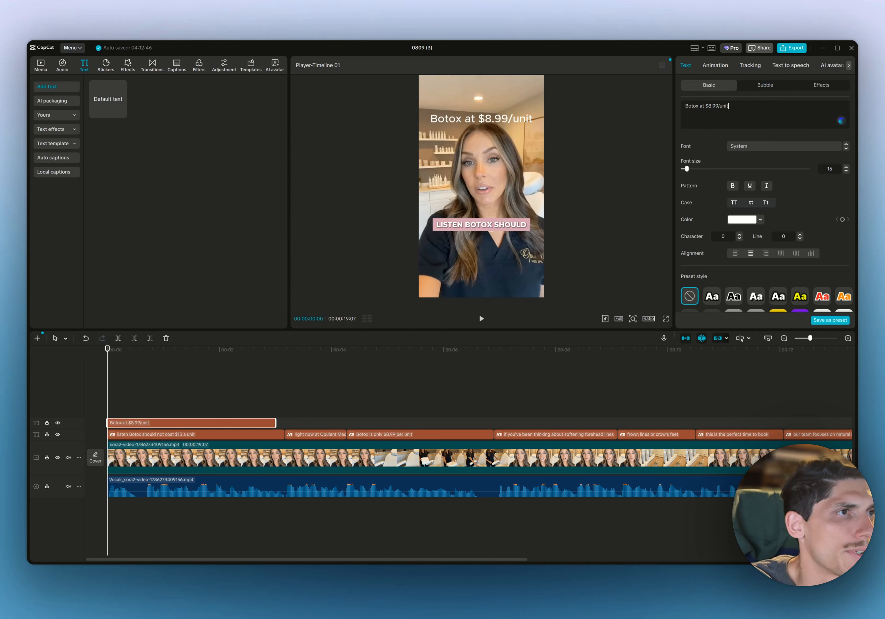
{"action": "left_click_drag", "start_coordinate": [534, 127], "coordinate": [499, 114]}
Apply the preset style with black text on a white background to the "Botox at $8.99/unit" title
{"action": "scroll", "coordinate": [767, 314], "scroll_direction": "down", "scroll_amount": 4}
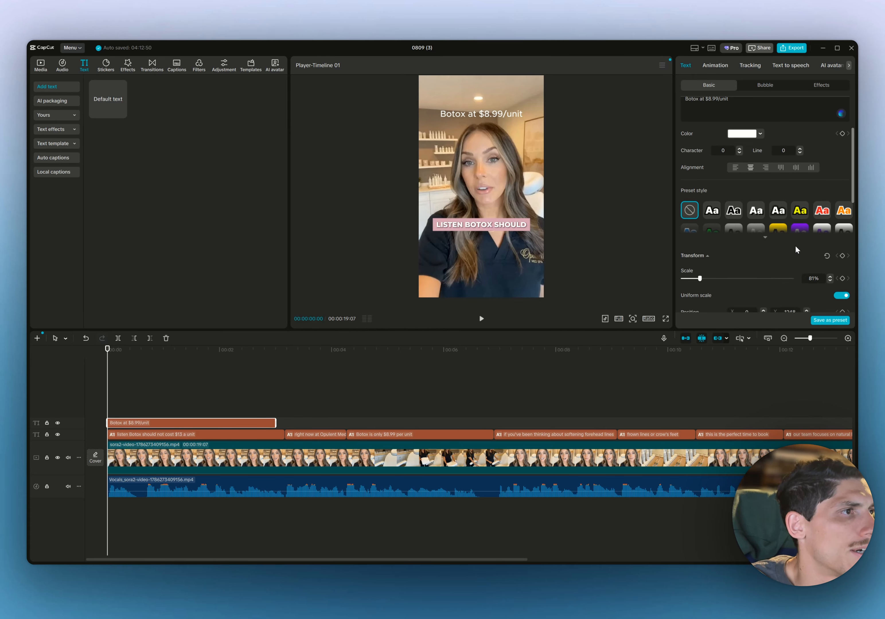
{"action": "scroll", "coordinate": [761, 259], "scroll_direction": "down", "scroll_amount": 1}
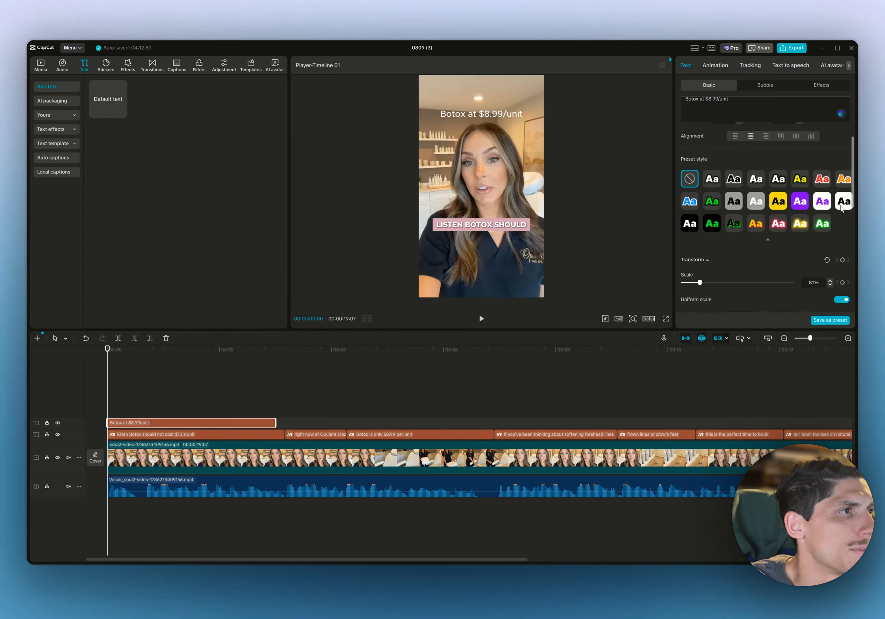
{"action": "left_click", "coordinate": [845, 201]}
{"action": "scroll", "coordinate": [766, 227], "scroll_direction": "down", "scroll_amount": 5}
{"action": "scroll", "coordinate": [738, 234], "scroll_direction": "down", "scroll_amount": 1}
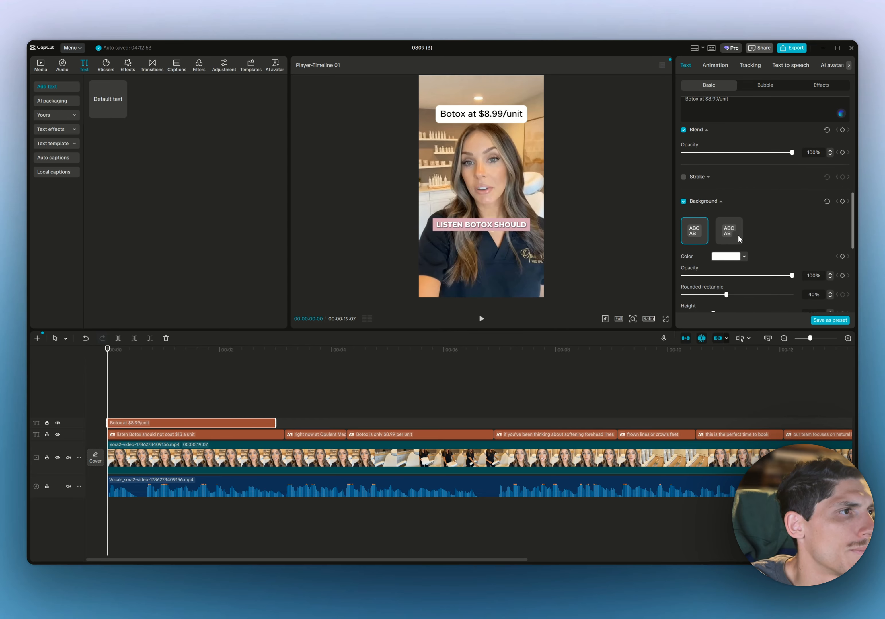
Switch the title's white background to the second background shape
{"action": "scroll", "coordinate": [738, 234], "scroll_direction": "up", "scroll_amount": 6}
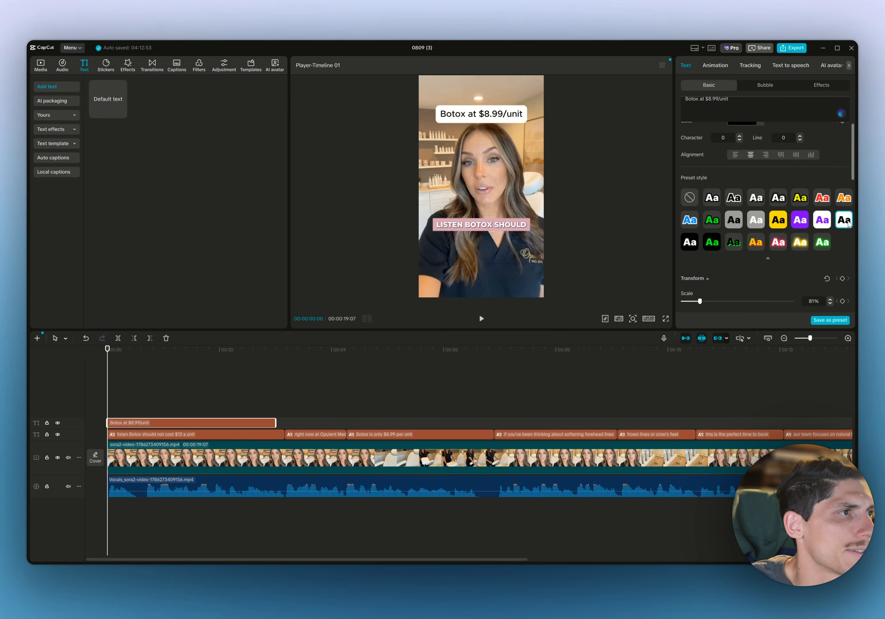
{"action": "scroll", "coordinate": [846, 194], "scroll_direction": "down", "scroll_amount": 2}
{"action": "scroll", "coordinate": [815, 187], "scroll_direction": "down", "scroll_amount": 2}
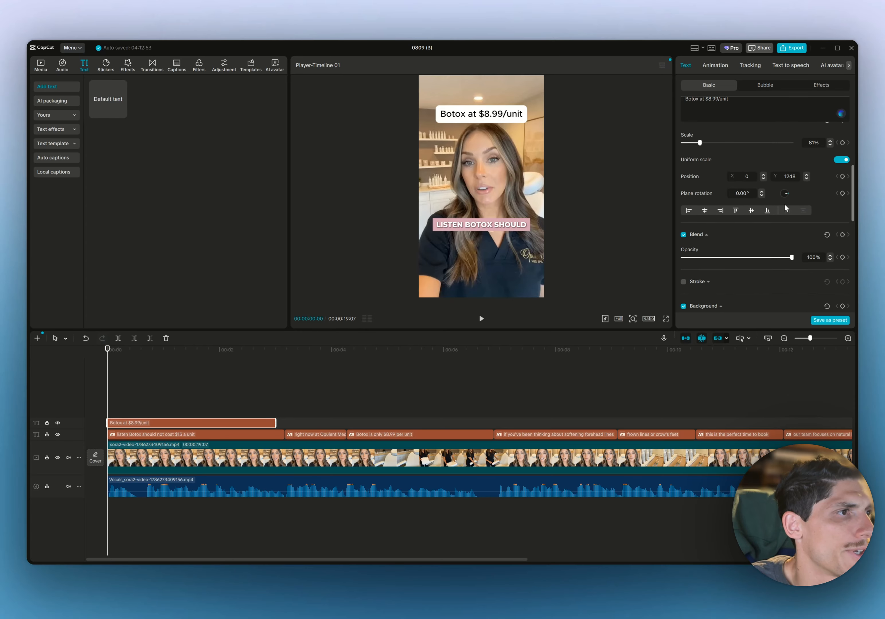
{"action": "scroll", "coordinate": [765, 225], "scroll_direction": "down", "scroll_amount": 3}
{"action": "scroll", "coordinate": [749, 243], "scroll_direction": "up", "scroll_amount": 1}
{"action": "left_click", "coordinate": [724, 256]}
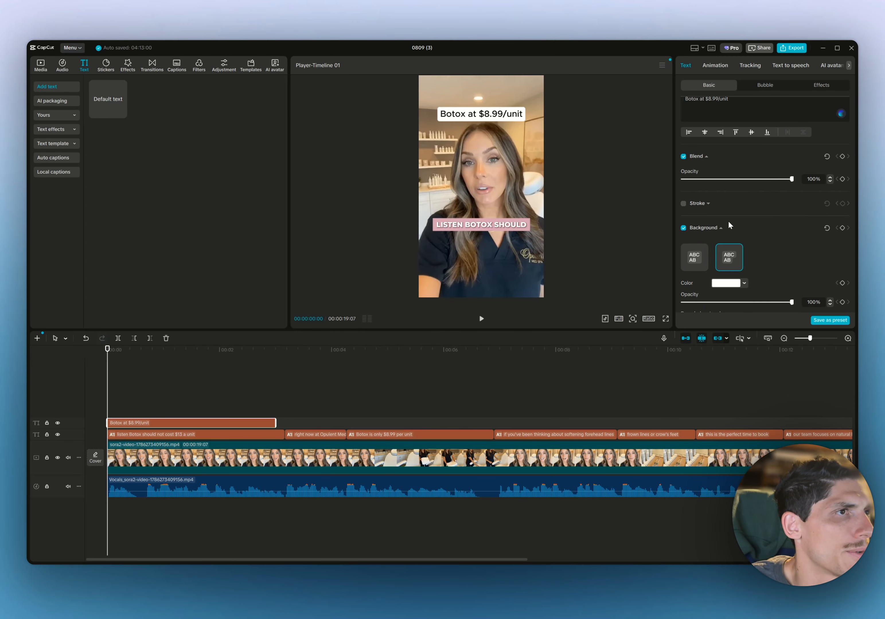
Set the title's font to Montserrat, enlarge the title and move it slightly higher in the frame
{"action": "scroll", "coordinate": [728, 220], "scroll_direction": "up", "scroll_amount": 8}
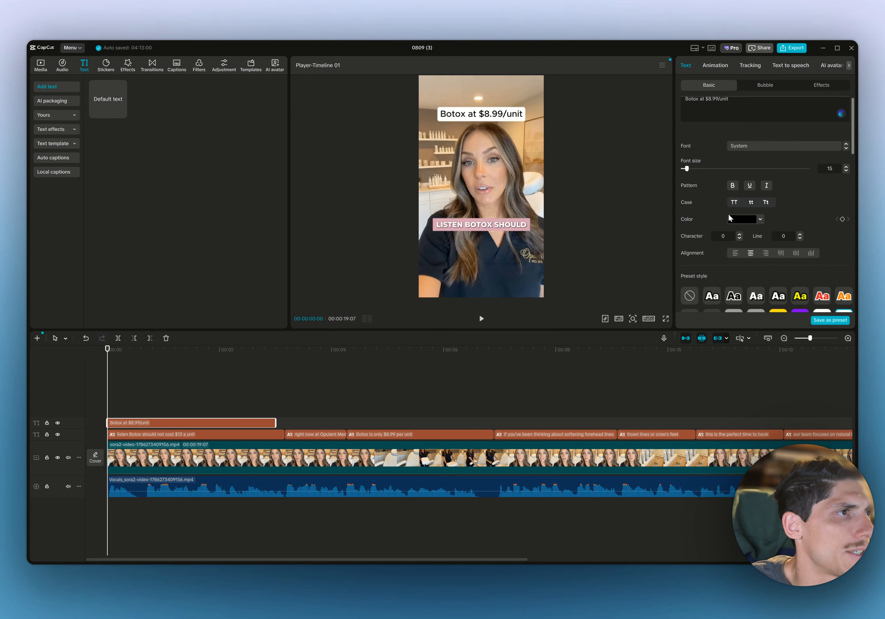
{"action": "scroll", "coordinate": [754, 151], "scroll_direction": "up", "scroll_amount": 1}
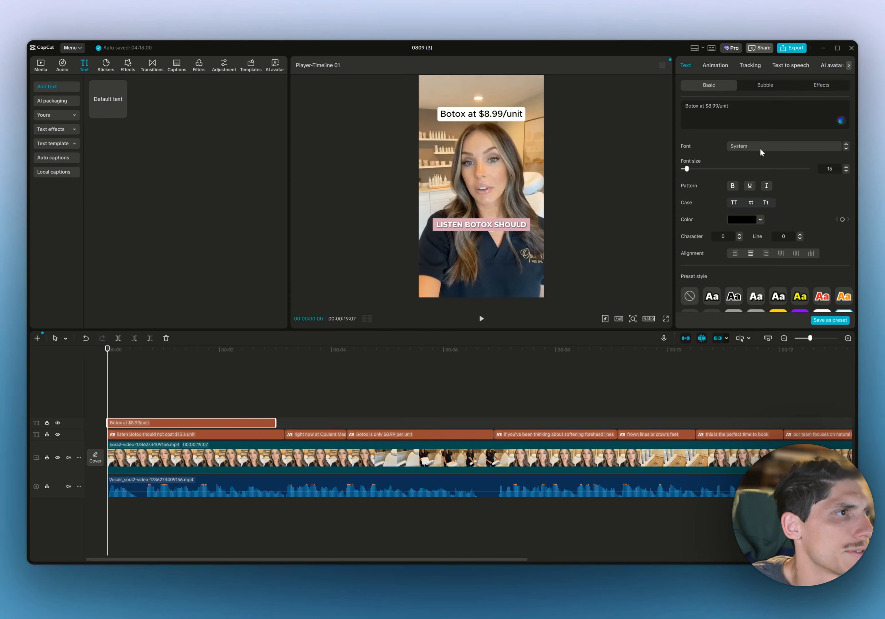
{"action": "left_click", "coordinate": [762, 149]}
{"action": "left_click", "coordinate": [764, 218]}
{"action": "left_click", "coordinate": [647, 178]}
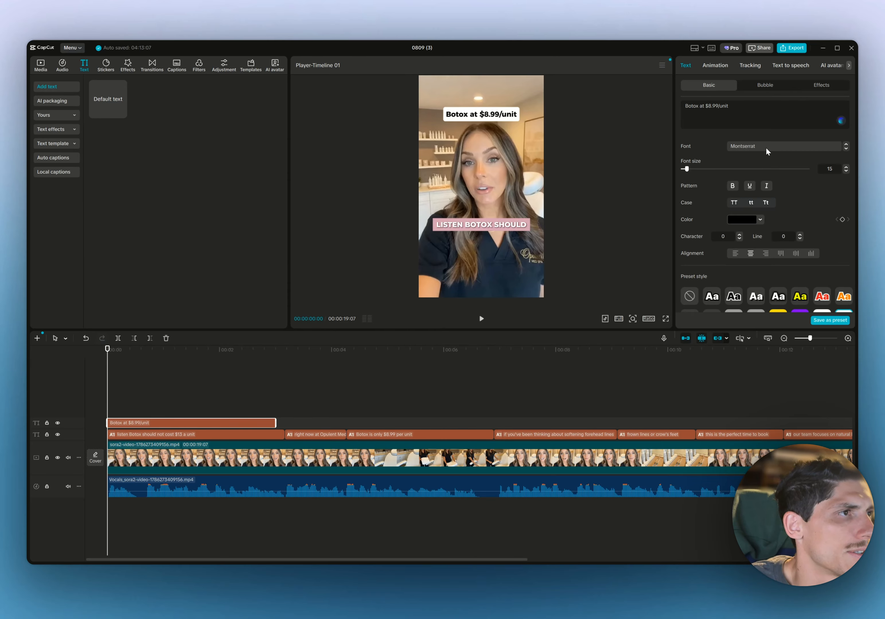
{"action": "scroll", "coordinate": [508, 112], "scroll_direction": "up", "scroll_amount": 5}
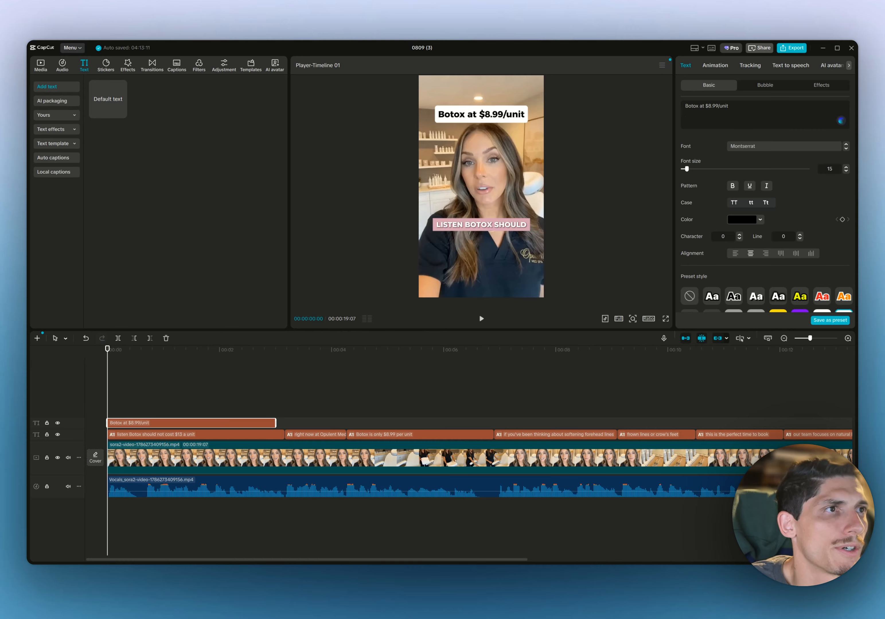
{"action": "left_click_drag", "start_coordinate": [514, 117], "coordinate": [513, 115]}
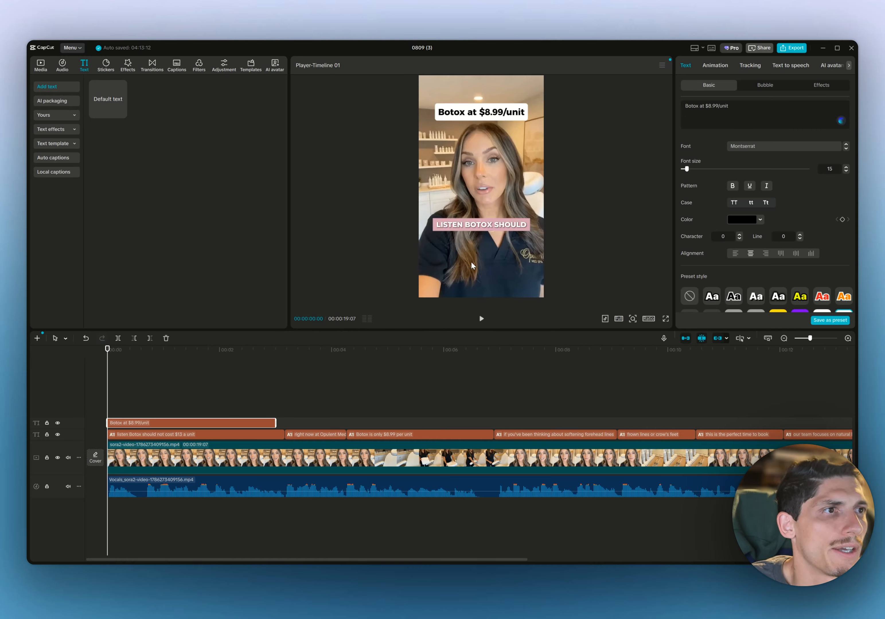
Move all the captions slightly higher to Y -622 and play the opening second of the video to check the placement
{"action": "left_click_drag", "start_coordinate": [484, 231], "coordinate": [483, 228]}
{"action": "left_click", "coordinate": [481, 319]}
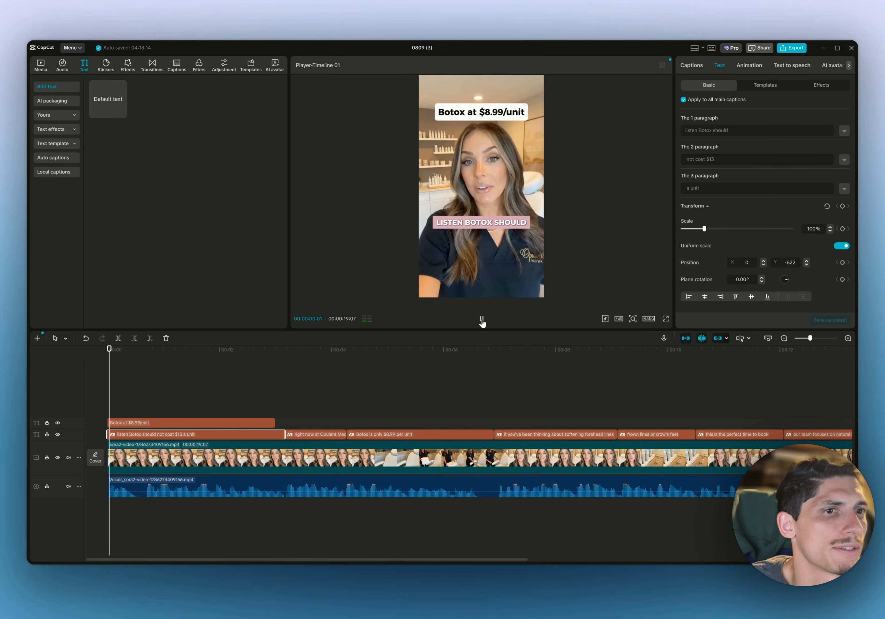
{"action": "left_click", "coordinate": [481, 319]}
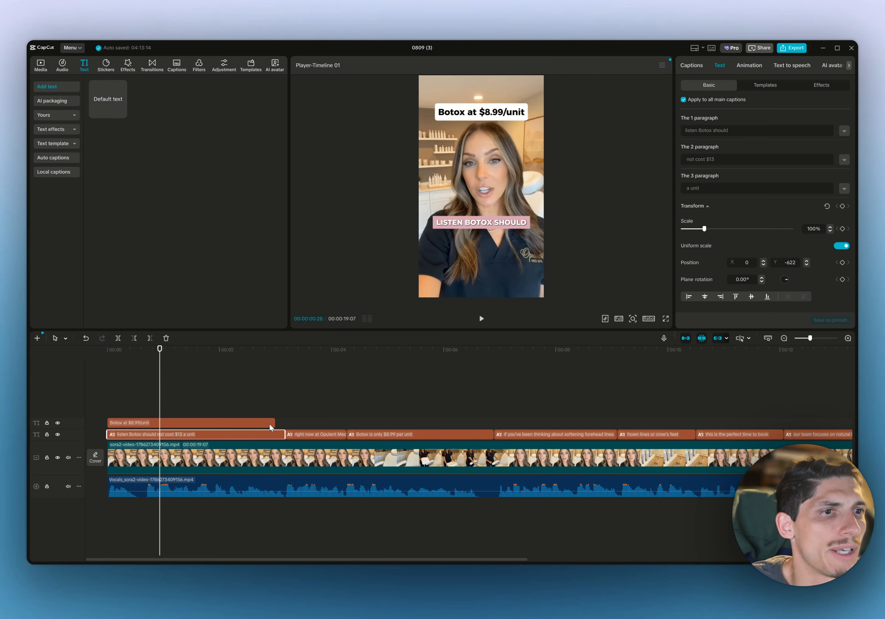
Extend the "Botox at $8.99/unit" title across the rest of the video and check it over the syringe tray shot
{"action": "left_click_drag", "start_coordinate": [270, 425], "coordinate": [655, 422]}
{"action": "left_click_drag", "start_coordinate": [499, 356], "coordinate": [677, 377]}
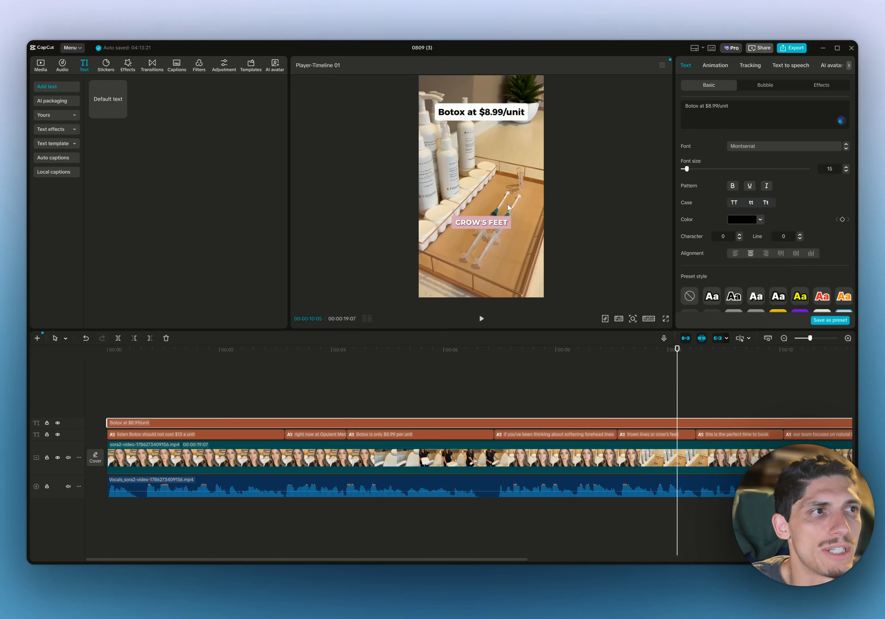
{"action": "left_click", "coordinate": [640, 354]}
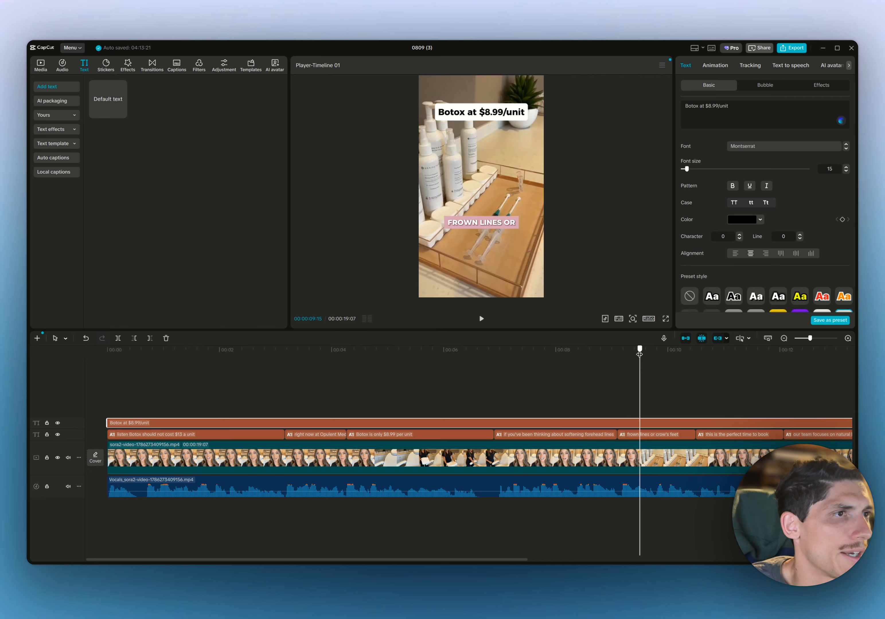
{"action": "left_click_drag", "start_coordinate": [639, 354], "coordinate": [638, 355]}
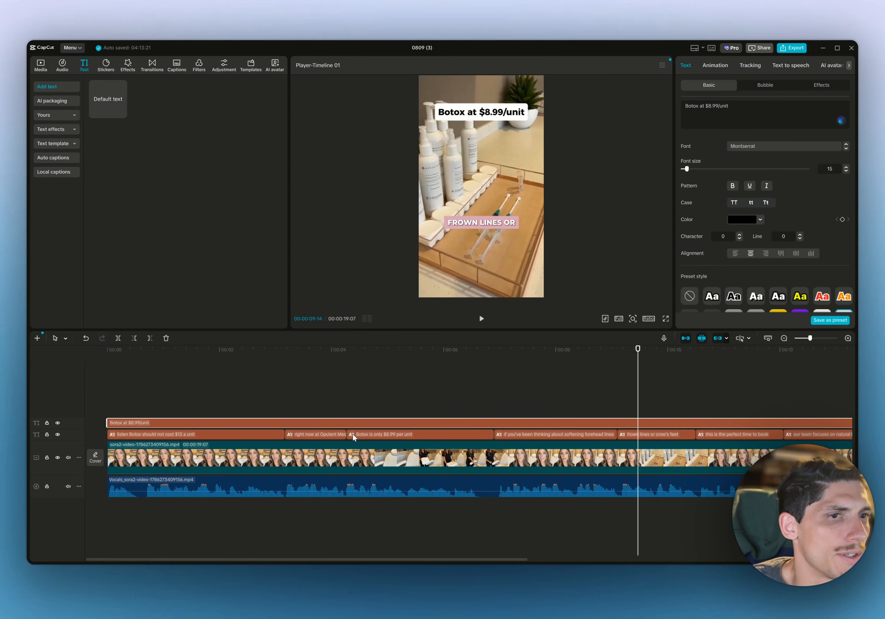
Hide the title and caption tracks and examine the footage around the syringe tray shot without text
{"action": "left_click", "coordinate": [57, 423]}
{"action": "left_click", "coordinate": [58, 434]}
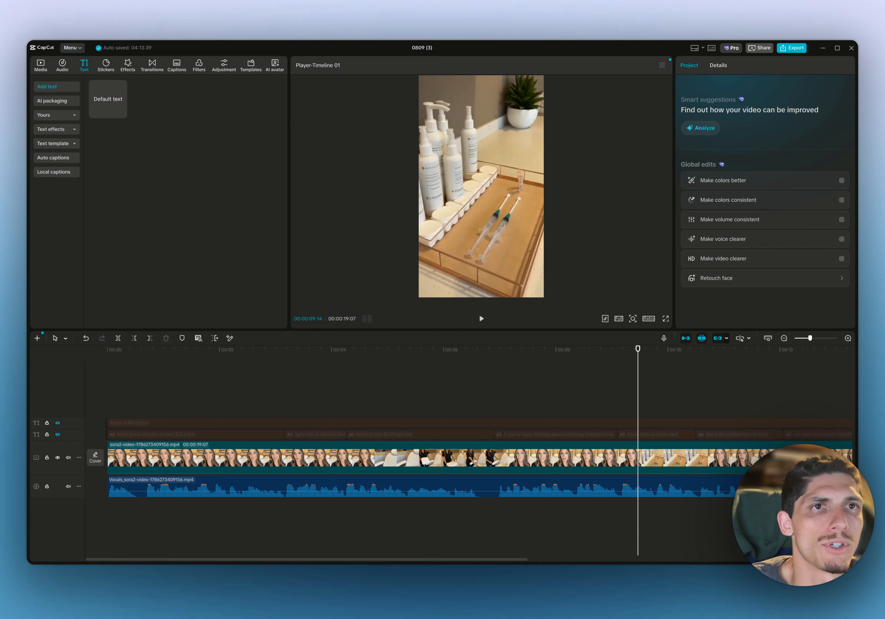
{"action": "left_click_drag", "start_coordinate": [498, 359], "coordinate": [494, 358]}
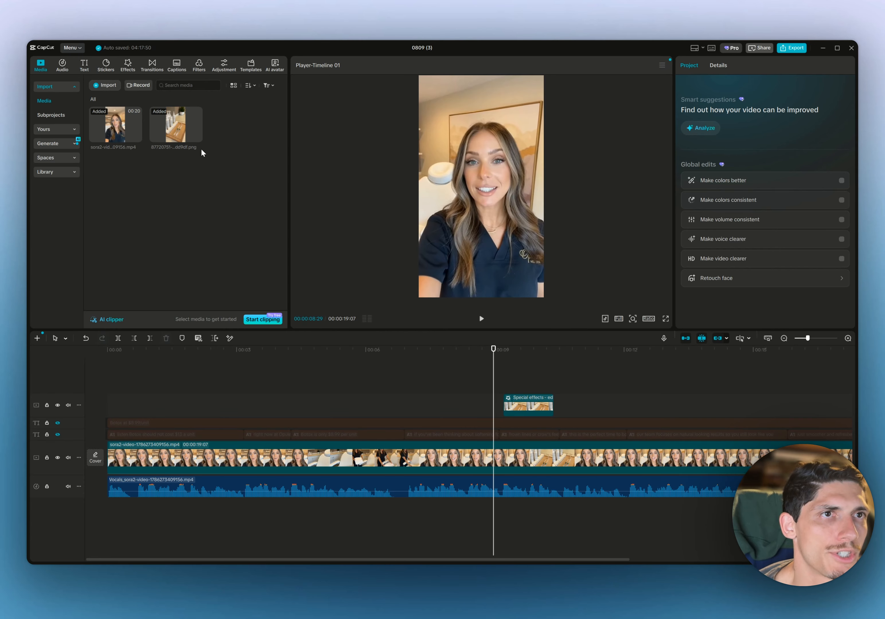
Preview the syringe tray image and the opening of the original Sora 2 video from the project media
{"action": "left_click", "coordinate": [175, 128]}
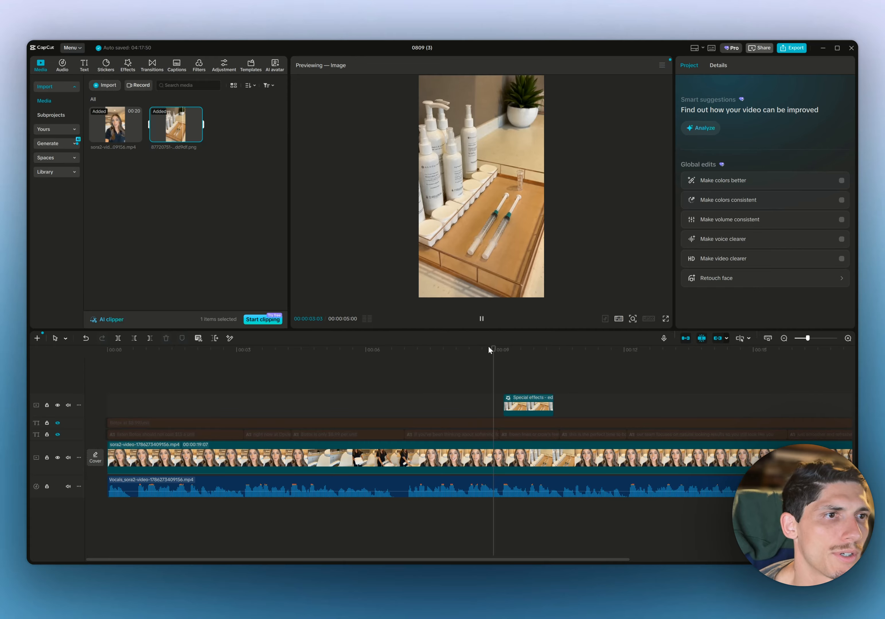
{"action": "left_click", "coordinate": [482, 319]}
{"action": "left_click", "coordinate": [115, 139]}
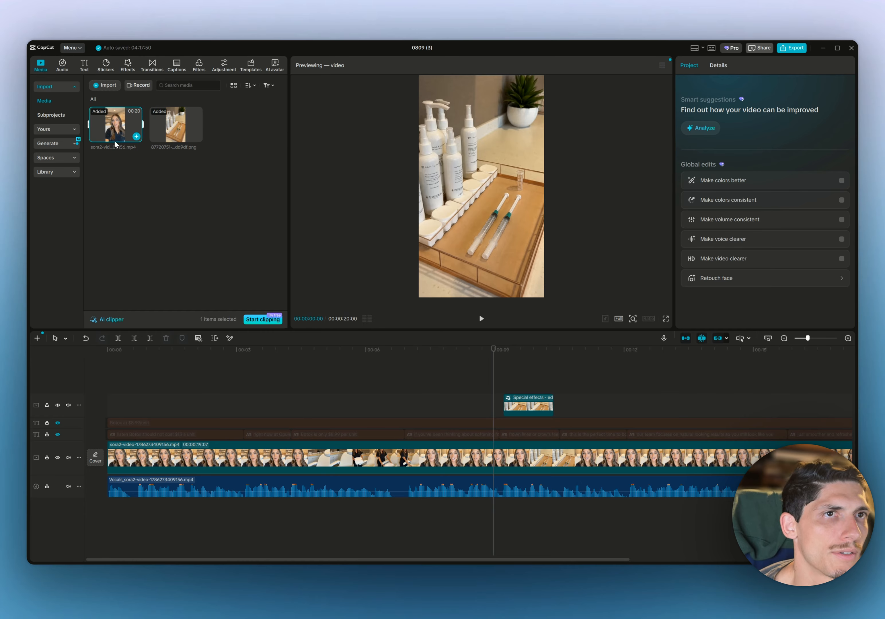
{"action": "left_click", "coordinate": [481, 318]}
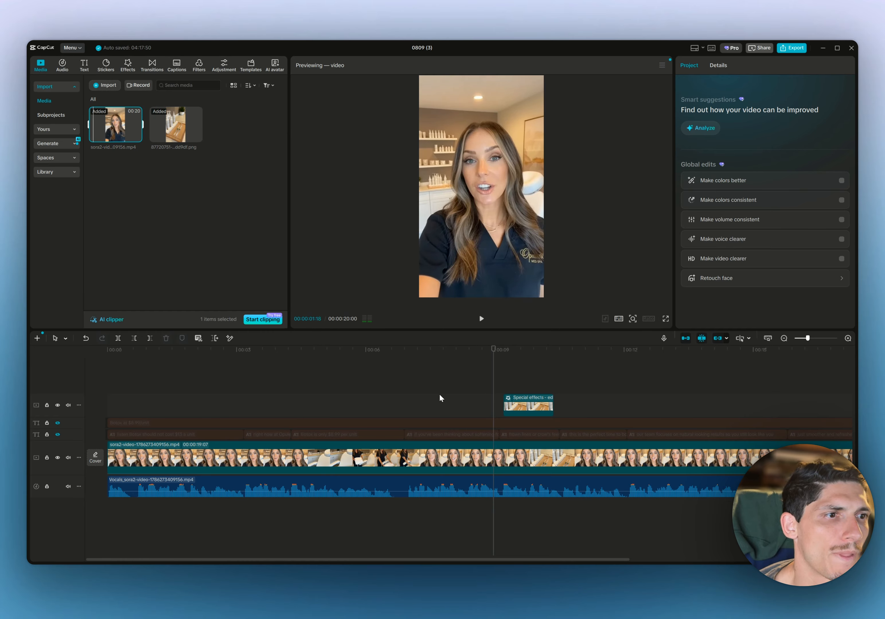
Display the zoom video effects and examine the syringe tray shot under the overlay clip through to its end
{"action": "left_click", "coordinate": [413, 457]}
{"action": "left_click_drag", "start_coordinate": [492, 355], "coordinate": [523, 358]}
{"action": "left_click", "coordinate": [128, 65]}
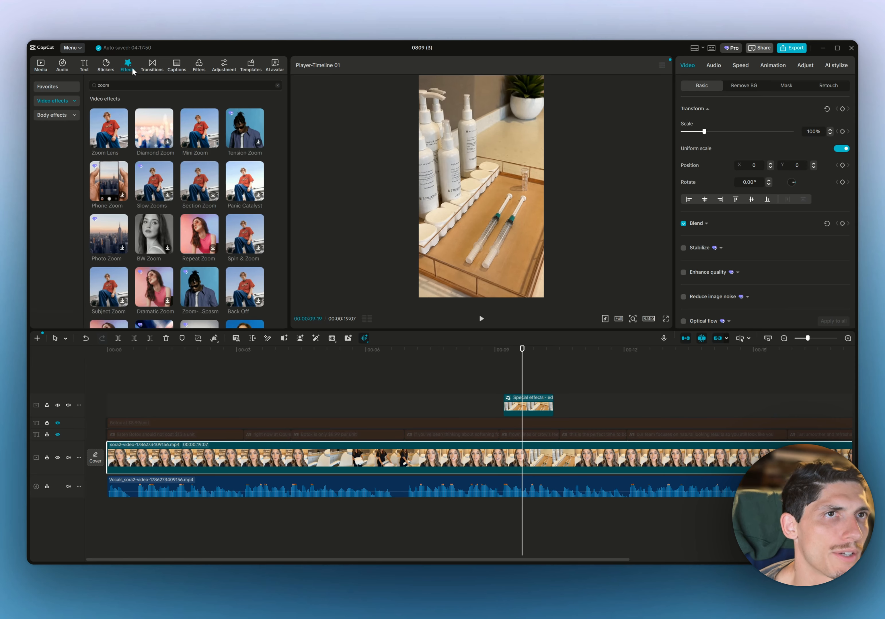
{"action": "left_click_drag", "start_coordinate": [511, 350], "coordinate": [551, 365]}
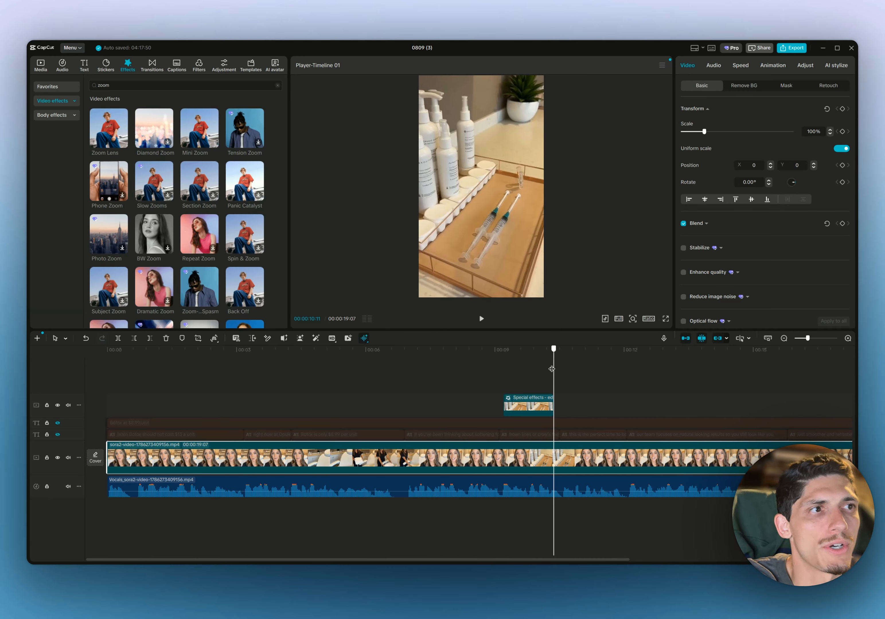
{"action": "mouse_move", "coordinate": [551, 369]}
{"action": "left_mouse_down"}
{"action": "mouse_move", "coordinate": [539, 352]}
{"action": "mouse_move", "coordinate": [556, 357]}
{"action": "left_mouse_up"}
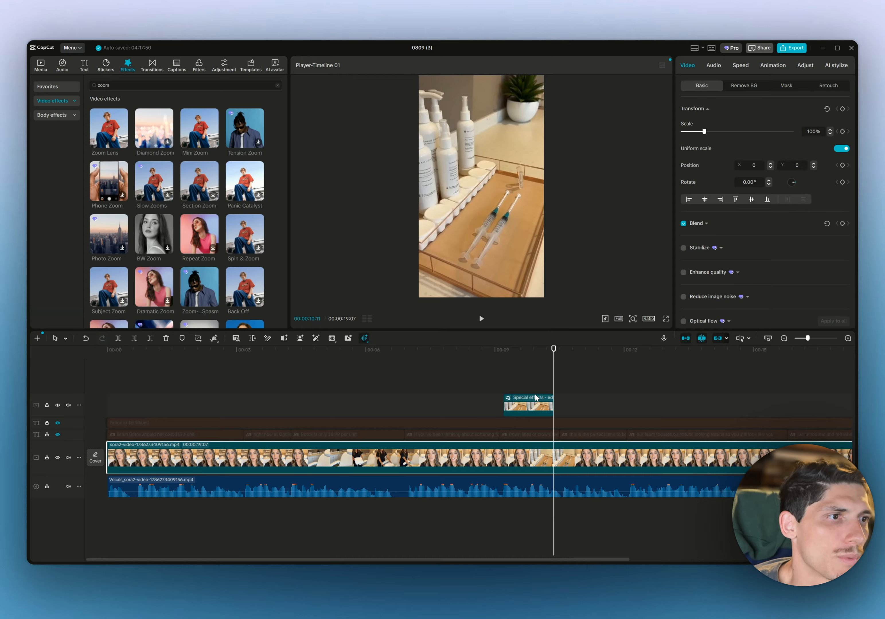
Delete the special effects overlay clip above the syringe tray shot and check the original footage underneath
{"action": "left_click", "coordinate": [530, 405]}
{"action": "key", "text": "Delete"}
{"action": "left_click", "coordinate": [530, 355]}
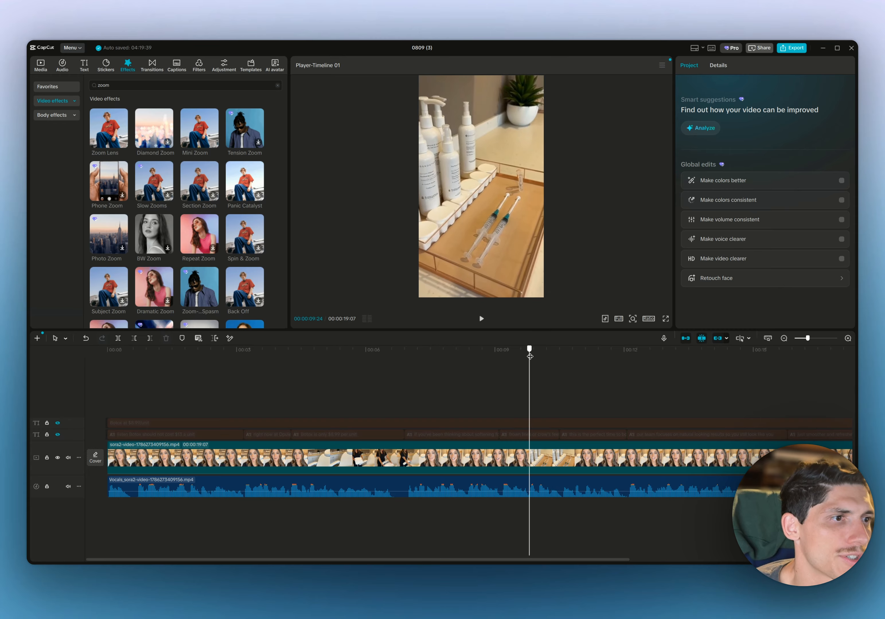
{"action": "left_click_drag", "start_coordinate": [530, 356], "coordinate": [436, 397]}
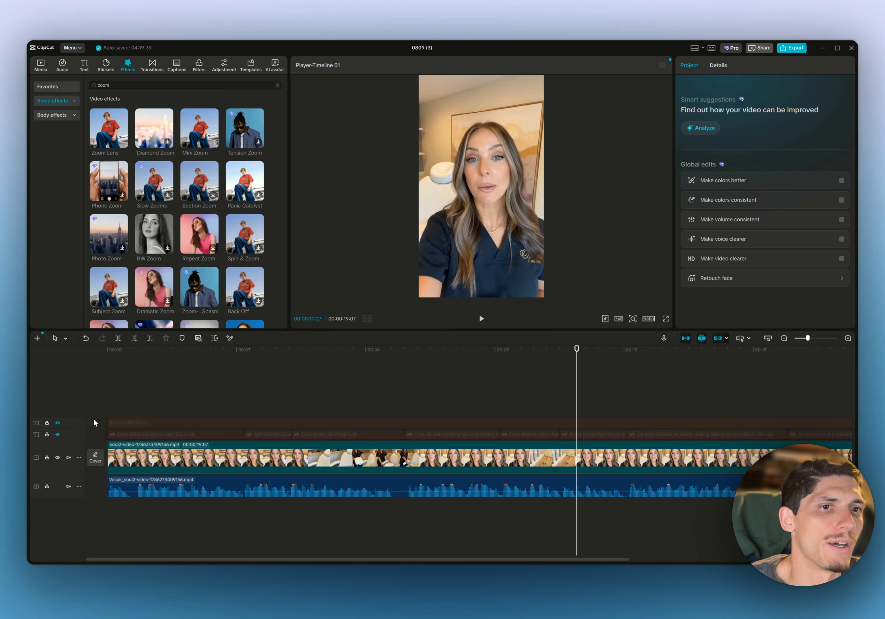
Show the title and caption tracks again and scrub back through the video
{"action": "left_click", "coordinate": [58, 423]}
{"action": "left_click", "coordinate": [58, 435]}
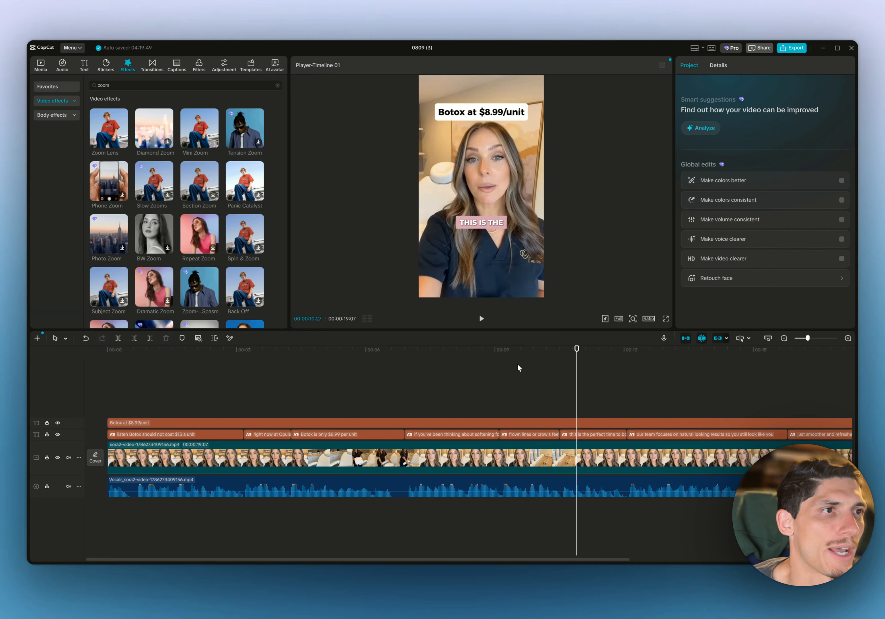
{"action": "left_click_drag", "start_coordinate": [396, 370], "coordinate": [42, 371]}
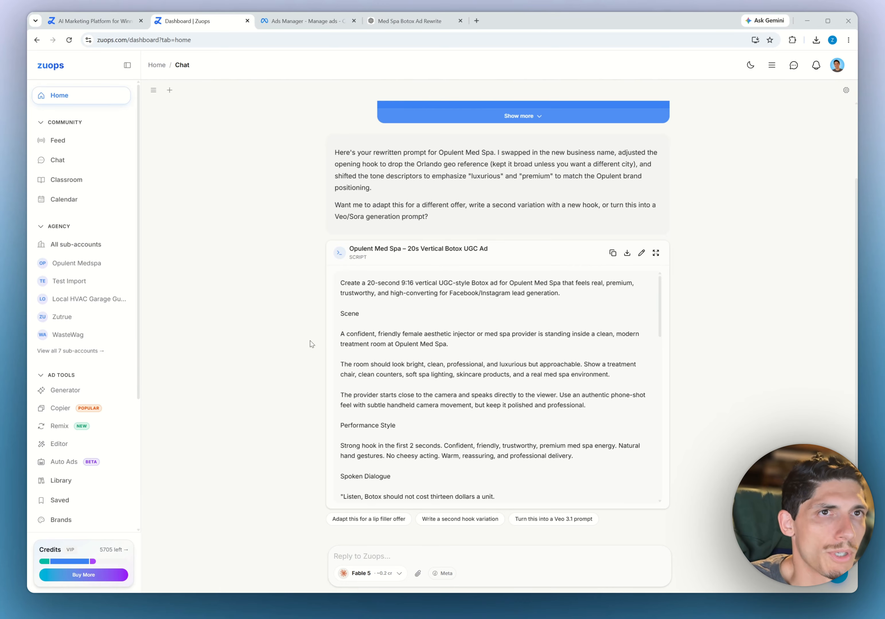
In the Zuops chat, read through the Botox script and send "I want to mention Tampa in the spoken dialogue and improve the hook a bit"
{"action": "scroll", "coordinate": [433, 361], "scroll_direction": "down", "scroll_amount": 10}
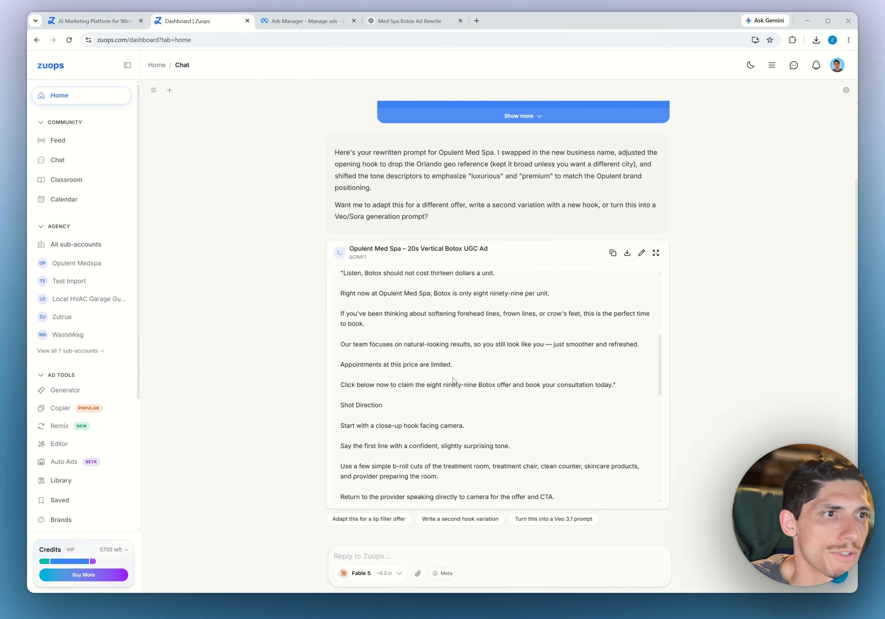
{"action": "scroll", "coordinate": [327, 442], "scroll_direction": "down", "scroll_amount": 4}
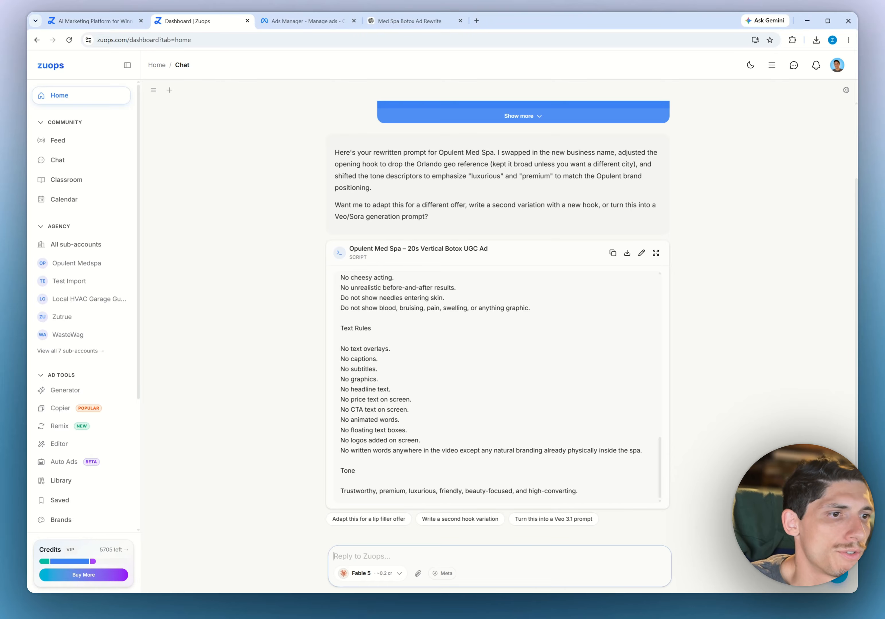
{"action": "type", "text": "I"}
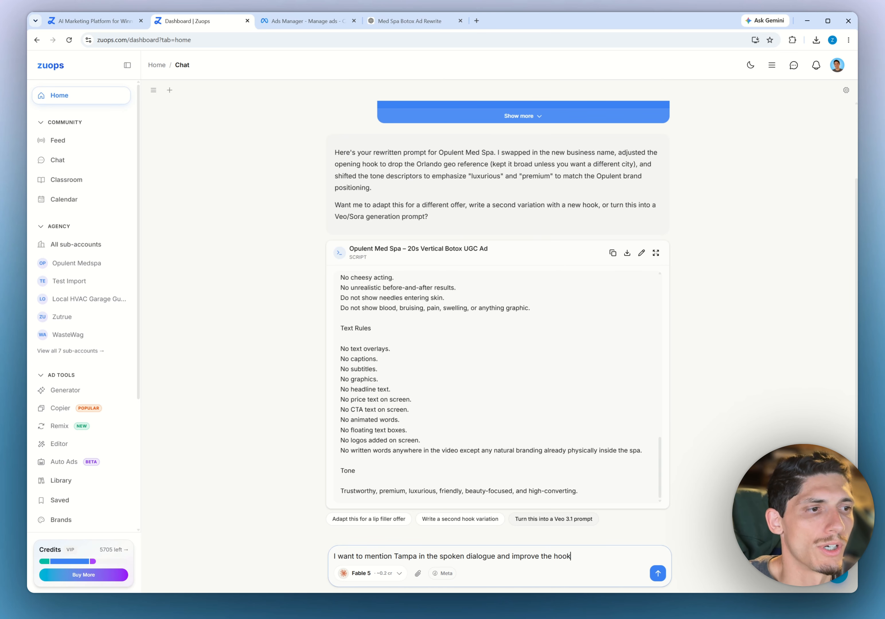
{"action": "type", "text": "it"}
{"action": "key", "text": "Return"}
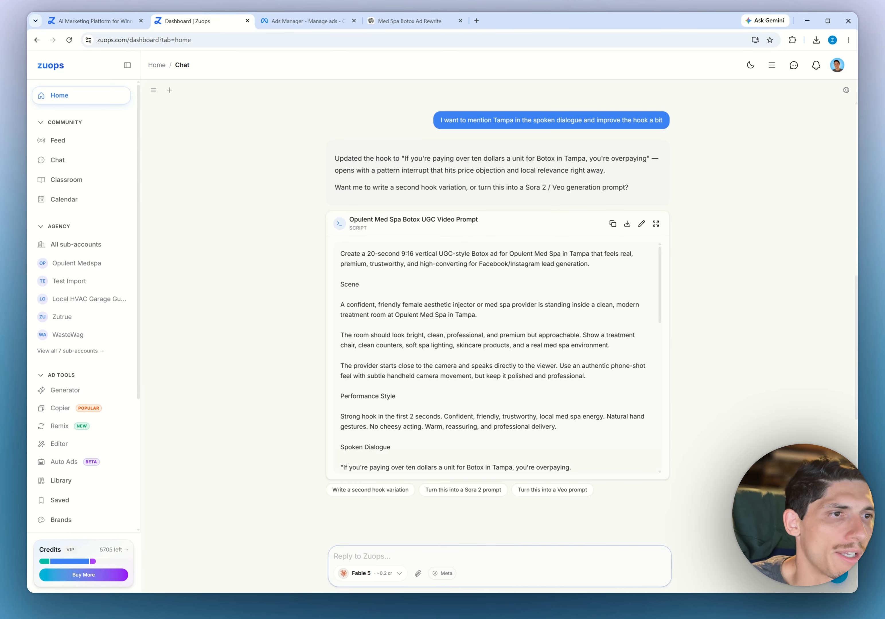
Review the rewritten script's spoken dialogue and reply "you didn't improve the hook change it"
{"action": "scroll", "coordinate": [406, 360], "scroll_direction": "down", "scroll_amount": 9}
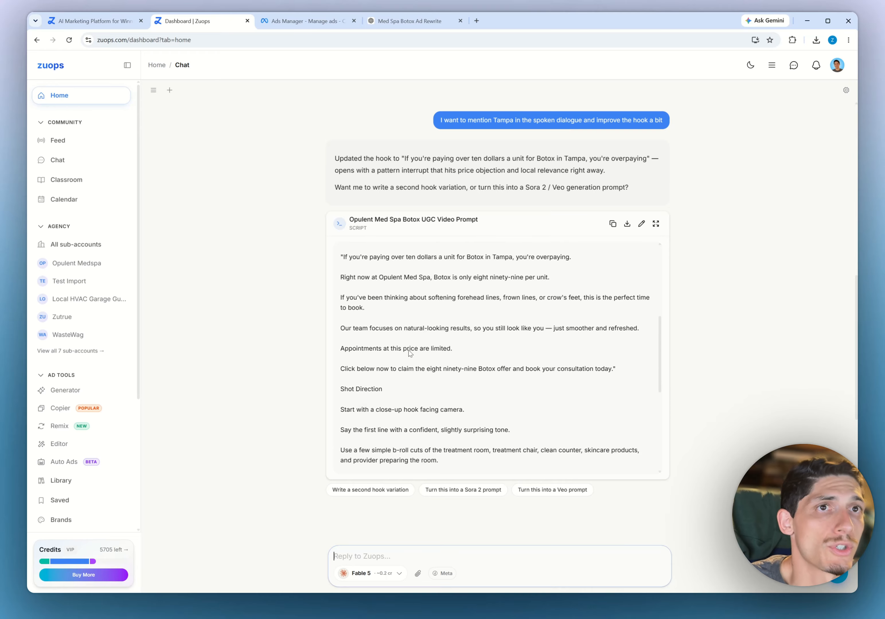
{"action": "scroll", "coordinate": [405, 360], "scroll_direction": "down", "scroll_amount": 2}
{"action": "scroll", "coordinate": [406, 360], "scroll_direction": "up", "scroll_amount": 7}
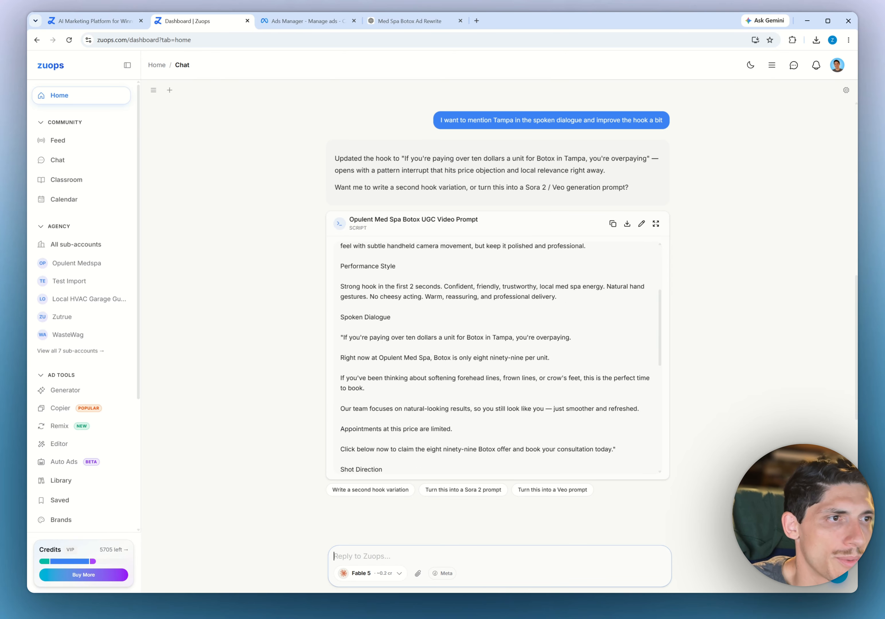
{"action": "type", "text": "you diidn't improve the hook c"}
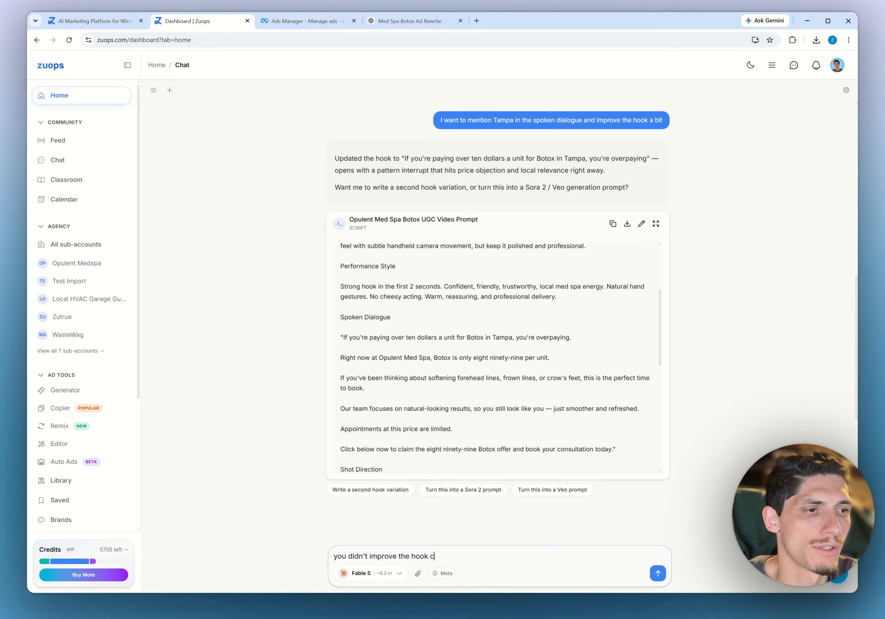
{"action": "type", "text": "e it"}
{"action": "key", "text": "Return"}
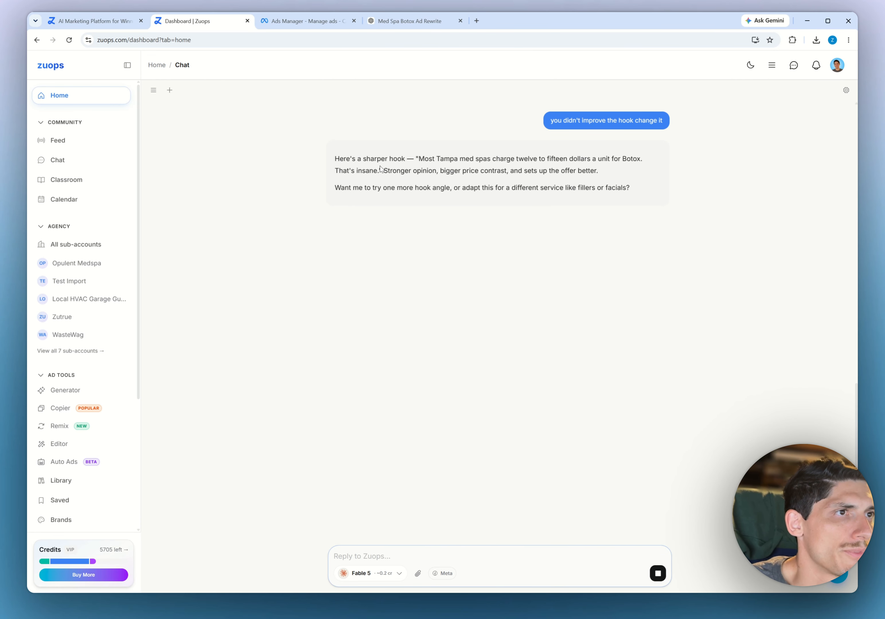
Read the proposed Tampa hook and write the reply "yes do that one rewrite it all"
{"action": "left_click_drag", "start_coordinate": [415, 159], "coordinate": [496, 173]}
{"action": "left_click", "coordinate": [493, 178]}
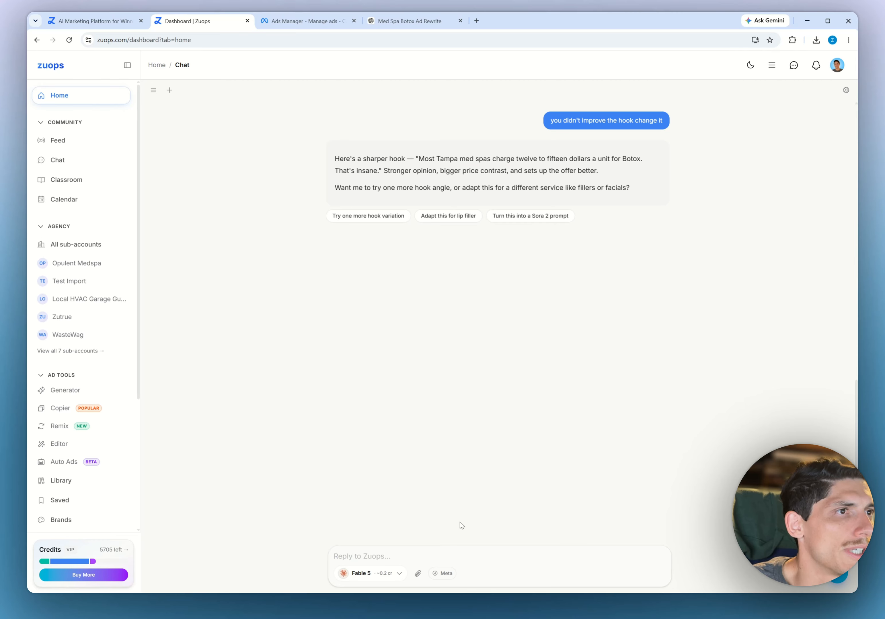
{"action": "type", "text": "yes do that one rewrite it all"}
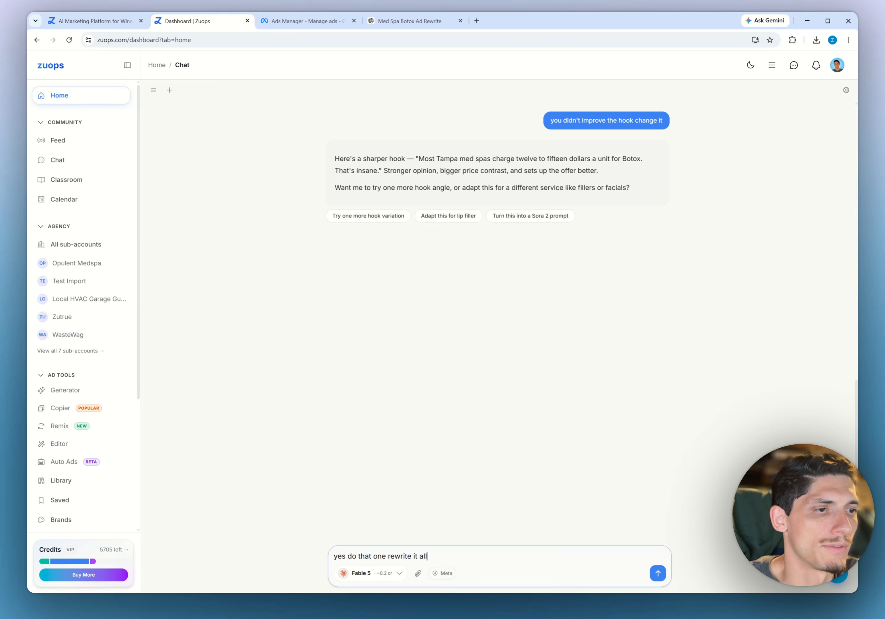
Send the request to rewrite the whole script with the new hook, then copy the rewritten 20s Botox UGC video prompt
{"action": "key", "text": "Return"}
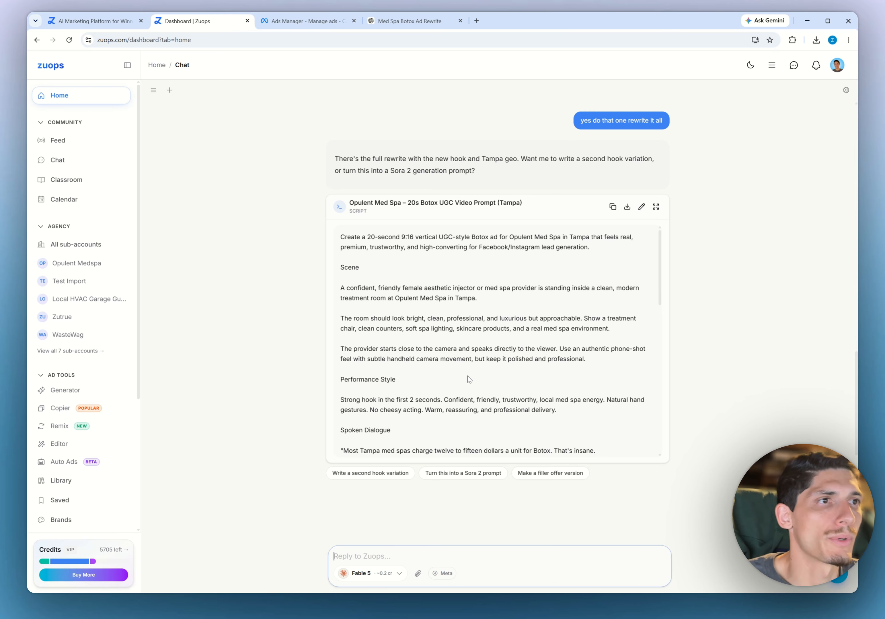
{"action": "scroll", "coordinate": [469, 380], "scroll_direction": "down", "scroll_amount": 15}
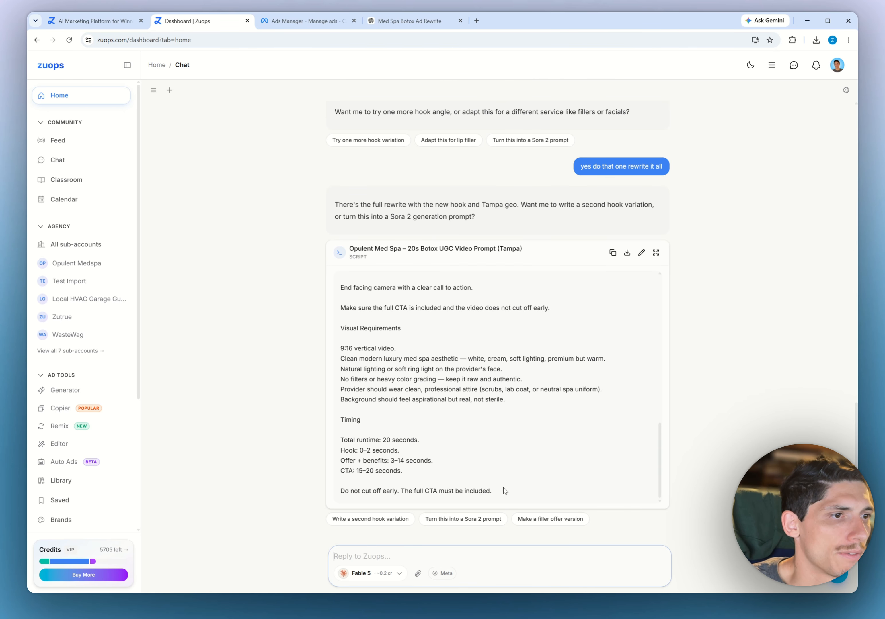
{"action": "left_click", "coordinate": [612, 253]}
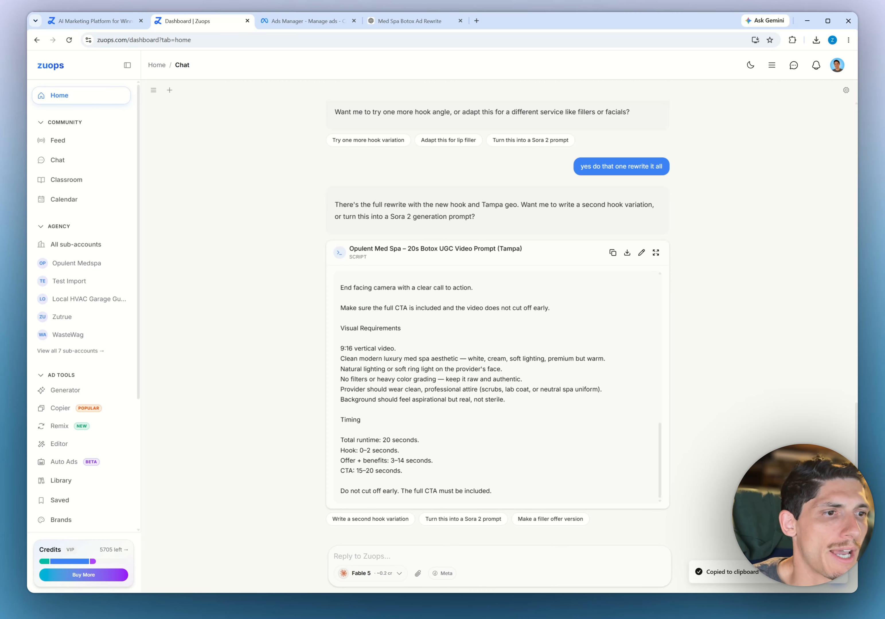
{"action": "left_click", "coordinate": [410, 554]}
{"action": "type", "text": "rewrite the entire"}
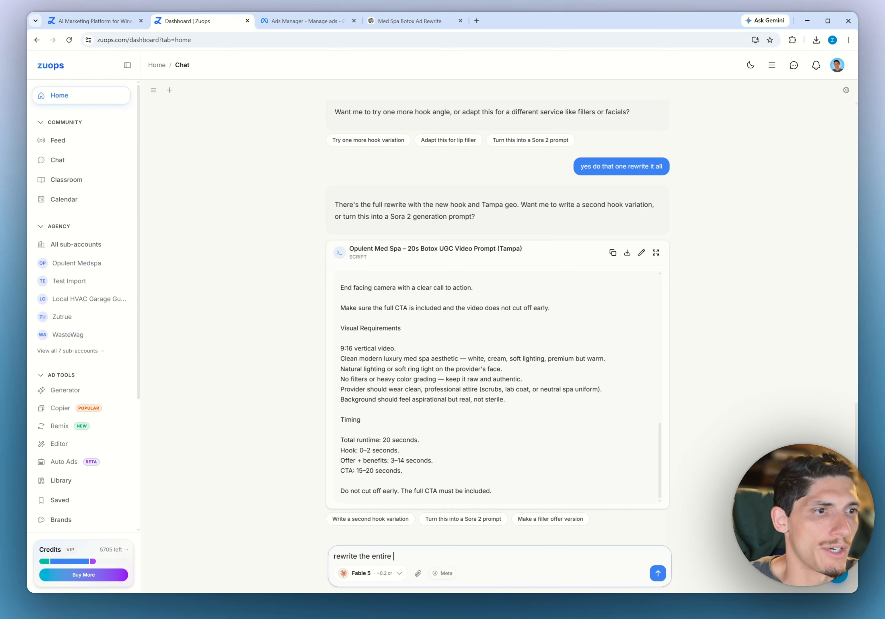
{"action": "key", "text": "BackSpace"}
{"action": "key", "text": "BackSpace"}
{"action": "key", "text": "BackSpace"}
{"action": "key", "text": "BackSpace"}
{"action": "type", "text": "prompt again and just add no background music"}
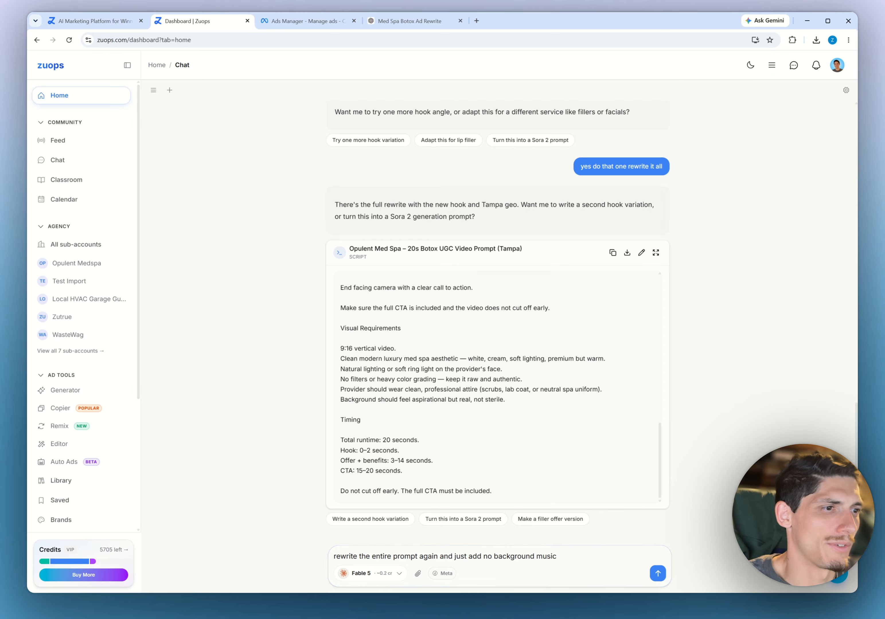
{"action": "left_click_drag", "start_coordinate": [561, 557], "coordinate": [235, 534]}
{"action": "key", "text": "BackSpace"}
Copy the rewritten Botox video prompt and put it into the Video Prompt of the Sora 2 AI model
{"action": "left_click", "coordinate": [612, 253]}
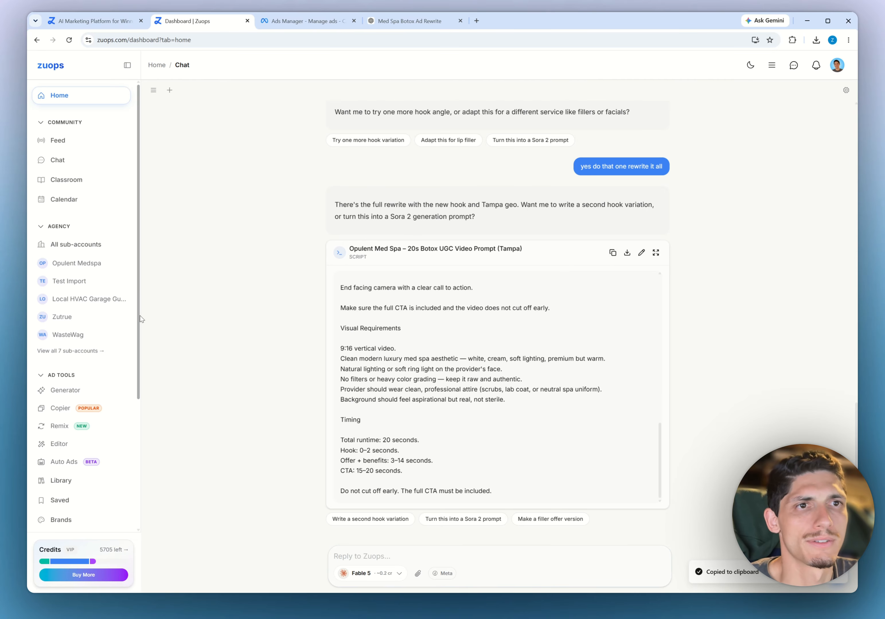
{"action": "scroll", "coordinate": [72, 385], "scroll_direction": "down", "scroll_amount": 4}
{"action": "scroll", "coordinate": [71, 388], "scroll_direction": "down", "scroll_amount": 1}
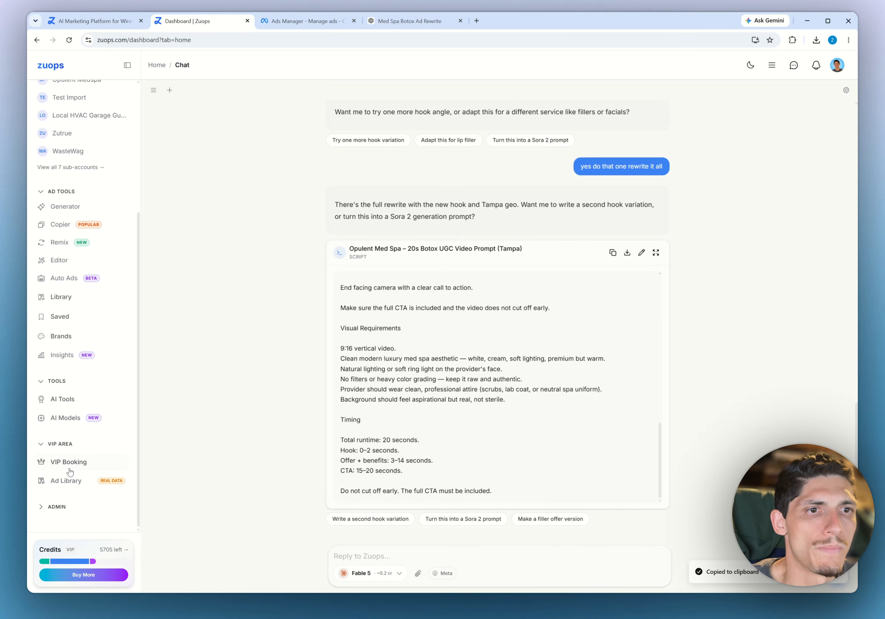
{"action": "left_click", "coordinate": [77, 415]}
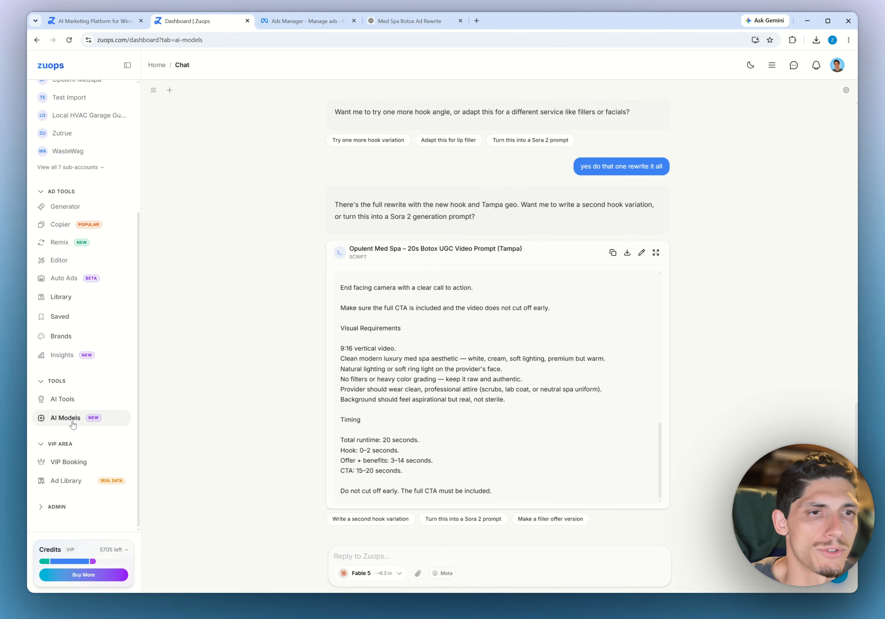
{"action": "left_click", "coordinate": [201, 268]}
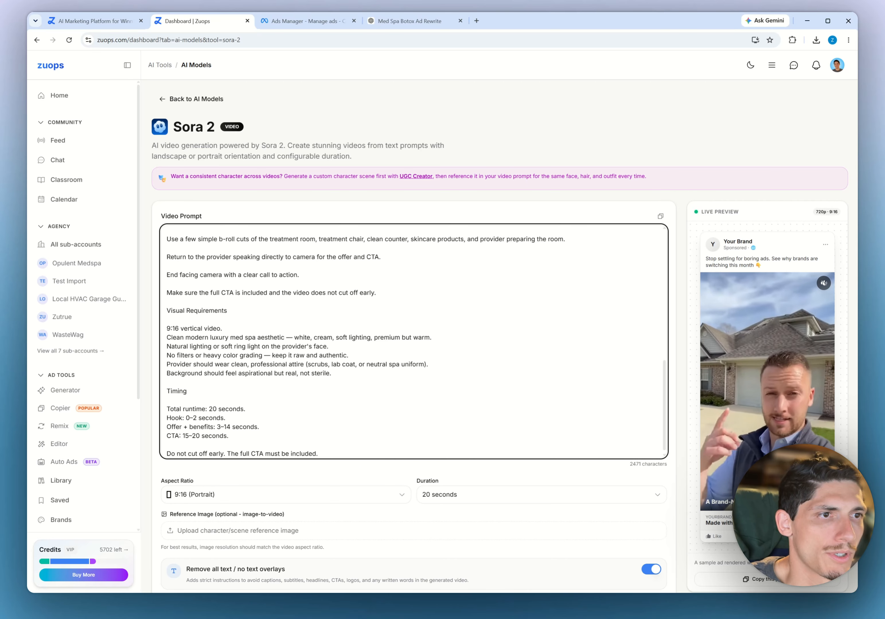
Add the line "DO NOT ADD BACKGROUND MUSIC" to the video prompt between the Visual Requirements and Timing sections
{"action": "left_click", "coordinate": [332, 374]}
{"action": "key", "text": "Return"}
{"action": "key", "text": "Return"}
{"action": "type", "text": "DO NOT H"}
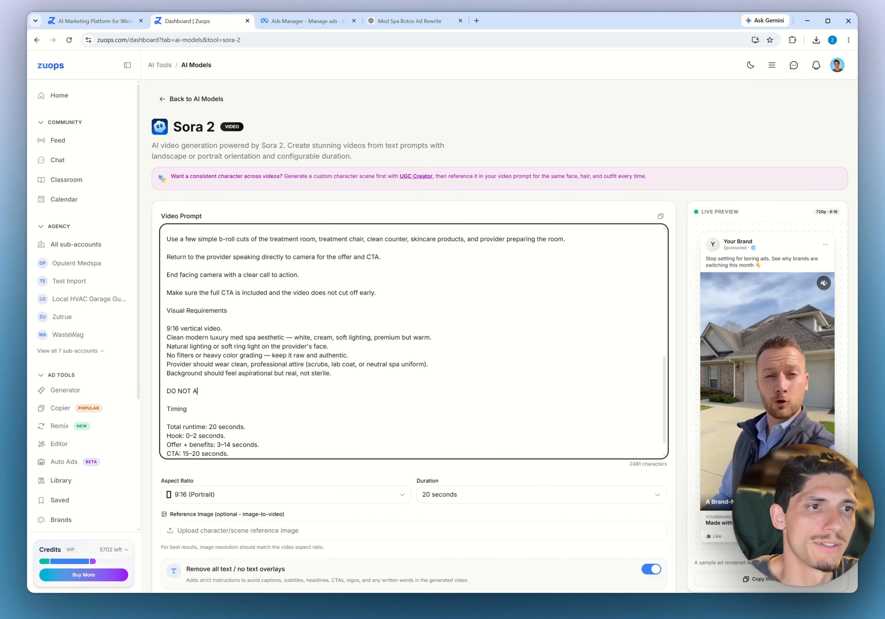
{"action": "key", "text": "BackSpace"}
{"action": "type", "text": "ADD BACKGROUND MUSIC"}
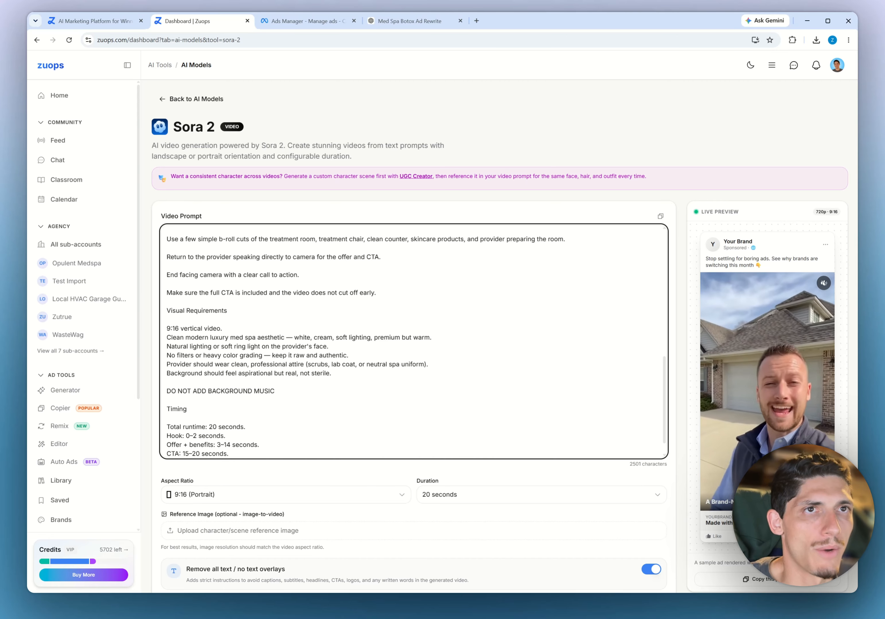
Turn off the option that removes all text and text overlays for the Sora 2 video
{"action": "scroll", "coordinate": [437, 414], "scroll_direction": "down", "scroll_amount": 12}
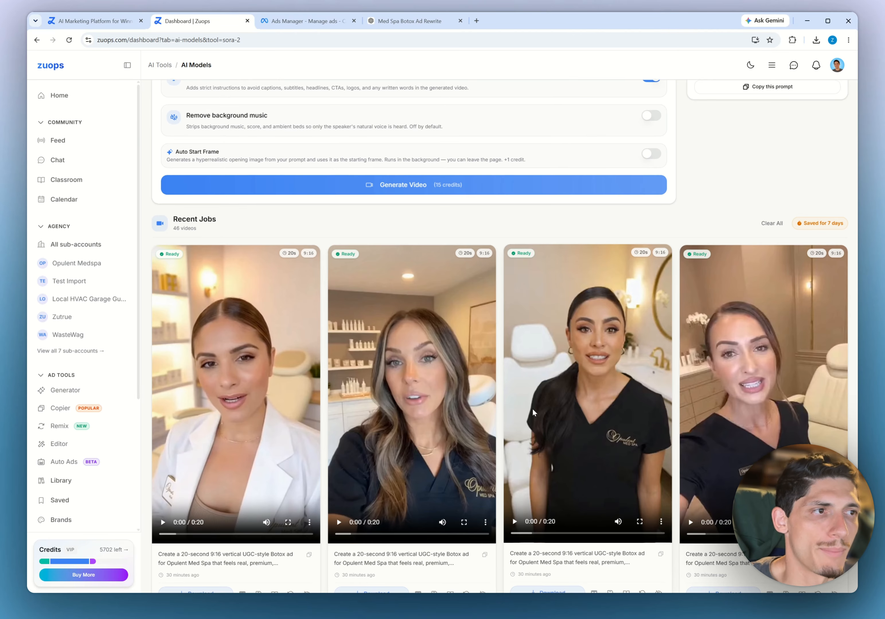
{"action": "scroll", "coordinate": [533, 408], "scroll_direction": "down", "scroll_amount": 8}
{"action": "scroll", "coordinate": [501, 394], "scroll_direction": "up", "scroll_amount": 15}
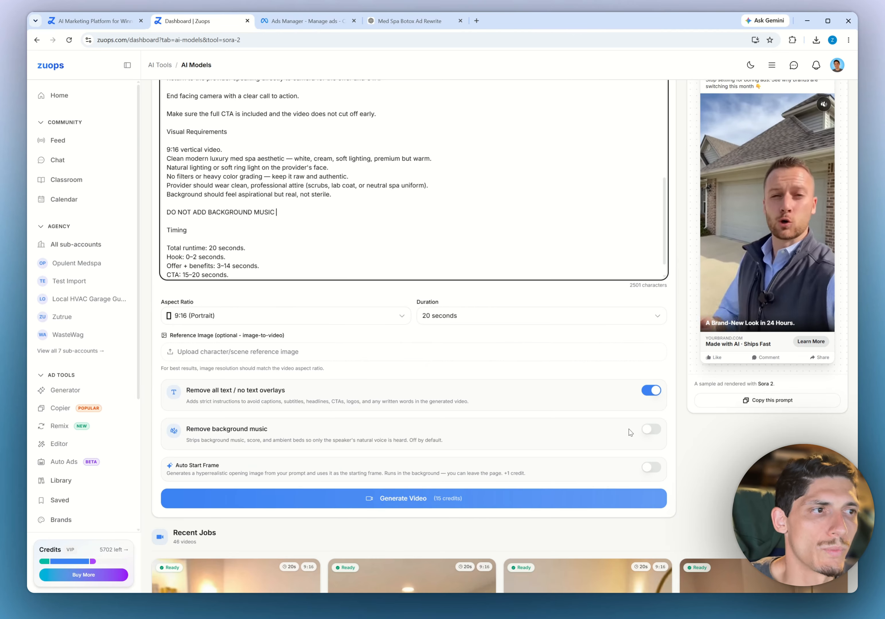
{"action": "left_click", "coordinate": [652, 393]}
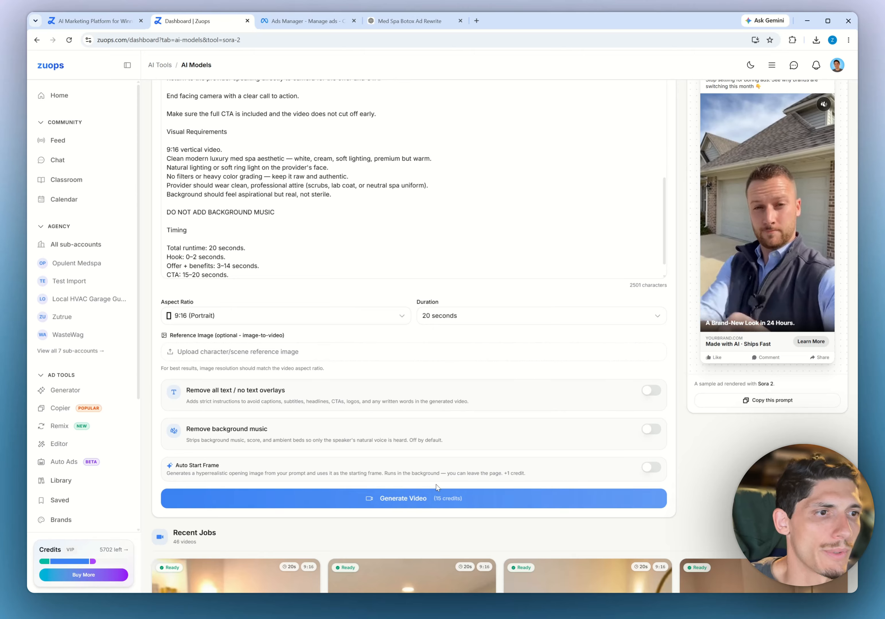
Generate several 20-second 9:16 portrait videos from the Botox prompt
{"action": "scroll", "coordinate": [435, 485], "scroll_direction": "down", "scroll_amount": 3}
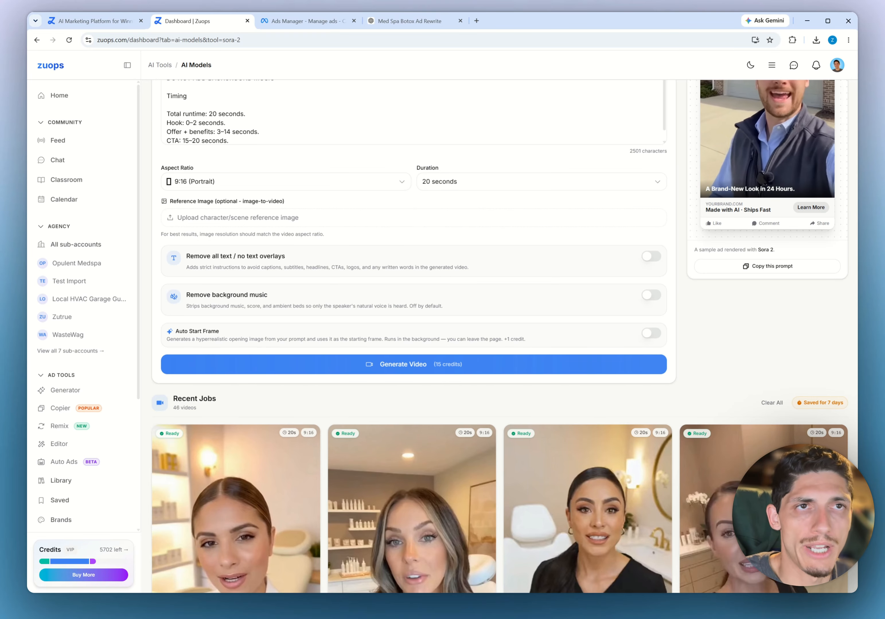
{"action": "scroll", "coordinate": [677, 302], "scroll_direction": "up", "scroll_amount": 4}
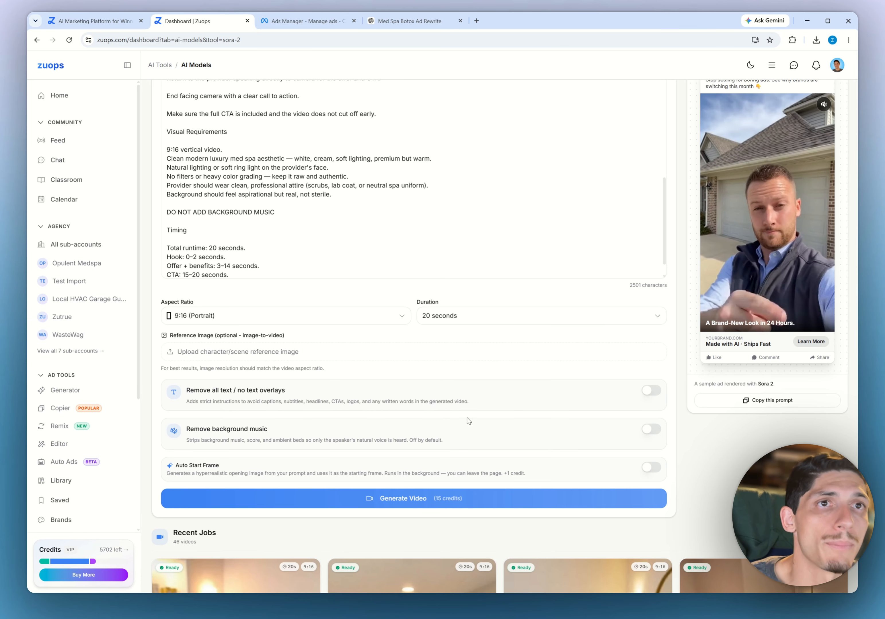
{"action": "scroll", "coordinate": [395, 408], "scroll_direction": "down", "scroll_amount": 3}
{"action": "left_click", "coordinate": [395, 407]}
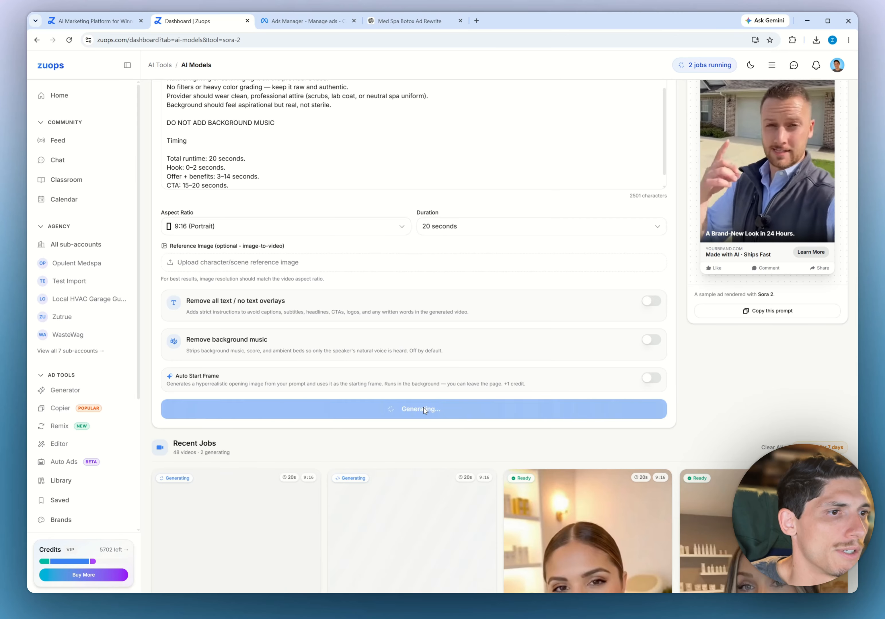
{"action": "scroll", "coordinate": [421, 411], "scroll_direction": "down", "scroll_amount": 3}
{"action": "left_click", "coordinate": [440, 281]}
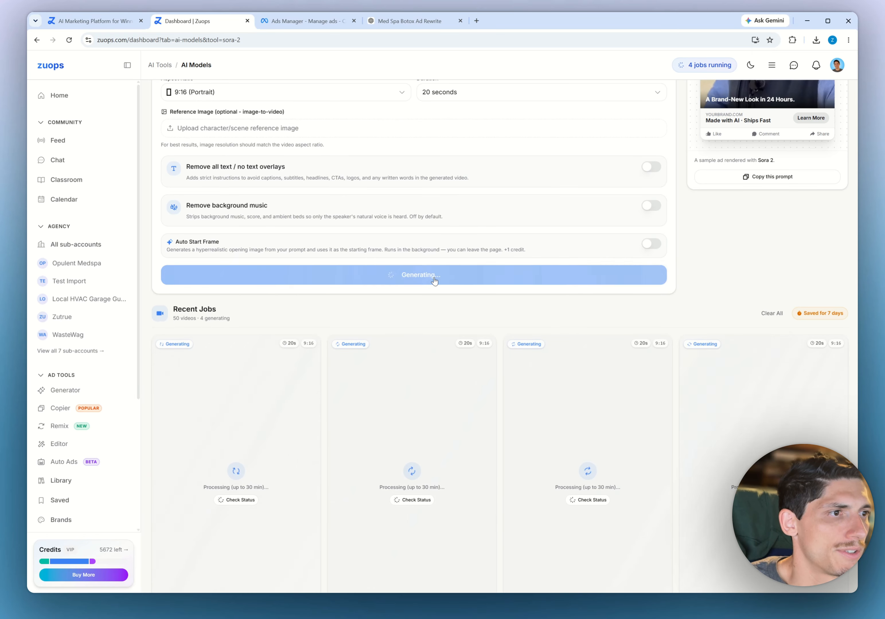
{"action": "scroll", "coordinate": [398, 351], "scroll_direction": "down", "scroll_amount": 5}
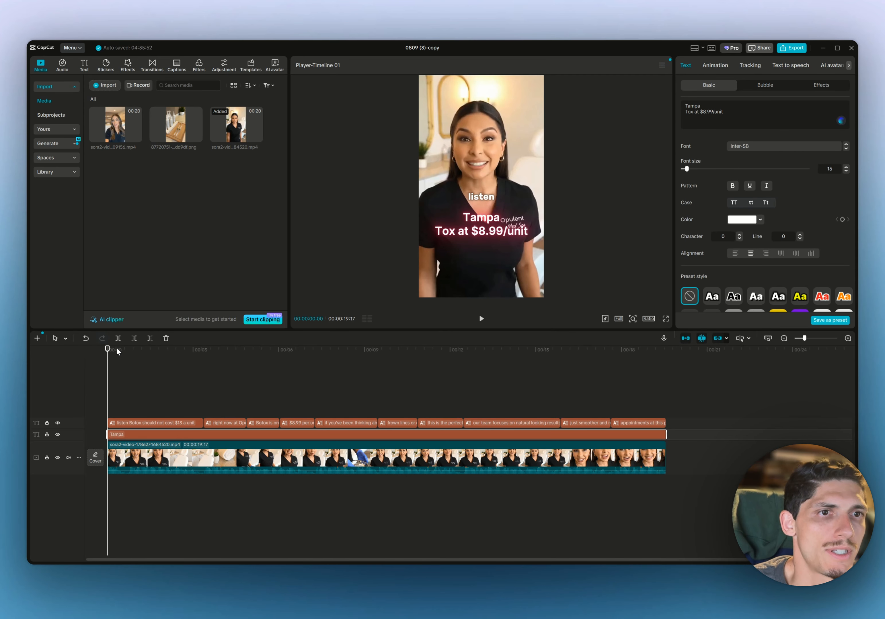
Switch to CapCut and scrub through the opening of the captioned Botox ad on the timeline
{"action": "left_click", "coordinate": [127, 350]}
{"action": "left_click_drag", "start_coordinate": [140, 355], "coordinate": [49, 428]}
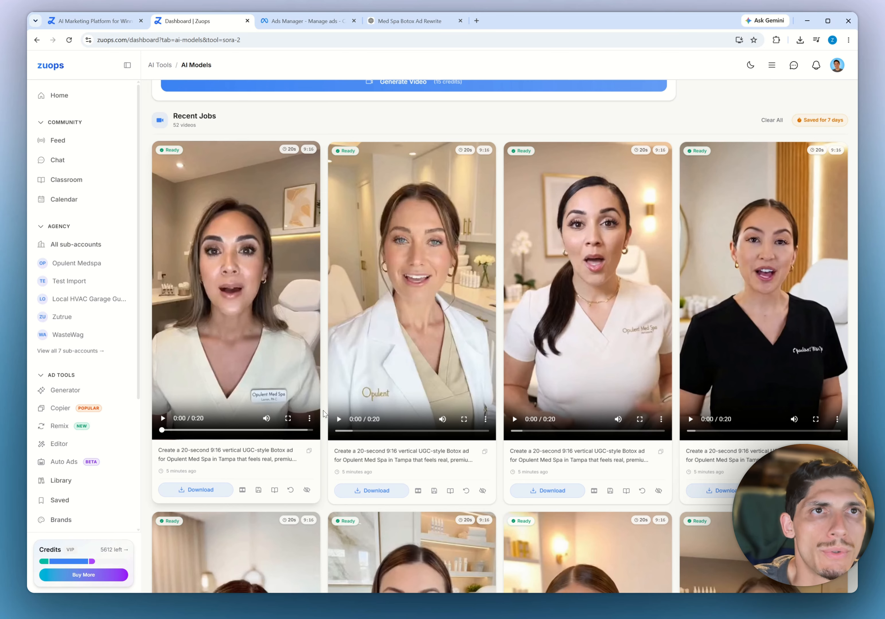
Return to the Sora 2 page in the browser and review the background music instruction in the video prompt
{"action": "scroll", "coordinate": [298, 371], "scroll_direction": "up", "scroll_amount": 10}
{"action": "scroll", "coordinate": [414, 326], "scroll_direction": "down", "scroll_amount": 1}
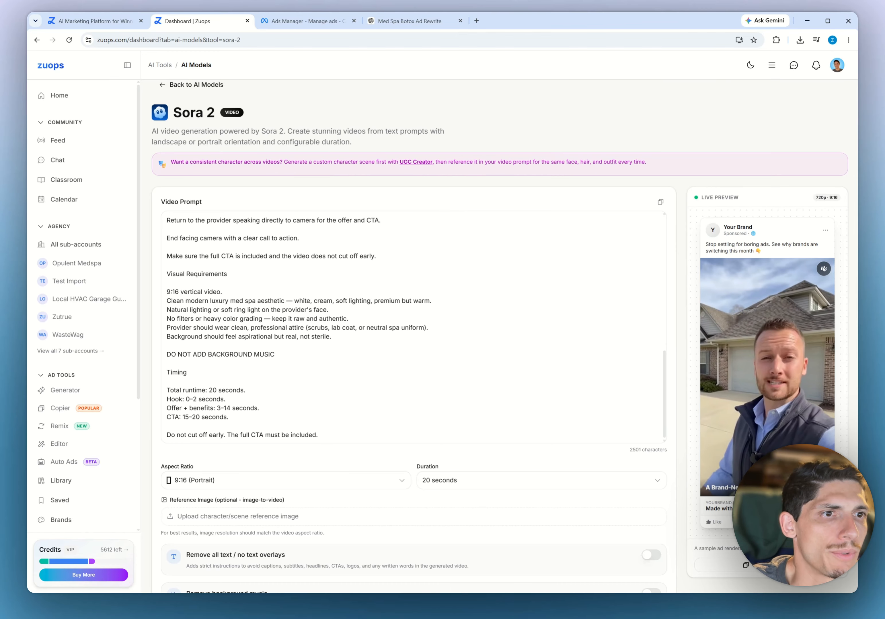
{"action": "triple_click", "coordinate": [218, 354]}
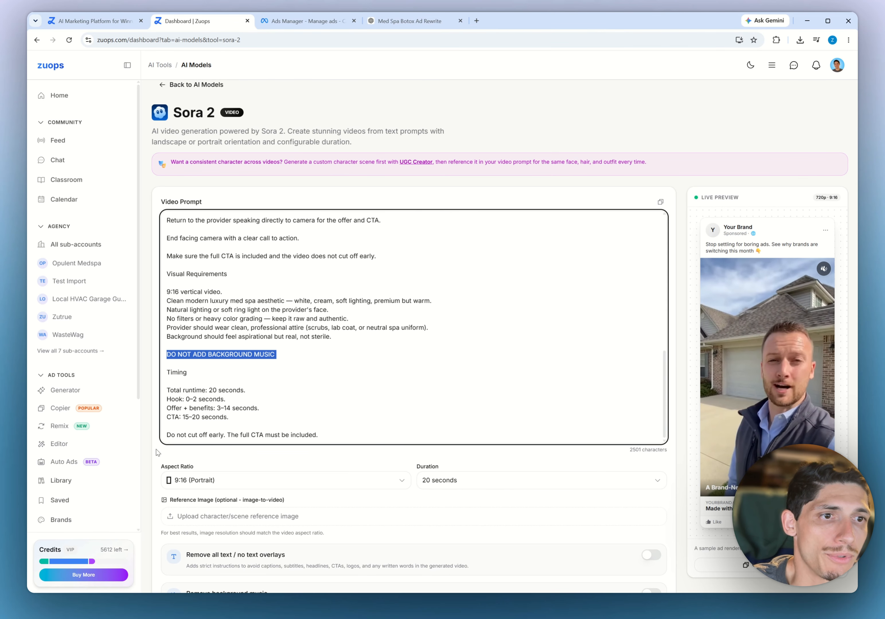
{"action": "scroll", "coordinate": [159, 448], "scroll_direction": "down", "scroll_amount": 10}
{"action": "scroll", "coordinate": [261, 400], "scroll_direction": "down", "scroll_amount": 2}
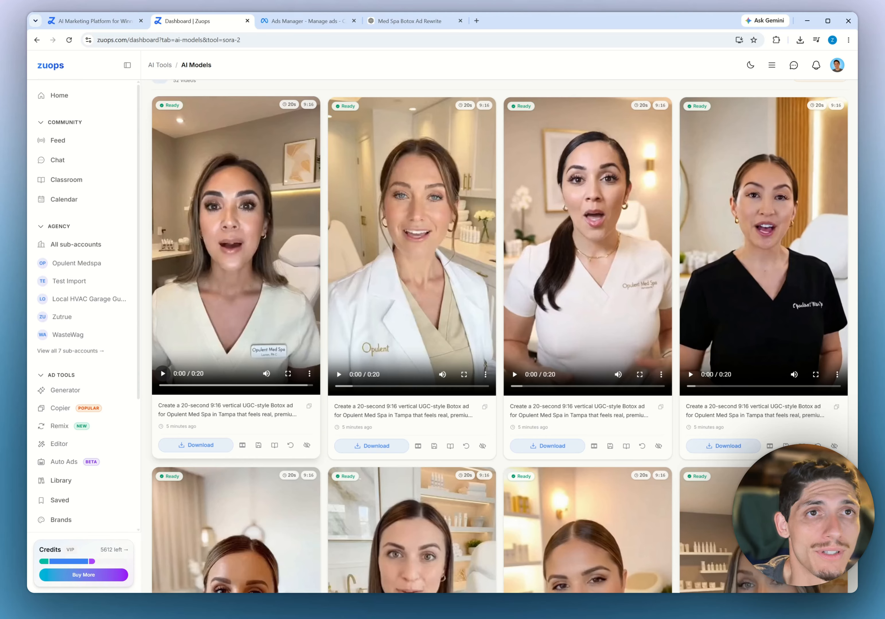
Preview the first two generated Botox videos in Recent Jobs, skipping ahead in the first one
{"action": "left_click", "coordinate": [163, 375]}
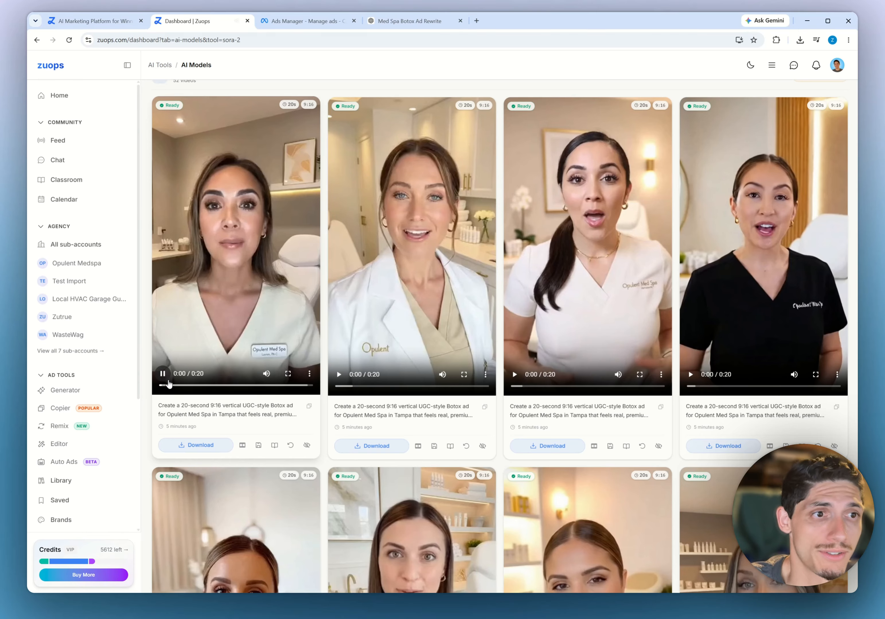
{"action": "left_click_drag", "start_coordinate": [212, 388], "coordinate": [324, 390]}
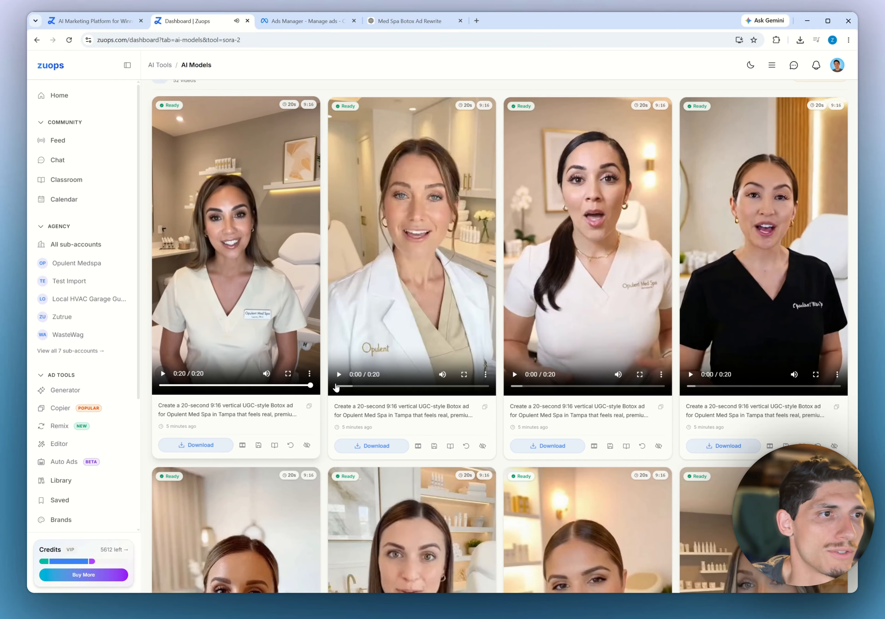
{"action": "left_click", "coordinate": [340, 376]}
{"action": "left_click", "coordinate": [340, 375]}
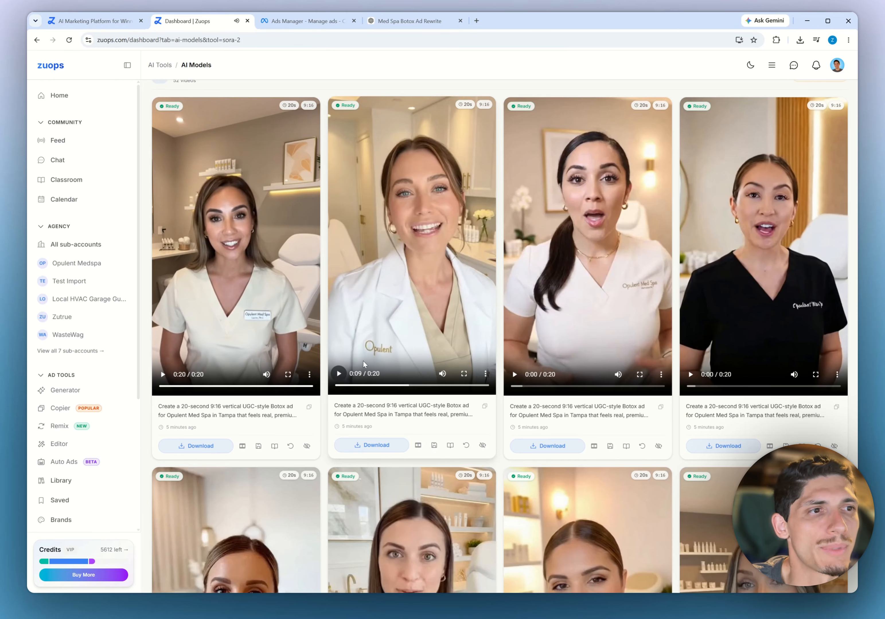
{"action": "left_click", "coordinate": [343, 376]}
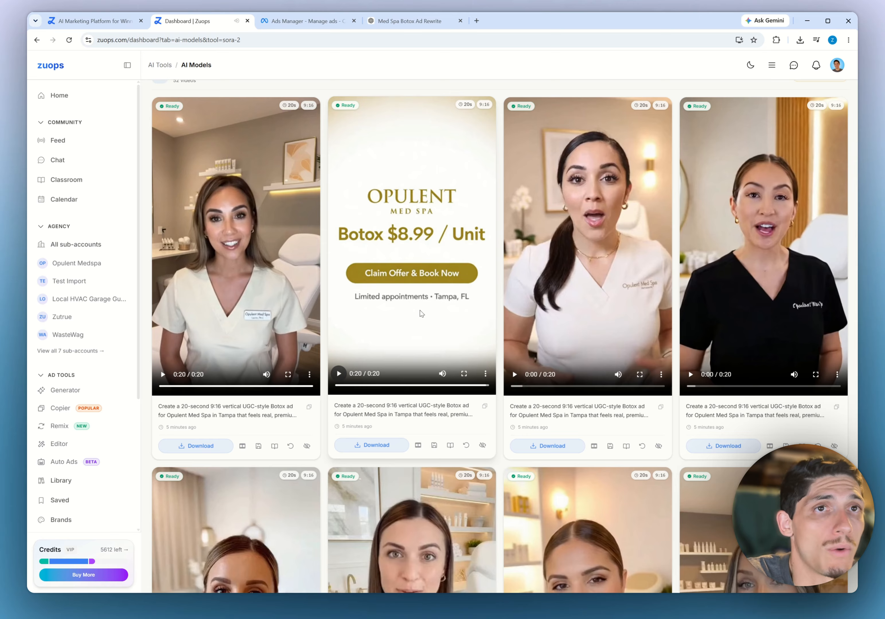
Turn on the Remove all text / no text overlays option for Sora 2 videos
{"action": "scroll", "coordinate": [420, 310], "scroll_direction": "up", "scroll_amount": 9}
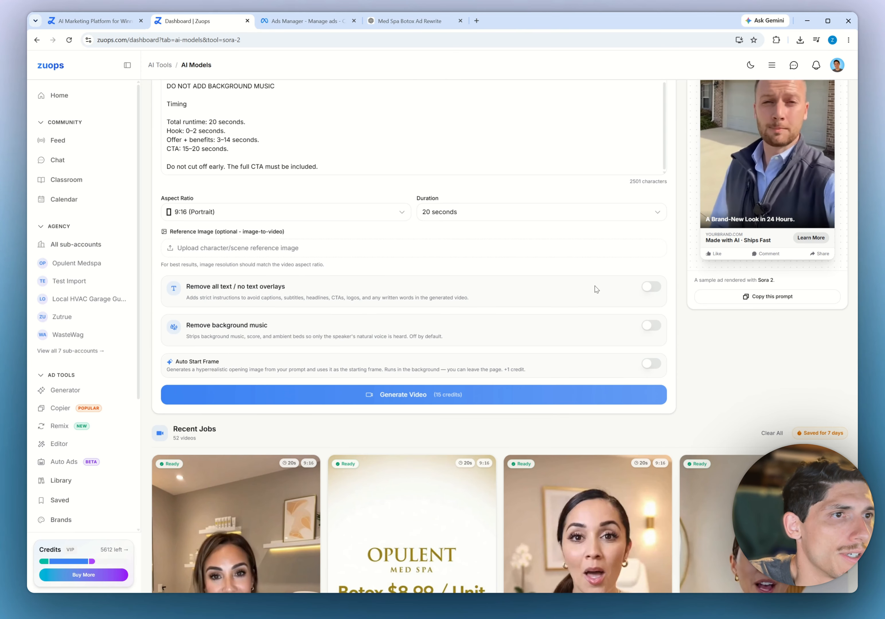
{"action": "left_click", "coordinate": [651, 286]}
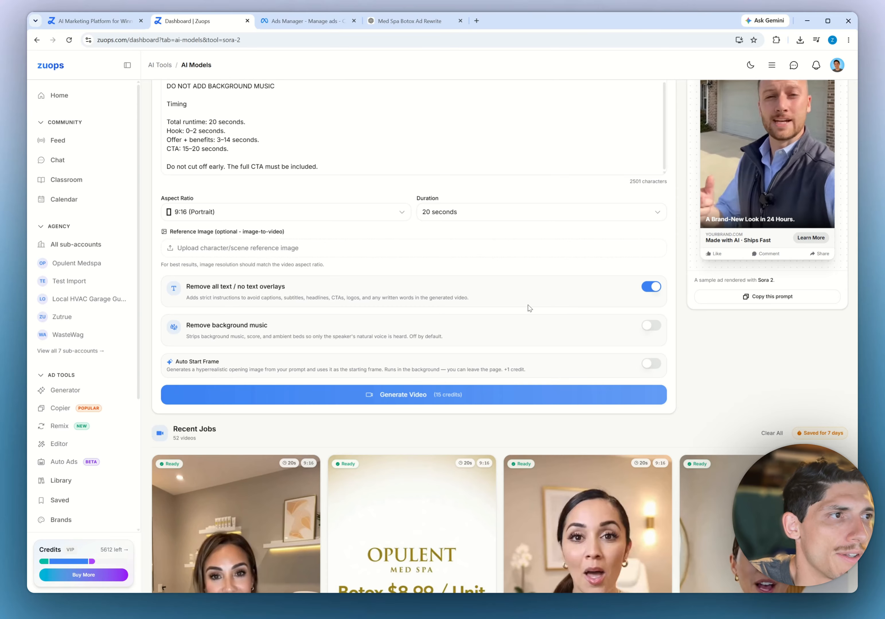
{"action": "mouse_move", "coordinate": [287, 286]}
{"action": "left_mouse_down"}
{"action": "mouse_move", "coordinate": [185, 287]}
{"action": "mouse_move", "coordinate": [278, 282]}
{"action": "left_mouse_up"}
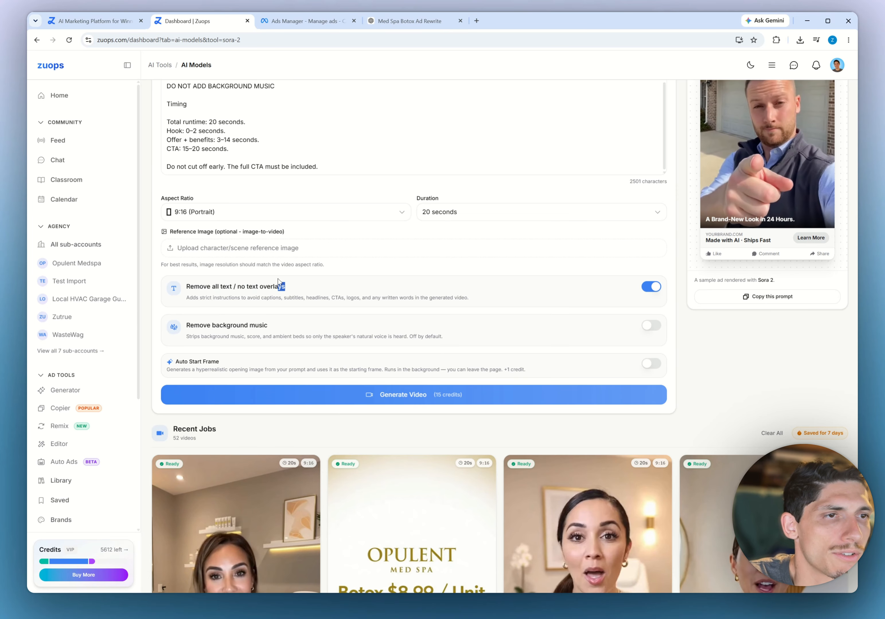
Scrub the second generated video back to about 0:12 and look over the other videos in Recent Jobs
{"action": "scroll", "coordinate": [513, 459], "scroll_direction": "down", "scroll_amount": 6}
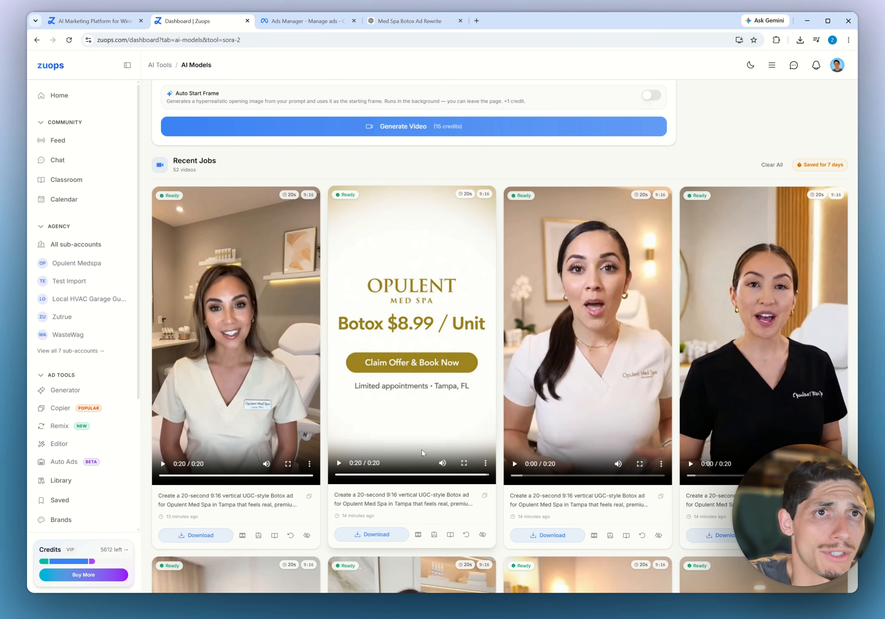
{"action": "left_click_drag", "start_coordinate": [395, 475], "coordinate": [430, 477]}
{"action": "scroll", "coordinate": [500, 493], "scroll_direction": "down", "scroll_amount": 5}
{"action": "scroll", "coordinate": [500, 493], "scroll_direction": "down", "scroll_amount": 3}
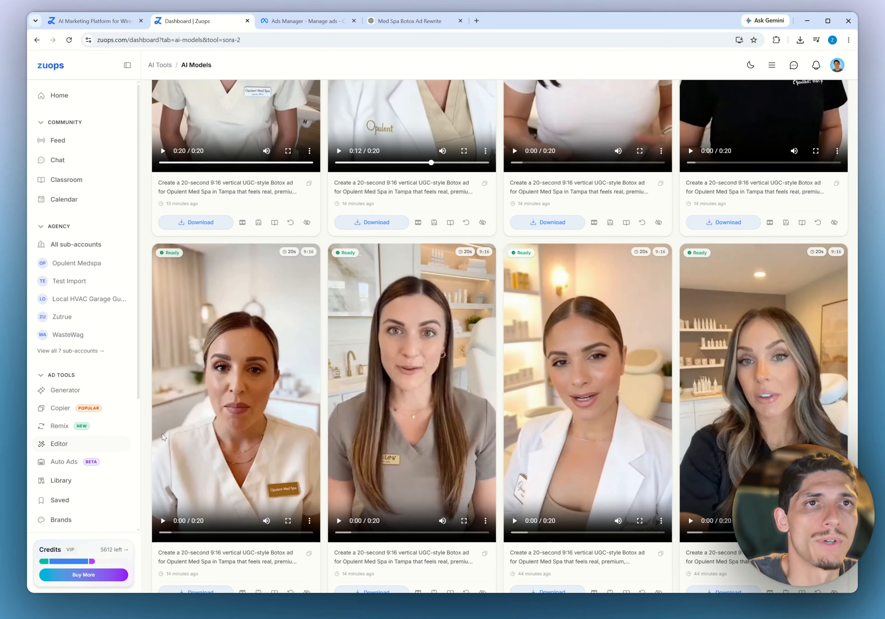
{"action": "left_click", "coordinate": [26, 550]}
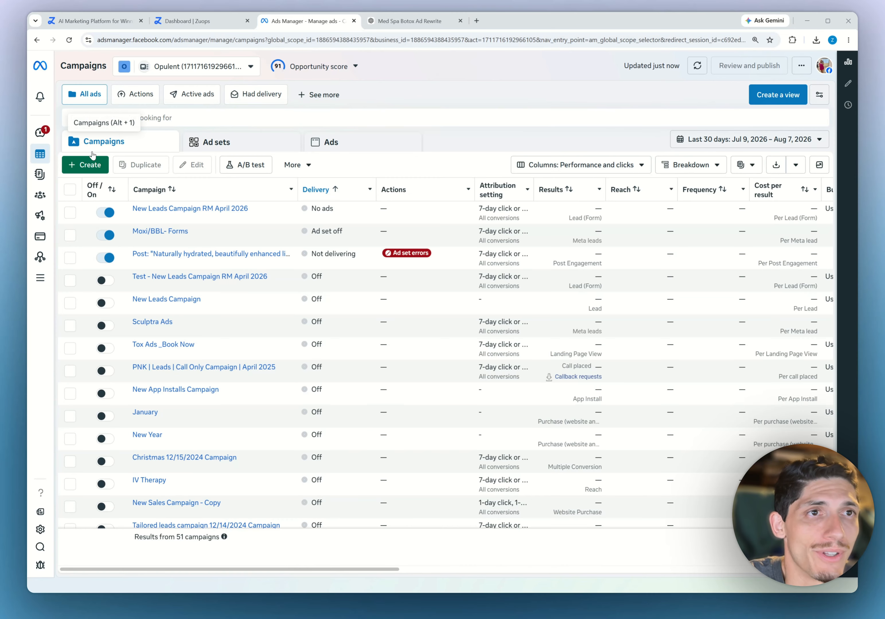
Start a new campaign in Meta Ads Manager with the Auction buying type and the Leads objective
{"action": "left_click", "coordinate": [102, 165]}
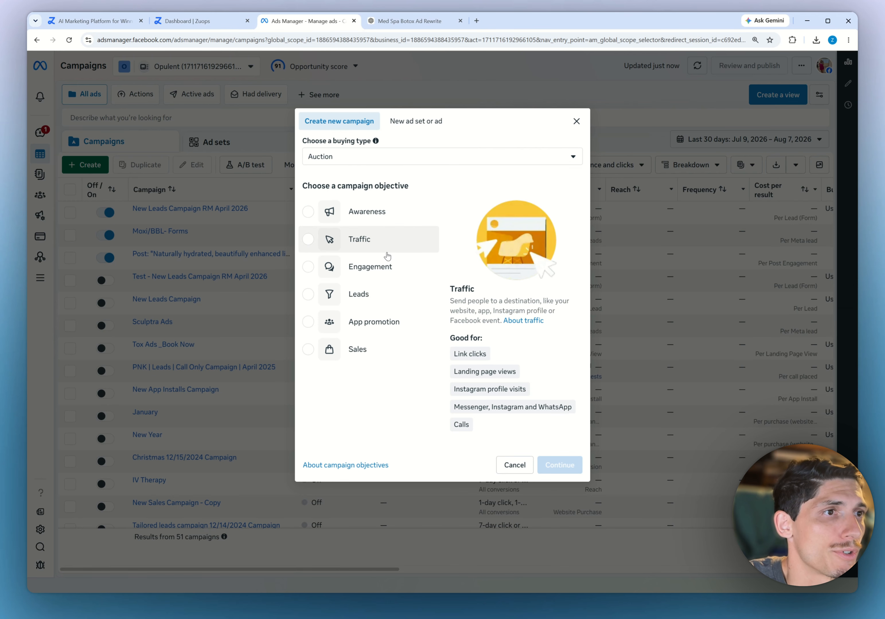
{"action": "left_click", "coordinate": [312, 293]}
{"action": "left_click", "coordinate": [559, 465]}
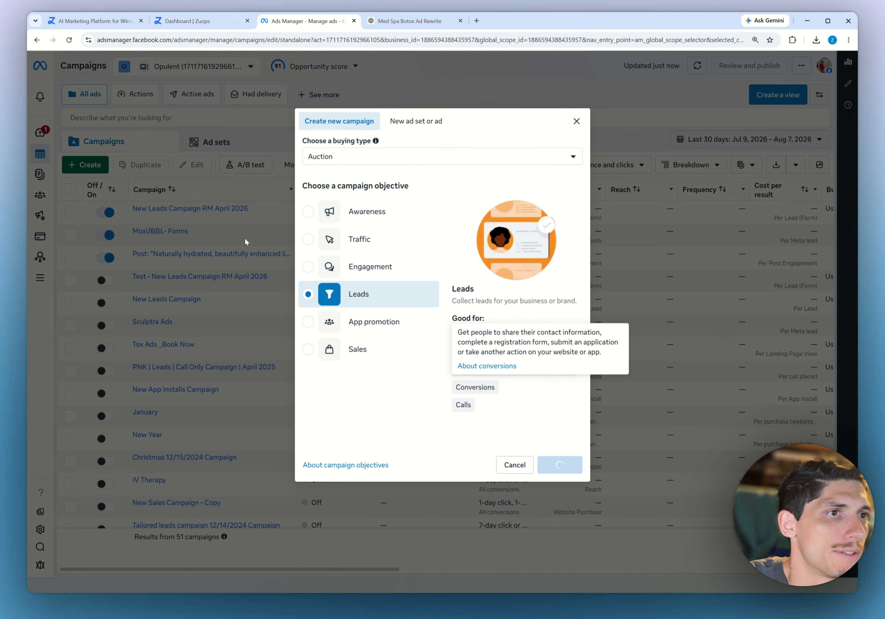
Name the campaign "Botox - v1 ($8.99 Unit)"
{"action": "type", "text": "B"}
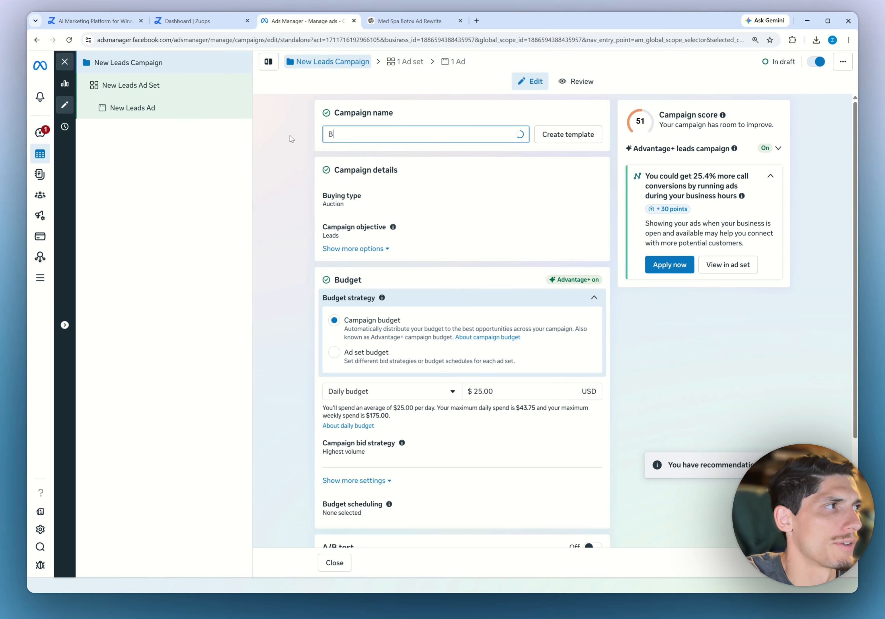
{"action": "type", "text": "otox - v1"}
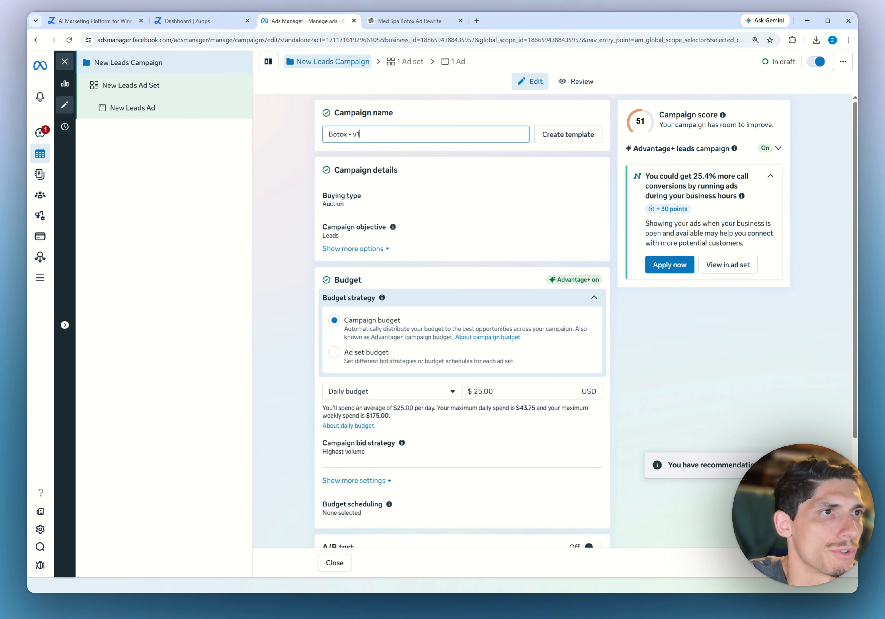
{"action": "type", "text": " ($9"}
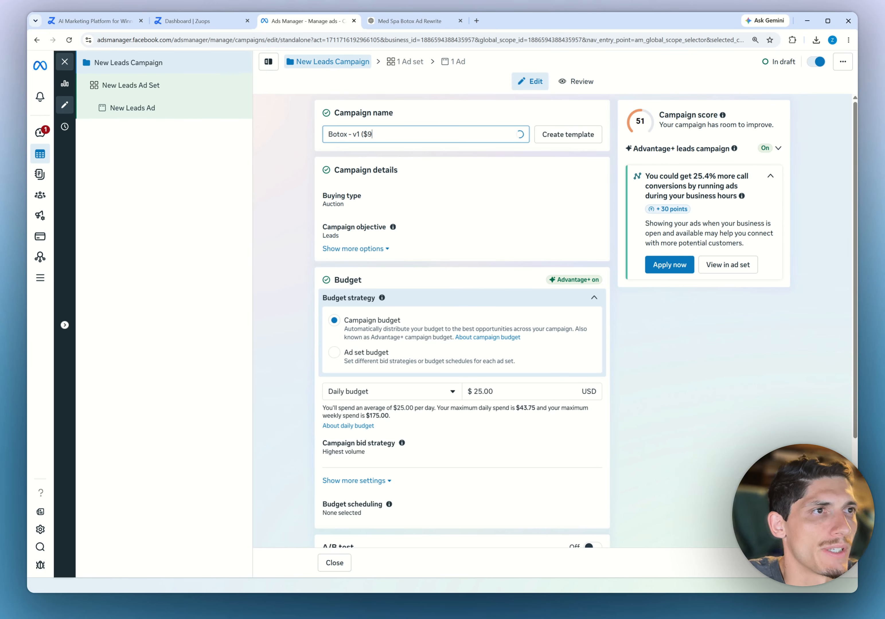
{"action": "key", "text": "BackSpace"}
{"action": "type", "text": "8.99 Unit)"}
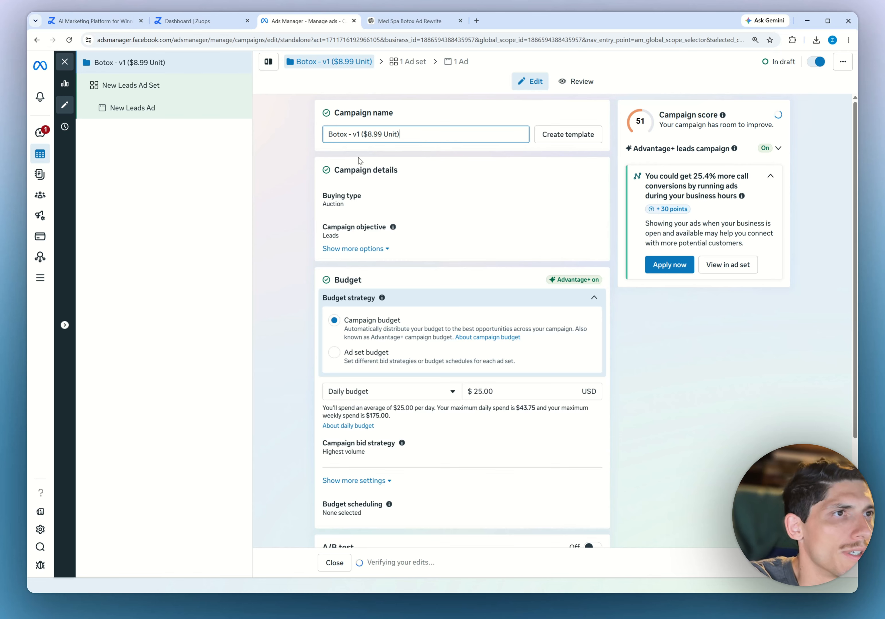
Set the campaign's daily budget to $100 and continue to the ad set settings
{"action": "left_click", "coordinate": [526, 390]}
{"action": "key", "text": "ctrl+a"}
{"action": "type", "text": "1"}
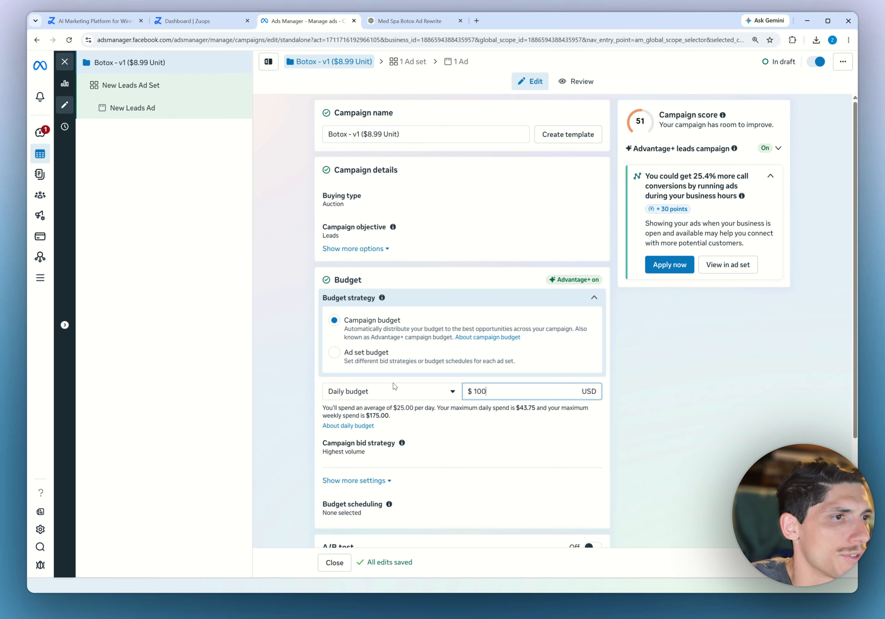
{"action": "left_click", "coordinate": [301, 307]}
{"action": "scroll", "coordinate": [302, 308], "scroll_direction": "down", "scroll_amount": 4}
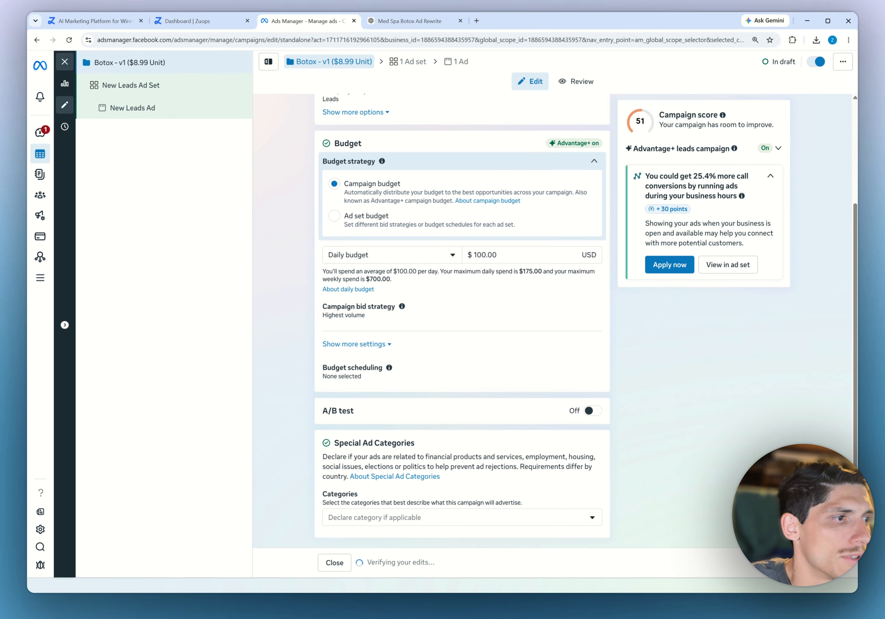
{"action": "left_click", "coordinate": [775, 563]}
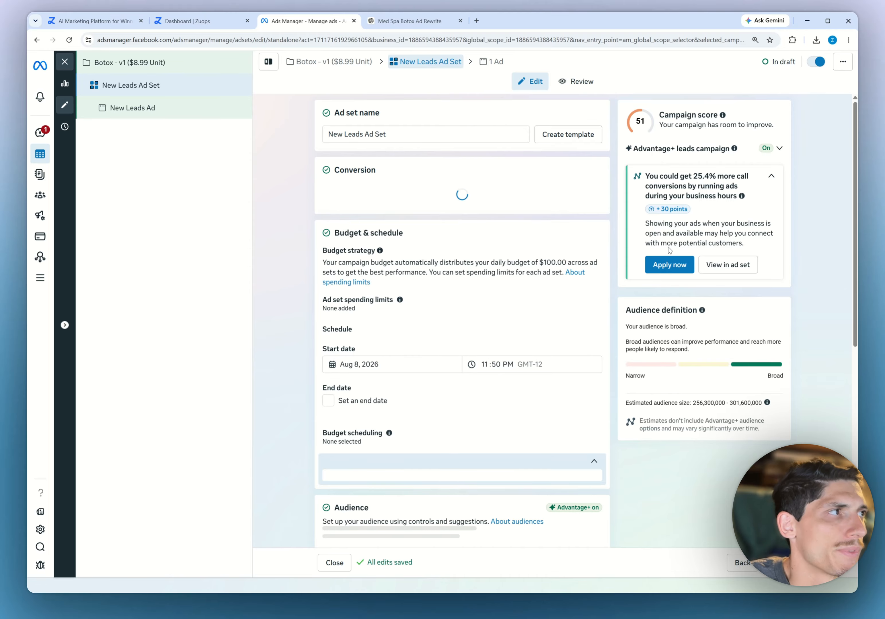
Rename the ad set as "Women - Tampa - Beauty"
{"action": "triple_click", "coordinate": [384, 134]}
{"action": "type", "text": "W"}
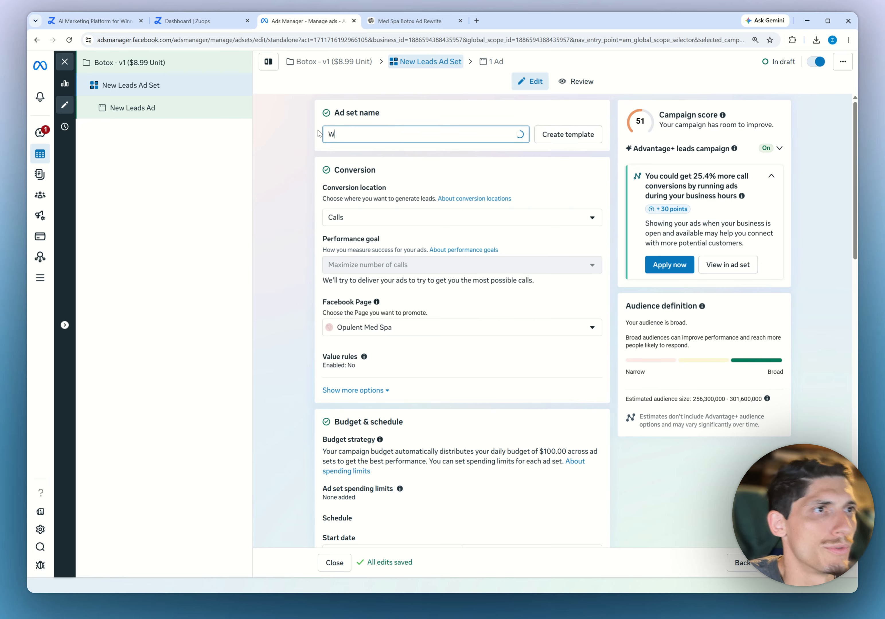
{"action": "type", "text": "omen - Tamm"}
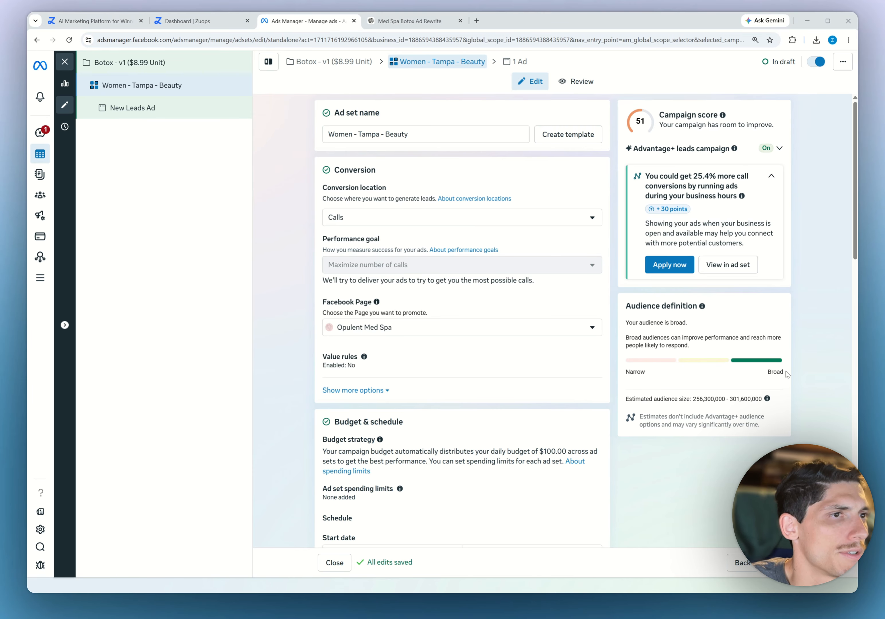
Set the ad set's conversion location to Instant forms and check the dataset choices, keeping Opulent Med Spa
{"action": "scroll", "coordinate": [349, 372], "scroll_direction": "down", "scroll_amount": 3}
{"action": "scroll", "coordinate": [355, 253], "scroll_direction": "up", "scroll_amount": 3}
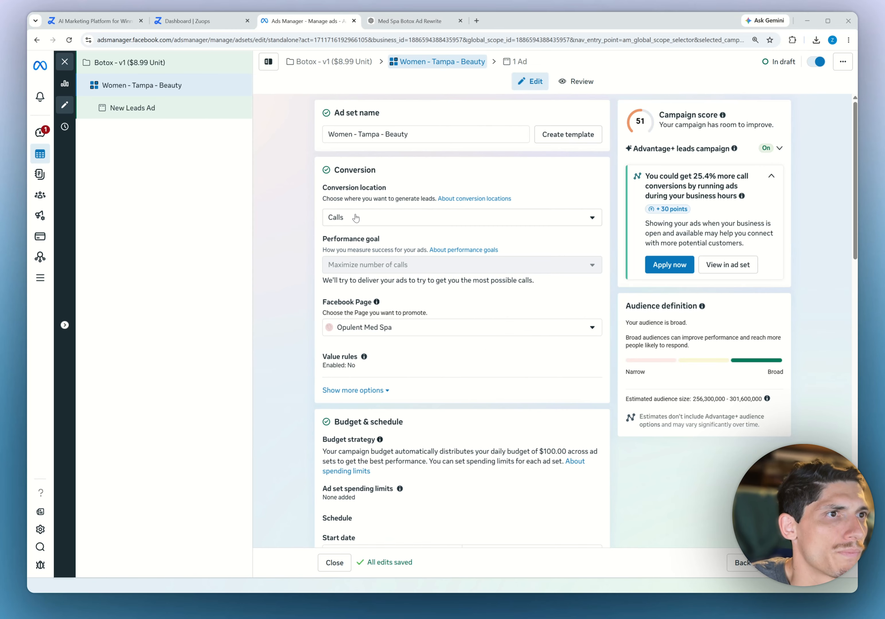
{"action": "left_click", "coordinate": [358, 219]}
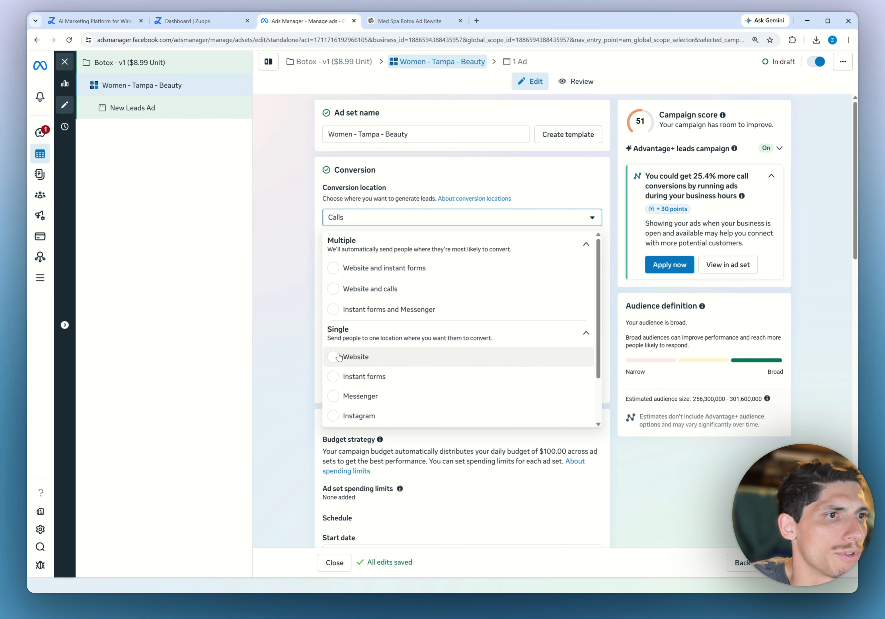
{"action": "left_click", "coordinate": [335, 386]}
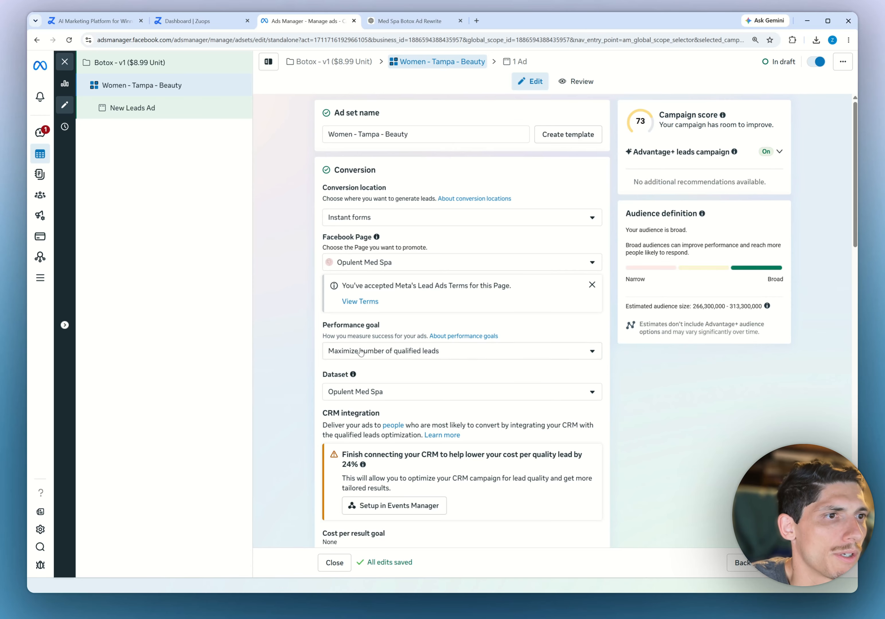
{"action": "scroll", "coordinate": [361, 353], "scroll_direction": "down", "scroll_amount": 3}
{"action": "left_click", "coordinate": [354, 262]}
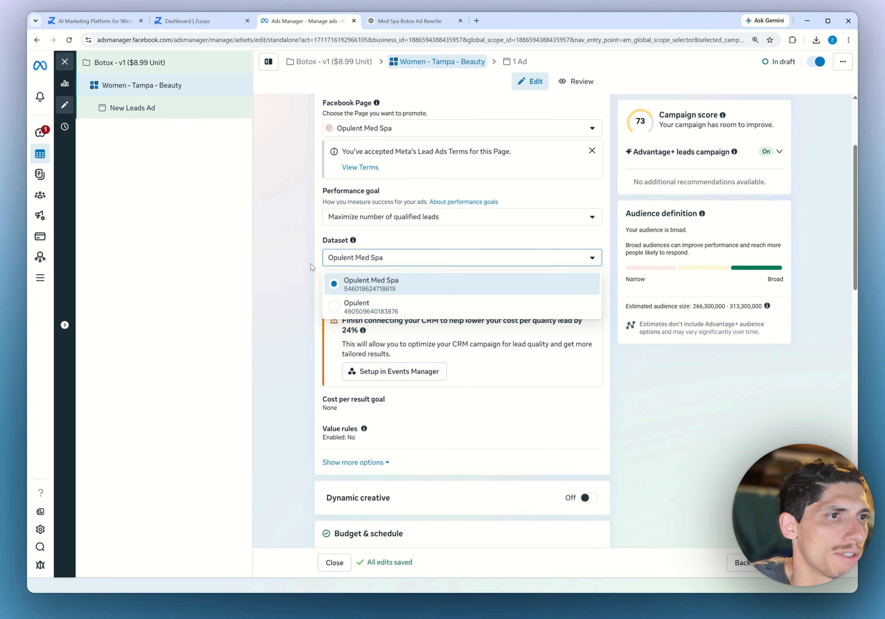
{"action": "left_click", "coordinate": [294, 255]}
Remove the excluded locations Europe, Canada, China and Mexico from the audience's location controls
{"action": "scroll", "coordinate": [306, 300], "scroll_direction": "down", "scroll_amount": 1}
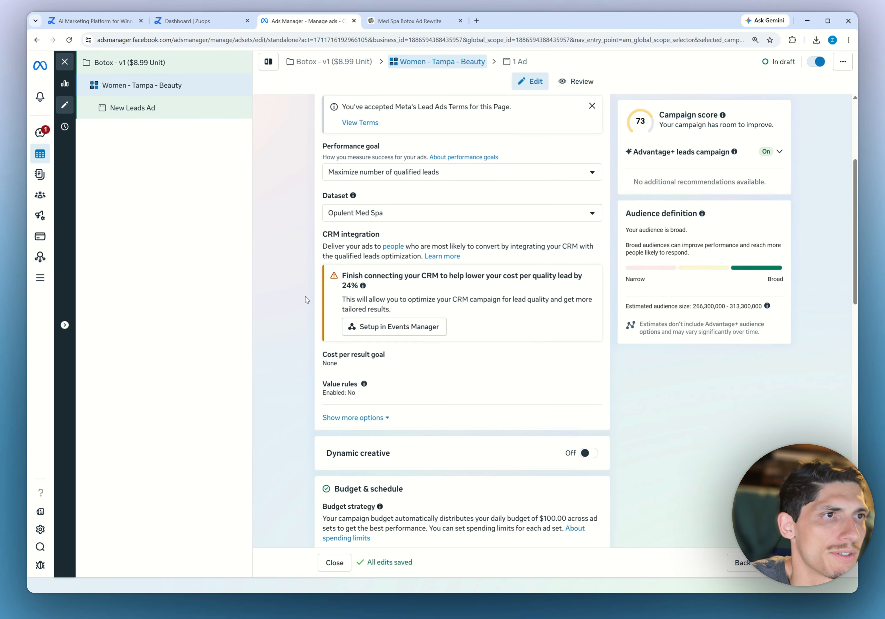
{"action": "scroll", "coordinate": [347, 214], "scroll_direction": "down", "scroll_amount": 10}
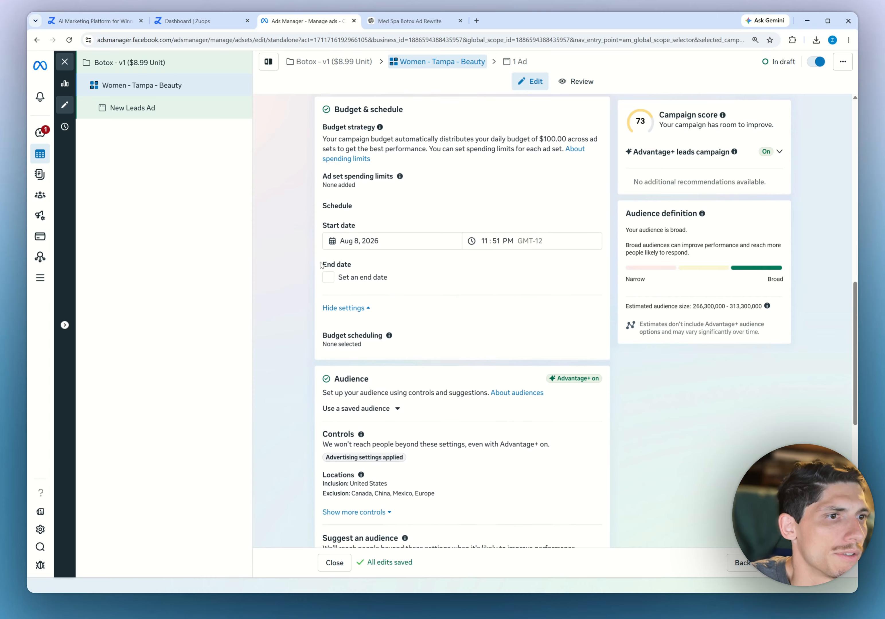
{"action": "scroll", "coordinate": [321, 269], "scroll_direction": "down", "scroll_amount": 2}
{"action": "left_click", "coordinate": [468, 259]}
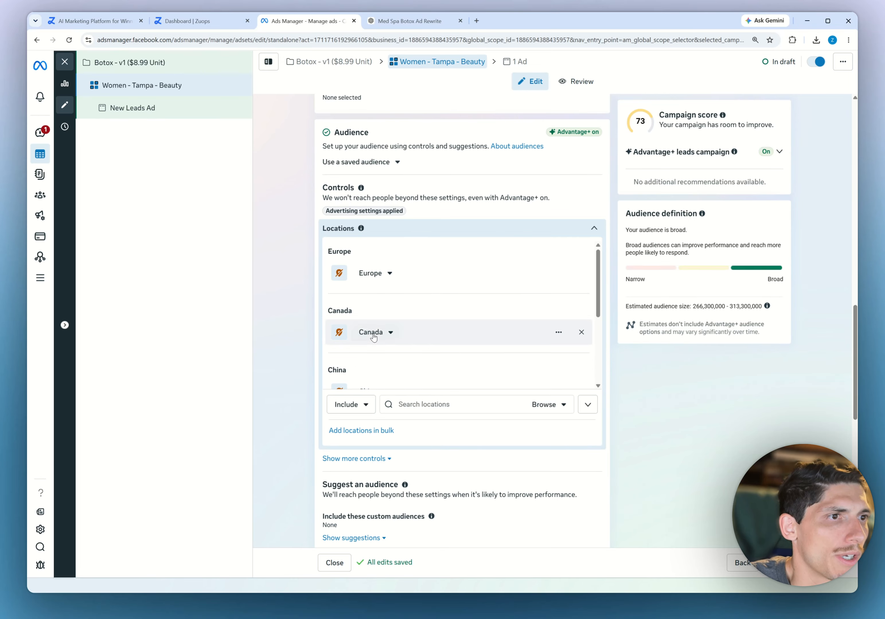
{"action": "scroll", "coordinate": [520, 354], "scroll_direction": "down", "scroll_amount": 3}
{"action": "scroll", "coordinate": [296, 299], "scroll_direction": "up", "scroll_amount": 1}
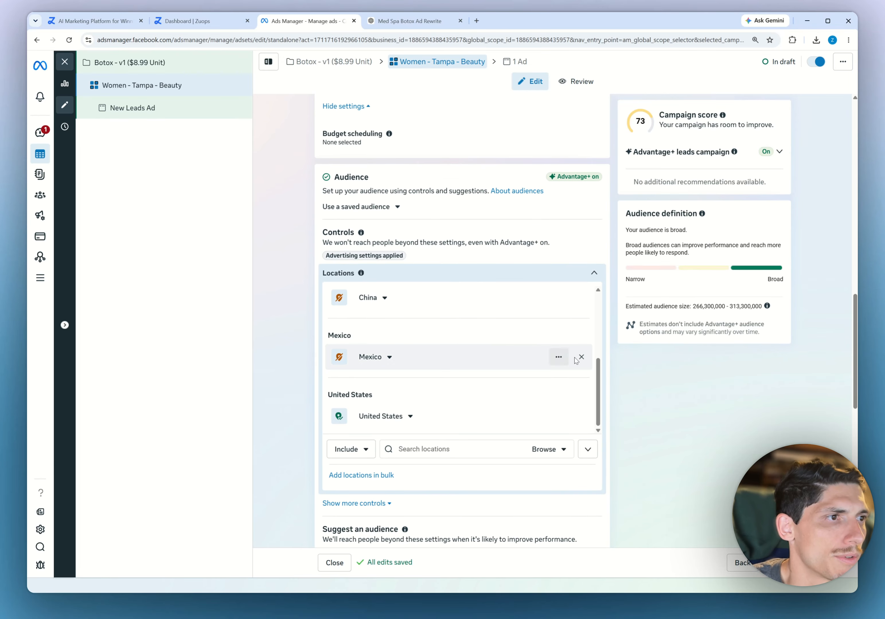
{"action": "left_click", "coordinate": [581, 317]}
{"action": "left_click", "coordinate": [580, 322]}
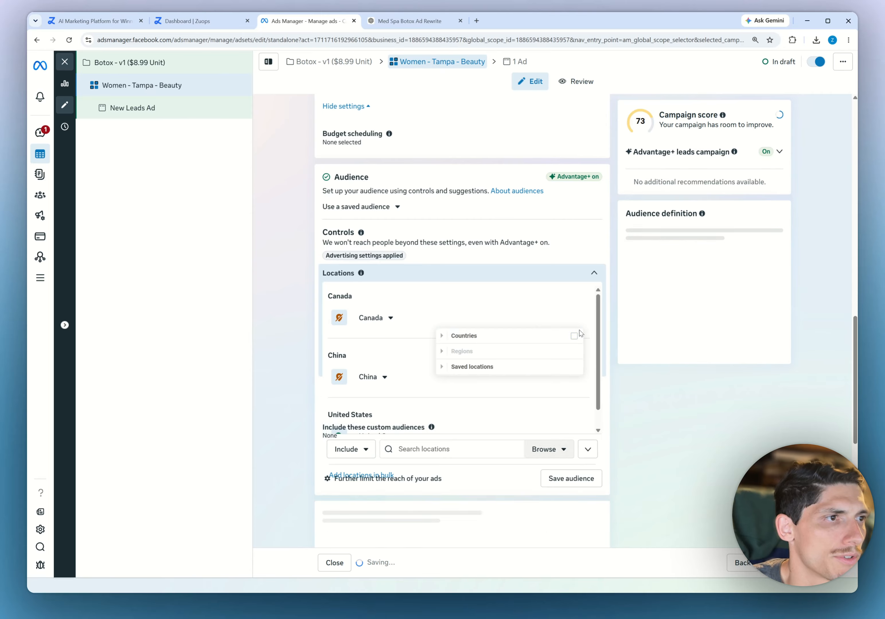
{"action": "left_click", "coordinate": [581, 318]}
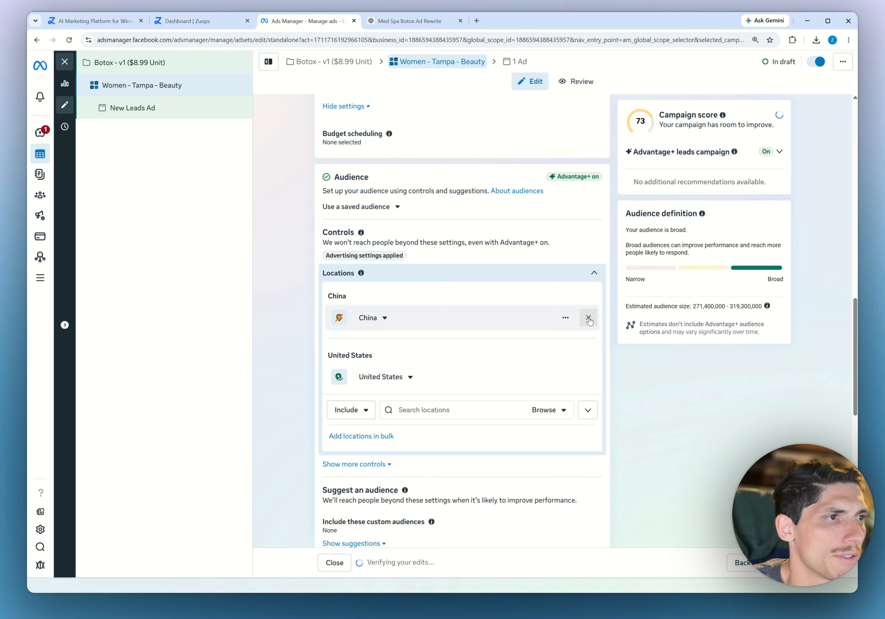
{"action": "left_click", "coordinate": [581, 318]}
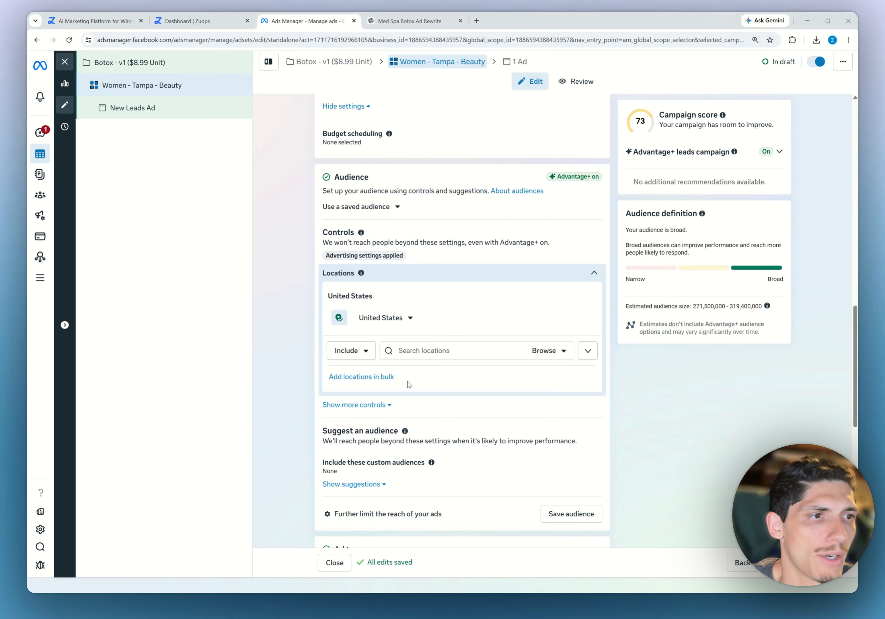
Target Tampa, Florida within a 10 mi radius and turn off Reach more people likely to respond
{"action": "left_click", "coordinate": [431, 351]}
{"action": "type", "text": "ta"}
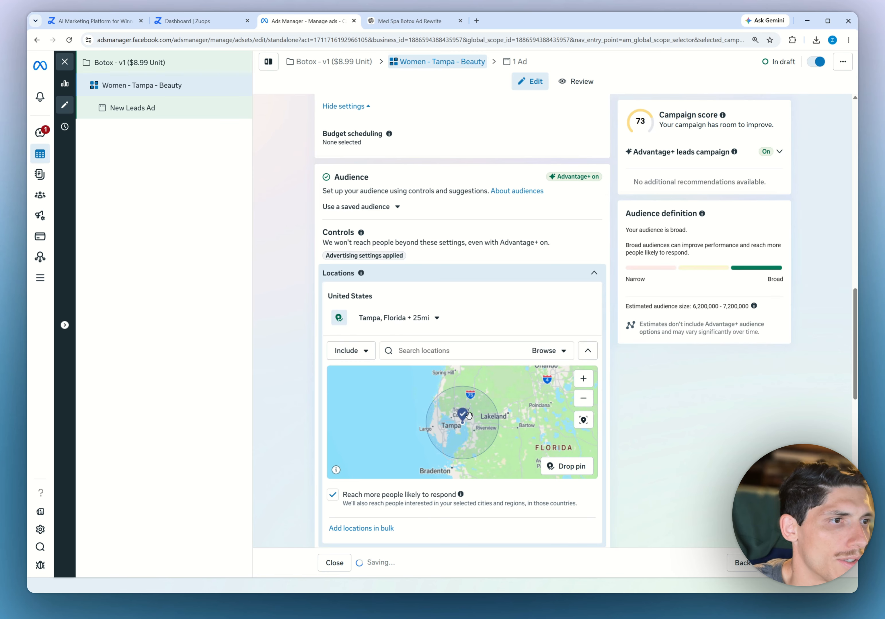
{"action": "left_click", "coordinate": [437, 318]}
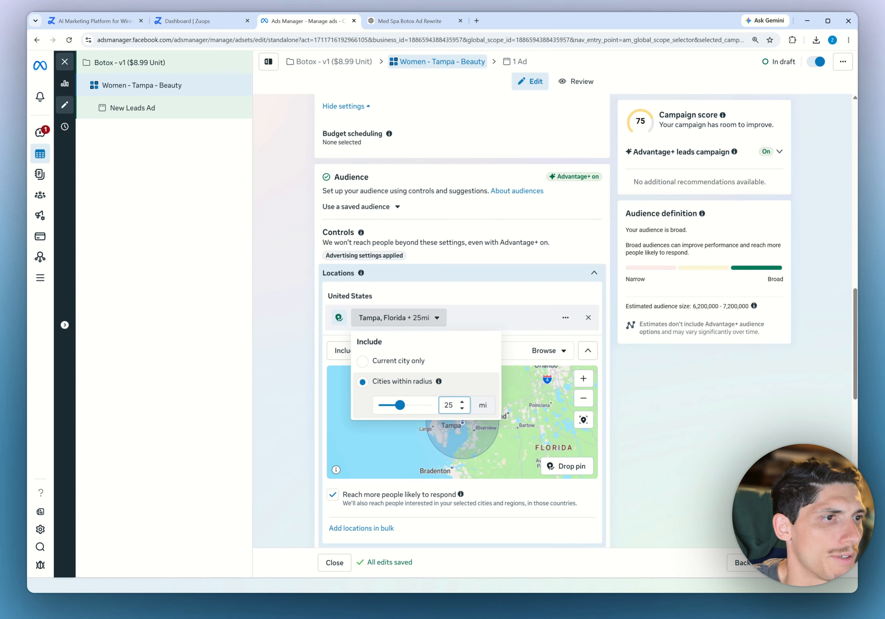
{"action": "left_click_drag", "start_coordinate": [400, 405], "coordinate": [382, 406]}
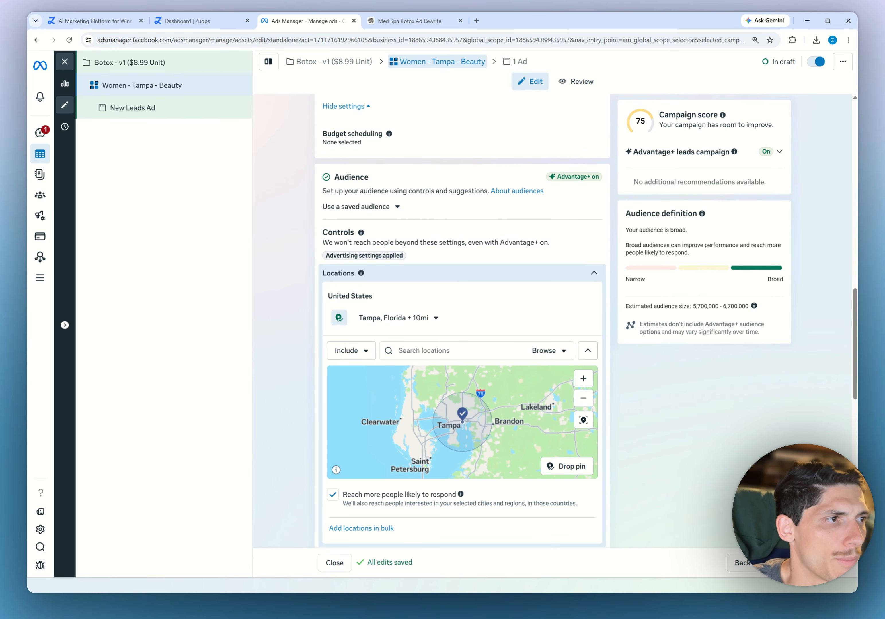
{"action": "scroll", "coordinate": [460, 353], "scroll_direction": "down", "scroll_amount": 1}
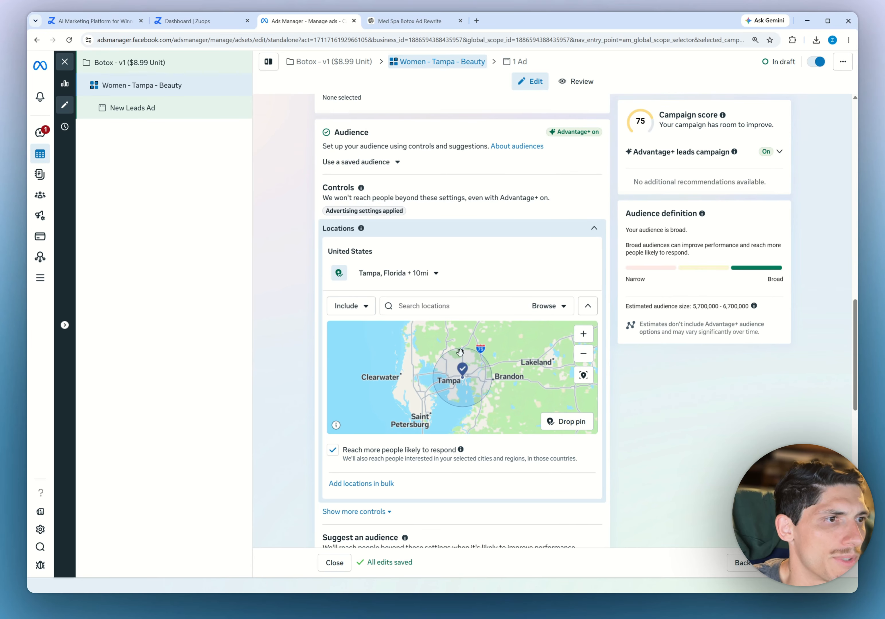
{"action": "left_click", "coordinate": [336, 453]}
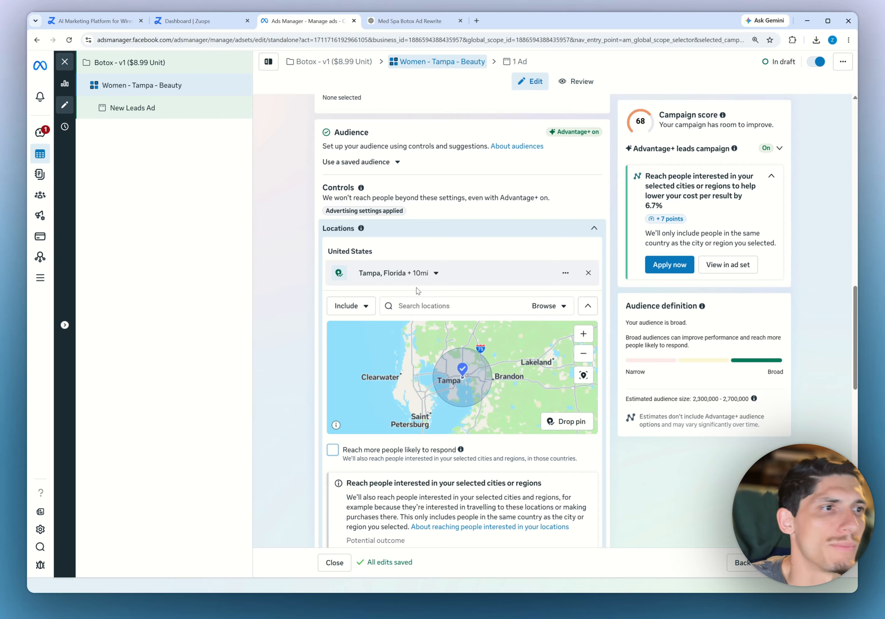
Expand the additional audience controls and the audience suggestions for age, gender and detailed targeting
{"action": "scroll", "coordinate": [318, 238], "scroll_direction": "down", "scroll_amount": 5}
{"action": "scroll", "coordinate": [318, 237], "scroll_direction": "down", "scroll_amount": 2}
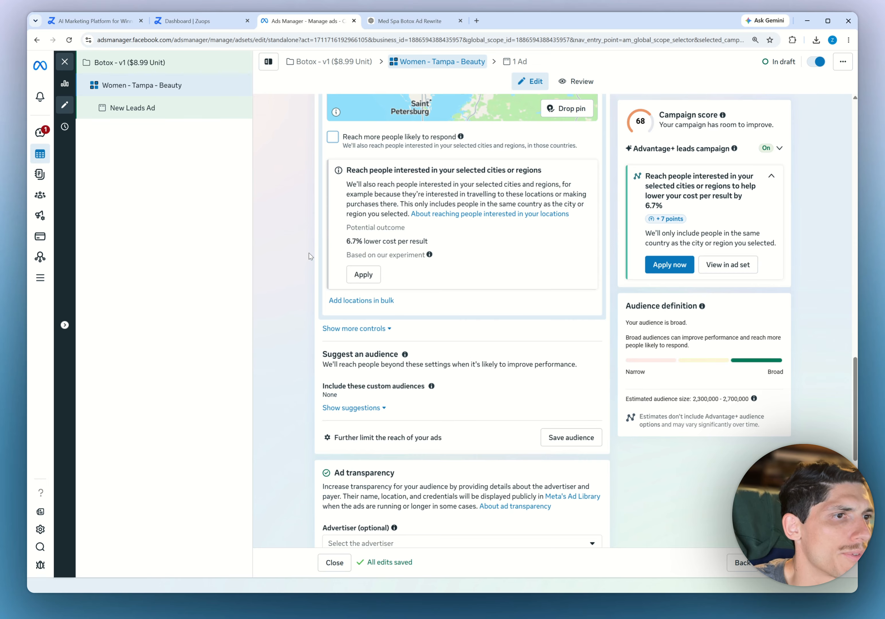
{"action": "scroll", "coordinate": [309, 253], "scroll_direction": "up", "scroll_amount": 3}
{"action": "scroll", "coordinate": [343, 337], "scroll_direction": "down", "scroll_amount": 1}
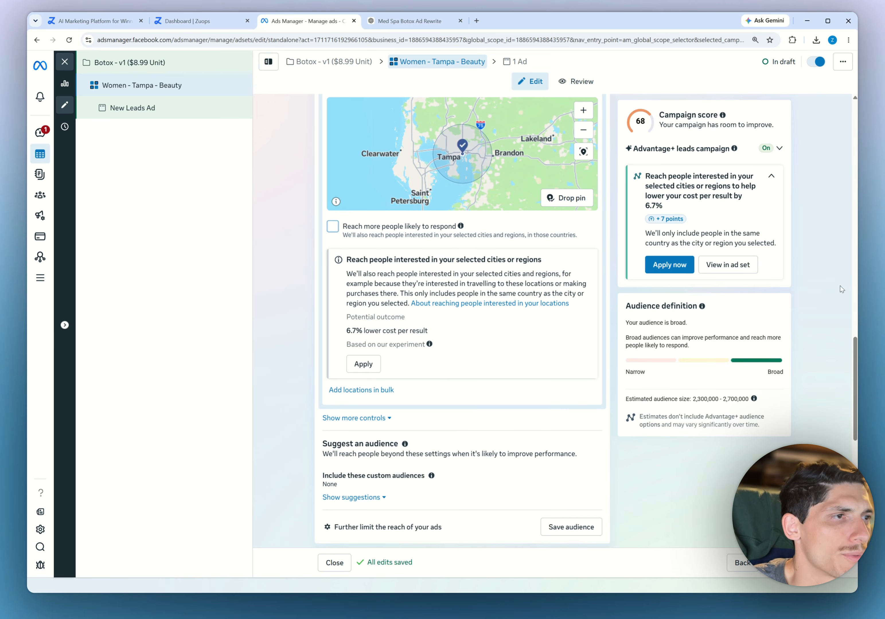
{"action": "left_click", "coordinate": [367, 420]}
{"action": "scroll", "coordinate": [386, 412], "scroll_direction": "down", "scroll_amount": 5}
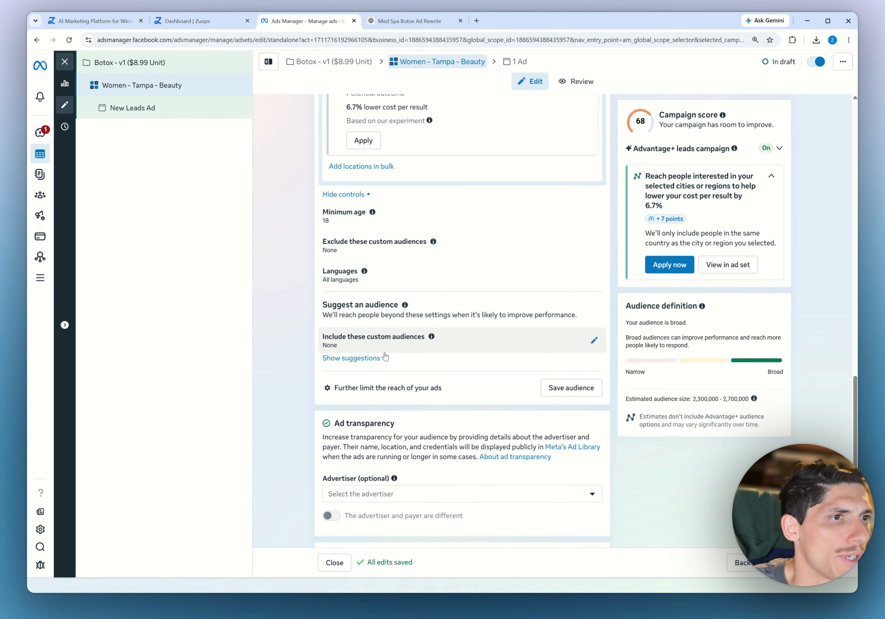
{"action": "left_click", "coordinate": [361, 358]}
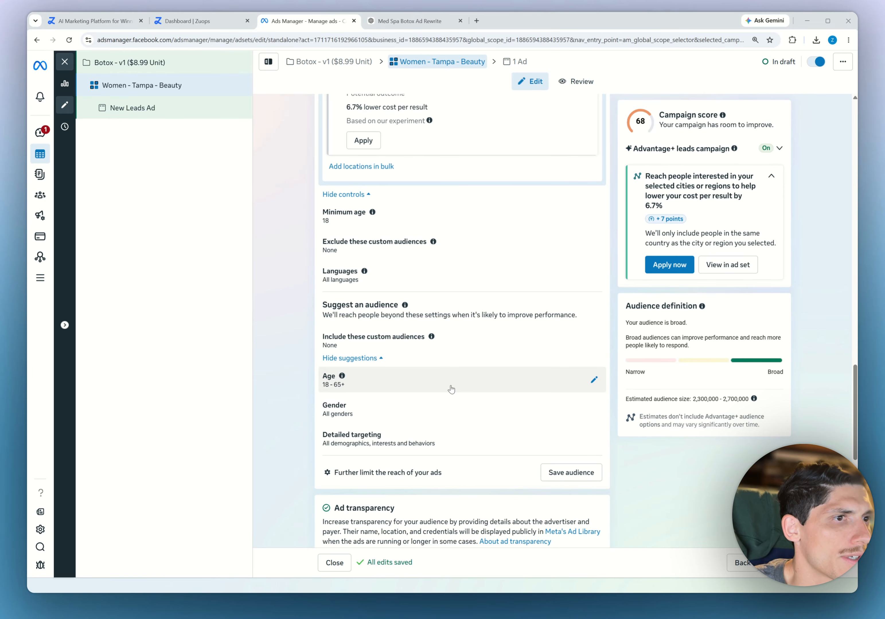
Set the suggested audience's gender to Women
{"action": "scroll", "coordinate": [594, 413], "scroll_direction": "down", "scroll_amount": 5}
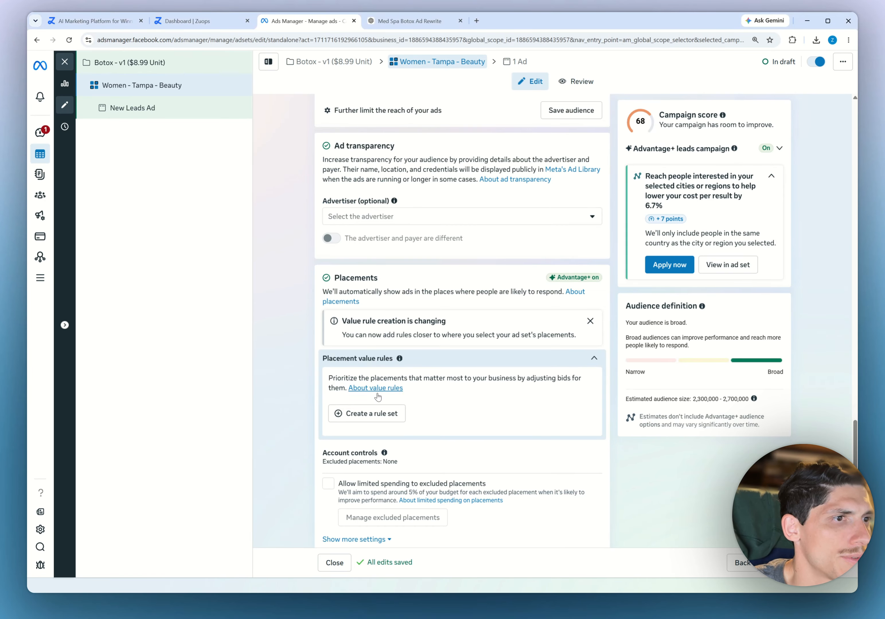
{"action": "scroll", "coordinate": [368, 304], "scroll_direction": "up", "scroll_amount": 4}
{"action": "left_click", "coordinate": [408, 289]}
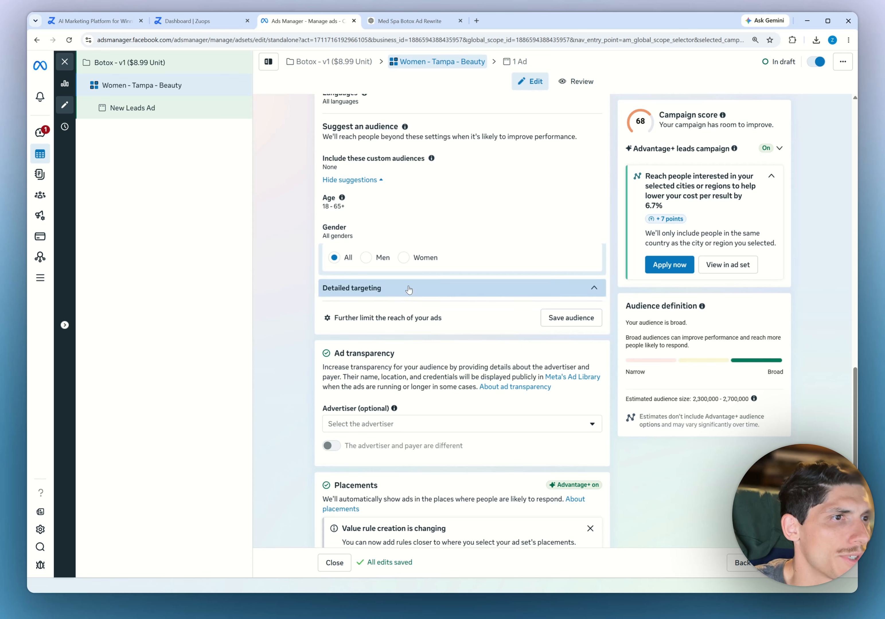
{"action": "left_click", "coordinate": [423, 230]}
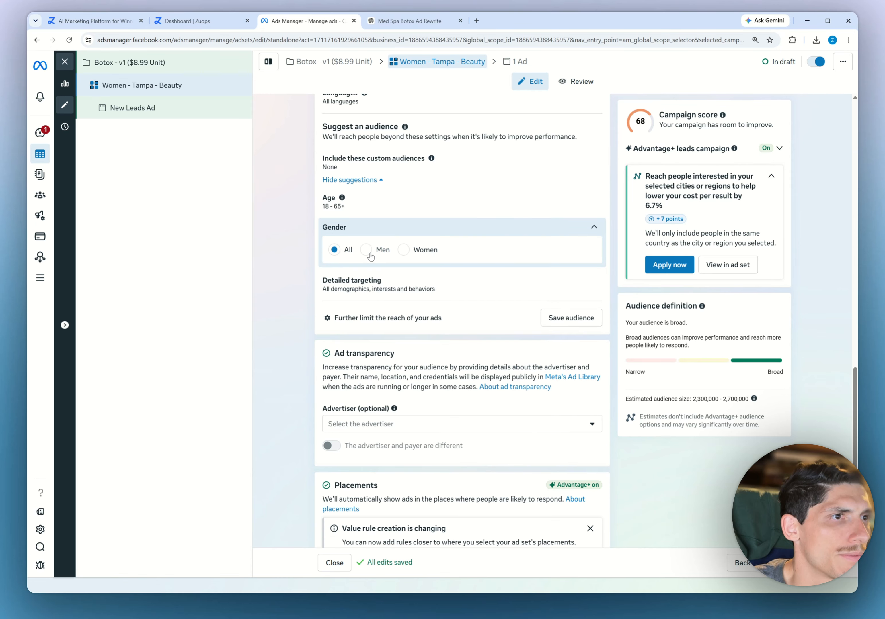
{"action": "left_click", "coordinate": [405, 250]}
Try adding the interest Beauty salons (cosmetics) to the detailed targeting suggestions, and remove it again
{"action": "left_click", "coordinate": [361, 290]}
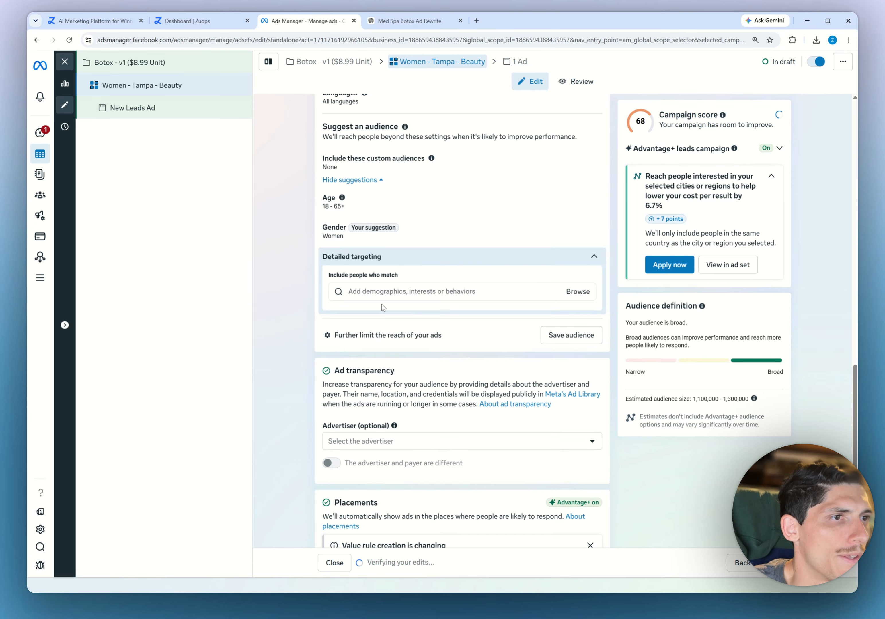
{"action": "left_click", "coordinate": [384, 293]}
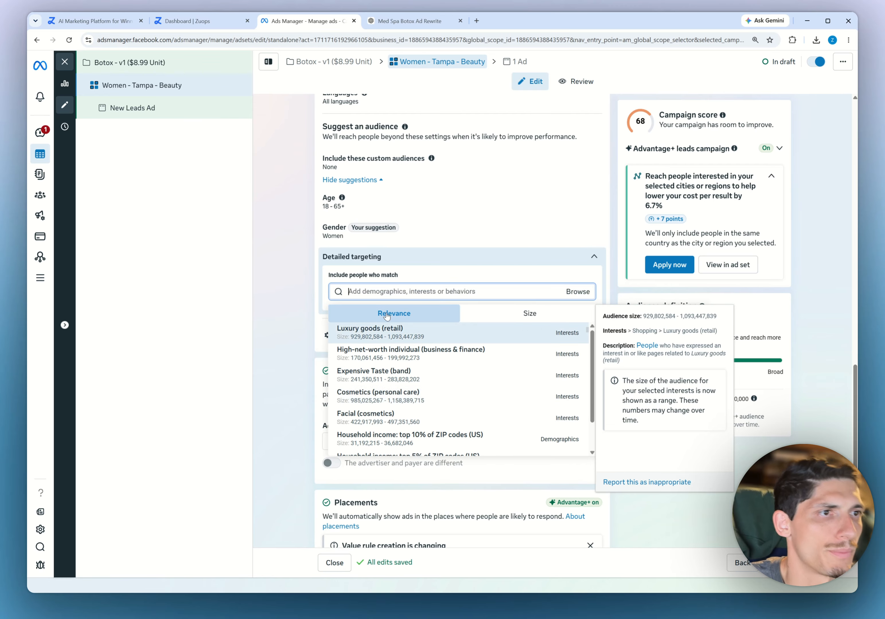
{"action": "type", "text": "beauty spa"}
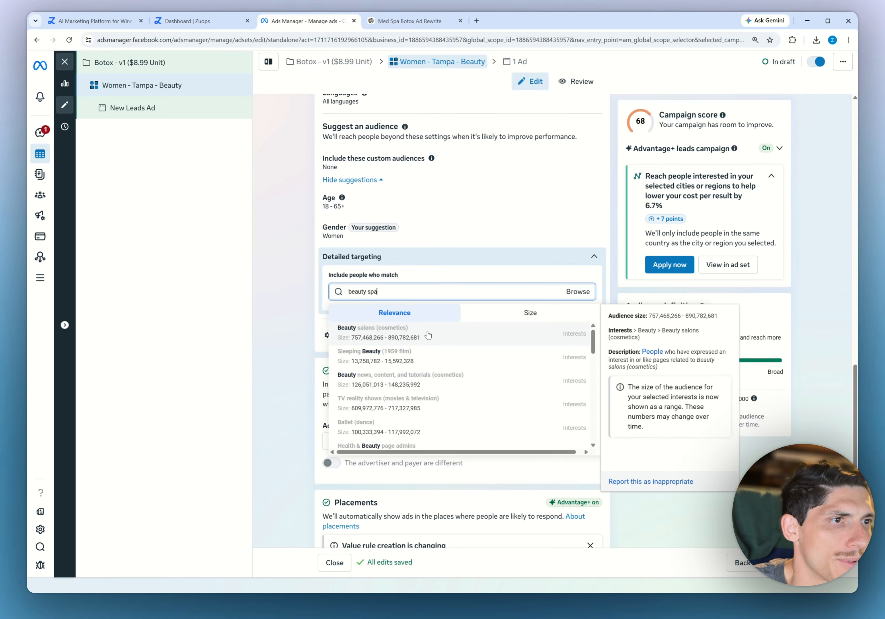
{"action": "left_click", "coordinate": [428, 336]}
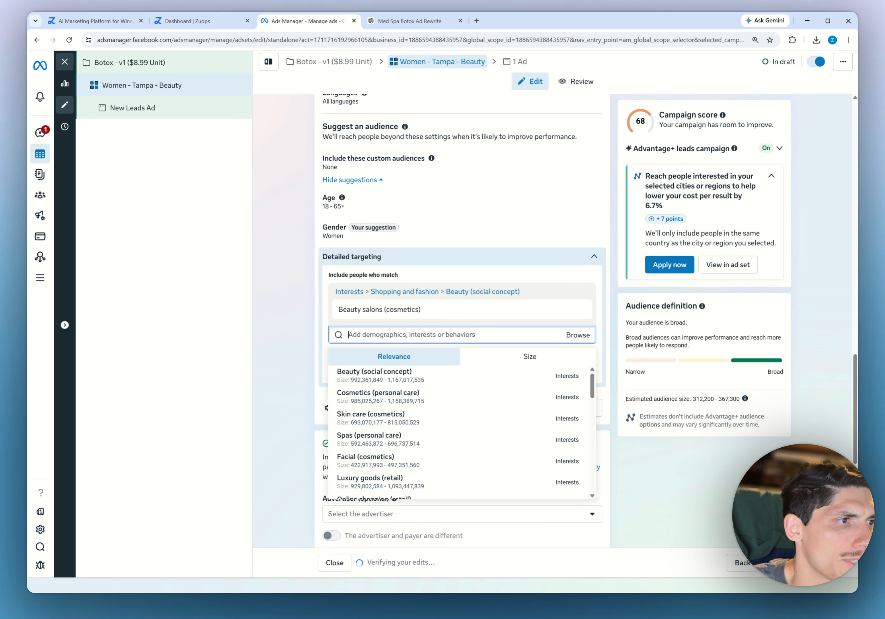
{"action": "mouse_move", "coordinate": [438, 383]}
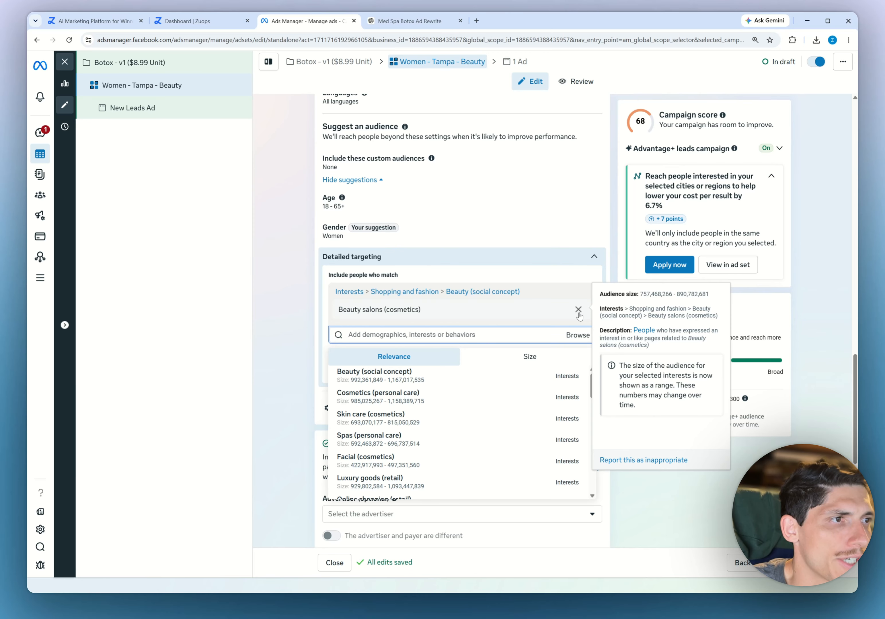
{"action": "left_click", "coordinate": [577, 310]}
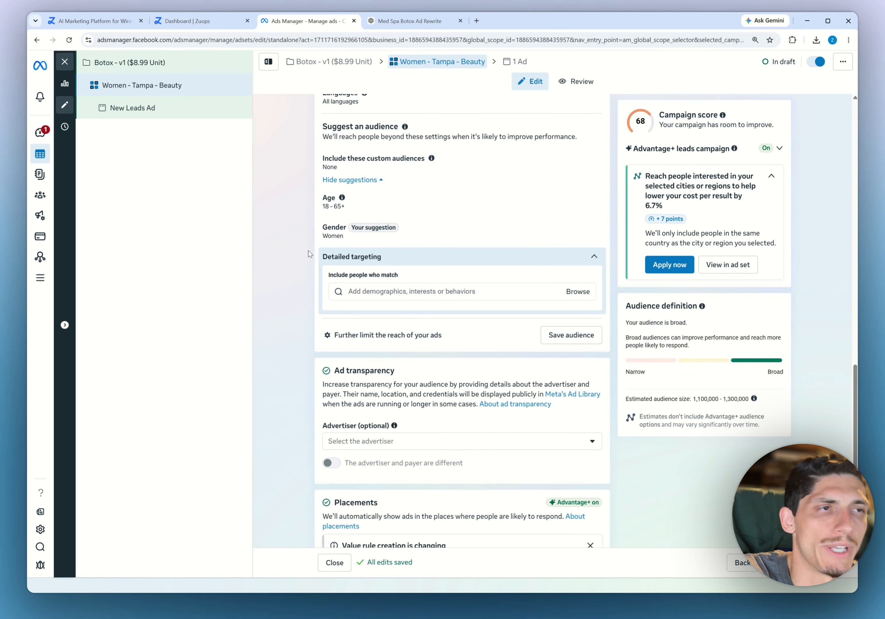
Set the suggested audience's age range to 25–60
{"action": "left_click", "coordinate": [373, 204]}
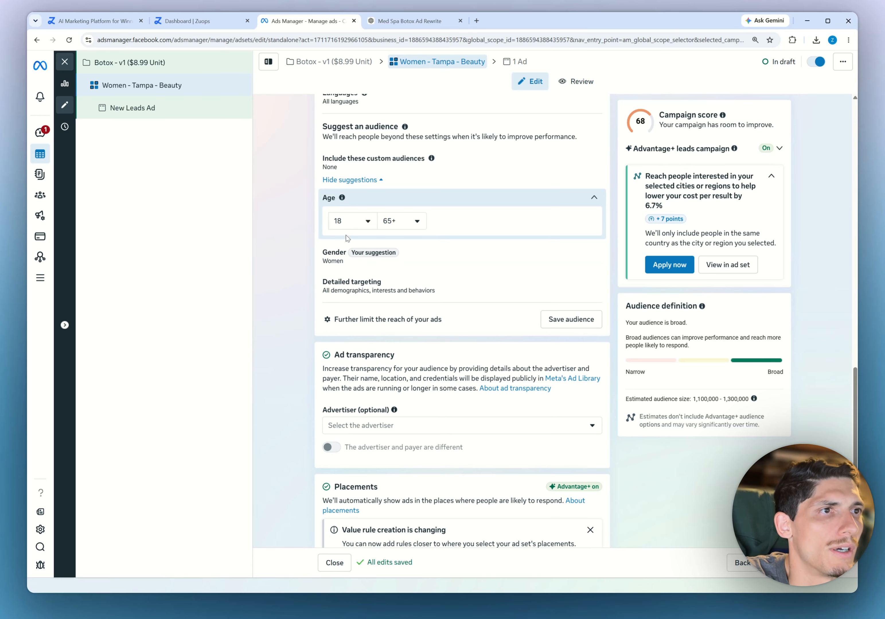
{"action": "left_click", "coordinate": [359, 222]}
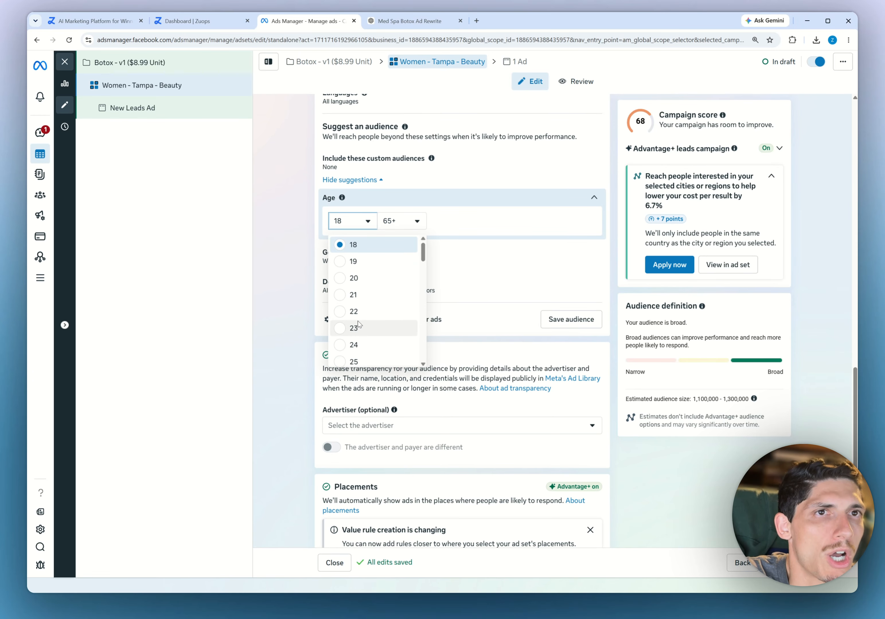
{"action": "left_click", "coordinate": [344, 362]}
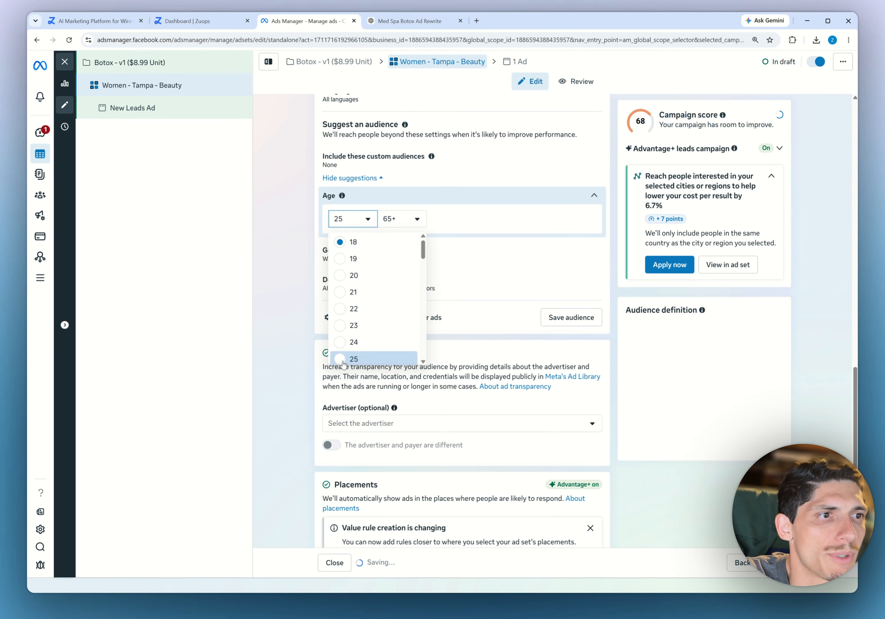
{"action": "scroll", "coordinate": [296, 211], "scroll_direction": "up", "scroll_amount": 3}
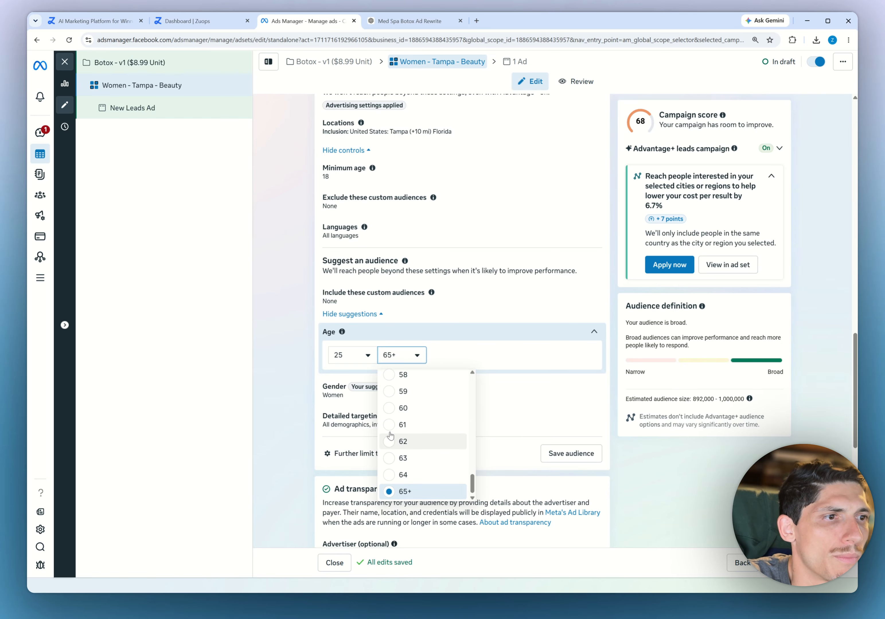
{"action": "left_click", "coordinate": [402, 407]}
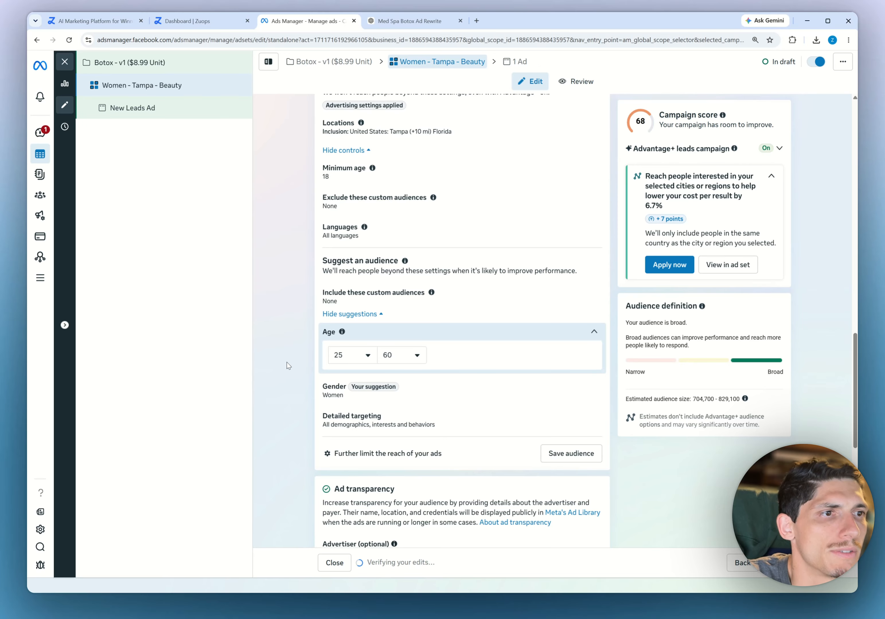
Reopen the audience's location controls and examine the Tampa radius options and coverage on the map
{"action": "scroll", "coordinate": [287, 341], "scroll_direction": "up", "scroll_amount": 3}
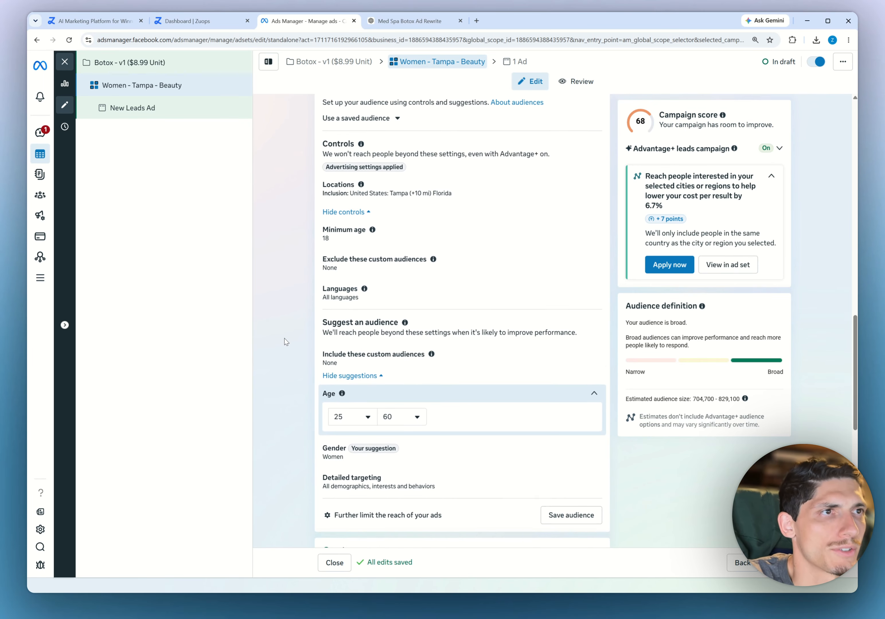
{"action": "left_click", "coordinate": [588, 217]}
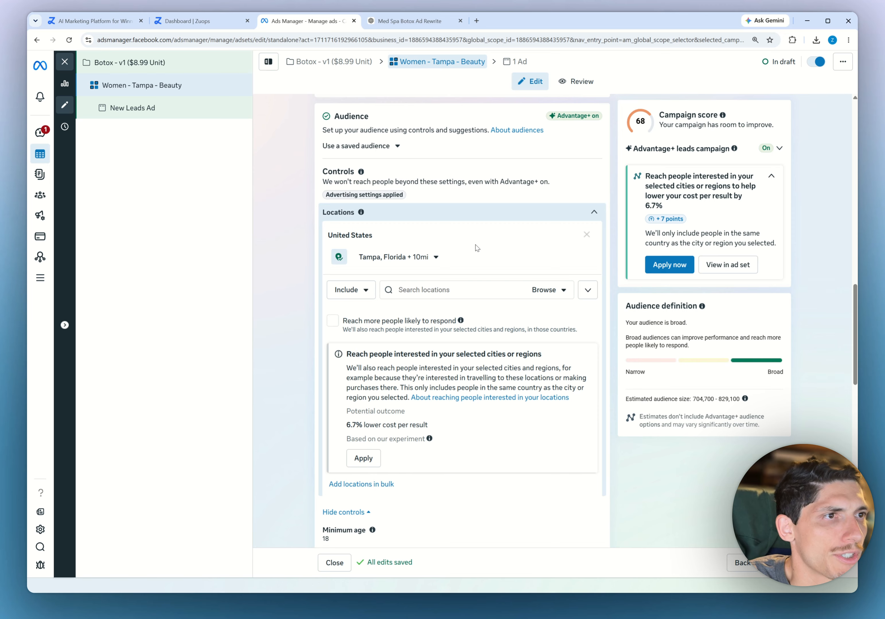
{"action": "left_click", "coordinate": [434, 256]}
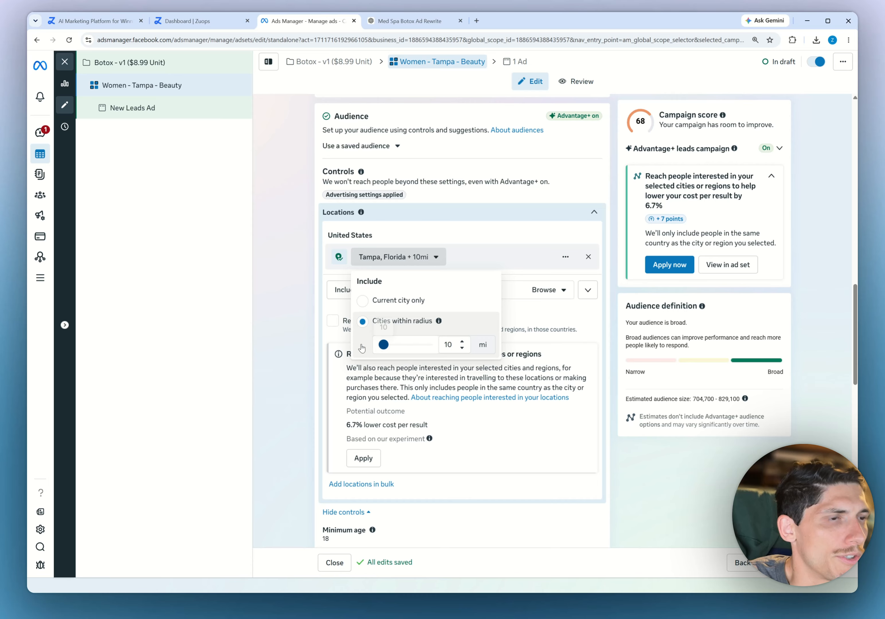
{"action": "left_click", "coordinate": [450, 265]}
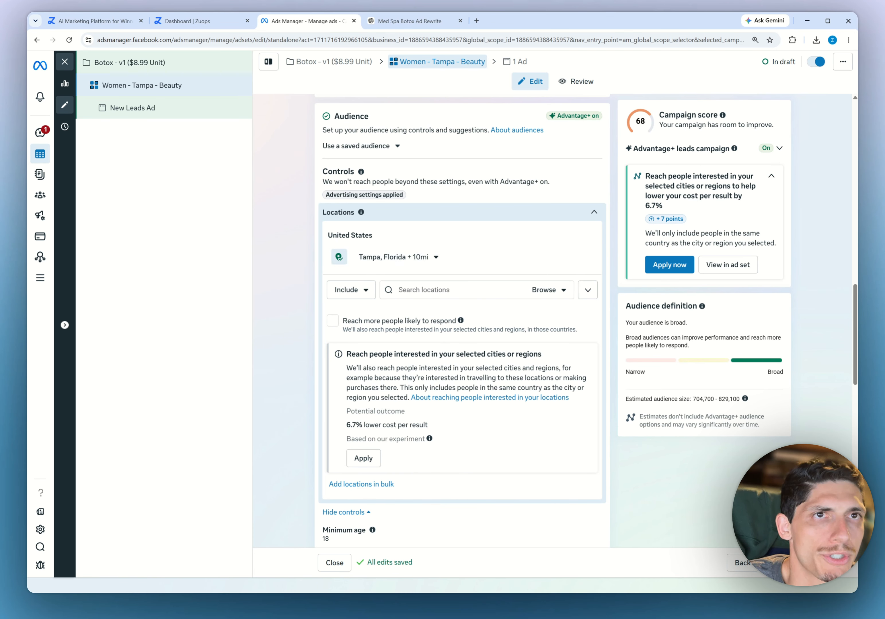
{"action": "left_click", "coordinate": [500, 292]}
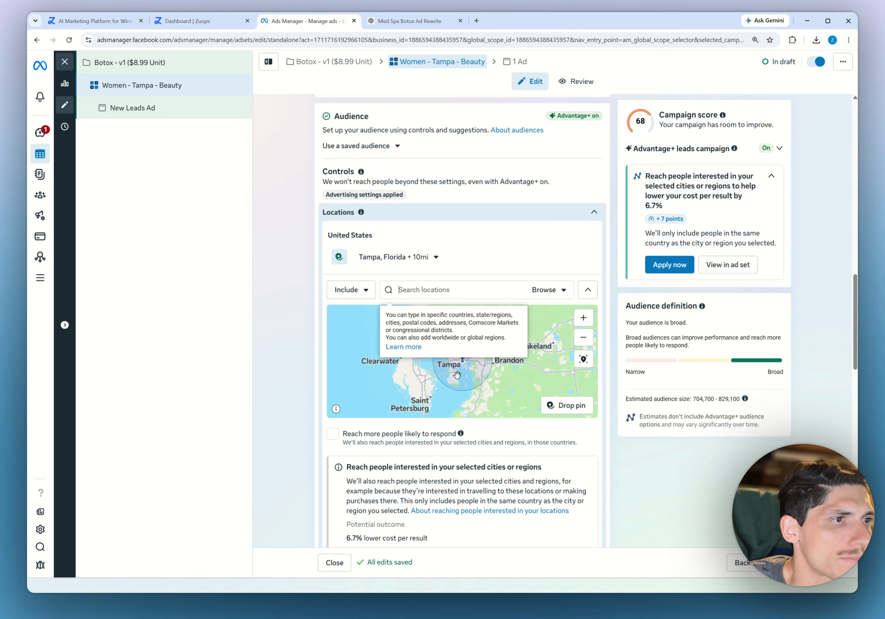
{"action": "scroll", "coordinate": [457, 375], "scroll_direction": "up", "scroll_amount": 5}
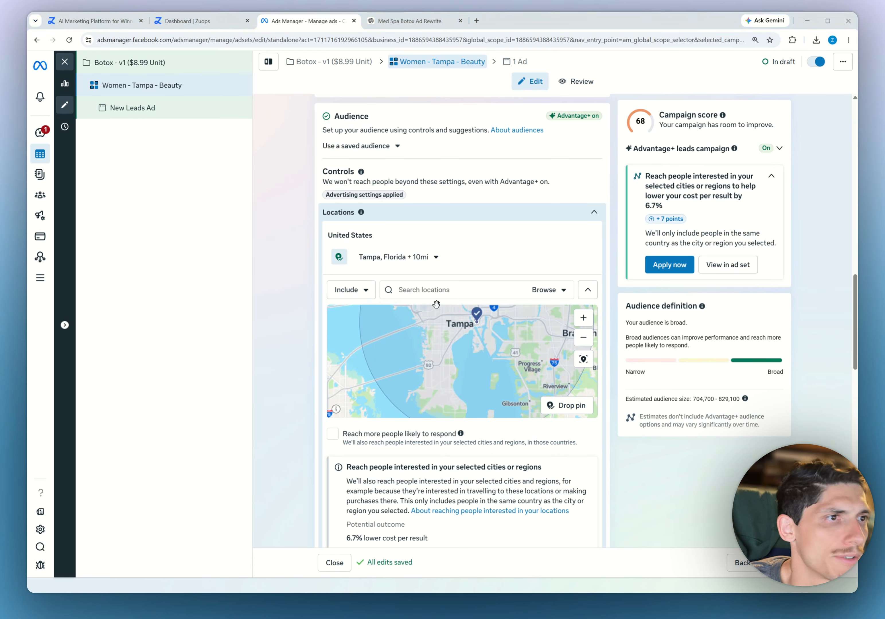
Search for the spa's street address, add the first suggested place as a target location, and enlarge its radius
{"action": "left_click", "coordinate": [445, 292]}
{"action": "type", "text": "5244 Bridge St, Tampa, FL 33611"}
{"action": "left_click", "coordinate": [490, 291]}
{"action": "key", "text": "ctrl+c"}
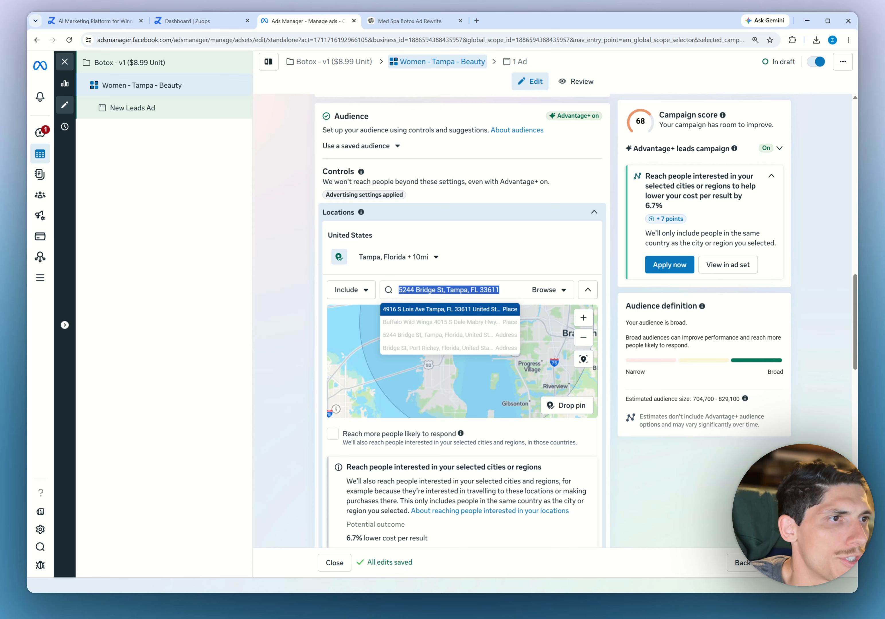
{"action": "left_click", "coordinate": [444, 310]}
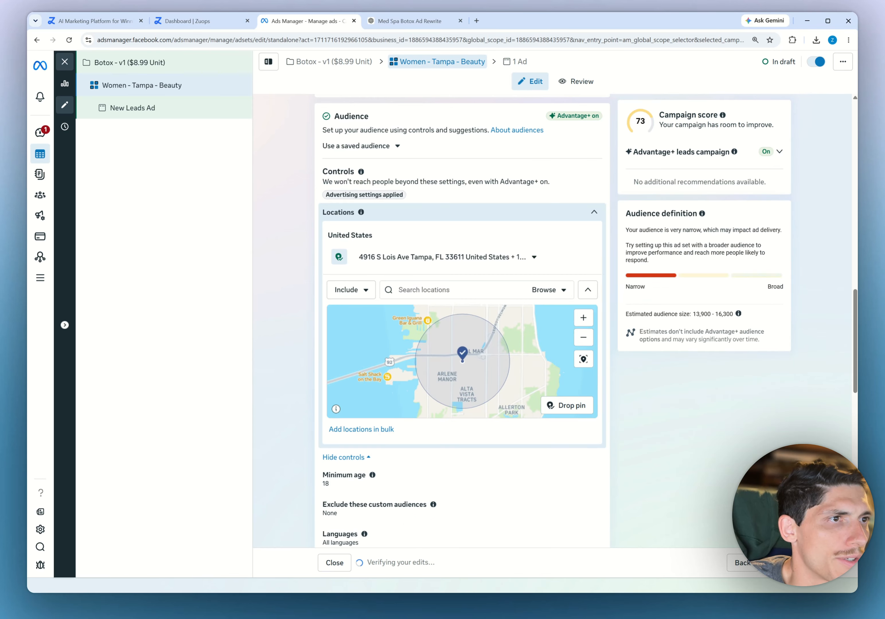
{"action": "left_click", "coordinate": [534, 257]}
{"action": "left_click_drag", "start_coordinate": [383, 313], "coordinate": [382, 314]}
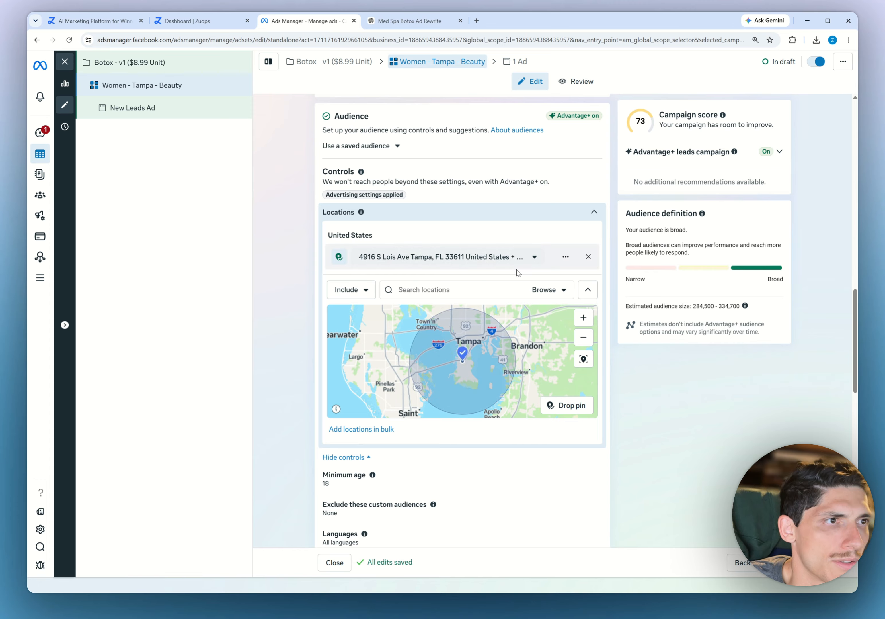
Add the address suggestion that matches the spa's street address and remove the wrongly chosen location
{"action": "left_click", "coordinate": [466, 290]}
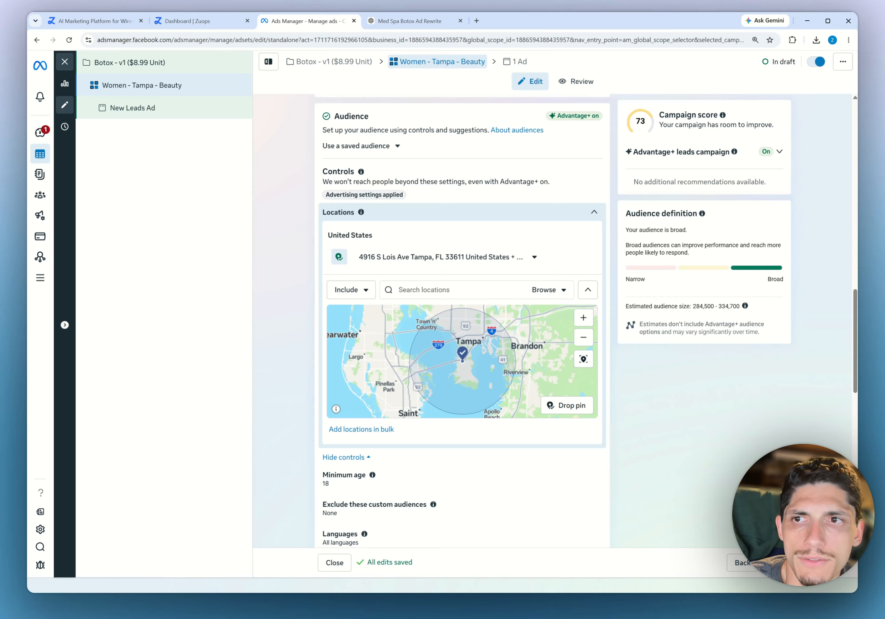
{"action": "key", "text": "ctrl+v"}
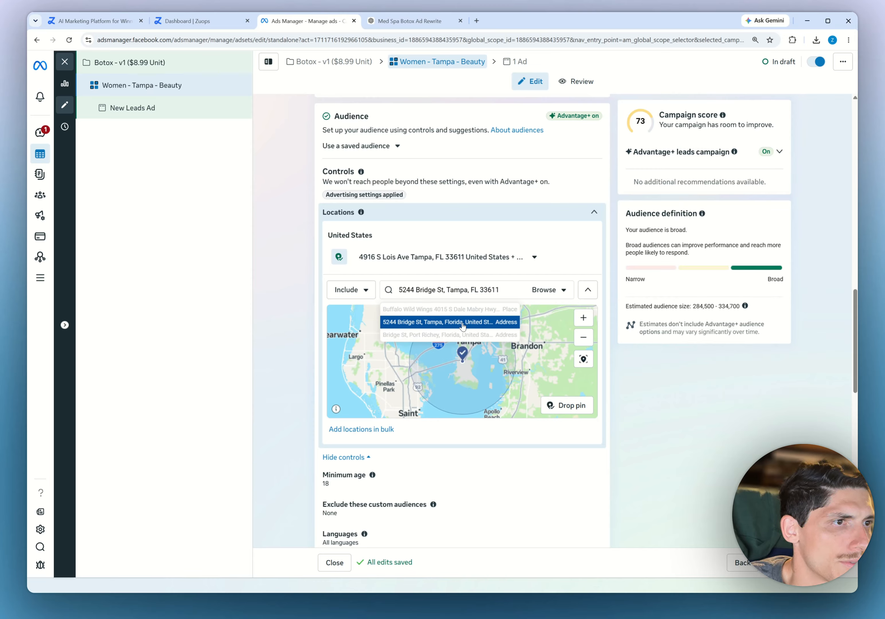
{"action": "left_click", "coordinate": [457, 327]}
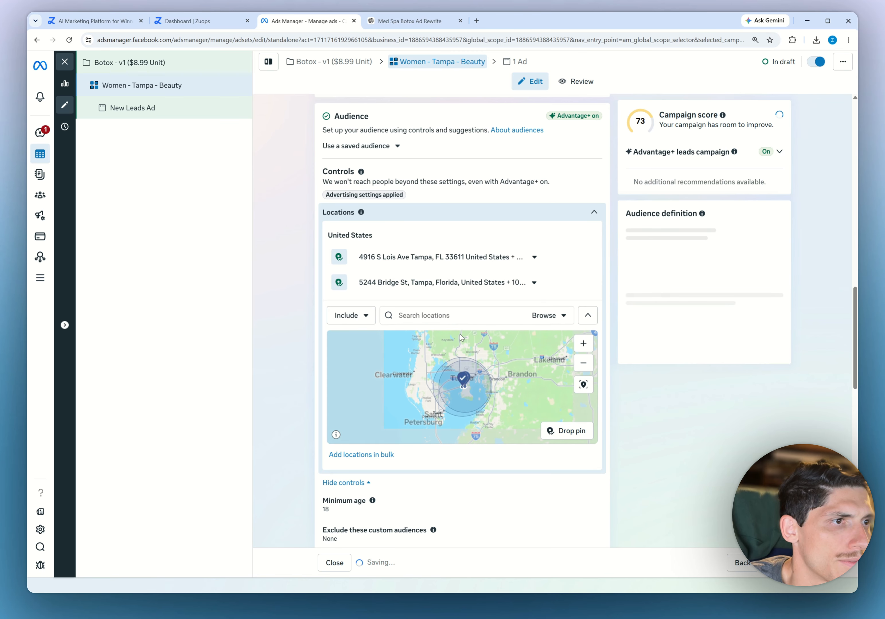
{"action": "left_click", "coordinate": [544, 258]}
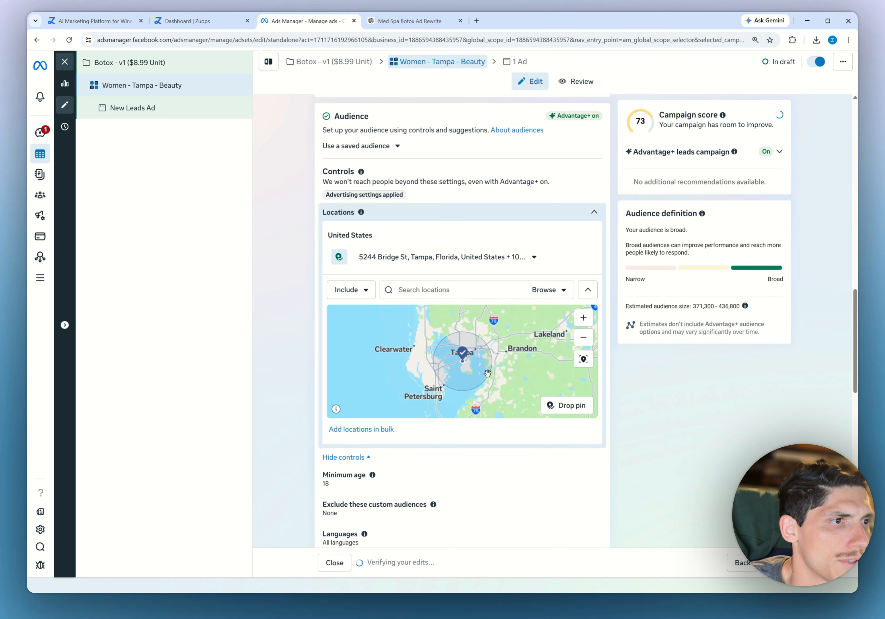
Replace the street-address location with a pin dropped on the map at (27.8868, -82.5238) with a 10 mi radius, and review its coverage
{"action": "scroll", "coordinate": [430, 363], "scroll_direction": "up", "scroll_amount": 5}
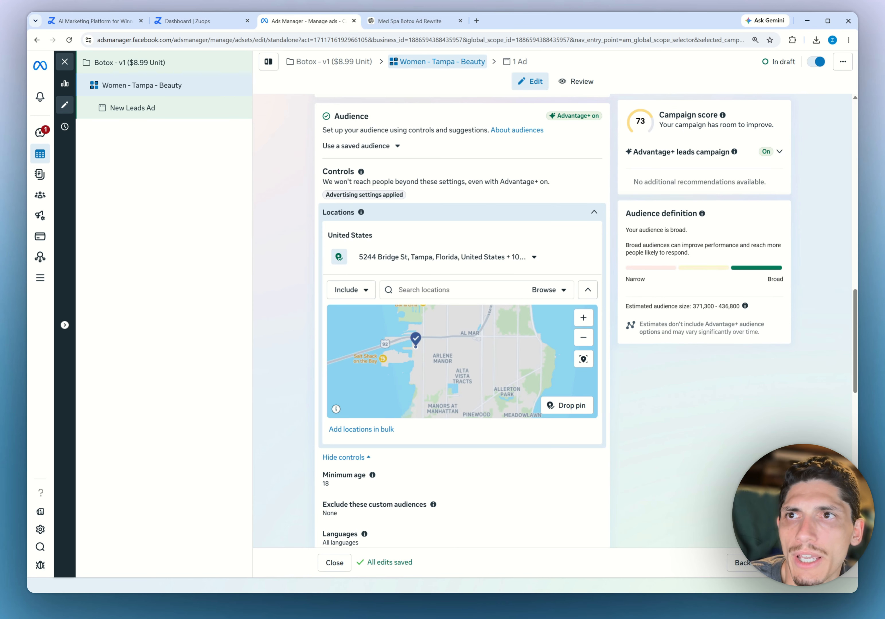
{"action": "scroll", "coordinate": [481, 370], "scroll_direction": "down", "scroll_amount": 5}
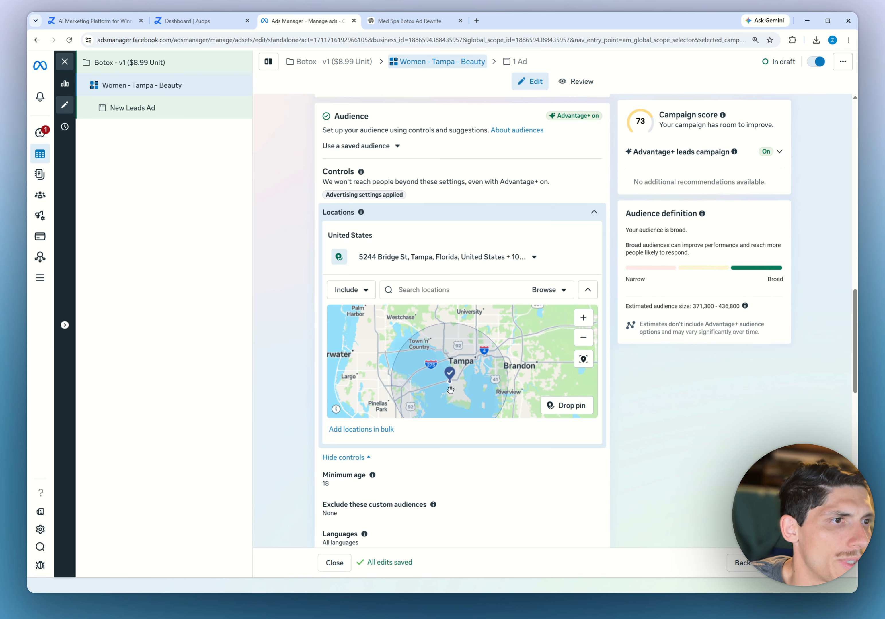
{"action": "left_click_drag", "start_coordinate": [450, 390], "coordinate": [453, 340]}
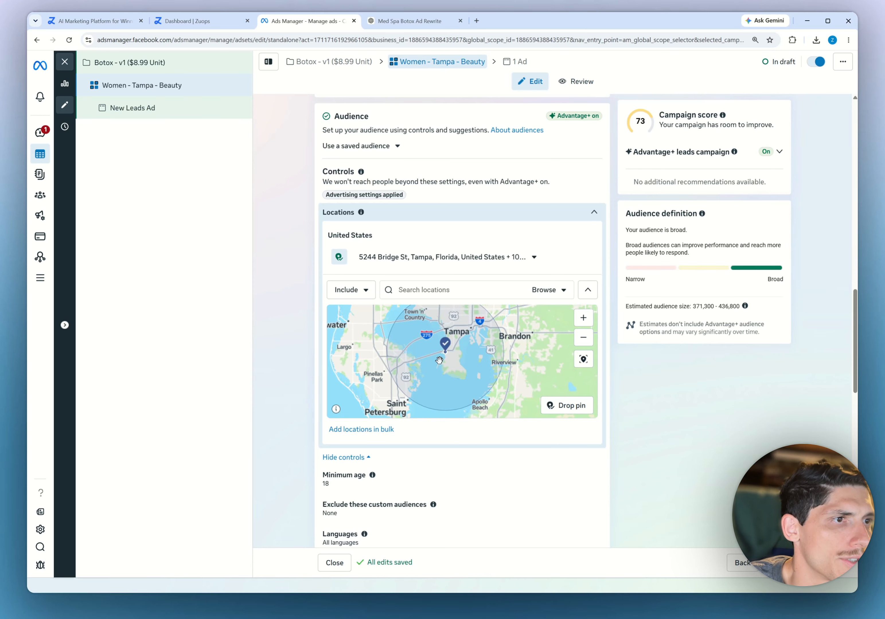
{"action": "scroll", "coordinate": [439, 360], "scroll_direction": "up", "scroll_amount": 3}
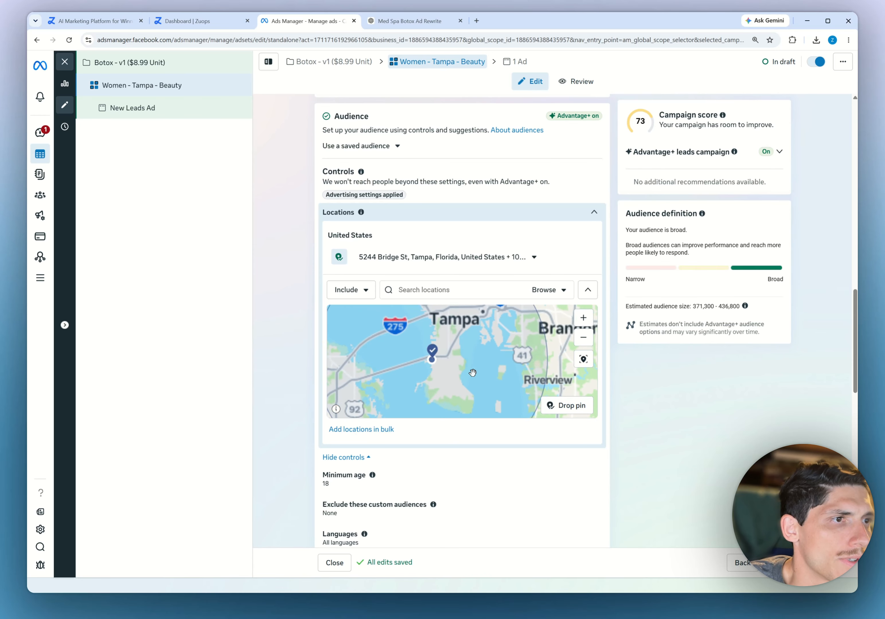
{"action": "left_click", "coordinate": [435, 360]}
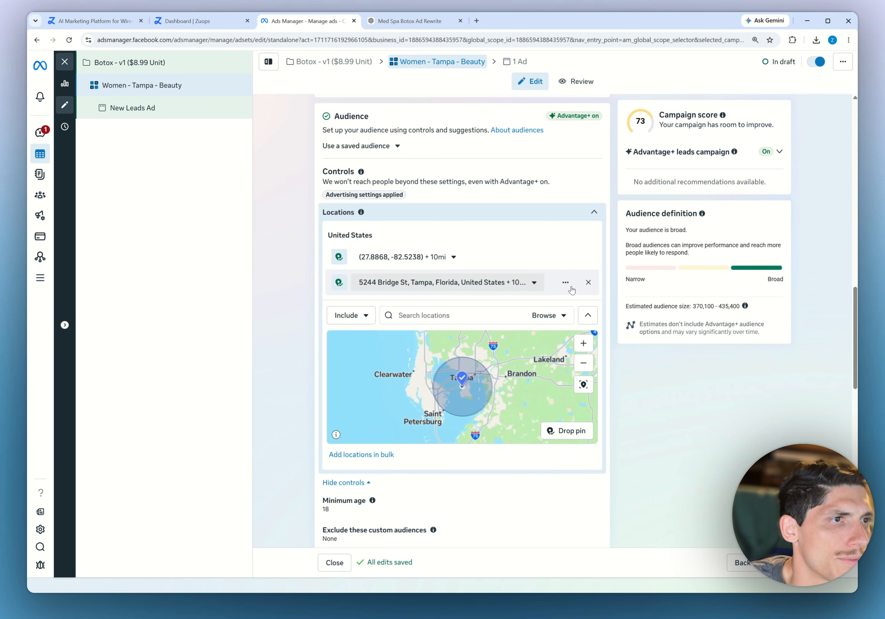
{"action": "left_click", "coordinate": [589, 282]}
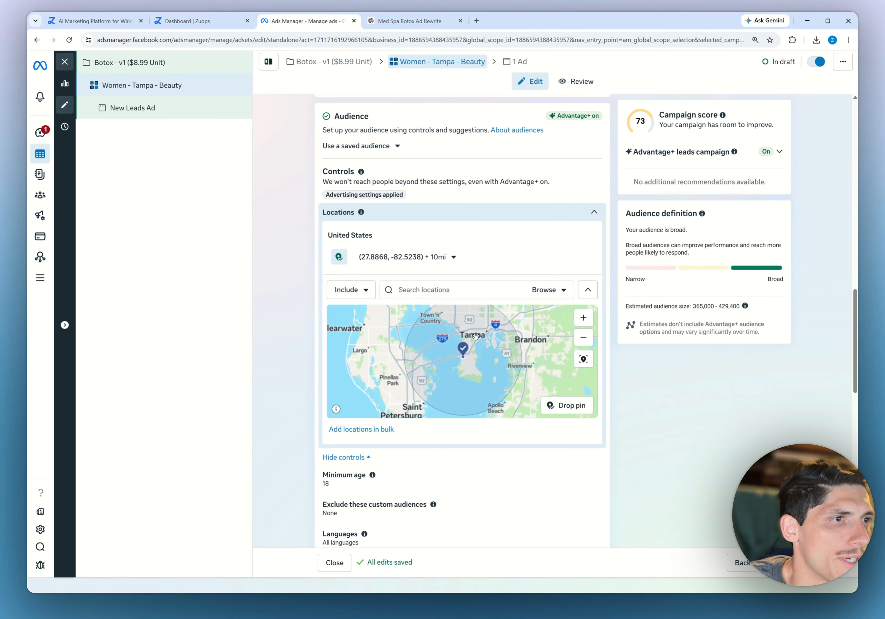
{"action": "left_click_drag", "start_coordinate": [476, 336], "coordinate": [441, 358]}
{"action": "scroll", "coordinate": [463, 363], "scroll_direction": "up", "scroll_amount": 2}
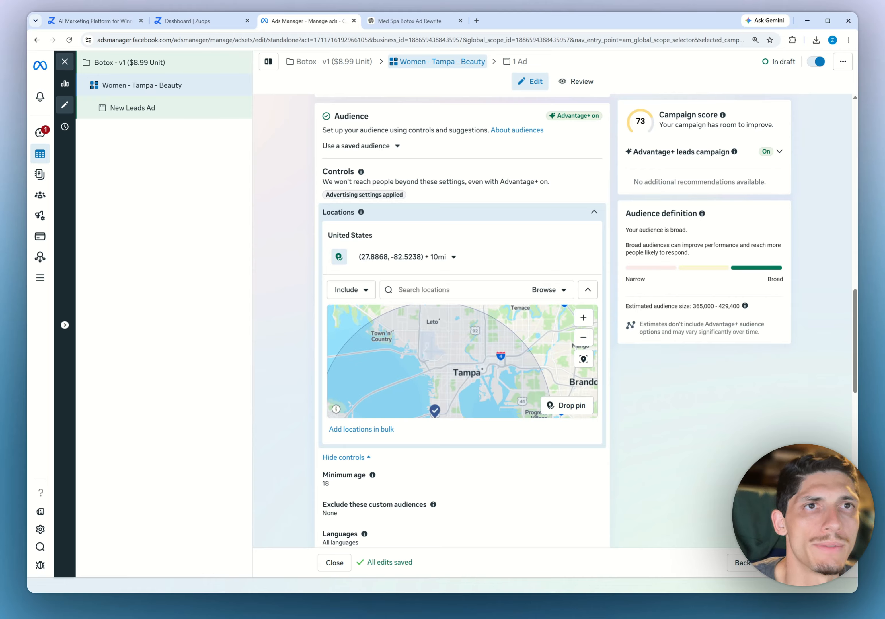
{"action": "scroll", "coordinate": [494, 351], "scroll_direction": "down", "scroll_amount": 2}
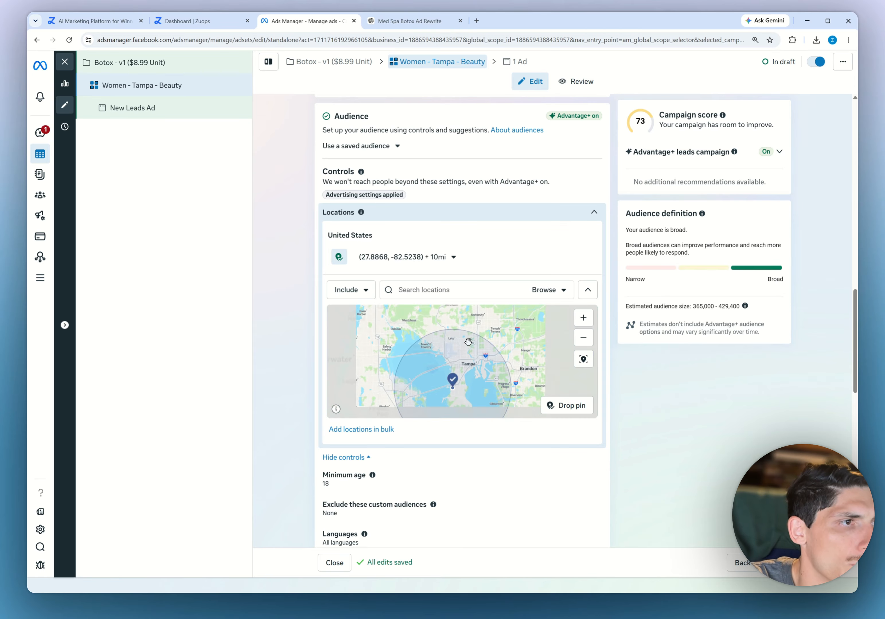
{"action": "mouse_move", "coordinate": [476, 361]}
{"action": "left_mouse_down"}
{"action": "mouse_move", "coordinate": [461, 359]}
{"action": "mouse_move", "coordinate": [456, 339]}
{"action": "mouse_move", "coordinate": [445, 351]}
{"action": "mouse_move", "coordinate": [466, 373]}
{"action": "left_mouse_up"}
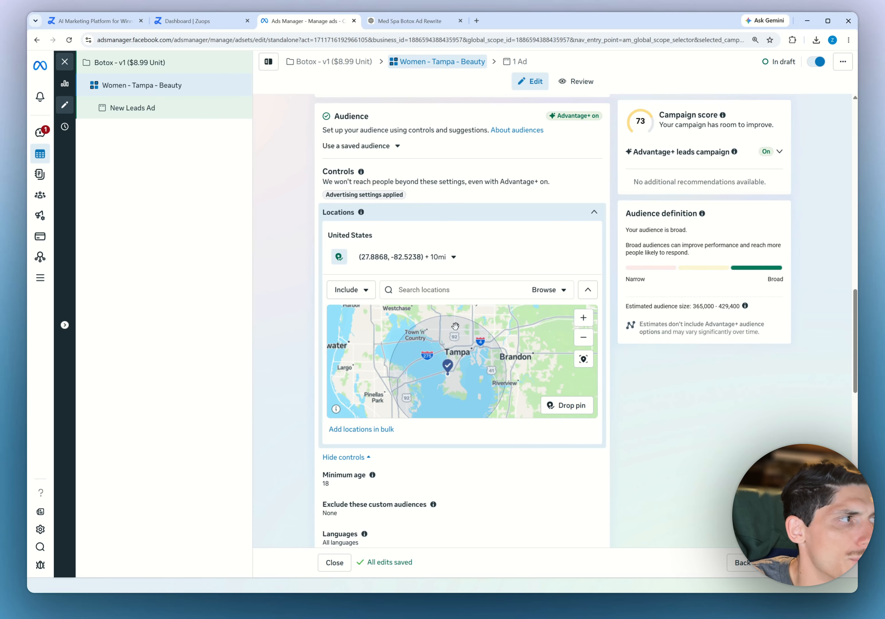
Exclude Audience Network from the platforms in the ad set's placement settings
{"action": "scroll", "coordinate": [317, 330], "scroll_direction": "down", "scroll_amount": 15}
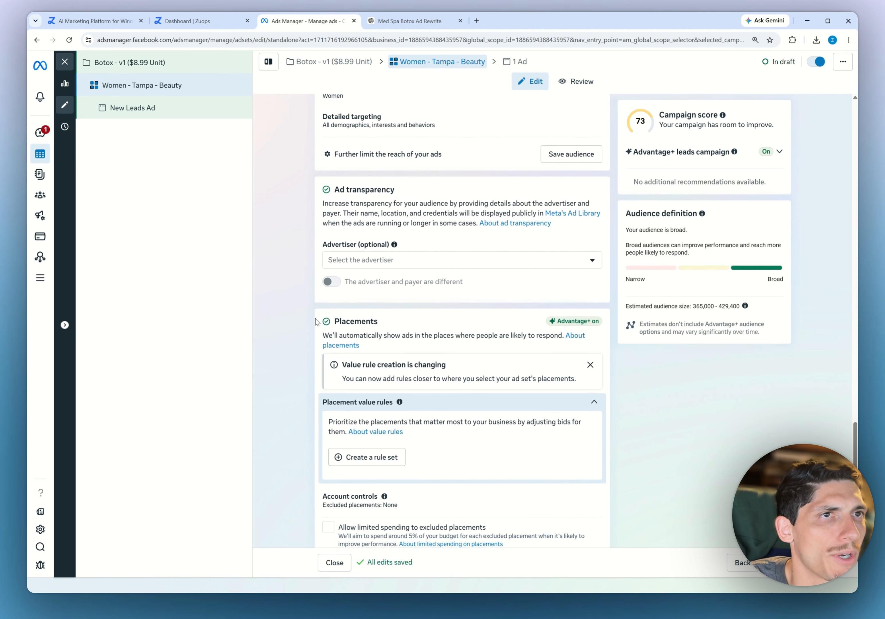
{"action": "left_click", "coordinate": [356, 523]}
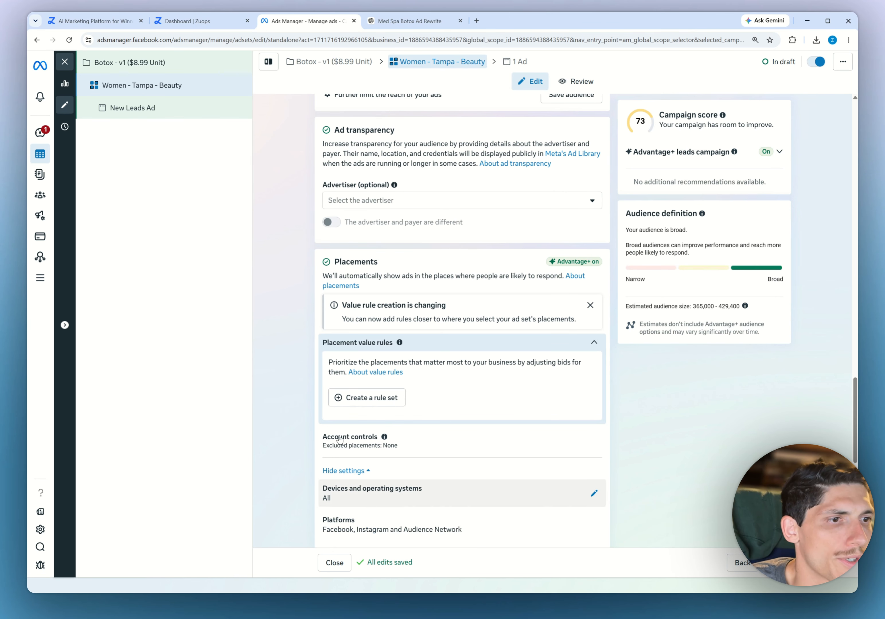
{"action": "scroll", "coordinate": [593, 306], "scroll_direction": "down", "scroll_amount": 5}
{"action": "left_click", "coordinate": [593, 307]}
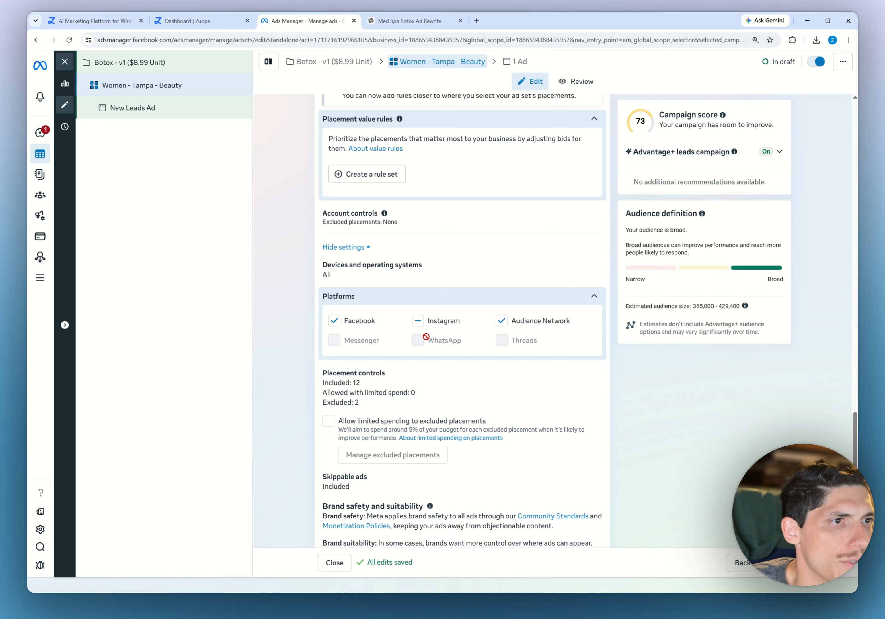
{"action": "left_click", "coordinate": [498, 324]}
Review the placement controls for feeds, stories and reels, in-stream and search results, and exclude Ads on Facebook Reels
{"action": "left_click", "coordinate": [349, 394]}
{"action": "scroll", "coordinate": [349, 394], "scroll_direction": "down", "scroll_amount": 2}
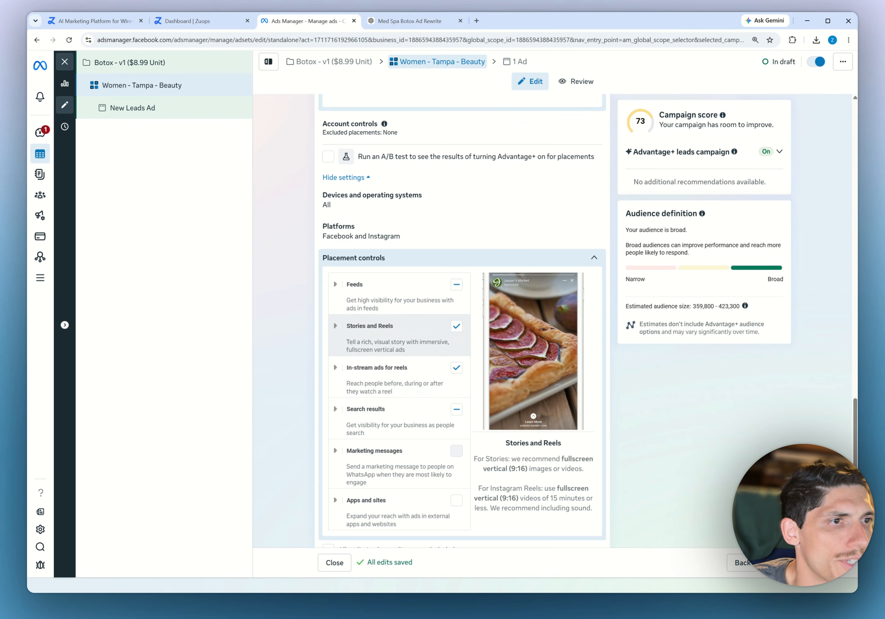
{"action": "scroll", "coordinate": [343, 365], "scroll_direction": "down", "scroll_amount": 1}
{"action": "left_click", "coordinate": [342, 365]}
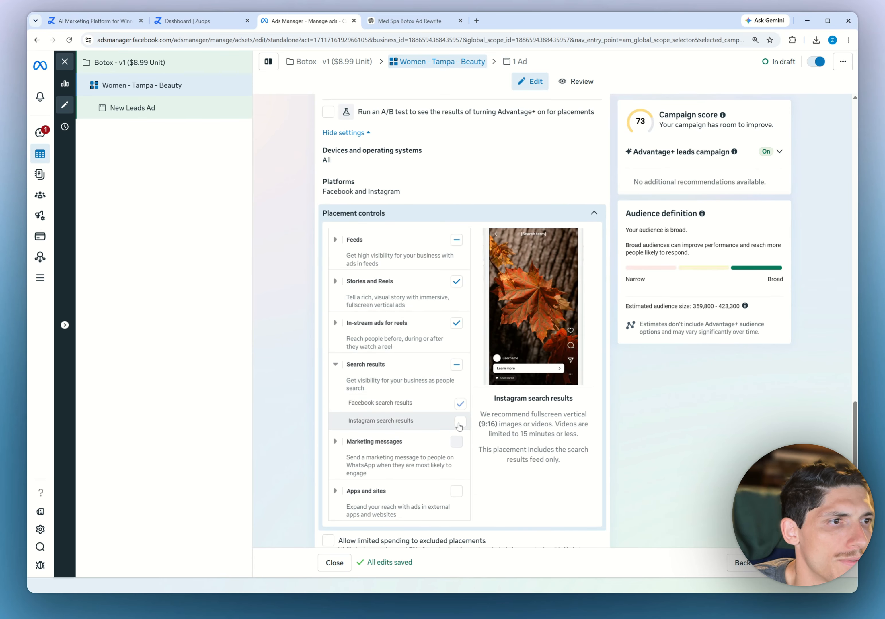
{"action": "left_click", "coordinate": [351, 239]}
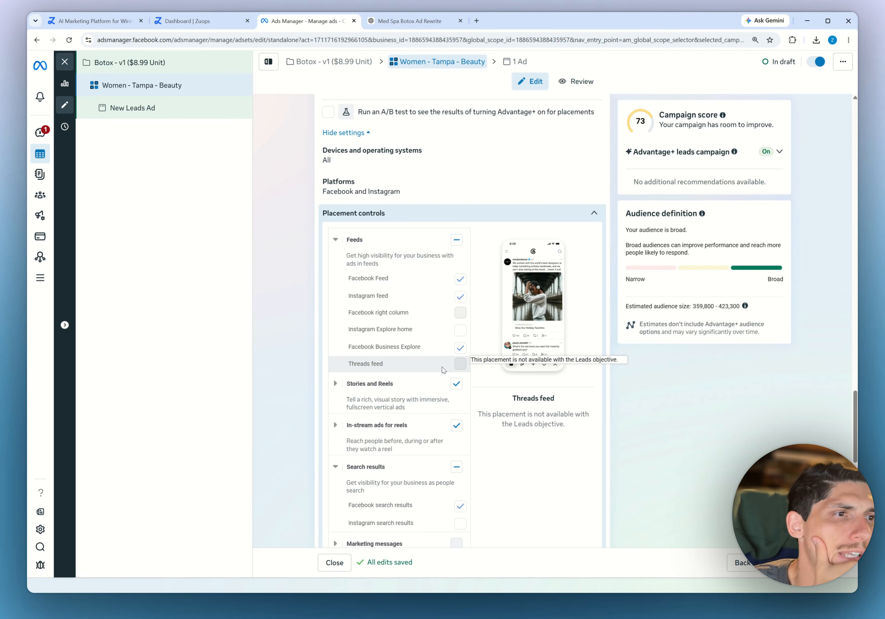
{"action": "left_click", "coordinate": [343, 386]}
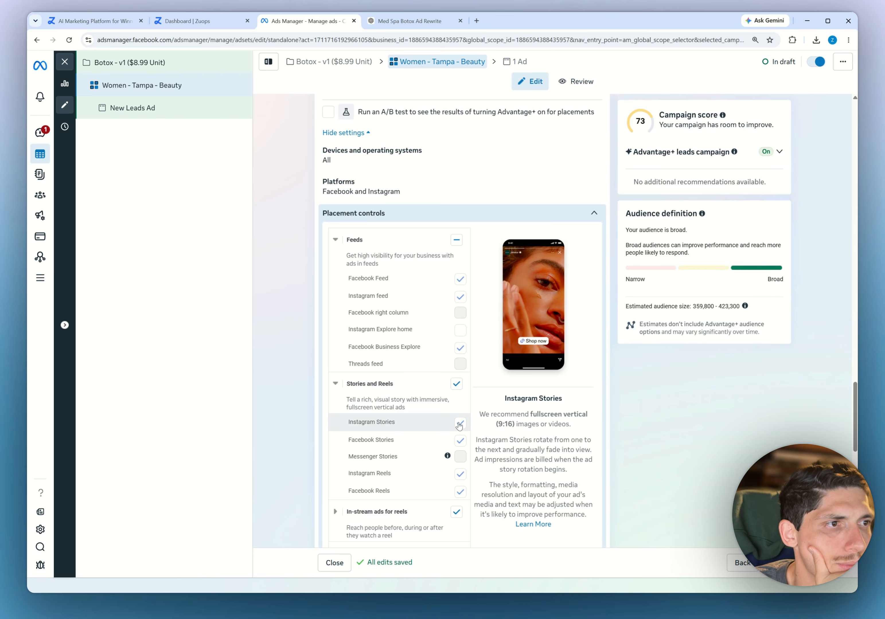
{"action": "scroll", "coordinate": [392, 447], "scroll_direction": "down", "scroll_amount": 3}
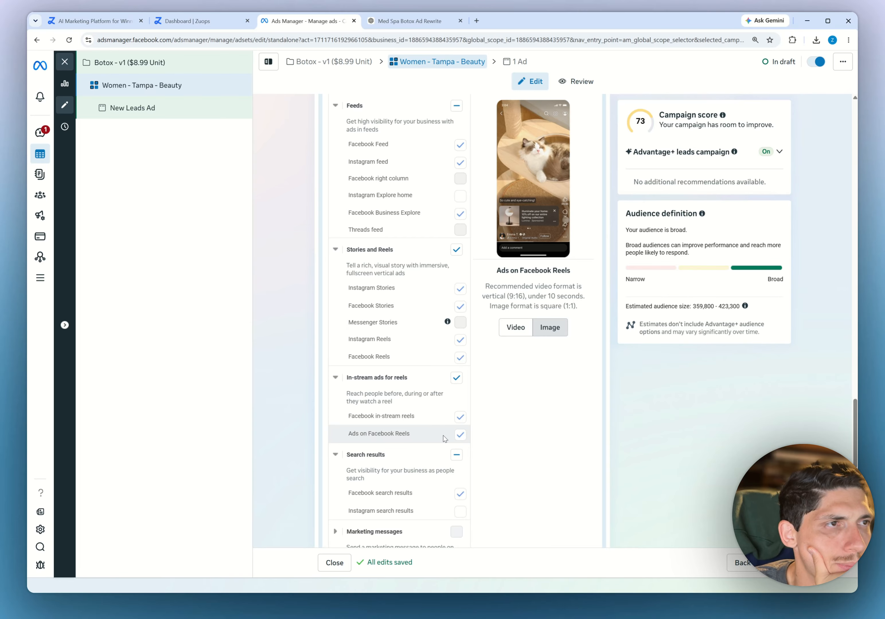
{"action": "left_click", "coordinate": [460, 436]}
{"action": "scroll", "coordinate": [460, 431], "scroll_direction": "down", "scroll_amount": 2}
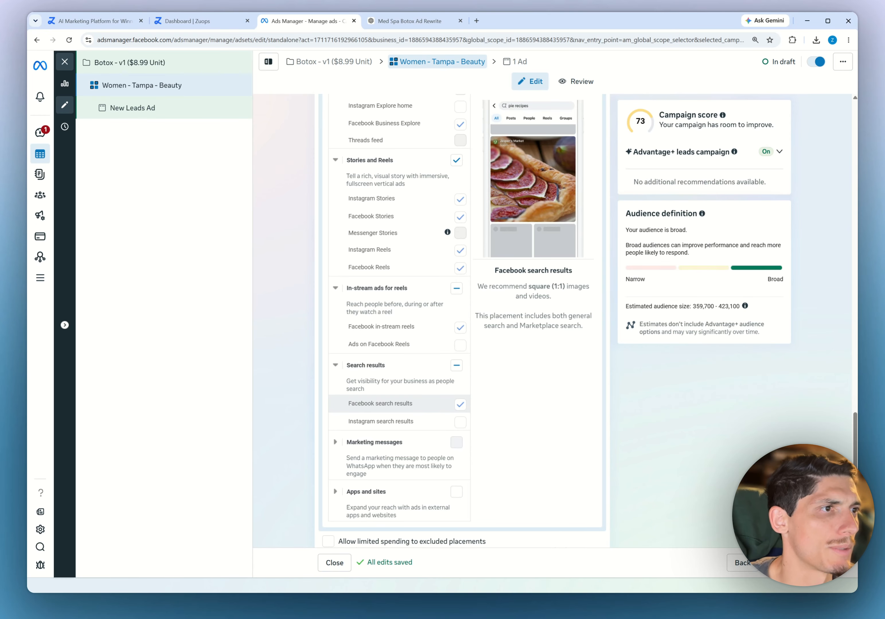
Open the New Leads Ad in the Women - Tampa - Beauty ad set and rename it "AD - 1"
{"action": "scroll", "coordinate": [407, 407], "scroll_direction": "up", "scroll_amount": 5}
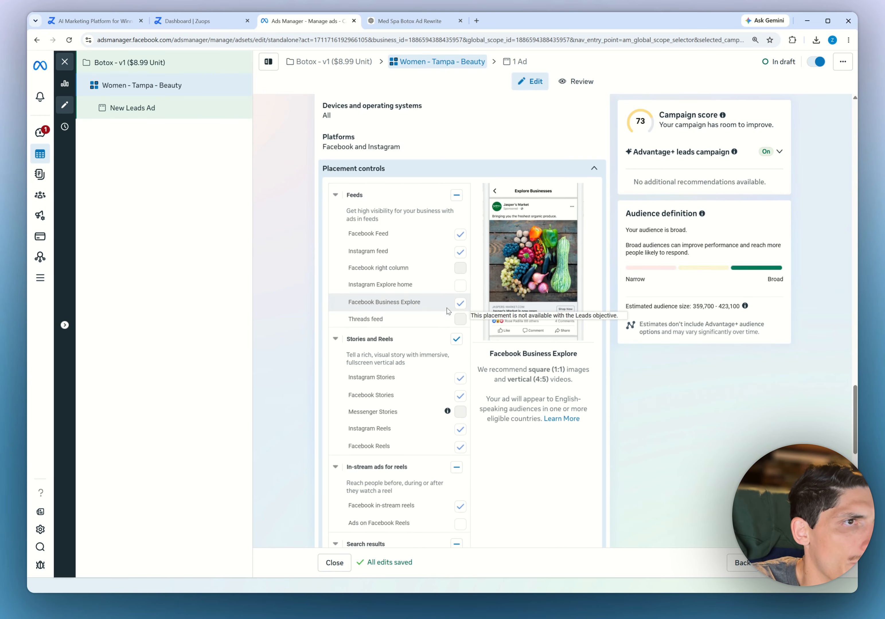
{"action": "scroll", "coordinate": [440, 340], "scroll_direction": "up", "scroll_amount": 15}
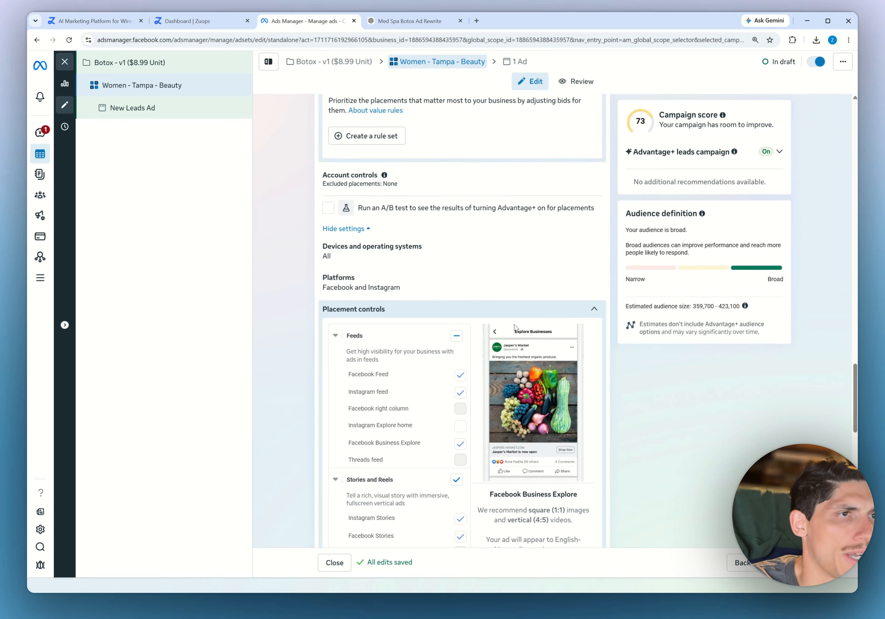
{"action": "scroll", "coordinate": [440, 341], "scroll_direction": "up", "scroll_amount": 5}
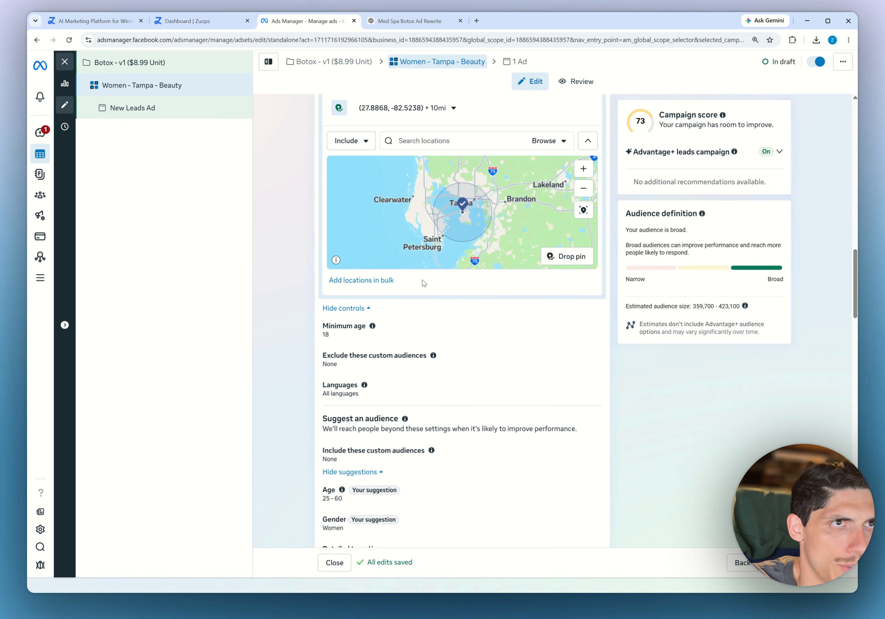
{"action": "scroll", "coordinate": [363, 456], "scroll_direction": "up", "scroll_amount": 15}
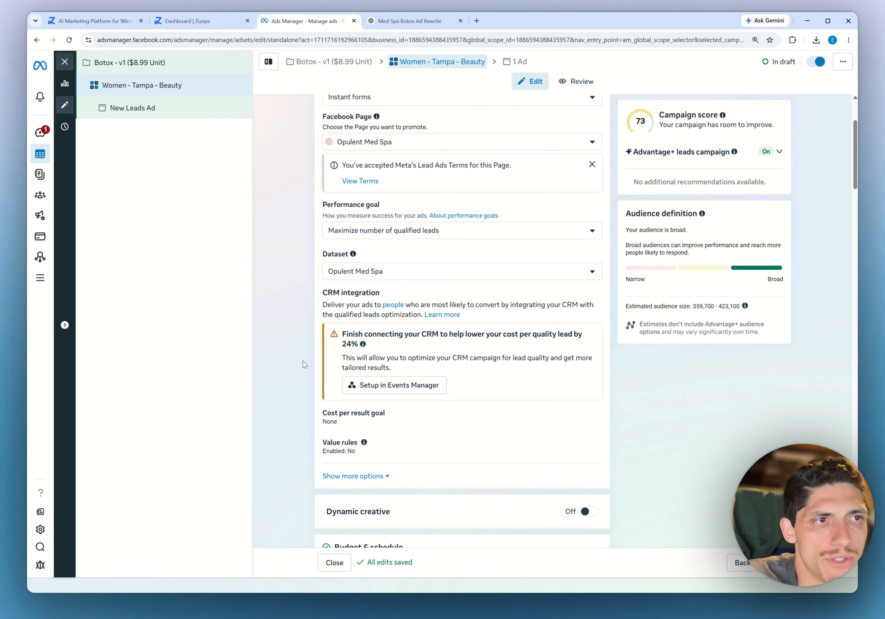
{"action": "scroll", "coordinate": [303, 361], "scroll_direction": "up", "scroll_amount": 3}
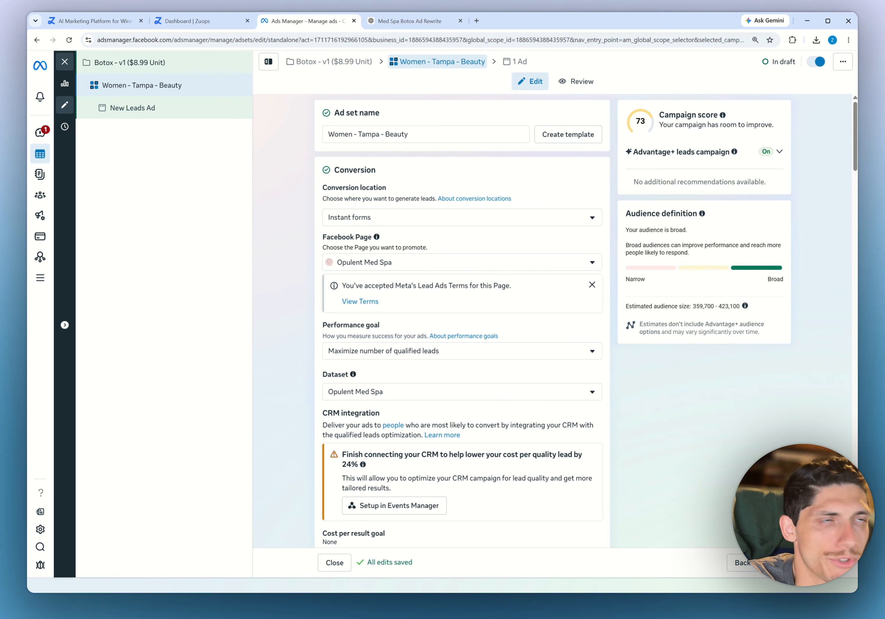
{"action": "left_click", "coordinate": [128, 107]}
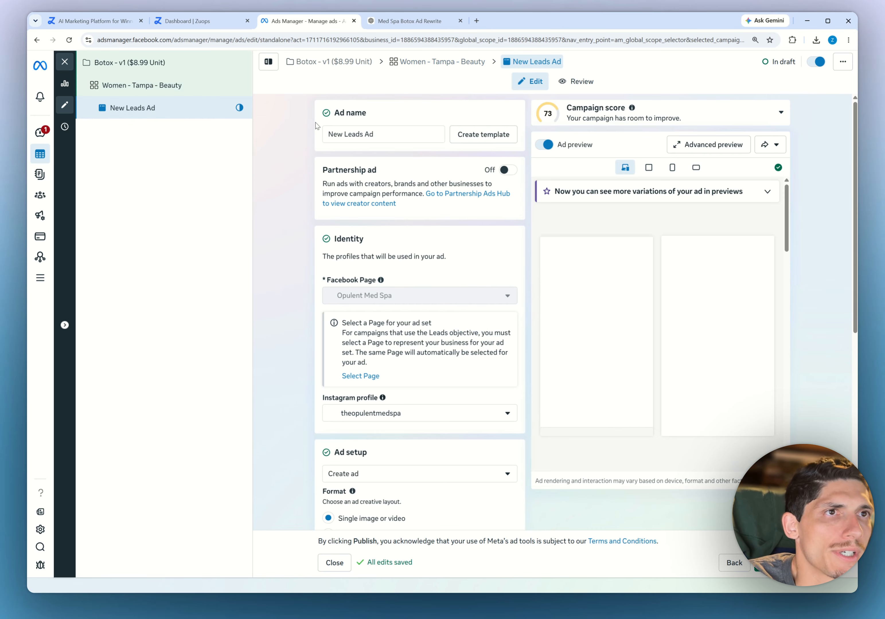
{"action": "type", "text": "AD -"}
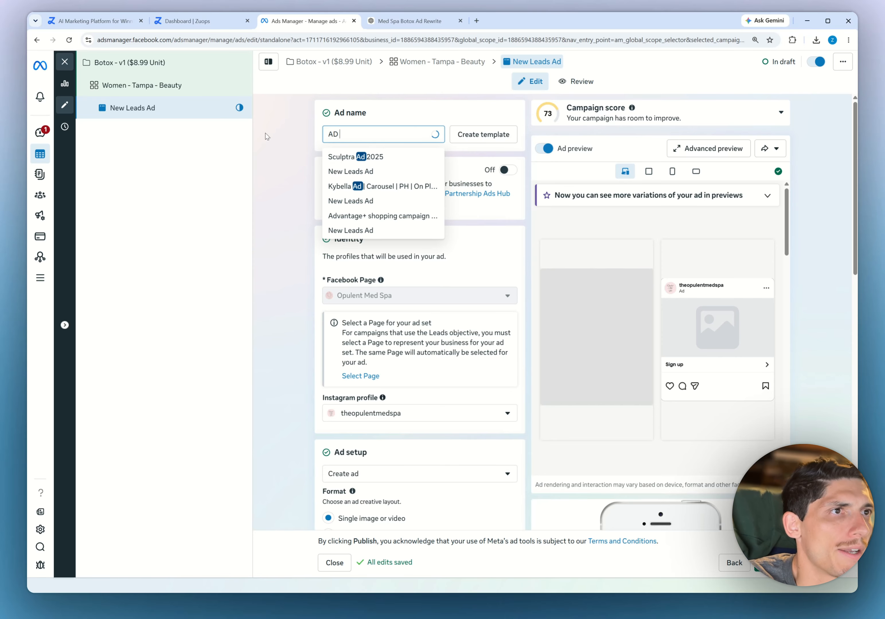
{"action": "scroll", "coordinate": [266, 132], "scroll_direction": "down", "scroll_amount": 1}
{"action": "type", "text": "1"}
Examine the ad's identity, format, instant form, lead delivery, follow-up and creative settings
{"action": "scroll", "coordinate": [351, 207], "scroll_direction": "down", "scroll_amount": 1}
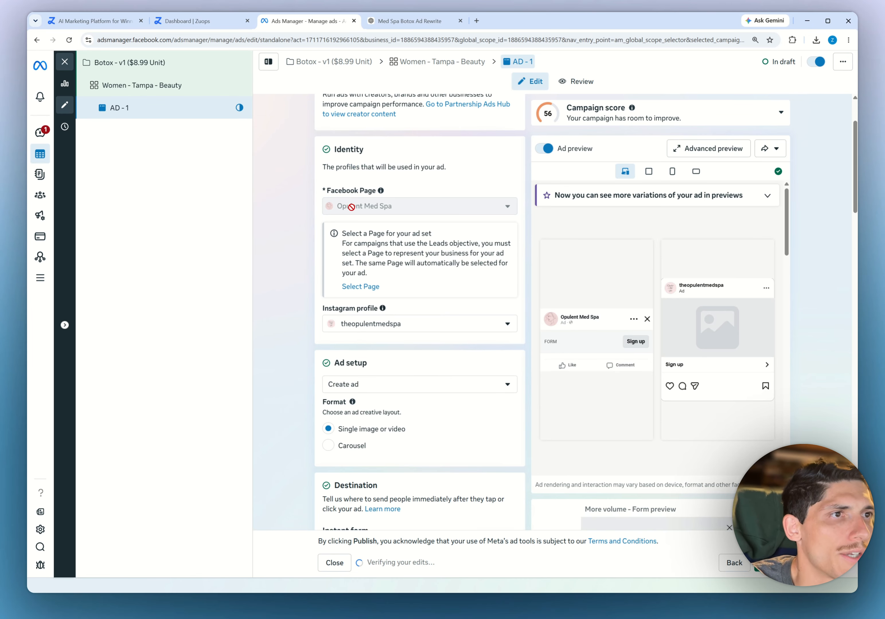
{"action": "scroll", "coordinate": [297, 271], "scroll_direction": "down", "scroll_amount": 12}
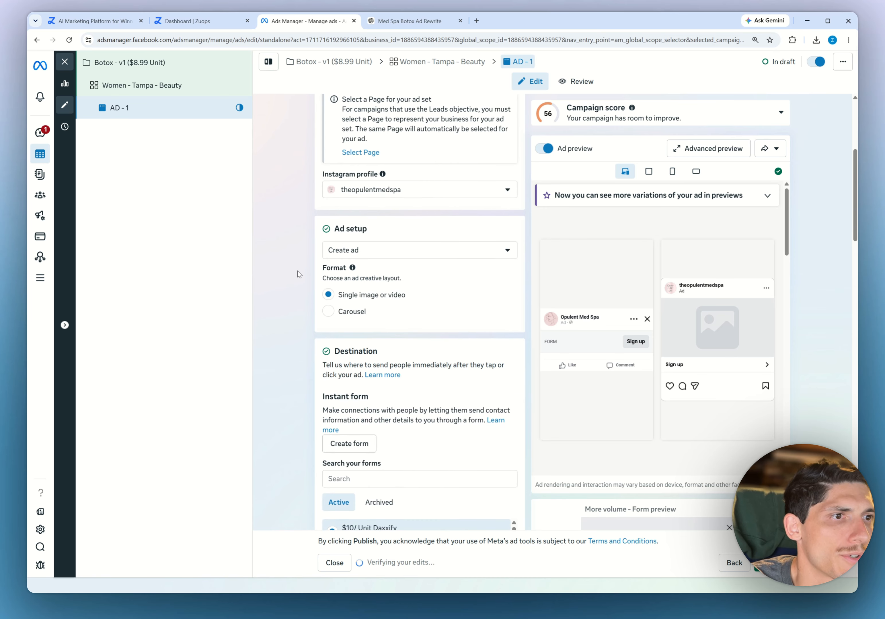
{"action": "scroll", "coordinate": [284, 242], "scroll_direction": "down", "scroll_amount": 1}
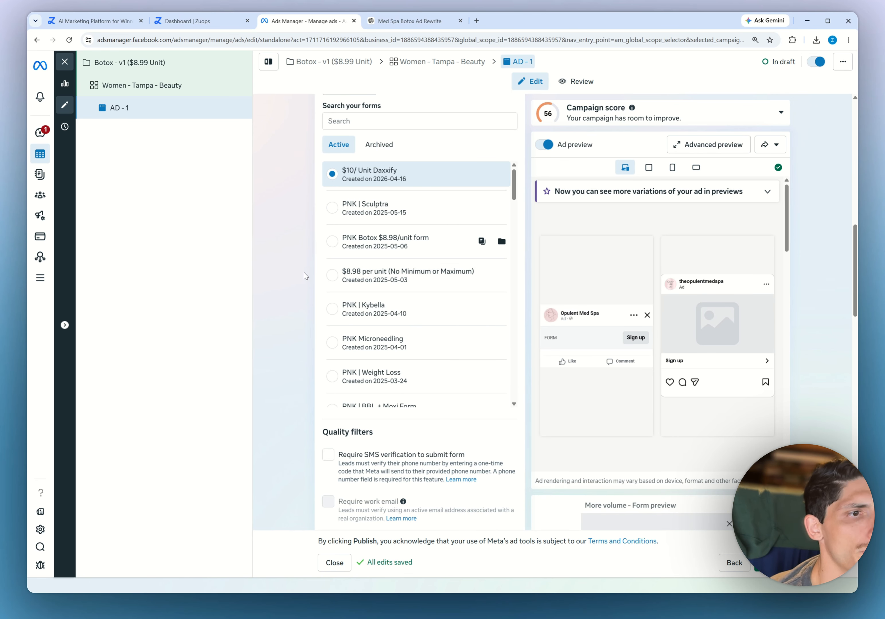
{"action": "scroll", "coordinate": [307, 298], "scroll_direction": "down", "scroll_amount": 6}
{"action": "scroll", "coordinate": [307, 298], "scroll_direction": "down", "scroll_amount": 2}
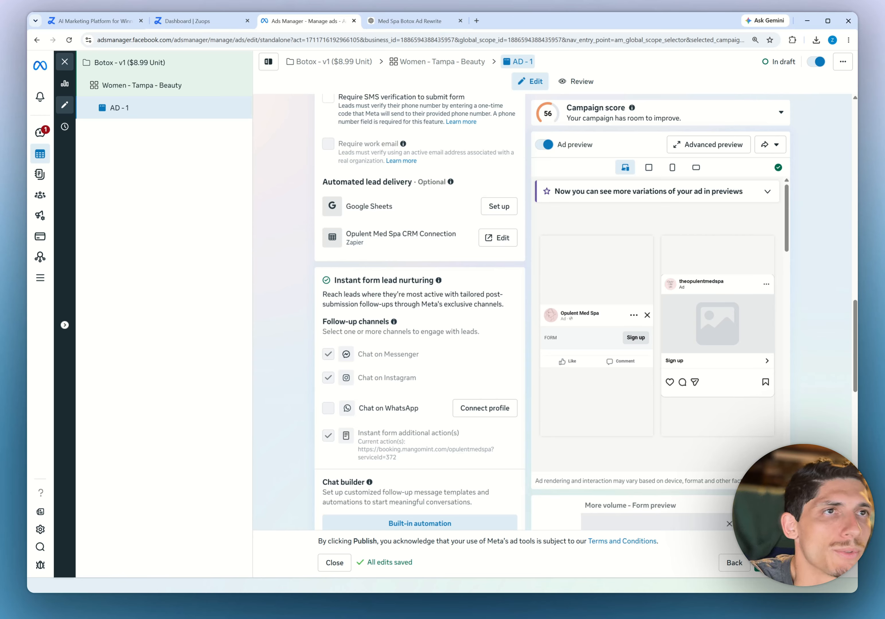
{"action": "scroll", "coordinate": [282, 316], "scroll_direction": "down", "scroll_amount": 1}
{"action": "scroll", "coordinate": [282, 314], "scroll_direction": "down", "scroll_amount": 5}
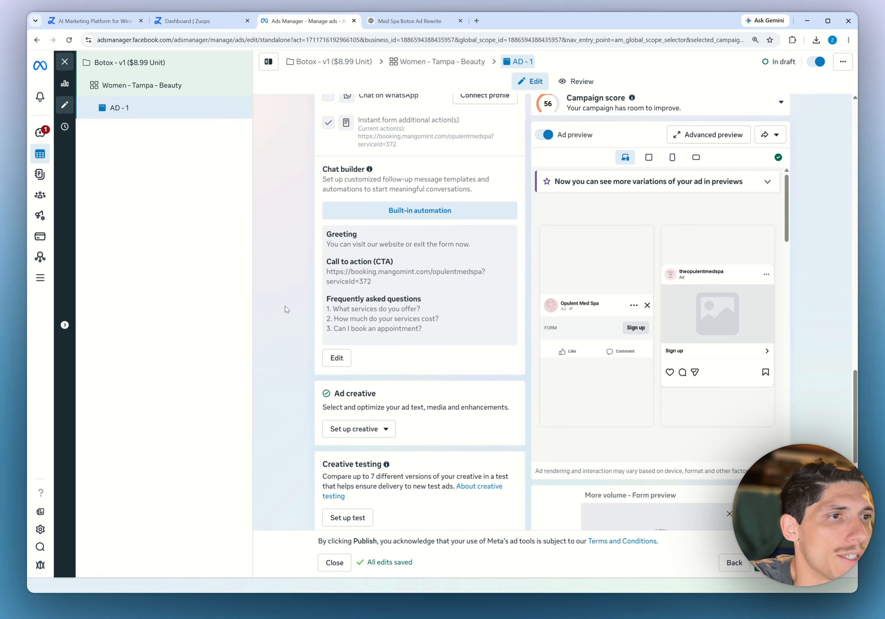
{"action": "scroll", "coordinate": [284, 306], "scroll_direction": "up", "scroll_amount": 15}
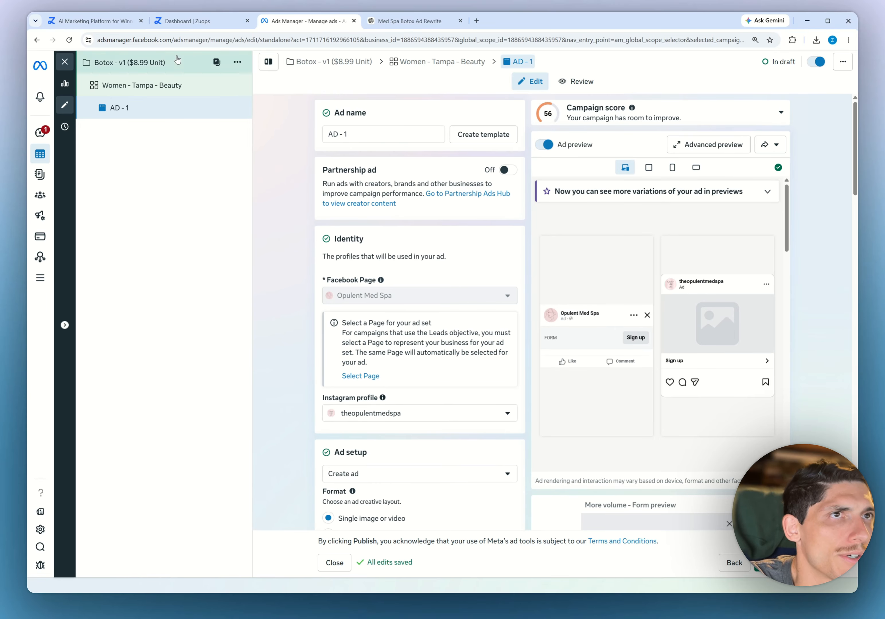
Switch to Zuops and upload ad-4.mp4 as the ad media in the Facebook Ad Copy Generator
{"action": "left_click", "coordinate": [169, 25]}
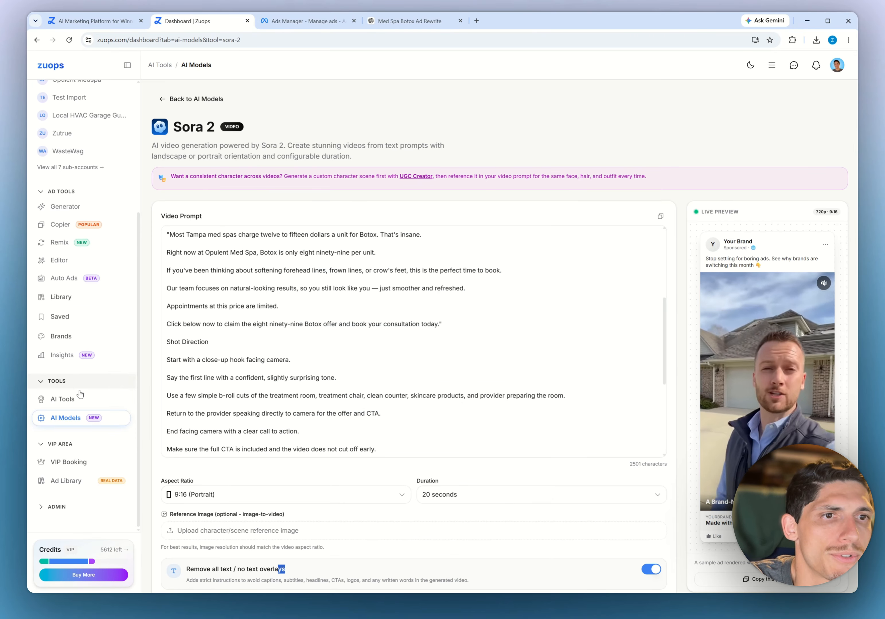
{"action": "left_click", "coordinate": [79, 404]}
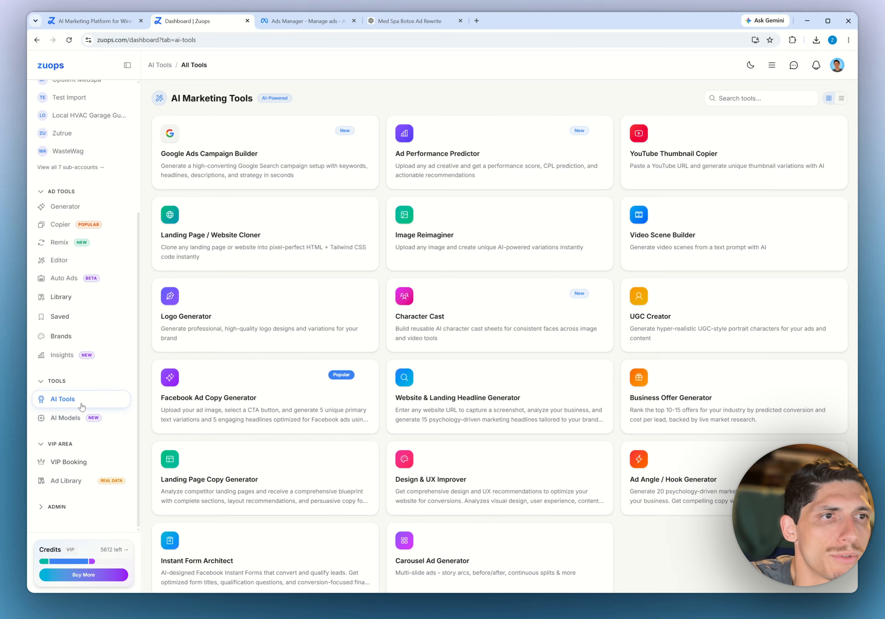
{"action": "left_click", "coordinate": [223, 397]}
{"action": "left_click", "coordinate": [366, 306]}
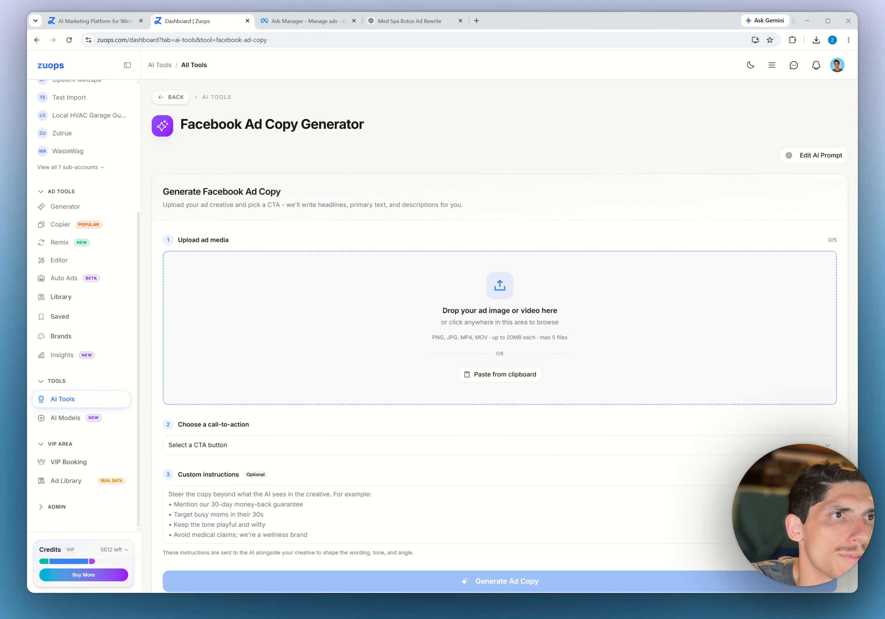
{"action": "double_click", "coordinate": [261, 368]}
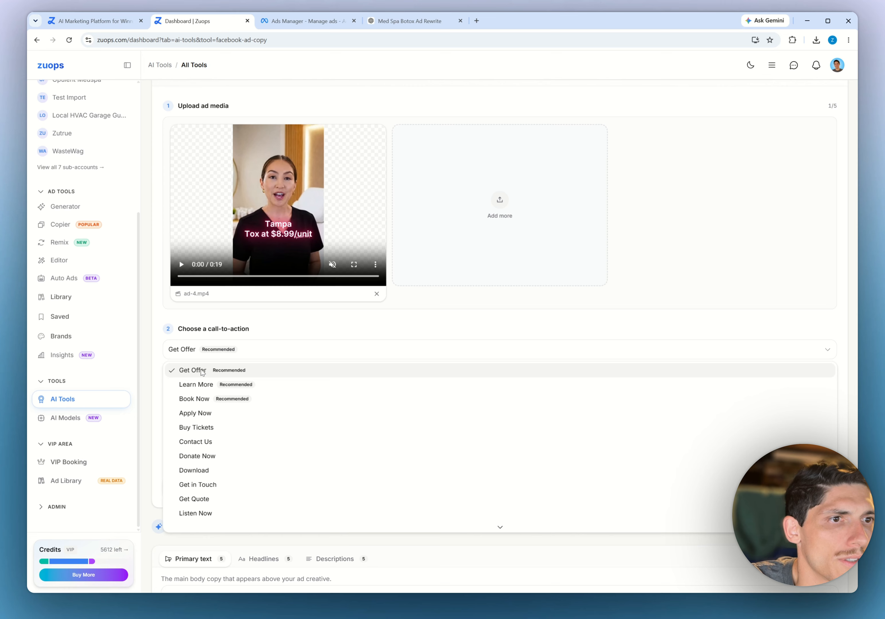
Choose Get Offer as the call-to-action and generate the ad copy without custom instructions
{"action": "left_click", "coordinate": [201, 371]}
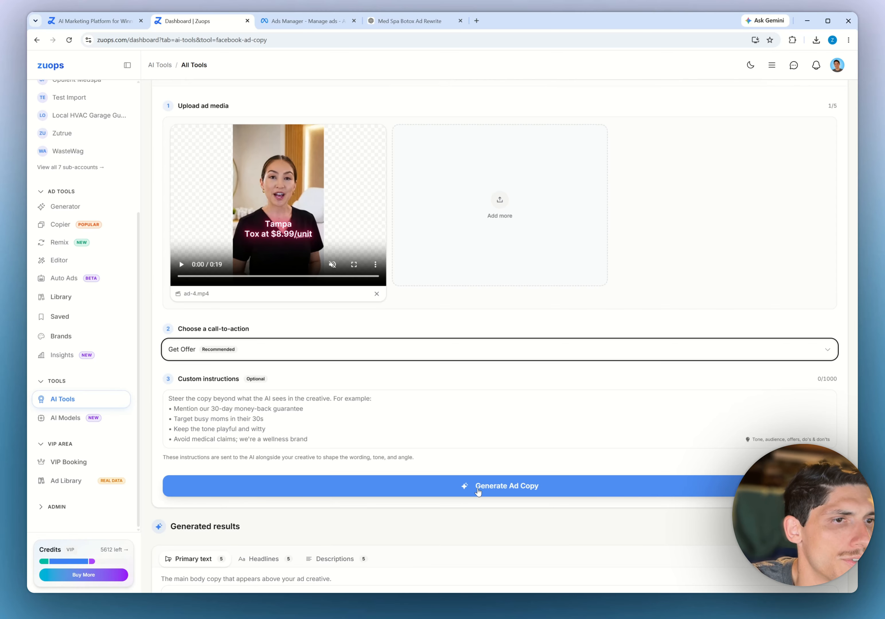
{"action": "key", "text": "Tab"}
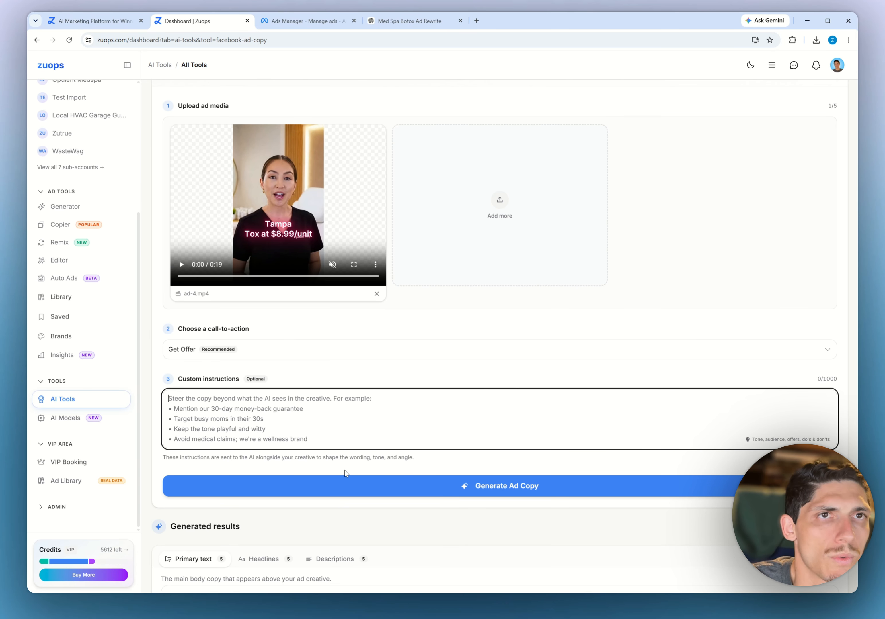
{"action": "left_click", "coordinate": [489, 487]}
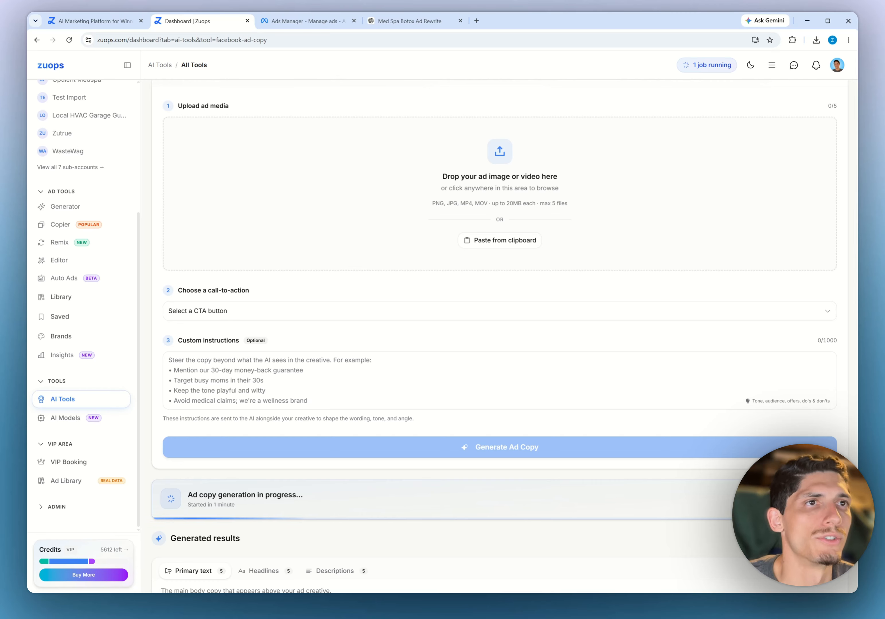
{"action": "scroll", "coordinate": [400, 307], "scroll_direction": "up", "scroll_amount": 1}
{"action": "scroll", "coordinate": [244, 151], "scroll_direction": "up", "scroll_amount": 3}
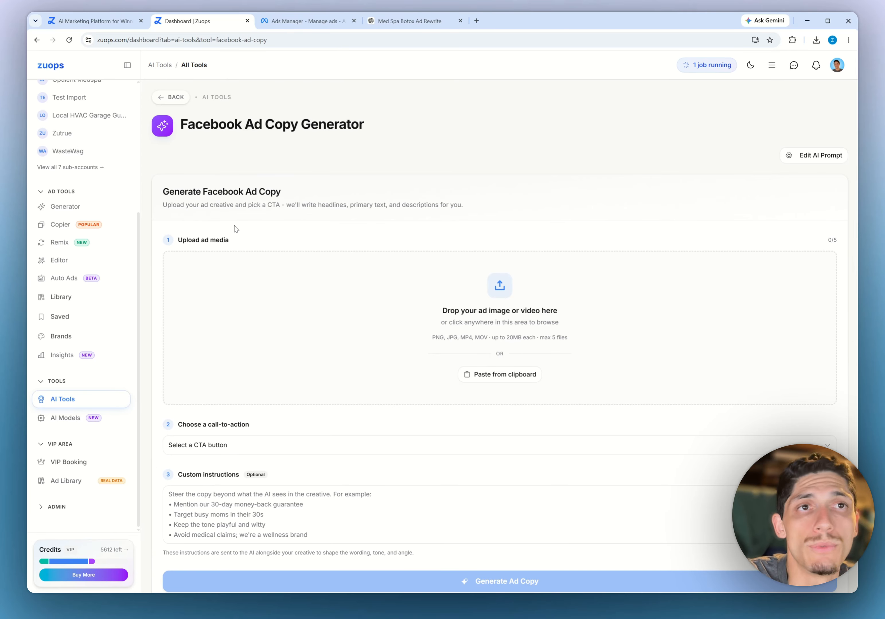
{"action": "scroll", "coordinate": [237, 227], "scroll_direction": "down", "scroll_amount": 5}
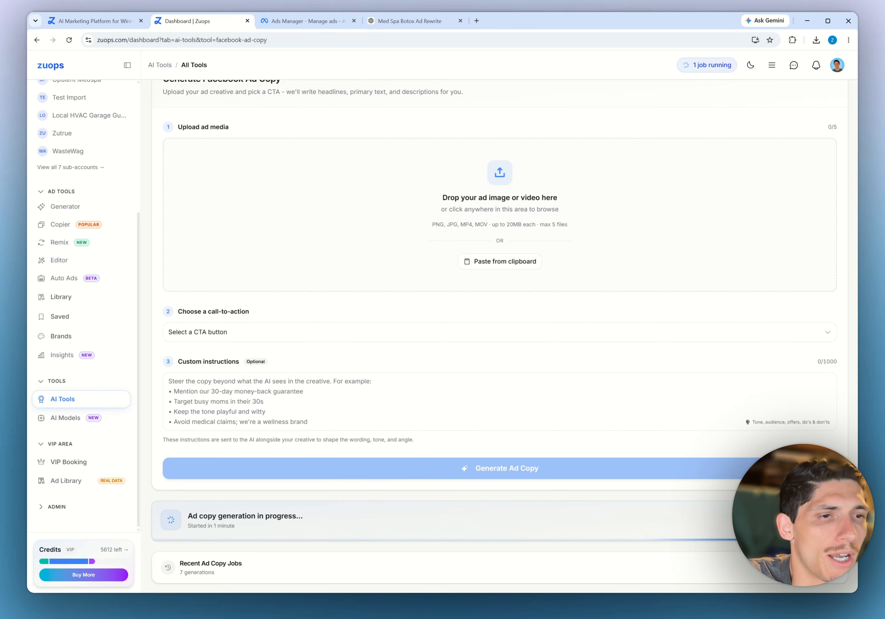
Switch to Ads Manager and start creating a new instant form for AD - 1
{"action": "left_click", "coordinate": [314, 22]}
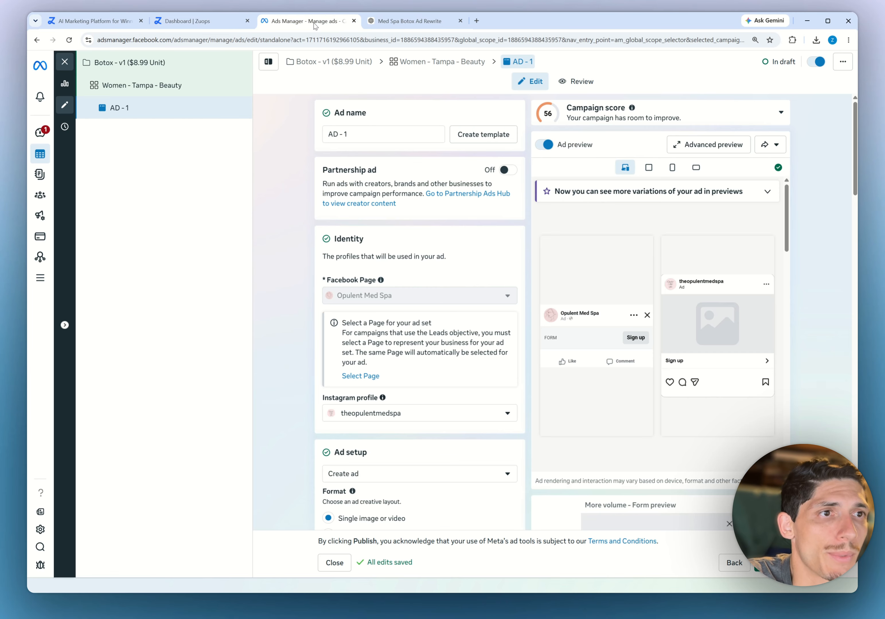
{"action": "scroll", "coordinate": [303, 321], "scroll_direction": "down", "scroll_amount": 12}
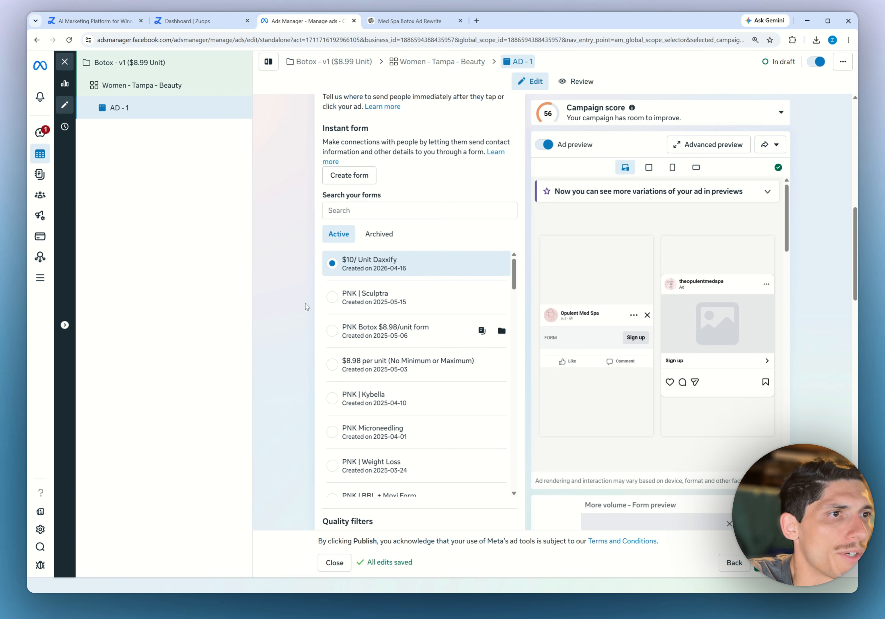
{"action": "scroll", "coordinate": [314, 298], "scroll_direction": "down", "scroll_amount": 7}
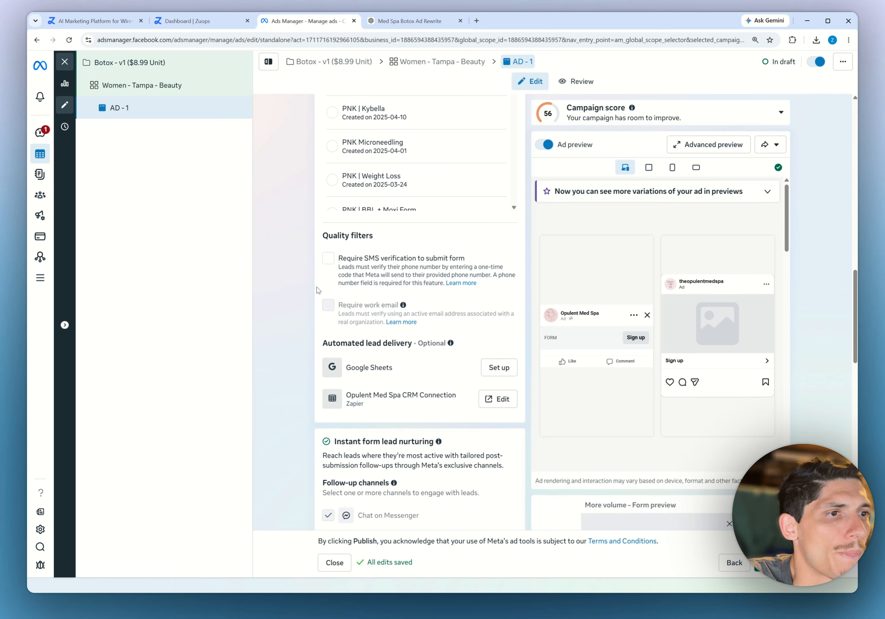
{"action": "scroll", "coordinate": [316, 287], "scroll_direction": "up", "scroll_amount": 4}
{"action": "scroll", "coordinate": [317, 287], "scroll_direction": "up", "scroll_amount": 3}
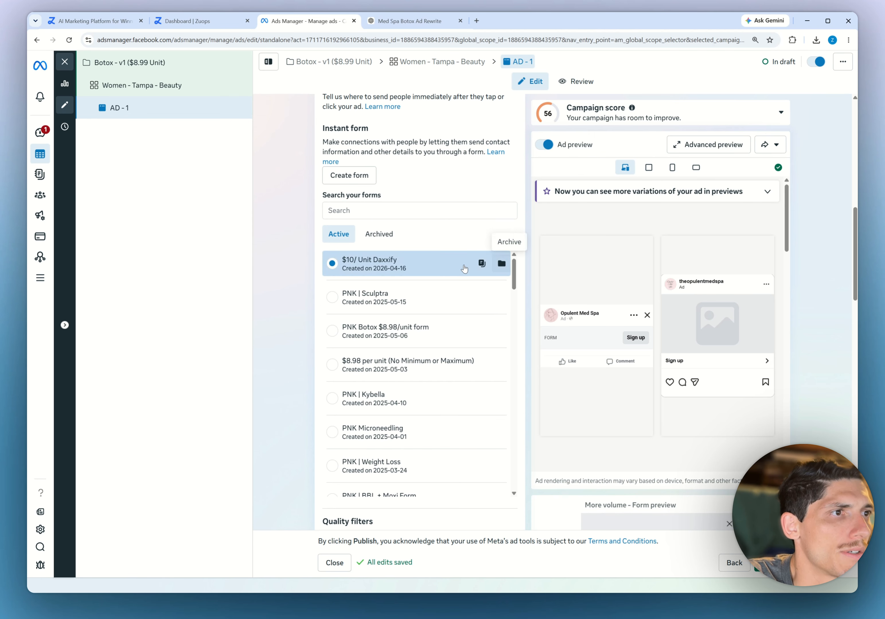
{"action": "left_click", "coordinate": [357, 177]}
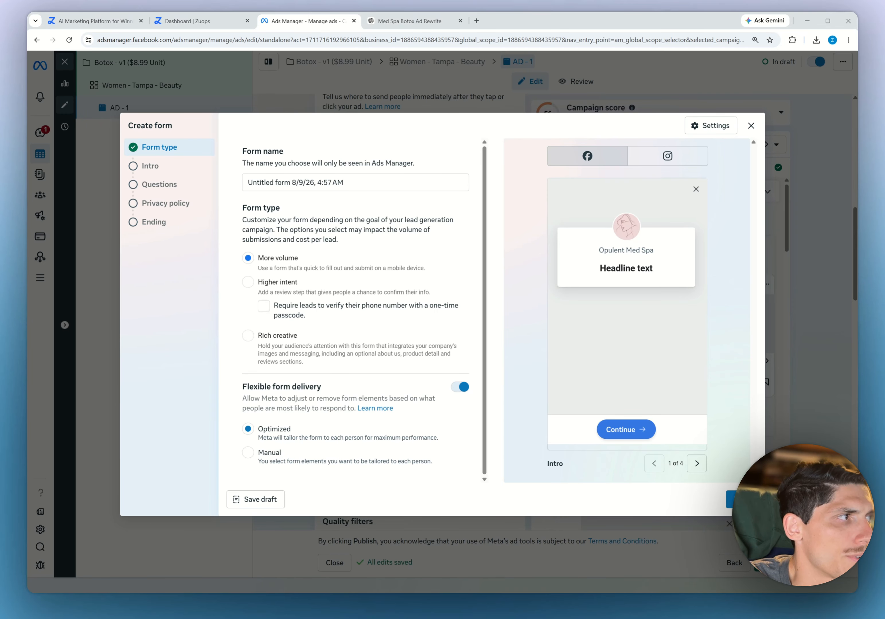
Name the instant form "Botox (Tampa) - v1" and continue to its intro settings
{"action": "triple_click", "coordinate": [296, 183]}
{"action": "key", "text": "BackSpace"}
{"action": "key", "text": "BackSpace"}
{"action": "key", "text": "BackSpace"}
{"action": "key", "text": "BackSpace"}
{"action": "key", "text": "BackSpace"}
{"action": "key", "text": "BackSpace"}
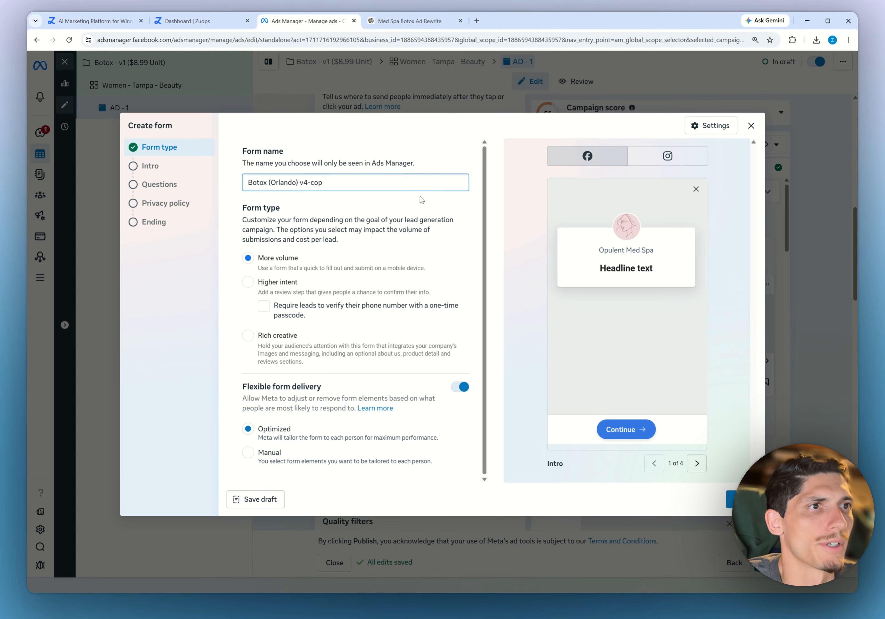
{"action": "type", "text": "1"}
{"action": "double_click", "coordinate": [284, 182]}
{"action": "type", "text": "Tampa"}
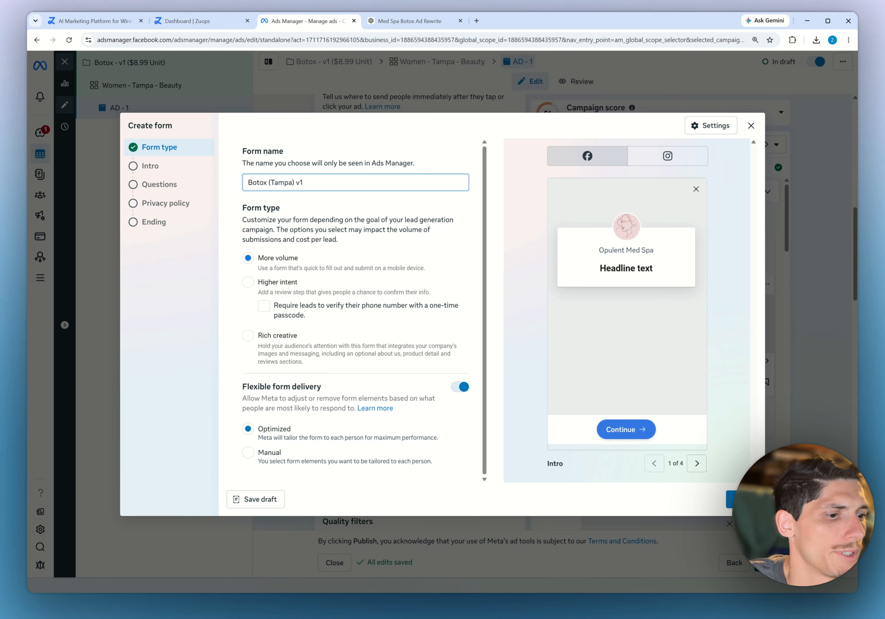
{"action": "left_click", "coordinate": [300, 182]}
{"action": "type", "text": "-"}
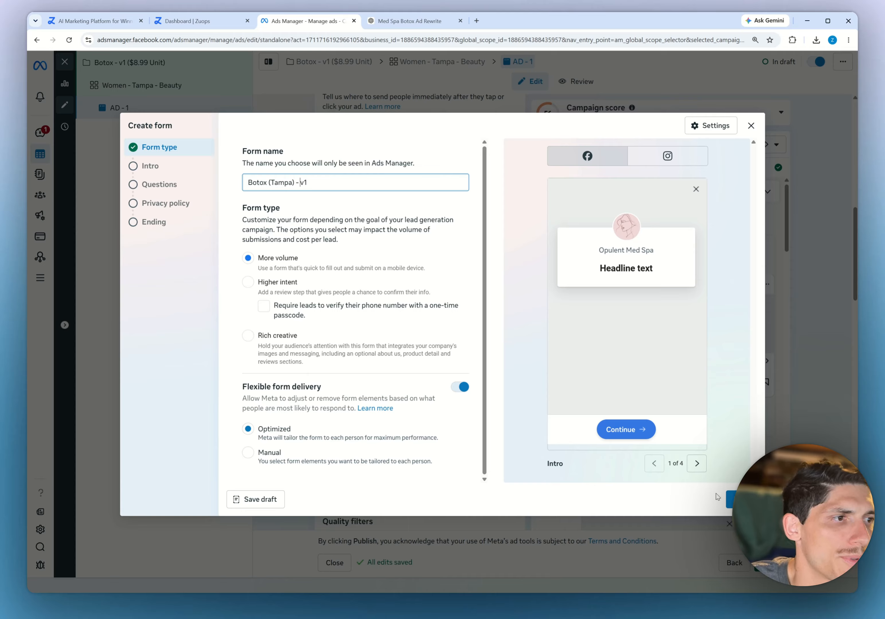
{"action": "left_click", "coordinate": [730, 500]}
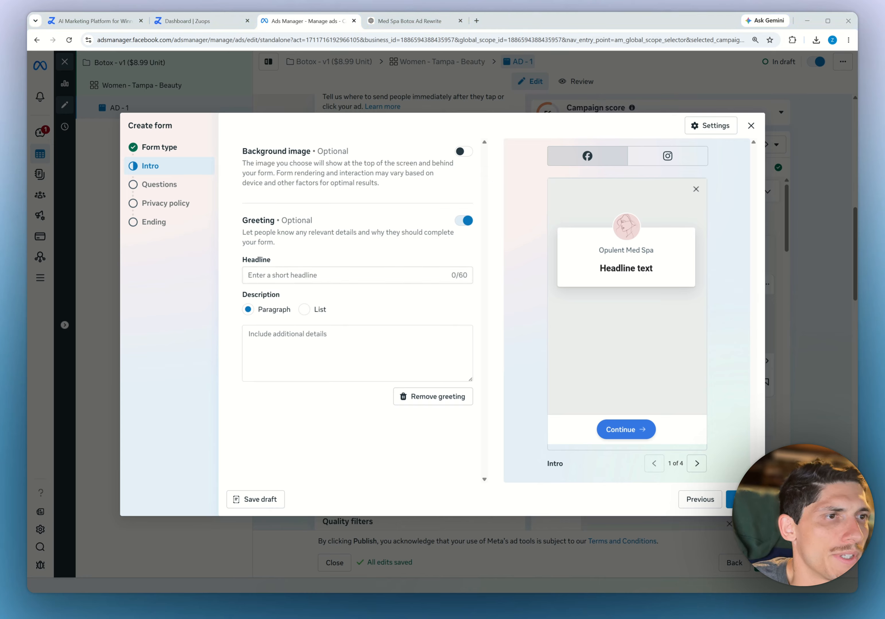
Enter the greeting headline "Claim Your Limited-Time Botox Special" and description "A refreshed, natural-looking result without looking overdone."
{"action": "left_click", "coordinate": [337, 276]}
{"action": "key", "text": "ctrl+v"}
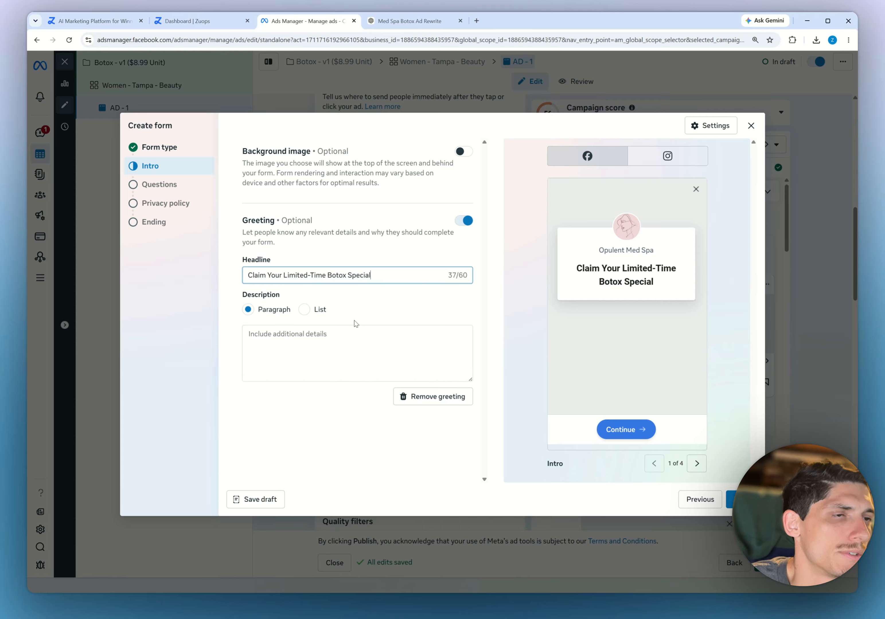
{"action": "left_click", "coordinate": [354, 333]}
{"action": "key", "text": "ctrl+v"}
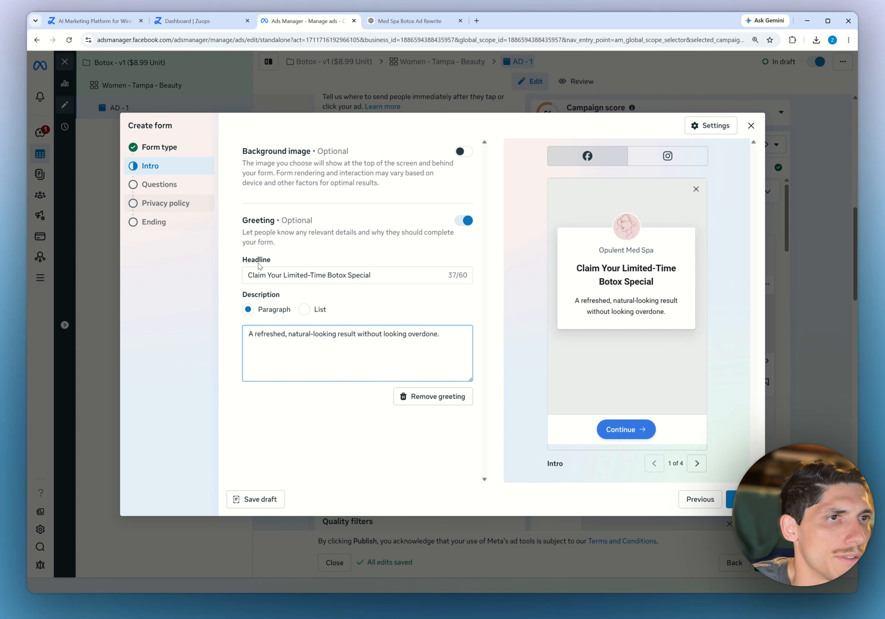
Append "- $8.99/unit" to the greeting headline and continue to the form's questions
{"action": "left_click", "coordinate": [378, 275]}
{"action": "type", "text": "$9"}
{"action": "key", "text": "BackSpace"}
{"action": "type", "text": "8.99/unit"}
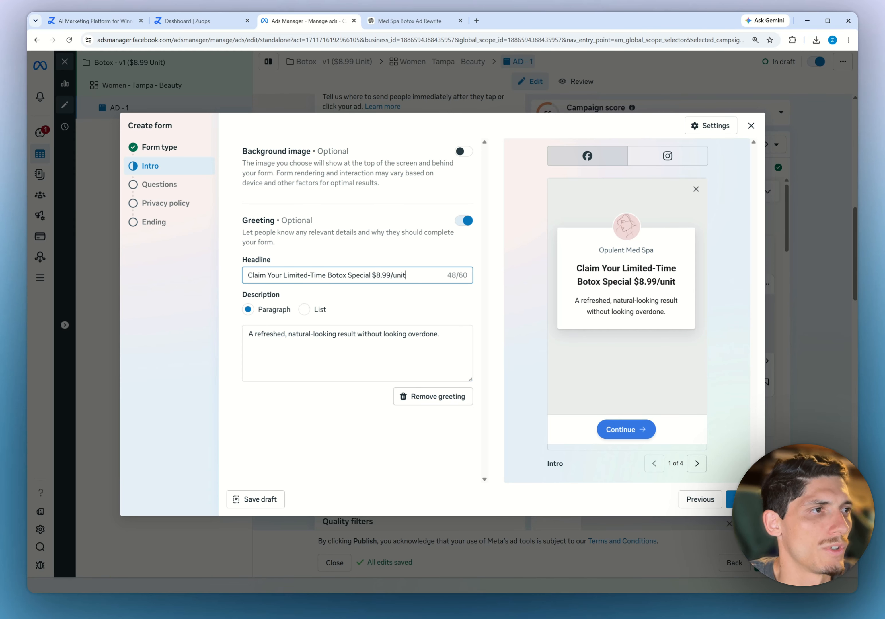
{"action": "left_click", "coordinate": [373, 275]}
{"action": "type", "text": "-"}
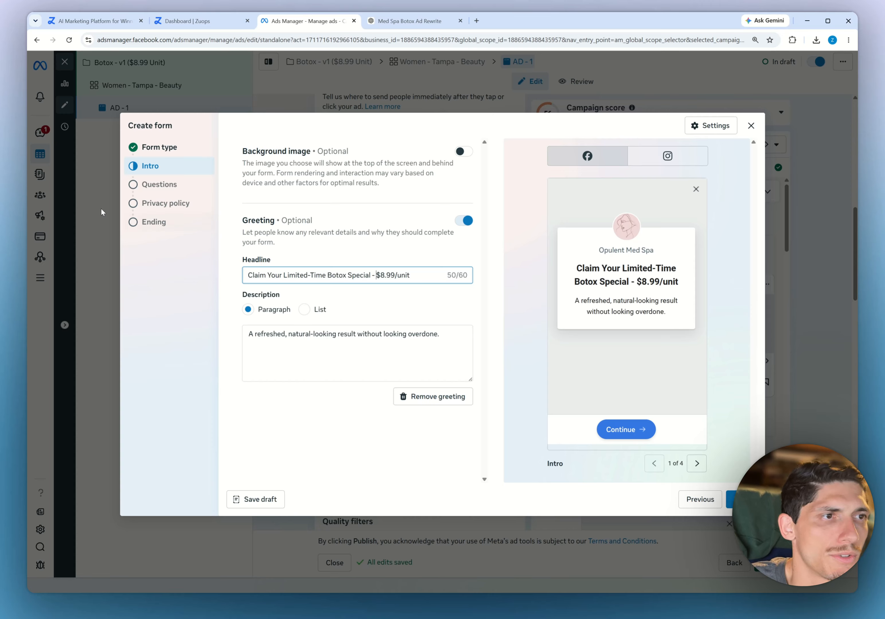
{"action": "left_click", "coordinate": [738, 500]}
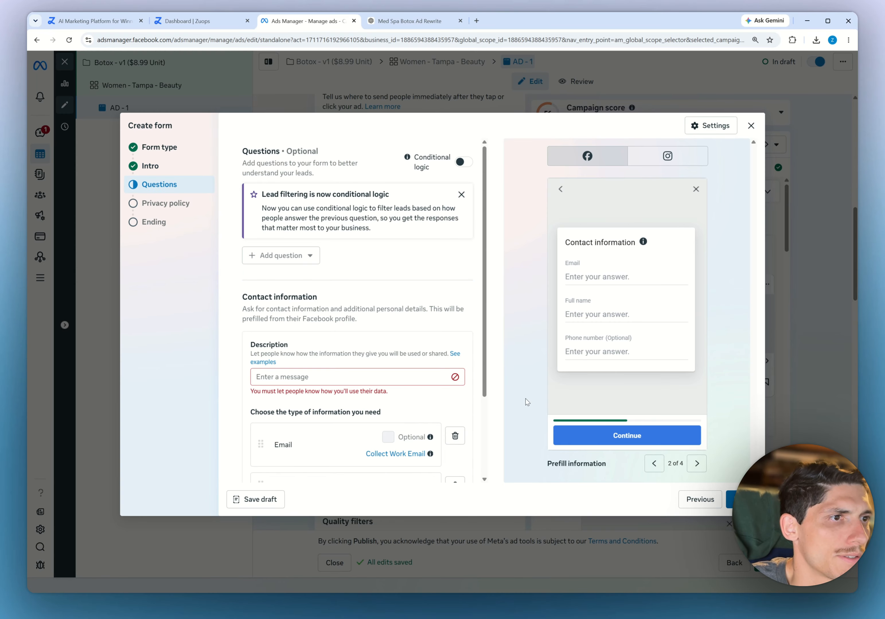
Add a short answer question reading "What day and time would you like to come in?"
{"action": "left_click", "coordinate": [857, 328]}
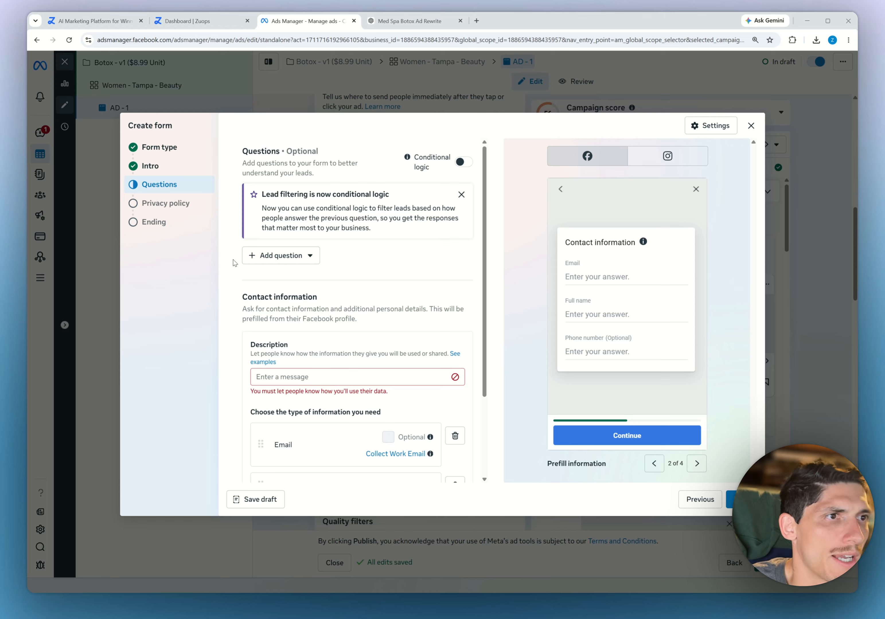
{"action": "left_click", "coordinate": [280, 255]}
{"action": "left_click", "coordinate": [295, 317]}
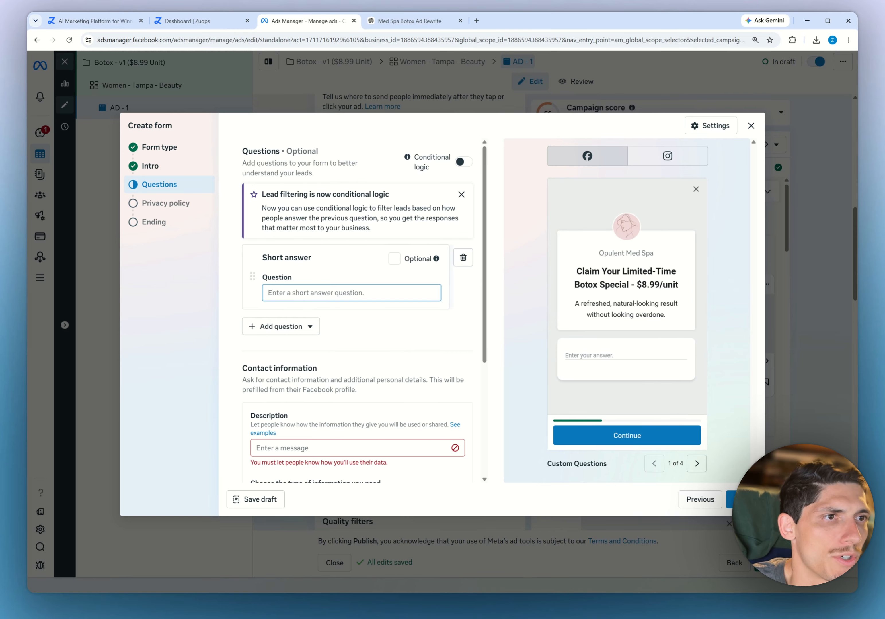
{"action": "type", "text": "What day and time would you like to come in?"}
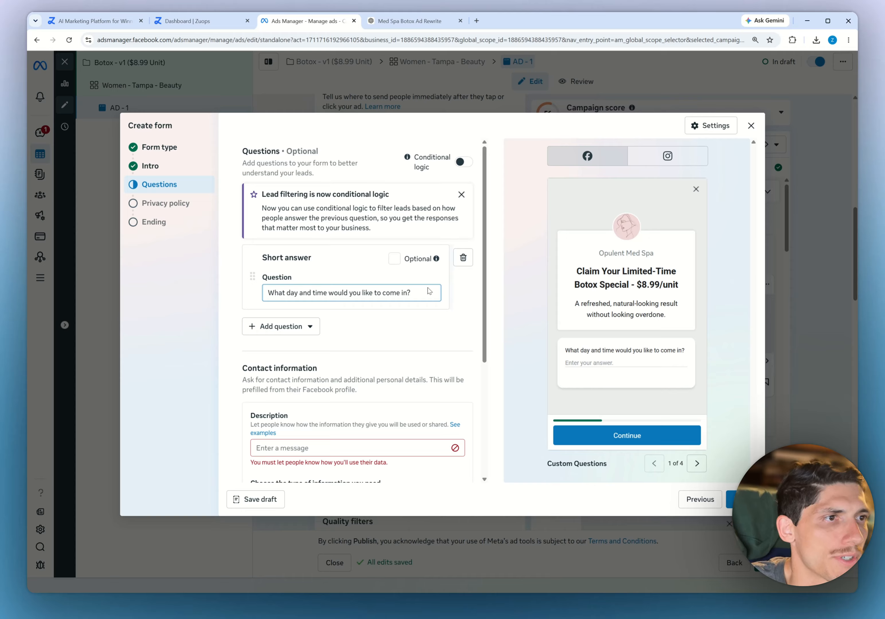
Set the contact information description to "We need this information to book your appointment!" and move Full name above Email
{"action": "scroll", "coordinate": [357, 310], "scroll_direction": "down", "scroll_amount": 3}
{"action": "left_click", "coordinate": [357, 314]}
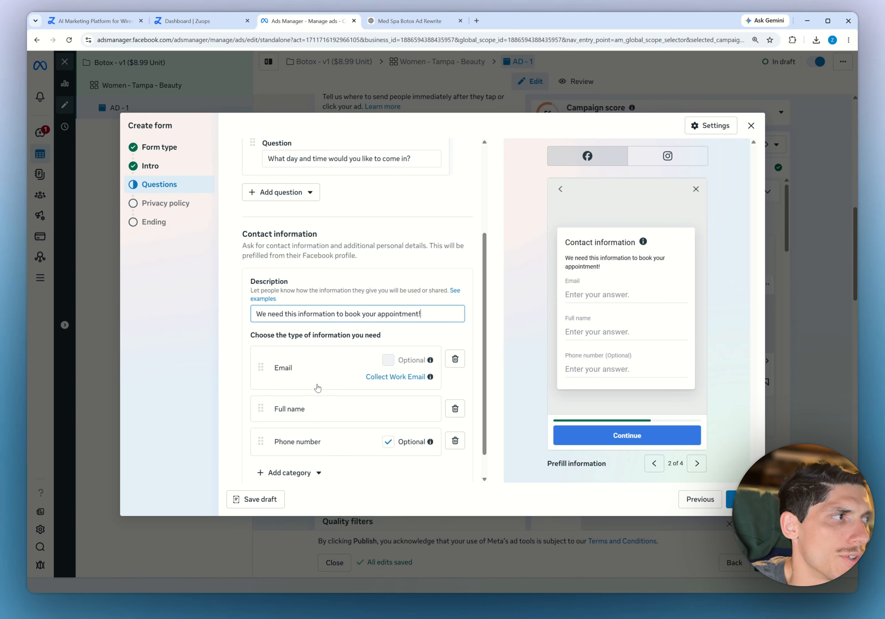
{"action": "left_click_drag", "start_coordinate": [261, 409], "coordinate": [260, 362]}
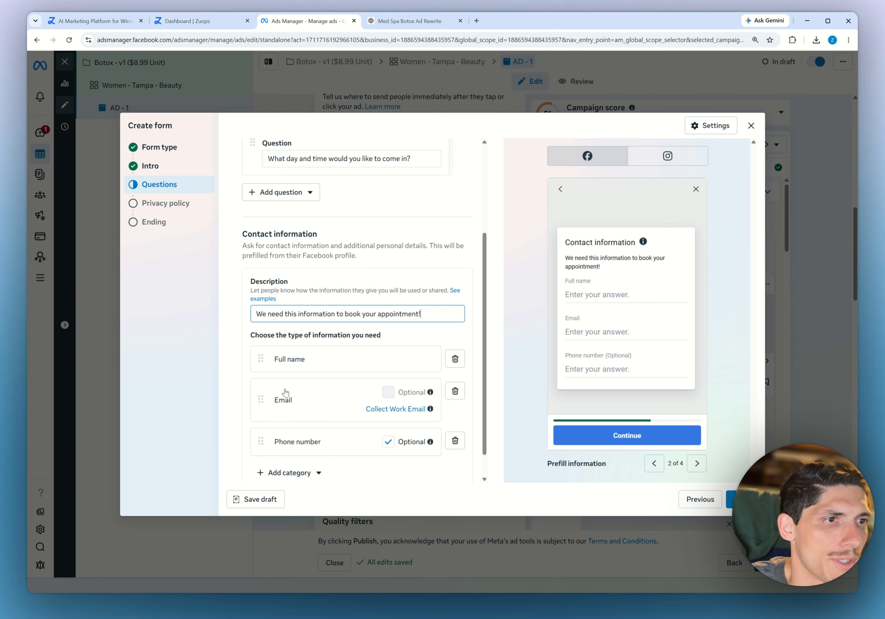
Make the phone number a required contact field and continue to the privacy policy settings
{"action": "scroll", "coordinate": [272, 411], "scroll_direction": "down", "scroll_amount": 1}
{"action": "left_click", "coordinate": [388, 413]}
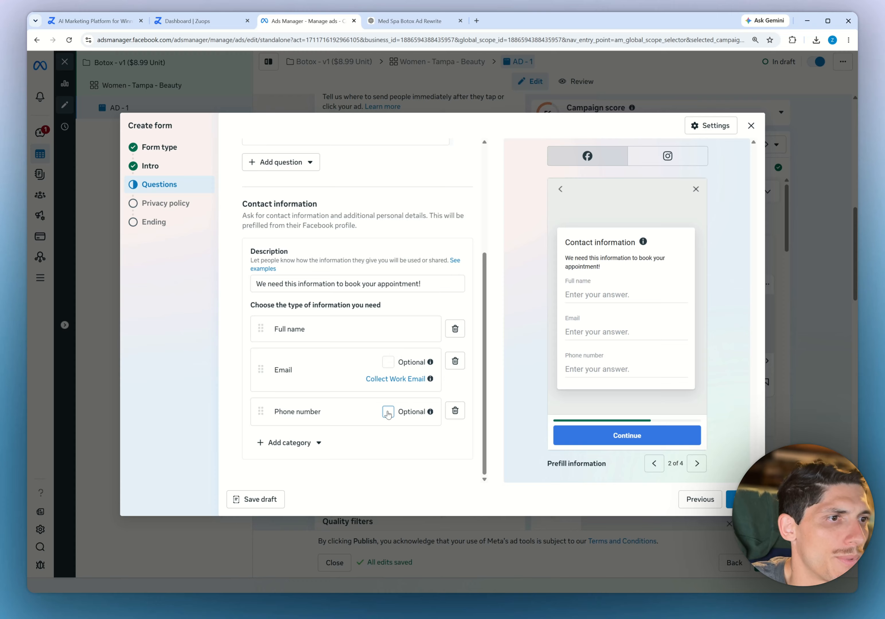
{"action": "left_click", "coordinate": [290, 443]}
{"action": "left_click", "coordinate": [392, 452]}
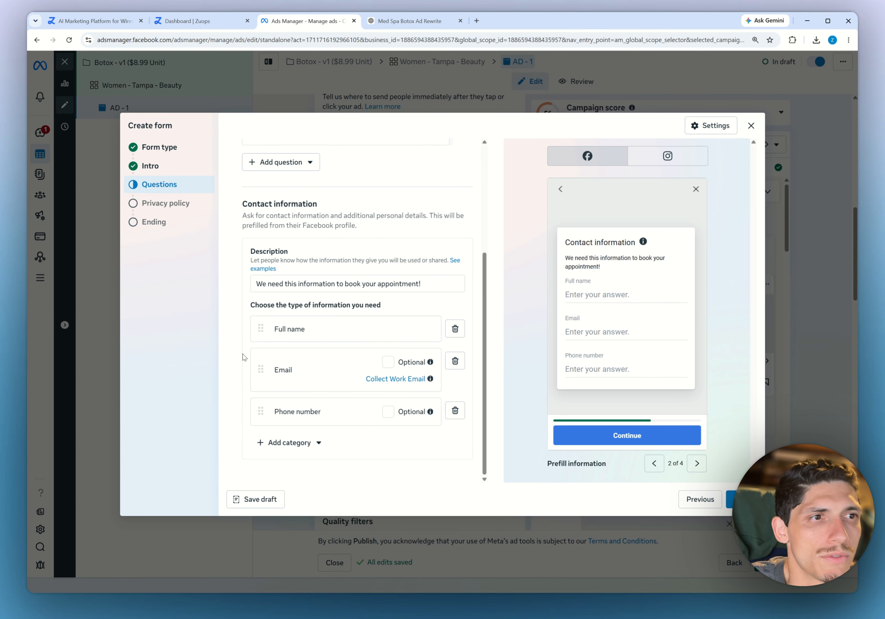
{"action": "scroll", "coordinate": [228, 347], "scroll_direction": "up", "scroll_amount": 5}
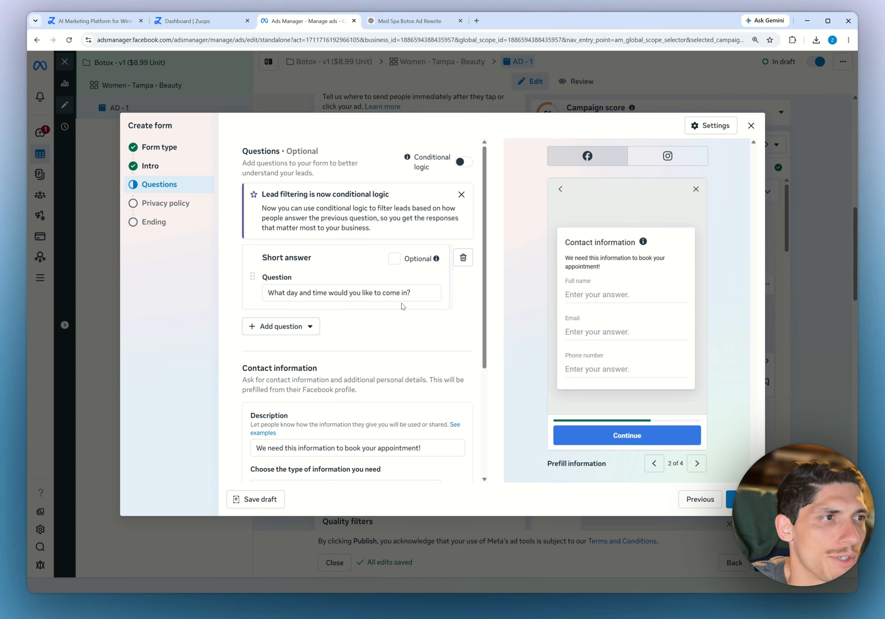
{"action": "left_click_drag", "start_coordinate": [411, 293], "coordinate": [149, 302]}
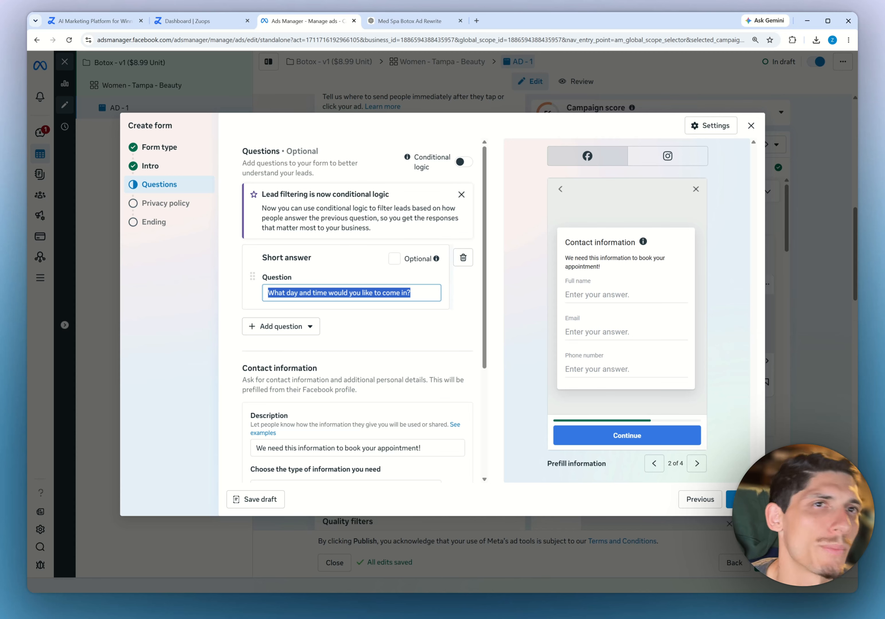
{"action": "scroll", "coordinate": [408, 354], "scroll_direction": "down", "scroll_amount": 10}
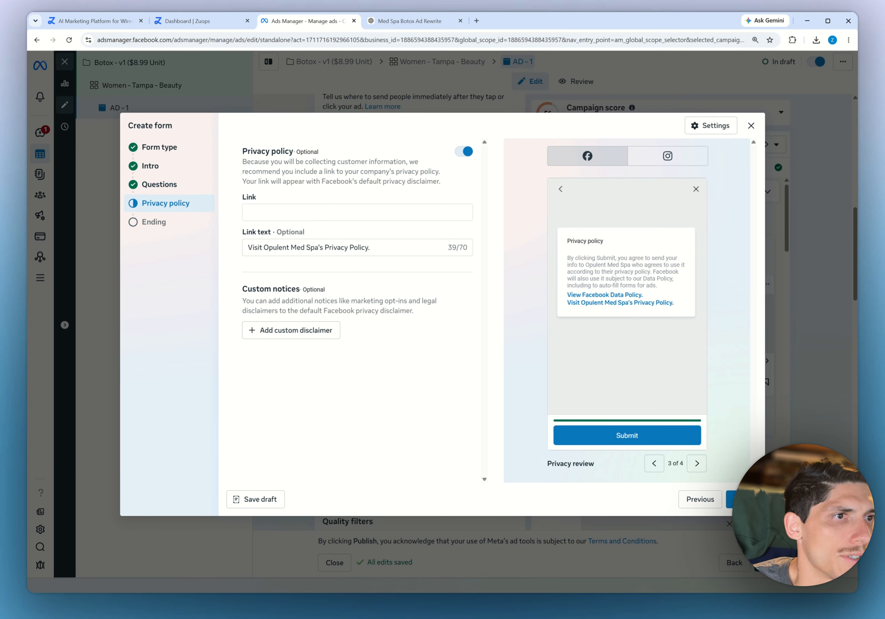
Turn off the optional privacy policy link for the instant form
{"action": "left_click", "coordinate": [462, 152]}
{"action": "left_click", "coordinate": [462, 151]}
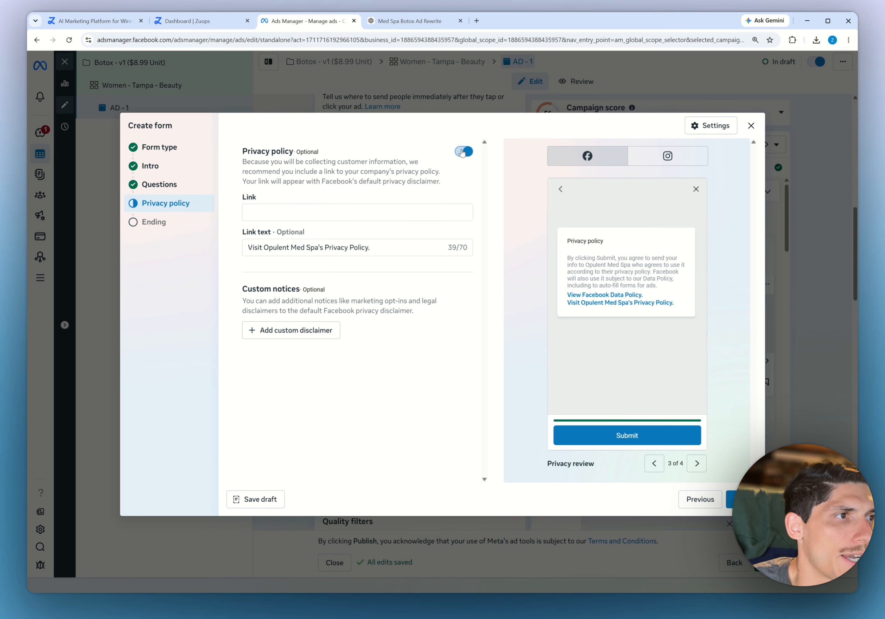
{"action": "left_click", "coordinate": [462, 152]}
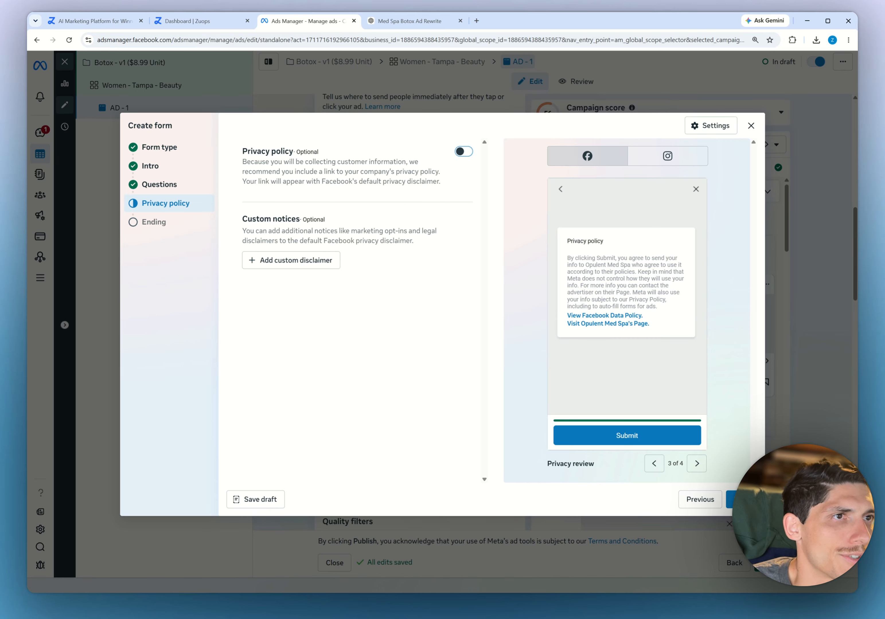
Continue to the form's ending and set its headline to "Last Step (BOOK NOW)"
{"action": "left_click", "coordinate": [741, 500]}
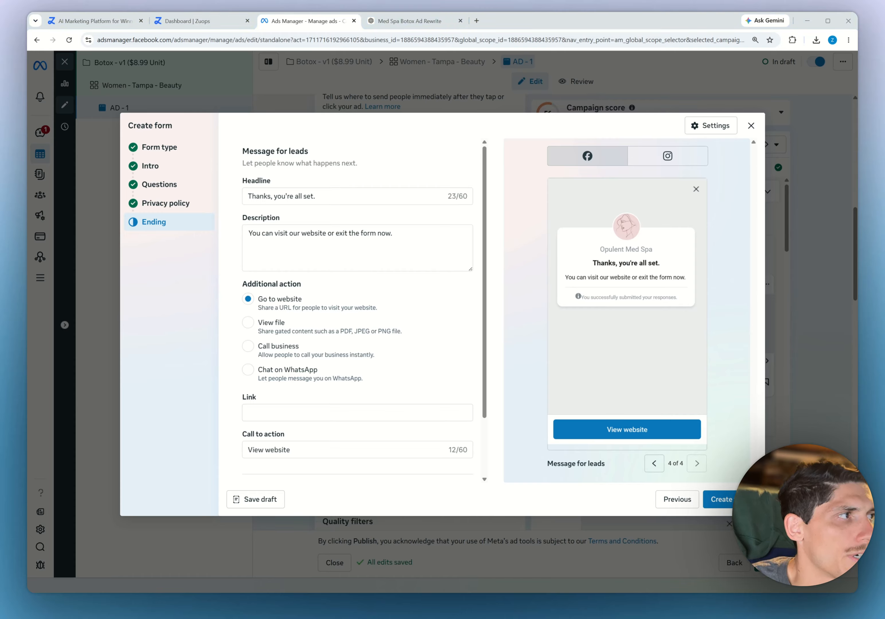
{"action": "left_click_drag", "start_coordinate": [347, 195], "coordinate": [193, 207]}
{"action": "type", "text": "Last Step (BOOK NOW)"}
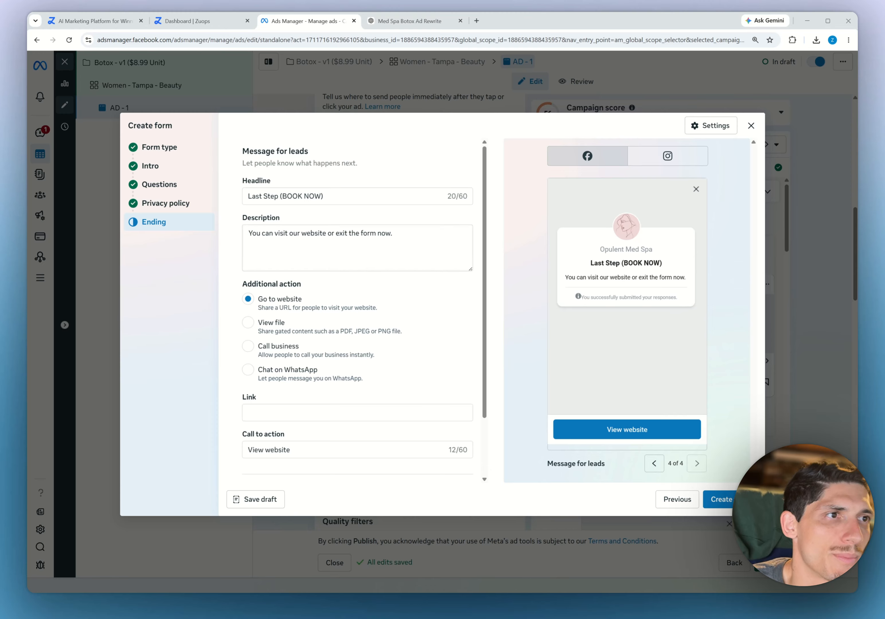
Enter ending description "Last step is to click "BOOK NOW" below to claim your Botox deal! We only have so many spots per week at this deal!"
{"action": "left_click_drag", "start_coordinate": [397, 234], "coordinate": [195, 263]}
{"action": "type", "text": "Last step is to click \"BOOK NOW\" below to claim your Botox deal! We only have so many spots per week at this deal!"}
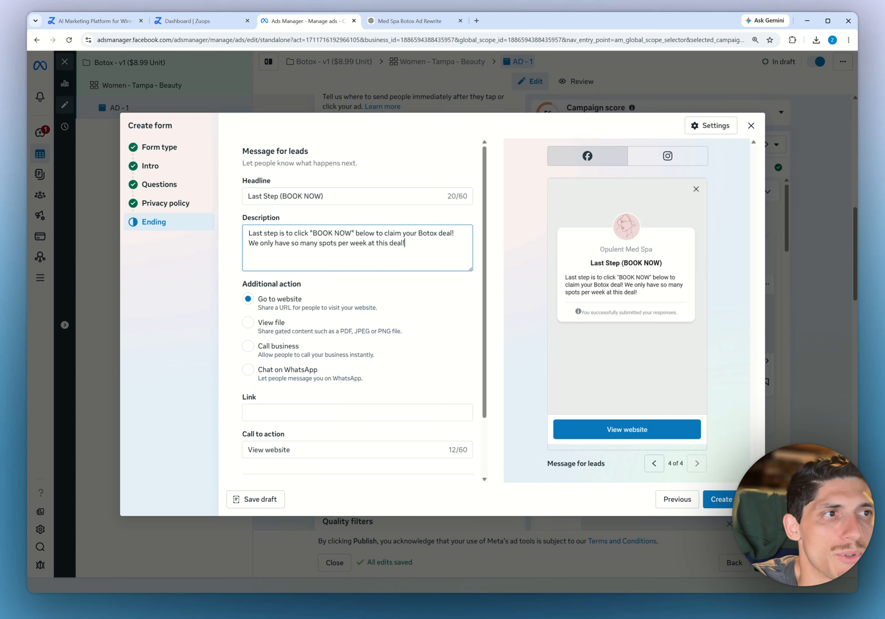
{"action": "key", "text": "Home"}
{"action": "key", "text": "shift+End"}
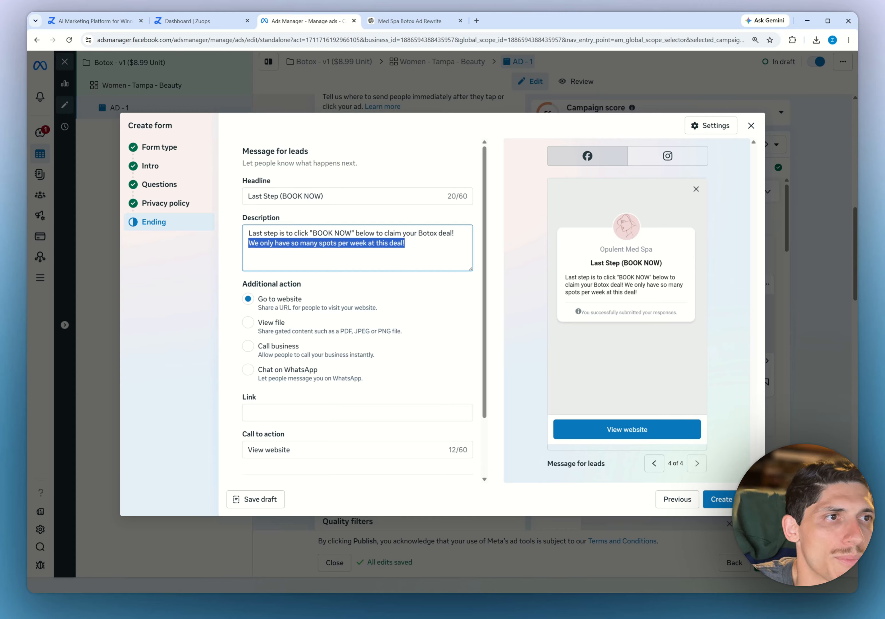
{"action": "key", "text": "End"}
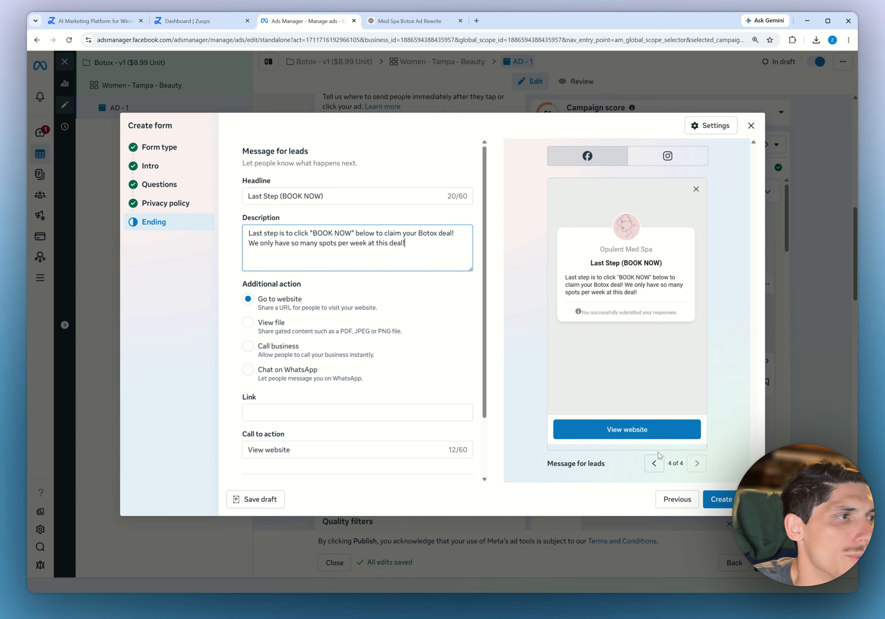
{"action": "key", "text": "shift+Tab"}
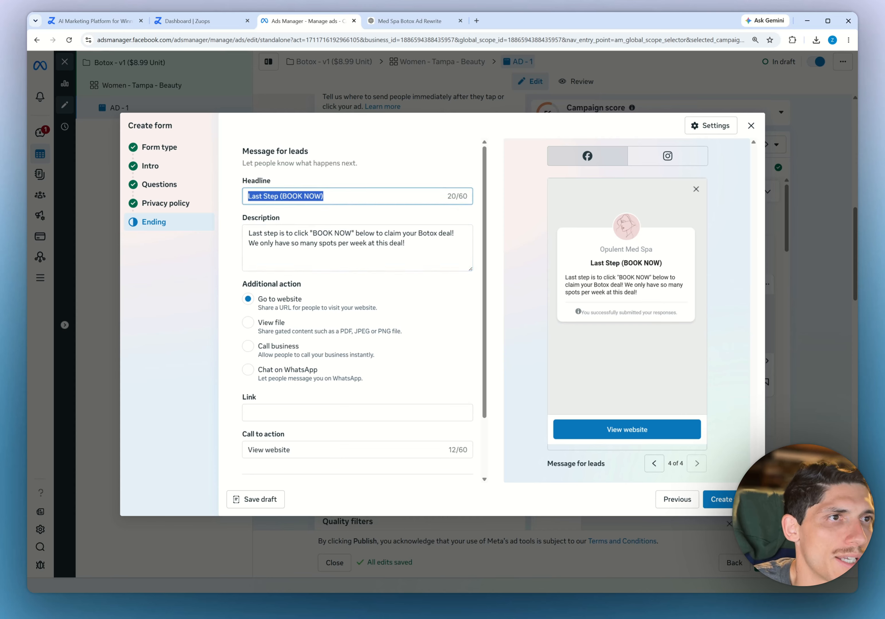
{"action": "key", "text": "Tab"}
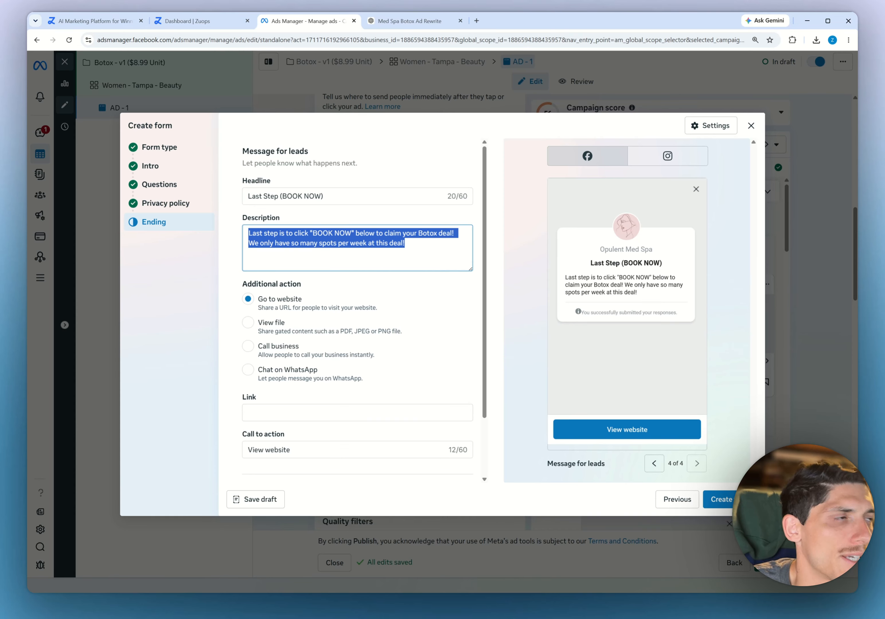
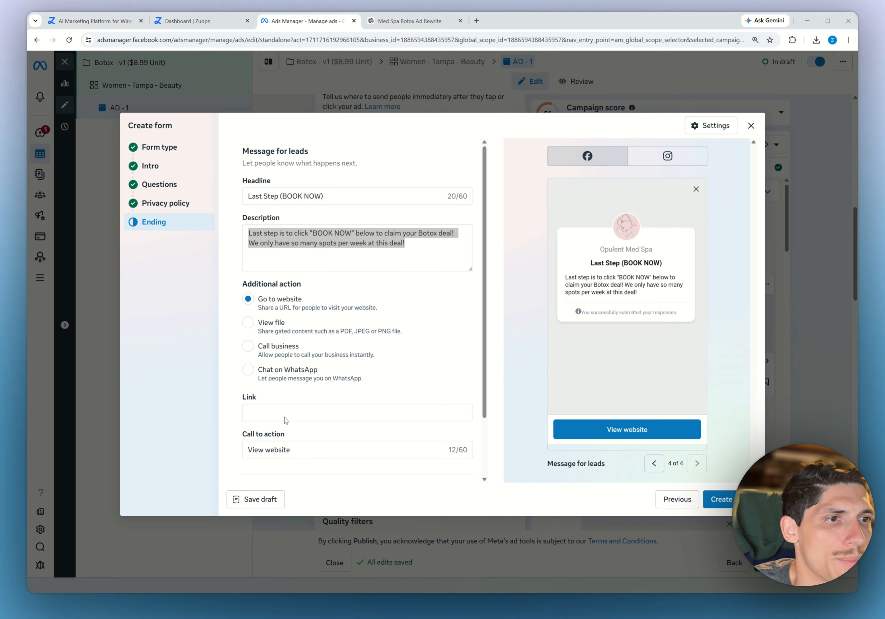
Set the call to action on the form's ending to "BOOK NOW" in place of the default wording
{"action": "triple_click", "coordinate": [329, 454]}
{"action": "type", "text": "BOOK NOW"}
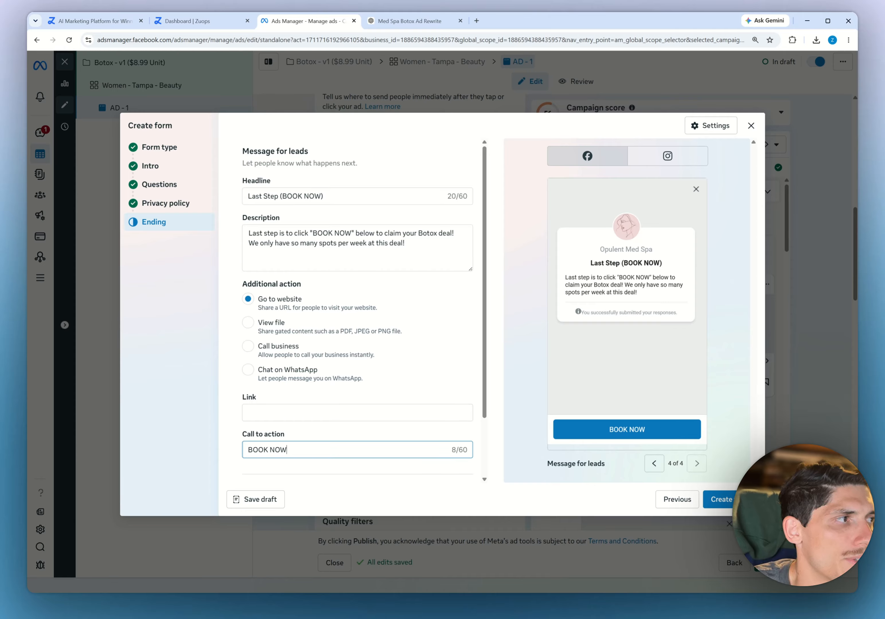
Switch to Zuops and open the Smart Forms of the Opulent Medspa sub-account
{"action": "left_click", "coordinate": [330, 413]}
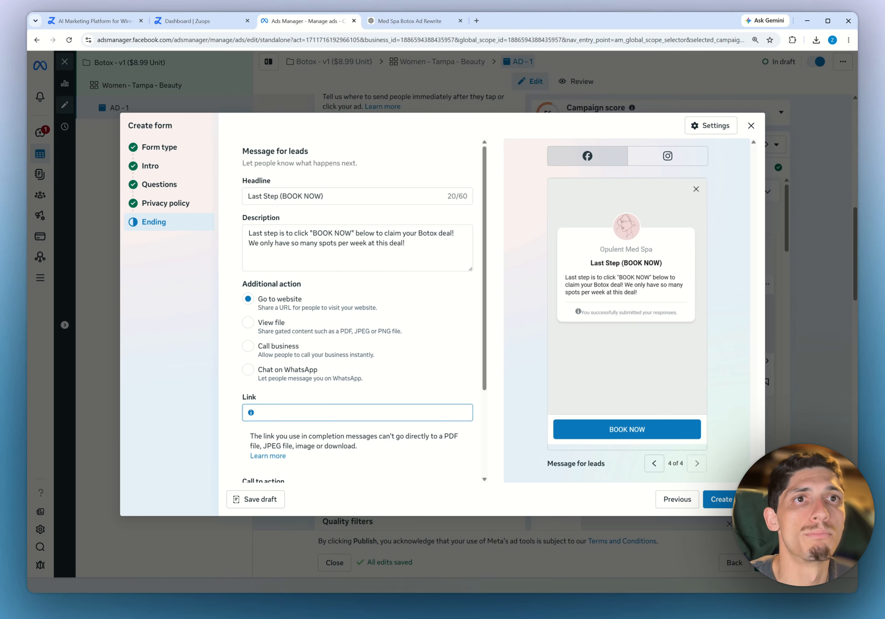
{"action": "left_click", "coordinate": [174, 21]}
{"action": "scroll", "coordinate": [229, 264], "scroll_direction": "down", "scroll_amount": 15}
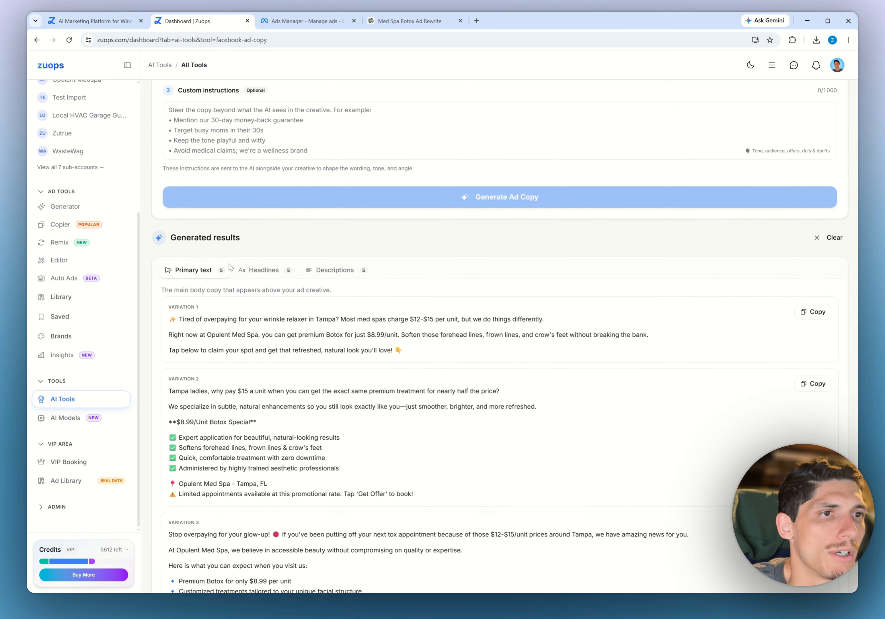
{"action": "scroll", "coordinate": [222, 335], "scroll_direction": "up", "scroll_amount": 5}
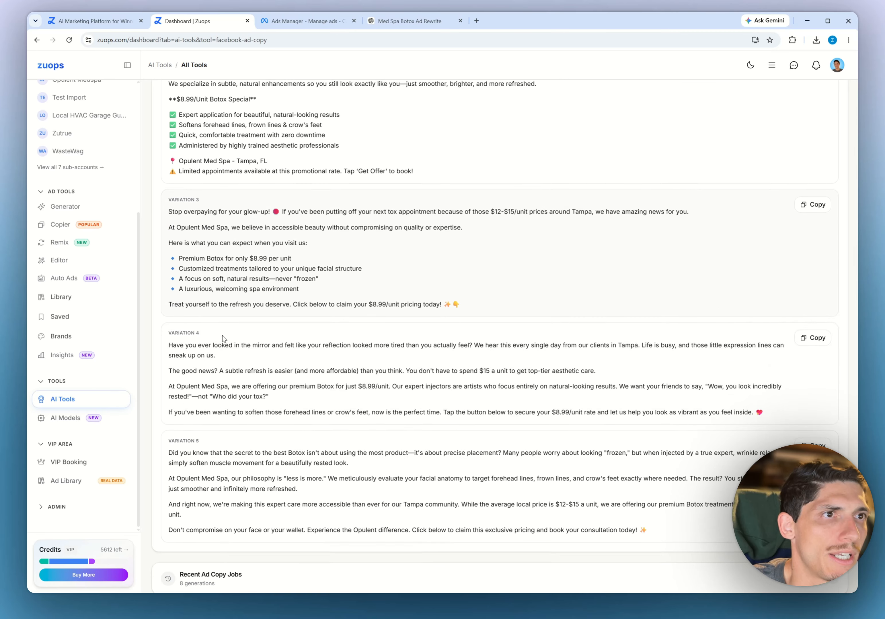
{"action": "scroll", "coordinate": [500, 334], "scroll_direction": "up", "scroll_amount": 2}
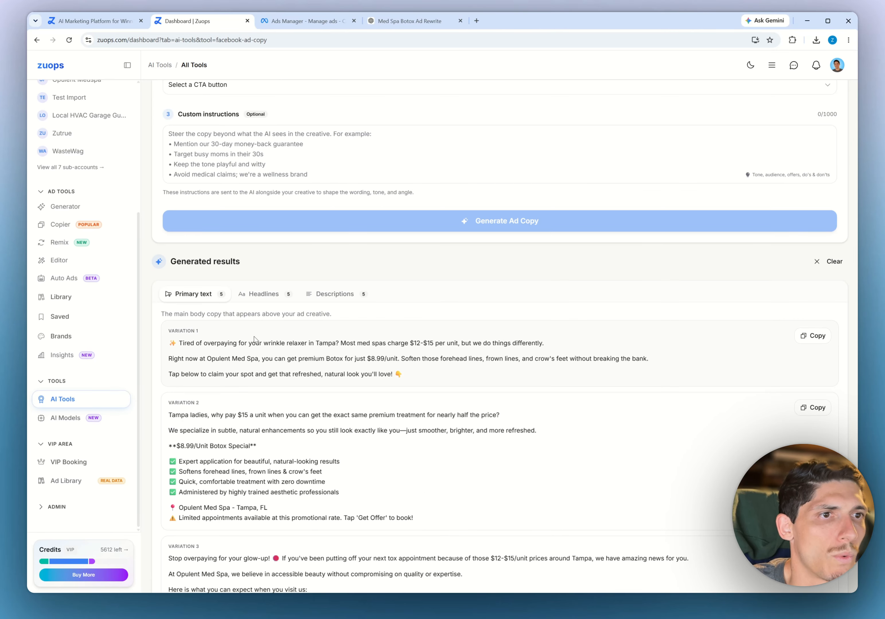
{"action": "left_click", "coordinate": [107, 20]}
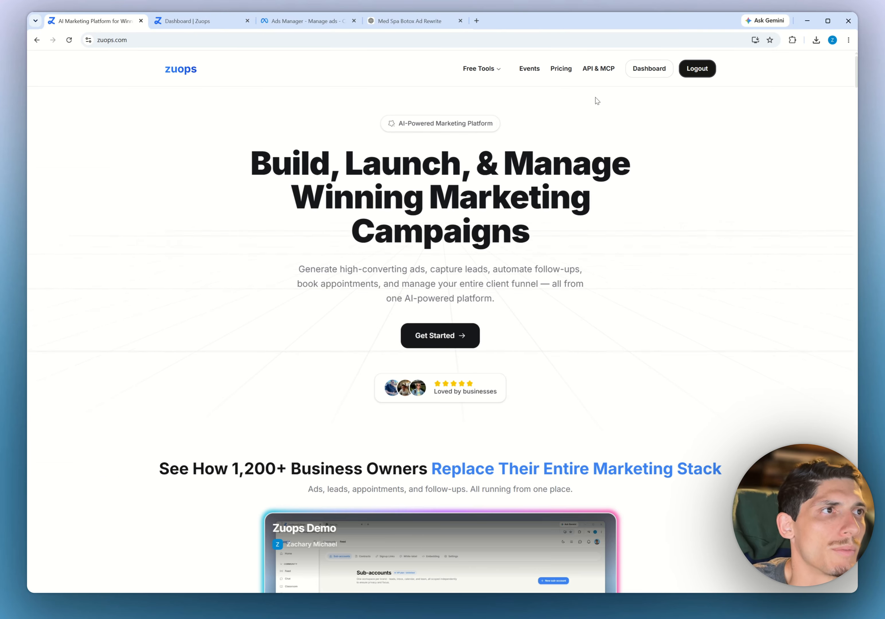
{"action": "left_click", "coordinate": [649, 68]}
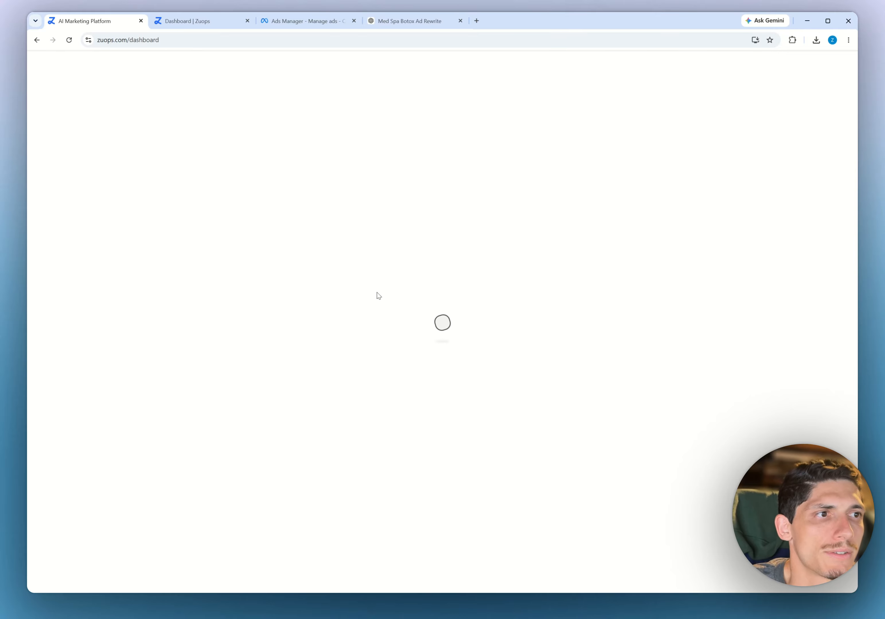
{"action": "left_click", "coordinate": [91, 257]}
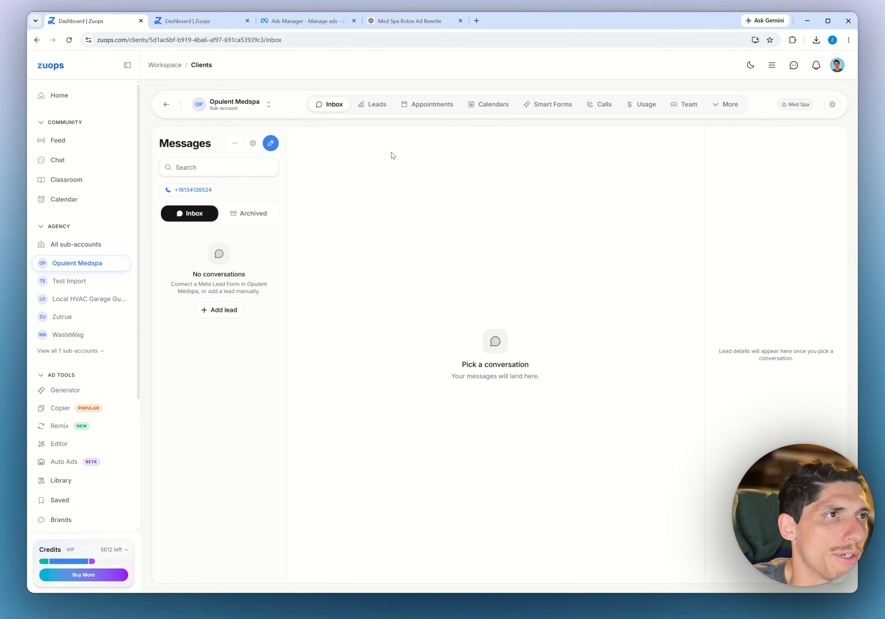
{"action": "left_click", "coordinate": [547, 106]}
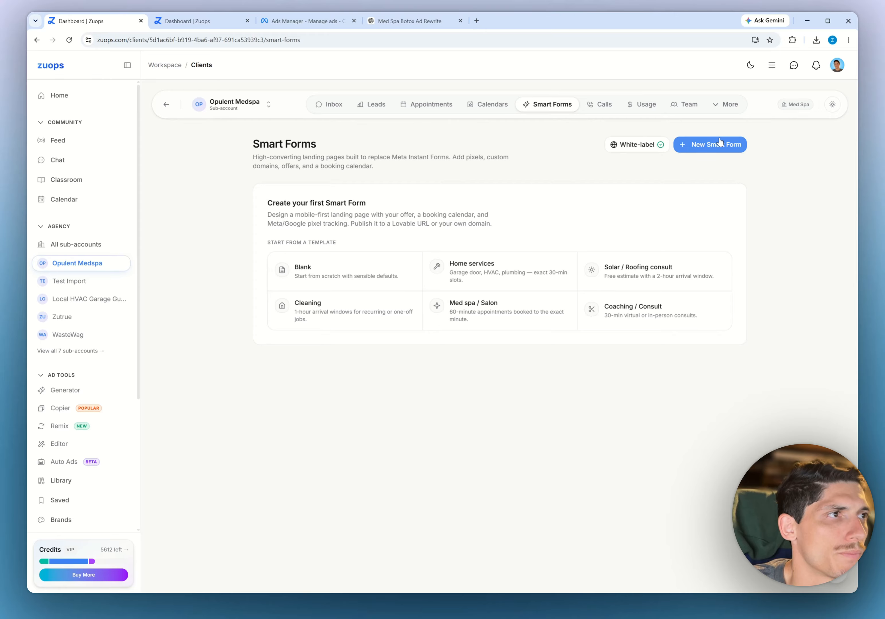
Create a new smart form from the Blank template and name it "$8.99 Botox"
{"action": "left_click", "coordinate": [729, 145]}
{"action": "type", "text": "$8.99"}
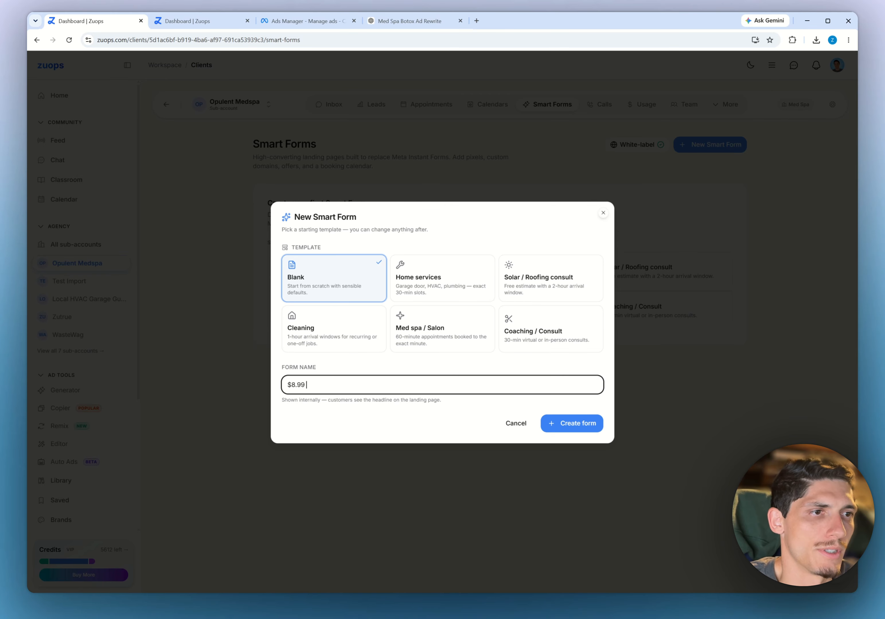
{"action": "type", "text": " Botox"}
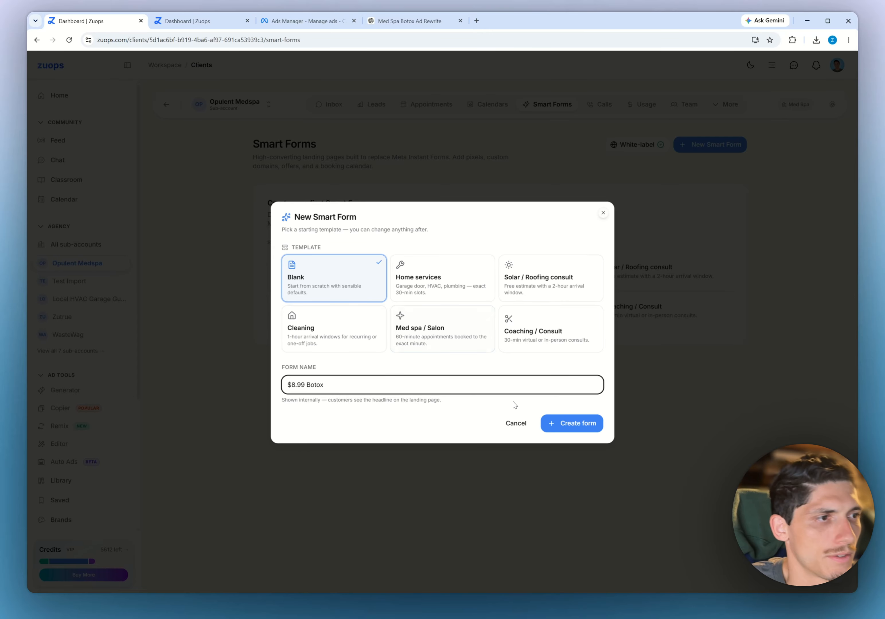
{"action": "left_click", "coordinate": [555, 422]}
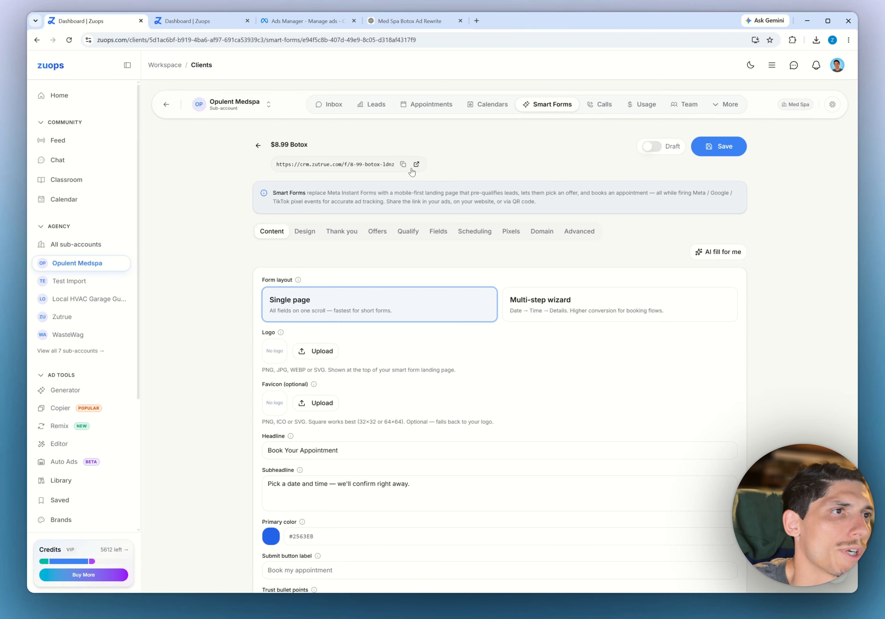
Copy the public link of the $8.99 Botox smart form and briefly check its page
{"action": "left_click", "coordinate": [403, 165]}
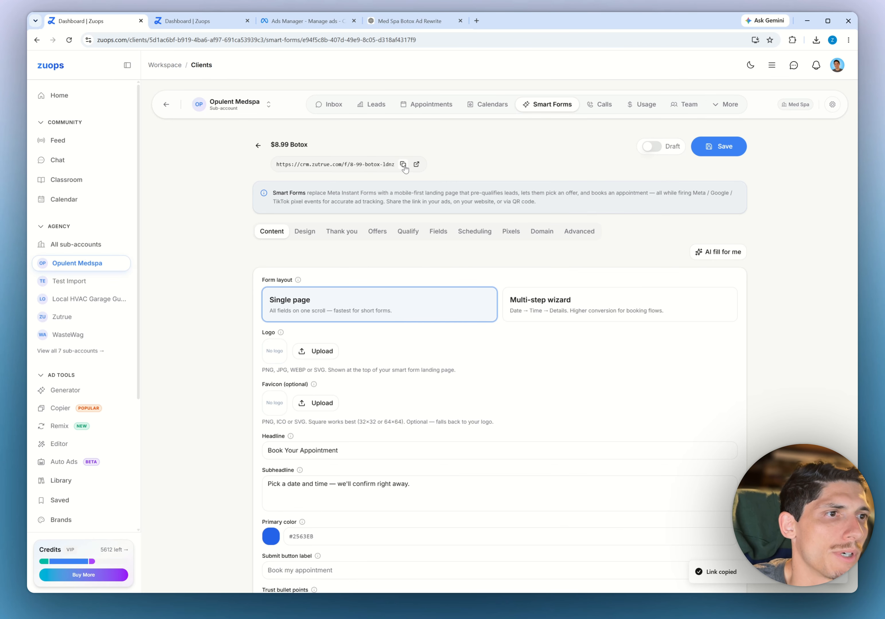
{"action": "left_click", "coordinate": [417, 165]}
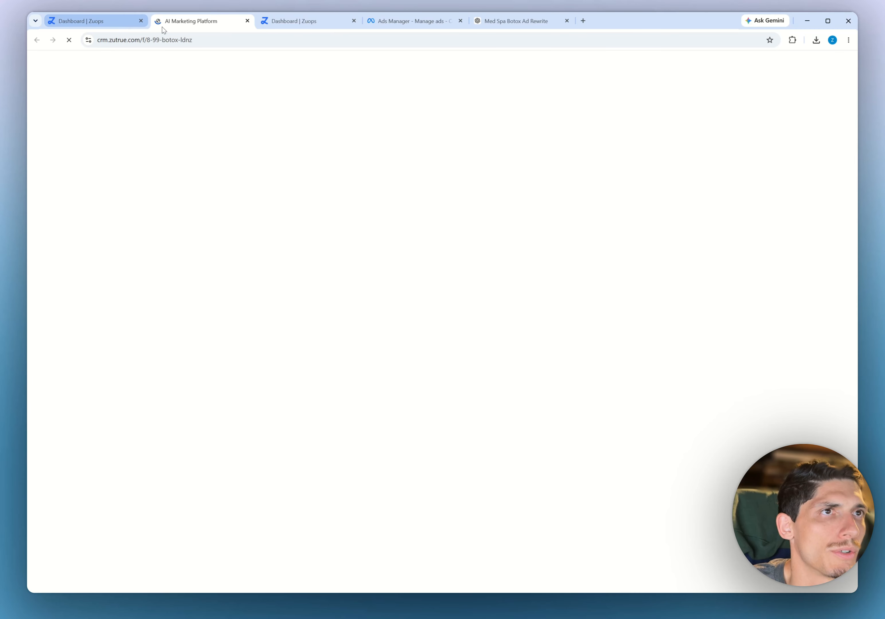
{"action": "left_click", "coordinate": [247, 20]}
Switch the $8.99 Botox smart form from draft to live and save it
{"action": "left_click", "coordinate": [719, 149]}
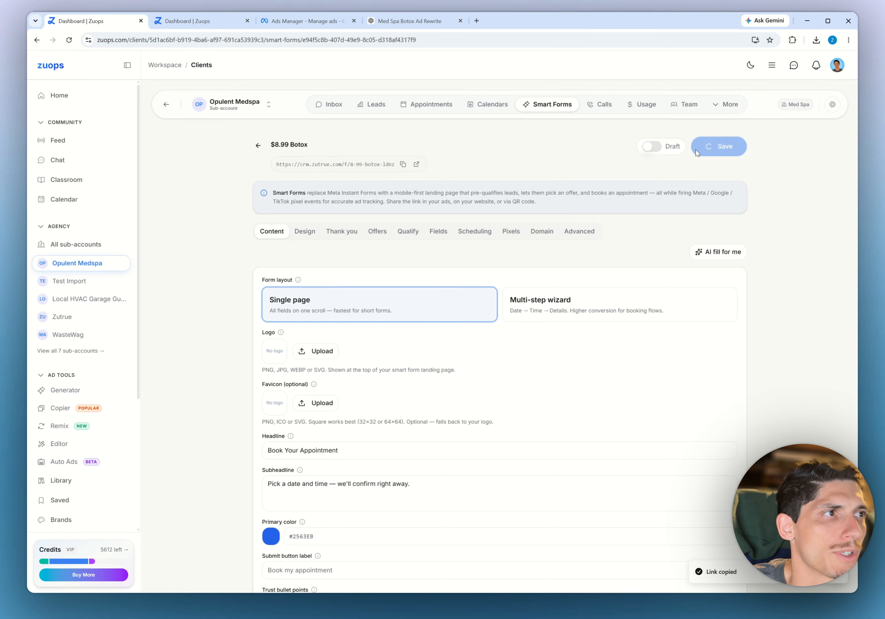
{"action": "left_click", "coordinate": [652, 146]}
{"action": "left_click", "coordinate": [719, 151]}
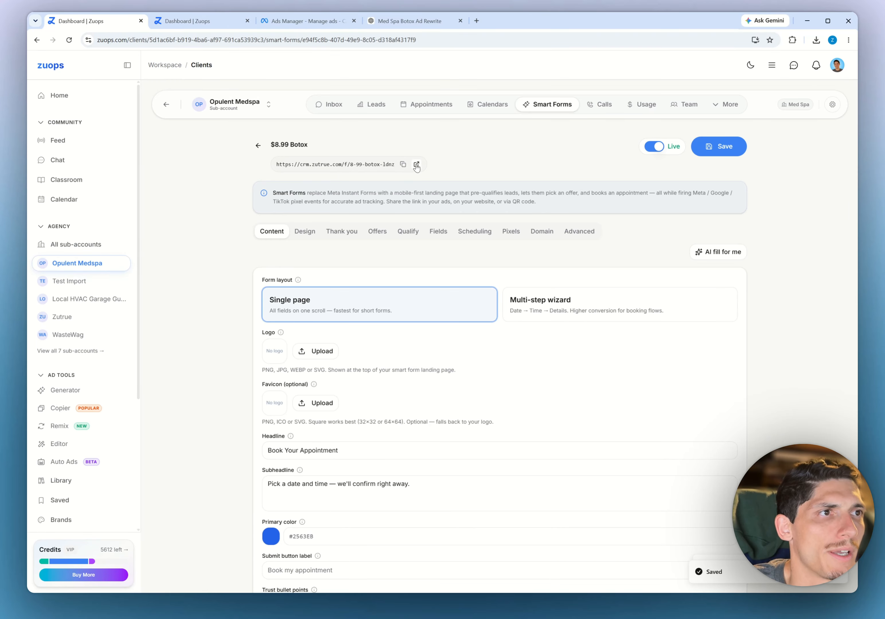
Open the live booking page and look through its contact information, date and time sections
{"action": "left_click", "coordinate": [417, 165]}
{"action": "left_click_drag", "start_coordinate": [301, 113], "coordinate": [543, 144]}
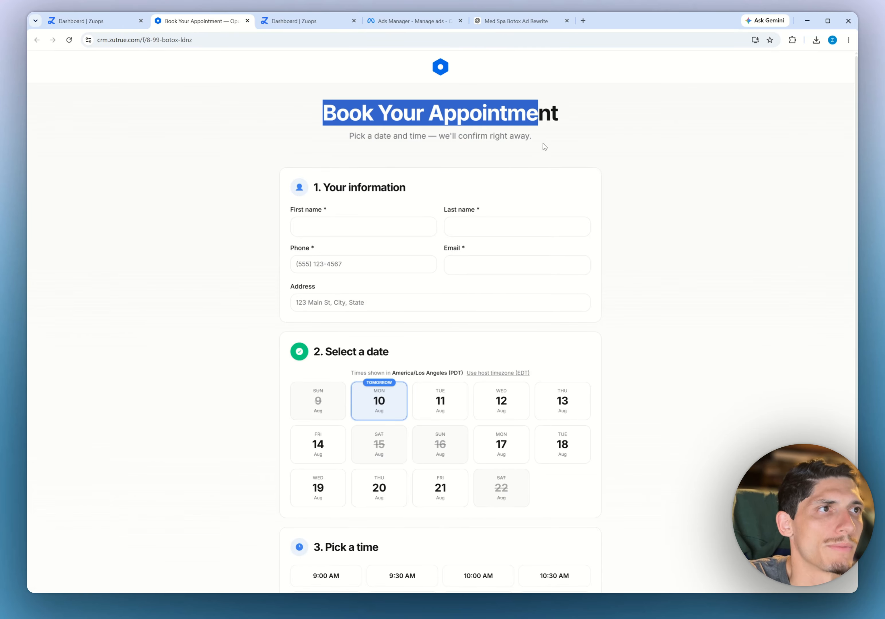
{"action": "left_click", "coordinate": [452, 285]}
{"action": "scroll", "coordinate": [447, 311], "scroll_direction": "down", "scroll_amount": 4}
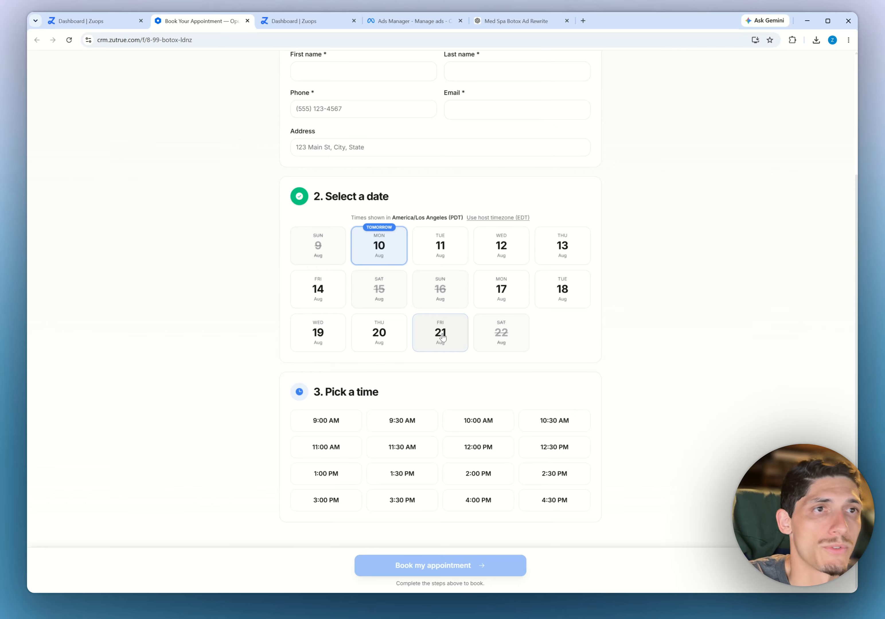
{"action": "scroll", "coordinate": [442, 338], "scroll_direction": "up", "scroll_amount": 4}
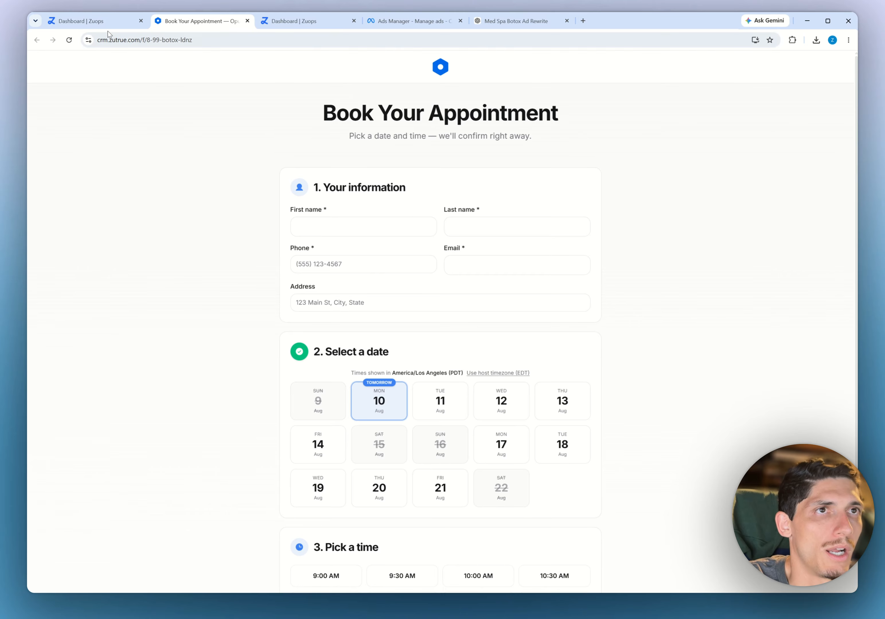
{"action": "left_click", "coordinate": [85, 23]}
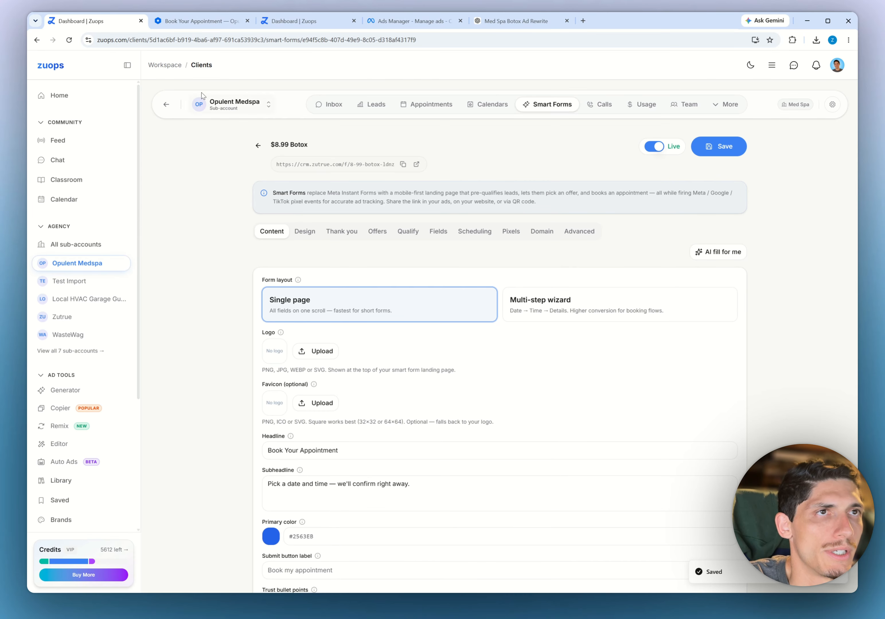
{"action": "left_click", "coordinate": [303, 20]}
{"action": "left_click", "coordinate": [378, 21]}
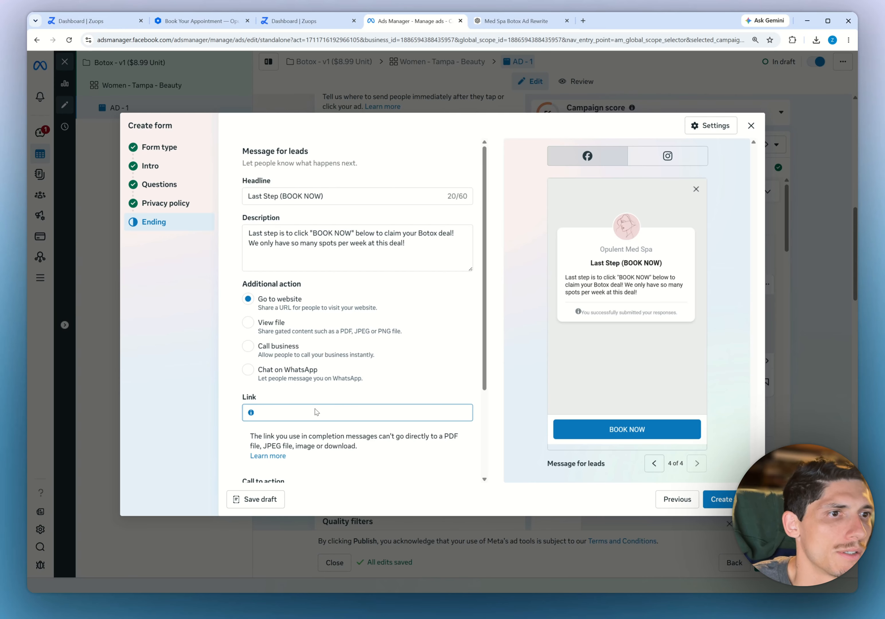
{"action": "key", "text": "ctrl+v"}
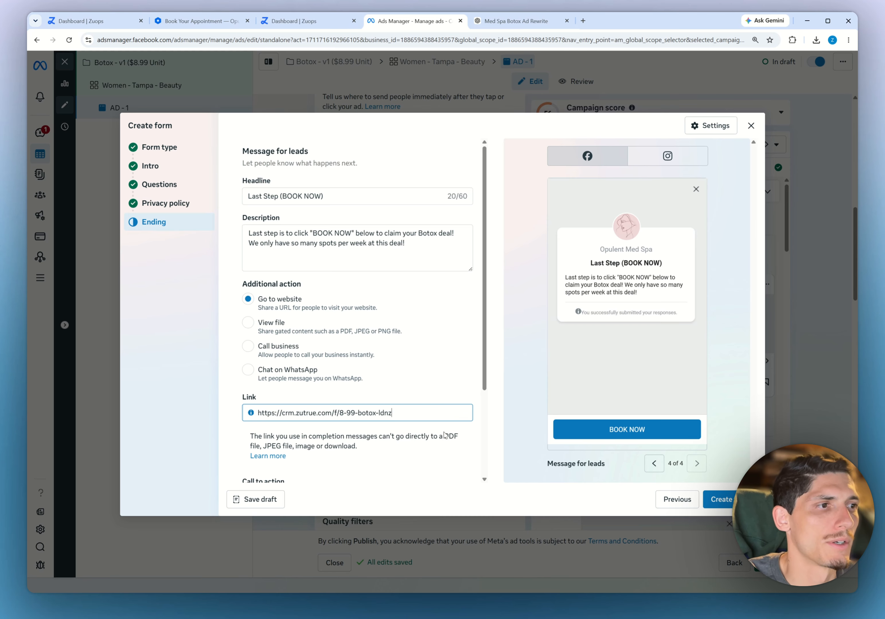
Check the ending's link against the booking page once more and create the instant form
{"action": "scroll", "coordinate": [495, 426], "scroll_direction": "down", "scroll_amount": 3}
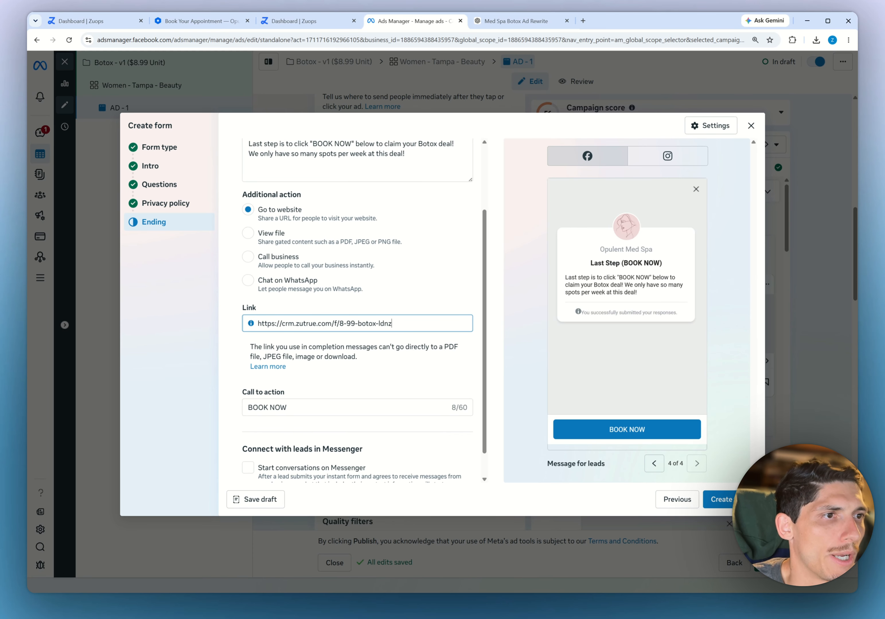
{"action": "left_click_drag", "start_coordinate": [393, 323], "coordinate": [187, 327]}
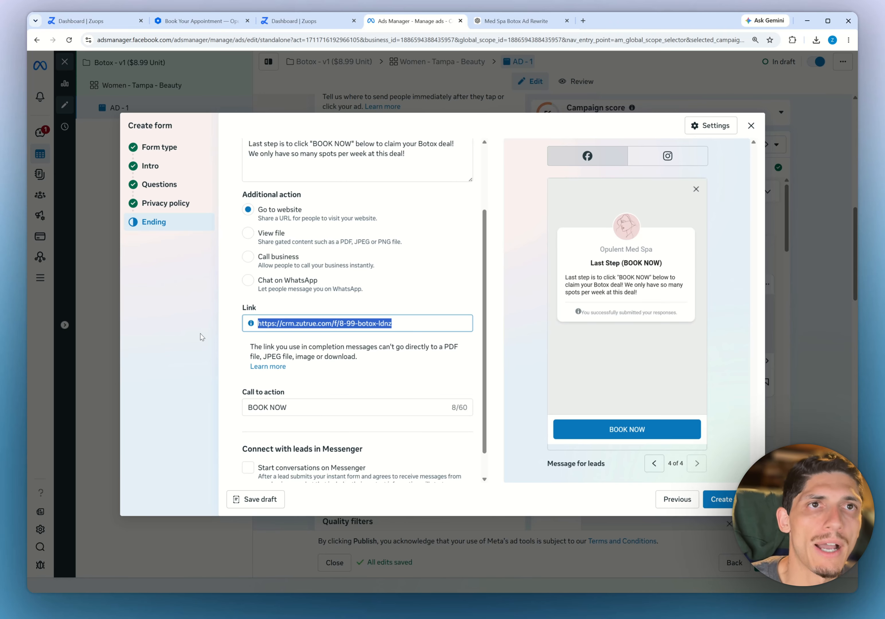
{"action": "left_click", "coordinate": [197, 20]}
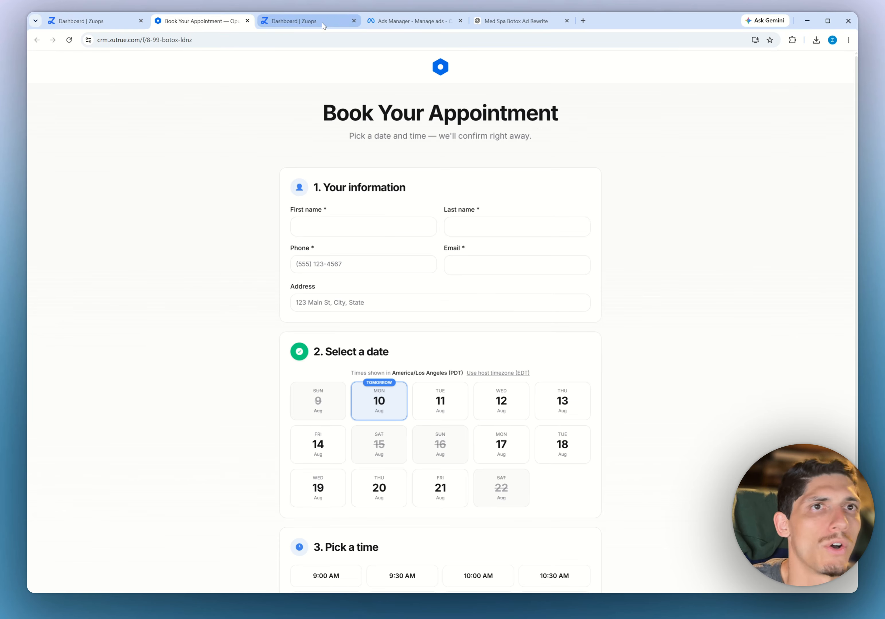
{"action": "left_click", "coordinate": [302, 20]}
{"action": "left_click", "coordinate": [406, 22]}
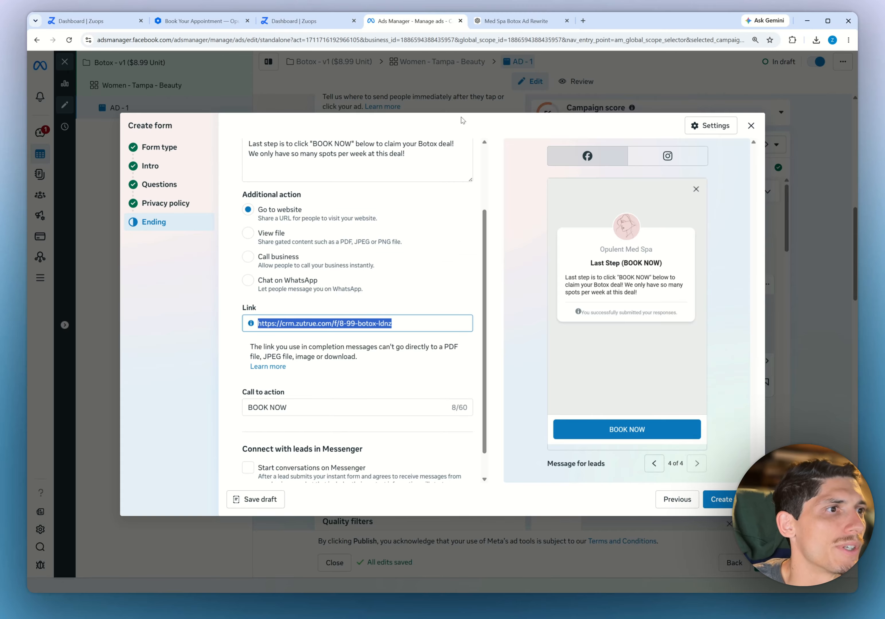
{"action": "left_click", "coordinate": [721, 500]}
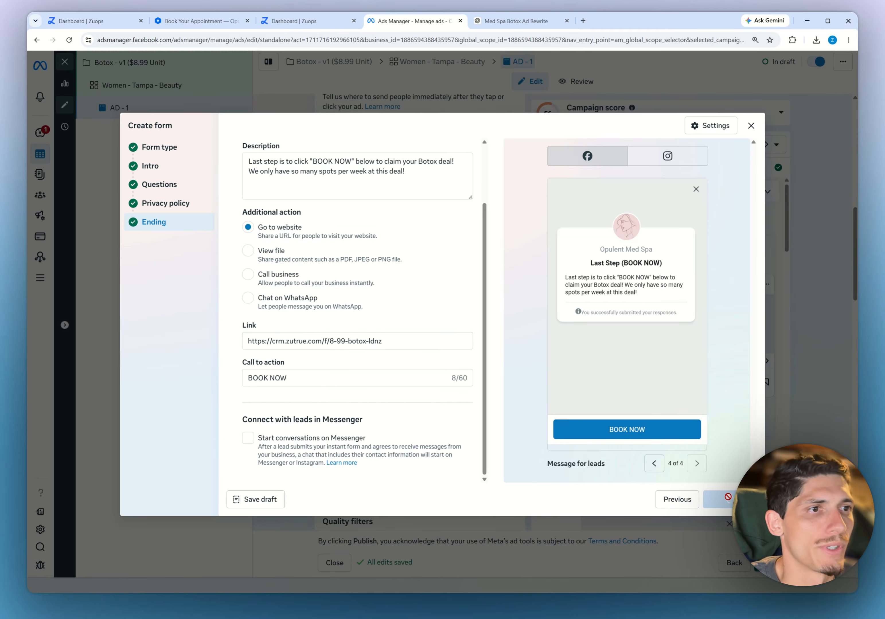
Disable the Chat on Messenger and Chat on Instagram follow-up channels in the ad's instant form lead nurturing
{"action": "scroll", "coordinate": [296, 302], "scroll_direction": "down", "scroll_amount": 5}
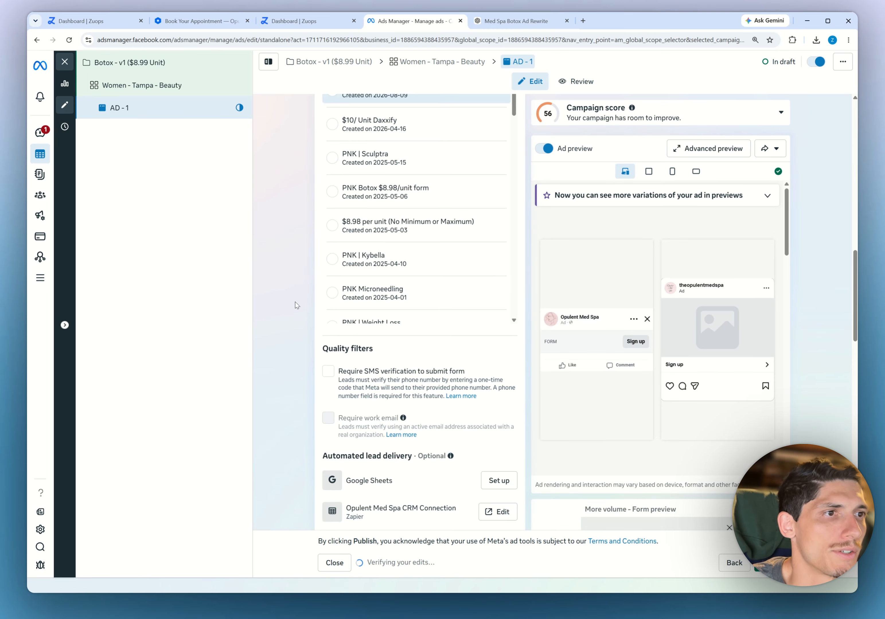
{"action": "scroll", "coordinate": [295, 302], "scroll_direction": "down", "scroll_amount": 10}
{"action": "left_click", "coordinate": [328, 205]}
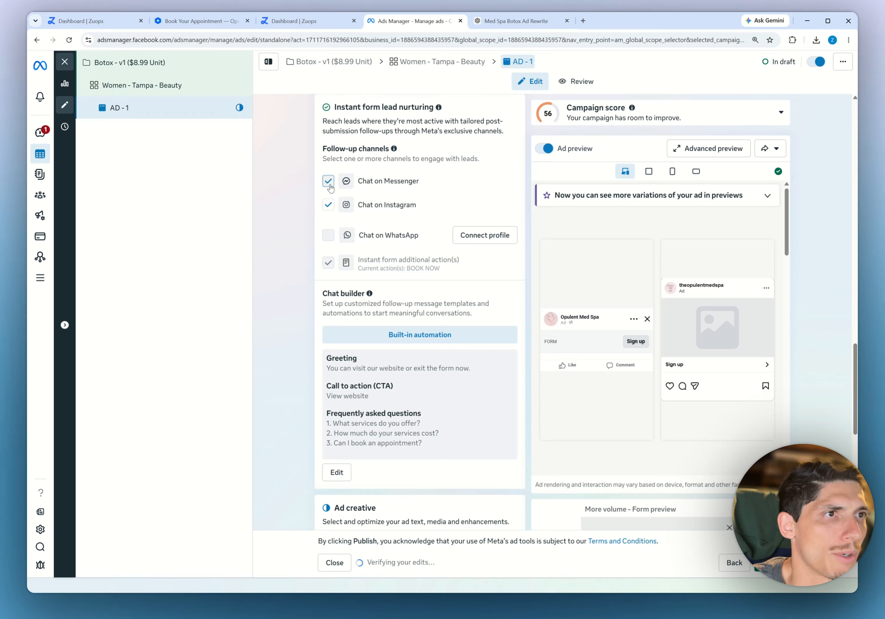
{"action": "left_click", "coordinate": [329, 205]}
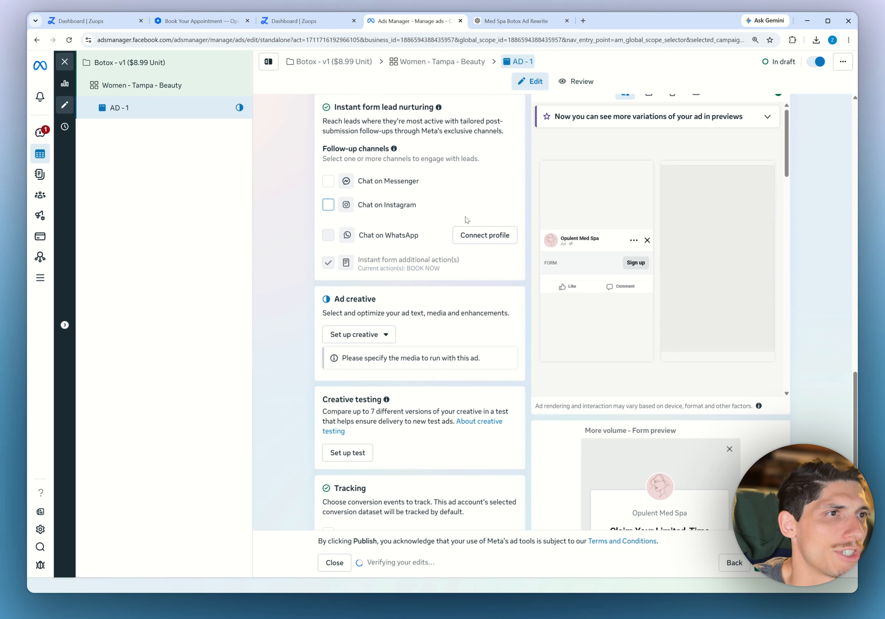
Upload ad-1.mp4 as the video creative for AD - 1 and finish the creative setup with the default enhancements
{"action": "left_click", "coordinate": [355, 341]}
{"action": "left_click", "coordinate": [358, 379]}
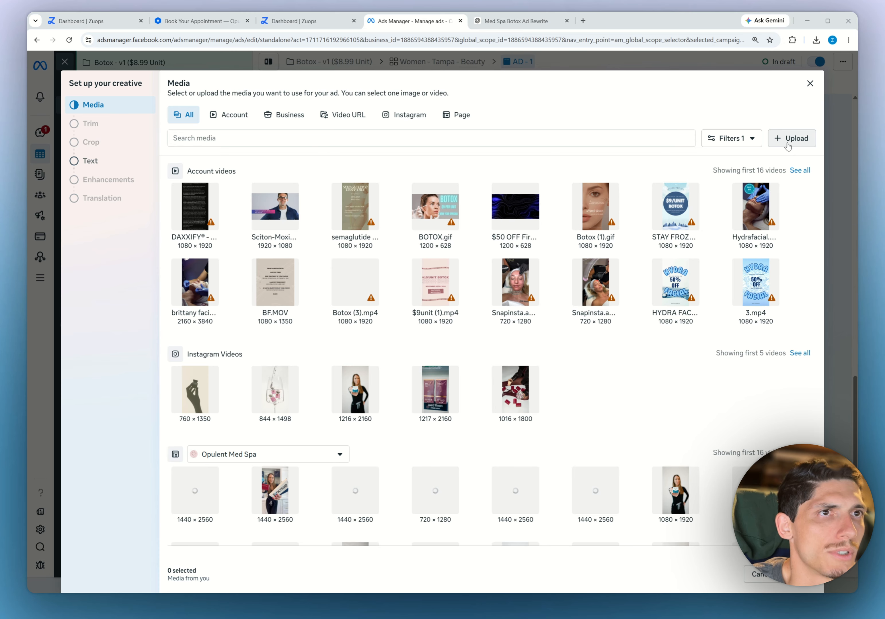
{"action": "left_click", "coordinate": [788, 141]}
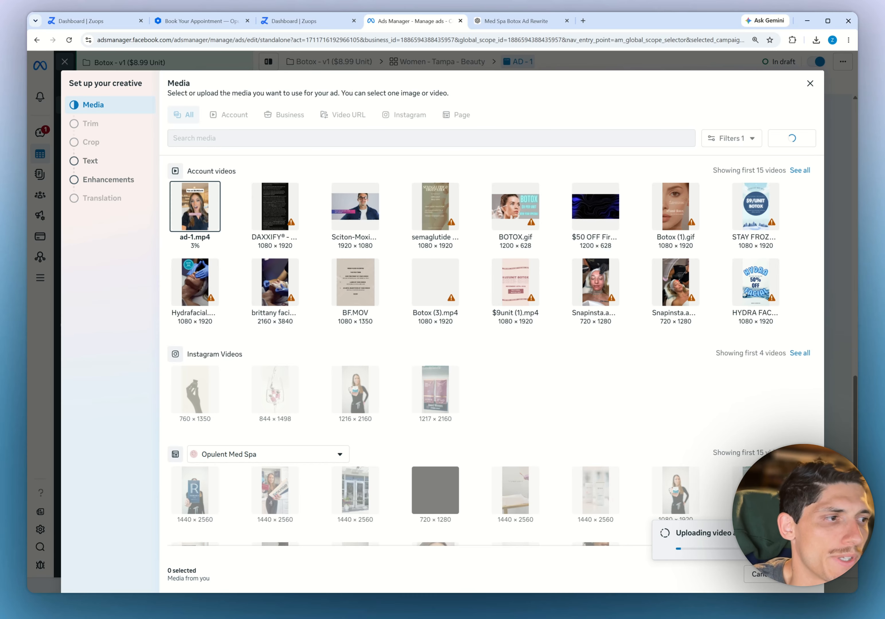
{"action": "left_click", "coordinate": [801, 574]}
{"action": "left_click", "coordinate": [800, 574]}
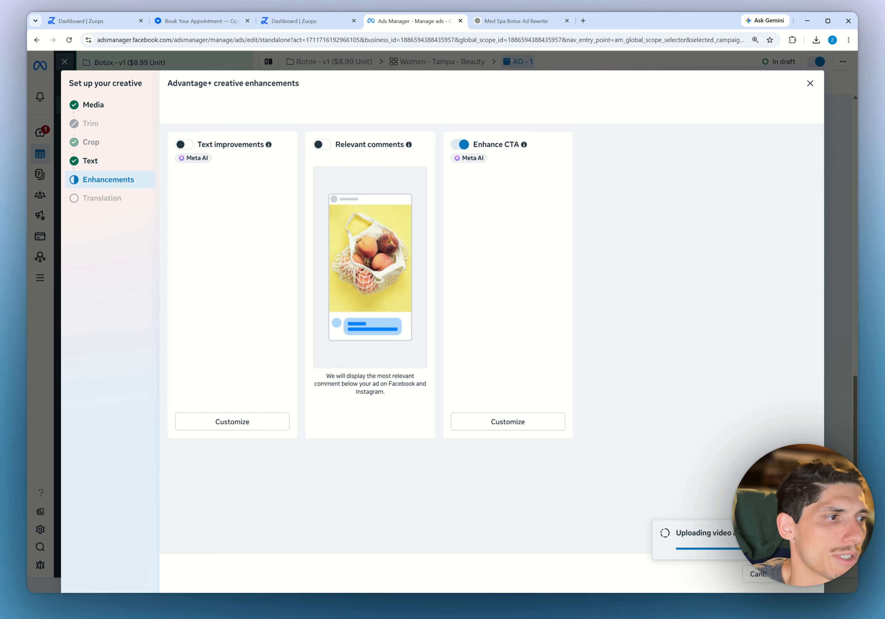
{"action": "left_click", "coordinate": [800, 574]}
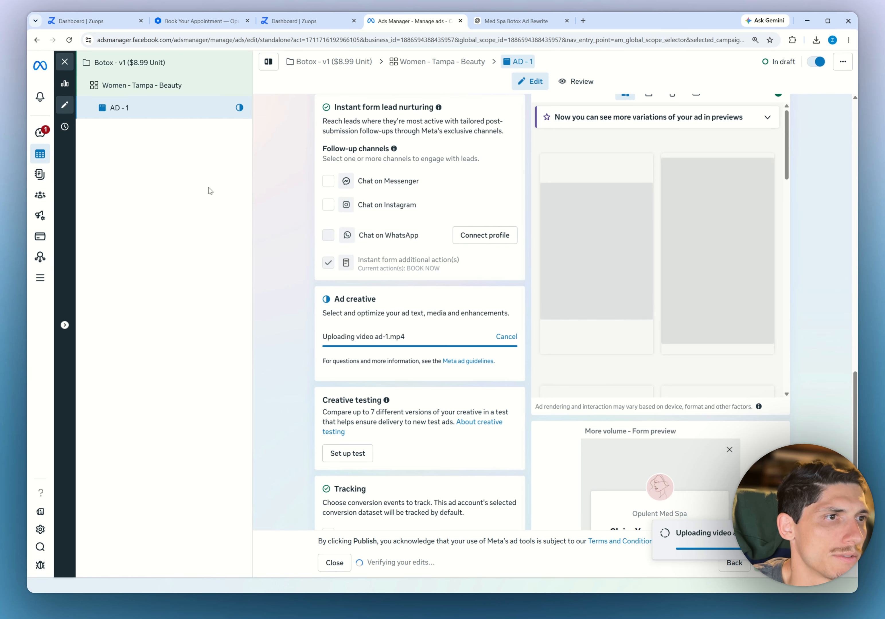
Copy the Variation 1 primary text from the generated ad copy in Zuops and return to Ads Manager
{"action": "left_click", "coordinate": [302, 27]}
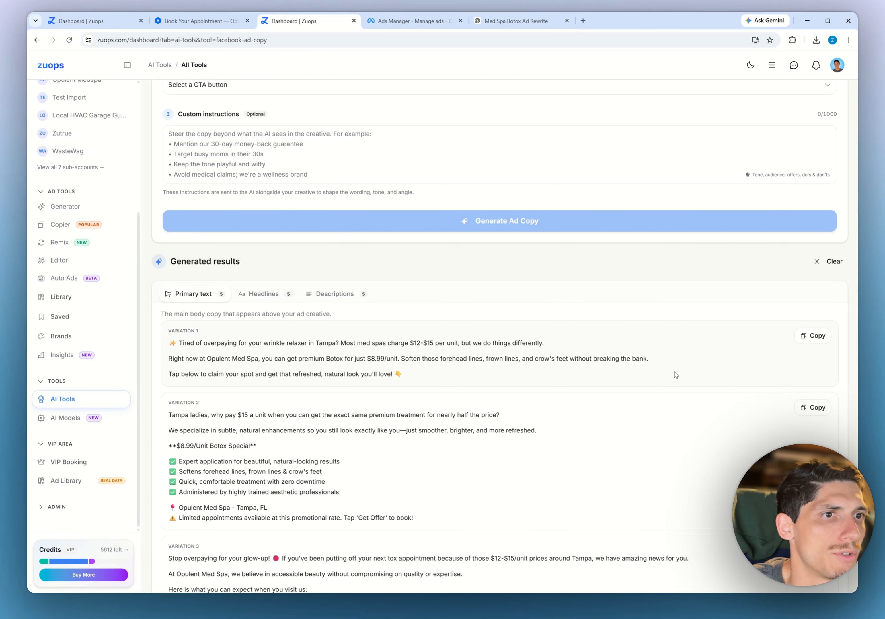
{"action": "left_click", "coordinate": [813, 338]}
{"action": "left_click", "coordinate": [400, 21]}
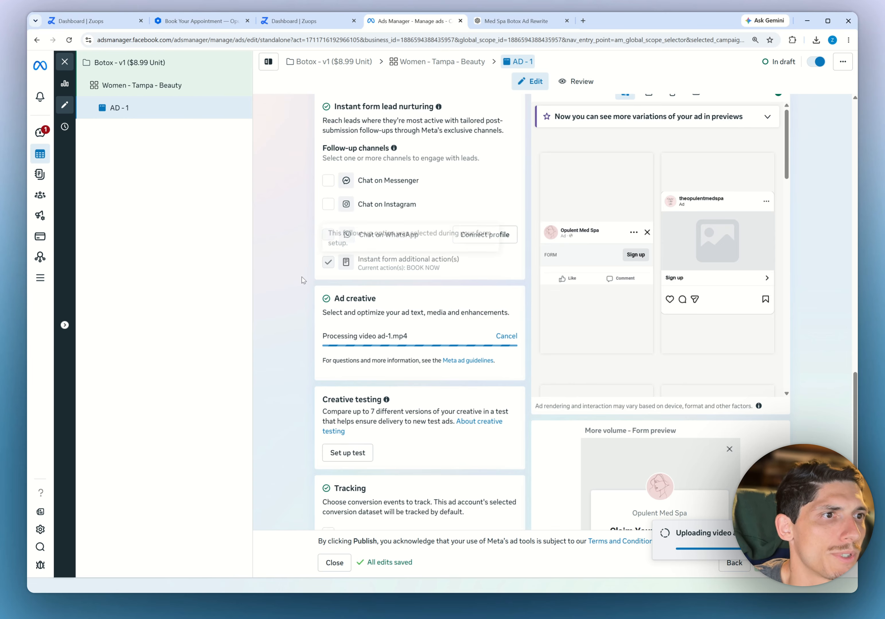
Paste the copied Variation 1 text as AD - 1's first primary text in the ad creative
{"action": "scroll", "coordinate": [385, 282], "scroll_direction": "down", "scroll_amount": 2}
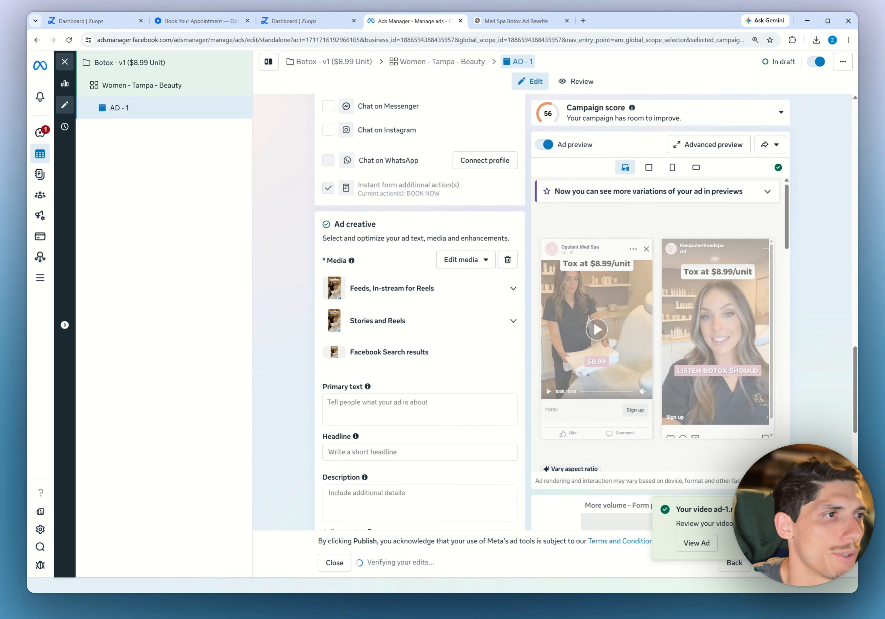
{"action": "scroll", "coordinate": [285, 293], "scroll_direction": "down", "scroll_amount": 5}
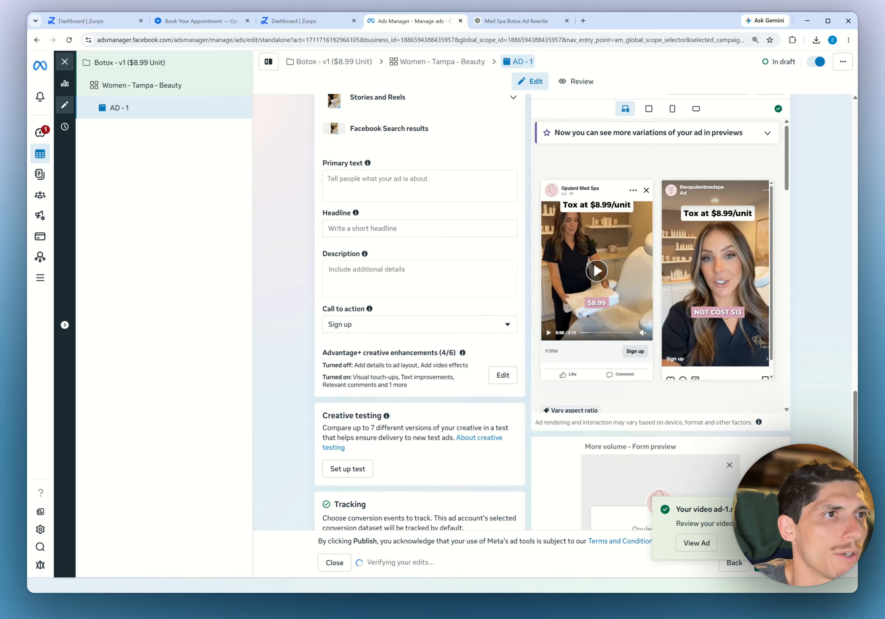
{"action": "left_click", "coordinate": [389, 184]}
{"action": "type", "text": "✨ Tired of overpaying for your wrinkle relaxer in Tampa? Most med spas charge $12-$15 per unit, but we do things differently.  Right now at Opulent Med Spa, you can get premium Botox for just $8.99/unit. Soften those forehead lines, frown lines, and crow's feet without breaking the bank.  Tap below to claim your spot and get that refreshed, natural look you'll love! 👇"}
Copy the Variation 2 primary text from Zuops and add it as the second primary text option in Ads Manager
{"action": "left_click", "coordinate": [367, 285]}
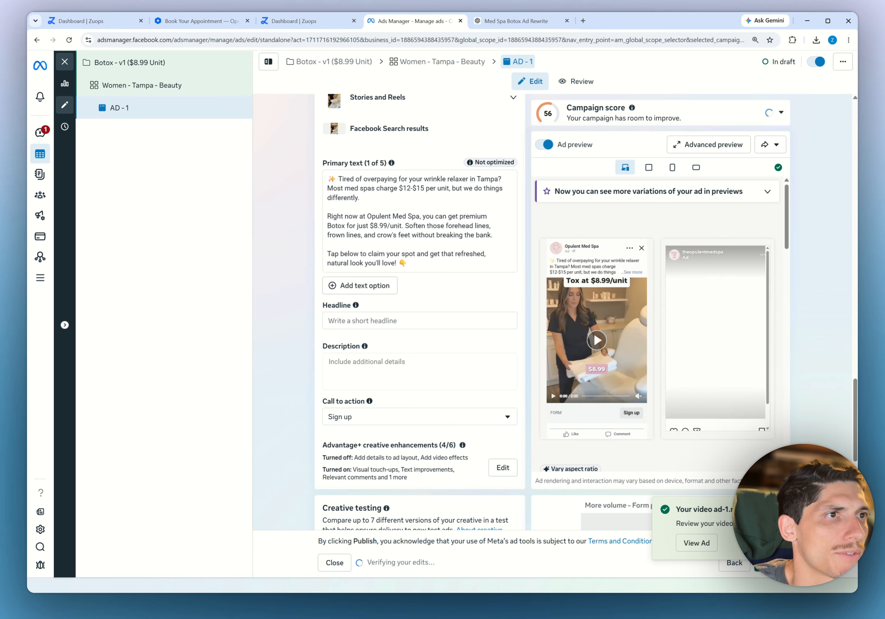
{"action": "left_click", "coordinate": [516, 22]}
{"action": "left_click", "coordinate": [198, 23]}
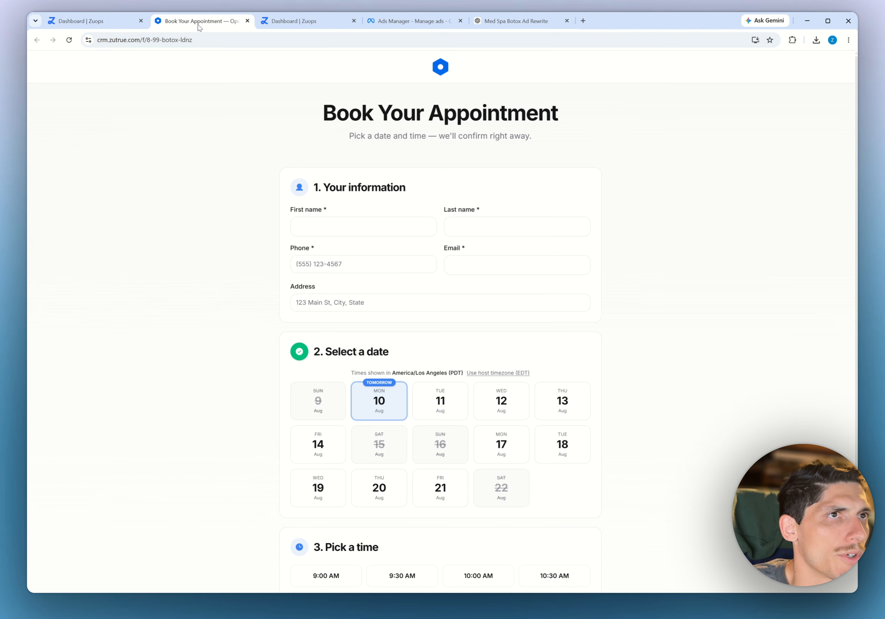
{"action": "left_click", "coordinate": [86, 24]}
{"action": "left_click", "coordinate": [295, 20]}
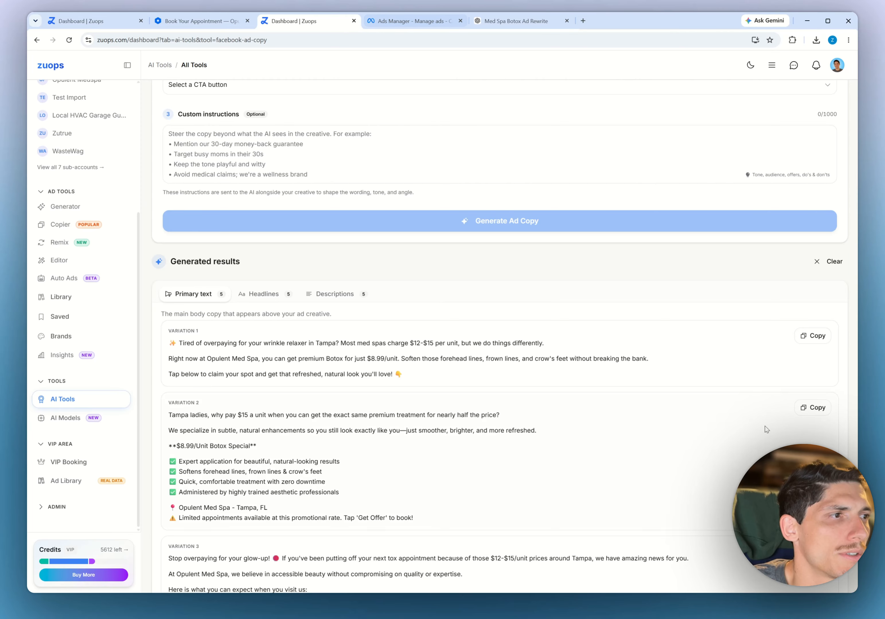
{"action": "scroll", "coordinate": [809, 316], "scroll_direction": "down", "scroll_amount": 2}
{"action": "left_click", "coordinate": [811, 318]}
{"action": "left_click", "coordinate": [412, 21]}
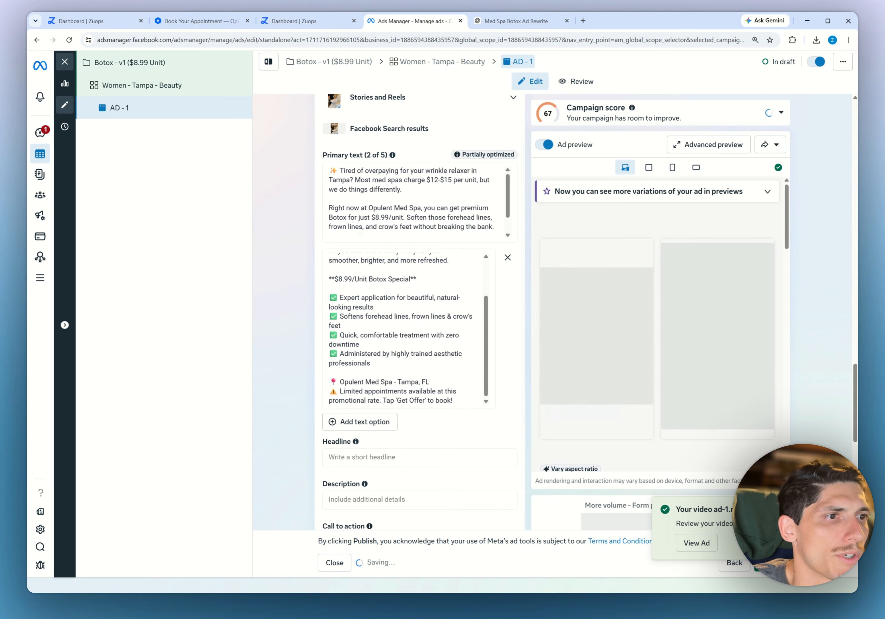
Copy the Variation 3 primary text from Zuops and add it as the ad's third primary text option
{"action": "left_click", "coordinate": [355, 419]}
{"action": "left_click", "coordinate": [128, 22]}
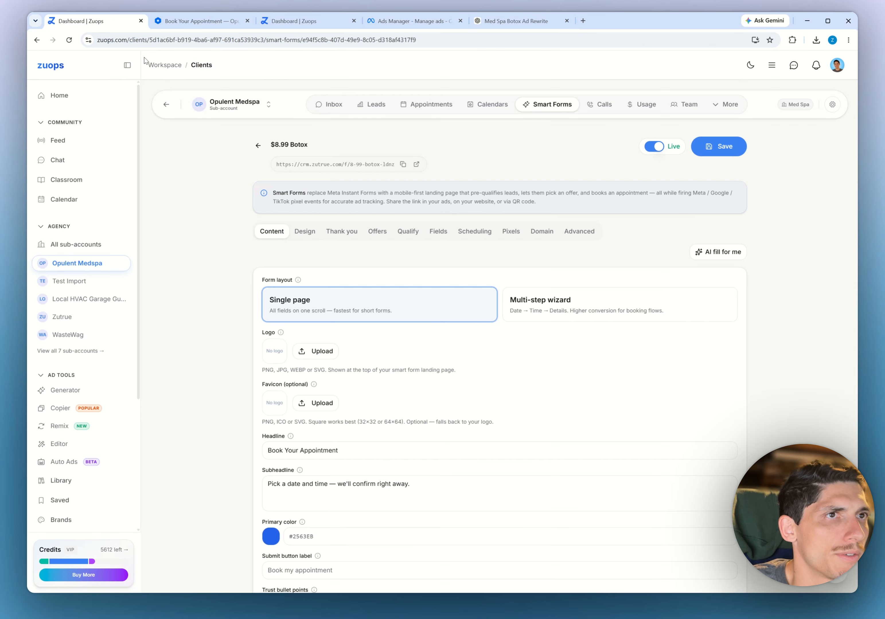
{"action": "left_click", "coordinate": [202, 21]}
{"action": "left_click", "coordinate": [295, 21]}
{"action": "left_click", "coordinate": [812, 284]}
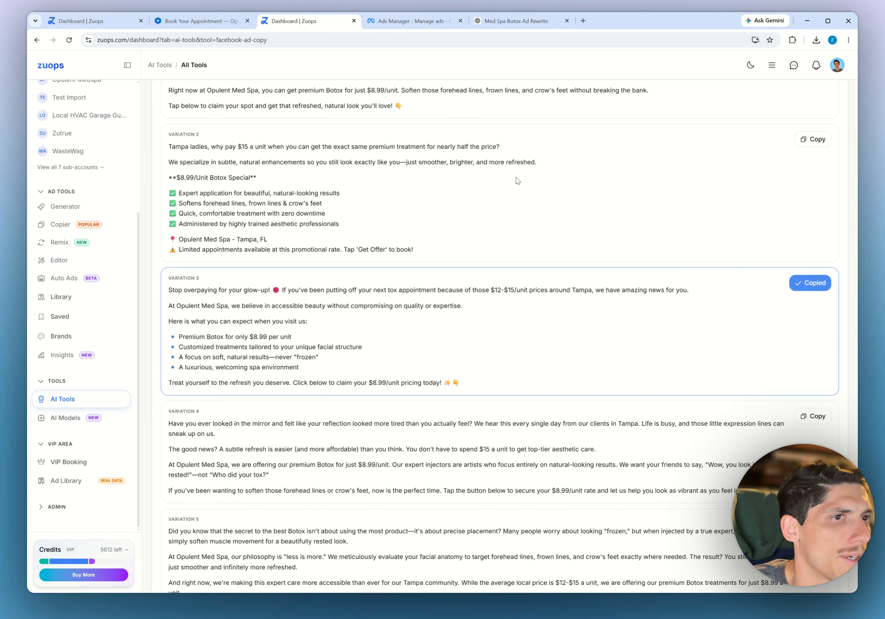
{"action": "left_click", "coordinate": [426, 23]}
{"action": "left_click", "coordinate": [371, 427]}
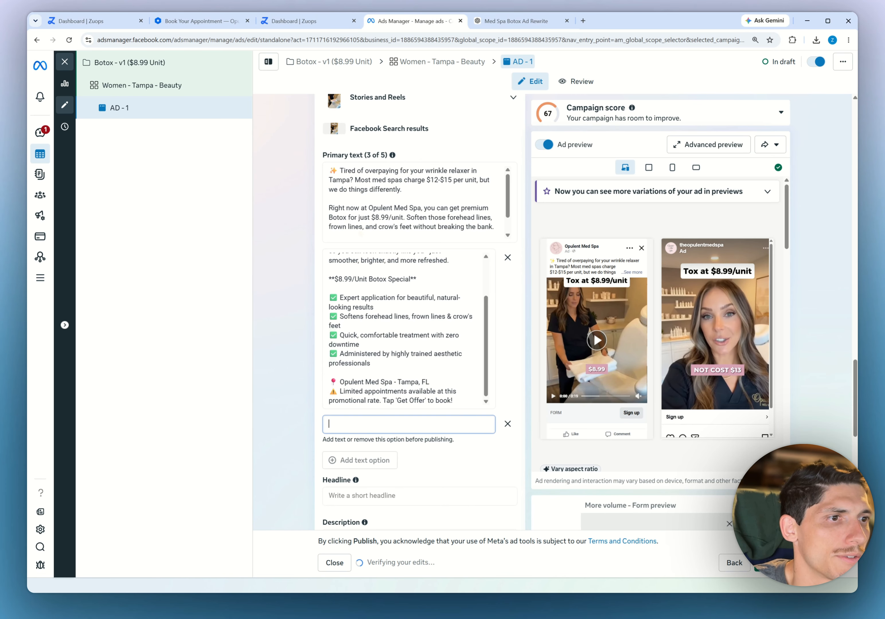
{"action": "key", "text": "ctrl+v"}
Copy the Variation 4 primary text from Zuops and add it as the ad's fourth primary text option
{"action": "left_click", "coordinate": [361, 528]}
{"action": "left_click", "coordinate": [327, 22]}
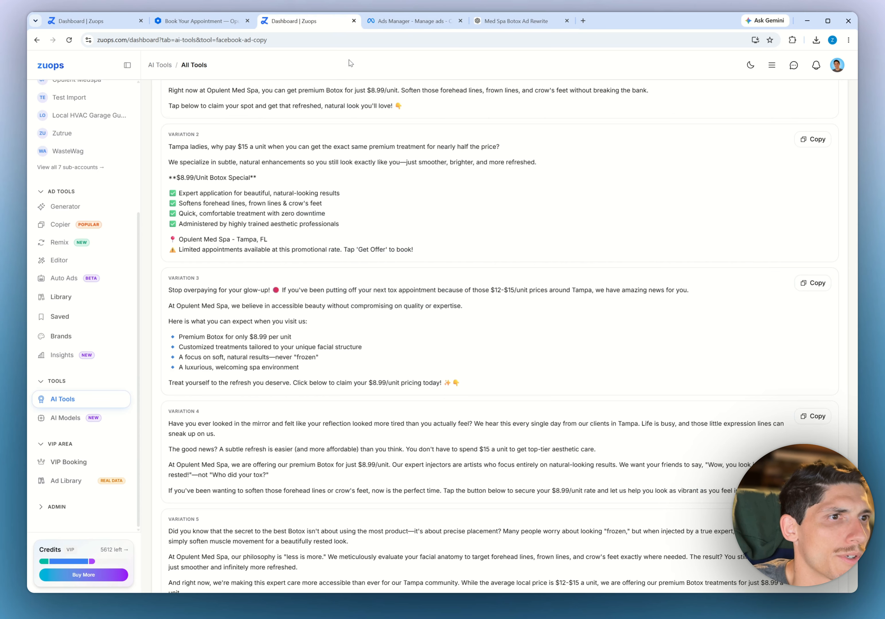
{"action": "left_click", "coordinate": [811, 416]}
{"action": "left_click", "coordinate": [415, 21]}
{"action": "key", "text": "ctrl+v"}
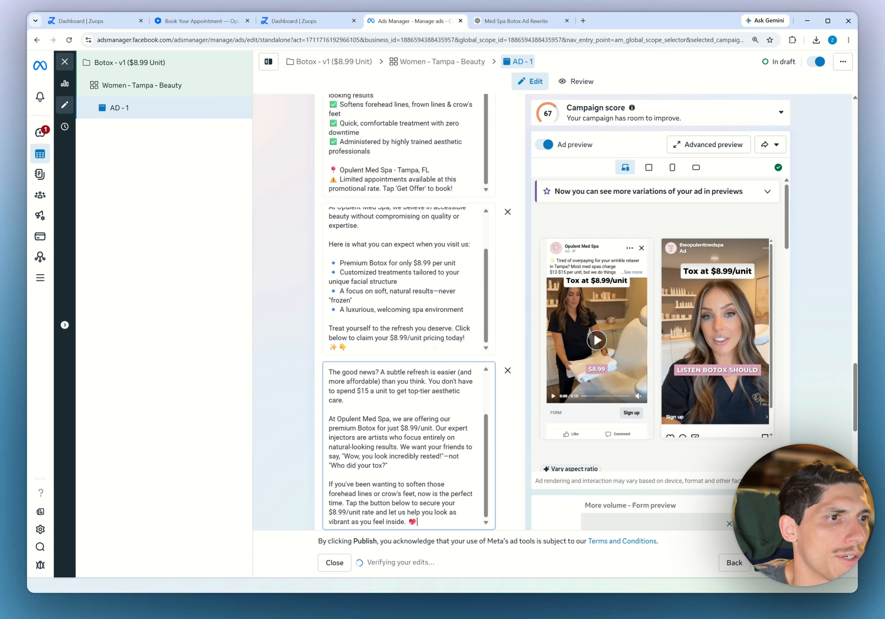
Copy the Variation 5 primary text from Zuops and add it as the ad's fifth primary text option
{"action": "scroll", "coordinate": [292, 361], "scroll_direction": "down", "scroll_amount": 4}
{"action": "left_click", "coordinate": [327, 22]}
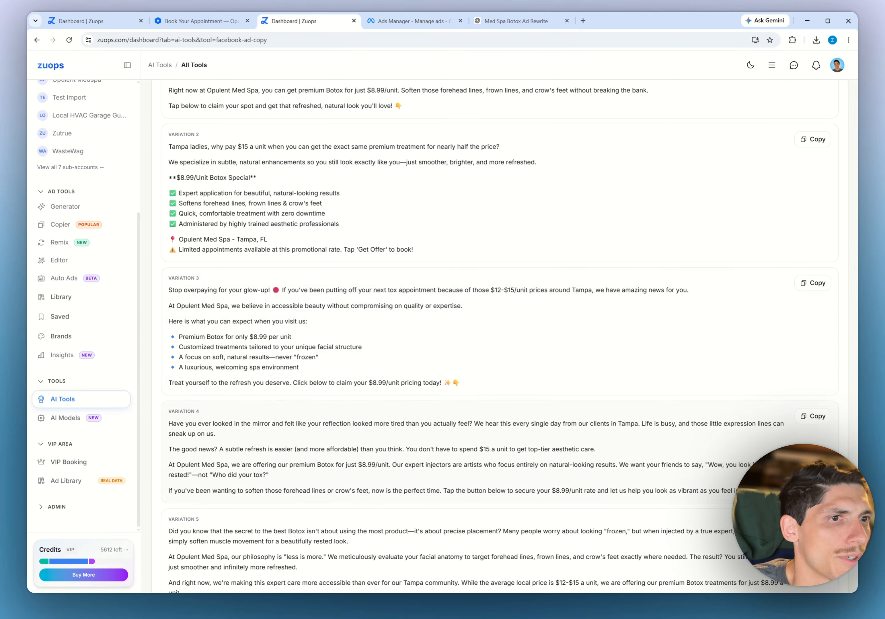
{"action": "scroll", "coordinate": [808, 325], "scroll_direction": "down", "scroll_amount": 3}
{"action": "left_click", "coordinate": [814, 435]}
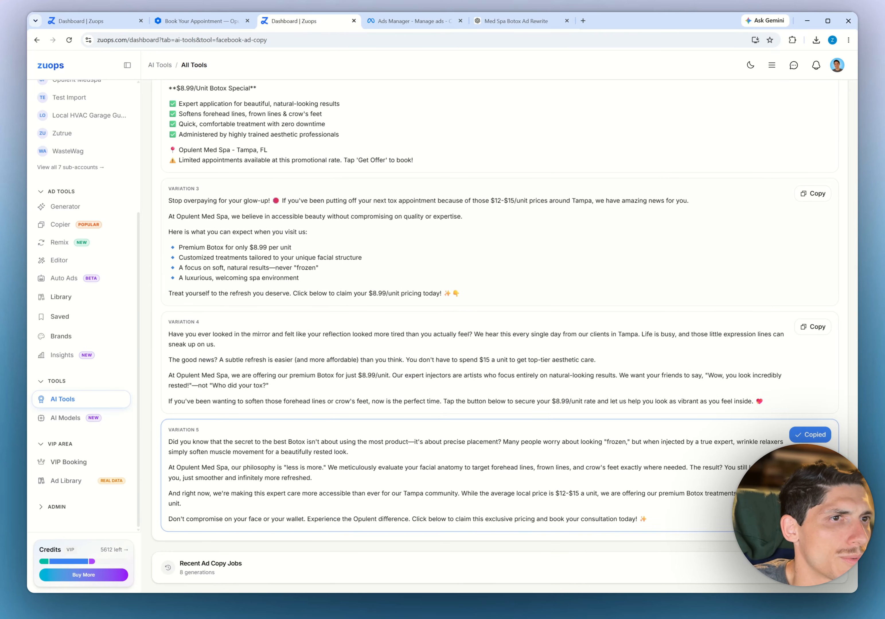
{"action": "left_click", "coordinate": [371, 25]}
{"action": "left_click", "coordinate": [388, 322]}
{"action": "key", "text": "ctrl+v"}
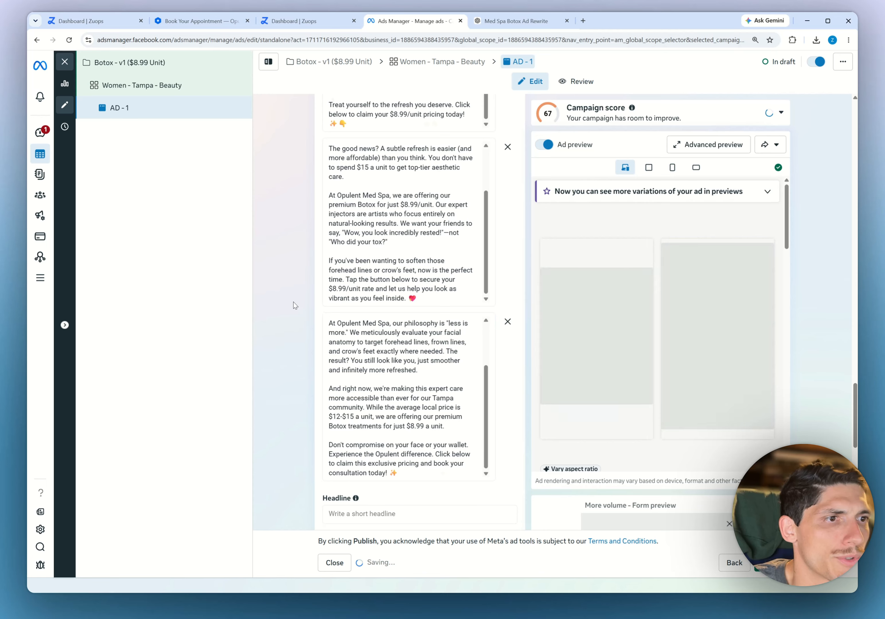
Copy the generated headline "Tampa: $8.99/Unit Botox Special! ✨" from Zuops and enter it as the ad's first headline
{"action": "scroll", "coordinate": [296, 305], "scroll_direction": "down", "scroll_amount": 5}
{"action": "left_click", "coordinate": [294, 21]}
{"action": "scroll", "coordinate": [261, 226], "scroll_direction": "up", "scroll_amount": 15}
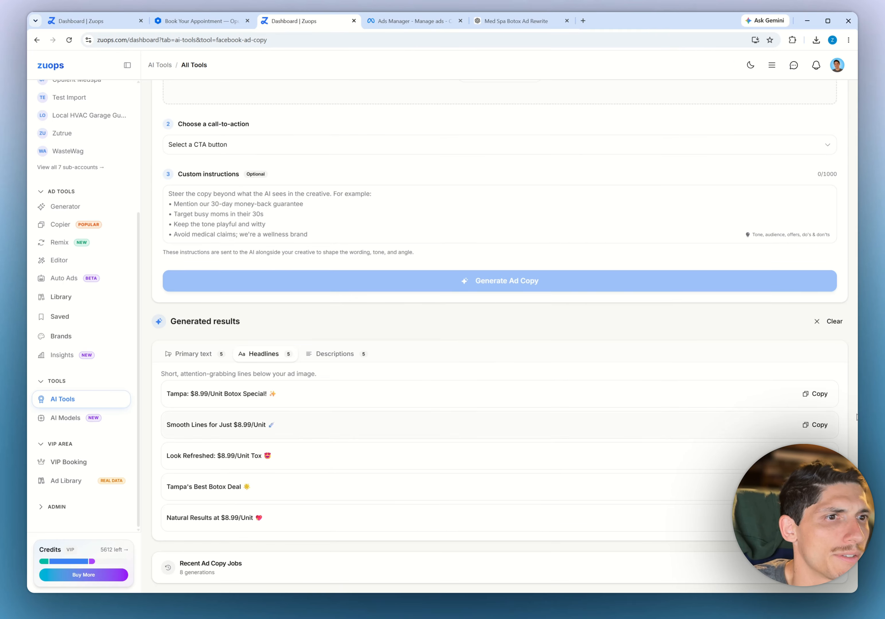
{"action": "left_click", "coordinate": [400, 25]}
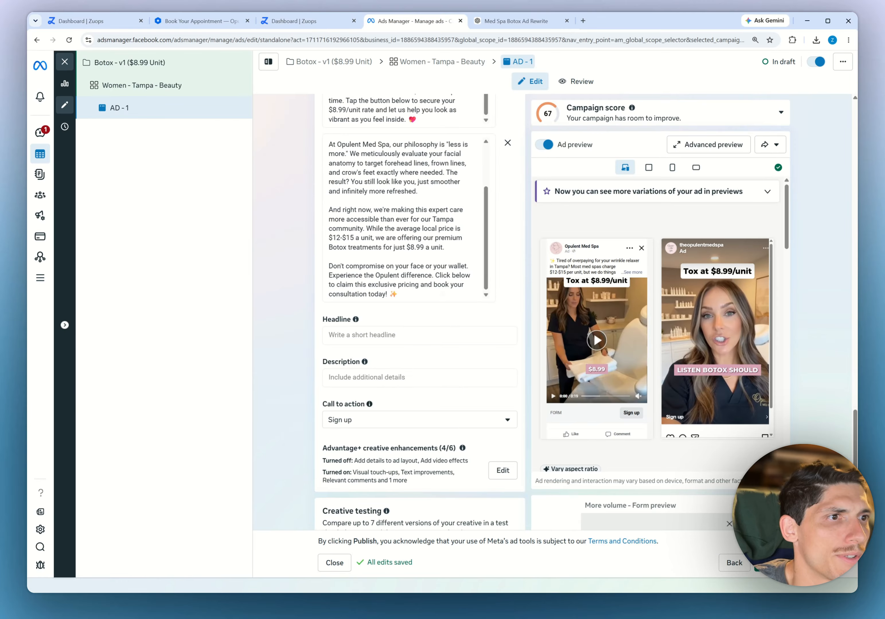
{"action": "left_click", "coordinate": [375, 336]}
{"action": "key", "text": "ctrl+v"}
Add the generated "Smooth Lines for Just $8.99/Unit" and "Look Refreshed: $8.99/Unit Tox" as the ad's second and third headlines, including their emojis
{"action": "left_click", "coordinate": [361, 357]}
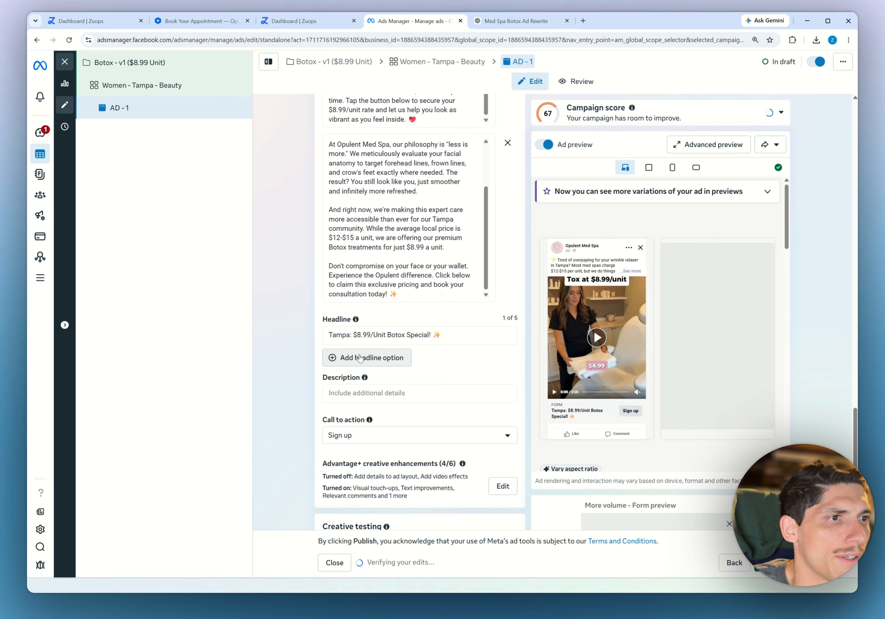
{"action": "key", "text": "ctrl+v"}
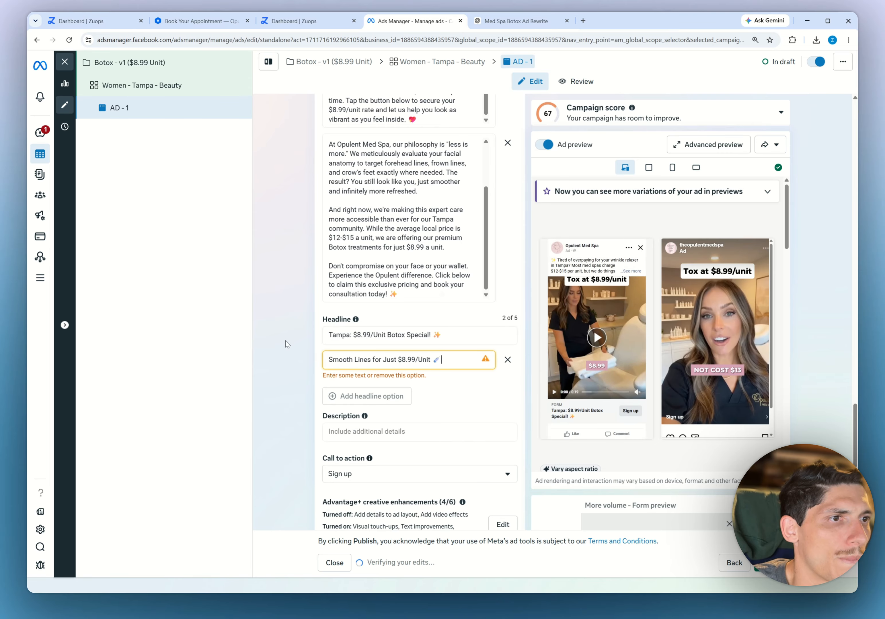
{"action": "left_click", "coordinate": [286, 343]}
{"action": "left_click", "coordinate": [367, 383]}
Add the Zuops headlines "Tampa's Best Botox Deal" and "Natural Results at $8.99/Unit" with their emojis as the ad's fourth and fifth headlines
{"action": "left_click", "coordinate": [367, 408]}
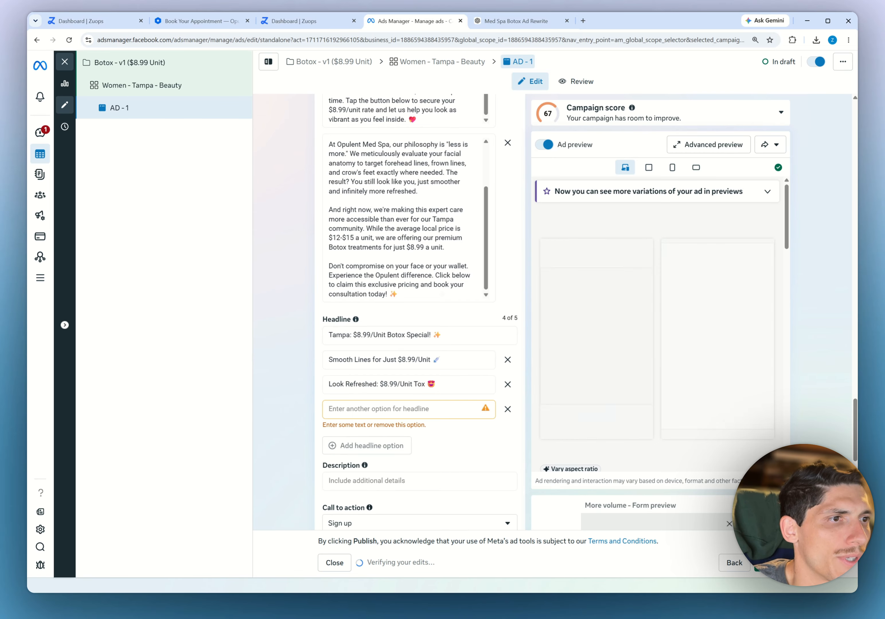
{"action": "left_click", "coordinate": [314, 24]}
{"action": "left_click", "coordinate": [815, 487]}
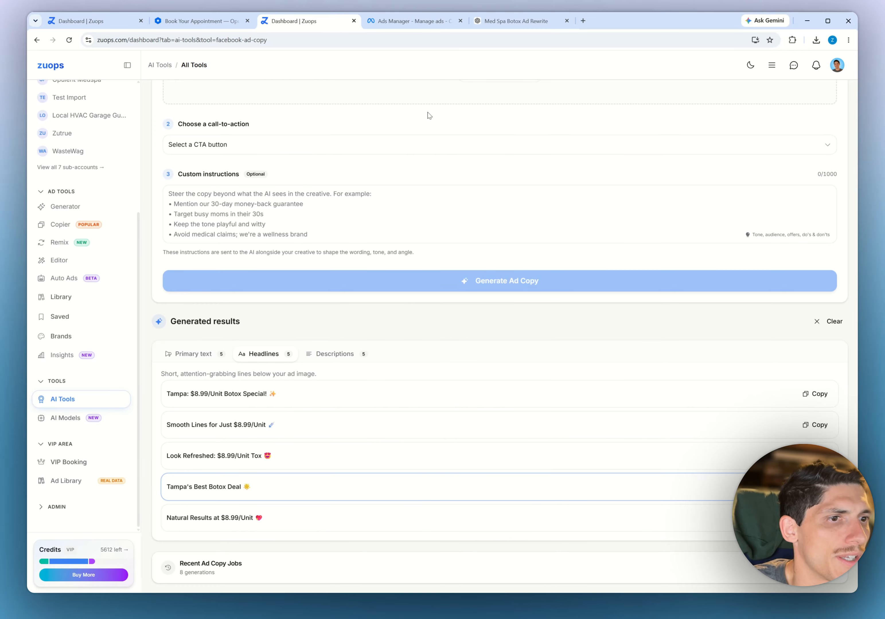
{"action": "left_click", "coordinate": [398, 24]}
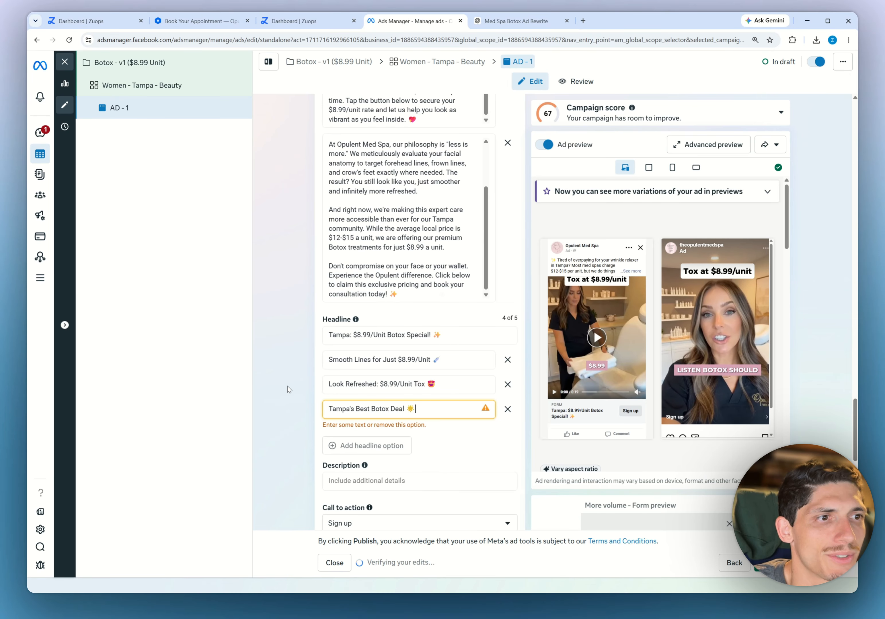
{"action": "left_click", "coordinate": [365, 430]}
{"action": "left_click", "coordinate": [306, 21]}
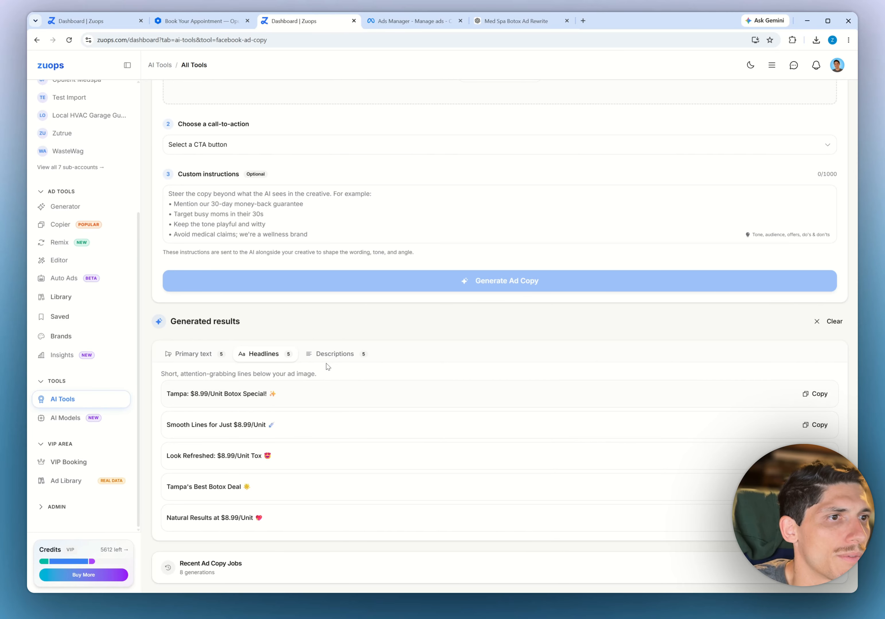
Copy the first three generated descriptions from Zuops into the ad: "5-Star Rated Spa", "Hundreds of happy clients!" and "Tampa's trusted Med Spa", with their emojis
{"action": "left_click", "coordinate": [328, 363]}
{"action": "left_click", "coordinate": [817, 394]}
{"action": "left_click", "coordinate": [200, 21]}
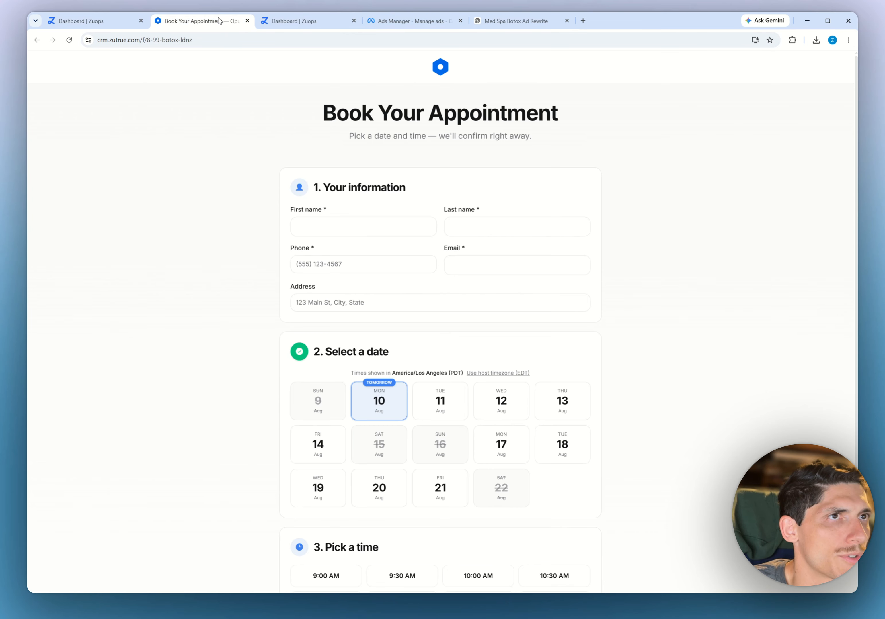
{"action": "left_click", "coordinate": [411, 21]}
{"action": "left_click", "coordinate": [388, 342]}
{"action": "key", "text": "ctrl+v"}
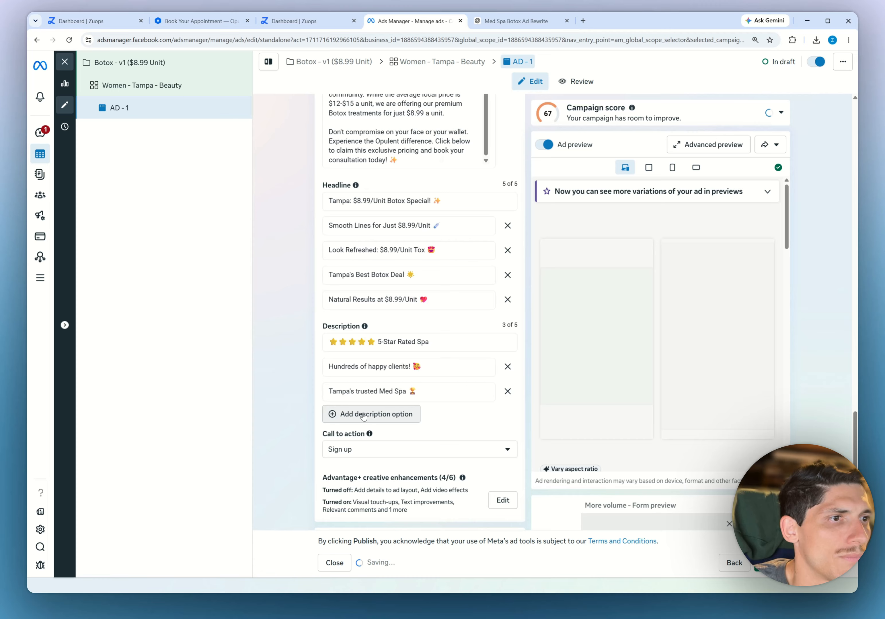
Add the Zuops descriptions "Booked 50+ times this week!" and "Expert injectors you can trust" with their emojis as the fourth and fifth options
{"action": "left_click", "coordinate": [363, 414]}
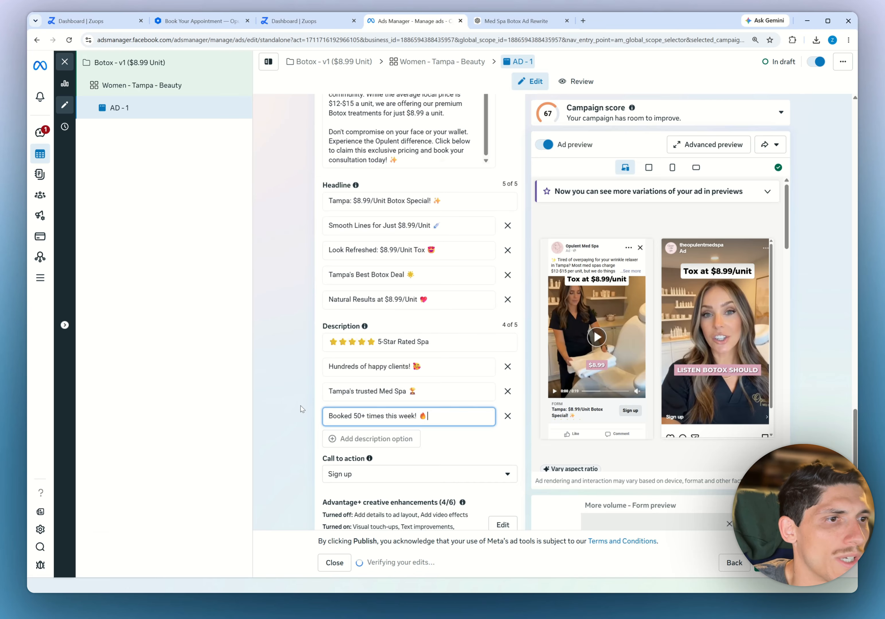
{"action": "left_click", "coordinate": [372, 439]}
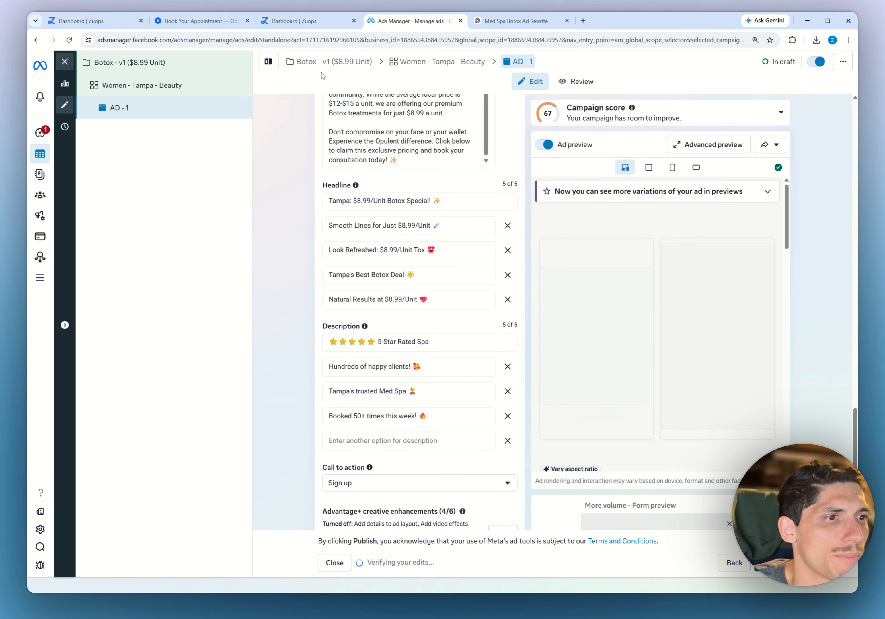
{"action": "left_click", "coordinate": [329, 28]}
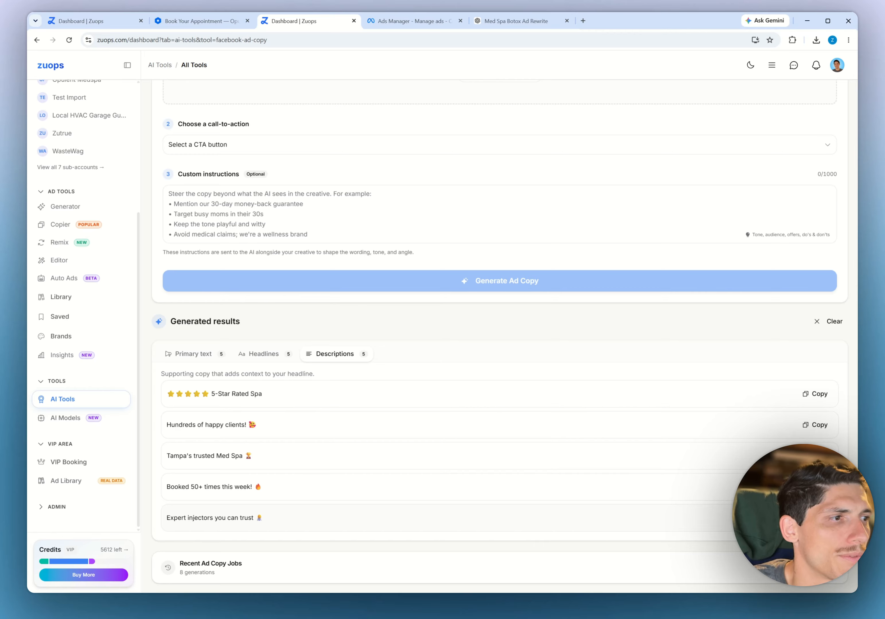
{"action": "left_click", "coordinate": [388, 21]}
{"action": "left_click", "coordinate": [327, 441]}
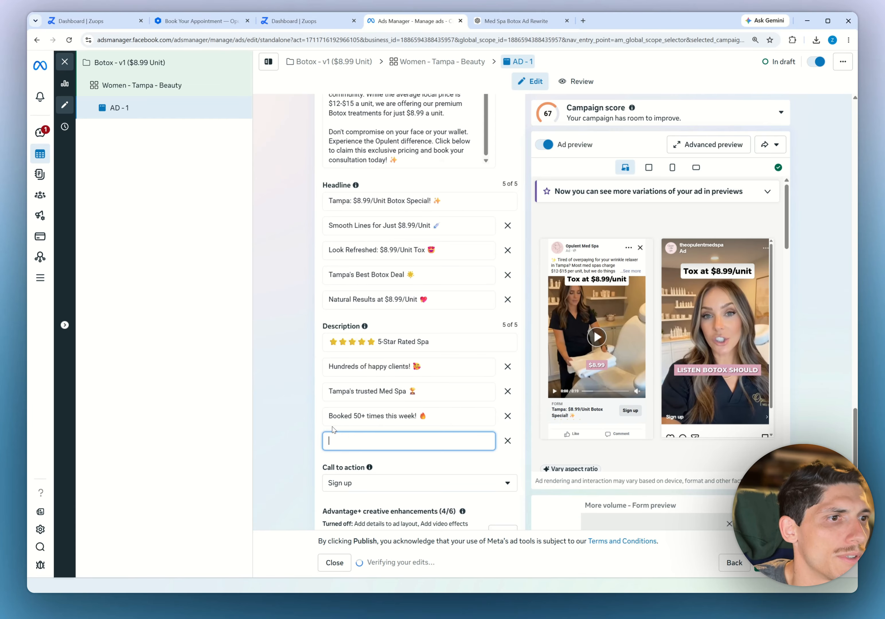
{"action": "key", "text": "ctrl+v"}
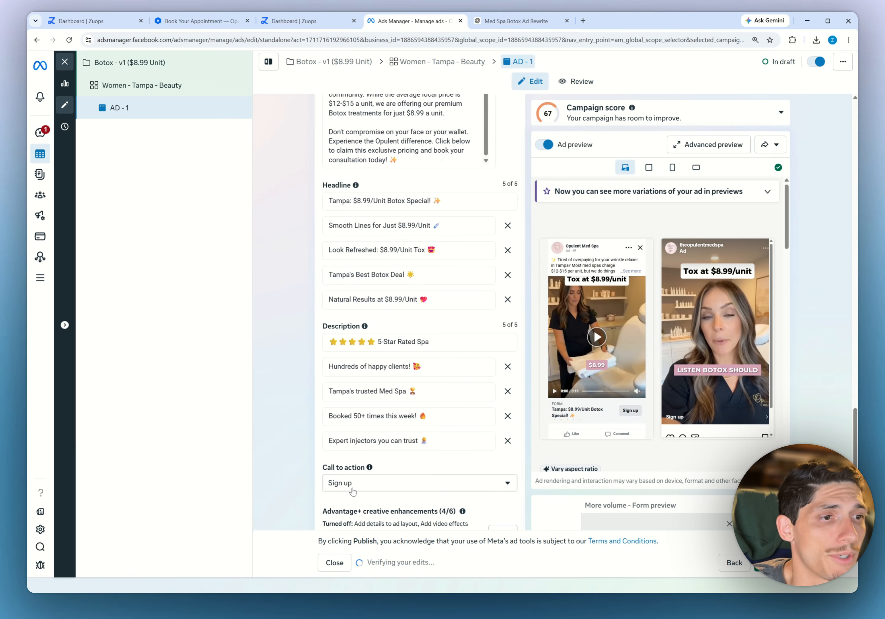
Set the ad's call to action to Get offer and look over the entered ad copy
{"action": "left_click", "coordinate": [351, 489]}
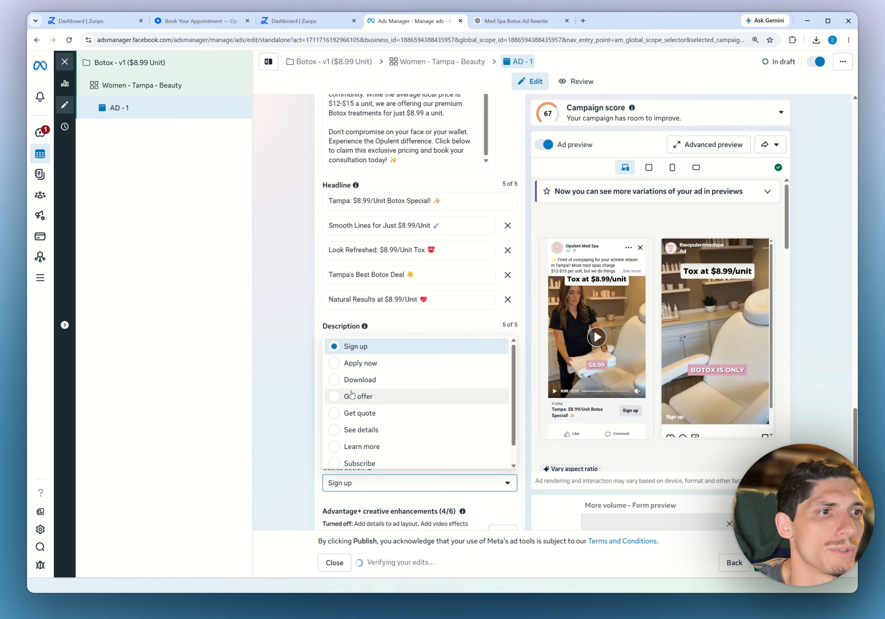
{"action": "left_click", "coordinate": [337, 400]}
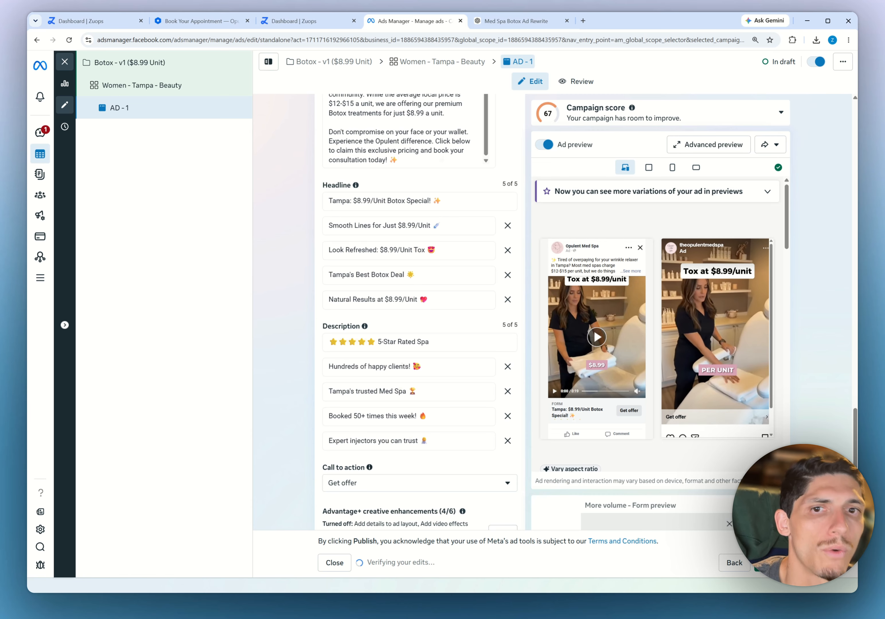
{"action": "scroll", "coordinate": [309, 375], "scroll_direction": "down", "scroll_amount": 5}
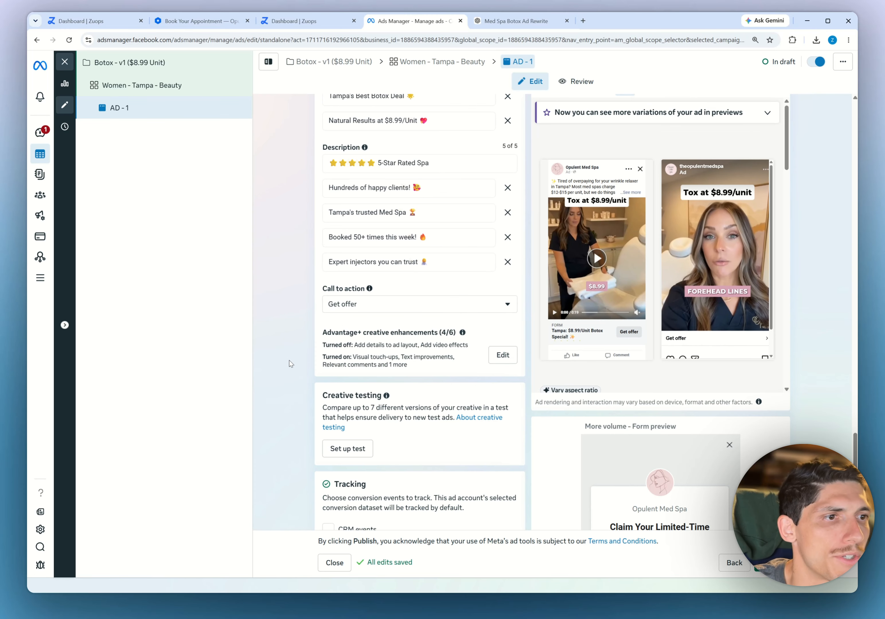
{"action": "scroll", "coordinate": [323, 243], "scroll_direction": "up", "scroll_amount": 2}
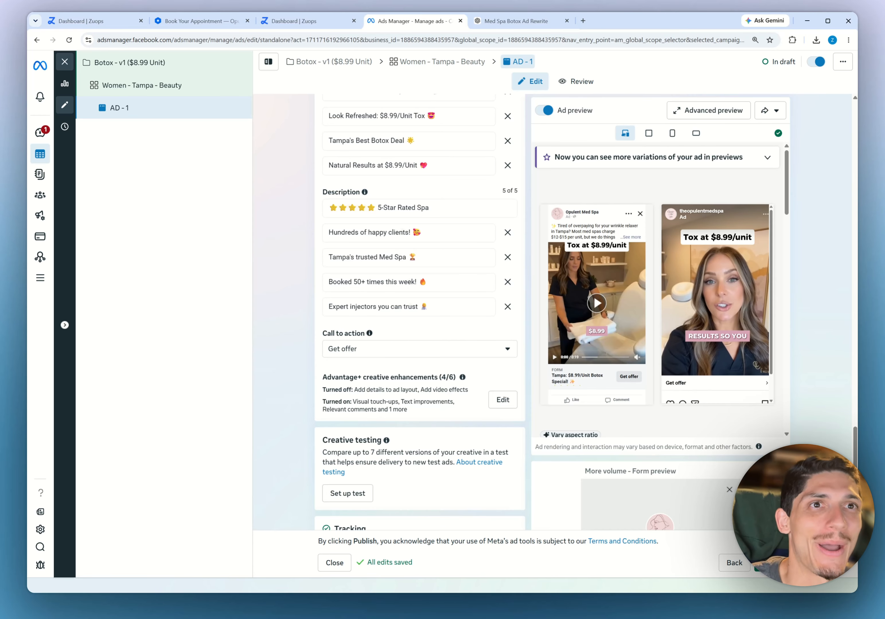
{"action": "scroll", "coordinate": [314, 237], "scroll_direction": "up", "scroll_amount": 10}
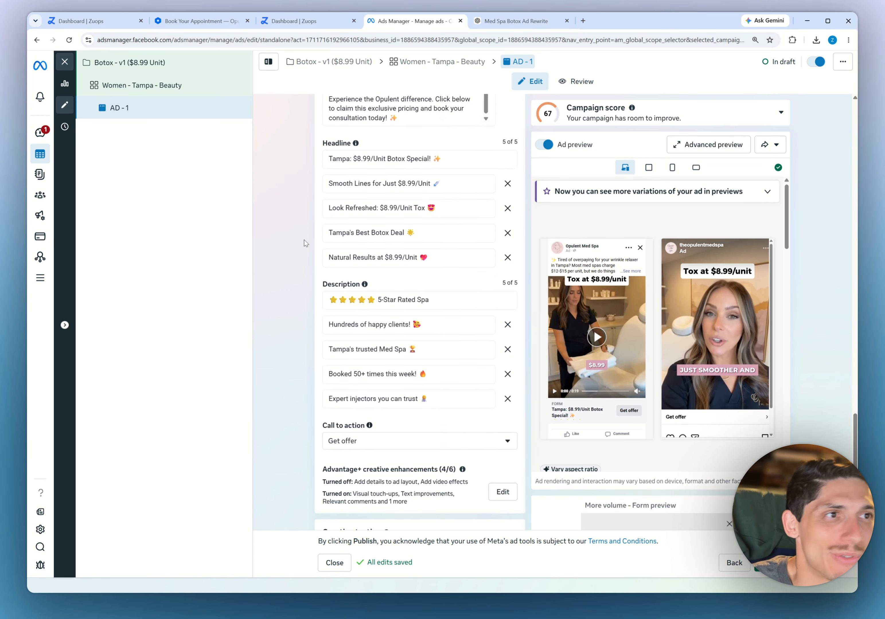
{"action": "scroll", "coordinate": [291, 274], "scroll_direction": "up", "scroll_amount": 10}
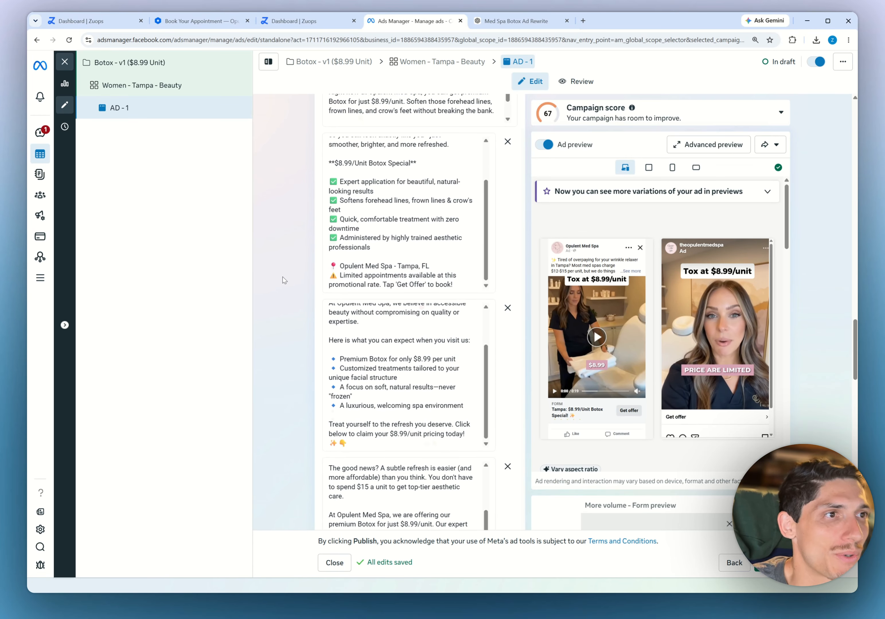
Look over AD - 1's copy, quick-duplicate the ad within the Women - Tampa - Beauty ad set, and name the copy AD - 2
{"action": "scroll", "coordinate": [337, 240], "scroll_direction": "down", "scroll_amount": 15}
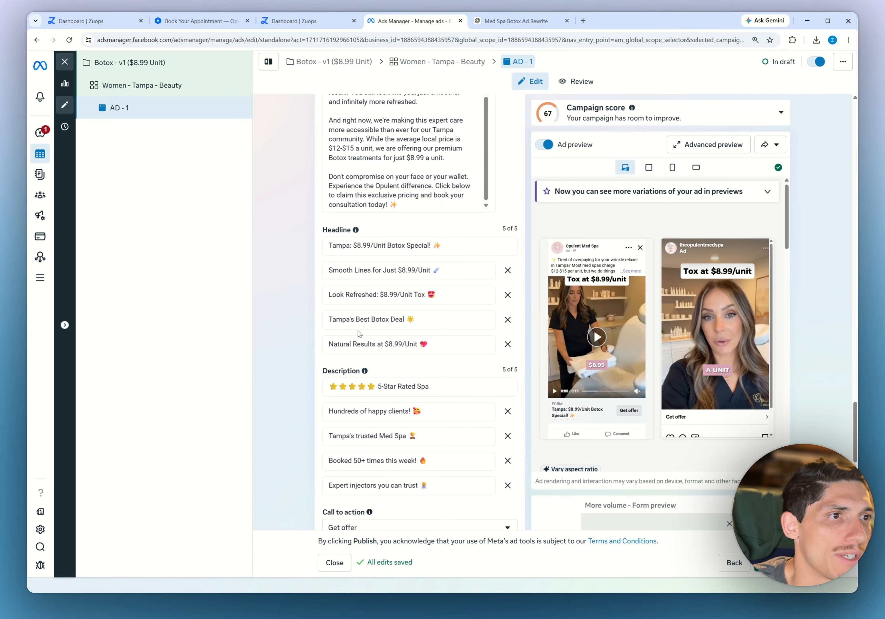
{"action": "scroll", "coordinate": [321, 290], "scroll_direction": "down", "scroll_amount": 4}
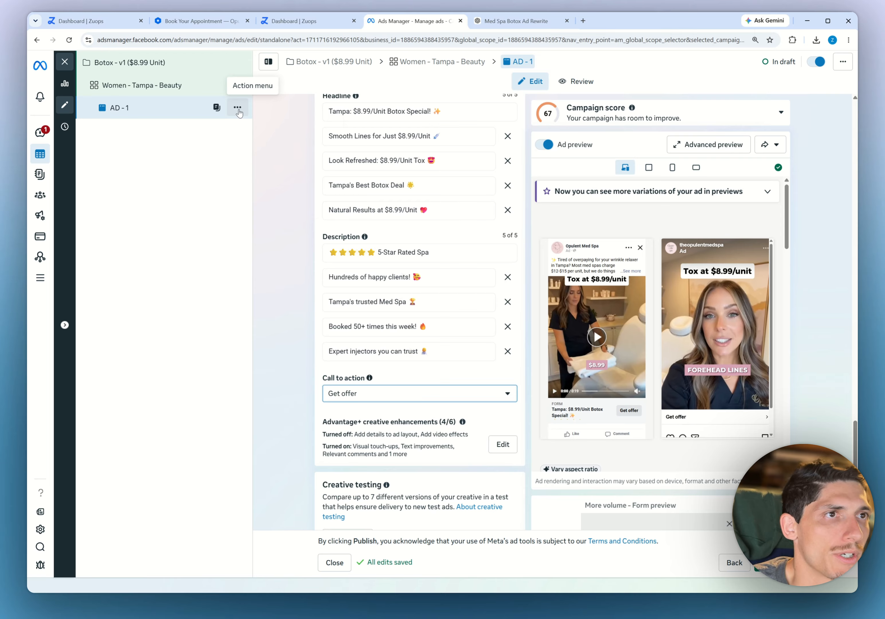
{"action": "left_click", "coordinate": [238, 108]}
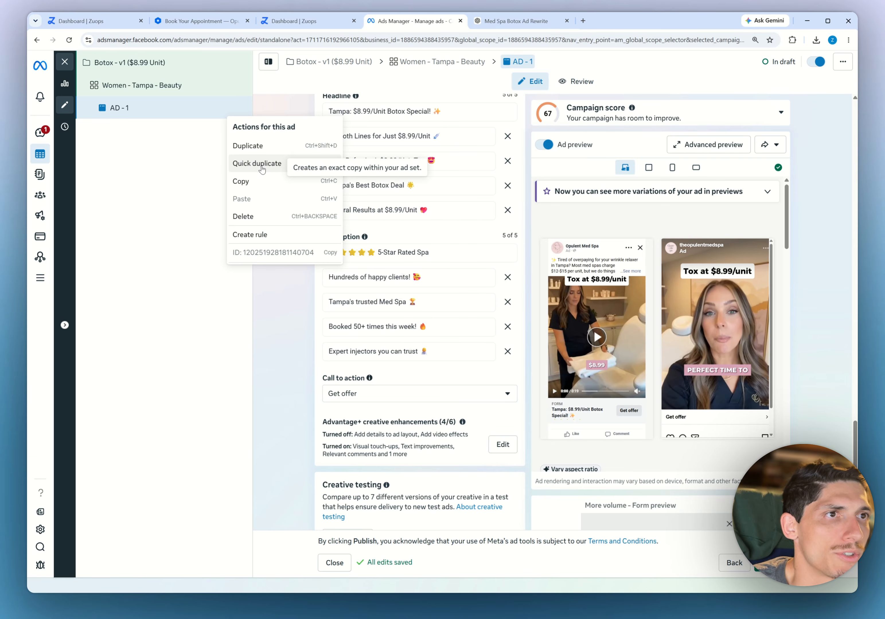
{"action": "left_click", "coordinate": [263, 169]}
{"action": "scroll", "coordinate": [285, 169], "scroll_direction": "down", "scroll_amount": 15}
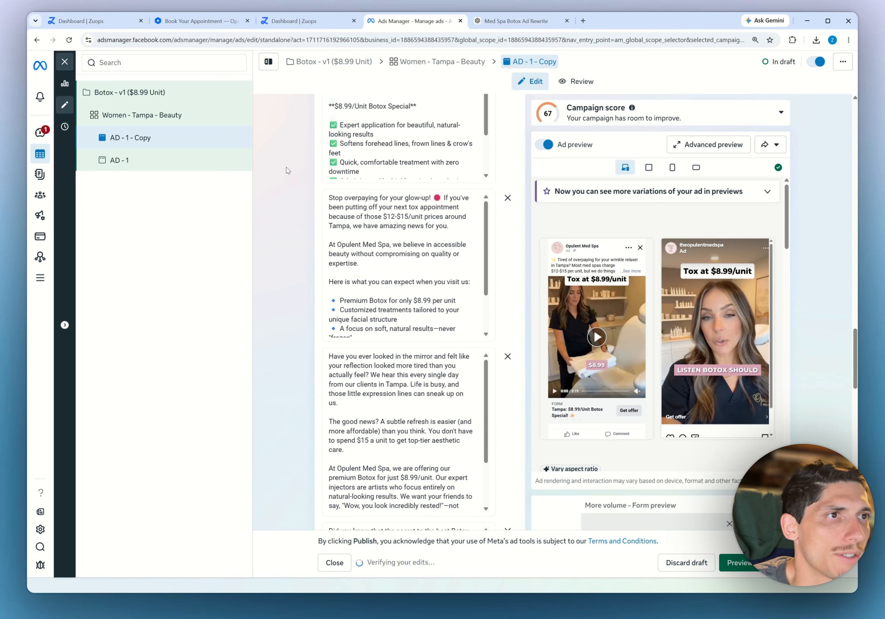
{"action": "scroll", "coordinate": [281, 167], "scroll_direction": "up", "scroll_amount": 15}
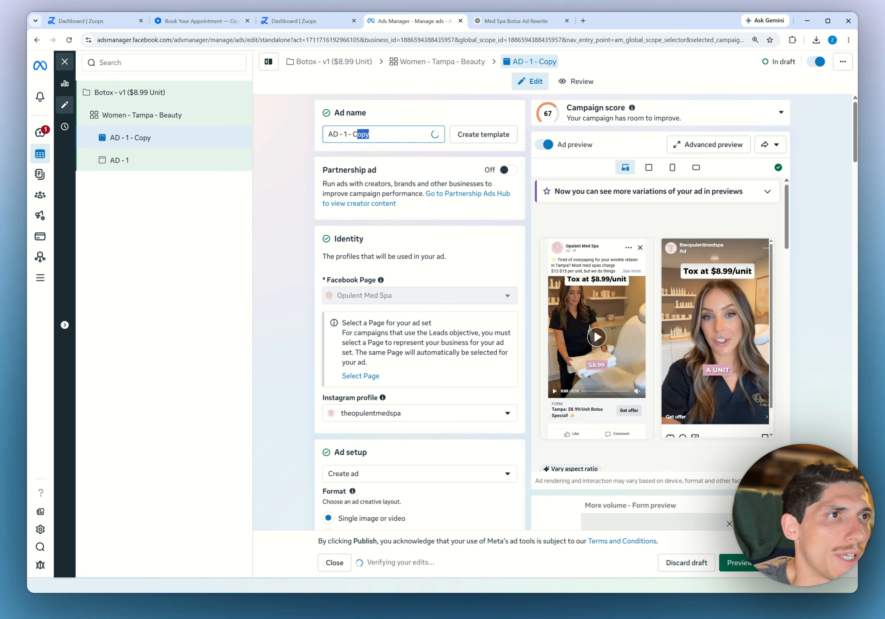
{"action": "scroll", "coordinate": [298, 251], "scroll_direction": "down", "scroll_amount": 15}
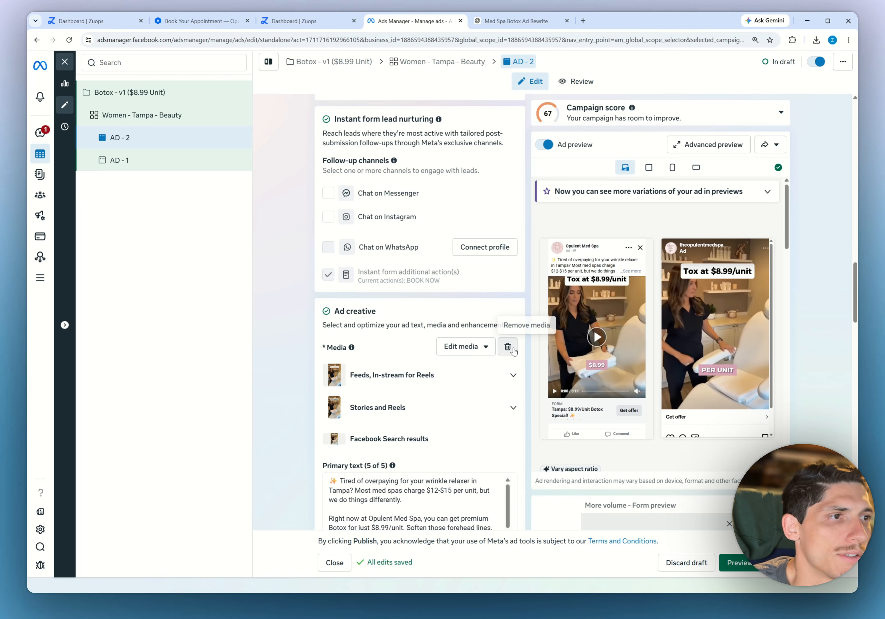
Replace the duplicated ad's video with an upload of ad-3.mp4 and rename the ad AD - 3
{"action": "left_click", "coordinate": [507, 345]}
{"action": "left_click", "coordinate": [357, 359]}
{"action": "left_click", "coordinate": [355, 400]}
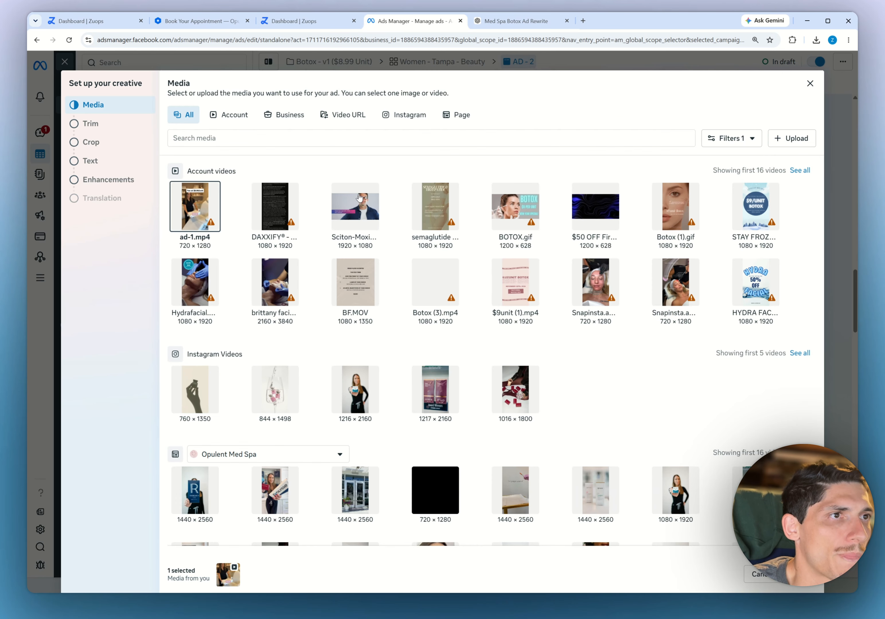
{"action": "left_click", "coordinate": [790, 142]}
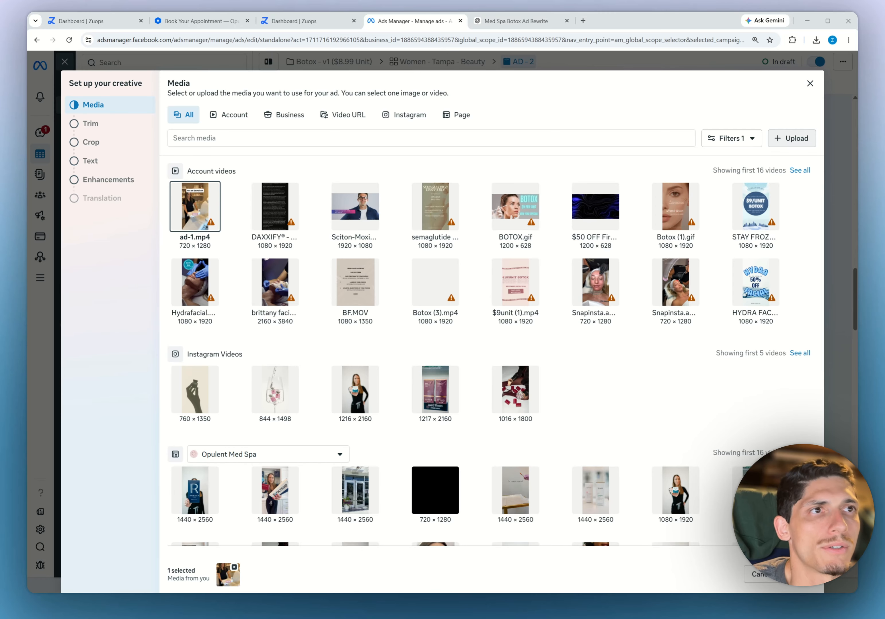
{"action": "double_click", "coordinate": [273, 247]}
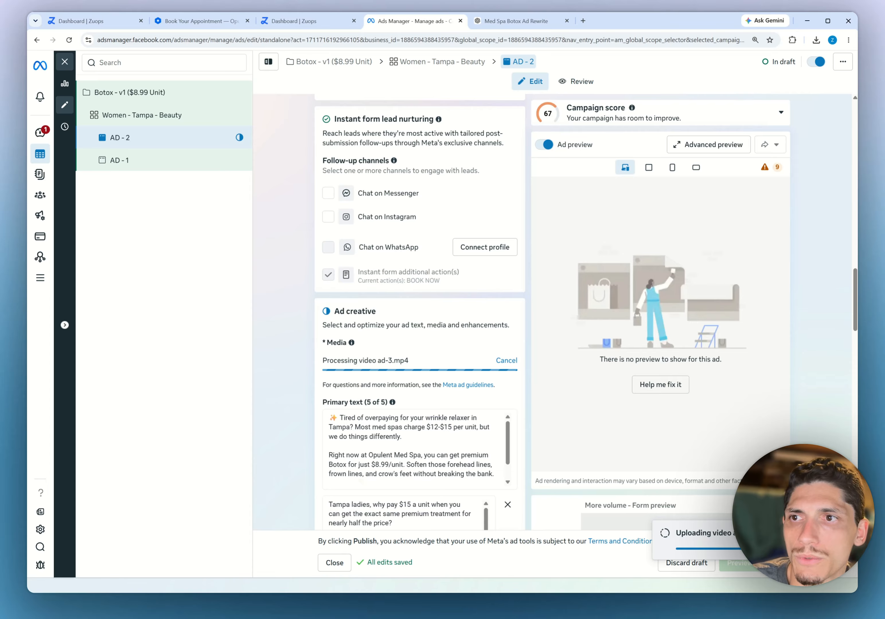
{"action": "scroll", "coordinate": [334, 294], "scroll_direction": "up", "scroll_amount": 15}
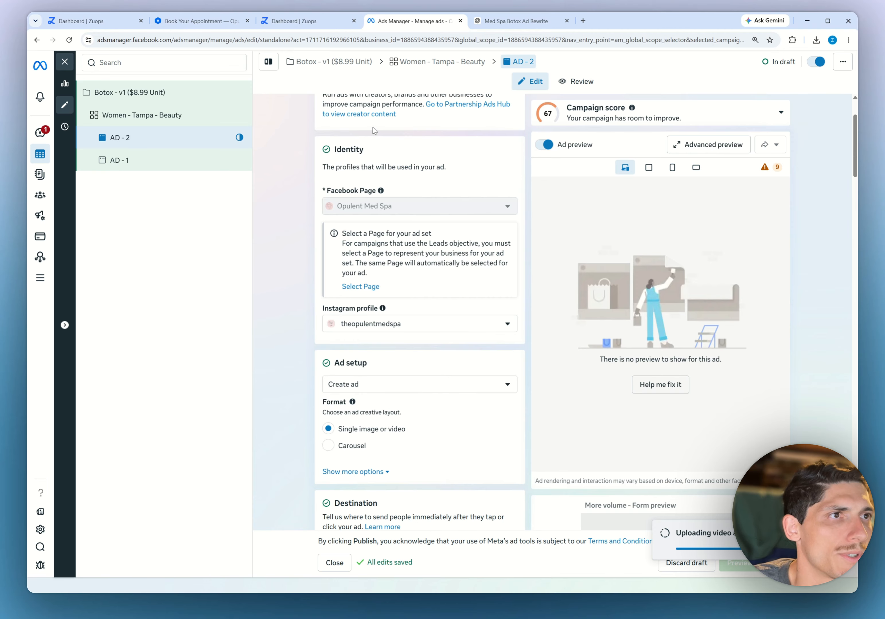
{"action": "double_click", "coordinate": [346, 134]}
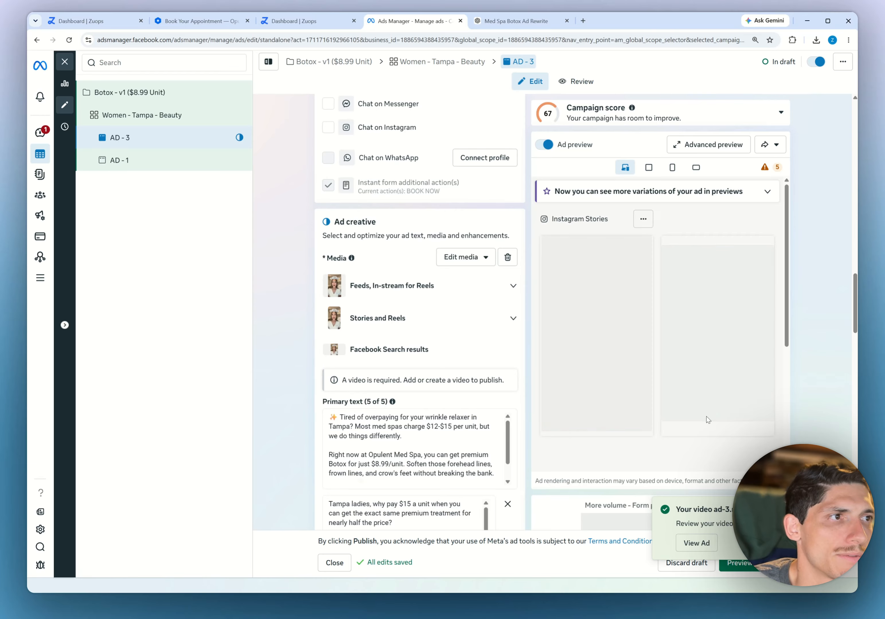
Quick-duplicate AD - 3 within the same ad set and rename the copy AD - 4
{"action": "left_click", "coordinate": [233, 137]}
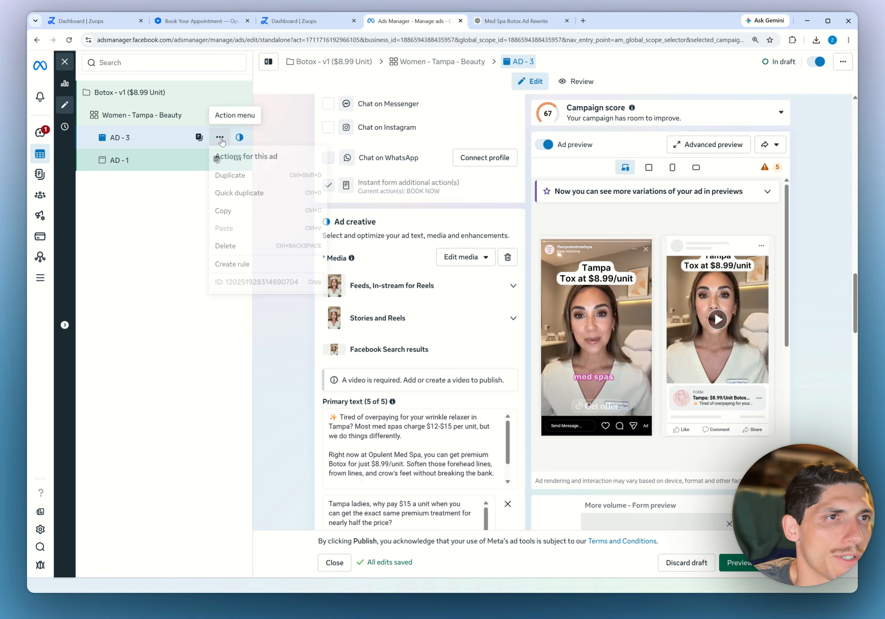
{"action": "left_click", "coordinate": [234, 193]}
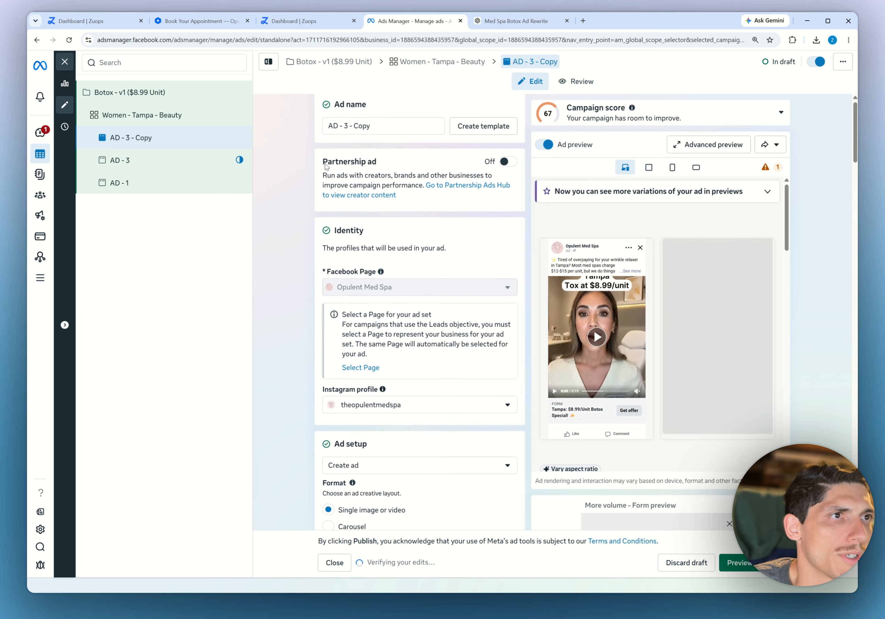
{"action": "left_click_drag", "start_coordinate": [374, 134], "coordinate": [344, 134]}
{"action": "type", "text": "4"}
{"action": "left_click", "coordinate": [304, 163]}
Remove the inherited video from AD - 4 and upload ad-4.mp4 as its new media
{"action": "scroll", "coordinate": [281, 283], "scroll_direction": "down", "scroll_amount": 12}
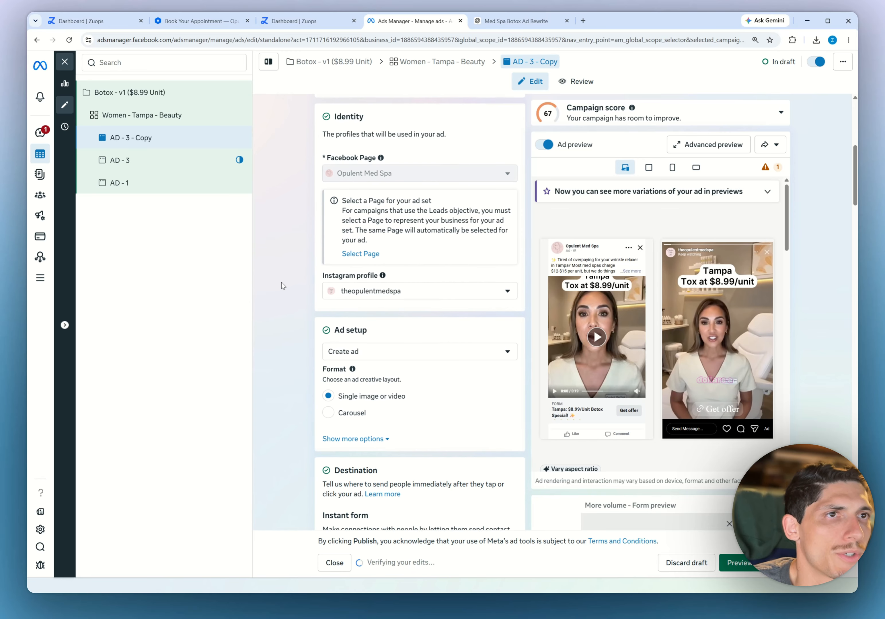
{"action": "scroll", "coordinate": [280, 301], "scroll_direction": "down", "scroll_amount": 15}
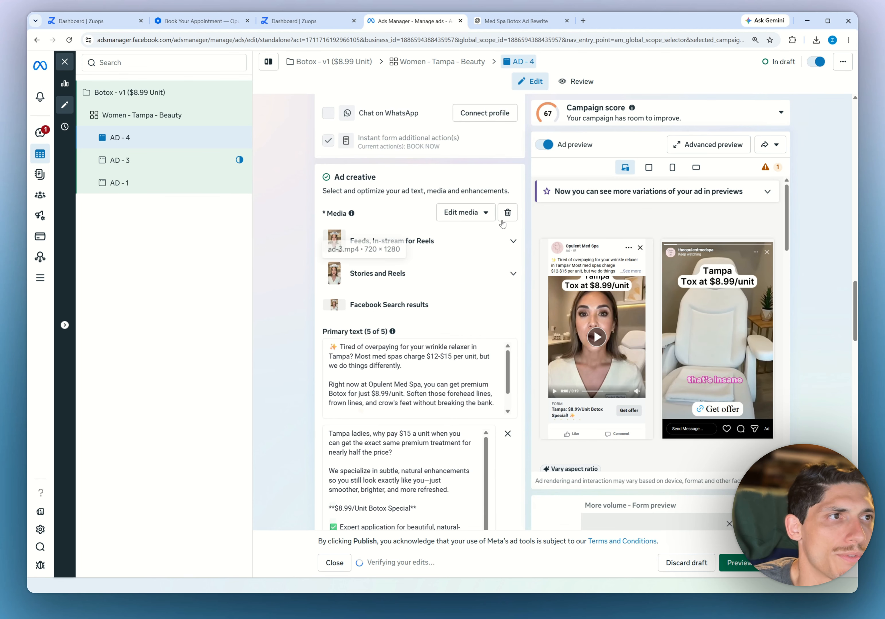
{"action": "left_click", "coordinate": [508, 213]}
{"action": "left_click", "coordinate": [356, 224]}
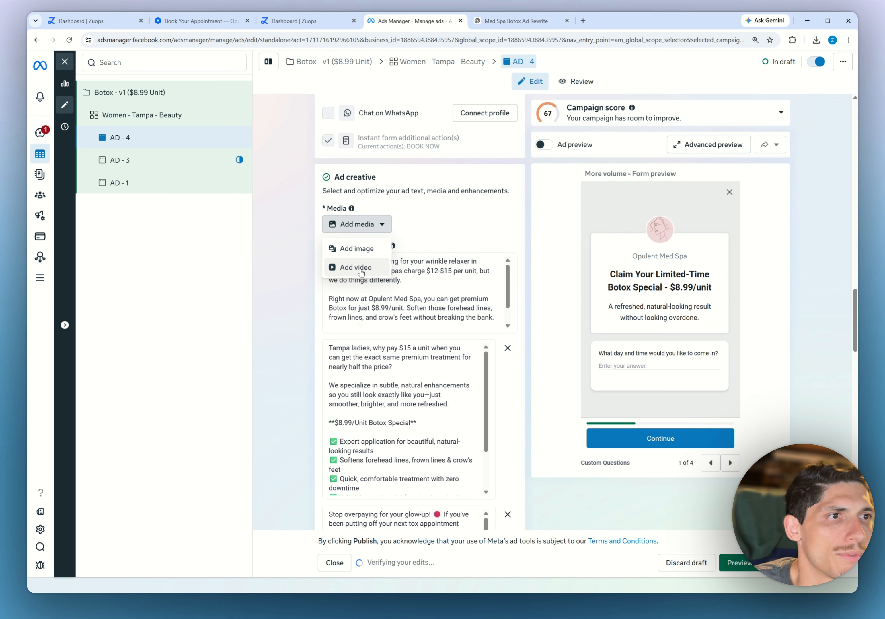
{"action": "left_click", "coordinate": [354, 268]}
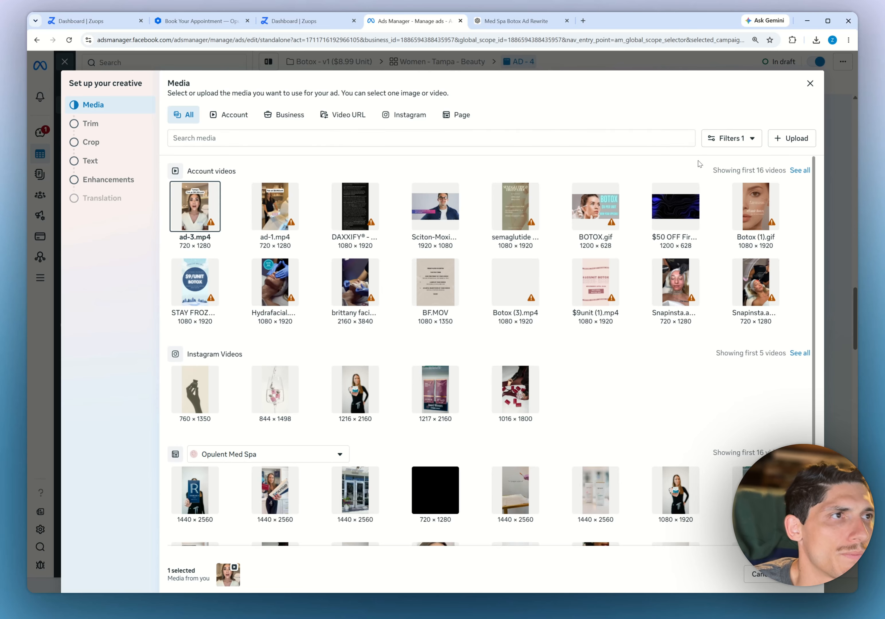
{"action": "left_click", "coordinate": [802, 144]}
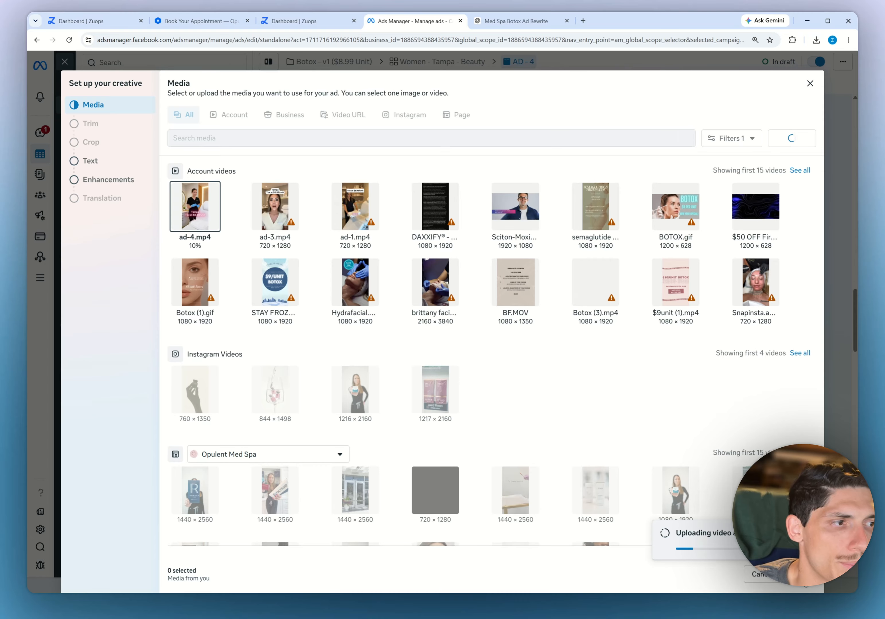
{"action": "left_click", "coordinate": [804, 575]}
{"action": "left_click", "coordinate": [804, 575]}
{"action": "left_click", "coordinate": [804, 575]}
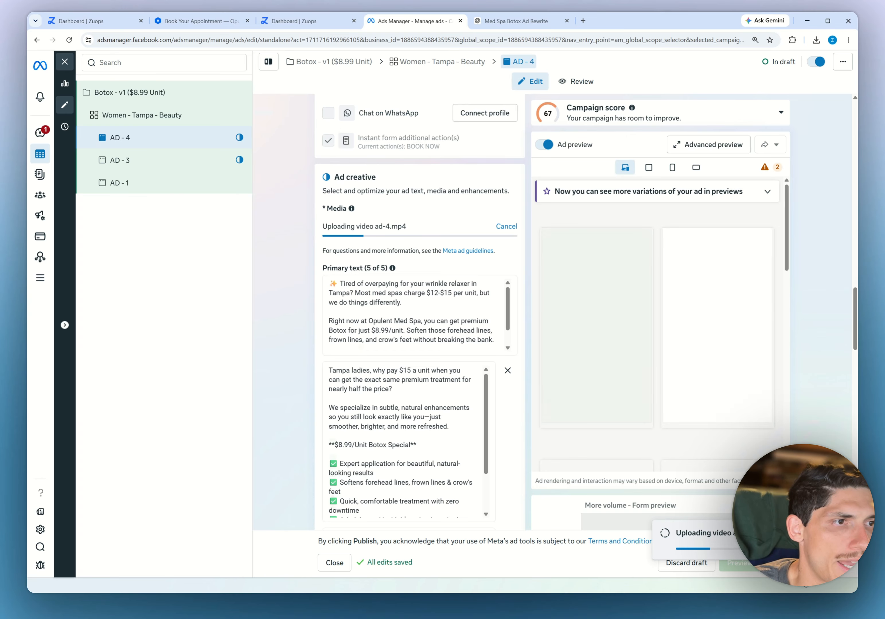
Check the media and primary text of AD - 1 and AD - 3 while ad-4.mp4 uploads
{"action": "scroll", "coordinate": [295, 251], "scroll_direction": "down", "scroll_amount": 6}
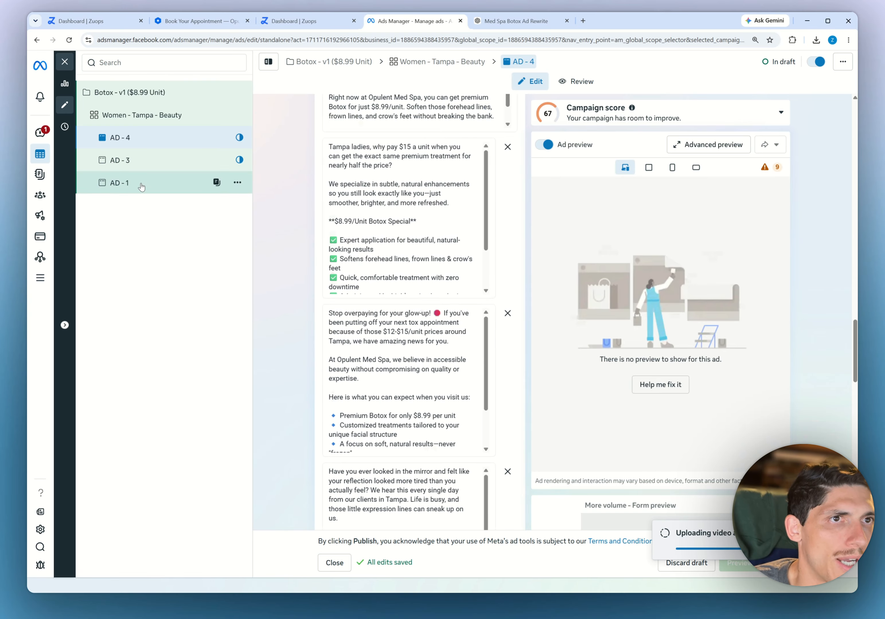
{"action": "left_click", "coordinate": [141, 187]}
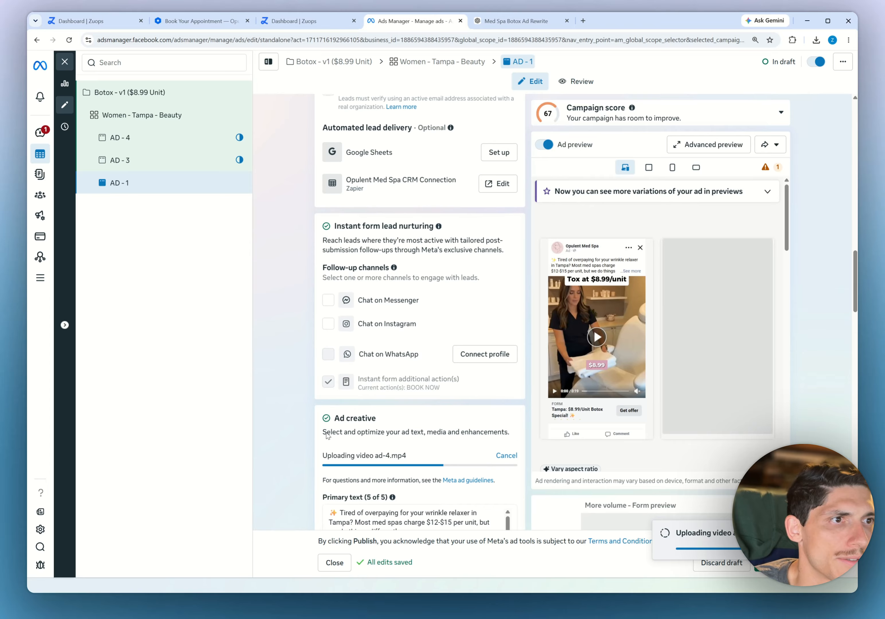
{"action": "scroll", "coordinate": [327, 436], "scroll_direction": "down", "scroll_amount": 3}
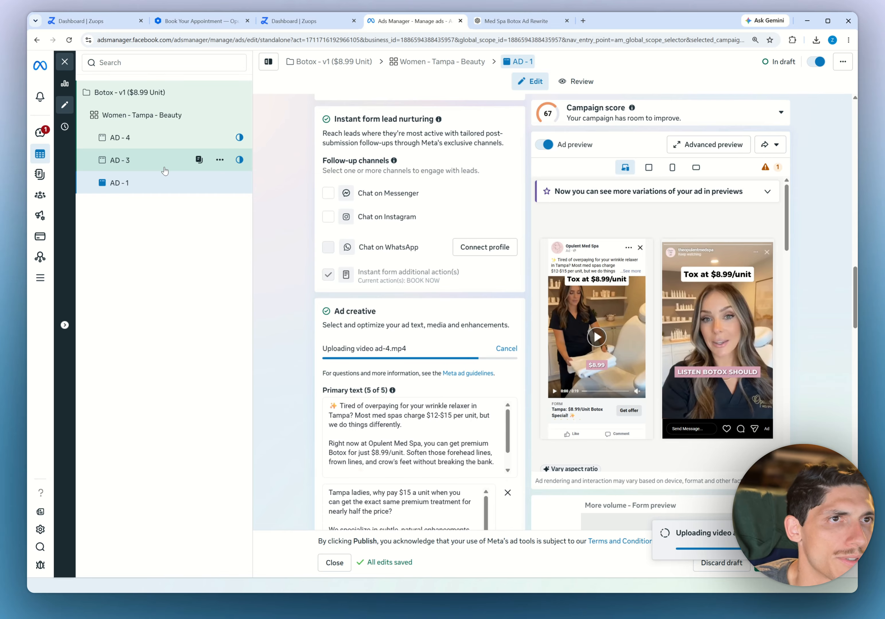
{"action": "left_click", "coordinate": [165, 170]}
{"action": "scroll", "coordinate": [327, 284], "scroll_direction": "down", "scroll_amount": 5}
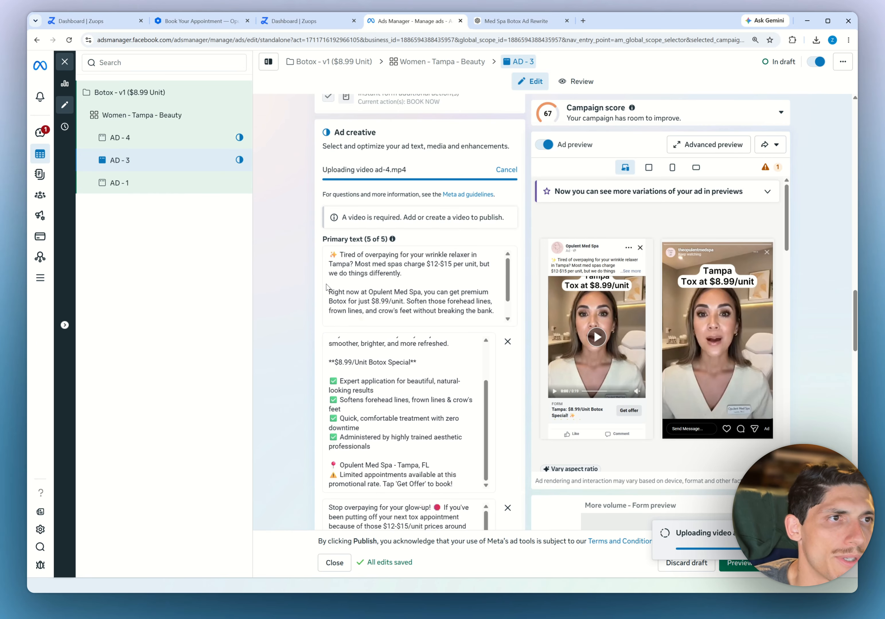
{"action": "scroll", "coordinate": [326, 284], "scroll_direction": "up", "scroll_amount": 2}
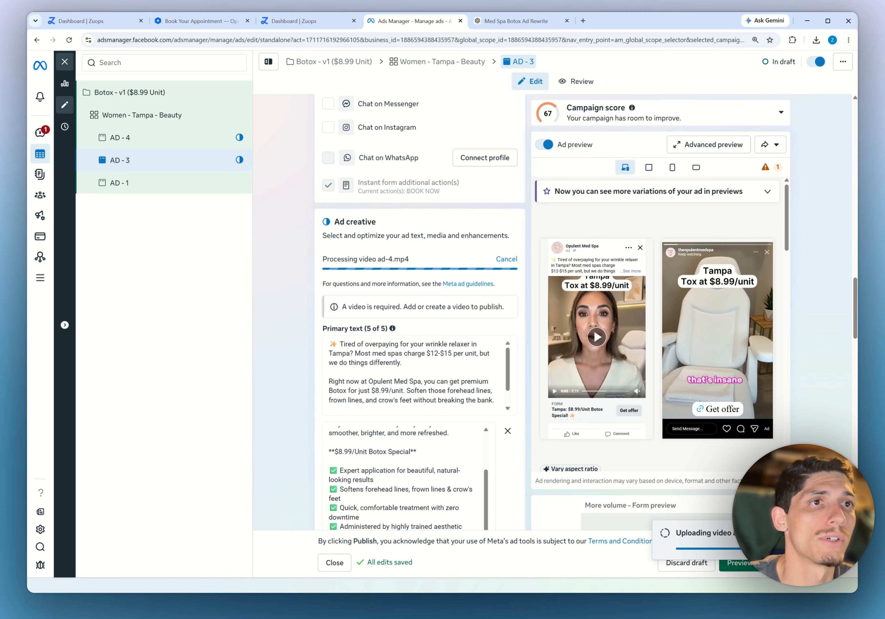
Review AD - 4's video, primary text, headlines, descriptions, call to action and selected instant form
{"action": "left_click", "coordinate": [154, 146]}
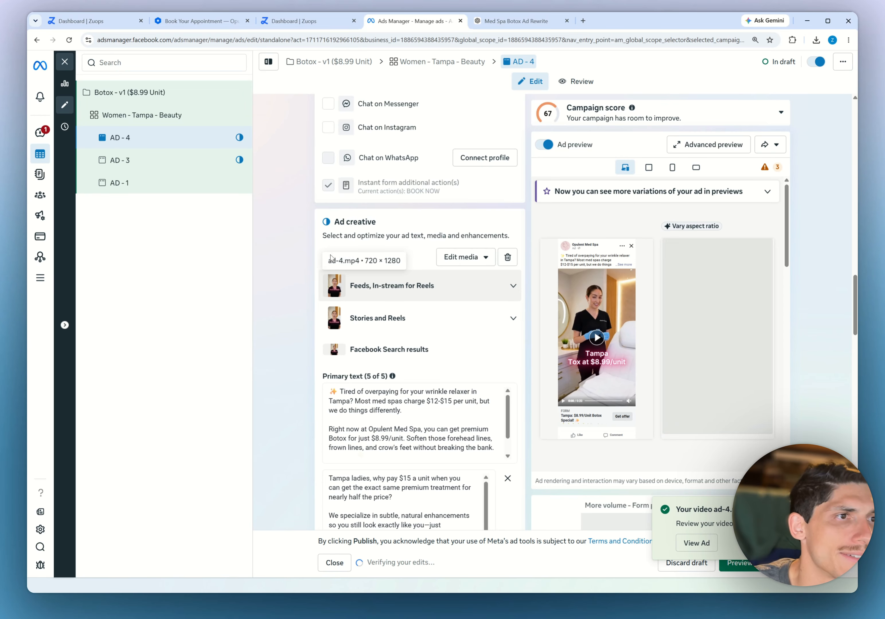
{"action": "scroll", "coordinate": [331, 258], "scroll_direction": "down", "scroll_amount": 20}
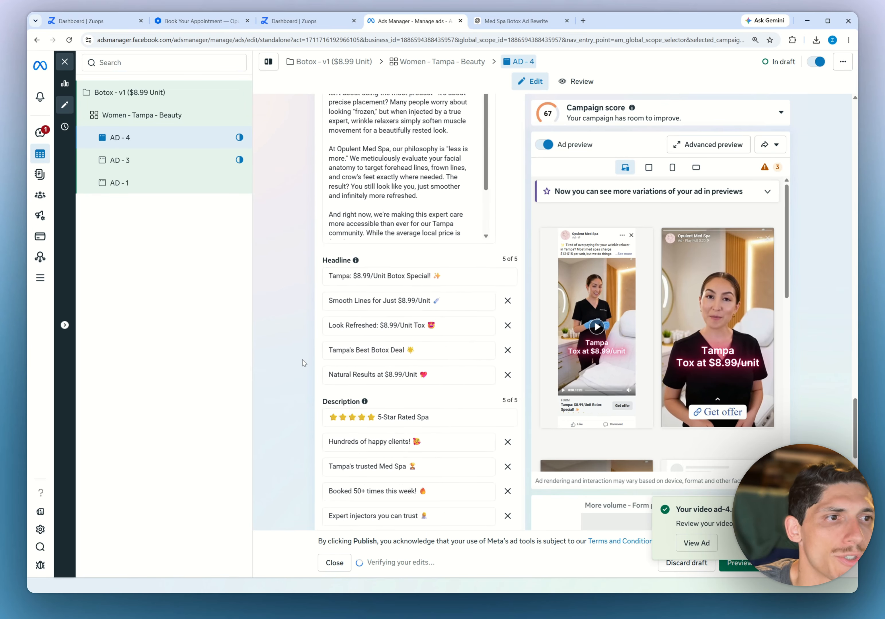
{"action": "scroll", "coordinate": [302, 360], "scroll_direction": "down", "scroll_amount": 11}
{"action": "scroll", "coordinate": [303, 359], "scroll_direction": "up", "scroll_amount": 7}
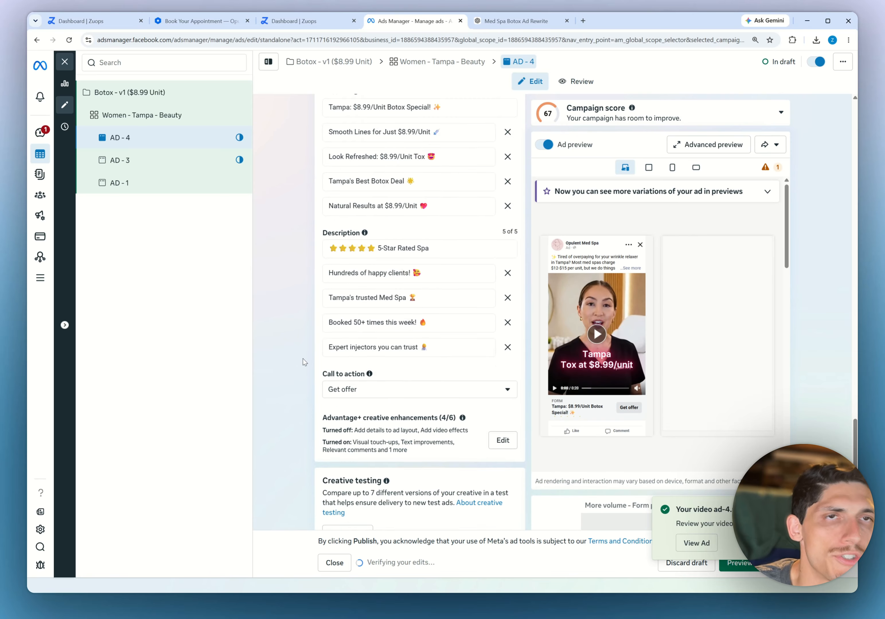
{"action": "scroll", "coordinate": [303, 359], "scroll_direction": "up", "scroll_amount": 15}
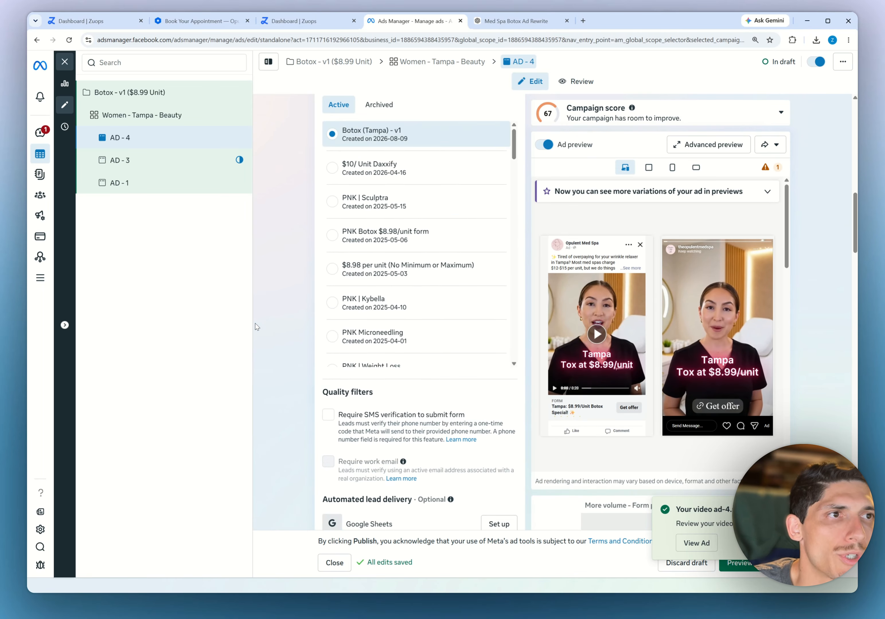
{"action": "scroll", "coordinate": [255, 323], "scroll_direction": "up", "scroll_amount": 2}
Review the ad setup, instant form and creative of AD - 1 against AD - 3, including AD - 1's video crop and trim settings
{"action": "left_click", "coordinate": [152, 183]}
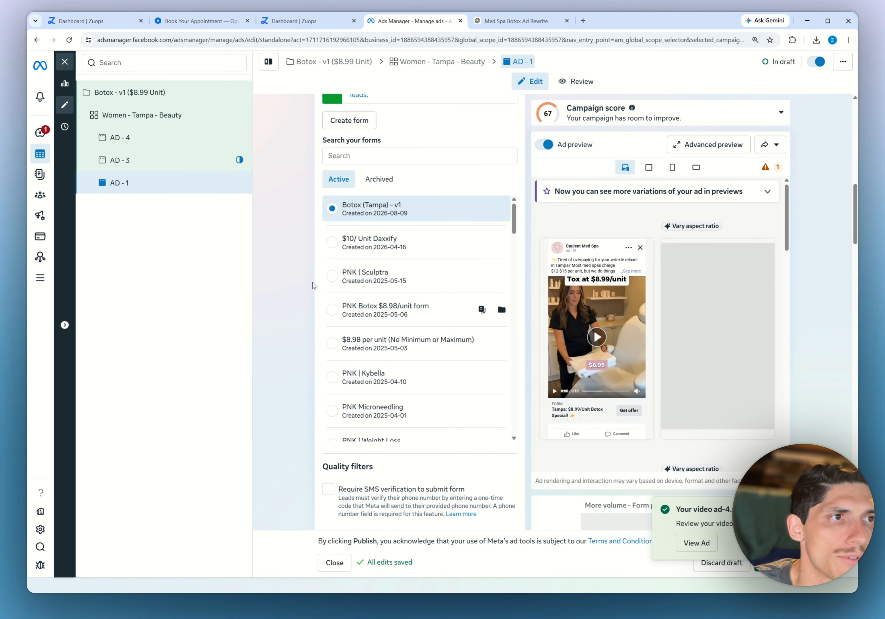
{"action": "scroll", "coordinate": [314, 285], "scroll_direction": "up", "scroll_amount": 10}
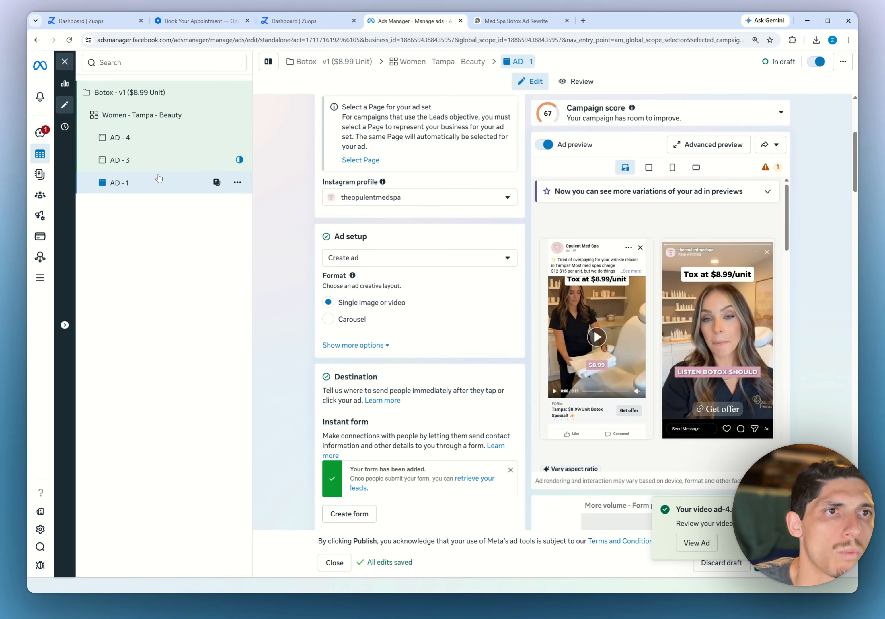
{"action": "scroll", "coordinate": [297, 366], "scroll_direction": "down", "scroll_amount": 15}
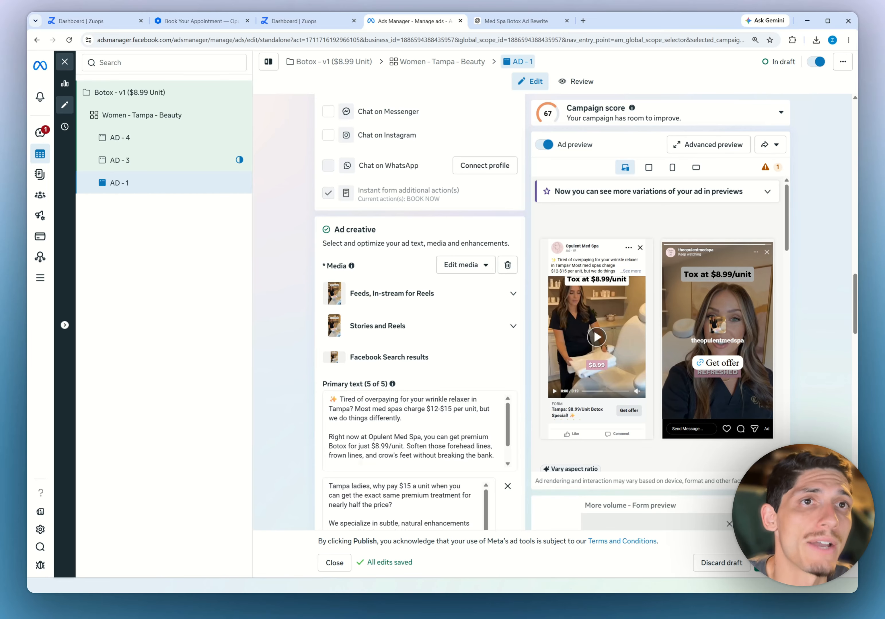
{"action": "left_click", "coordinate": [136, 143]}
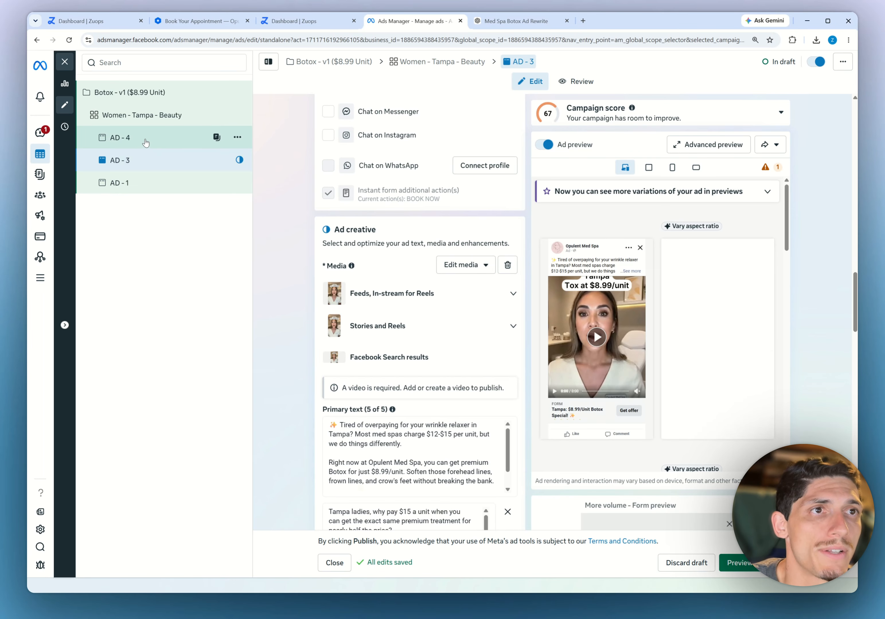
{"action": "left_click", "coordinate": [142, 189]}
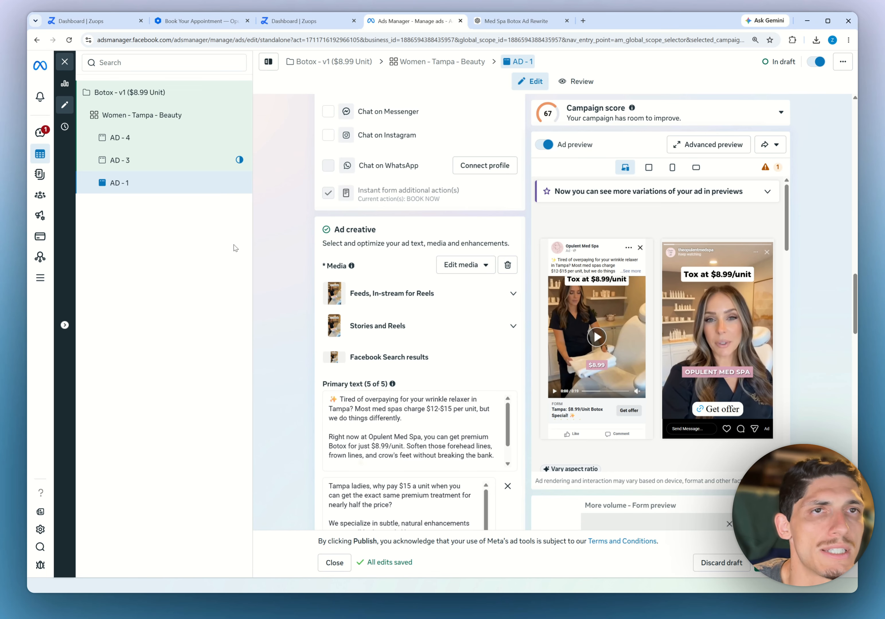
{"action": "left_click", "coordinate": [469, 267]}
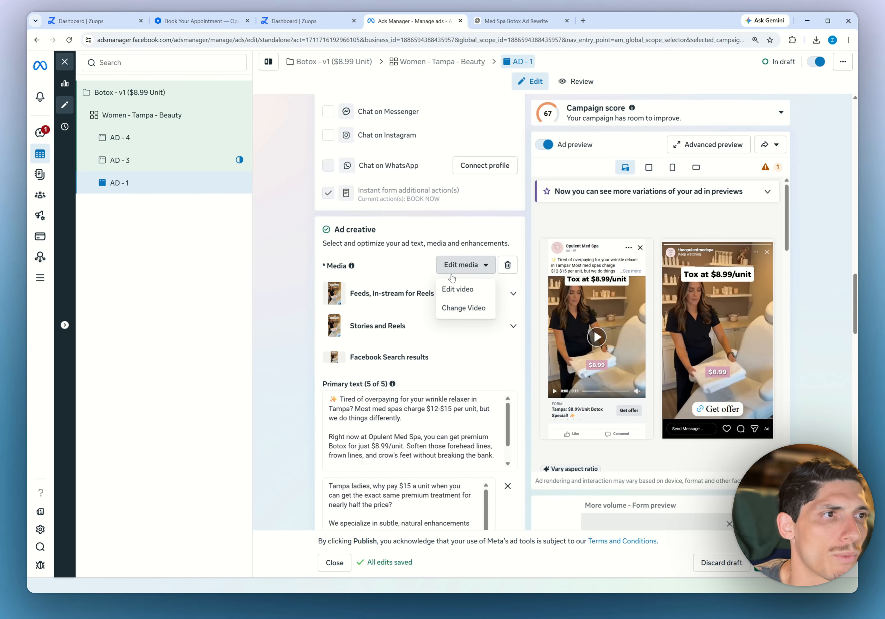
{"action": "left_click", "coordinate": [461, 290]}
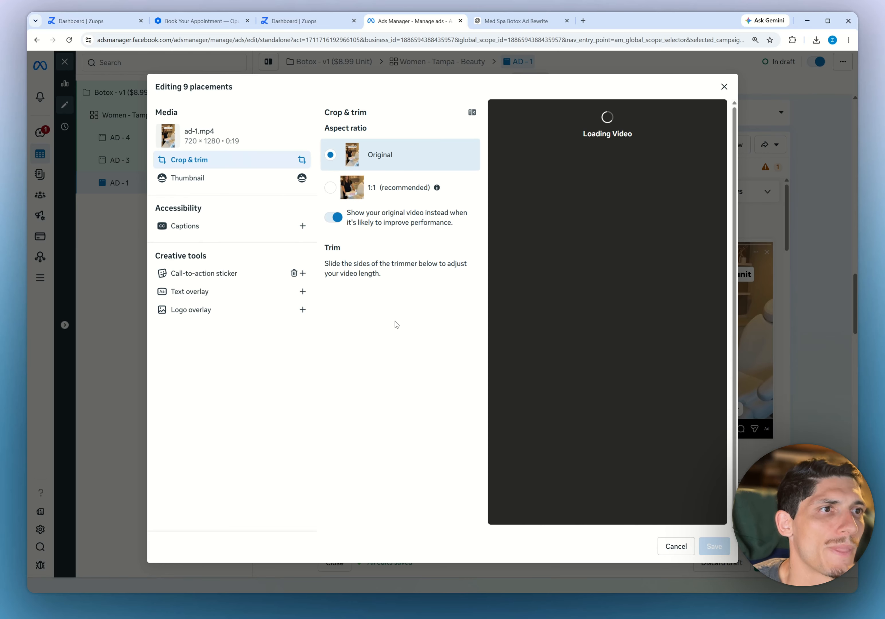
{"action": "left_click", "coordinate": [722, 86]}
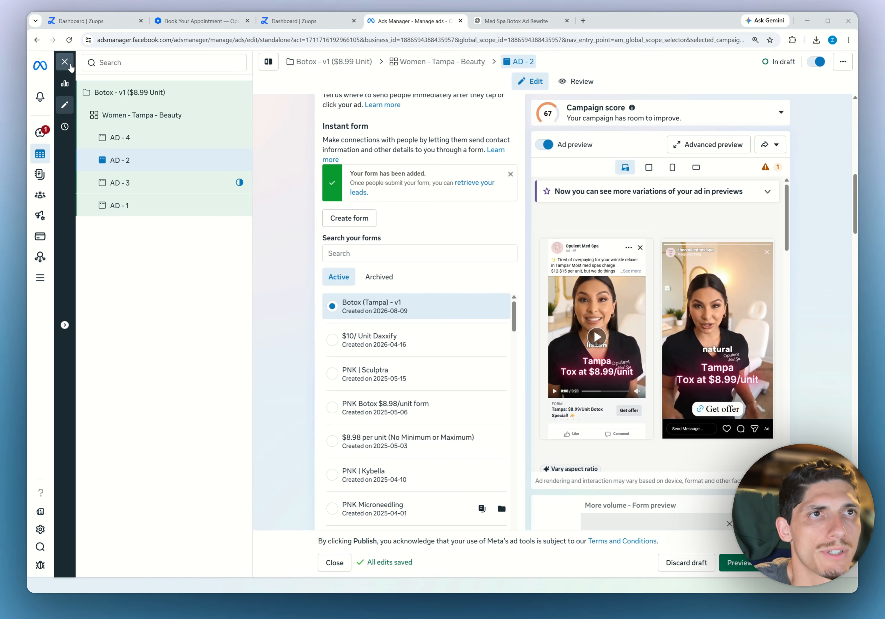
Leave the ad editor without publishing AD - 2 alone, and publish all drafts together: the campaign, ad set and four ads
{"action": "left_click", "coordinate": [68, 66]}
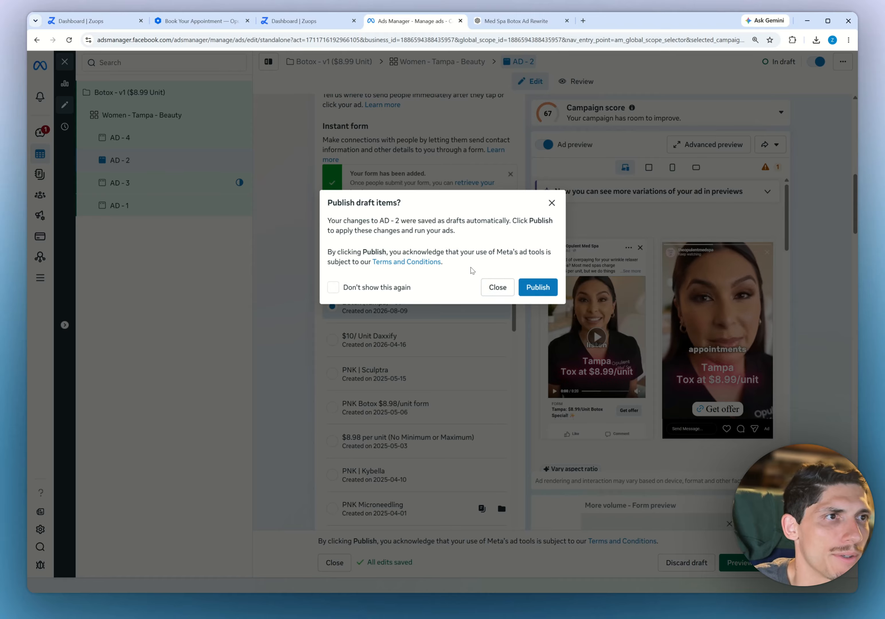
{"action": "left_click", "coordinate": [497, 288]}
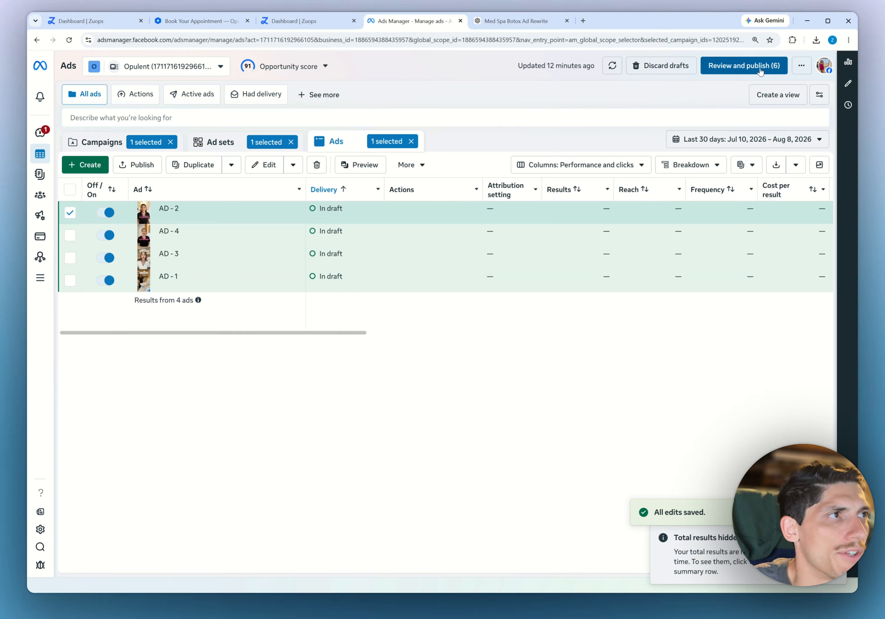
{"action": "left_click", "coordinate": [745, 66]}
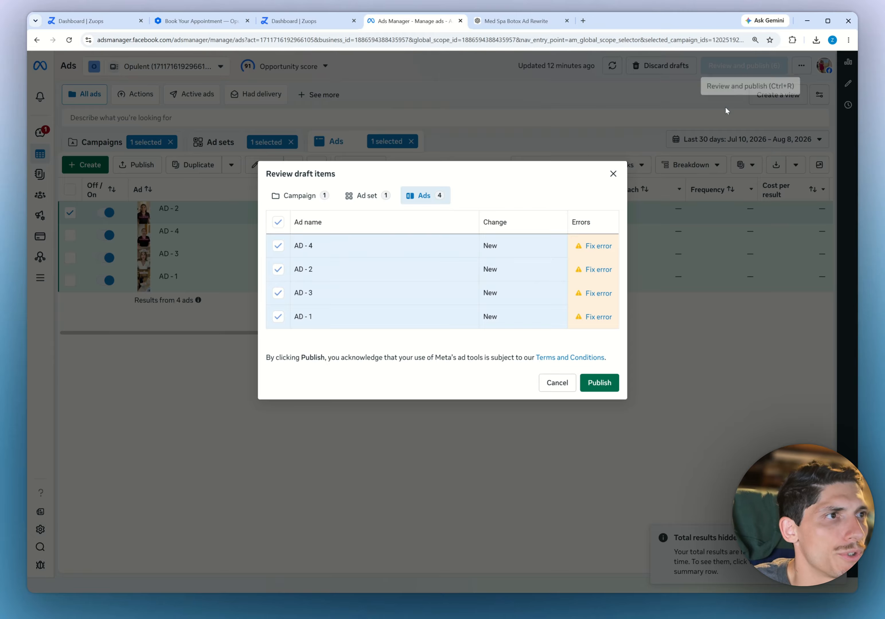
{"action": "left_click", "coordinate": [599, 383]}
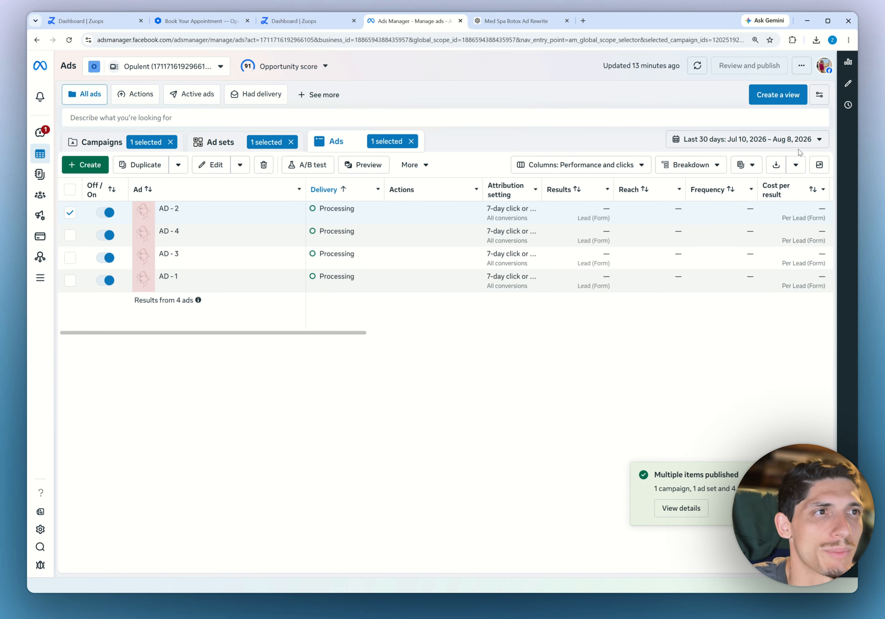
Clear all selections and turn off the campaigns New Leads Campaign RM April 2026, Moxi/BBL- Forms and the "Naturally hydrated" post
{"action": "left_click", "coordinate": [411, 141]}
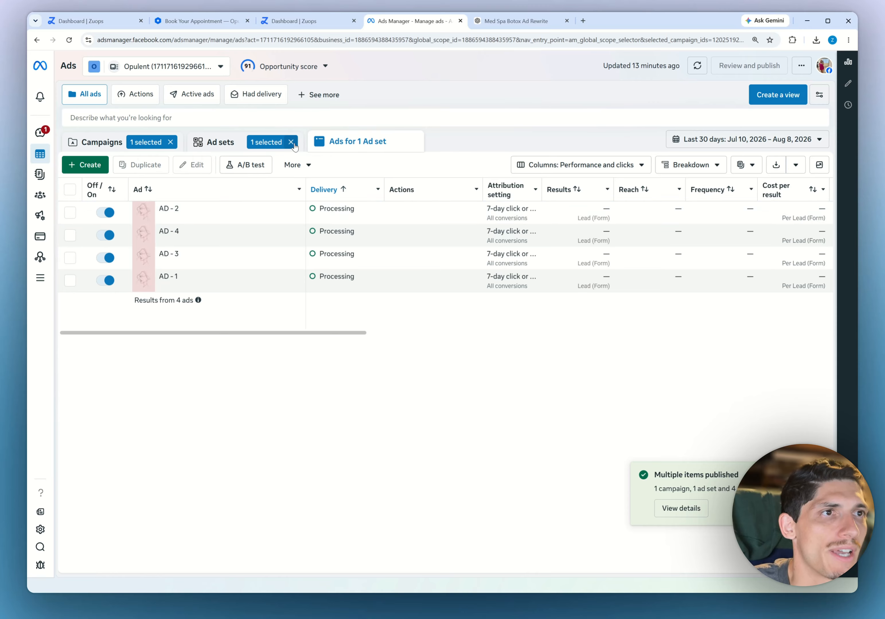
{"action": "left_click", "coordinate": [291, 142]}
{"action": "left_click", "coordinate": [170, 141]}
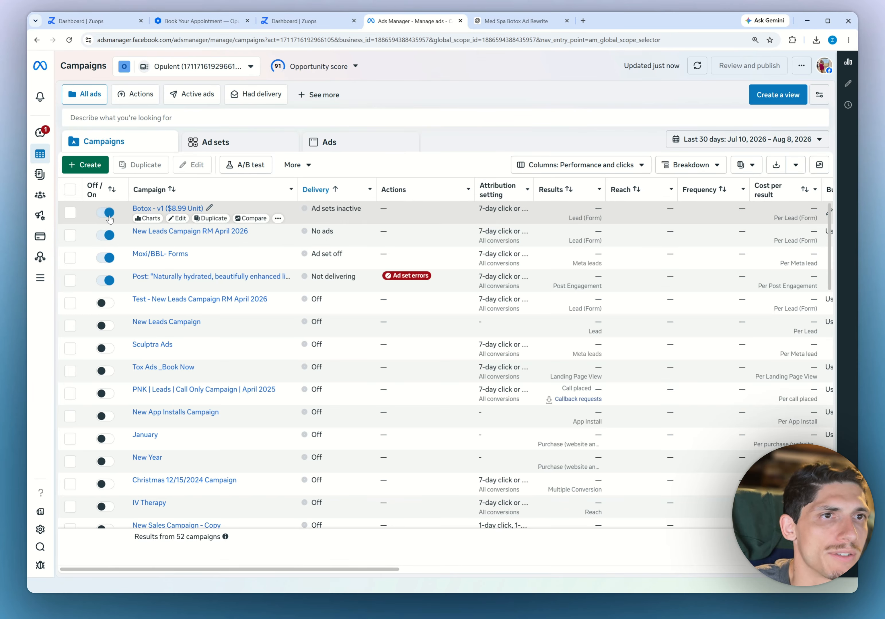
{"action": "left_click", "coordinate": [109, 235]}
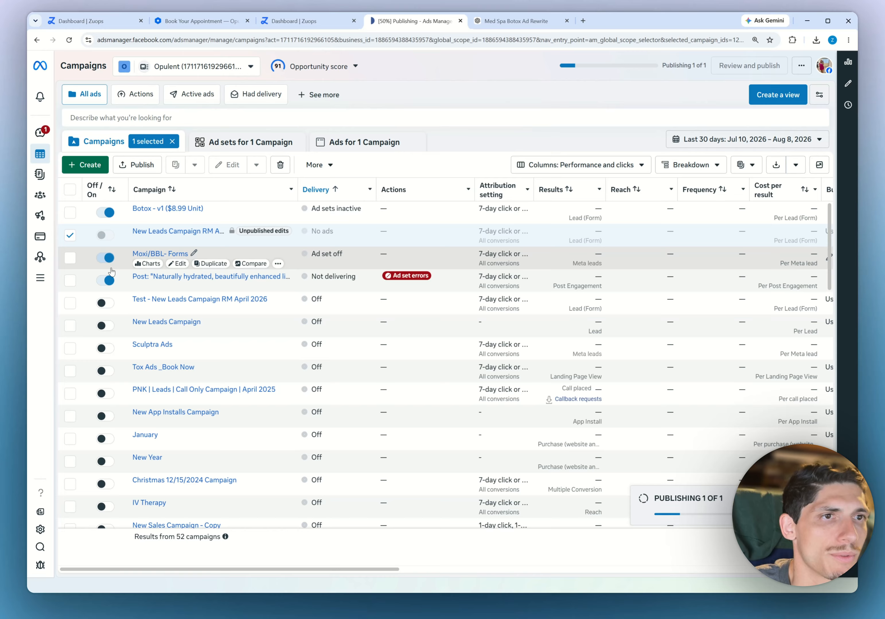
{"action": "left_click", "coordinate": [109, 258]}
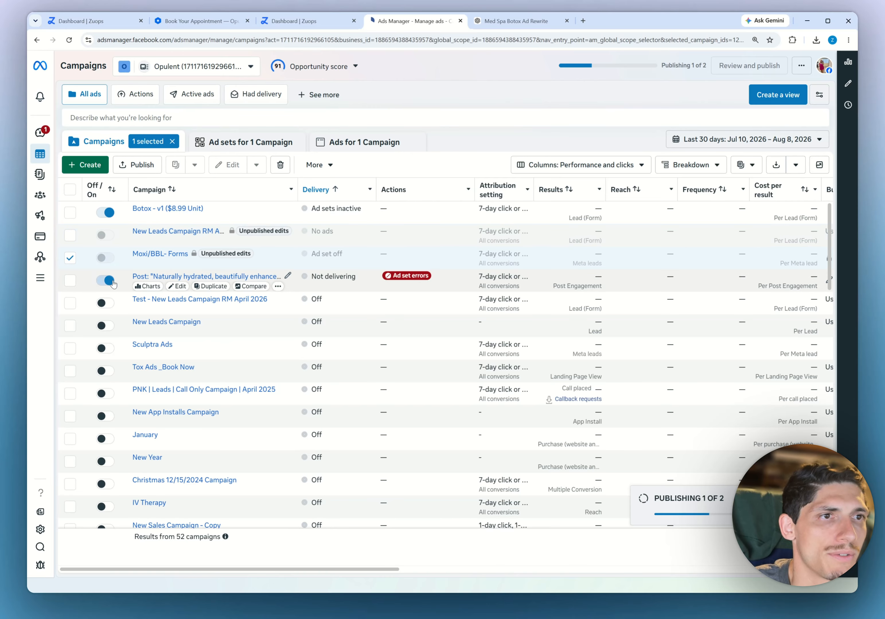
{"action": "left_click", "coordinate": [109, 280]}
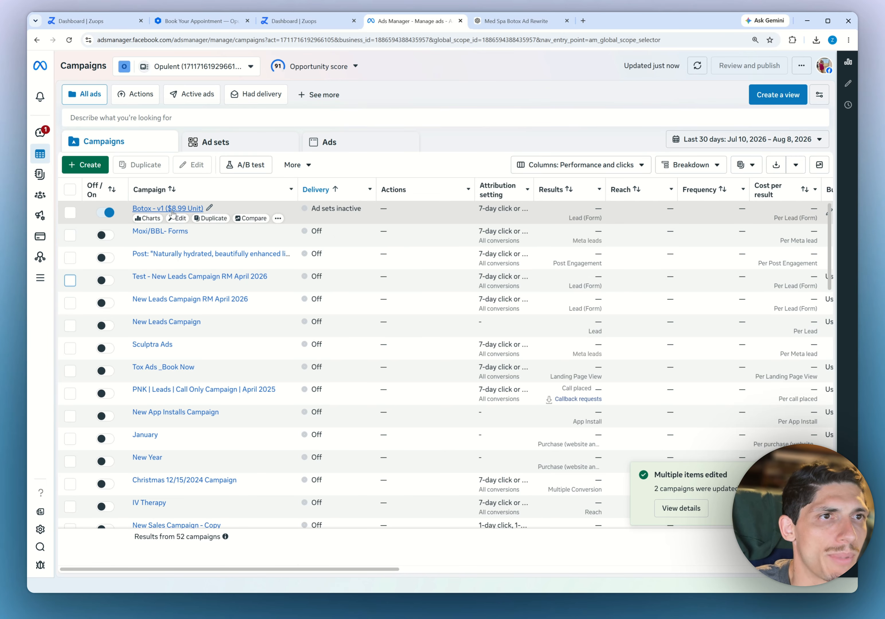
Open the ads of the Women - Tampa - Beauty ad set in Botox - v1 ($8.99 Unit) and reload the page to check their delivery
{"action": "left_click", "coordinate": [173, 209]}
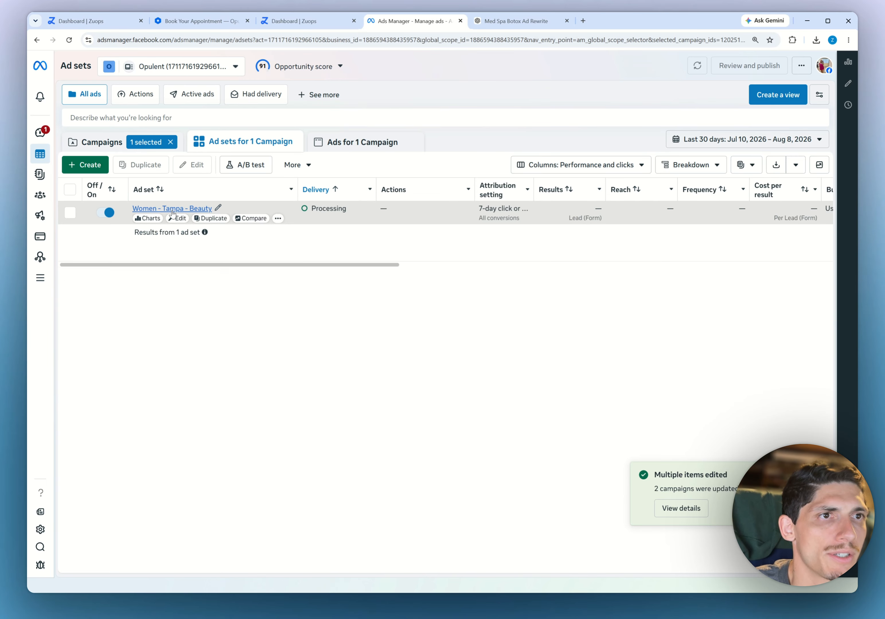
{"action": "left_click", "coordinate": [154, 209]}
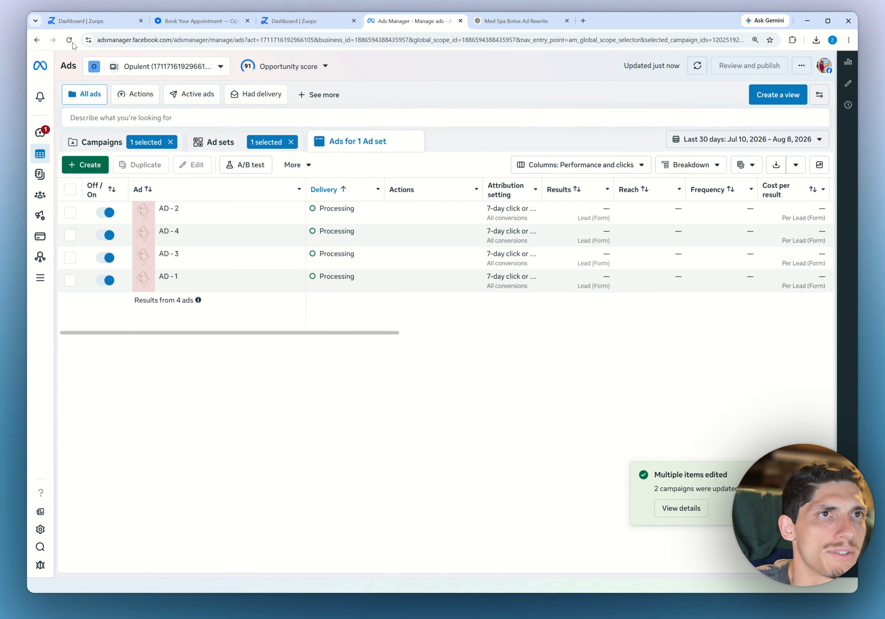
{"action": "left_click", "coordinate": [70, 41]}
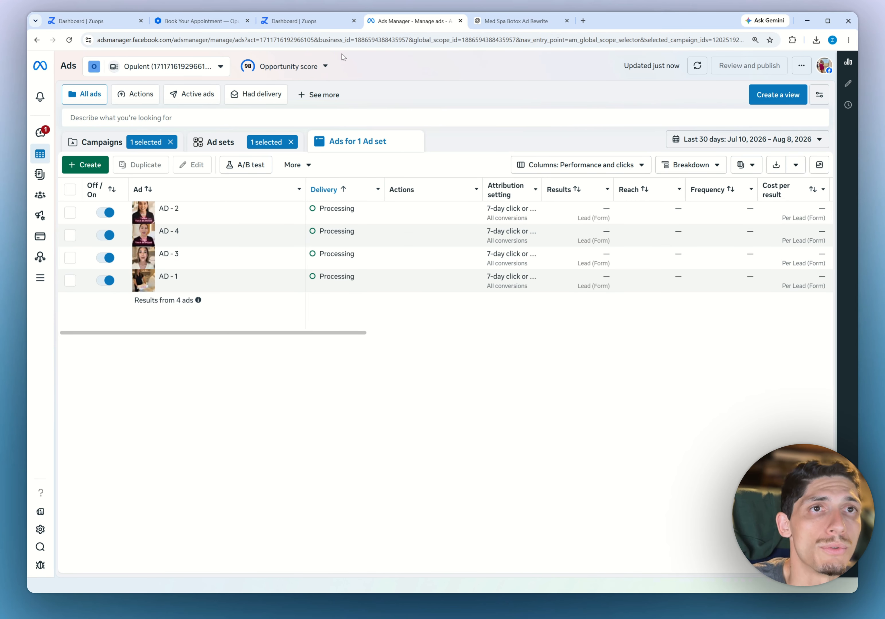
Switch to Zuops and open the Meta Lead Ads section in the lead settings of the Opulent Medspa sub-account
{"action": "left_click", "coordinate": [298, 26]}
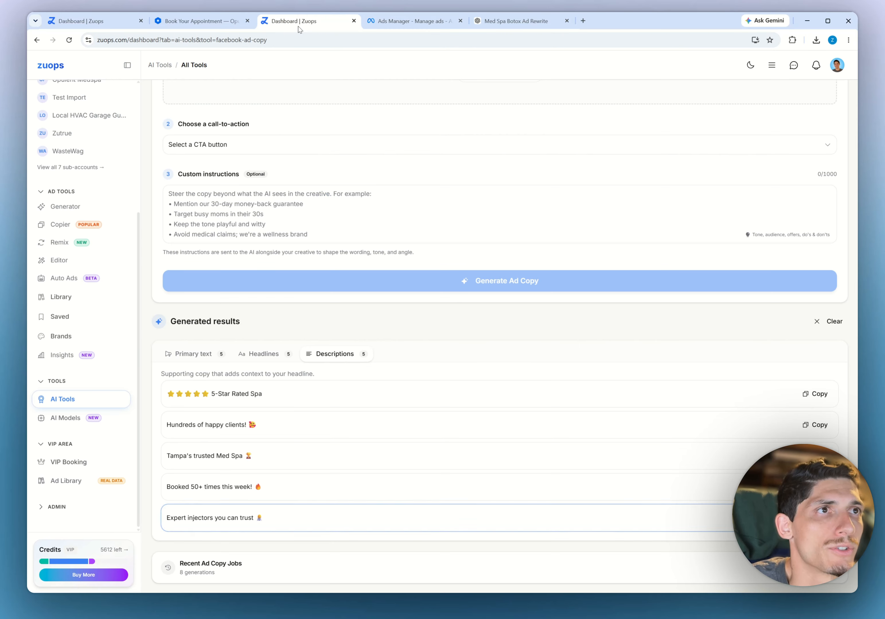
{"action": "scroll", "coordinate": [238, 113], "scroll_direction": "up", "scroll_amount": 8}
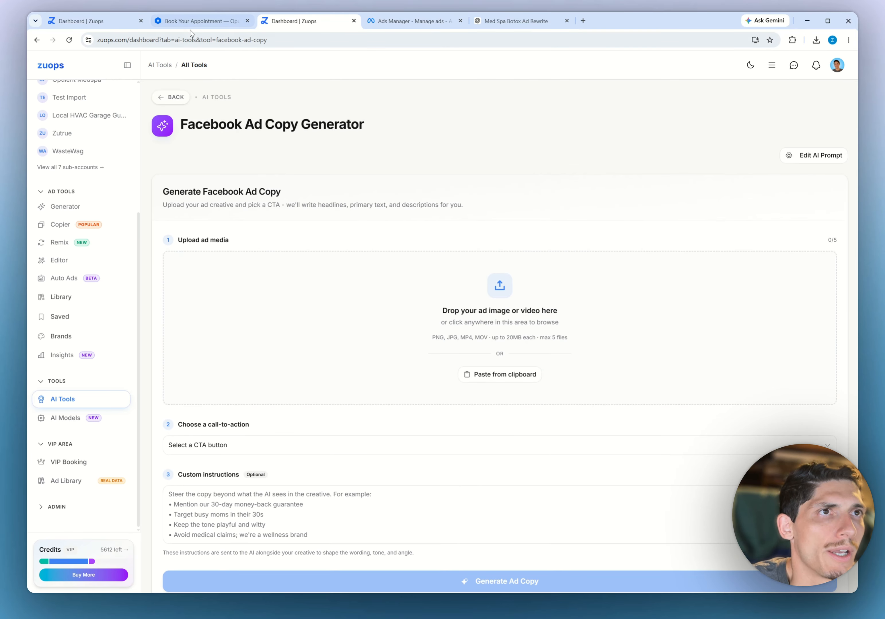
{"action": "left_click", "coordinate": [99, 25]}
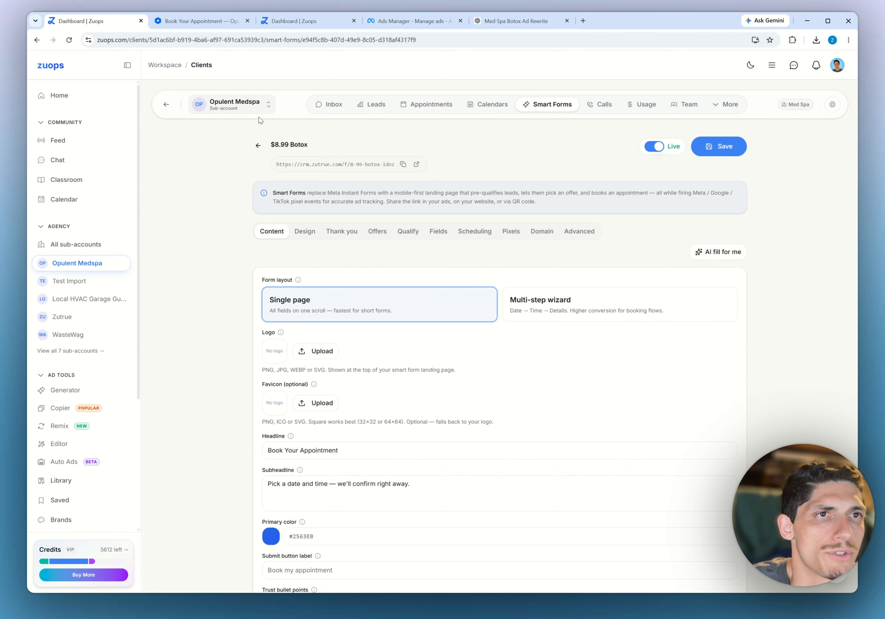
{"action": "left_click", "coordinate": [728, 104]}
{"action": "left_click", "coordinate": [691, 136]}
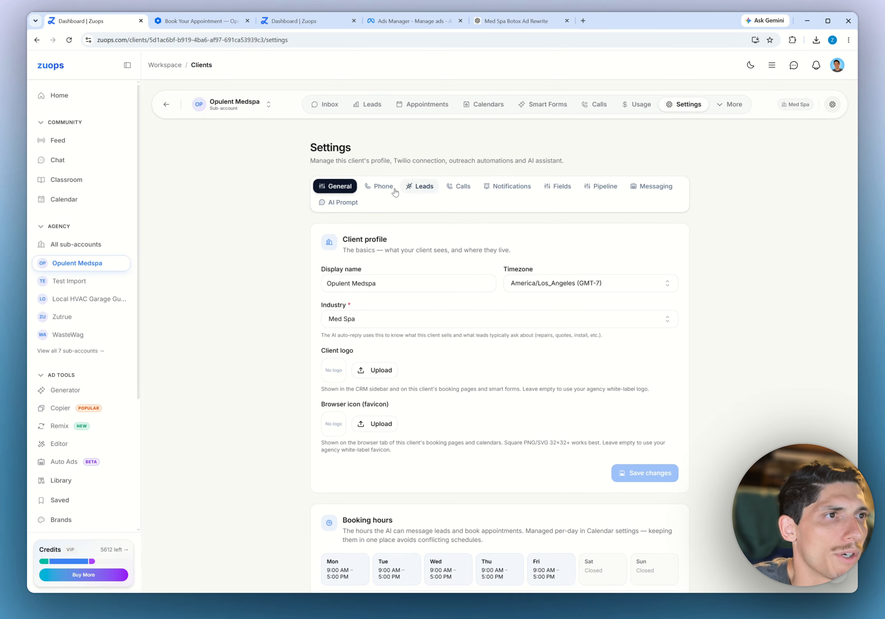
{"action": "left_click", "coordinate": [425, 189]}
{"action": "scroll", "coordinate": [407, 287], "scroll_direction": "down", "scroll_amount": 1}
{"action": "scroll", "coordinate": [407, 287], "scroll_direction": "down", "scroll_amount": 4}
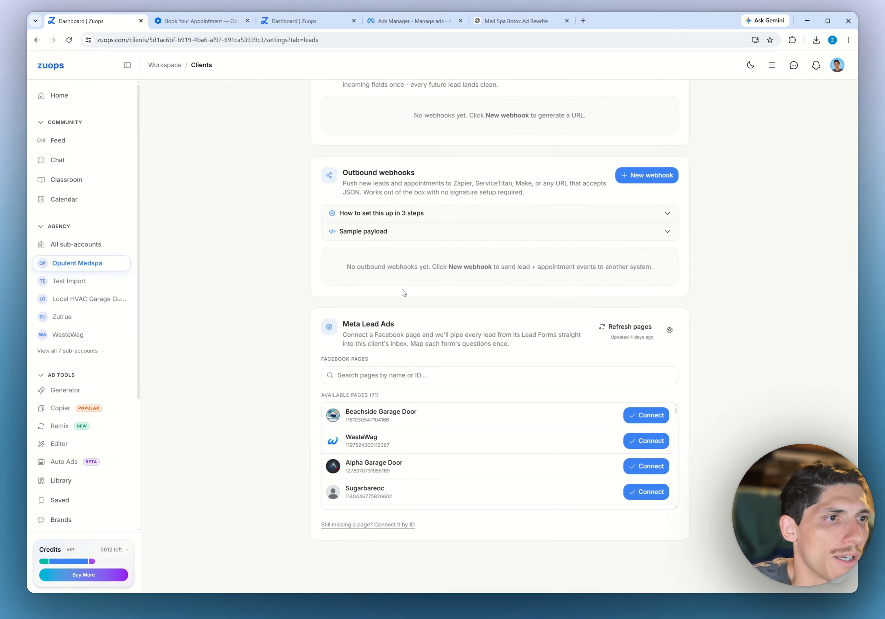
Search the available Facebook pages under Meta Lead Ads for "opu"
{"action": "left_click", "coordinate": [404, 375]}
{"action": "type", "text": "opul"}
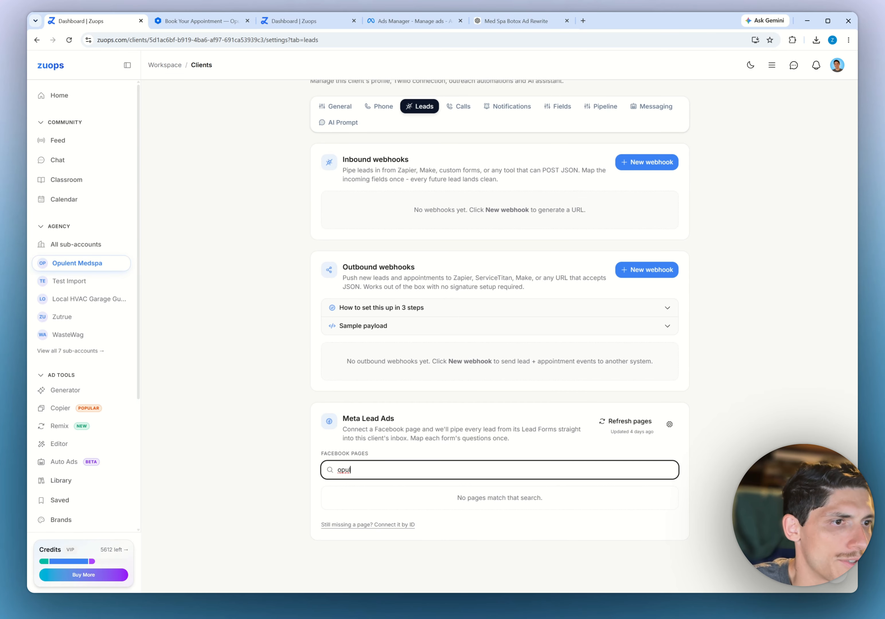
{"action": "key", "text": "ctrl+a"}
{"action": "type", "text": "op"}
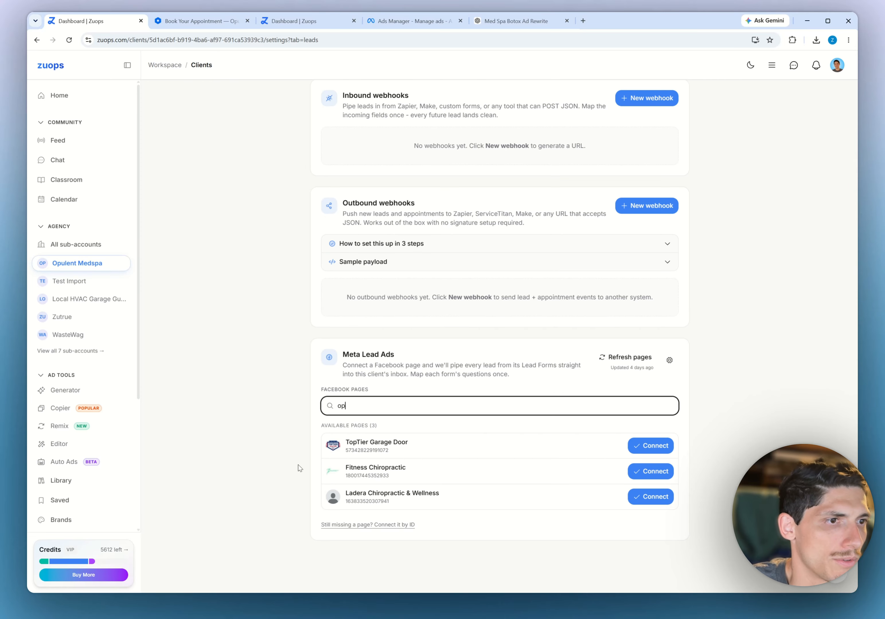
{"action": "type", "text": "u"}
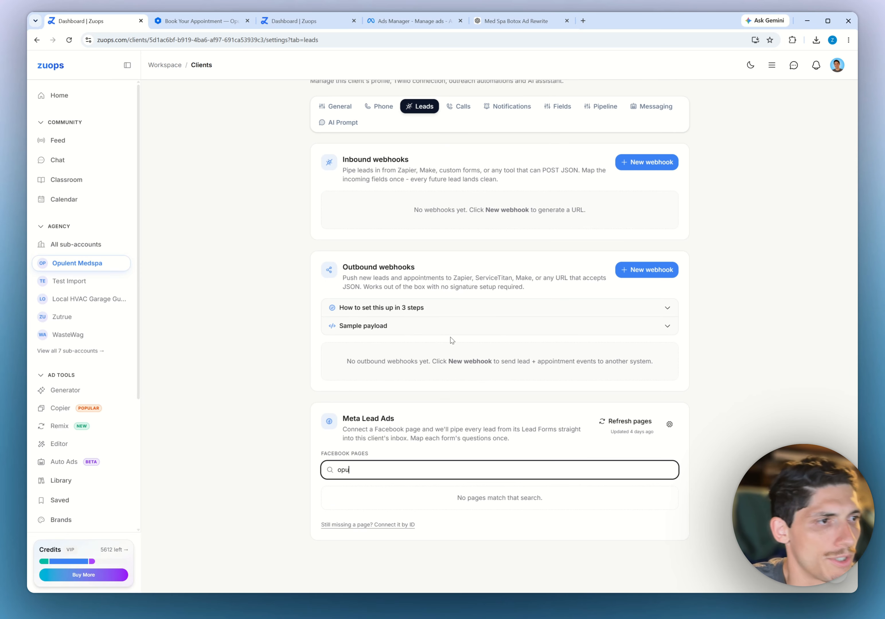
Refresh the list of Facebook pages and connect the Opulent Med Spa page to the sub-account
{"action": "left_click", "coordinate": [634, 425]}
{"action": "scroll", "coordinate": [259, 391], "scroll_direction": "down", "scroll_amount": 2}
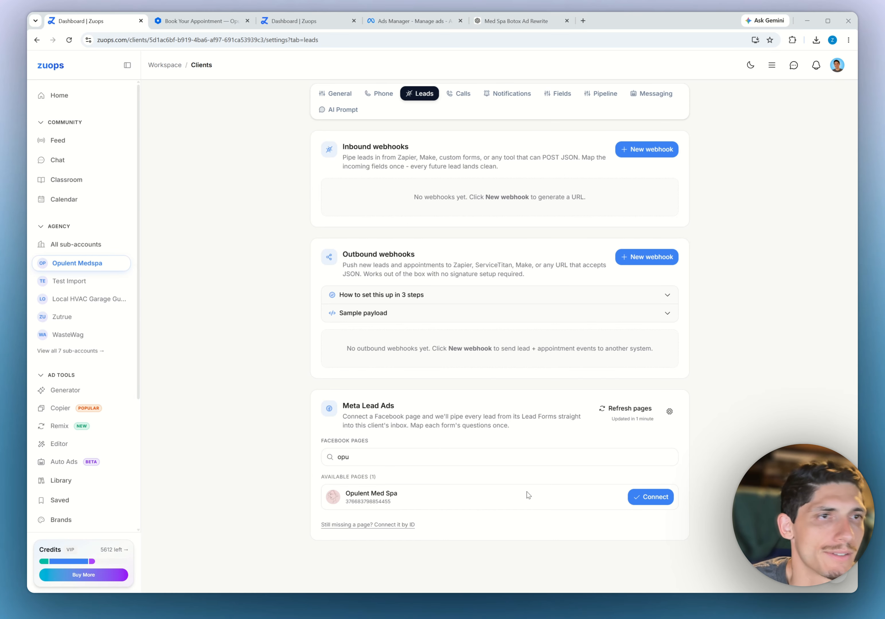
{"action": "left_click_drag", "start_coordinate": [350, 457], "coordinate": [415, 499]}
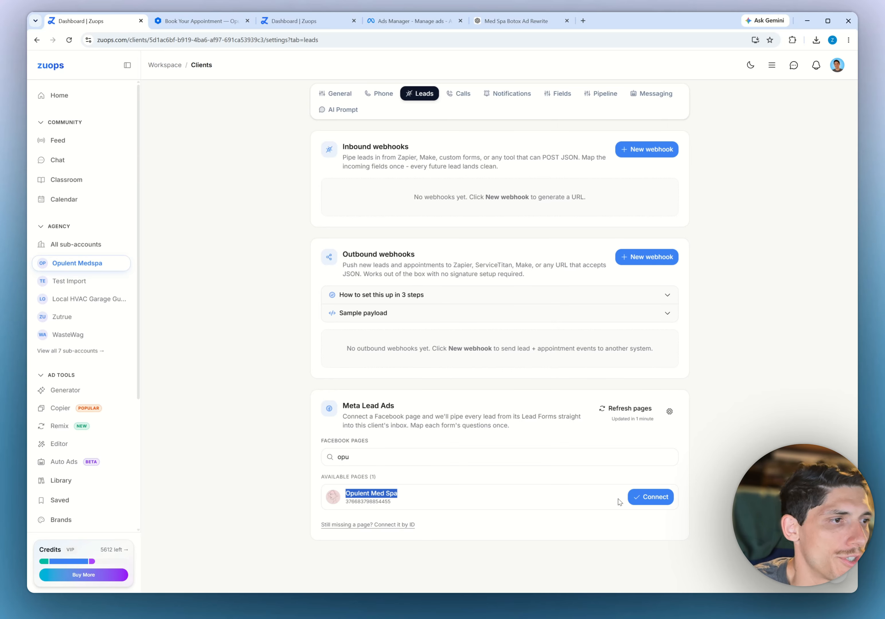
{"action": "left_click", "coordinate": [659, 502]}
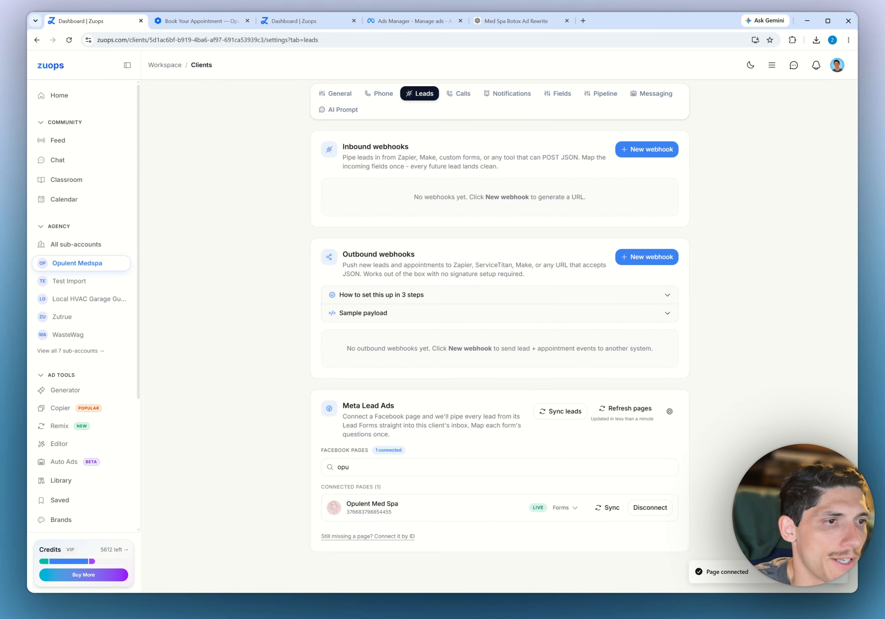
Expand the lead forms of the connected Opulent Med Spa page and show the field mapping of Botox (Tampa) - v1
{"action": "scroll", "coordinate": [427, 465], "scroll_direction": "down", "scroll_amount": 1}
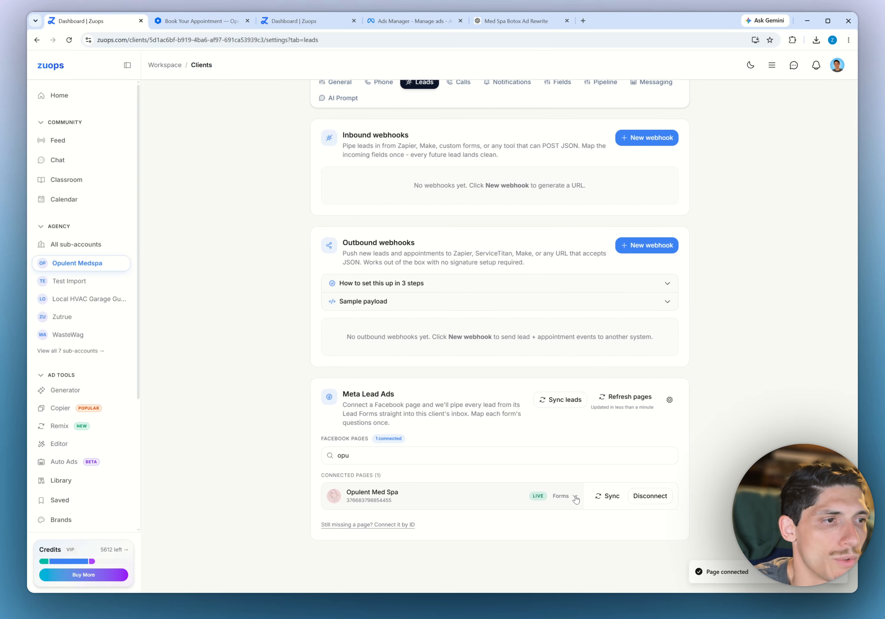
{"action": "left_click", "coordinate": [557, 501]}
{"action": "scroll", "coordinate": [544, 489], "scroll_direction": "down", "scroll_amount": 3}
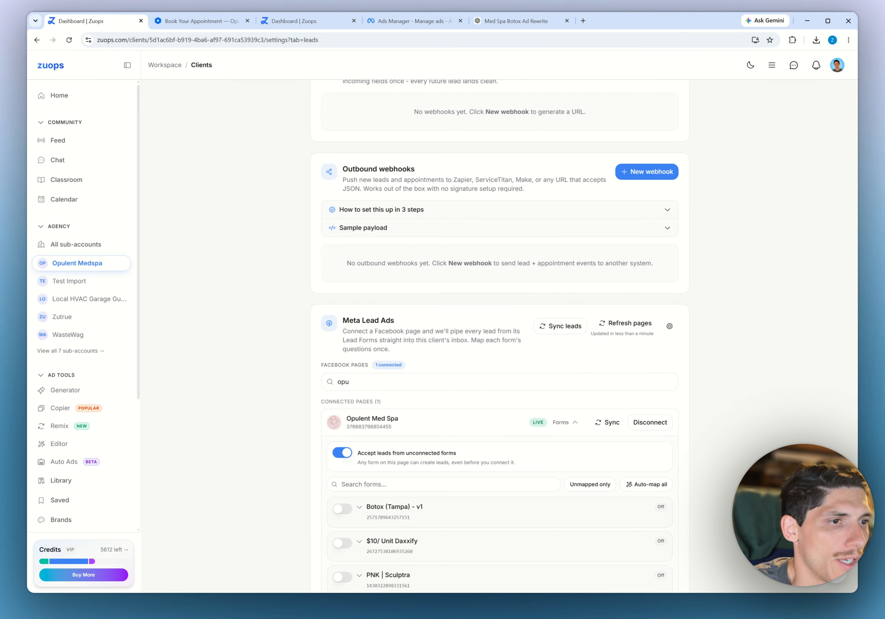
{"action": "scroll", "coordinate": [439, 448], "scroll_direction": "down", "scroll_amount": 4}
{"action": "scroll", "coordinate": [478, 369], "scroll_direction": "down", "scroll_amount": 3}
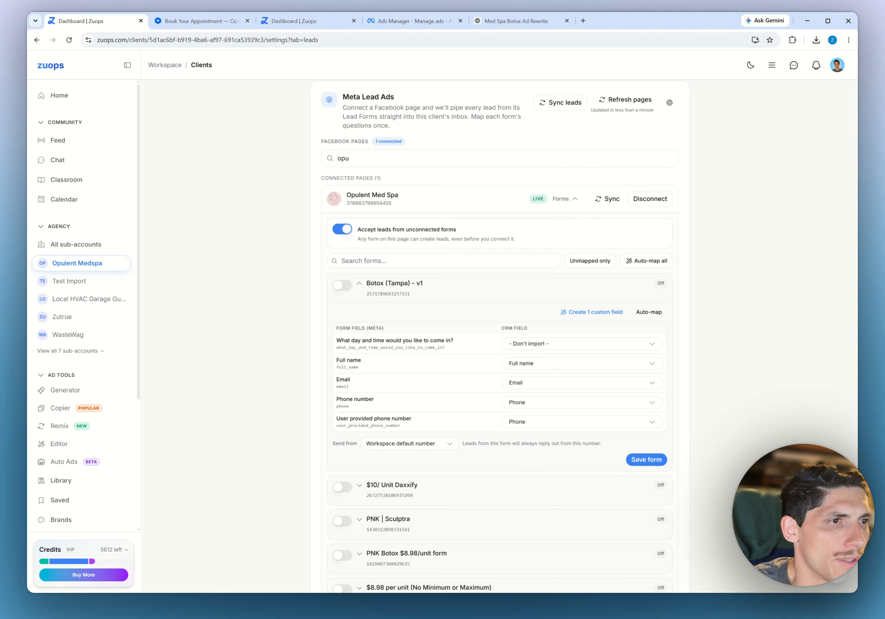
Open the CRM field choices for the form question "What day and time would you like to come in?"
{"action": "left_click_drag", "start_coordinate": [345, 340], "coordinate": [425, 349]}
{"action": "left_click", "coordinate": [498, 347]}
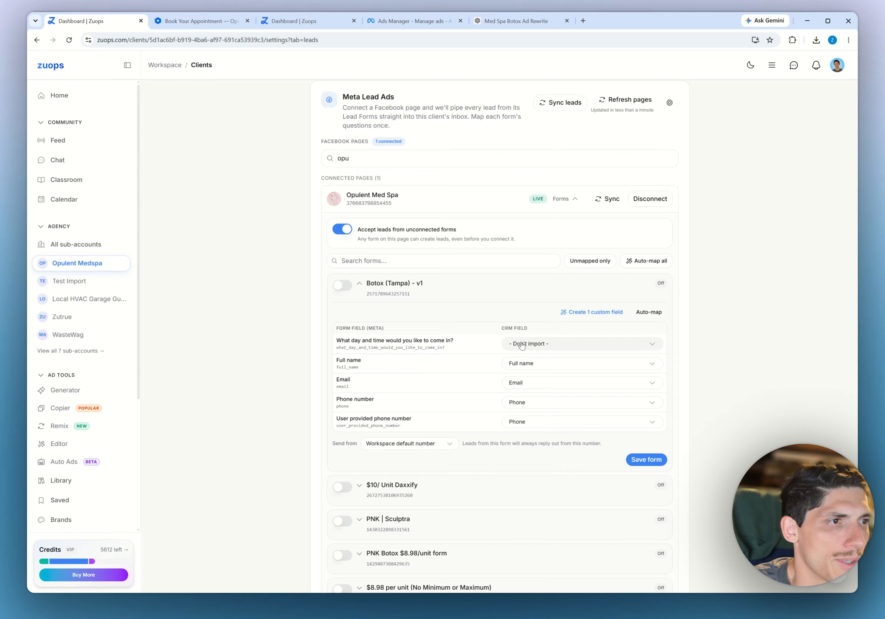
{"action": "left_click", "coordinate": [532, 346]}
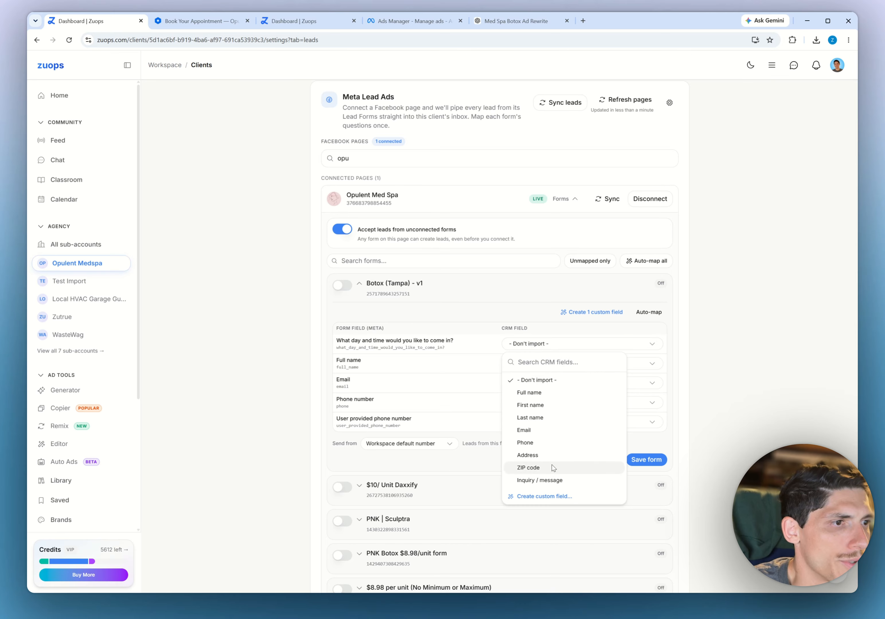
{"action": "left_click_drag", "start_coordinate": [460, 341], "coordinate": [341, 342]}
{"action": "left_click", "coordinate": [532, 344]}
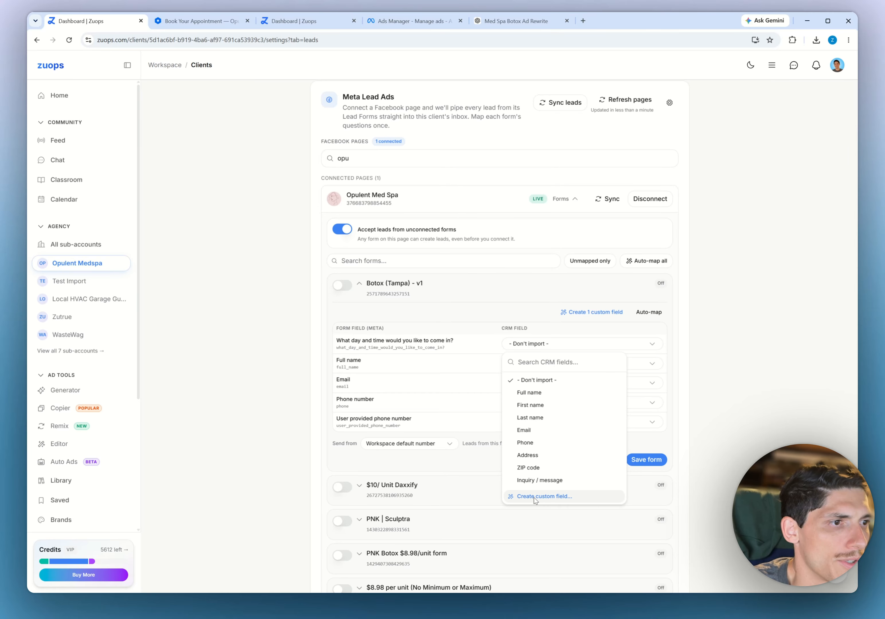
Create a short-text custom field for the preferred day and time question, show it as a leads table column, and map it
{"action": "left_click", "coordinate": [544, 497]}
{"action": "left_click", "coordinate": [389, 305]}
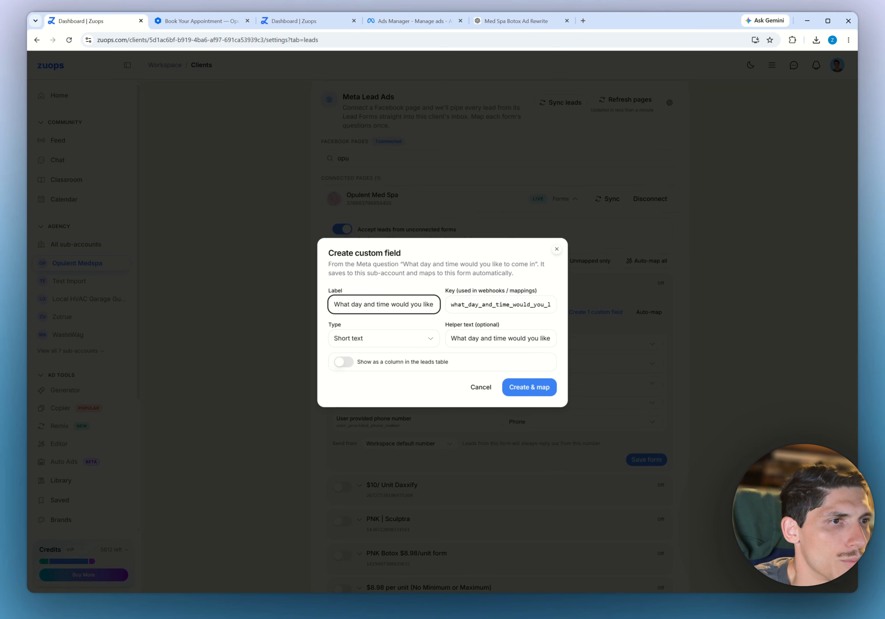
{"action": "left_click_drag", "start_coordinate": [389, 305], "coordinate": [414, 336]}
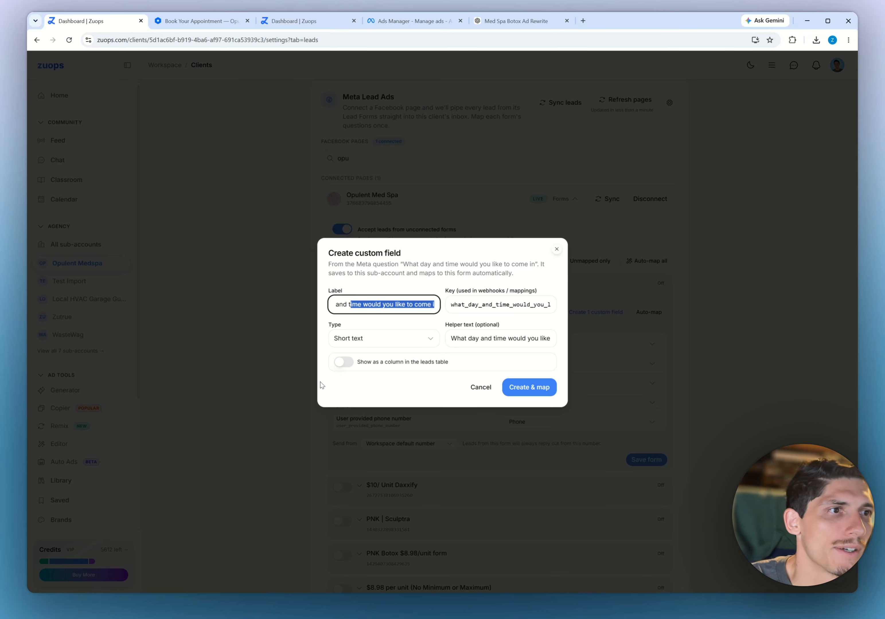
{"action": "left_click", "coordinate": [393, 304]}
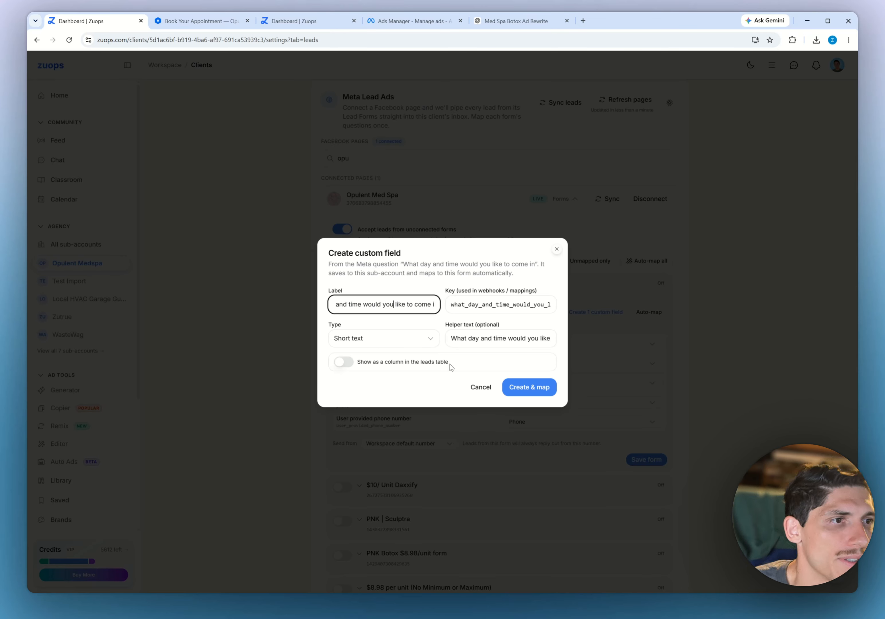
{"action": "left_click", "coordinate": [347, 364]}
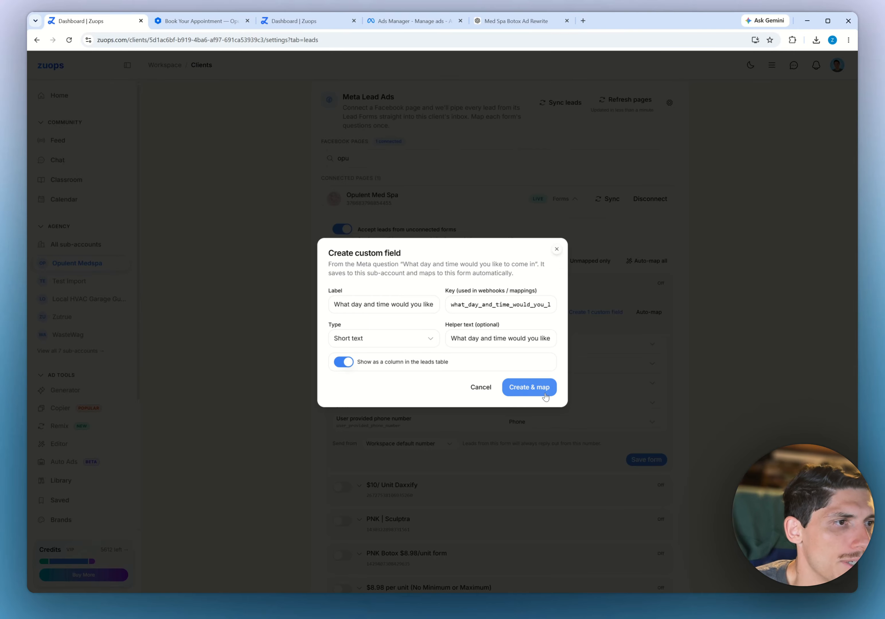
{"action": "left_click", "coordinate": [535, 391]}
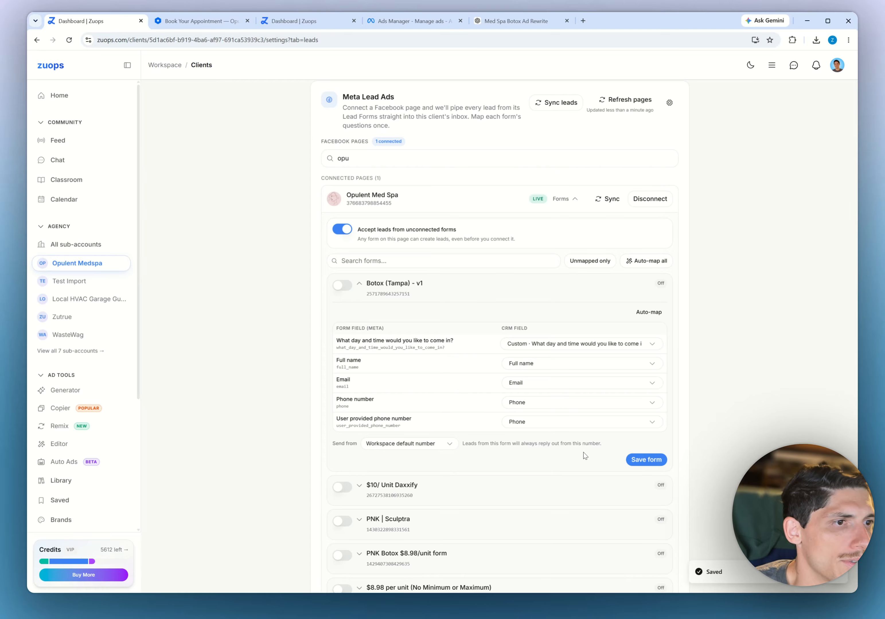
Save the Botox (Tampa) - v1 form mapping with the workspace default number as sender, and collapse the form
{"action": "left_click", "coordinate": [643, 462]}
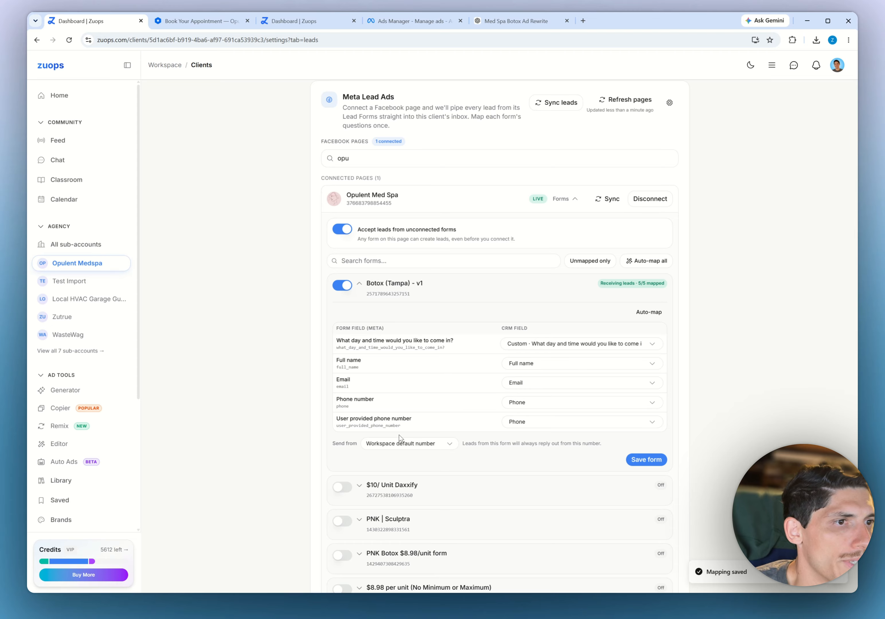
{"action": "left_click", "coordinate": [402, 443]}
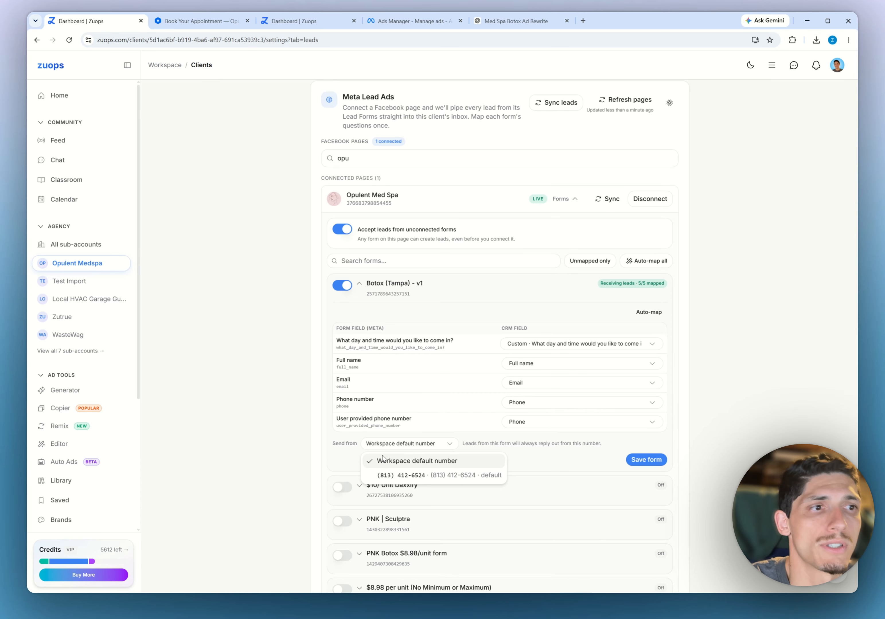
{"action": "left_click", "coordinate": [379, 443]}
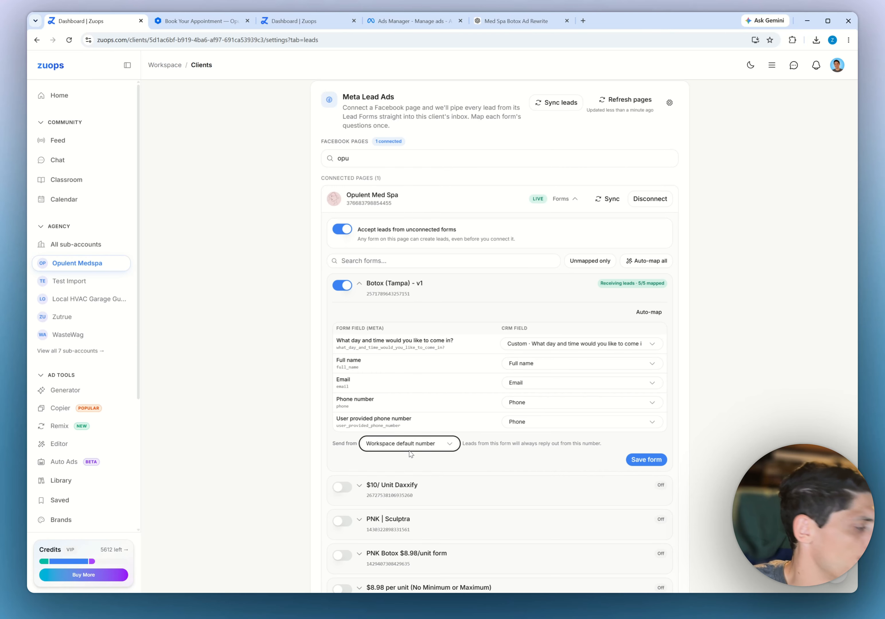
{"action": "left_click", "coordinate": [645, 460]}
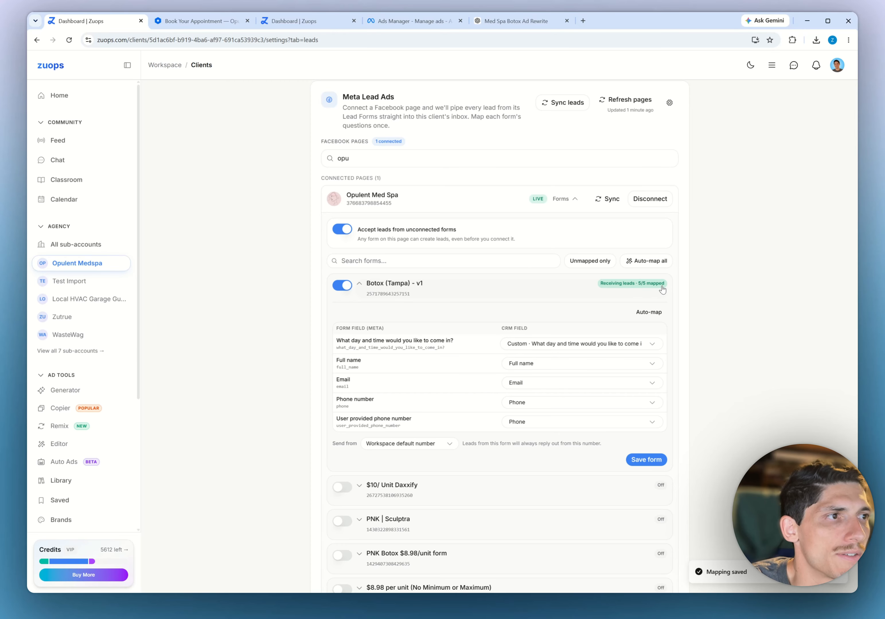
{"action": "left_click", "coordinate": [468, 294]}
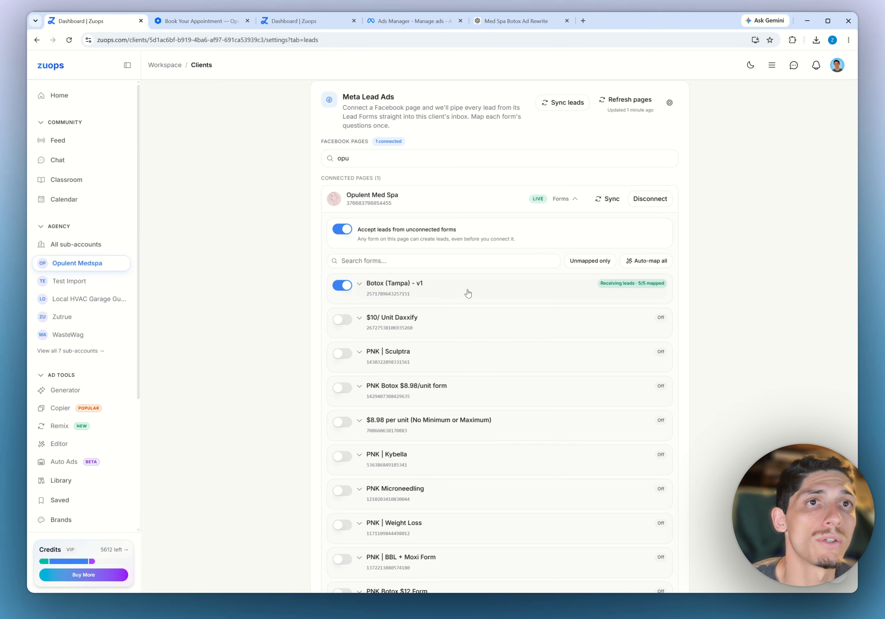
Go to the Opulent Medspa inbox and look at its messaging and AI settings
{"action": "scroll", "coordinate": [468, 293], "scroll_direction": "up", "scroll_amount": 10}
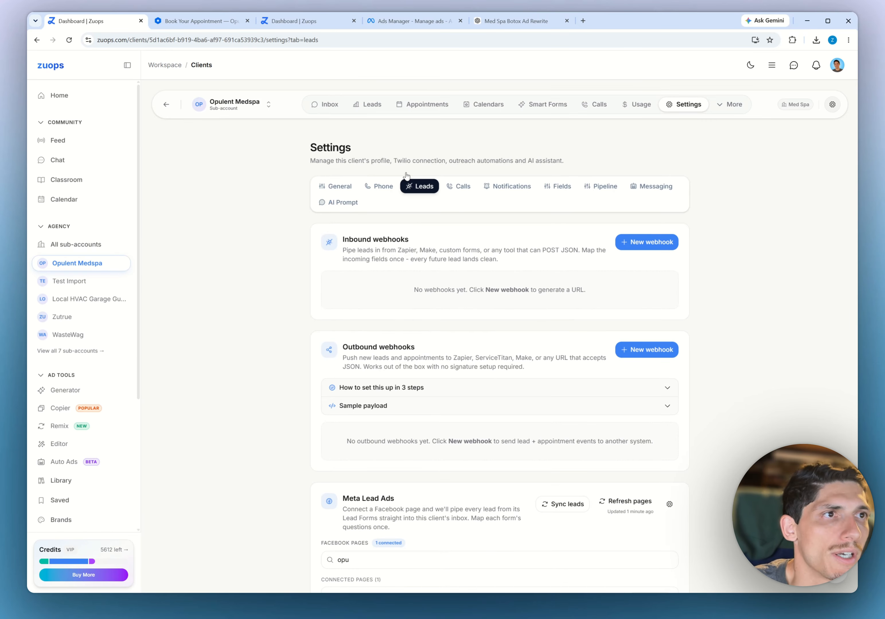
{"action": "left_click", "coordinate": [372, 111]}
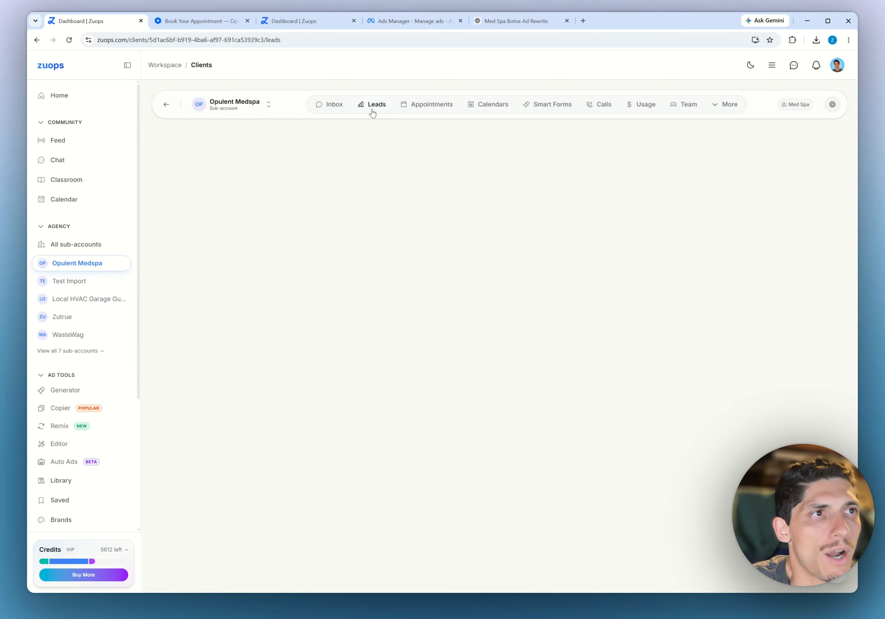
{"action": "left_click", "coordinate": [330, 105]}
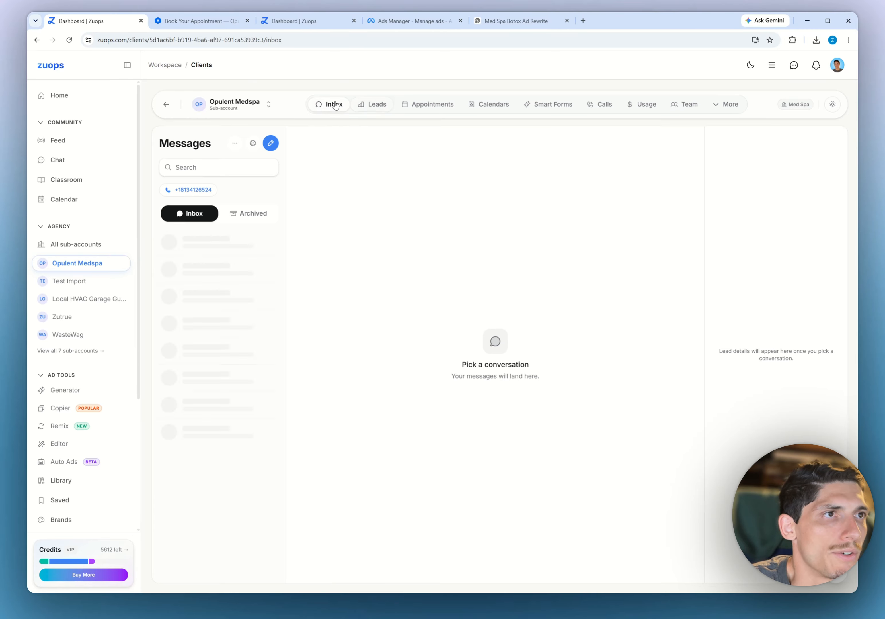
{"action": "left_click", "coordinate": [252, 144]}
{"action": "left_click", "coordinate": [207, 183]}
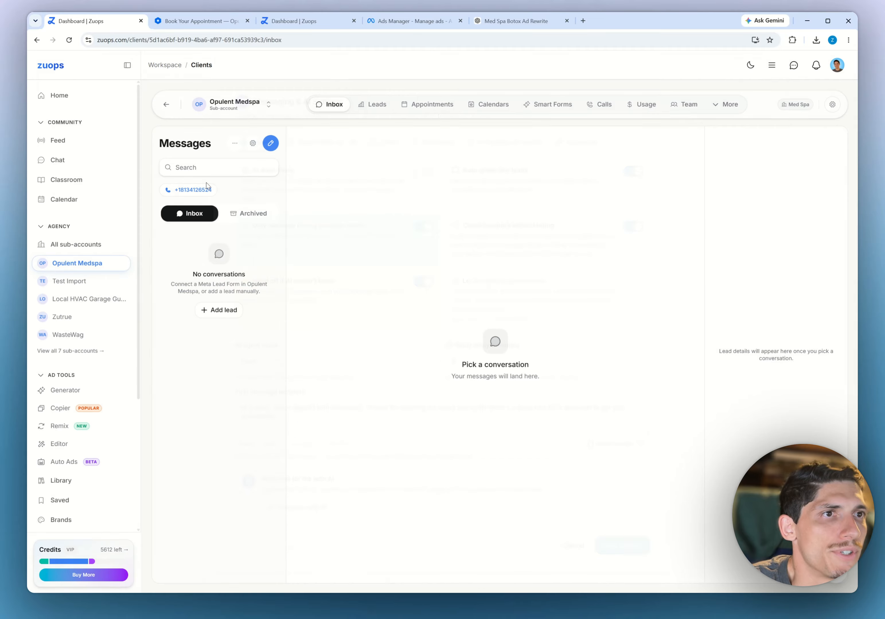
{"action": "left_click", "coordinate": [252, 143]}
{"action": "left_click", "coordinate": [189, 176]}
Review the Messaging section of the sub-account's settings, including the general AI options
{"action": "left_click", "coordinate": [727, 104]}
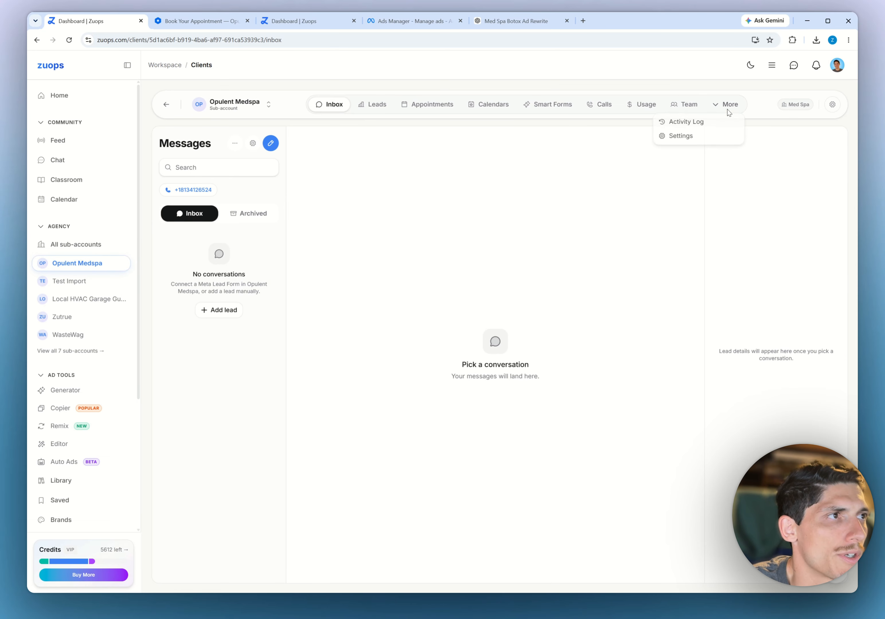
{"action": "left_click", "coordinate": [693, 142]}
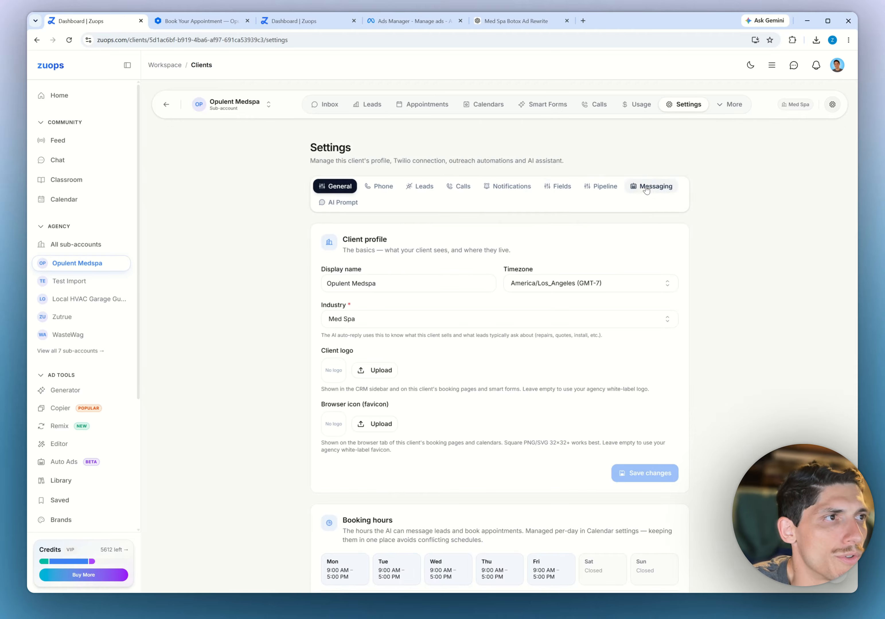
{"action": "left_click", "coordinate": [647, 188]}
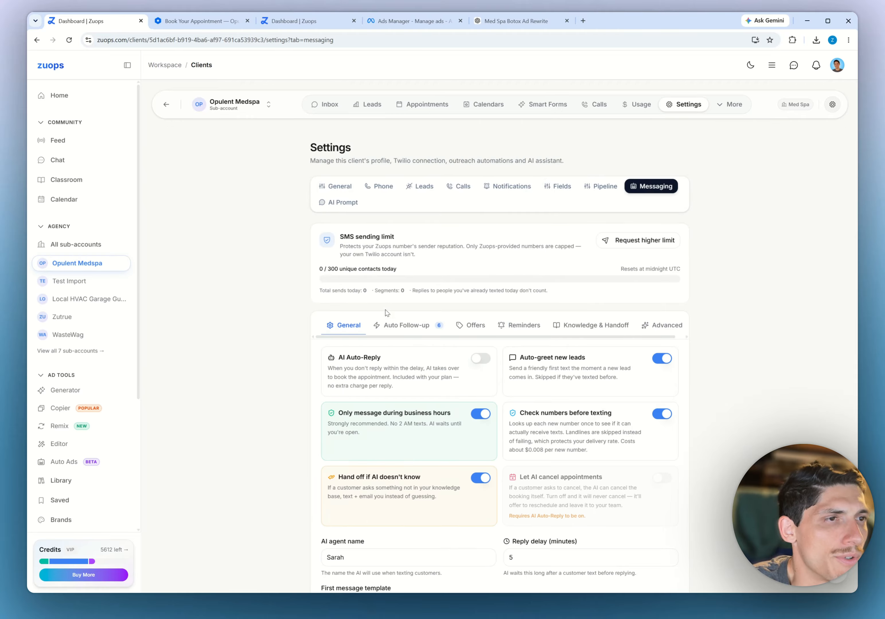
{"action": "scroll", "coordinate": [385, 310], "scroll_direction": "down", "scroll_amount": 4}
{"action": "scroll", "coordinate": [398, 306], "scroll_direction": "down", "scroll_amount": 2}
{"action": "scroll", "coordinate": [397, 307], "scroll_direction": "up", "scroll_amount": 6}
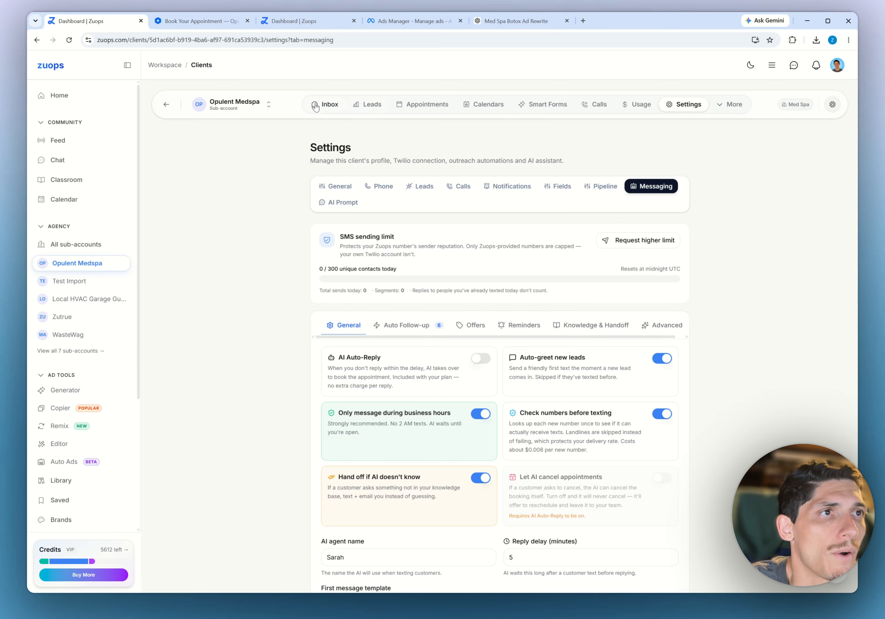
Return to the inbox's Messaging & AI Settings and enable AI Auto-Reply
{"action": "left_click", "coordinate": [327, 104]}
{"action": "left_click", "coordinate": [252, 144]}
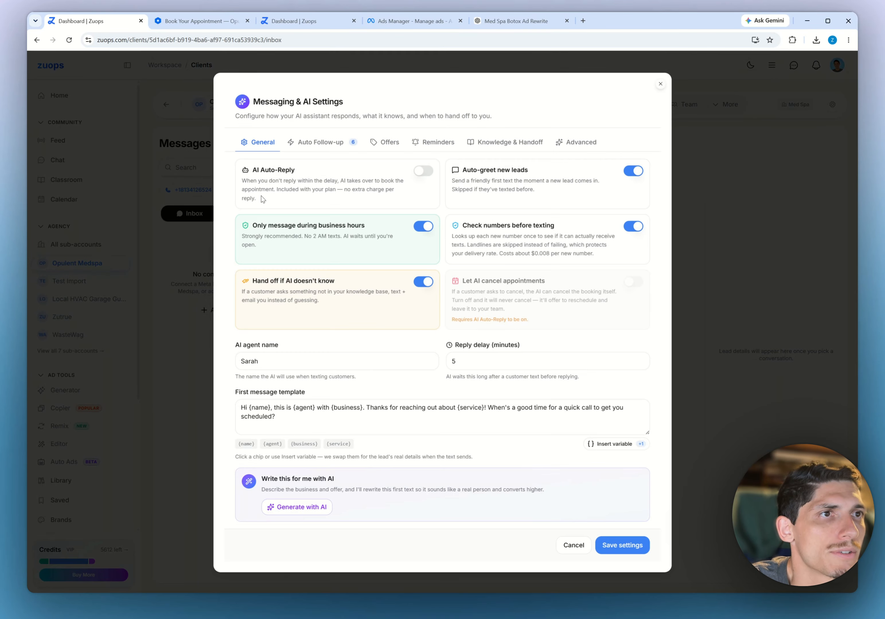
{"action": "left_click", "coordinate": [418, 172]}
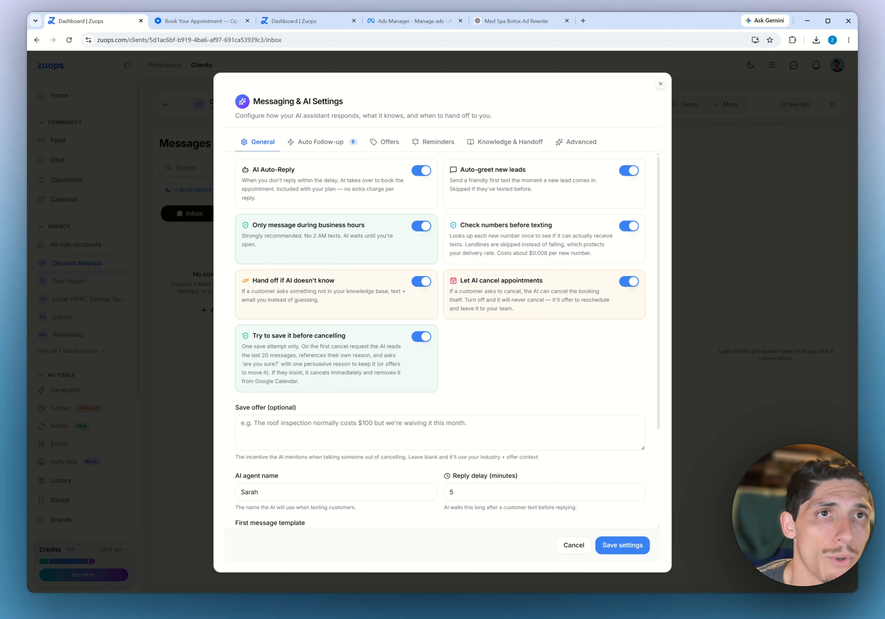
Review the AI hand-off and appointment cancellation options and the first message template
{"action": "scroll", "coordinate": [363, 303], "scroll_direction": "down", "scroll_amount": 4}
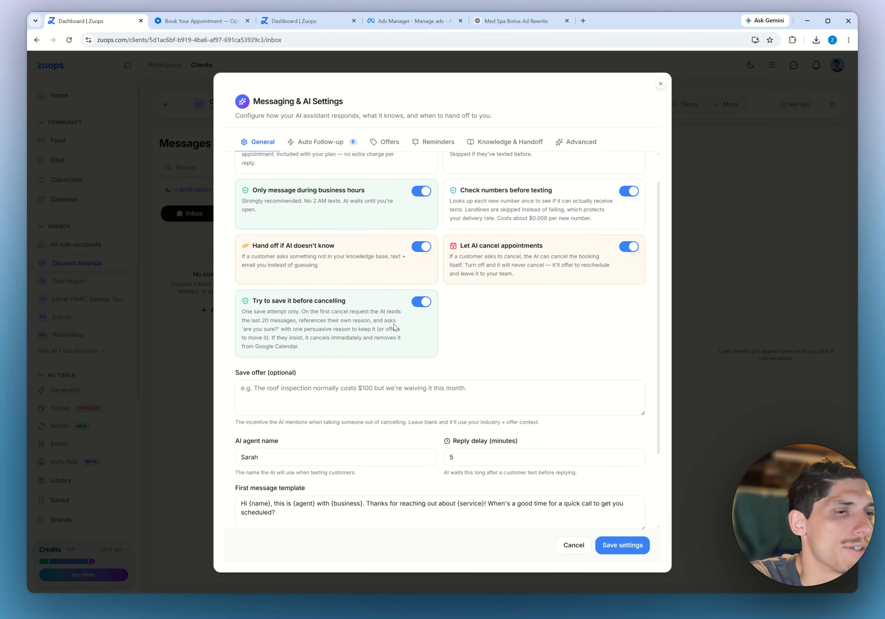
{"action": "scroll", "coordinate": [529, 264], "scroll_direction": "up", "scroll_amount": 4}
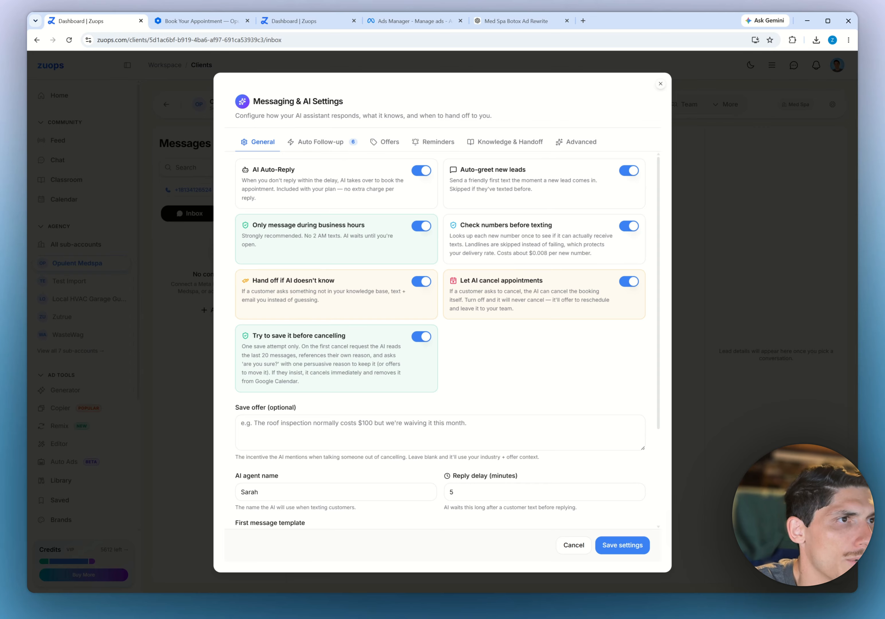
{"action": "left_click_drag", "start_coordinate": [463, 283], "coordinate": [548, 288]}
{"action": "left_click_drag", "start_coordinate": [252, 281], "coordinate": [318, 285]}
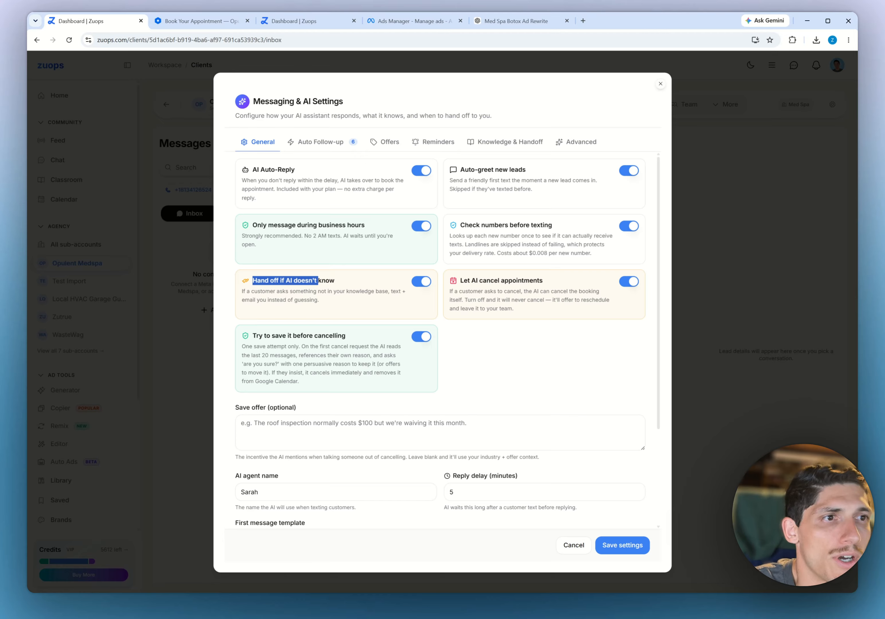
{"action": "left_click", "coordinate": [345, 285]}
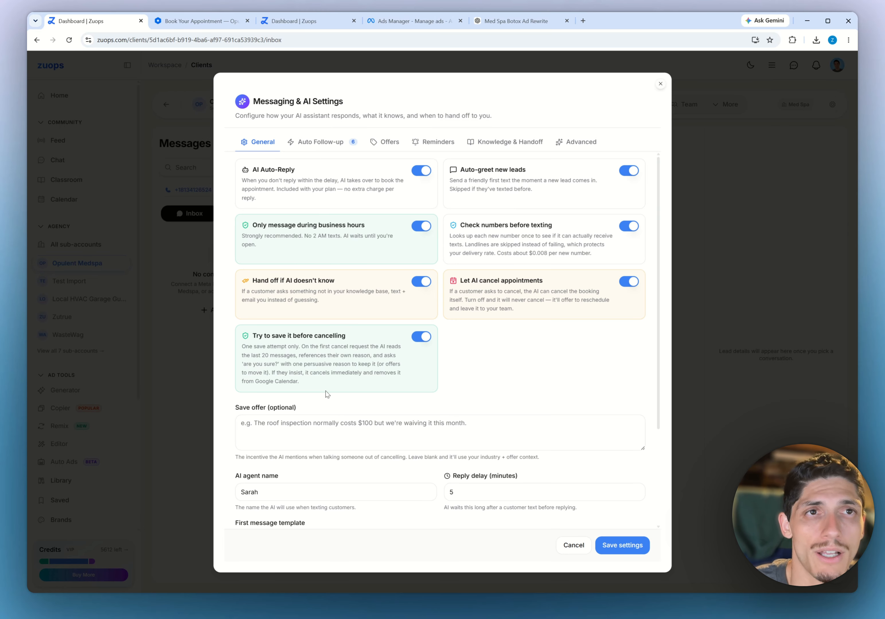
{"action": "scroll", "coordinate": [327, 394], "scroll_direction": "down", "scroll_amount": 3}
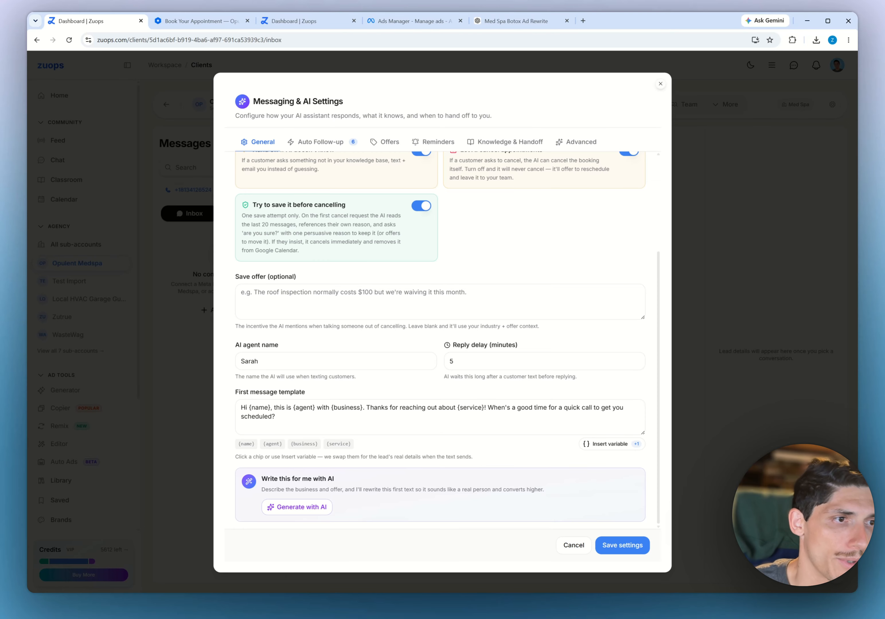
{"action": "left_click_drag", "start_coordinate": [283, 420], "coordinate": [239, 407]}
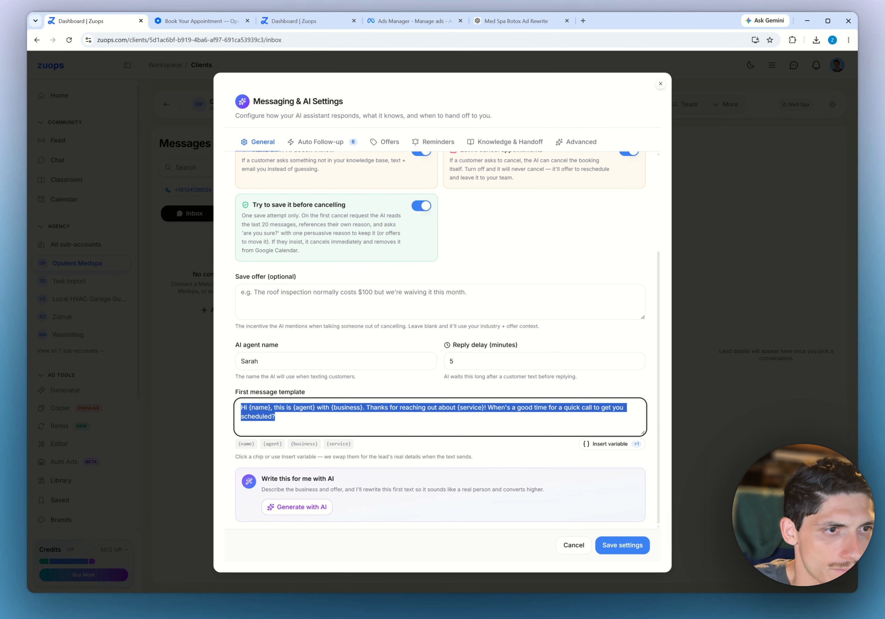
{"action": "left_click", "coordinate": [319, 424]}
{"action": "left_click_drag", "start_coordinate": [319, 424], "coordinate": [241, 391]}
{"action": "left_click", "coordinate": [300, 408]}
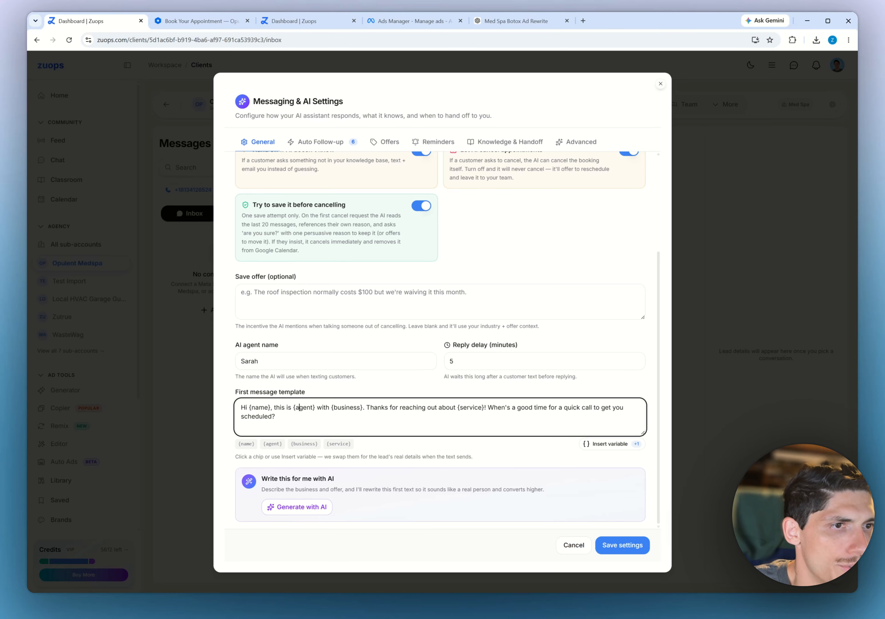
{"action": "left_click_drag", "start_coordinate": [297, 422], "coordinate": [216, 386]}
Generate a new first message template with AI from the description "$8.99 botox unit special"
{"action": "left_click", "coordinate": [300, 507]}
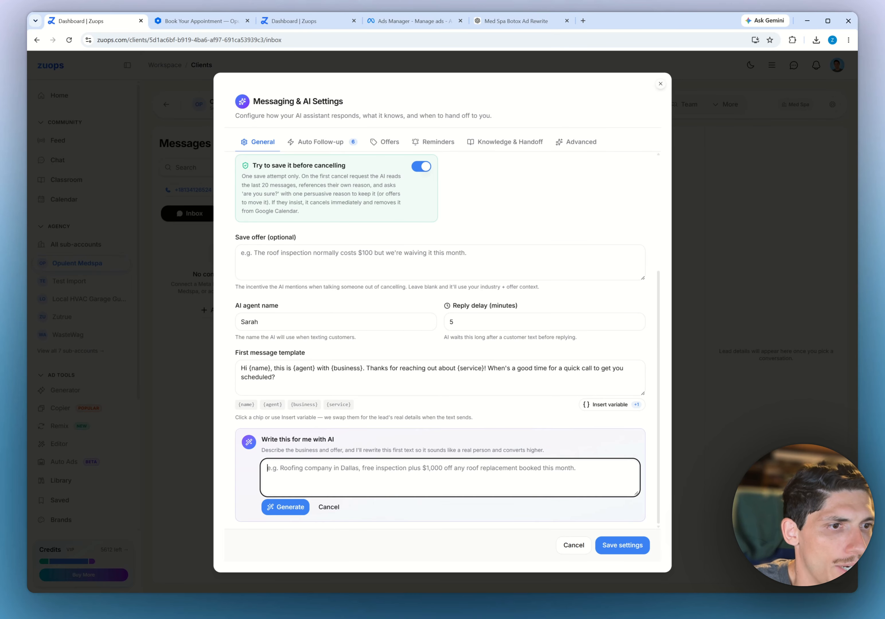
{"action": "type", "text": "$8"}
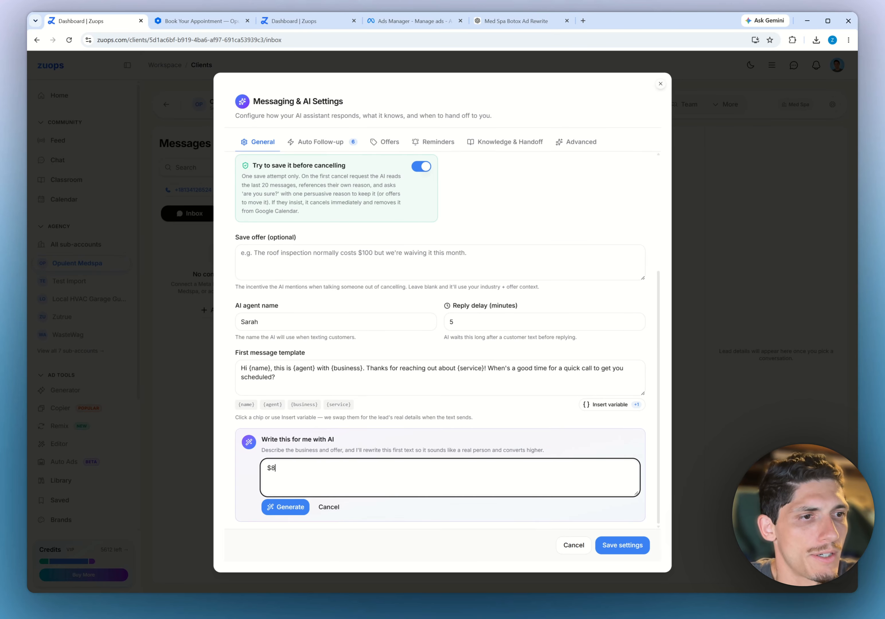
{"action": "type", "text": ".99 botox u"}
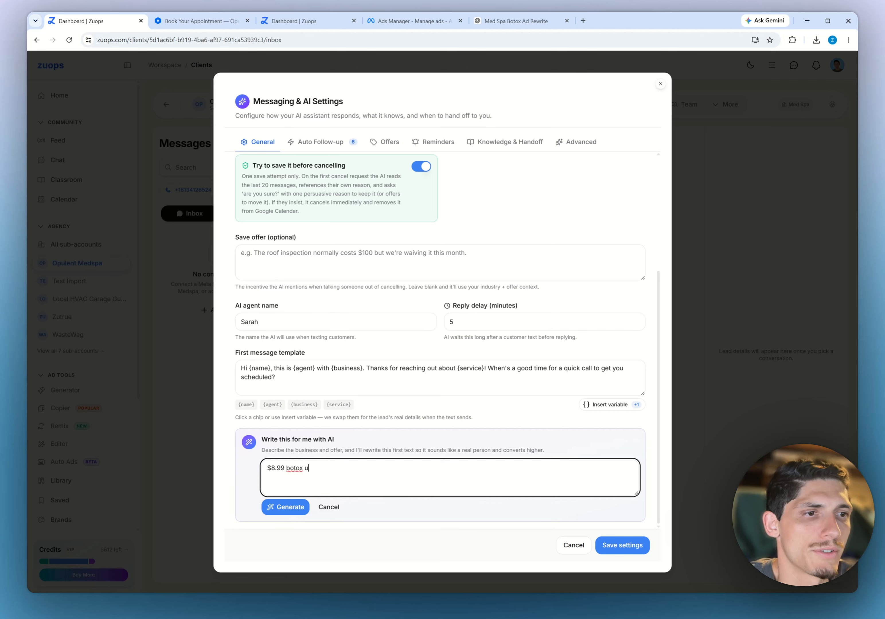
{"action": "type", "text": "nit special"}
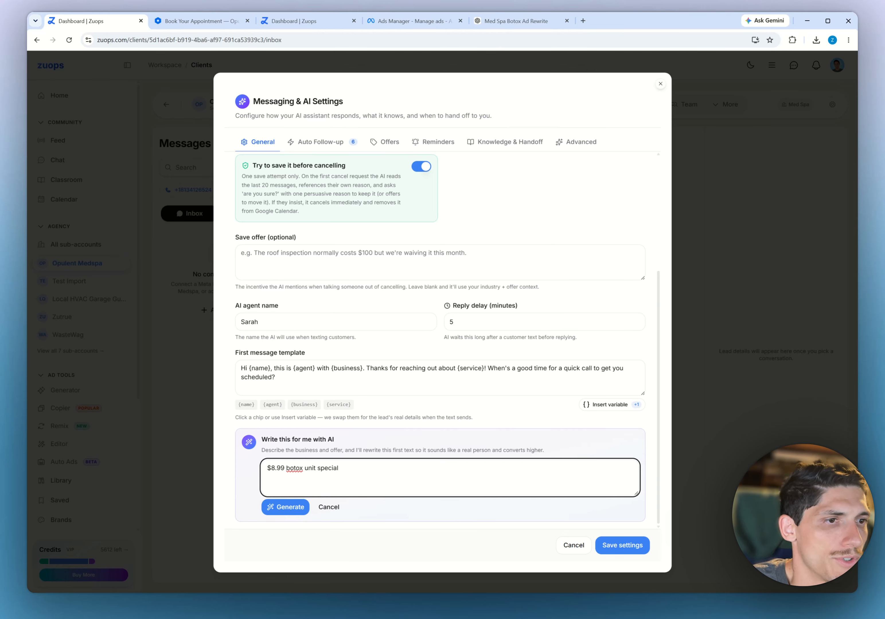
{"action": "left_click", "coordinate": [292, 508]}
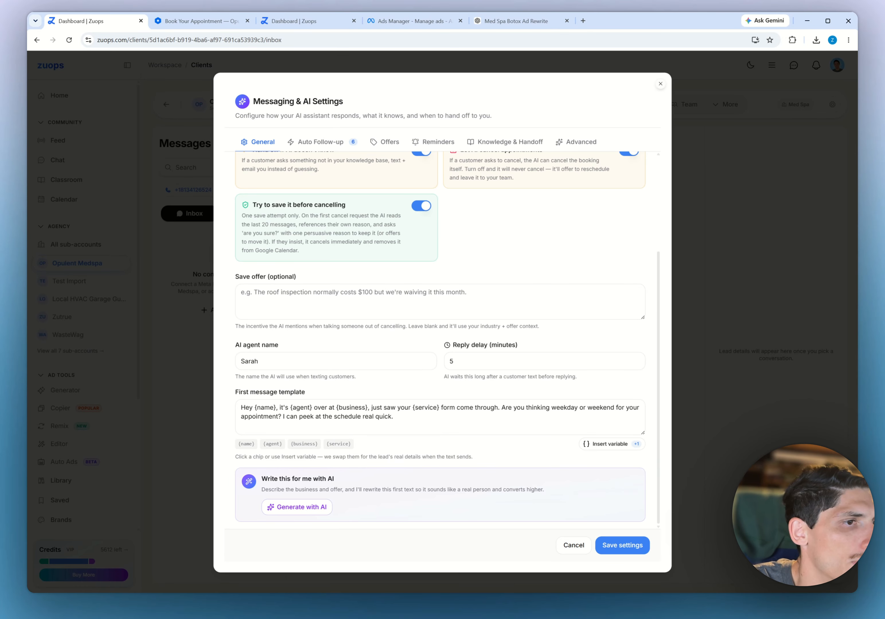
Remove the {service} variable from the first message template
{"action": "left_click_drag", "start_coordinate": [413, 407], "coordinate": [439, 408]}
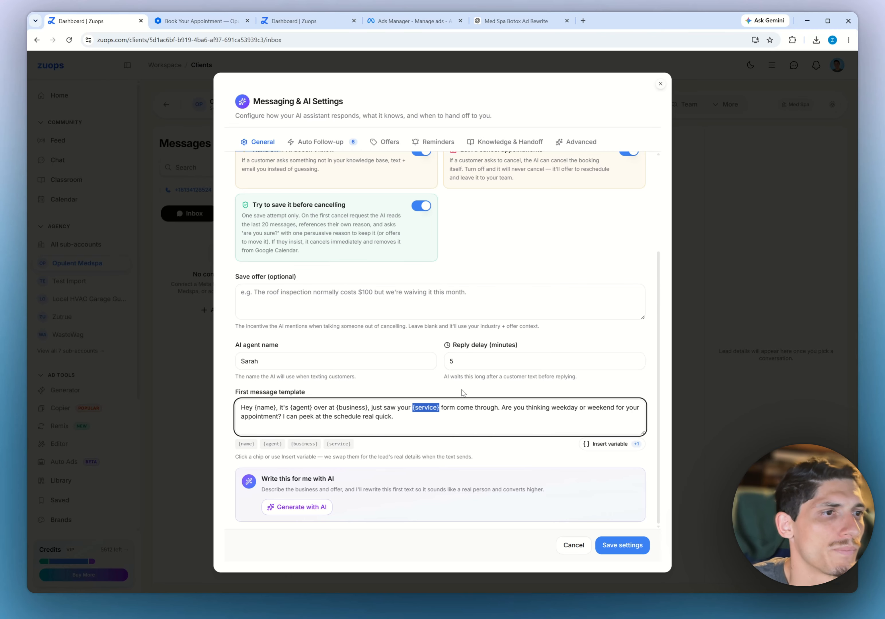
{"action": "key", "text": "BackSpace"}
{"action": "key", "text": "BackSpace"}
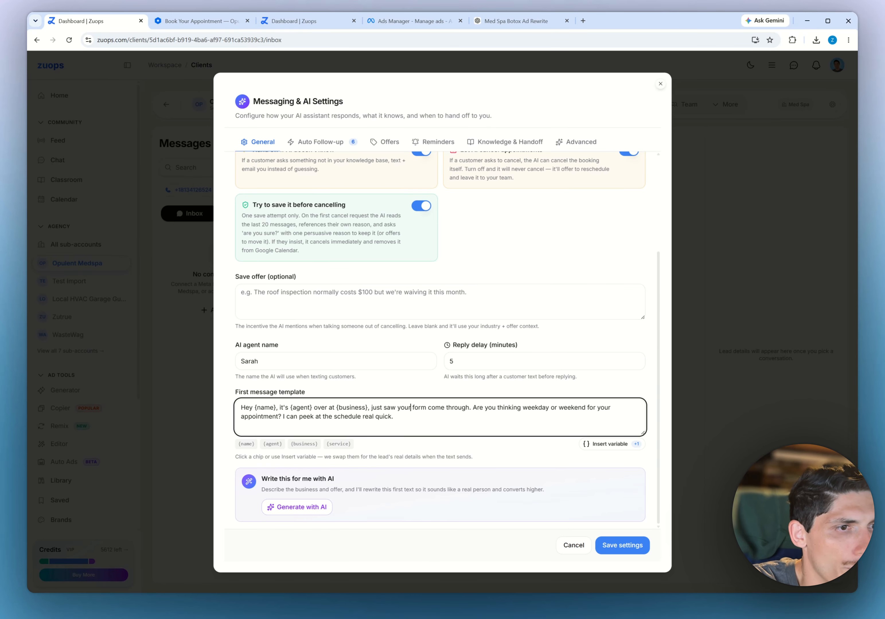
{"action": "left_click_drag", "start_coordinate": [284, 416], "coordinate": [393, 417]}
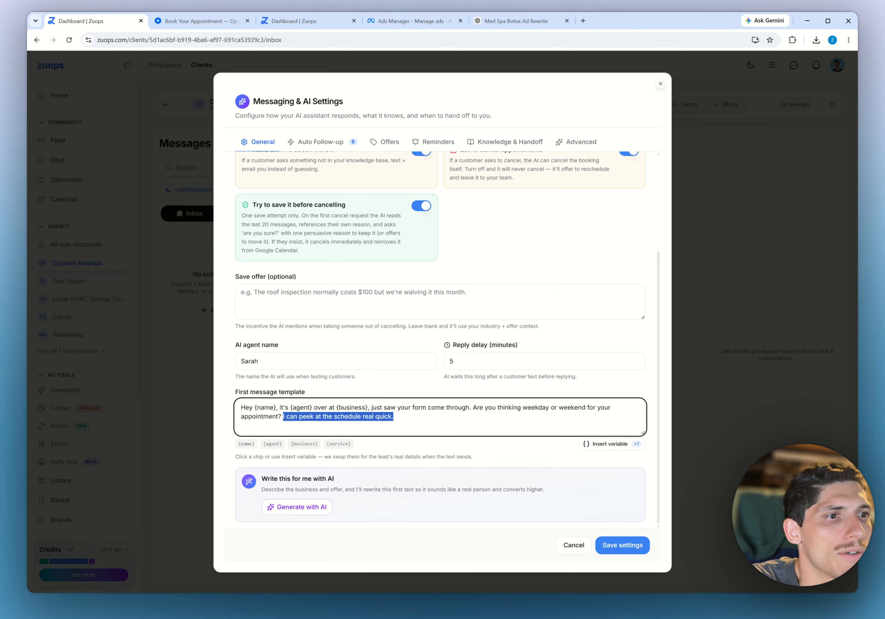
{"action": "left_click", "coordinate": [394, 417]}
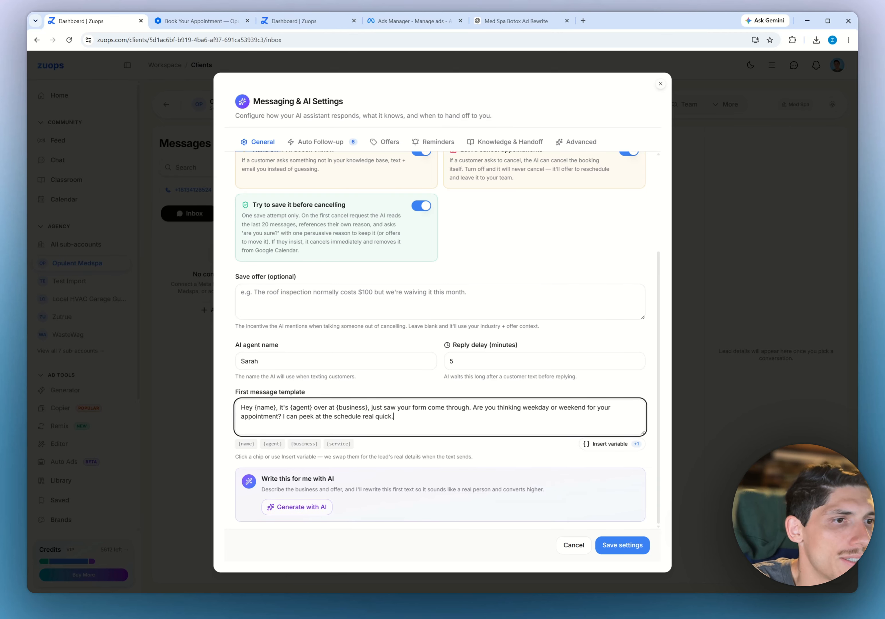
Regenerate the first message template with AI, adding "Mention the $8.99 botox unit offer" to the description
{"action": "left_click", "coordinate": [324, 504]}
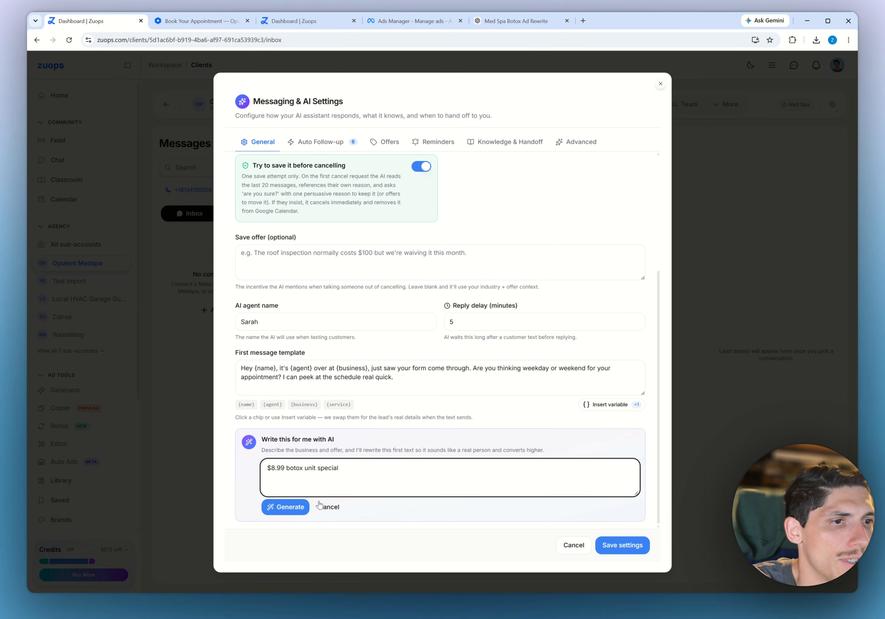
{"action": "type", "text": "mention the"}
{"action": "left_click", "coordinate": [280, 508]}
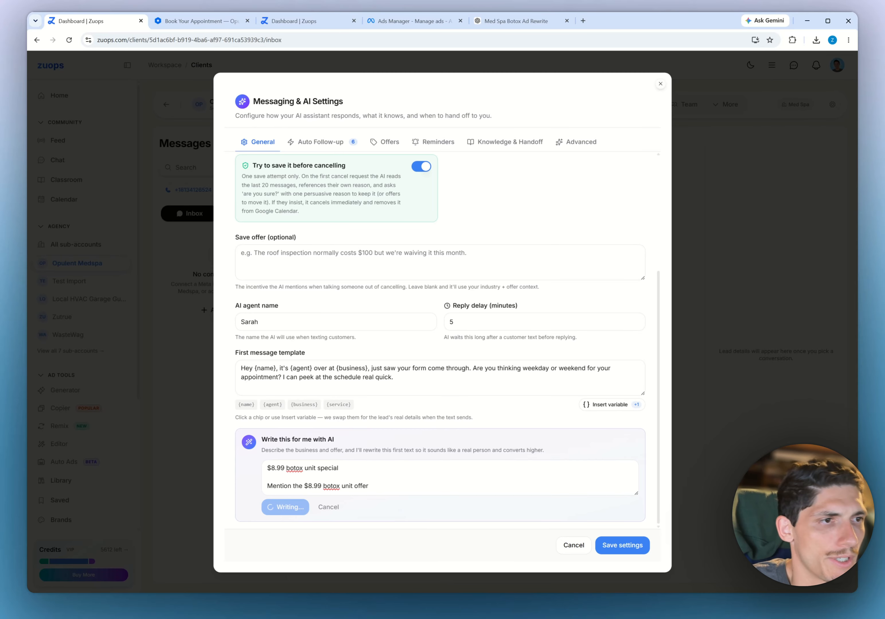
{"action": "left_click_drag", "start_coordinate": [394, 378], "coordinate": [162, 359]}
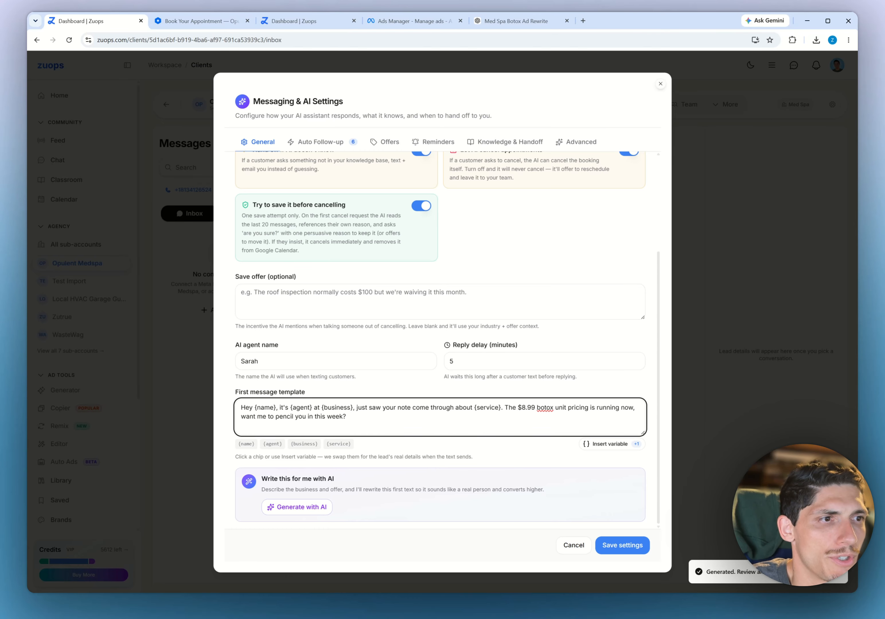
Reword the opening of the first message template to "just saw you filled out our form on Facebook." in place of the service note
{"action": "left_click_drag", "start_coordinate": [393, 407], "coordinate": [411, 407]}
{"action": "type", "text": "fill"}
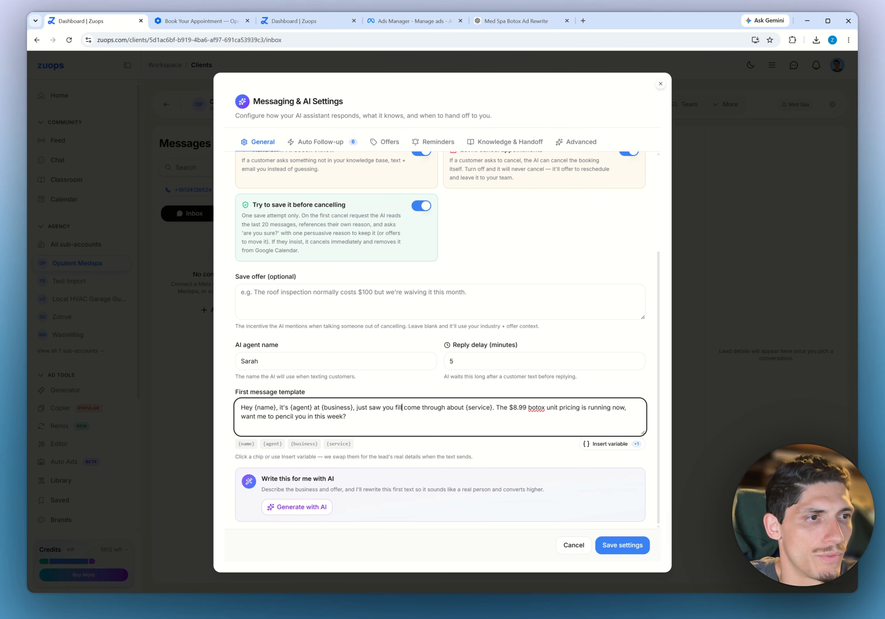
{"action": "type", "text": "ed out our fo"}
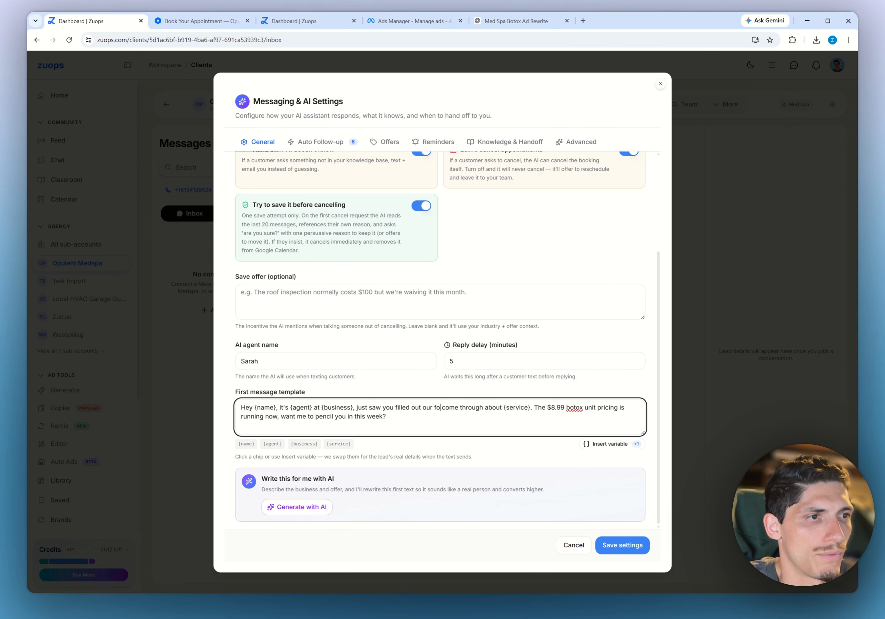
{"action": "type", "text": "rm on meta"}
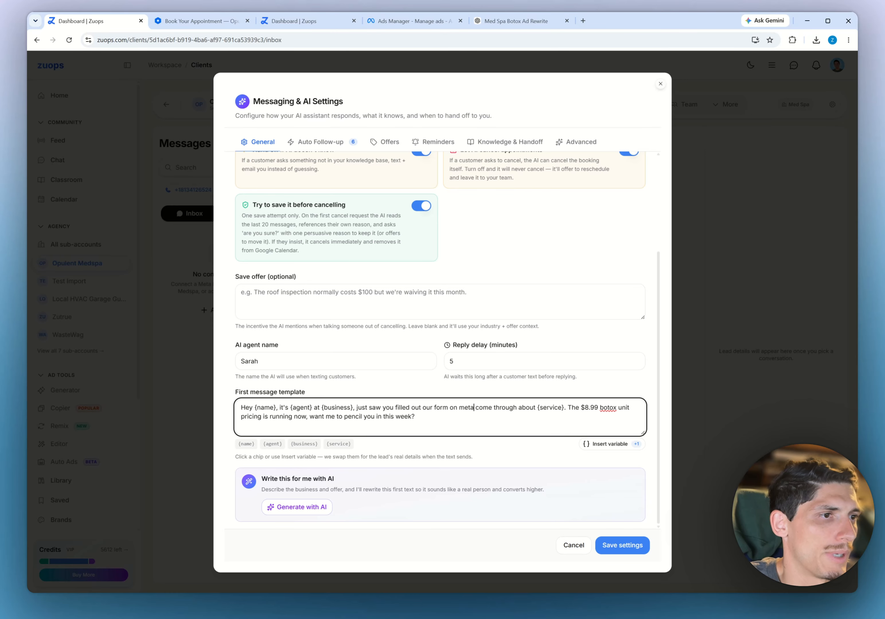
{"action": "key", "text": "BackSpace"}
{"action": "key", "text": "BackSpace"}
{"action": "key", "text": "BackSpace"}
{"action": "key", "text": "BackSpace"}
{"action": "type", "text": "Facebook."}
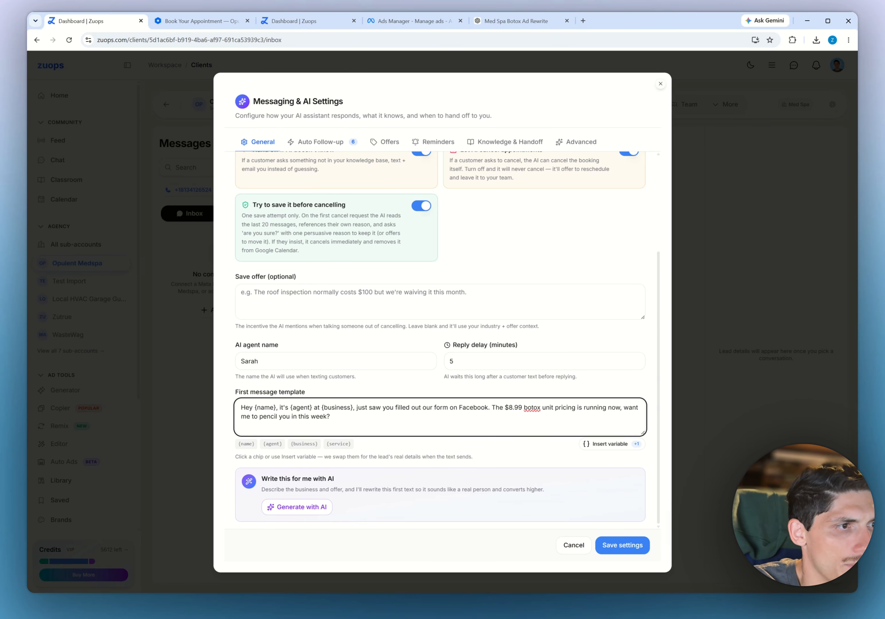
{"action": "left_click_drag", "start_coordinate": [331, 417], "coordinate": [213, 416]}
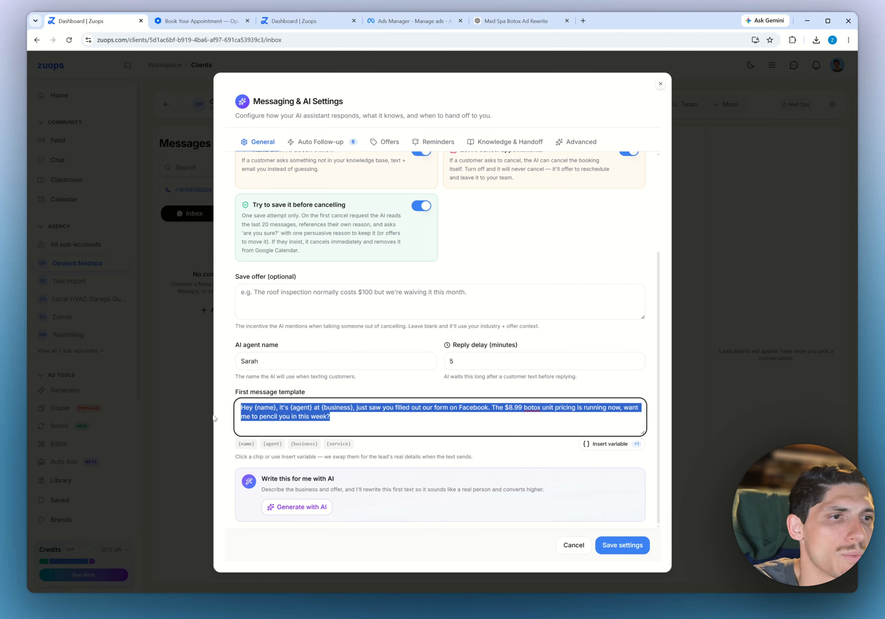
{"action": "left_click", "coordinate": [330, 417]}
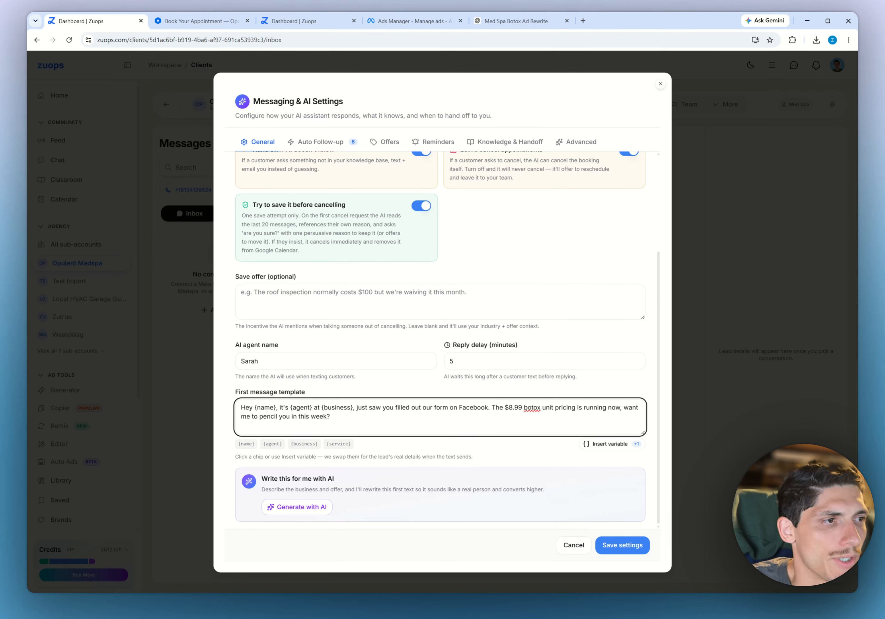
{"action": "left_click_drag", "start_coordinate": [491, 408], "coordinate": [331, 417]}
{"action": "left_click", "coordinate": [362, 407]}
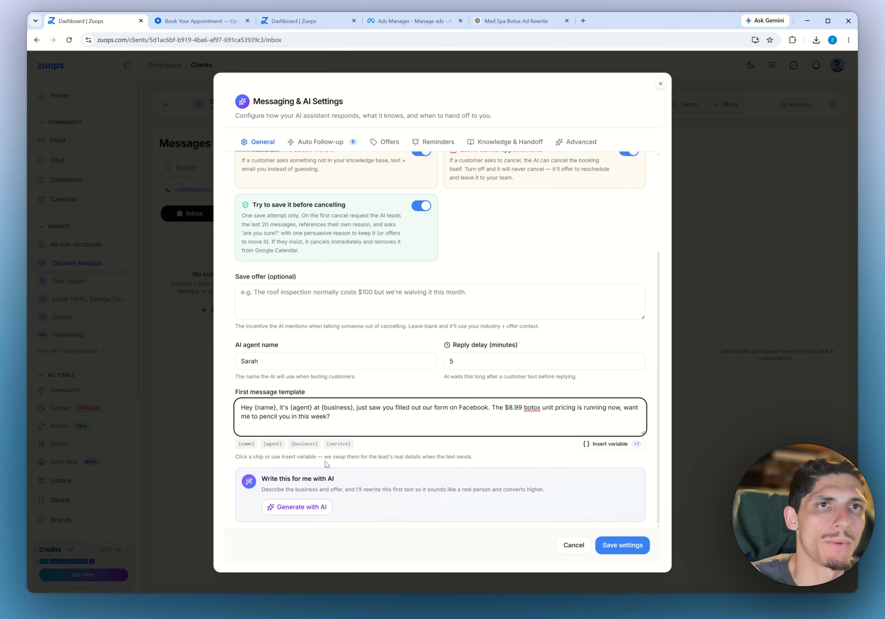
{"action": "key", "text": "ctrl+a"}
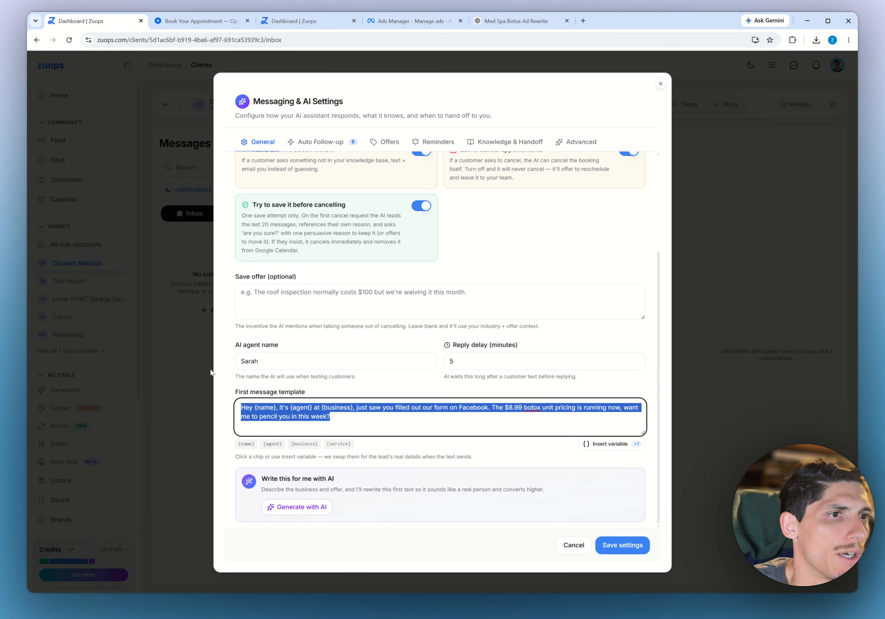
{"action": "left_click", "coordinate": [283, 22]}
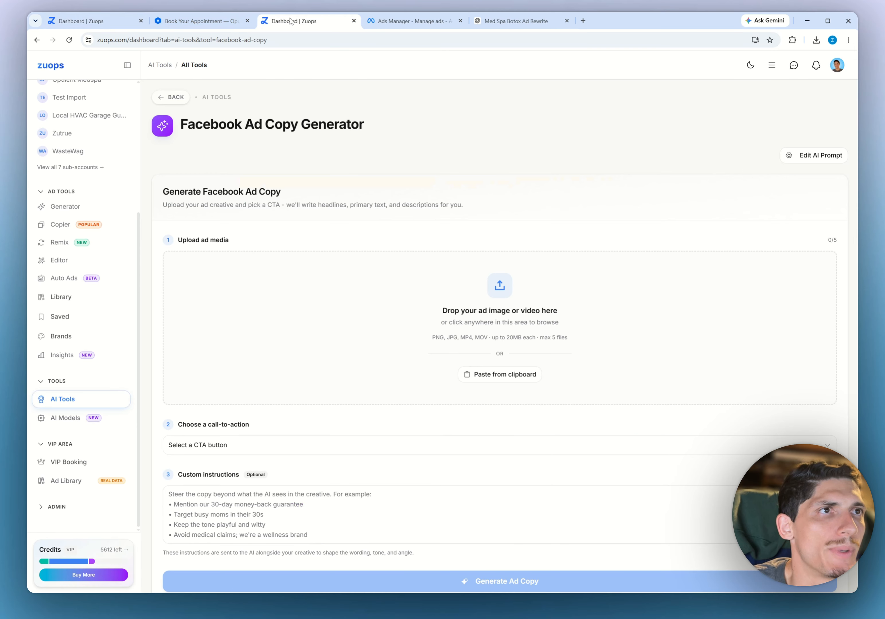
{"action": "left_click", "coordinate": [189, 22]}
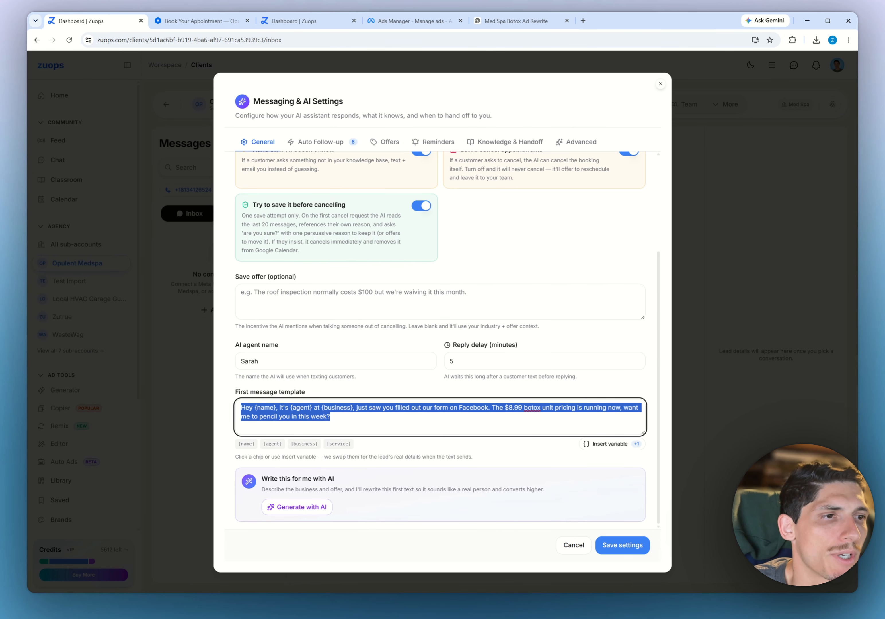
Look through the variables that can be inserted into the first message template, including the custom fields
{"action": "left_click", "coordinate": [341, 422]}
{"action": "left_click", "coordinate": [612, 447]}
{"action": "scroll", "coordinate": [561, 412], "scroll_direction": "down", "scroll_amount": 2}
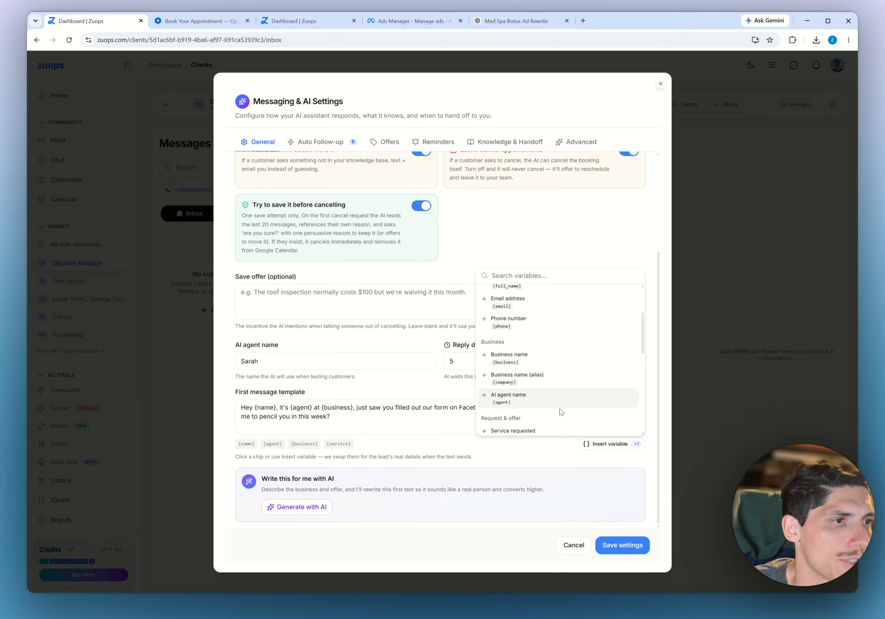
{"action": "scroll", "coordinate": [544, 411], "scroll_direction": "down", "scroll_amount": 5}
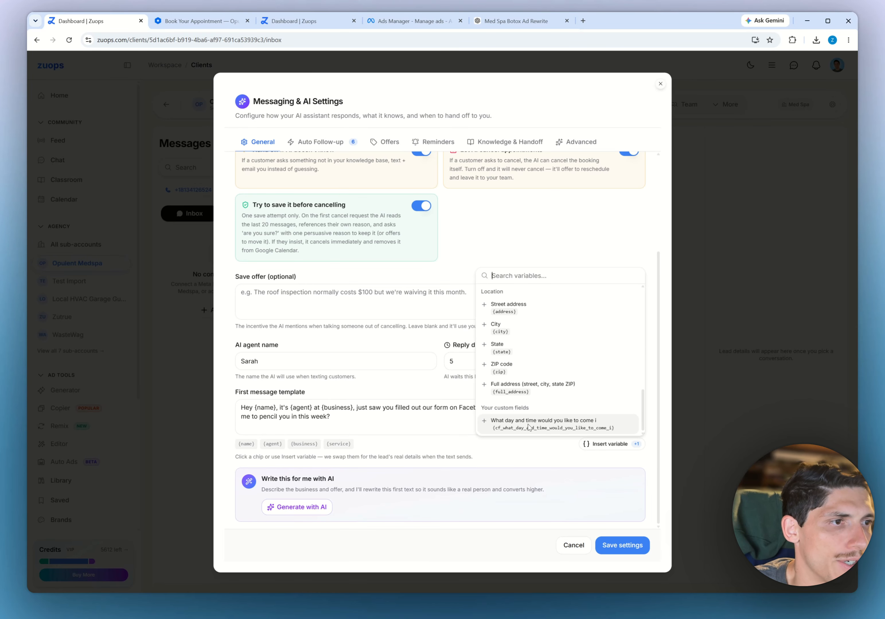
{"action": "left_click", "coordinate": [363, 427]}
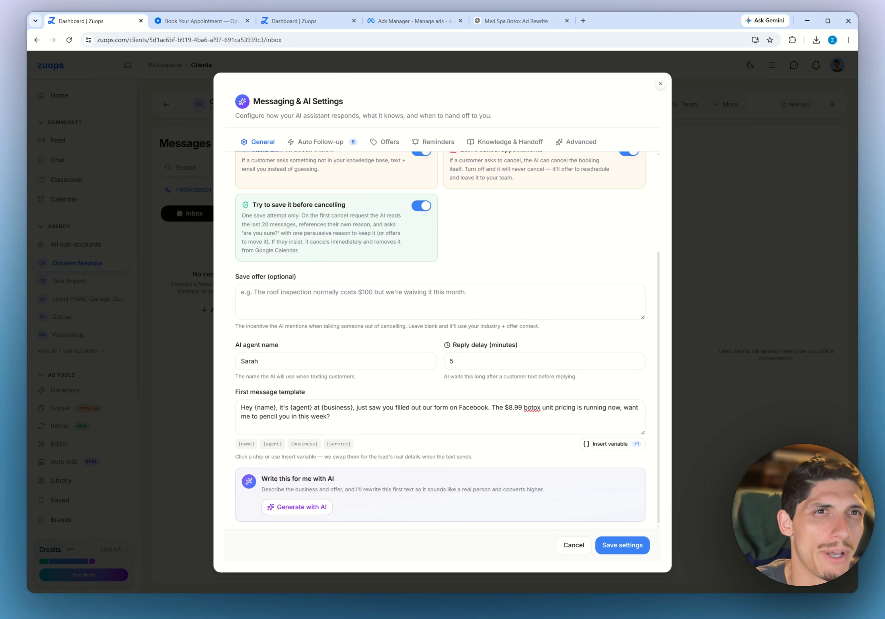
Rewrite the first message to offer the limited-time $8.99/unit botox special, request a "YES" confirmation and give the appointment date and time as {cf_what_day_and_time_would_you_like_to_come_i}
{"action": "left_click_drag", "start_coordinate": [342, 421], "coordinate": [206, 385]}
{"action": "type", "text": "Hey {name}, it's {agent} at {business}, we're running a limited-time $8.99/unit botox special.  Reply \"YES\" to confirm if you'd like us to book this appointment for you  Appointment Date and Time: {cf_what_day_and_time_would_you_like_to_come_i}"}
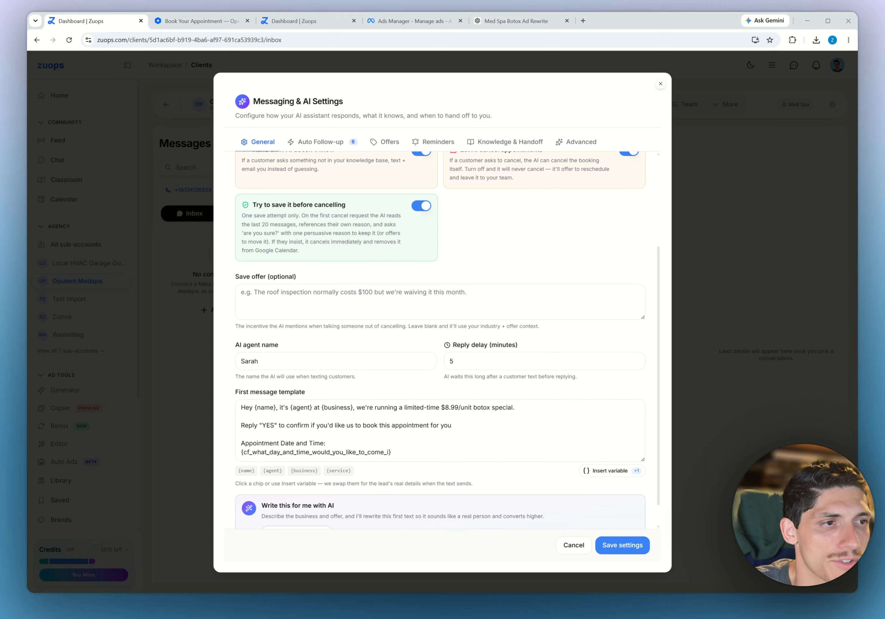
{"action": "left_click", "coordinate": [392, 453]}
{"action": "left_click", "coordinate": [452, 426]}
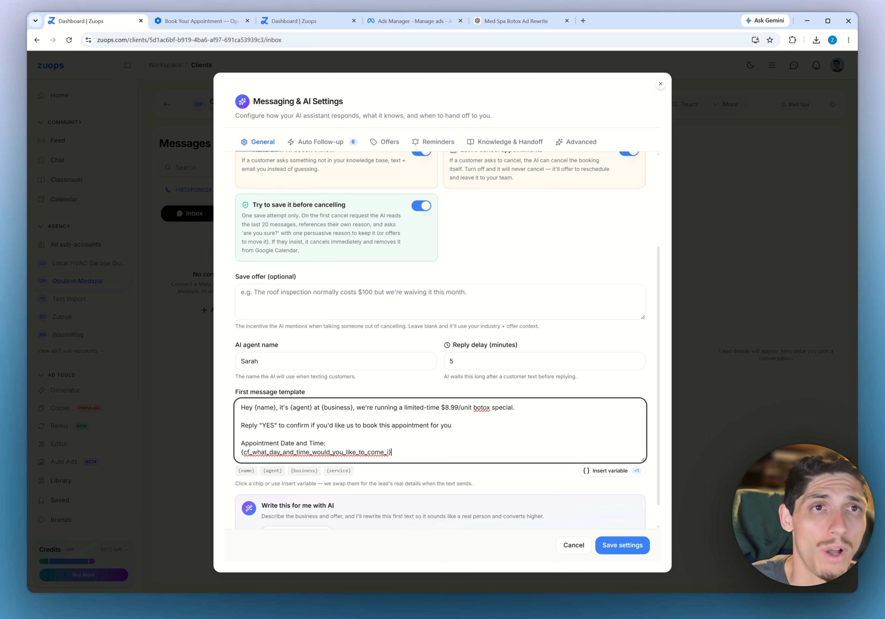
Reinsert the "What day and time would you like to come i" custom field over the placeholder under Appointment Date and Time, and save the settings
{"action": "key", "text": "shift+Left"}
{"action": "key", "text": "shift+Left"}
{"action": "key", "text": "shift+Left"}
{"action": "key", "text": "shift+Left"}
{"action": "key", "text": "shift+Left"}
{"action": "key", "text": "shift+Left"}
{"action": "key", "text": "shift+Left"}
{"action": "key", "text": "shift+Left"}
{"action": "key", "text": "shift+Left"}
{"action": "key", "text": "shift+Left"}
{"action": "key", "text": "shift+Left"}
{"action": "key", "text": "shift+Left"}
{"action": "key", "text": "shift+Left"}
{"action": "key", "text": "shift+Left"}
{"action": "key", "text": "shift+Left"}
{"action": "key", "text": "shift+Left"}
{"action": "key", "text": "shift+Left"}
{"action": "key", "text": "shift+Left"}
{"action": "key", "text": "shift+Left"}
{"action": "key", "text": "shift+Left"}
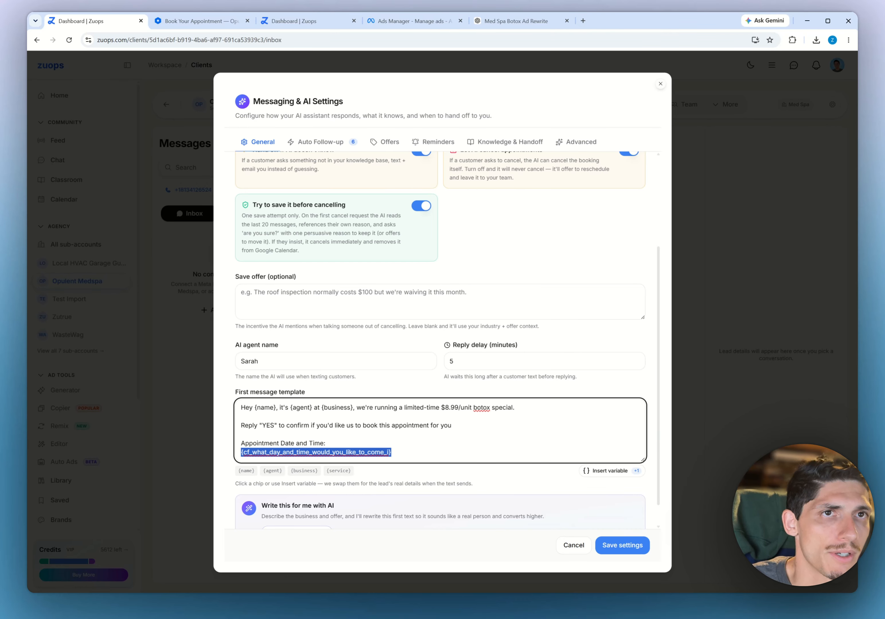
{"action": "left_click", "coordinate": [609, 471]}
{"action": "scroll", "coordinate": [552, 415], "scroll_direction": "down", "scroll_amount": 2}
{"action": "scroll", "coordinate": [552, 416], "scroll_direction": "down", "scroll_amount": 5}
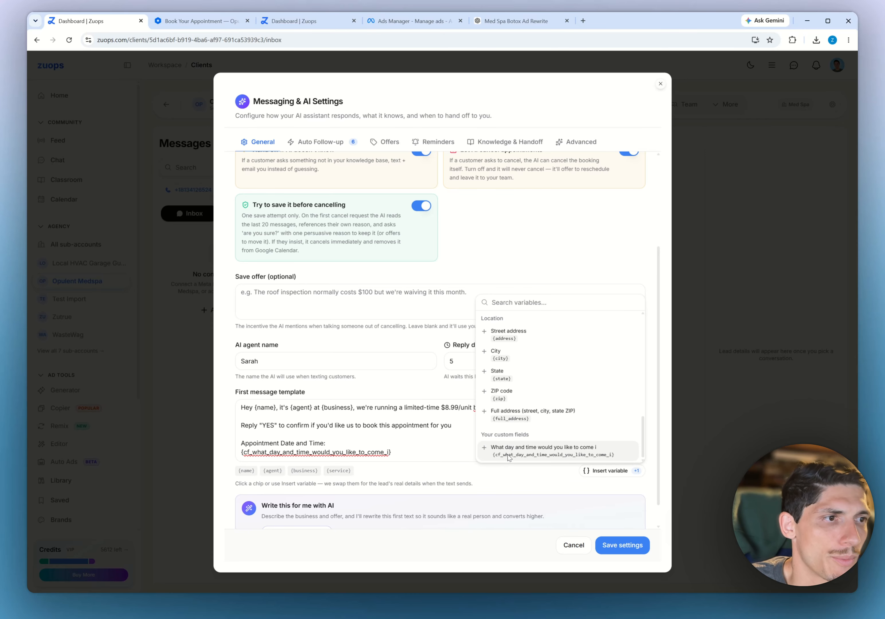
{"action": "left_click", "coordinate": [560, 458]}
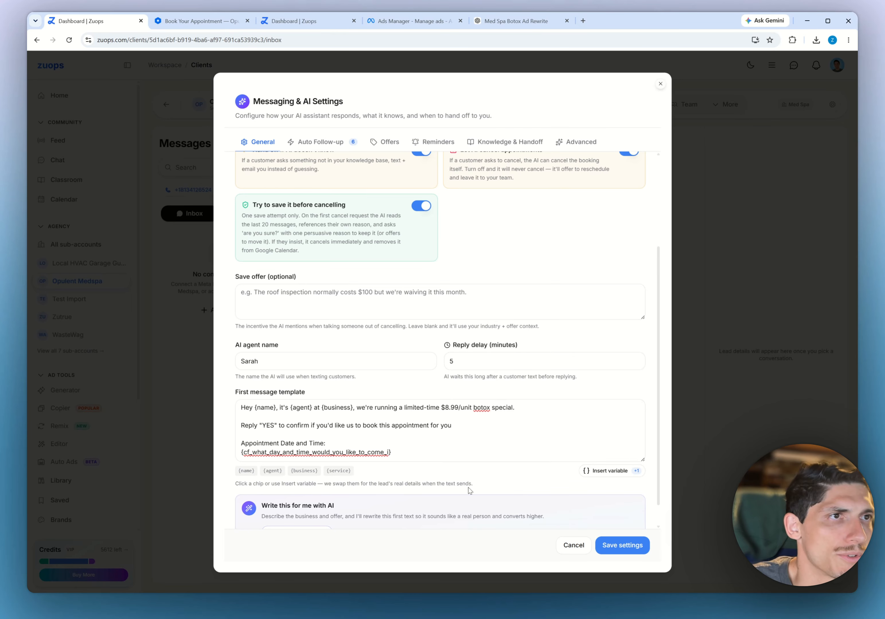
{"action": "left_click", "coordinate": [608, 546]}
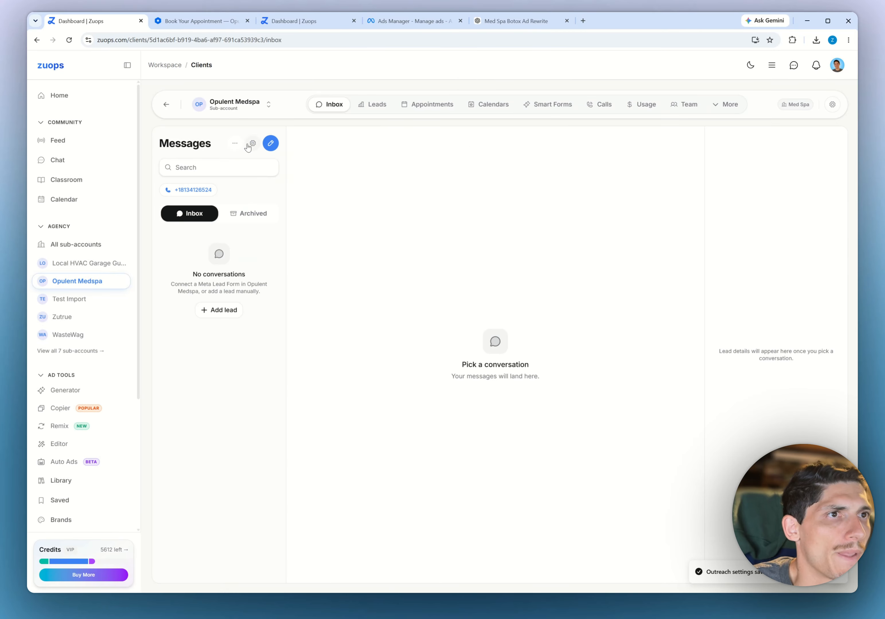
In the auto follow-up settings, describe the business for the AI sequence as "Were a med spa company running a limited time $8.99/unit botox special"
{"action": "left_click", "coordinate": [251, 145]}
{"action": "left_click", "coordinate": [313, 142]}
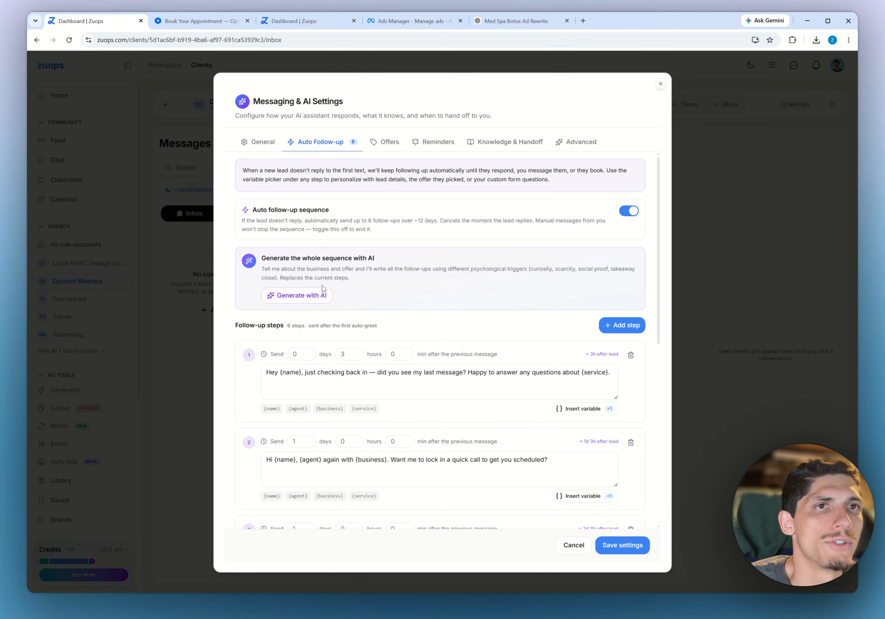
{"action": "scroll", "coordinate": [325, 294], "scroll_direction": "down", "scroll_amount": 1}
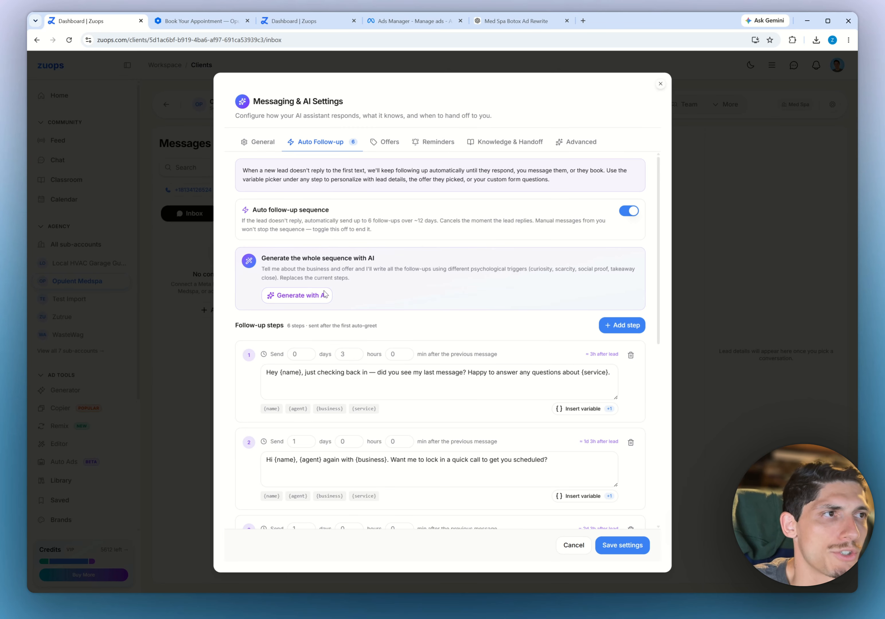
{"action": "left_click", "coordinate": [312, 295]}
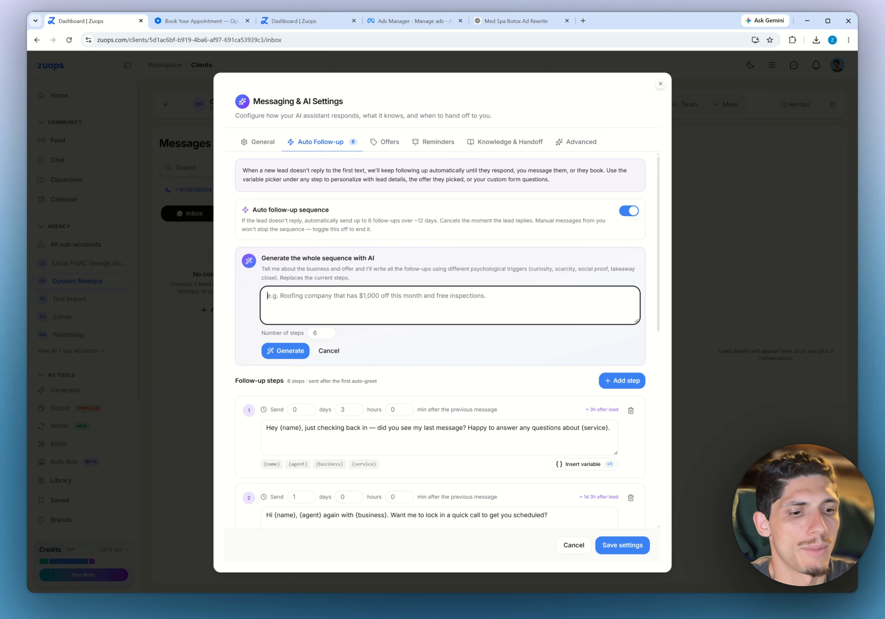
{"action": "type", "text": "Were "}
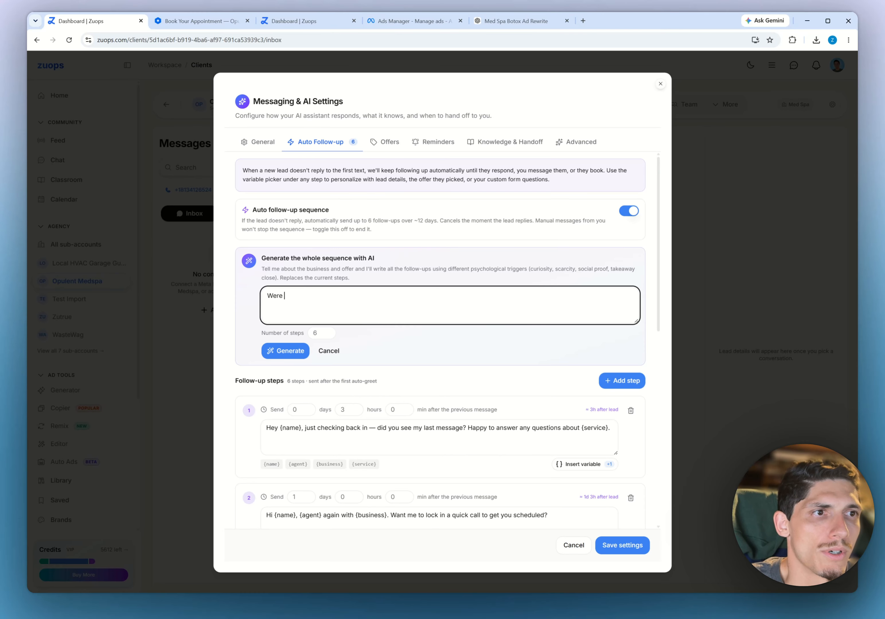
{"action": "type", "text": "a med"}
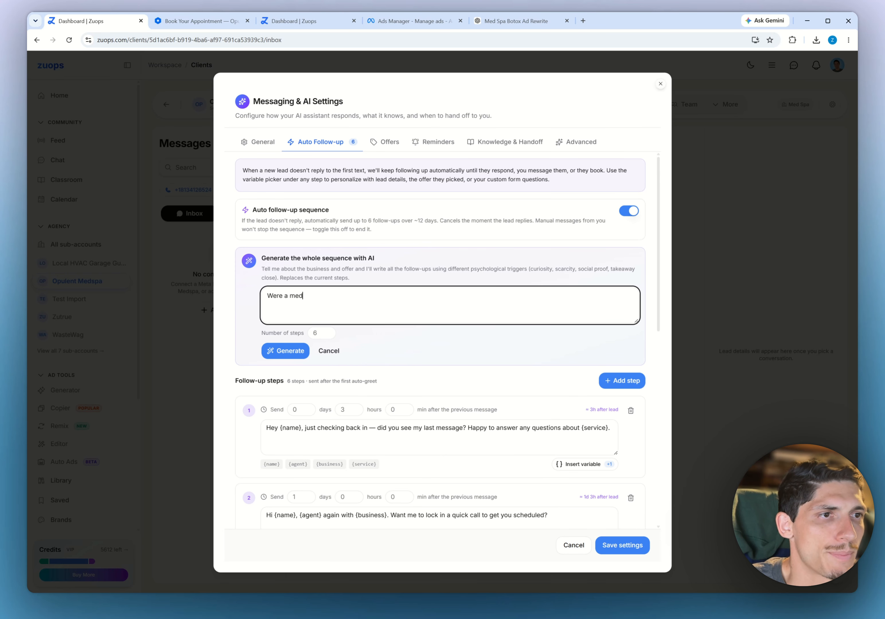
{"action": "type", "text": " spa compnay"}
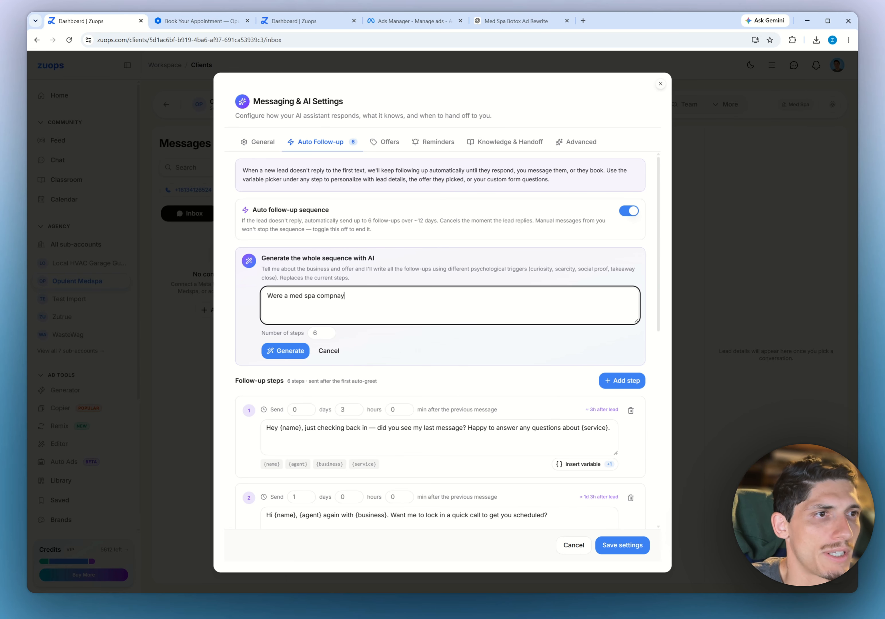
{"action": "type", "text": " running a limited time $9"}
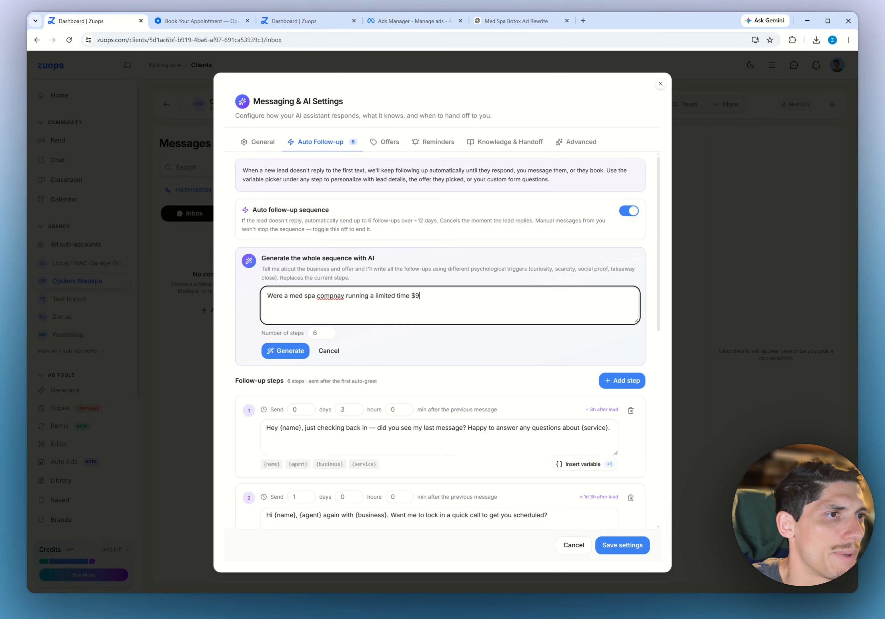
{"action": "key", "text": "BackSpace"}
{"action": "type", "text": "8."}
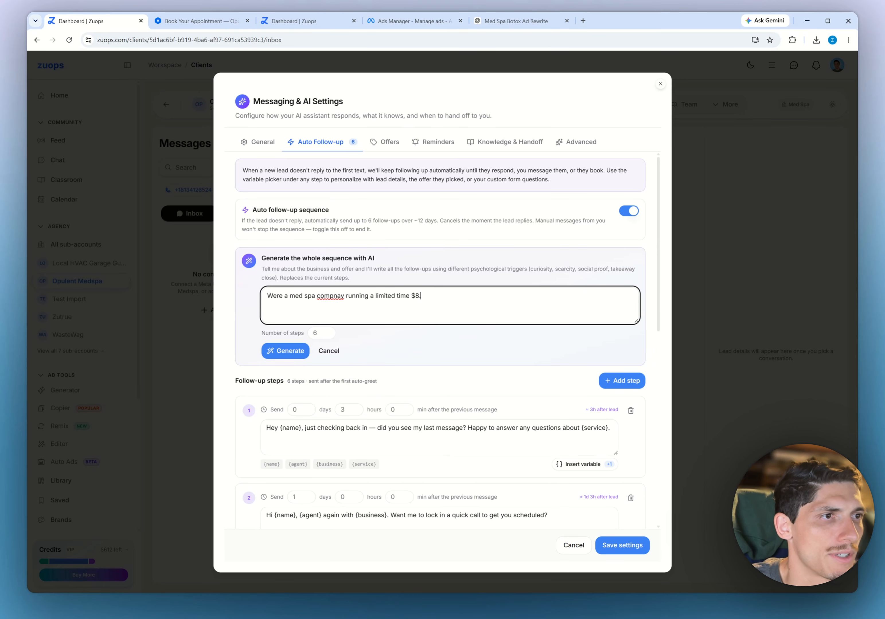
{"action": "type", "text": "99/unit"}
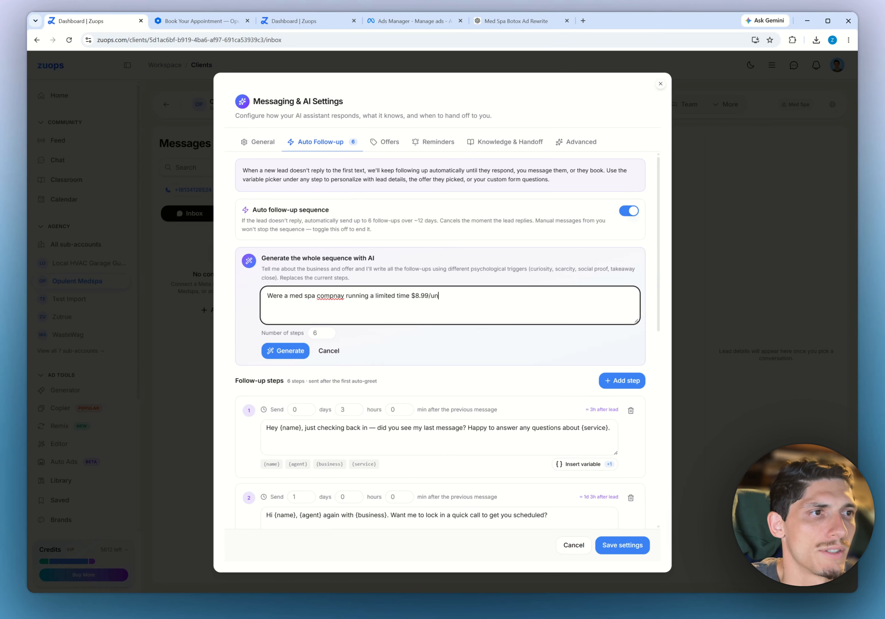
{"action": "key", "text": "BackSpace"}
{"action": "key", "text": "BackSpace"}
{"action": "key", "text": "BackSpace"}
{"action": "key", "text": "BackSpace"}
{"action": "type", "text": "unit t"}
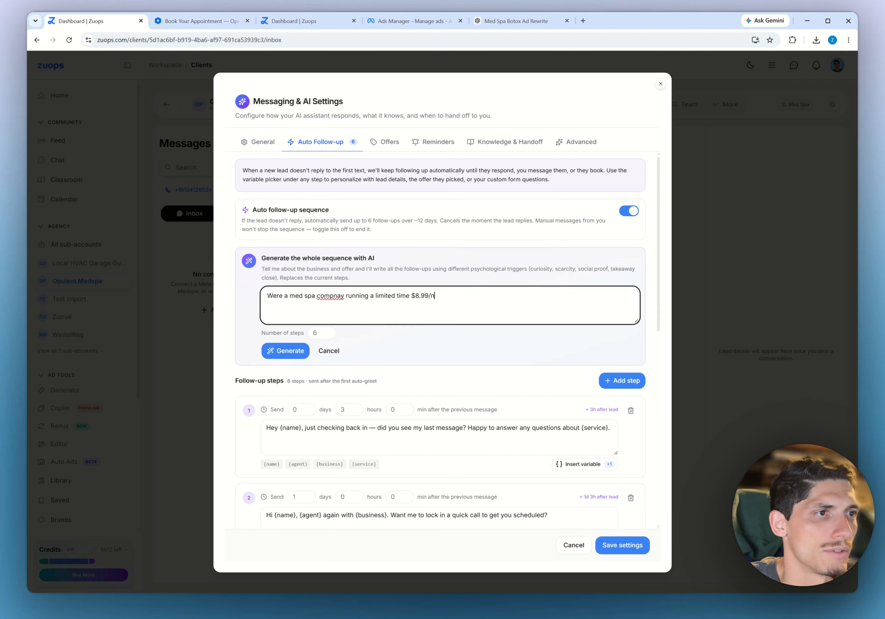
{"action": "key", "text": "BackSpace"}
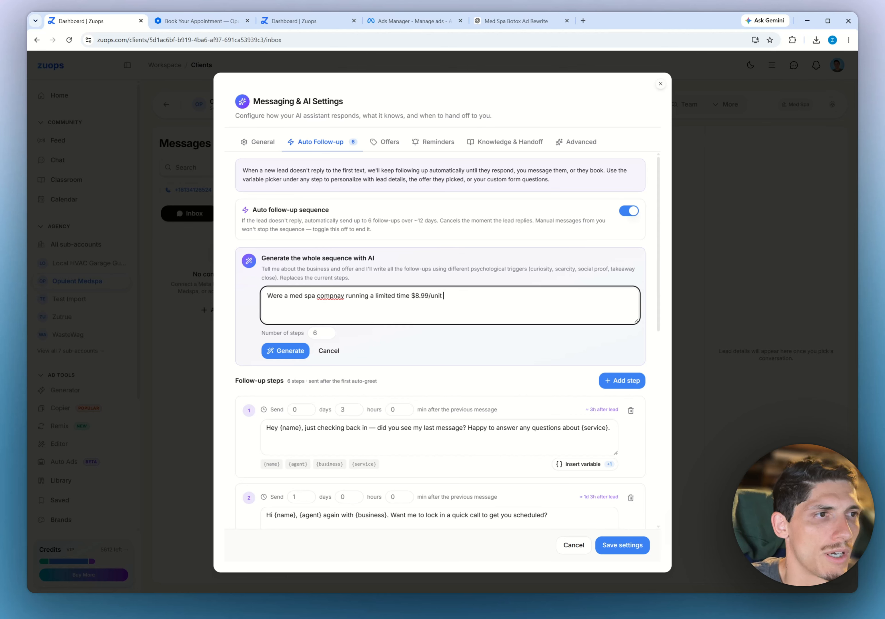
{"action": "type", "text": "botox special"}
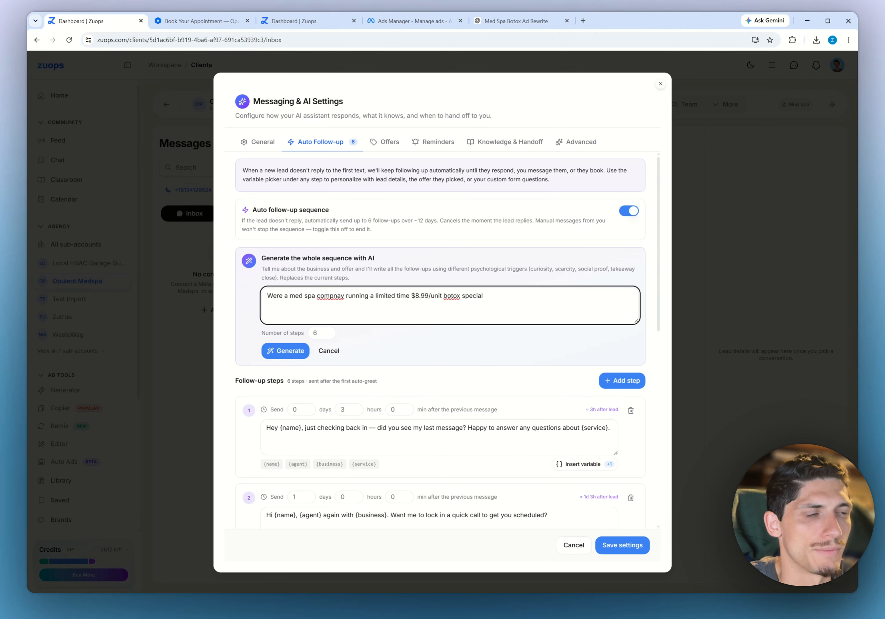
Generate the whole follow-up sequence from the description with 6 steps
{"action": "left_click", "coordinate": [322, 334]}
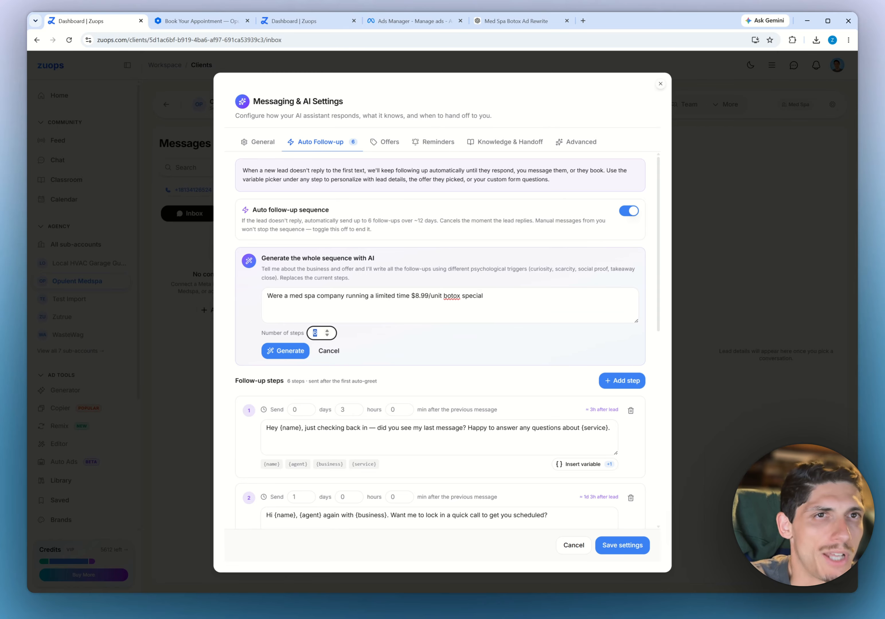
{"action": "scroll", "coordinate": [352, 354], "scroll_direction": "down", "scroll_amount": 1}
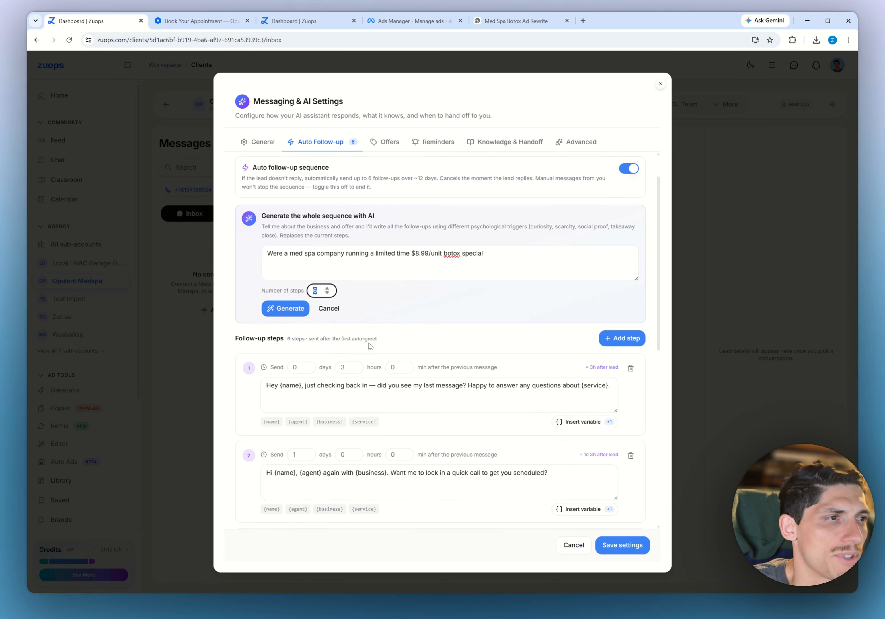
{"action": "left_click", "coordinate": [284, 311]}
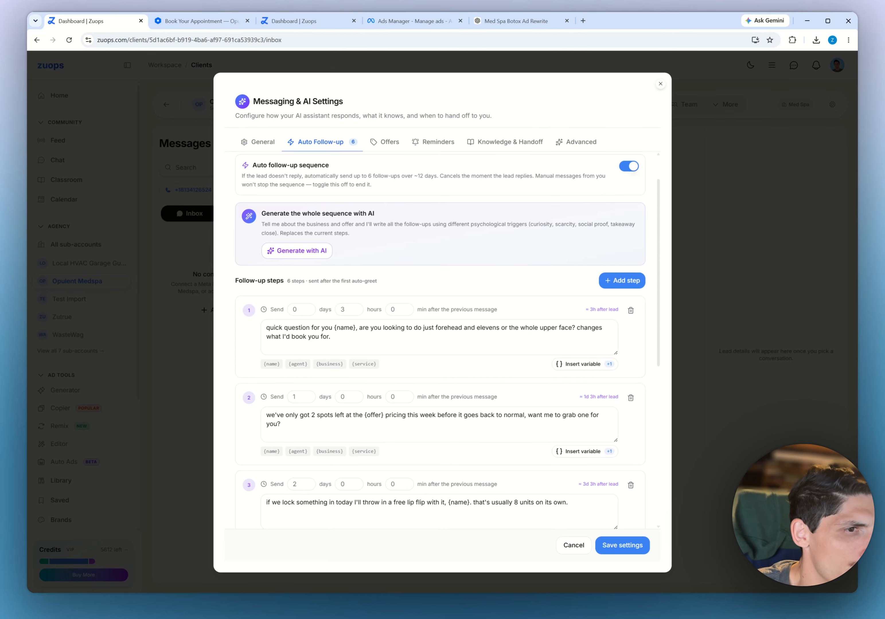
Read through the generated follow-up messages and their send delays, from the first step to the sixth
{"action": "scroll", "coordinate": [334, 311], "scroll_direction": "down", "scroll_amount": 1}
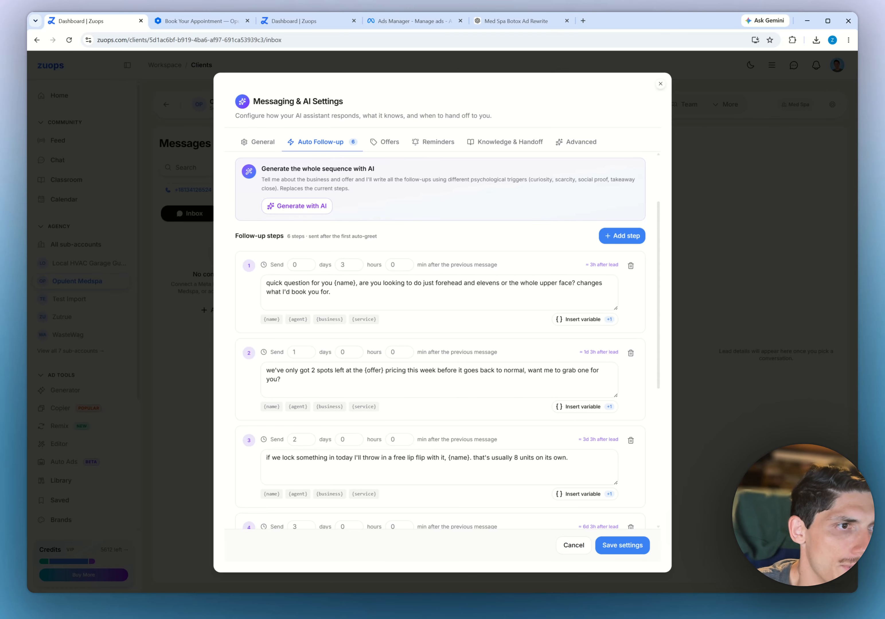
{"action": "scroll", "coordinate": [414, 328], "scroll_direction": "up", "scroll_amount": 3}
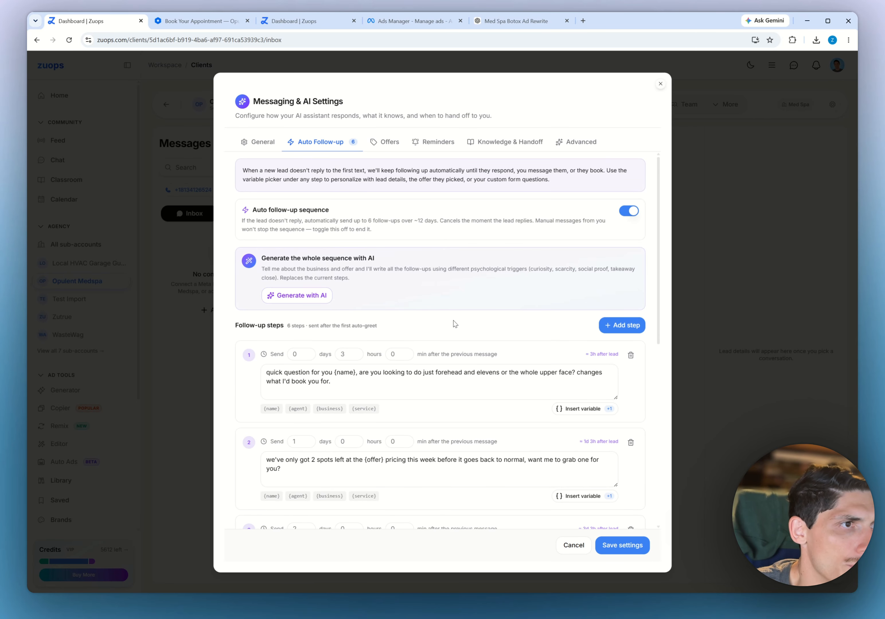
{"action": "scroll", "coordinate": [404, 375], "scroll_direction": "down", "scroll_amount": 3}
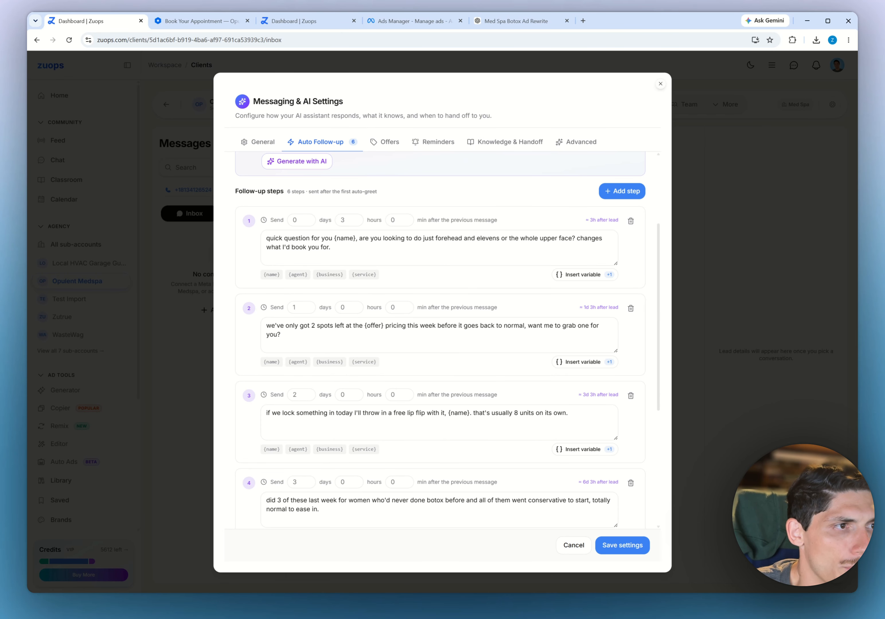
{"action": "scroll", "coordinate": [440, 340], "scroll_direction": "down", "scroll_amount": 2}
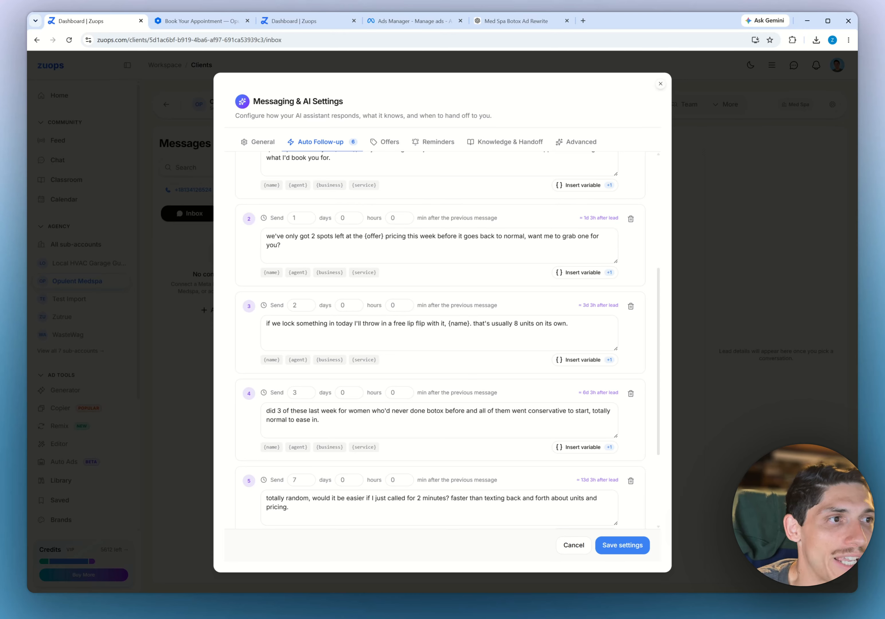
{"action": "left_click_drag", "start_coordinate": [568, 323], "coordinate": [266, 324]}
{"action": "left_click", "coordinate": [336, 323]}
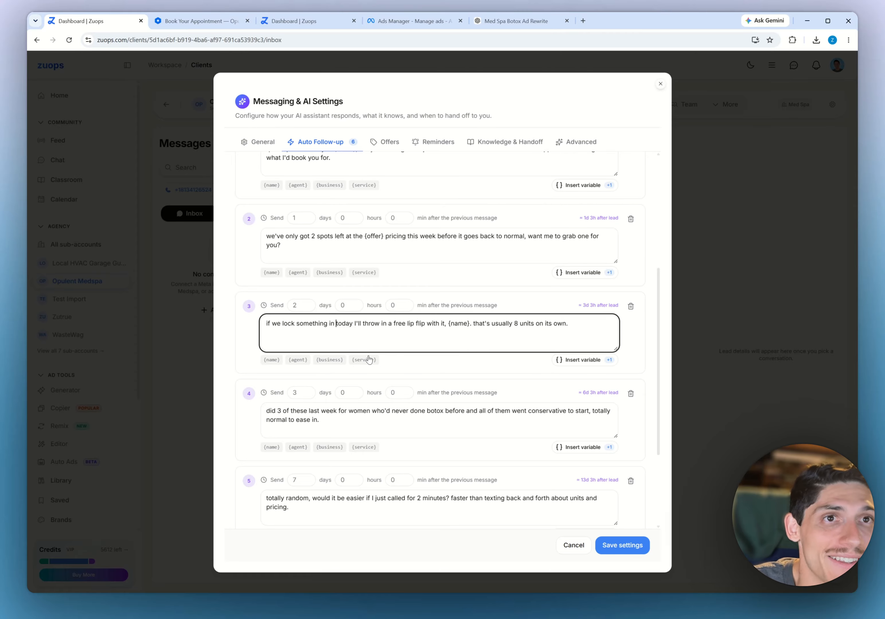
{"action": "scroll", "coordinate": [369, 359], "scroll_direction": "down", "scroll_amount": 2}
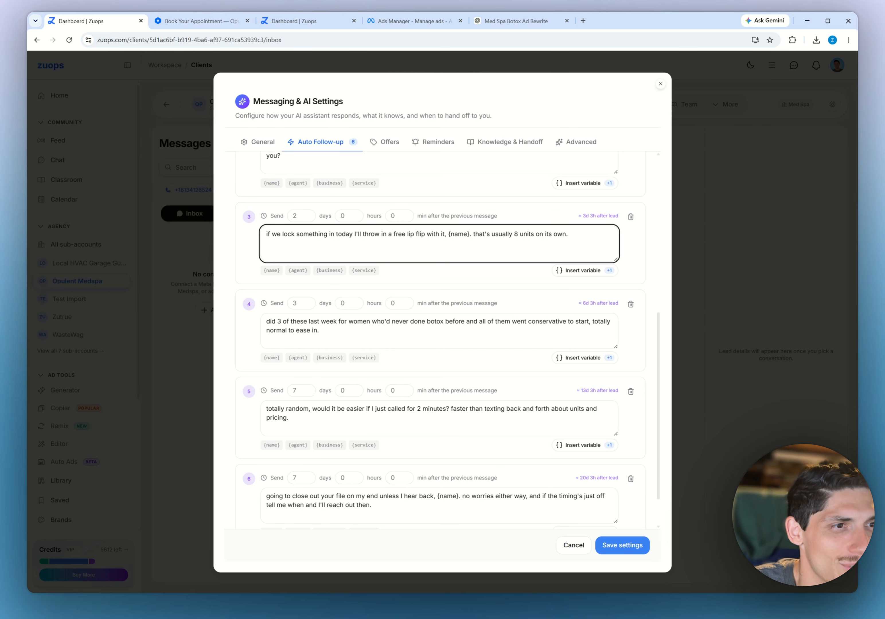
{"action": "scroll", "coordinate": [440, 341], "scroll_direction": "down", "scroll_amount": 2}
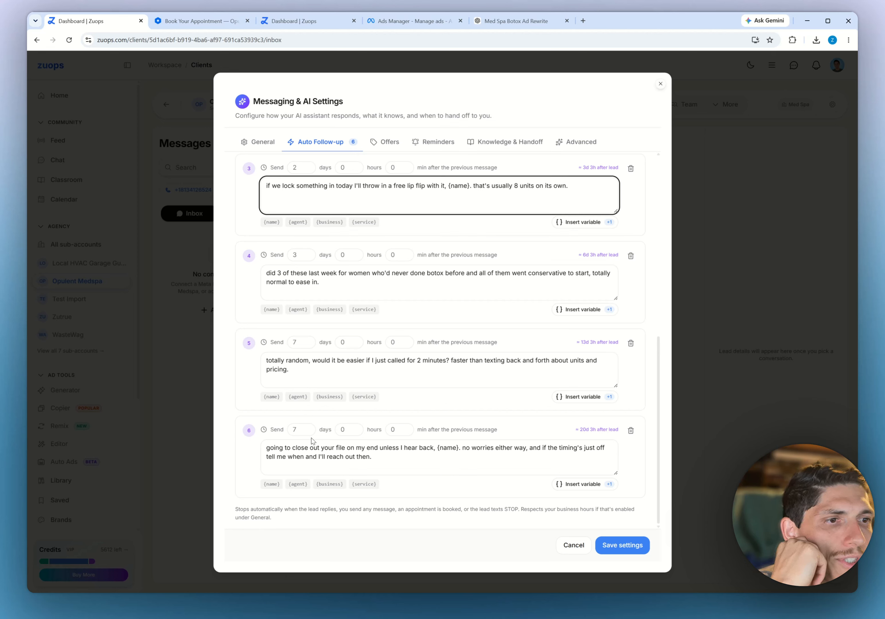
Try an 8-day delay on the sixth follow-up and set it back to 7 days
{"action": "double_click", "coordinate": [302, 431]}
{"action": "type", "text": "8"}
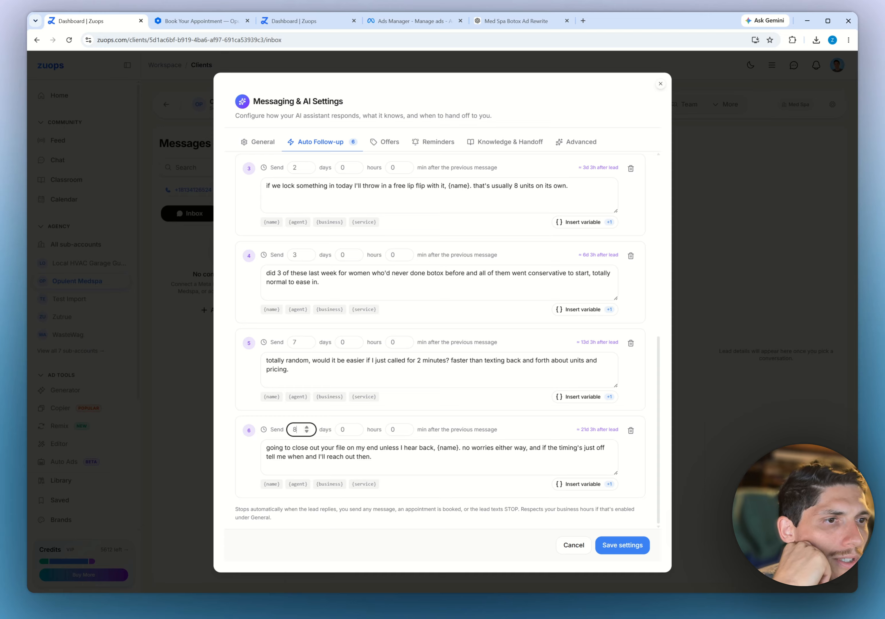
{"action": "double_click", "coordinate": [296, 342]}
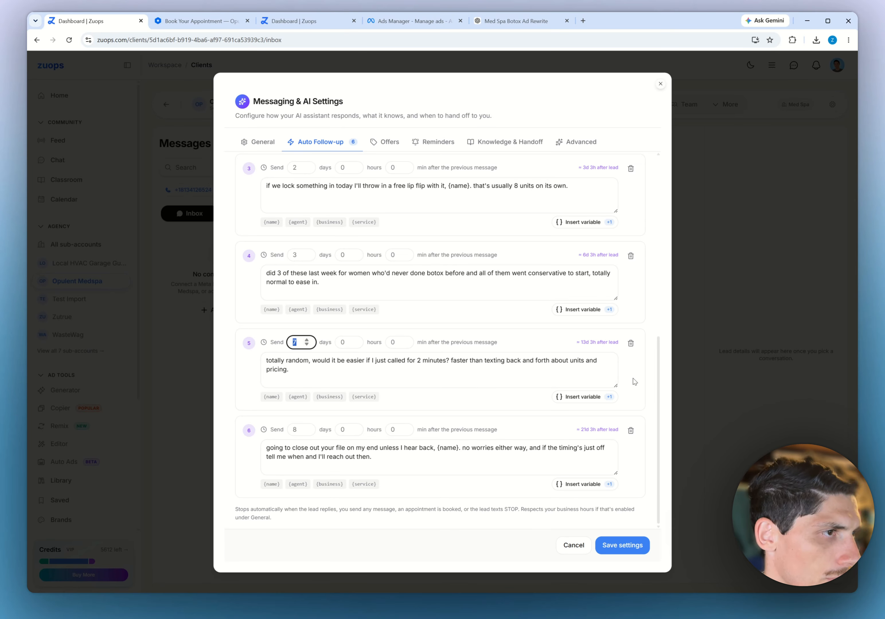
{"action": "left_click_drag", "start_coordinate": [581, 430], "coordinate": [593, 430]}
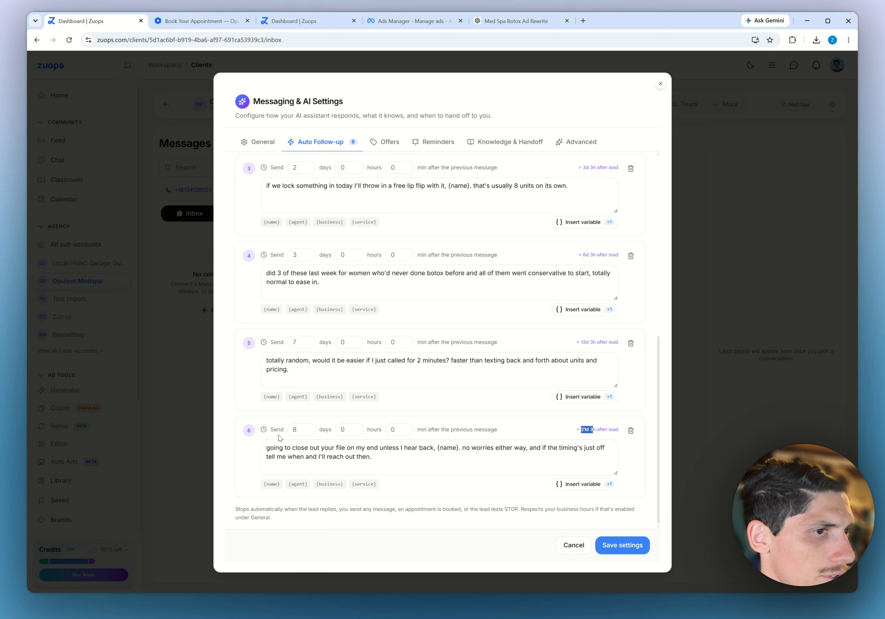
{"action": "double_click", "coordinate": [295, 429]}
{"action": "type", "text": "7"}
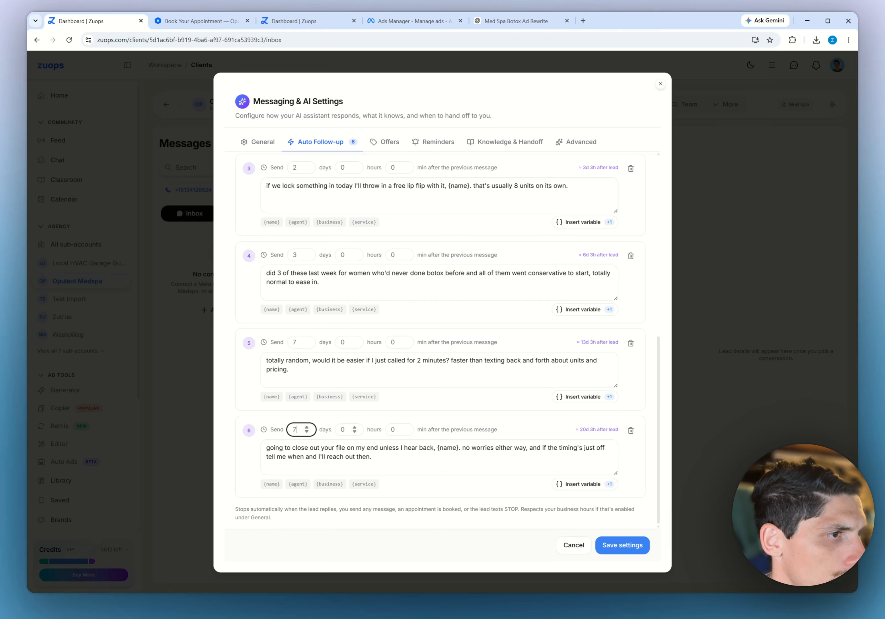
Set the sixth follow-up to send 1 day after the previous message, and save the settings
{"action": "key", "text": "BackSpace"}
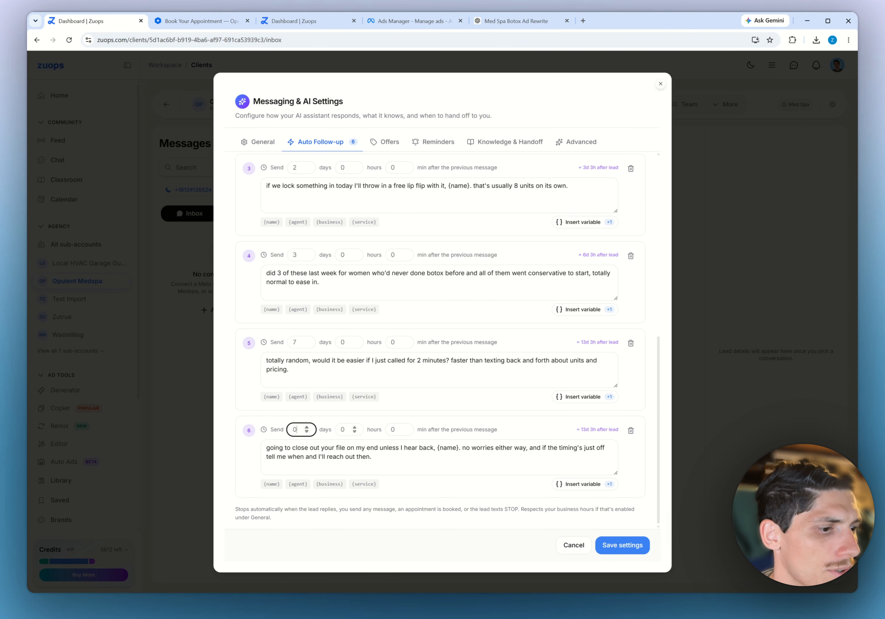
{"action": "type", "text": "1"}
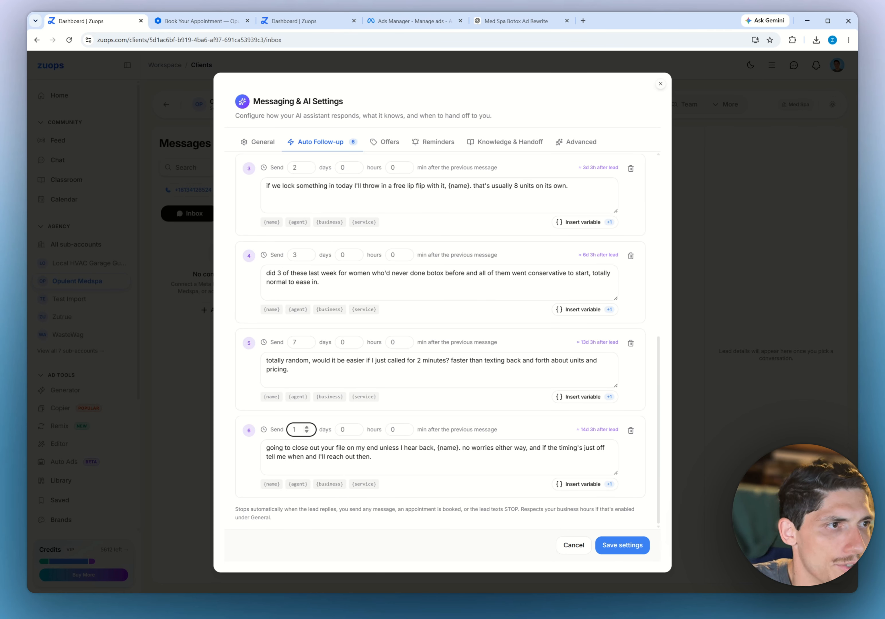
{"action": "left_click_drag", "start_coordinate": [295, 372], "coordinate": [247, 354]}
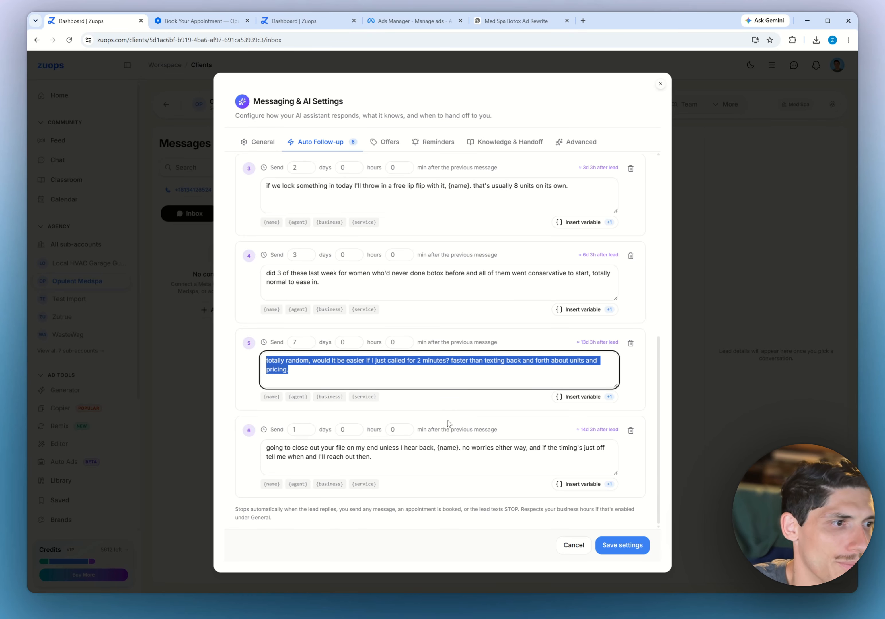
{"action": "scroll", "coordinate": [532, 426], "scroll_direction": "up", "scroll_amount": 10}
{"action": "scroll", "coordinate": [532, 425], "scroll_direction": "down", "scroll_amount": 9}
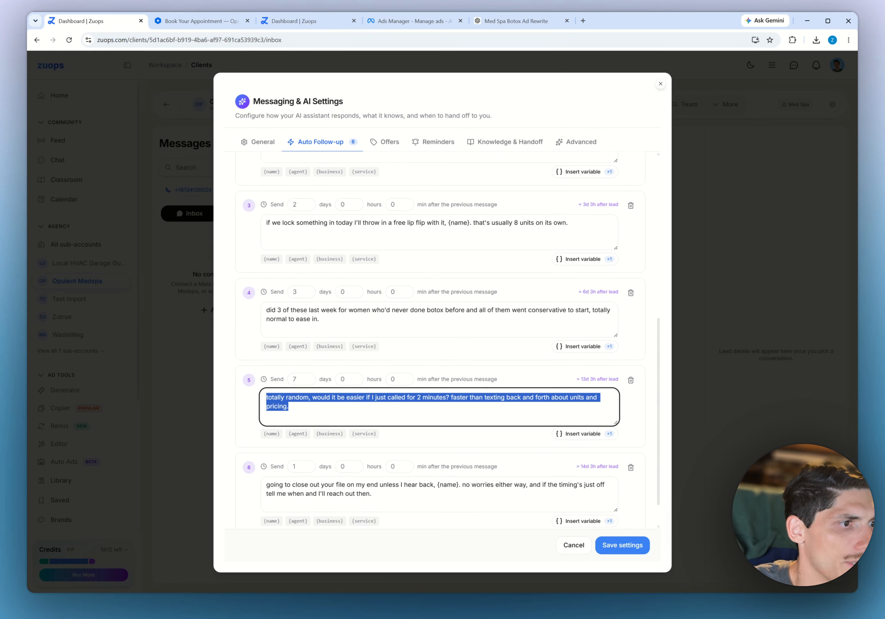
{"action": "left_click", "coordinate": [623, 545]}
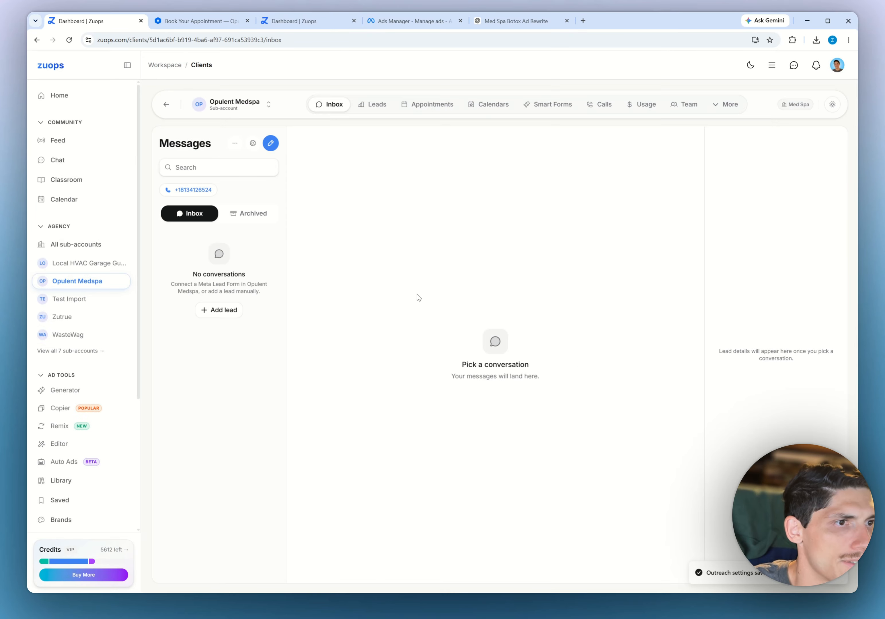
Start a new offer playbook in the messaging settings and look through the lead sources that can be linked to it
{"action": "left_click", "coordinate": [253, 144]}
{"action": "left_click", "coordinate": [386, 144]}
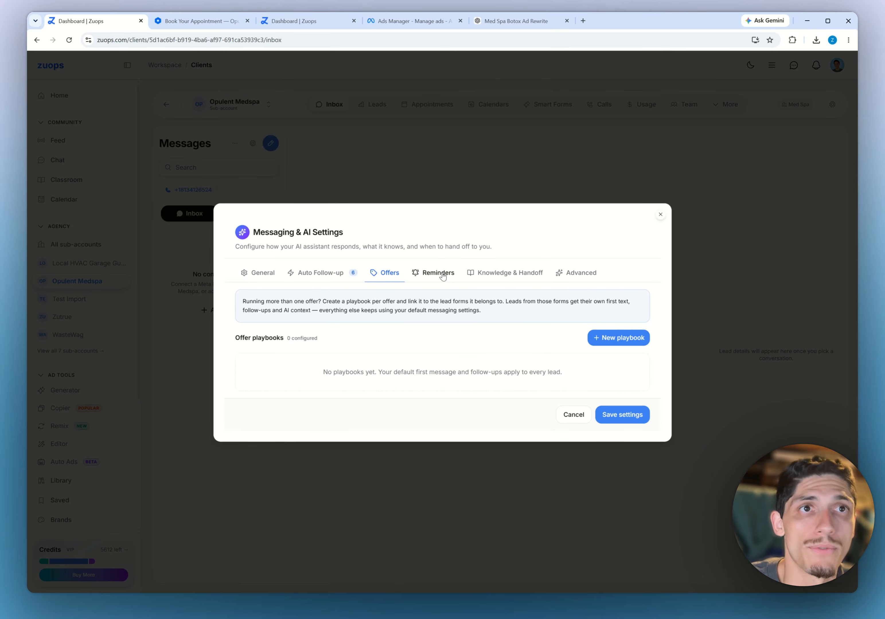
{"action": "left_click", "coordinate": [627, 343]}
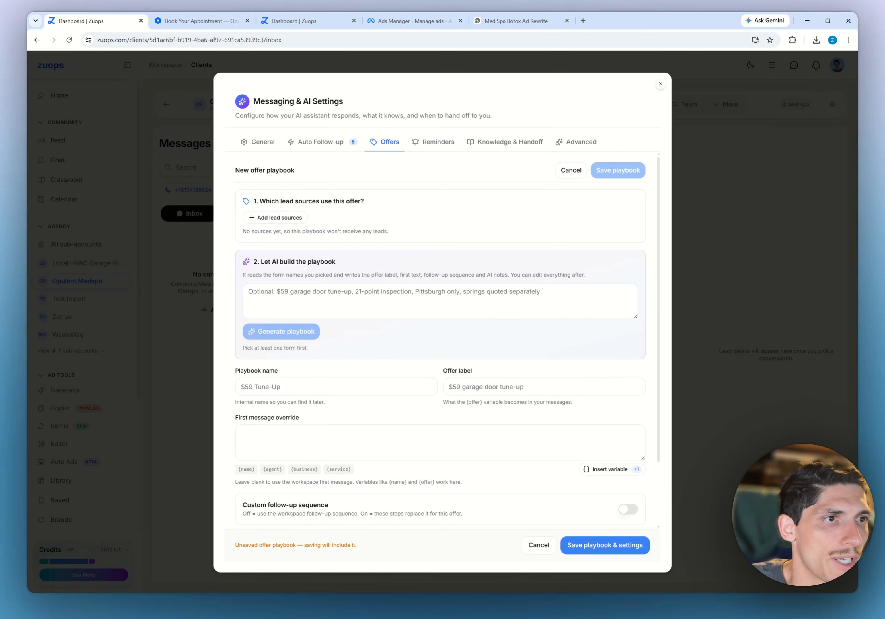
{"action": "left_click", "coordinate": [281, 219]}
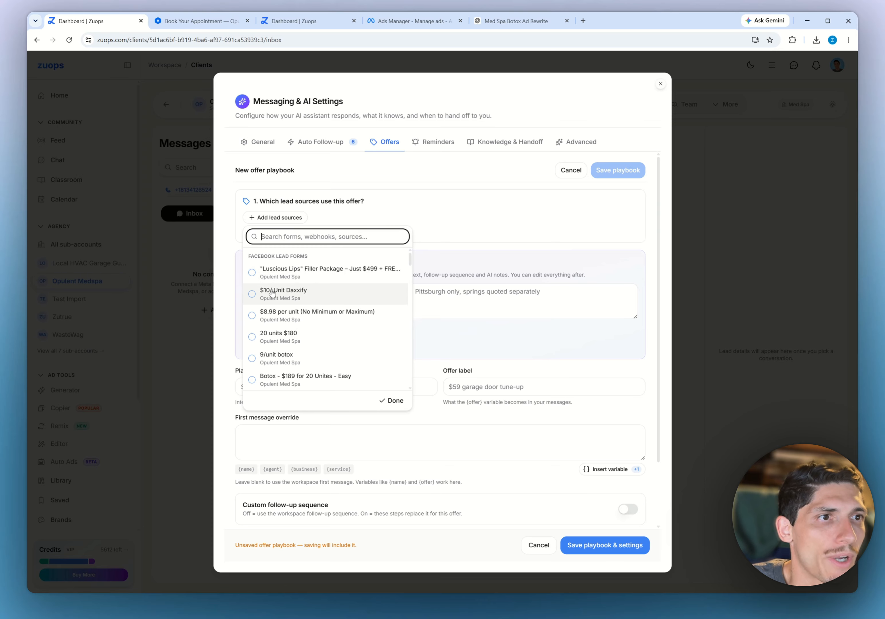
{"action": "scroll", "coordinate": [278, 333], "scroll_direction": "down", "scroll_amount": 3}
{"action": "left_click", "coordinate": [466, 370]}
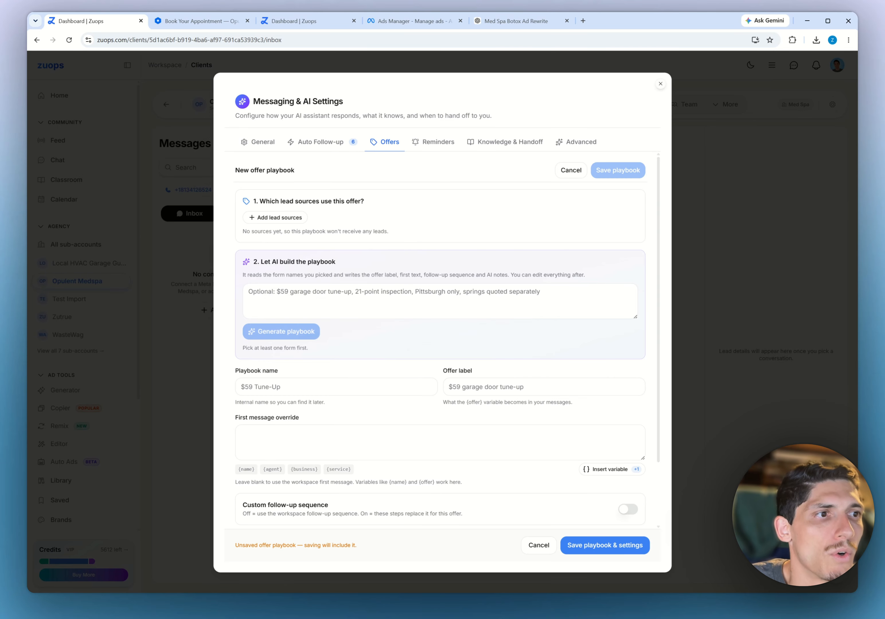
Examine the new offer playbook's fields, including the first message override, and the lead forms and other lead sources it can use
{"action": "scroll", "coordinate": [381, 390], "scroll_direction": "down", "scroll_amount": 2}
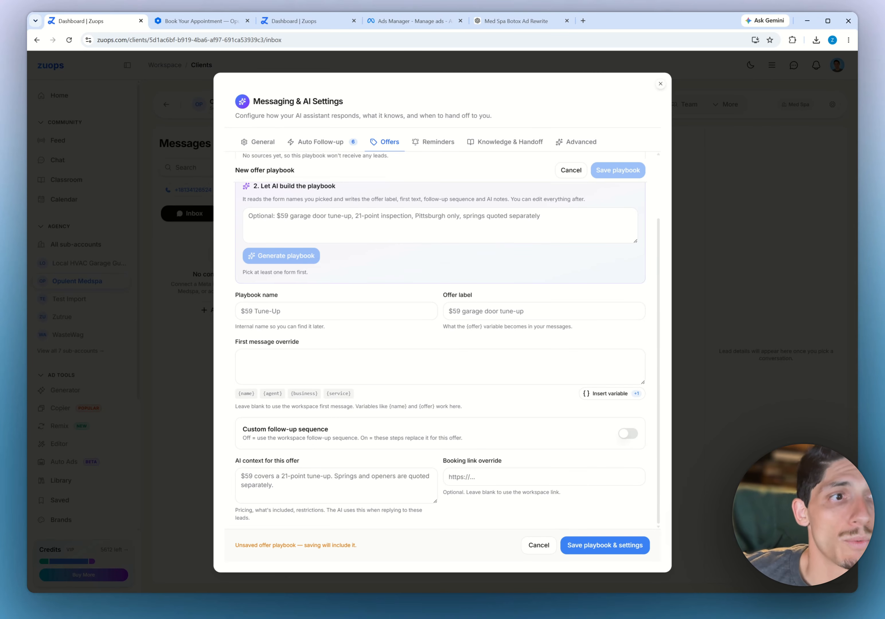
{"action": "left_click_drag", "start_coordinate": [305, 347], "coordinate": [236, 346]}
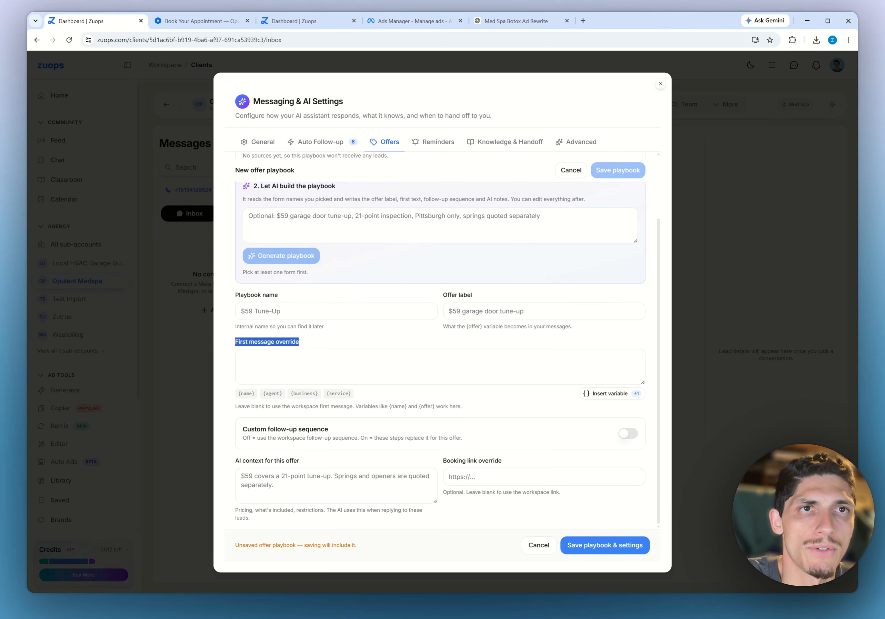
{"action": "scroll", "coordinate": [335, 321], "scroll_direction": "up", "scroll_amount": 2}
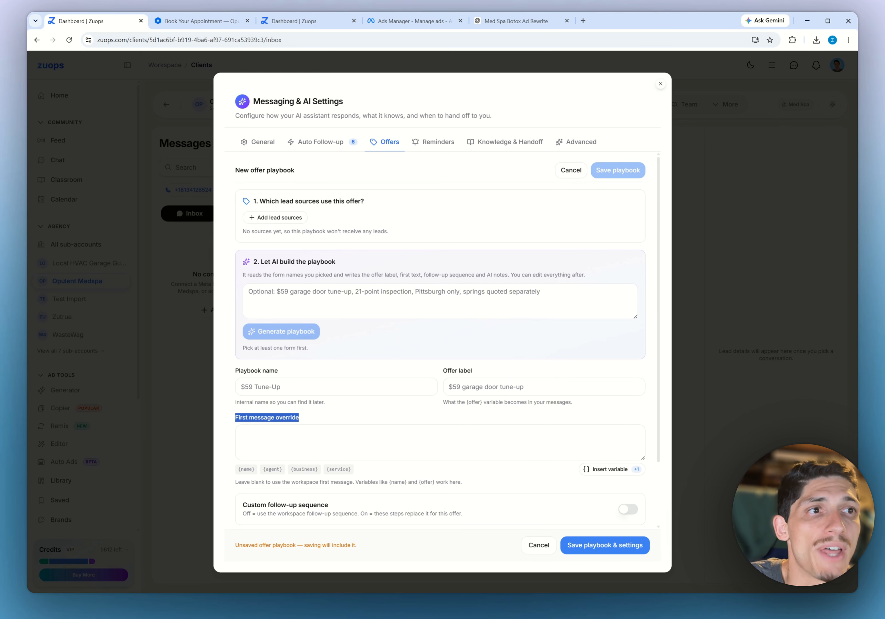
{"action": "left_click", "coordinate": [294, 222]}
{"action": "left_click", "coordinate": [293, 218]}
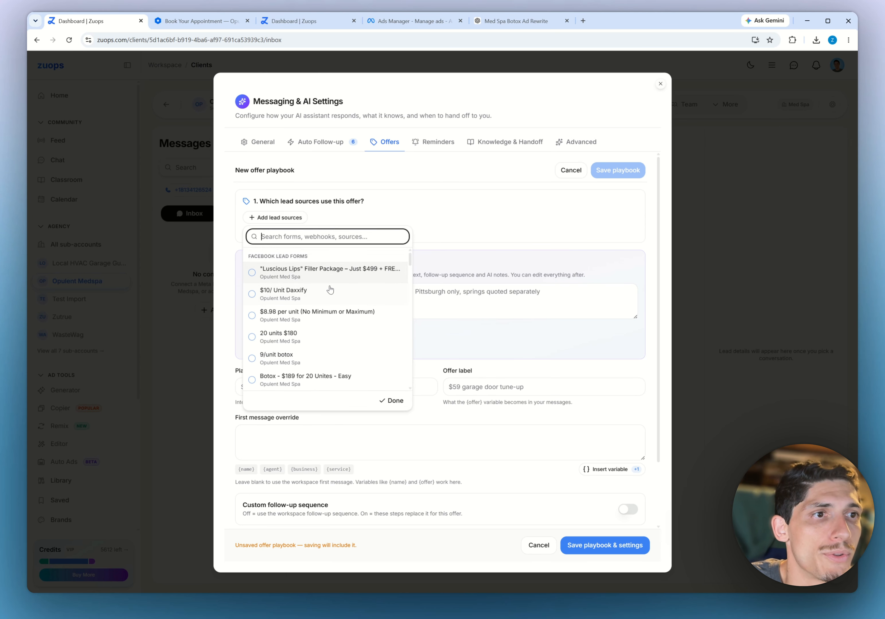
{"action": "scroll", "coordinate": [328, 295], "scroll_direction": "down", "scroll_amount": 5}
{"action": "scroll", "coordinate": [328, 326], "scroll_direction": "down", "scroll_amount": 15}
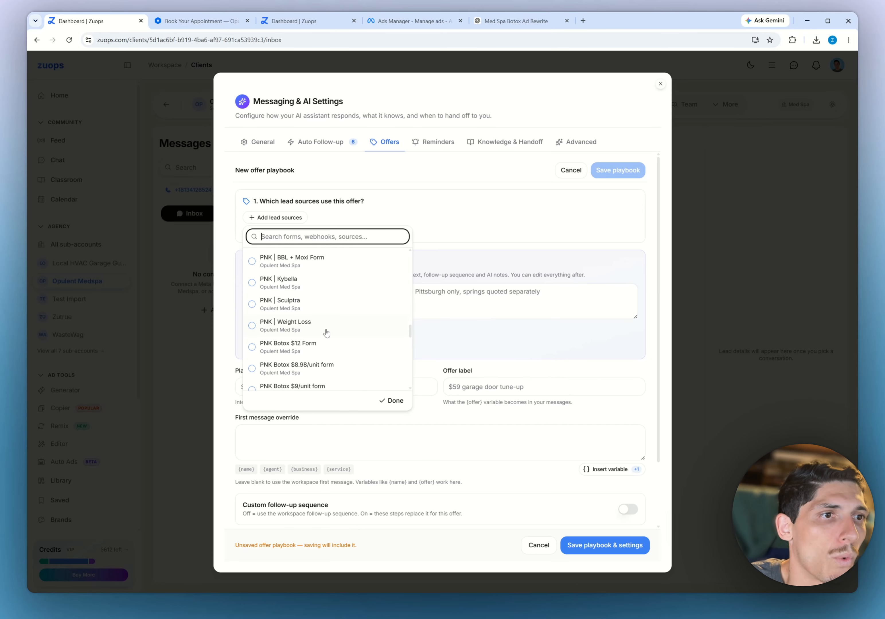
{"action": "scroll", "coordinate": [330, 342], "scroll_direction": "down", "scroll_amount": 3}
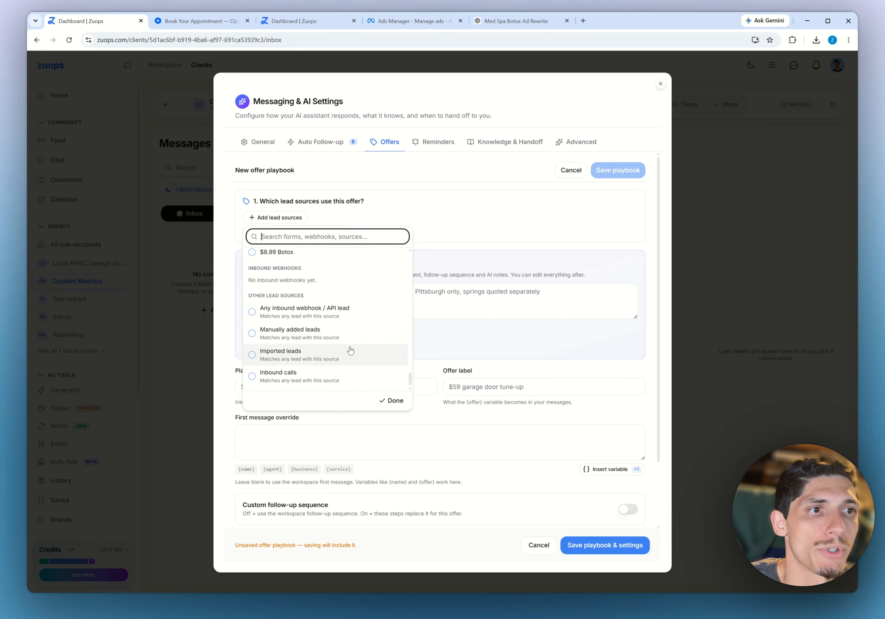
{"action": "scroll", "coordinate": [347, 351], "scroll_direction": "up", "scroll_amount": 8}
{"action": "scroll", "coordinate": [346, 349], "scroll_direction": "up", "scroll_amount": 15}
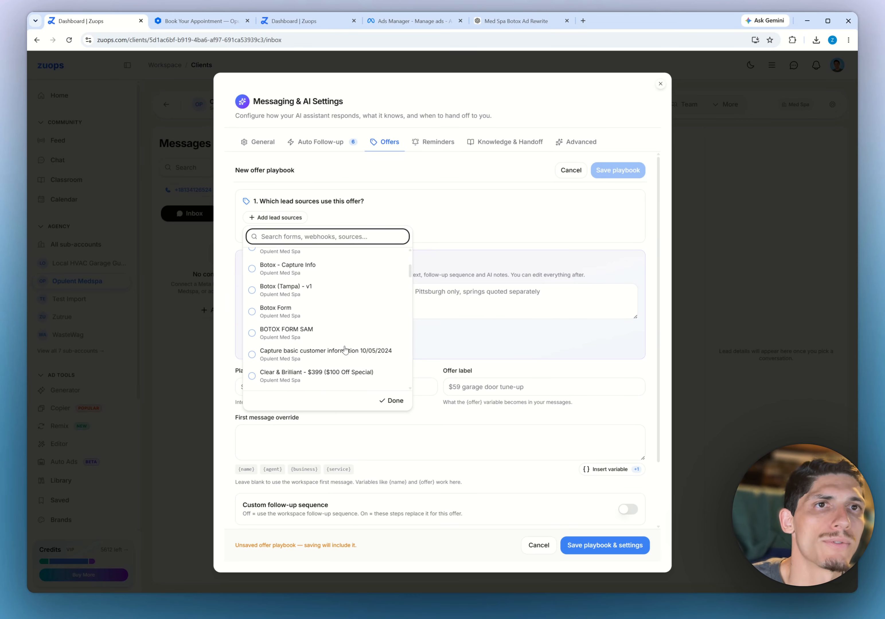
{"action": "left_click", "coordinate": [393, 200]}
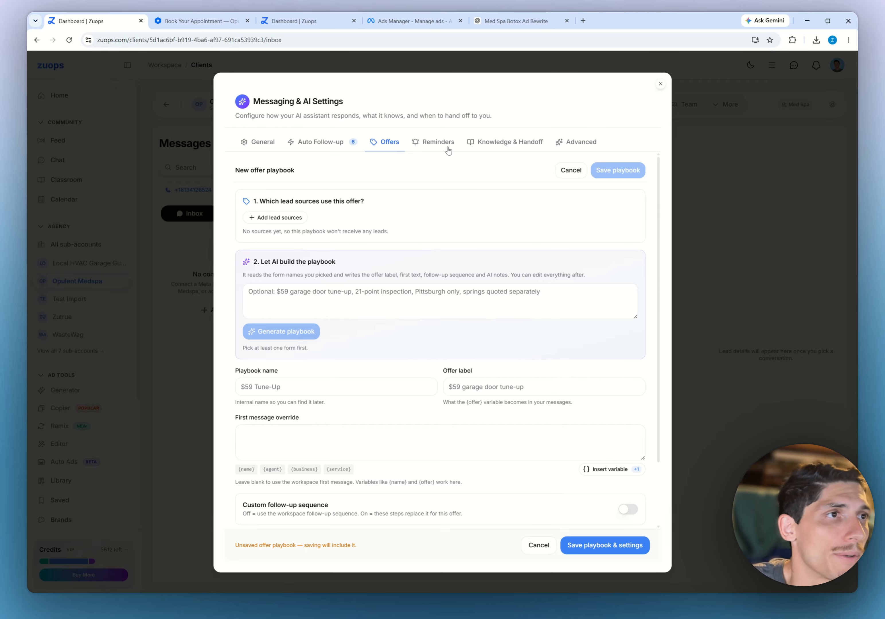
In the reminder settings, enter the AI prompt "remind the client about their appointments and their offer of $8.99/unit botox"
{"action": "left_click", "coordinate": [414, 141]}
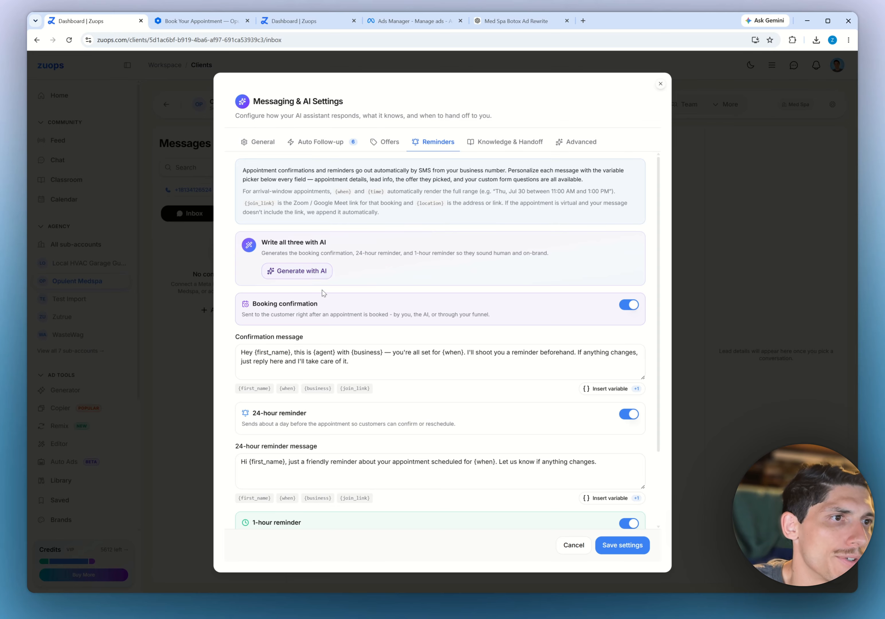
{"action": "scroll", "coordinate": [324, 293], "scroll_direction": "down", "scroll_amount": 2}
{"action": "scroll", "coordinate": [348, 304], "scroll_direction": "up", "scroll_amount": 2}
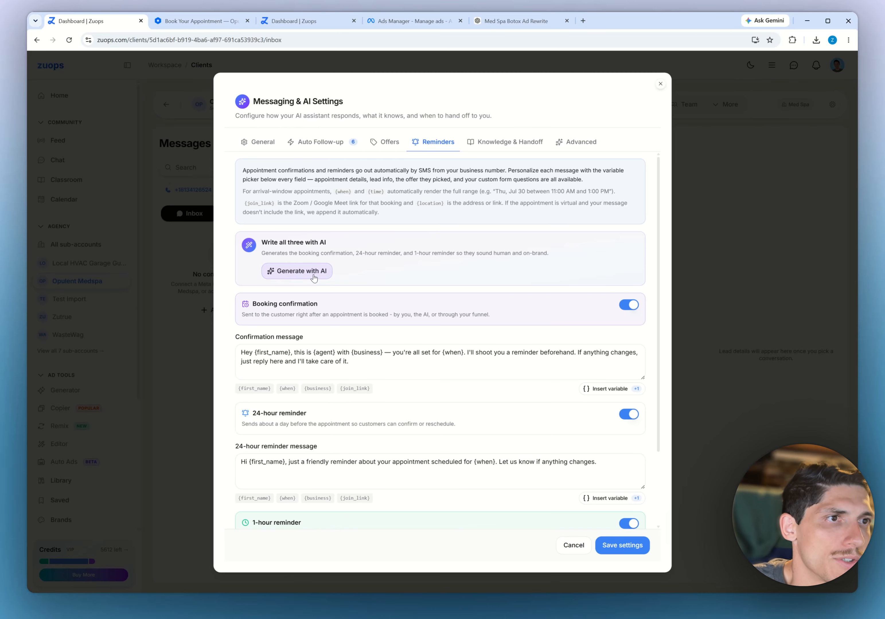
{"action": "left_click", "coordinate": [297, 273]}
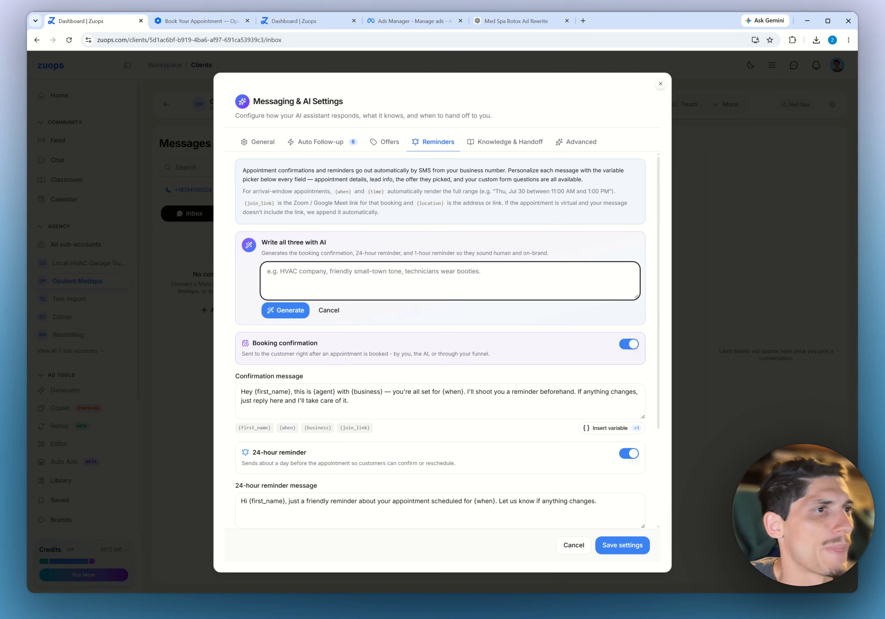
{"action": "type", "text": "remind the c"}
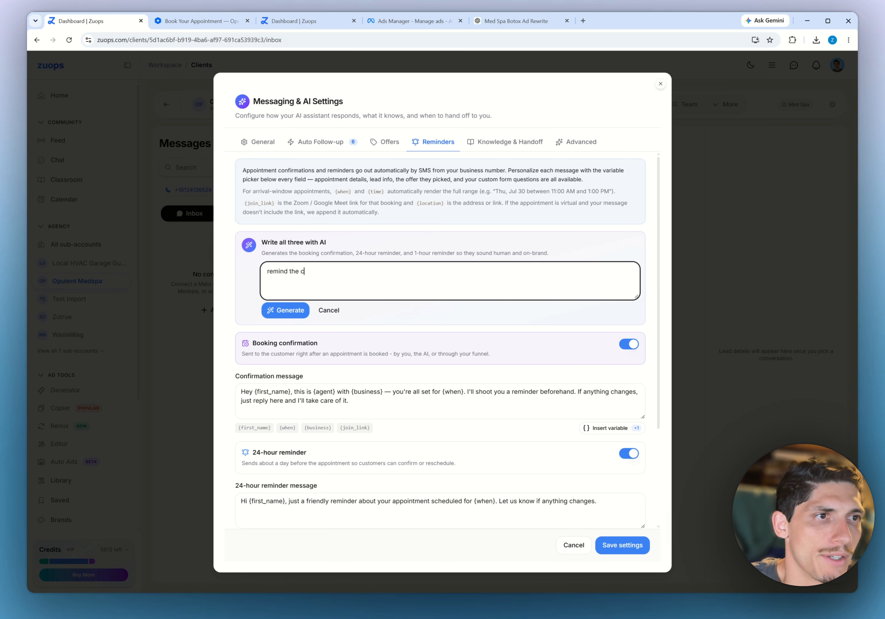
{"action": "type", "text": "lient about their a"}
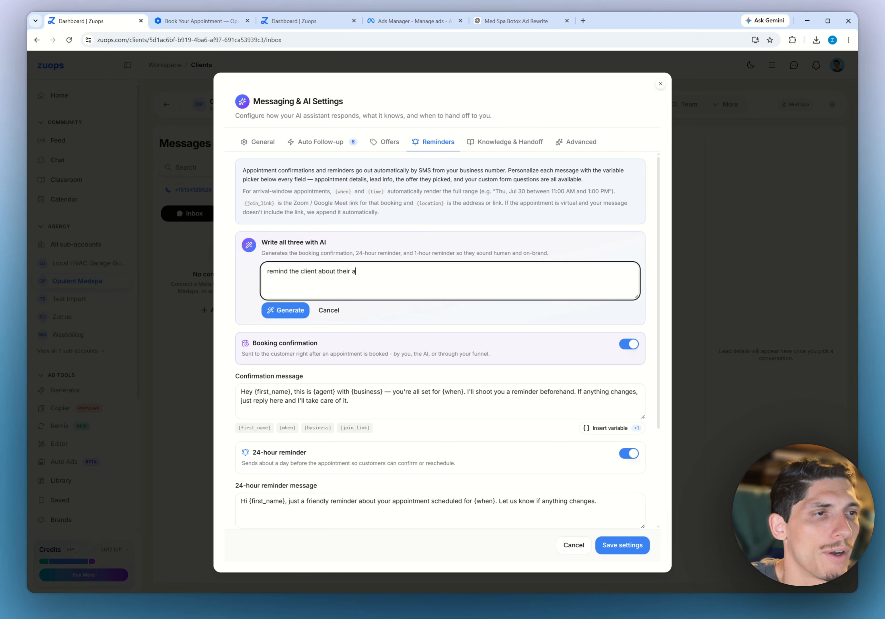
{"action": "type", "text": "pointments and th"}
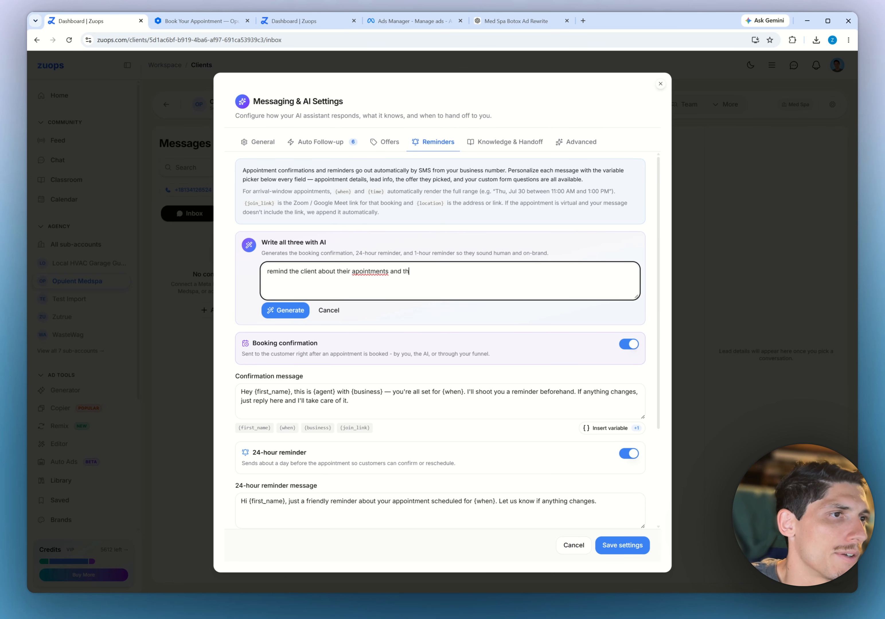
{"action": "type", "text": "eir offer of $"}
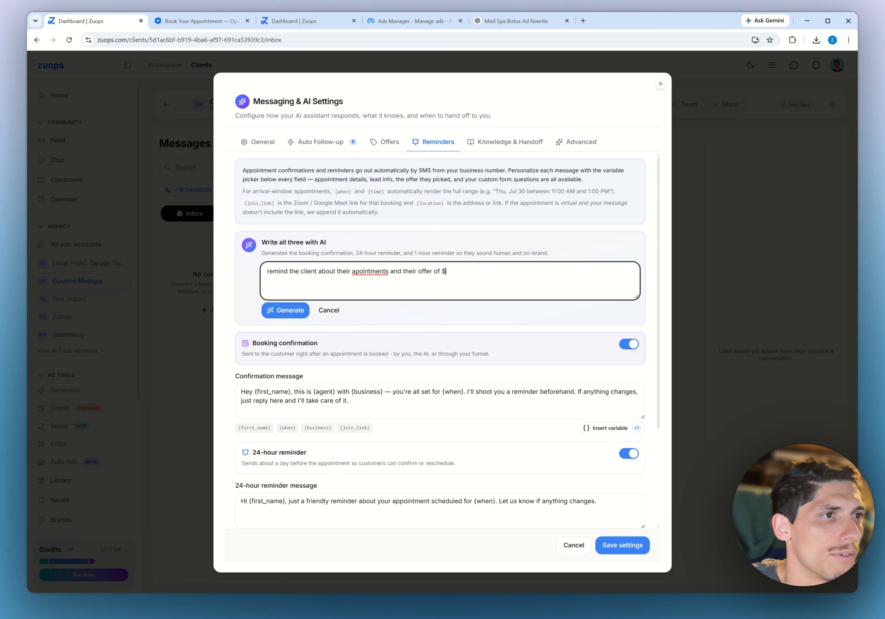
{"action": "type", "text": "8.99/u"}
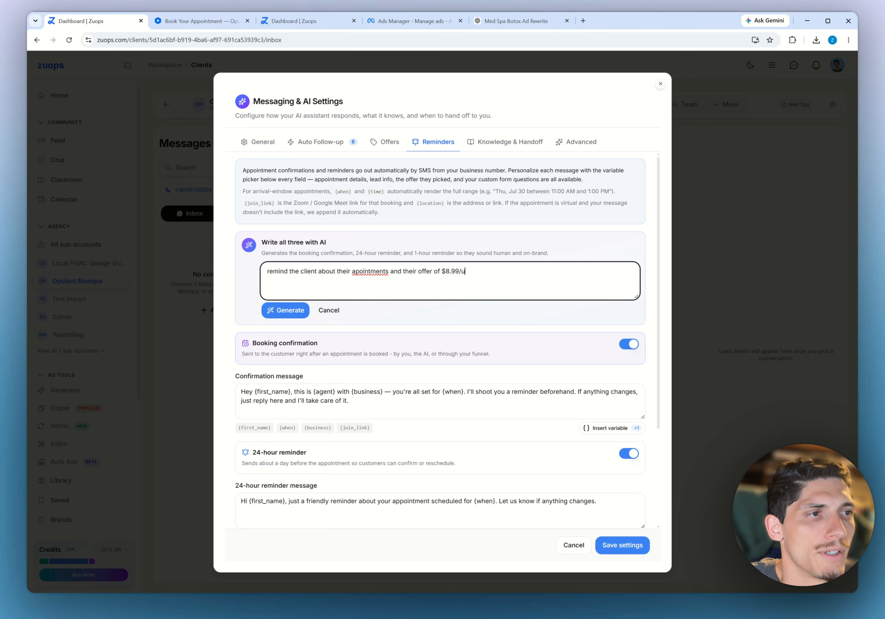
{"action": "type", "text": "nit botox"}
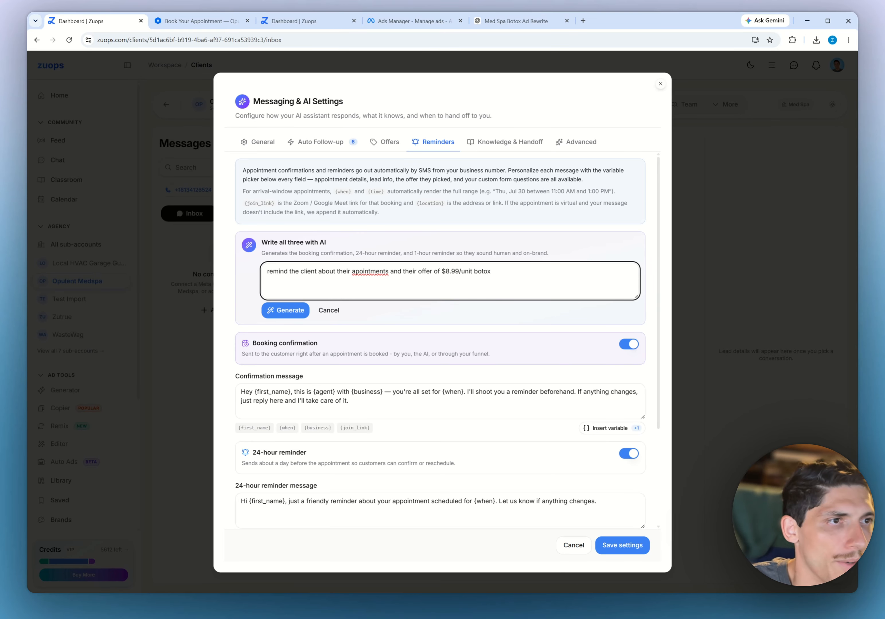
Correct the spelling of "appointments" in the prompt, and generate the booking confirmation and both reminder messages with AI
{"action": "right_click", "coordinate": [371, 272]}
{"action": "left_click", "coordinate": [388, 281]}
{"action": "left_click", "coordinate": [288, 313]}
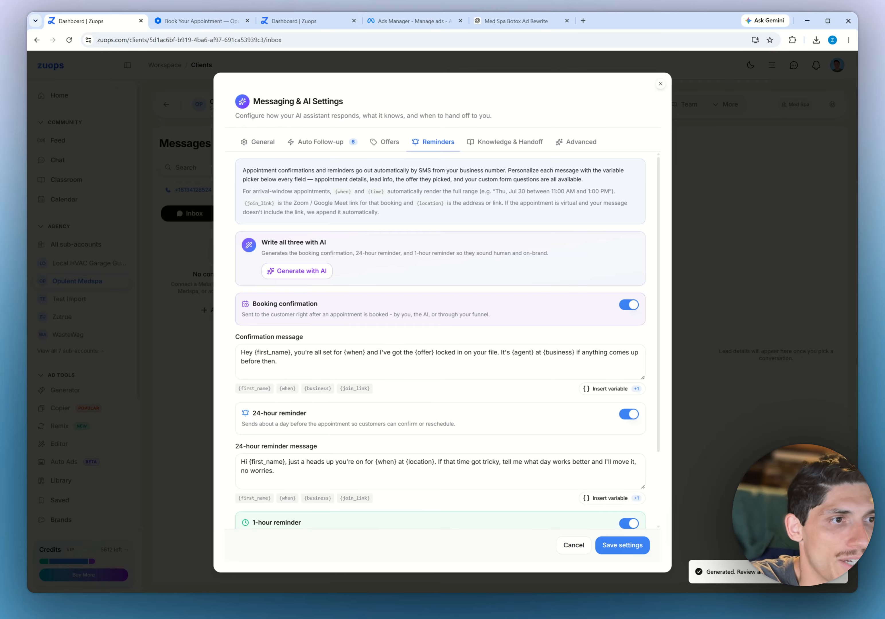
{"action": "left_click_drag", "start_coordinate": [343, 353], "coordinate": [365, 353]}
{"action": "left_click", "coordinate": [278, 362]}
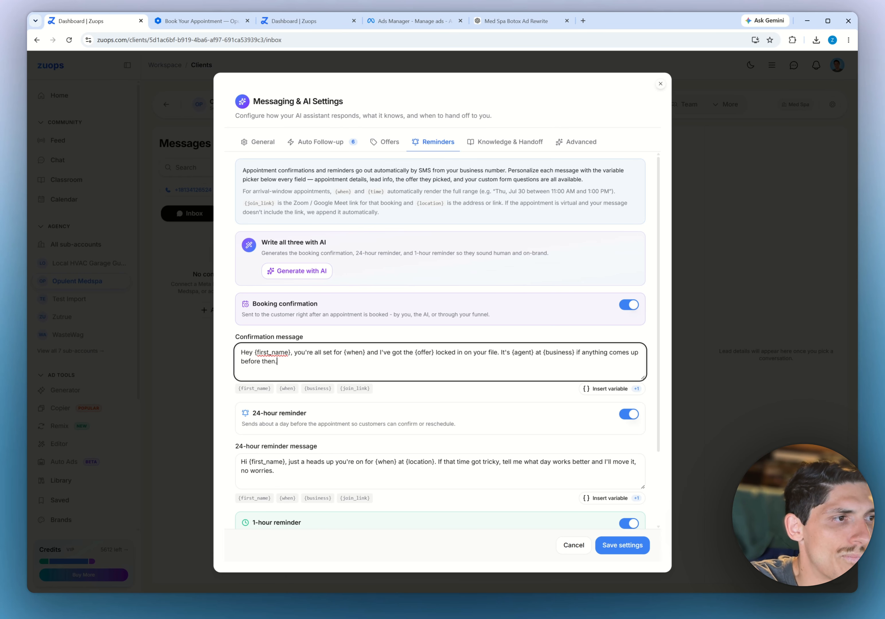
Remove "at {location}" from the 24-hour reminder message so its first sentence ends after {when}
{"action": "scroll", "coordinate": [379, 316], "scroll_direction": "down", "scroll_amount": 3}
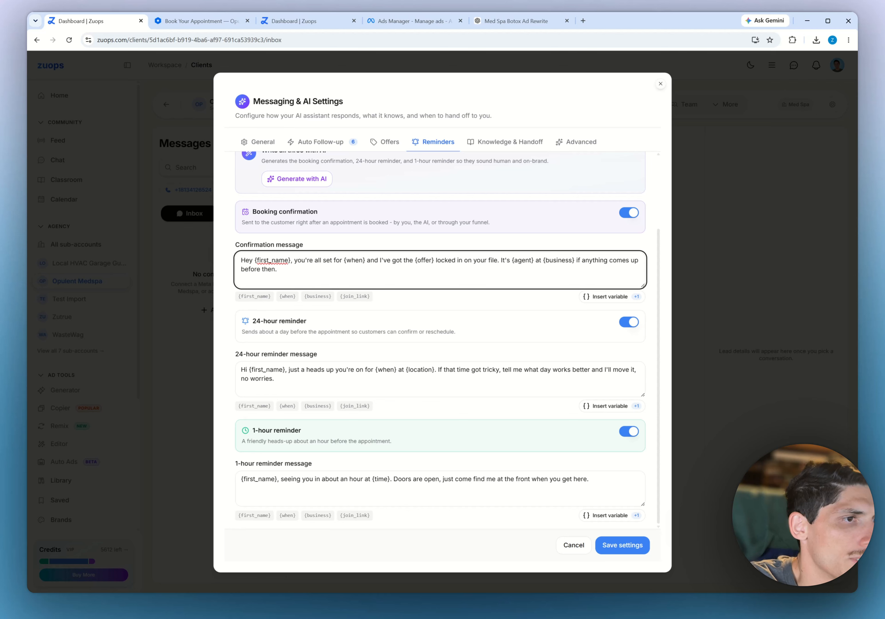
{"action": "left_click_drag", "start_coordinate": [435, 369], "coordinate": [406, 369]}
{"action": "key", "text": "BackSpace"}
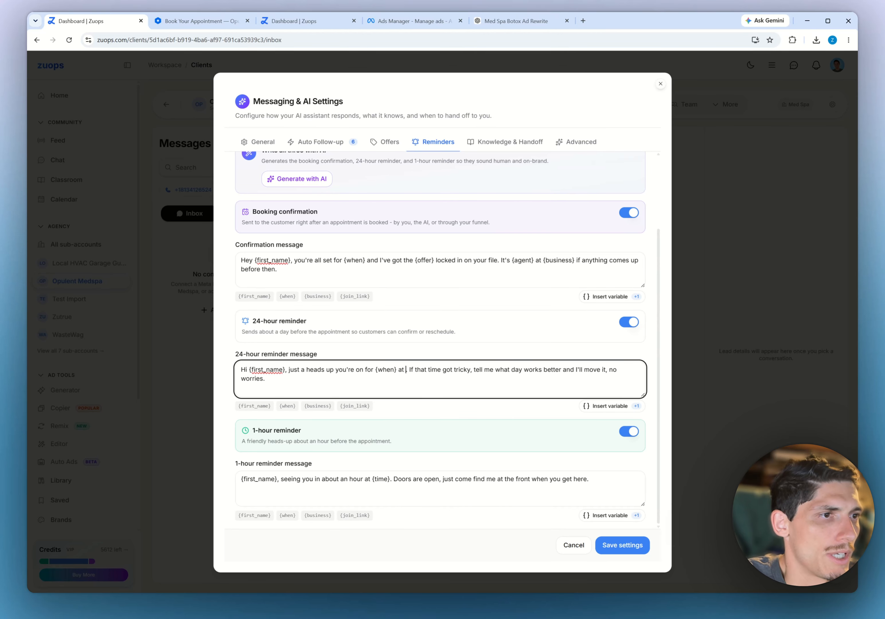
{"action": "key", "text": "BackSpace"}
{"action": "key", "text": "BackSpace"}
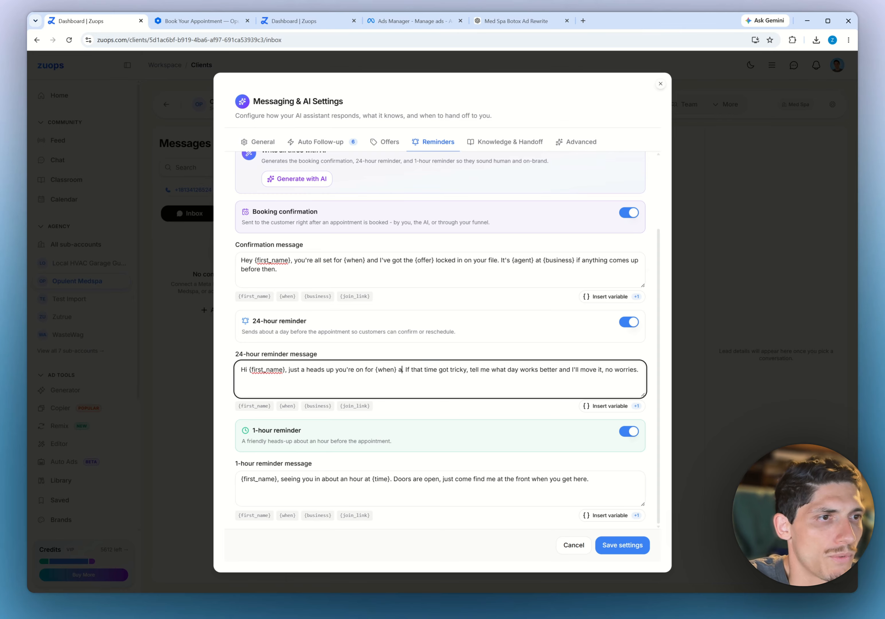
{"action": "key", "text": "BackSpace"}
{"action": "key", "text": "BackSpace"}
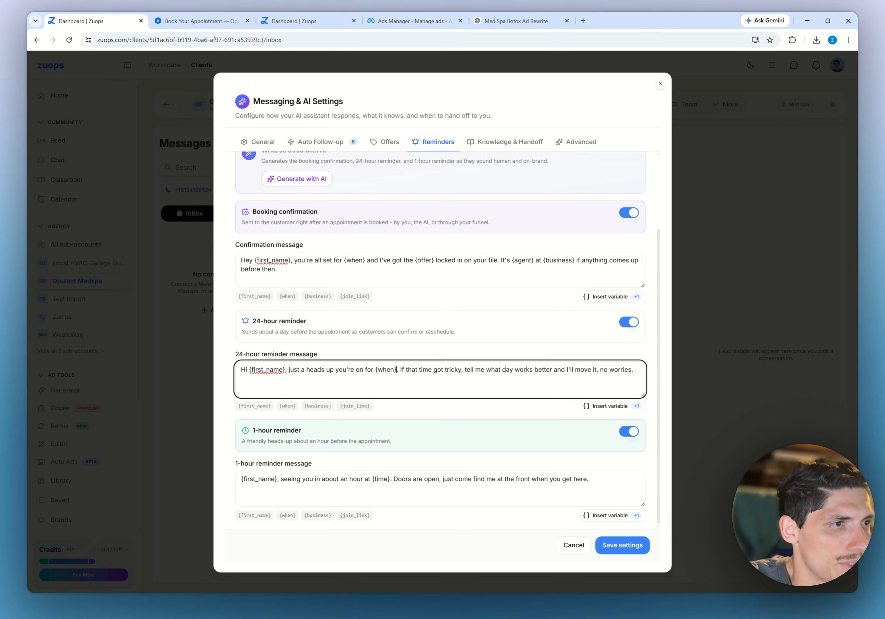
{"action": "left_click_drag", "start_coordinate": [633, 369], "coordinate": [233, 349]}
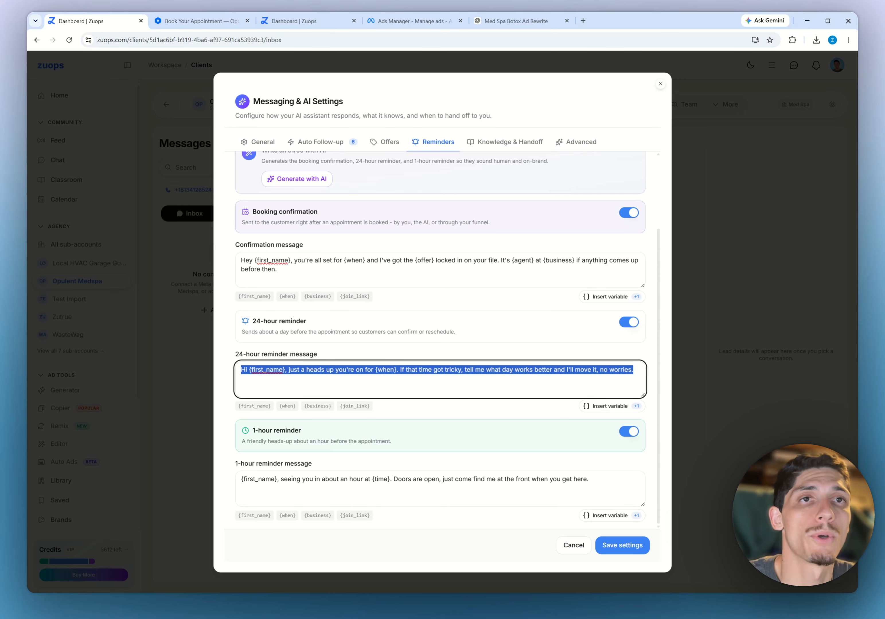
Replace "you're on for" in the 24-hour reminder message with "your botox appointment is"
{"action": "left_click", "coordinate": [306, 369]}
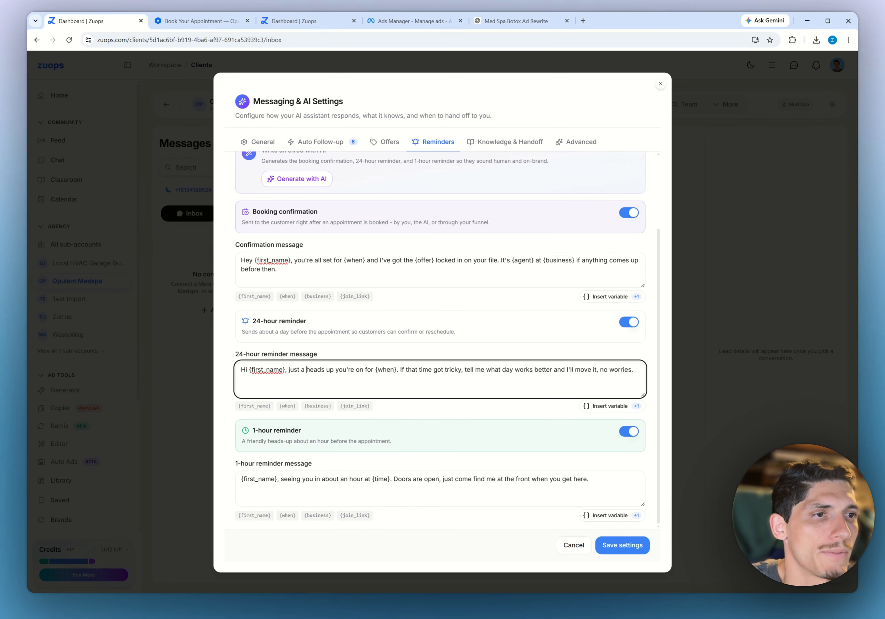
{"action": "key", "text": "ctrl+shift+Right"}
{"action": "key", "text": "ctrl+shift+Right"}
{"action": "key", "text": "ctrl+shift+Right"}
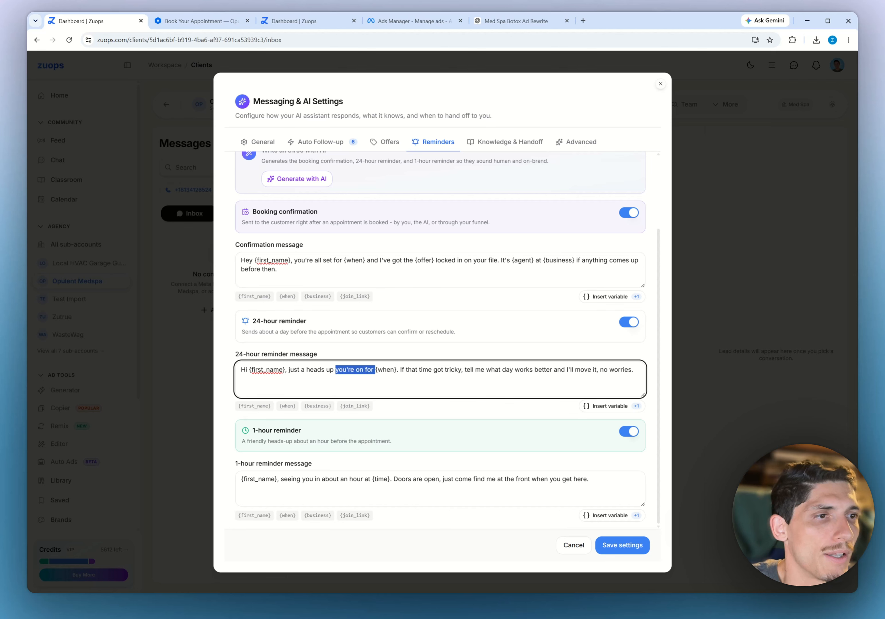
{"action": "key", "text": "shift+Left"}
{"action": "type", "text": "your"}
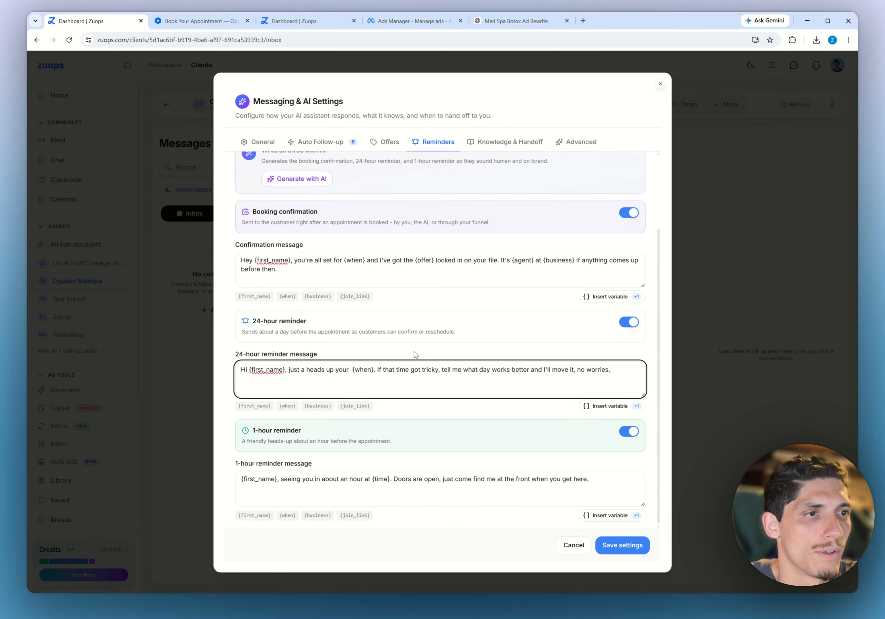
{"action": "type", "text": " botox a"}
{"action": "type", "text": "ppoipntment is"}
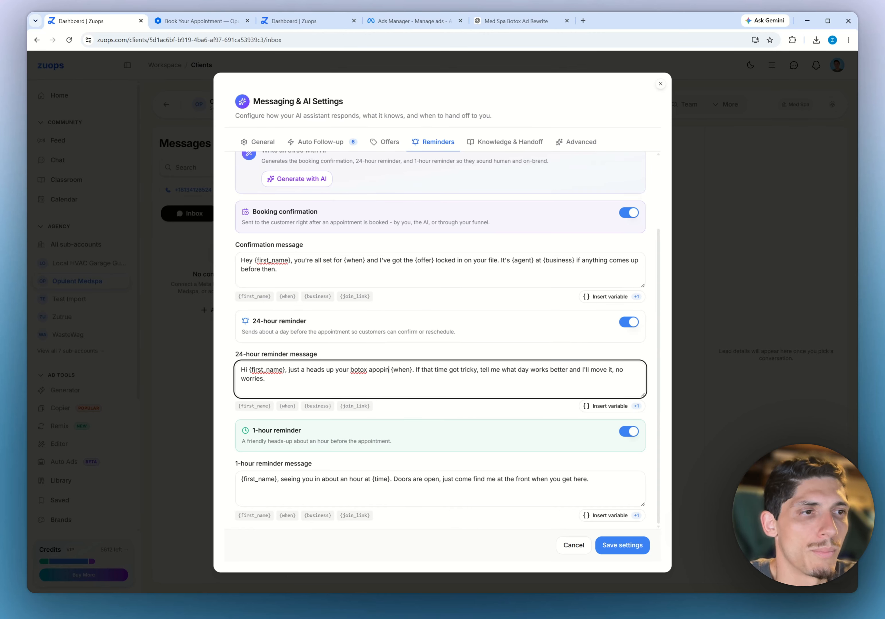
{"action": "key", "text": "BackSpace"}
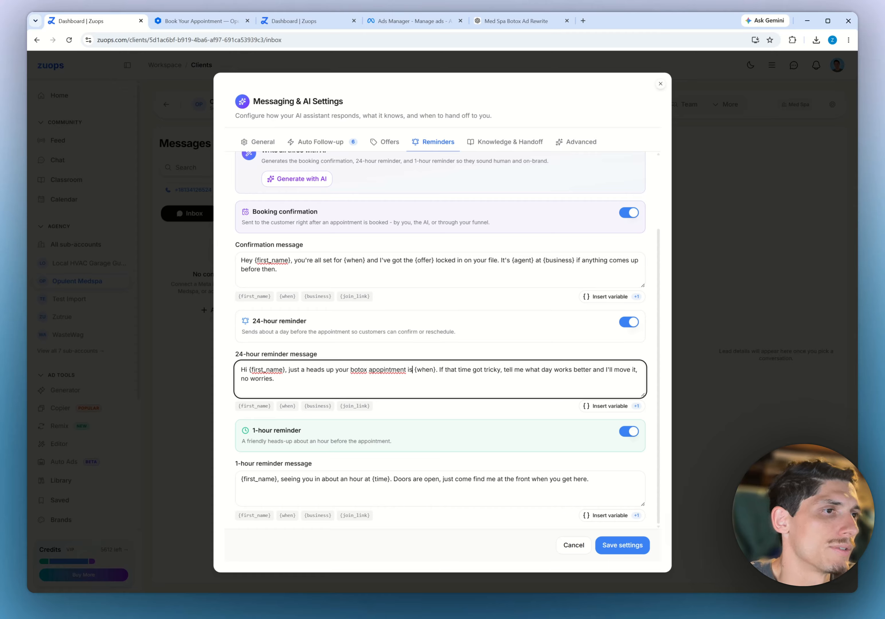
Correct the spelling of "appointment", capitalise "Botox" and insert "tomorrow:" before {when} in the 24-hour reminder message
{"action": "right_click", "coordinate": [388, 370]}
{"action": "left_click", "coordinate": [419, 339]}
{"action": "left_click", "coordinate": [410, 370]}
{"action": "type", "text": "s tomorrow"}
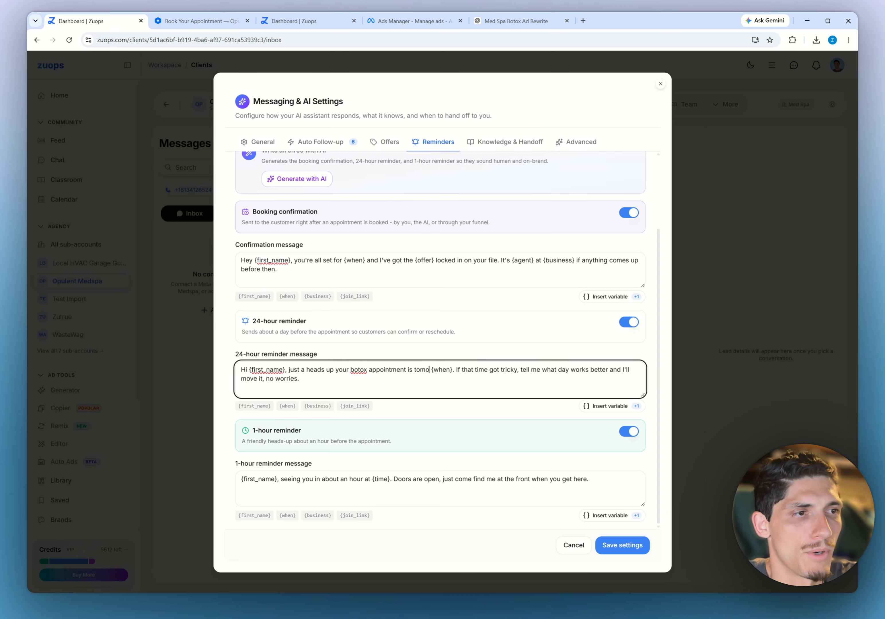
{"action": "right_click", "coordinate": [359, 370]}
{"action": "left_click", "coordinate": [389, 339]}
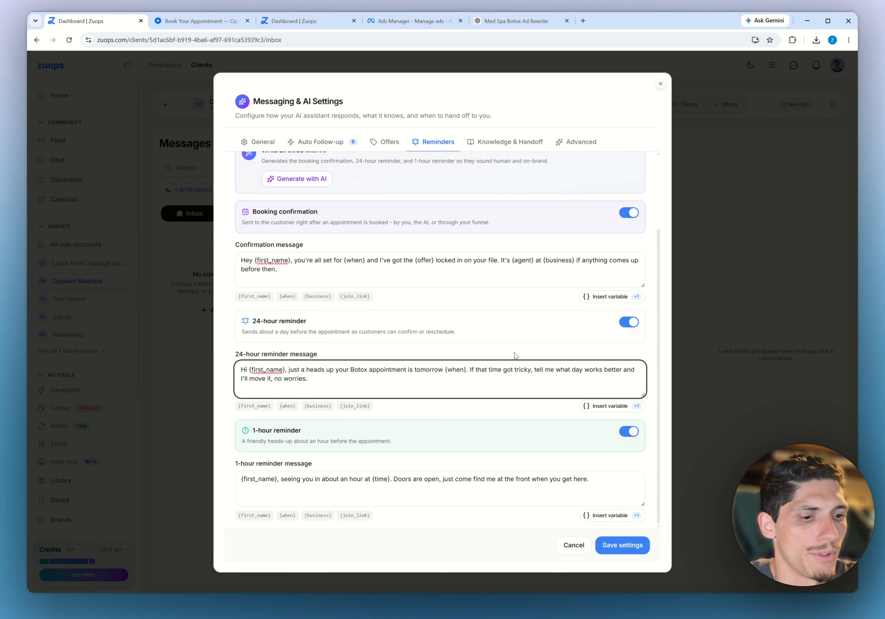
{"action": "type", "text": ":"}
Replace the second sentence of the 24-hour reminder message with "We're excited for you to come in!"
{"action": "left_click_drag", "start_coordinate": [469, 370], "coordinate": [465, 384]}
{"action": "type", "text": "We're exci"}
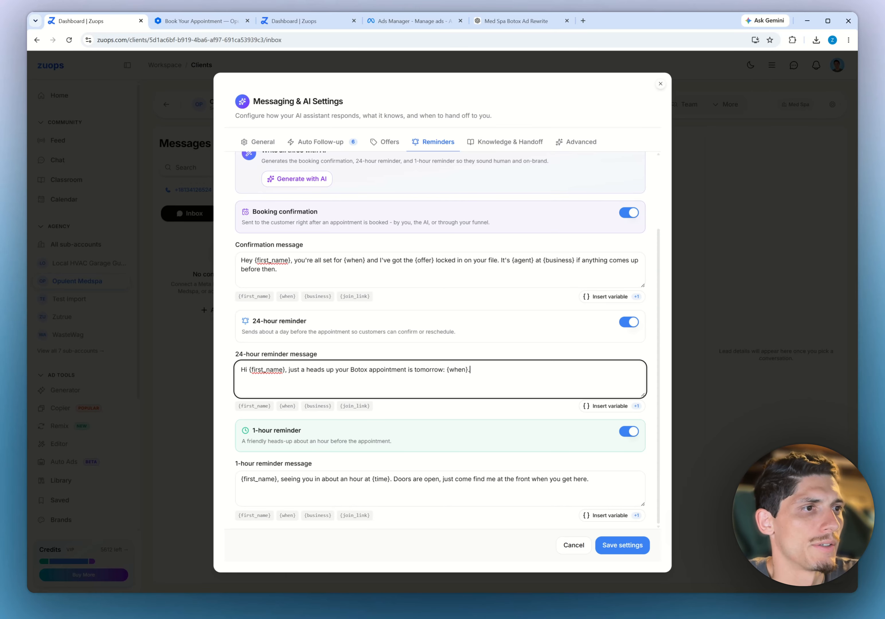
{"action": "type", "text": "te"}
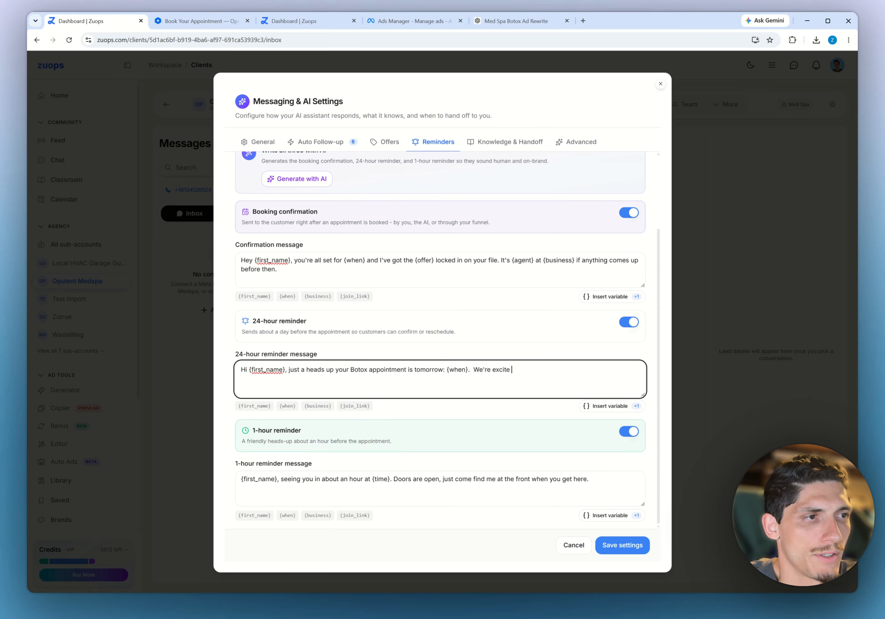
{"action": "type", "text": "d for you to come in and"}
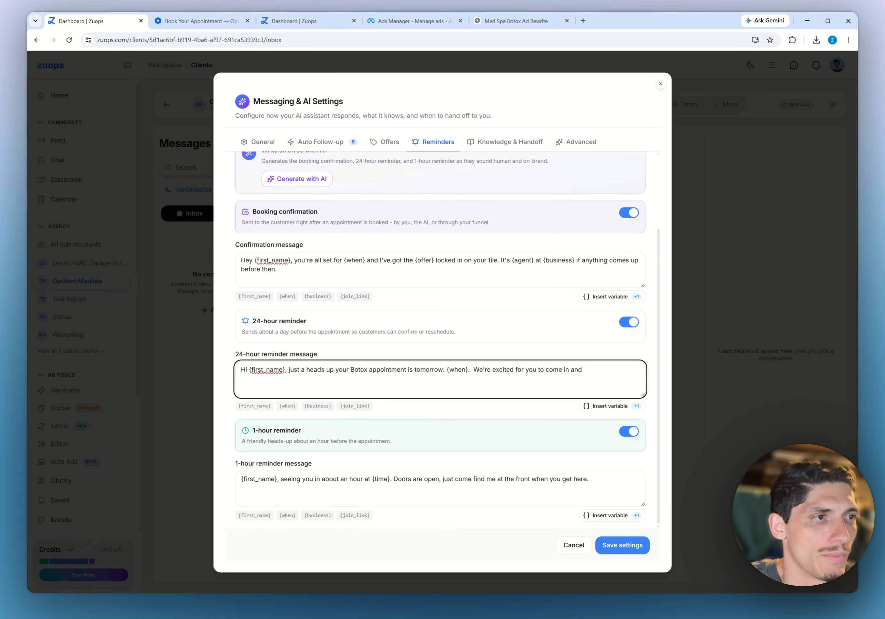
{"action": "key", "text": "BackSpace"}
{"action": "key", "text": "BackSpace"}
{"action": "key", "text": "BackSpace"}
{"action": "key", "text": "BackSpace"}
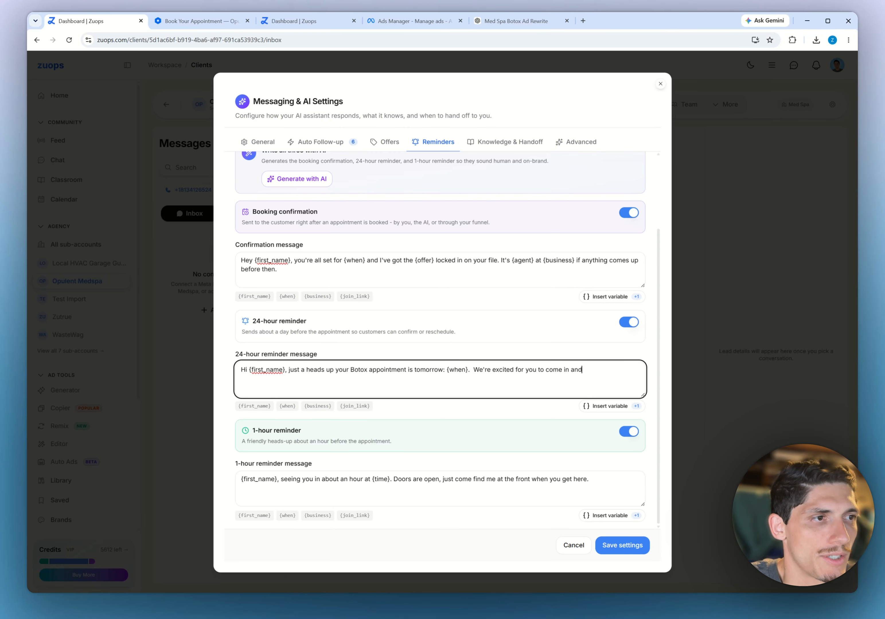
{"action": "type", "text": "!"}
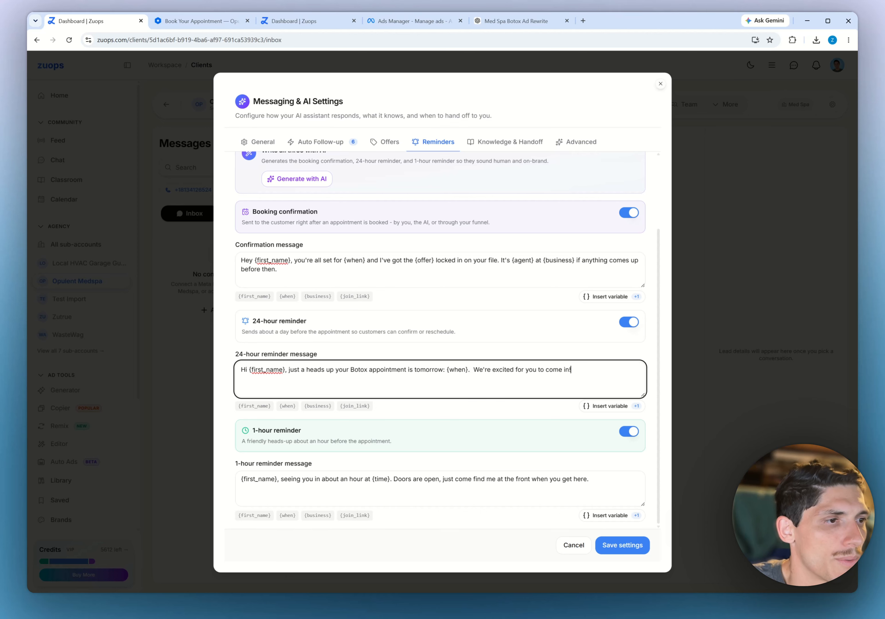
Insert "looking forward to" before "seeing you" in the 1-hour reminder message
{"action": "left_click_drag", "start_coordinate": [589, 479], "coordinate": [394, 479]}
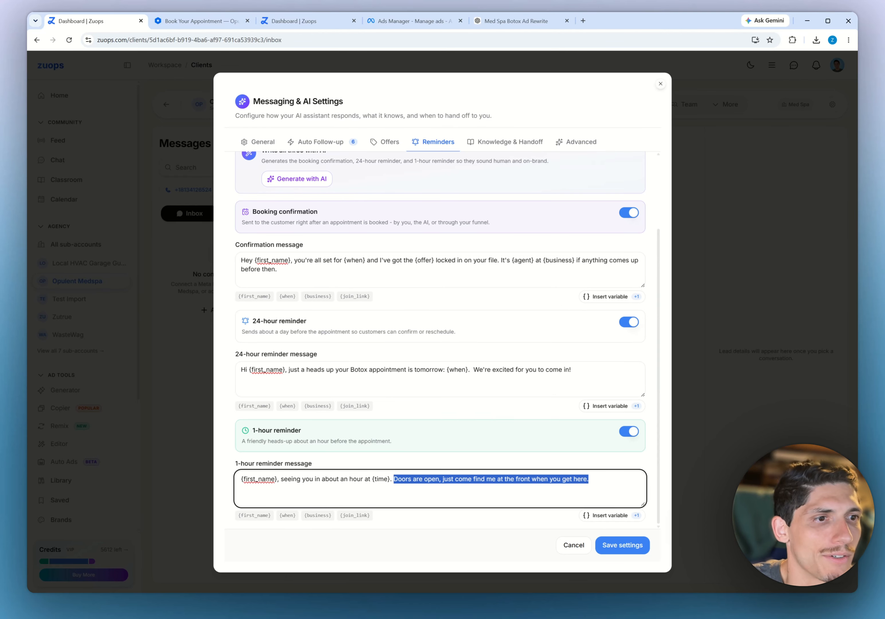
{"action": "left_click", "coordinate": [340, 479]}
{"action": "scroll", "coordinate": [436, 160], "scroll_direction": "up", "scroll_amount": 3}
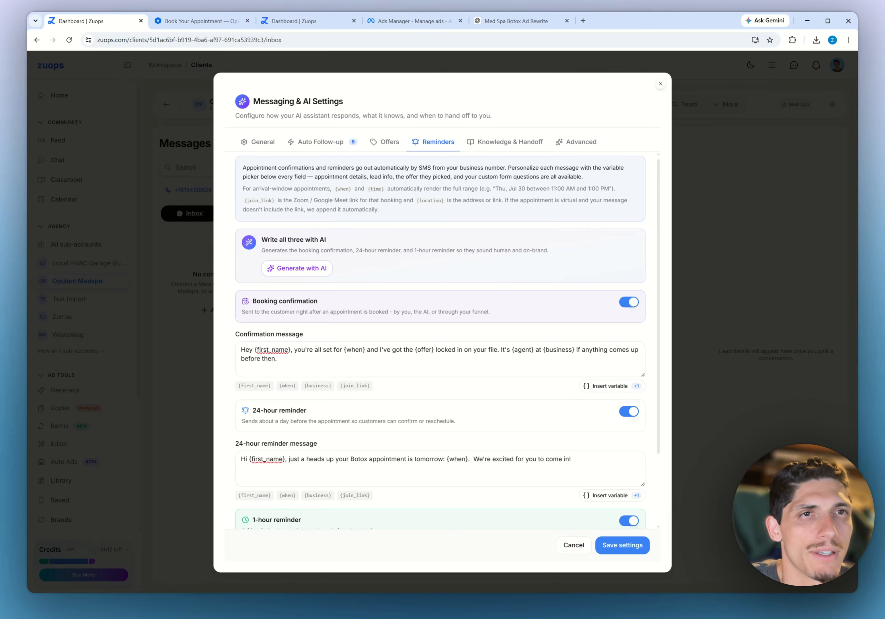
{"action": "scroll", "coordinate": [400, 331], "scroll_direction": "down", "scroll_amount": 3}
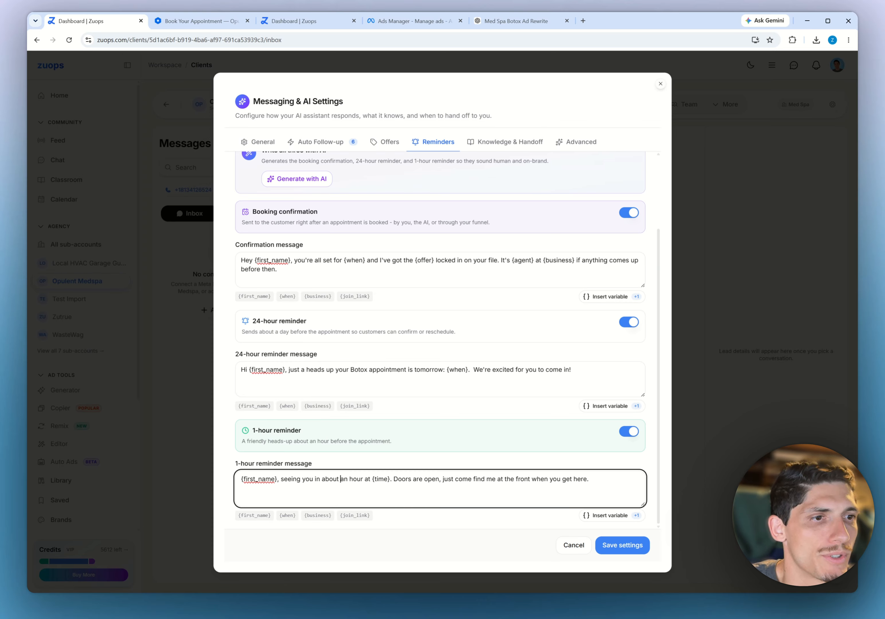
{"action": "left_click_drag", "start_coordinate": [284, 479], "coordinate": [370, 480]}
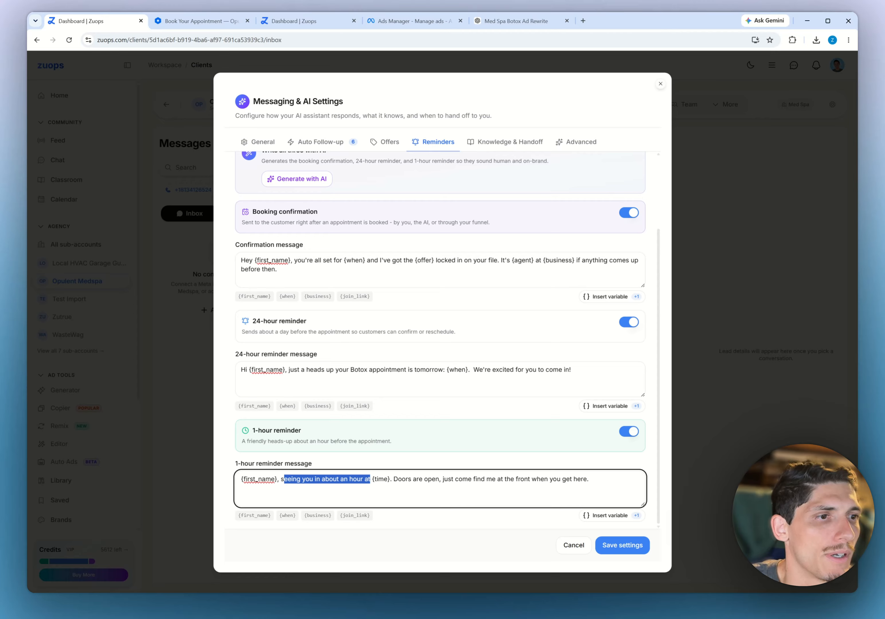
{"action": "left_click", "coordinate": [281, 479]}
{"action": "type", "text": "looking forwar"}
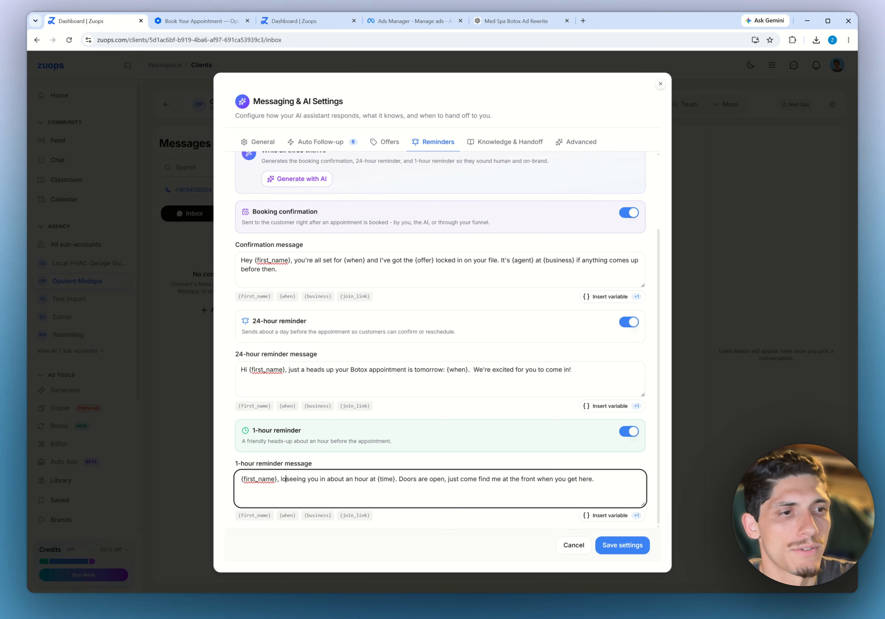
{"action": "type", "text": "d to"}
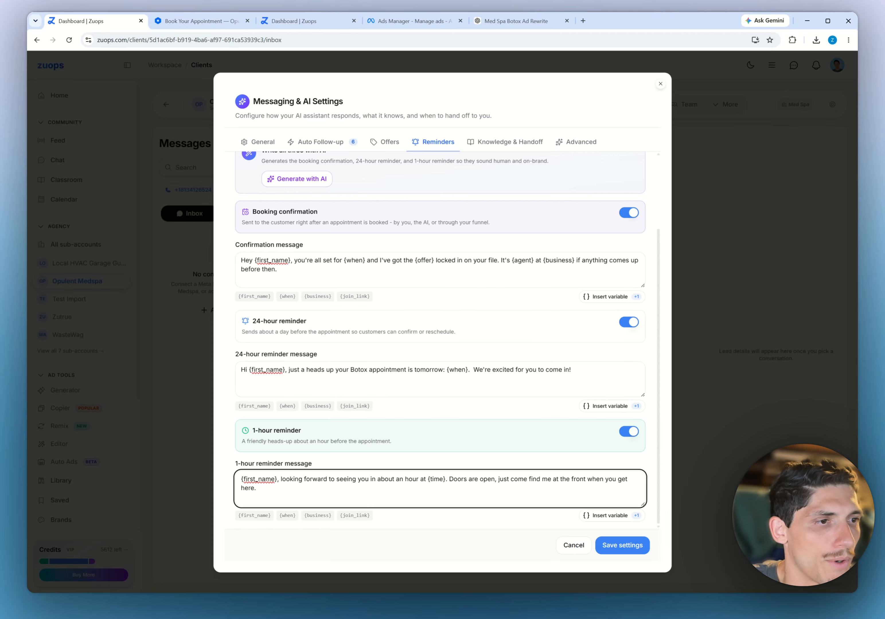
{"action": "left_click_drag", "start_coordinate": [449, 479], "coordinate": [628, 479]}
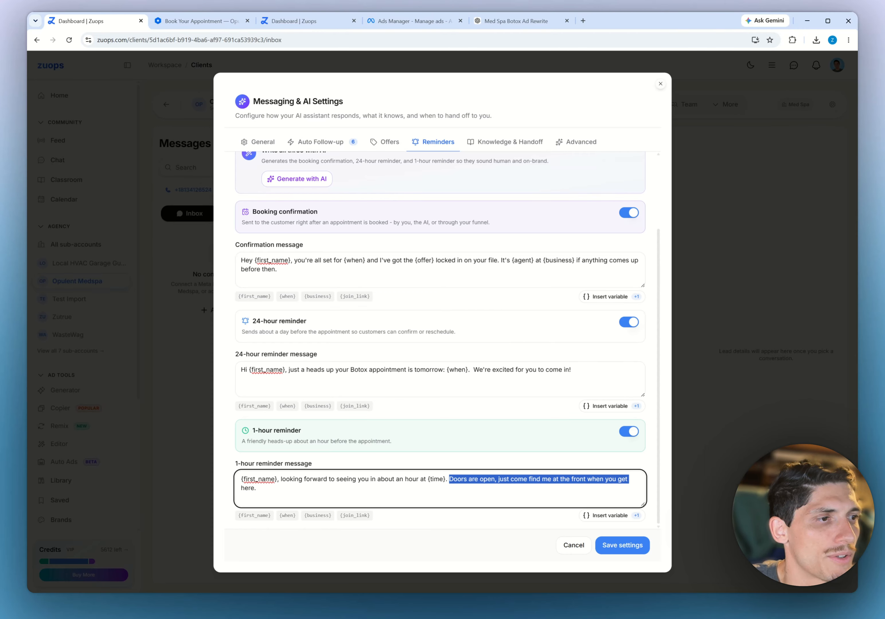
{"action": "left_click", "coordinate": [257, 489]}
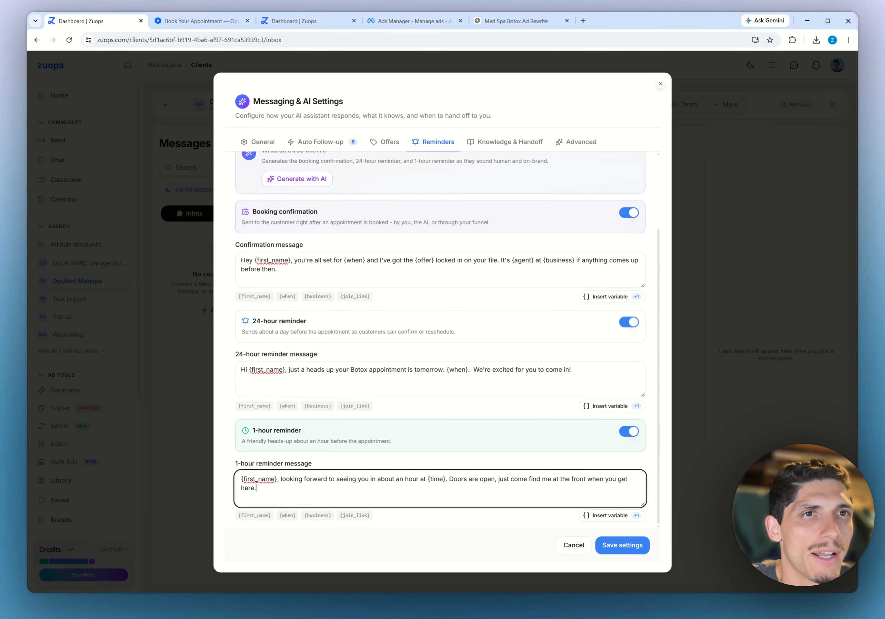
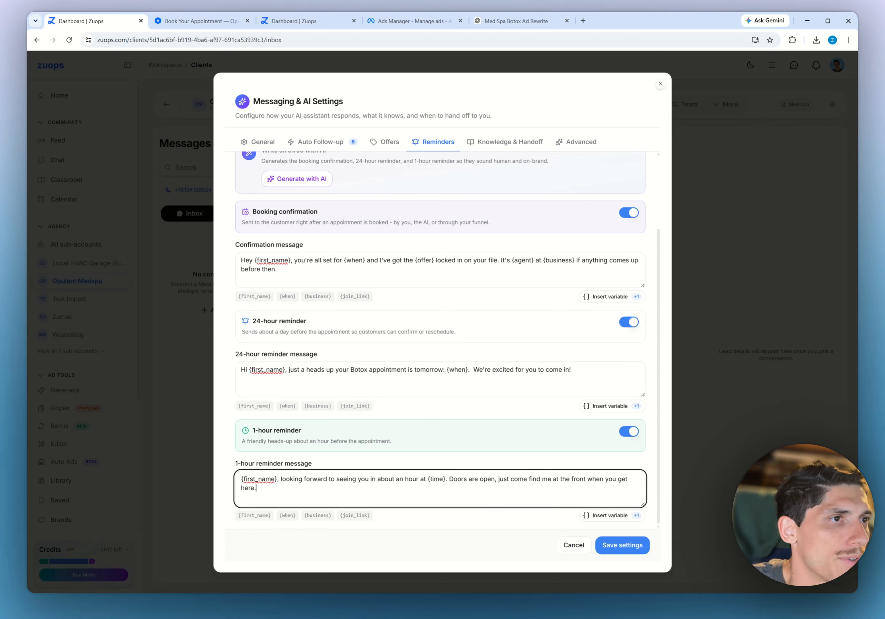
In the confirmation message, replace {offer} with "botox $8.99" and remove the closing clause "if anything comes up before then"
{"action": "left_click_drag", "start_coordinate": [414, 261], "coordinate": [434, 260]}
{"action": "type", "text": "botox $8.99"}
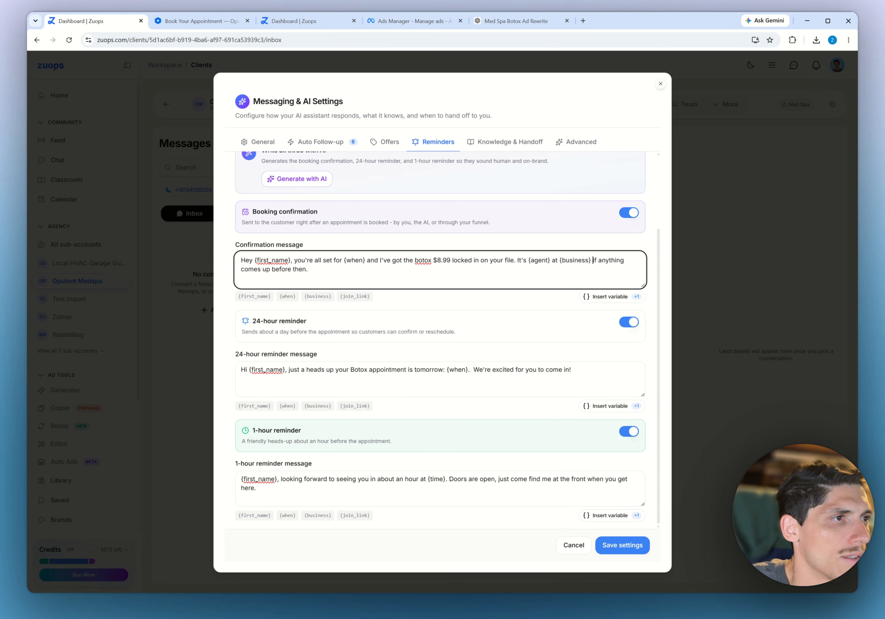
{"action": "mouse_move", "coordinate": [592, 260]}
{"action": "left_mouse_down"}
{"action": "mouse_move", "coordinate": [311, 269]}
{"action": "mouse_move", "coordinate": [594, 261]}
{"action": "left_mouse_up"}
{"action": "type", "text": "let me know if anything comes up before then"}
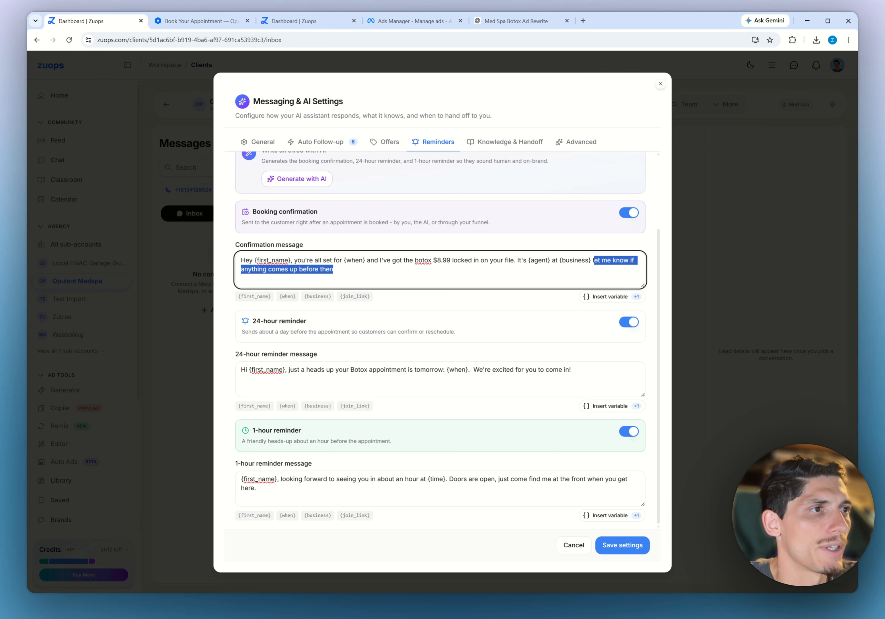
{"action": "key", "text": "BackSpace"}
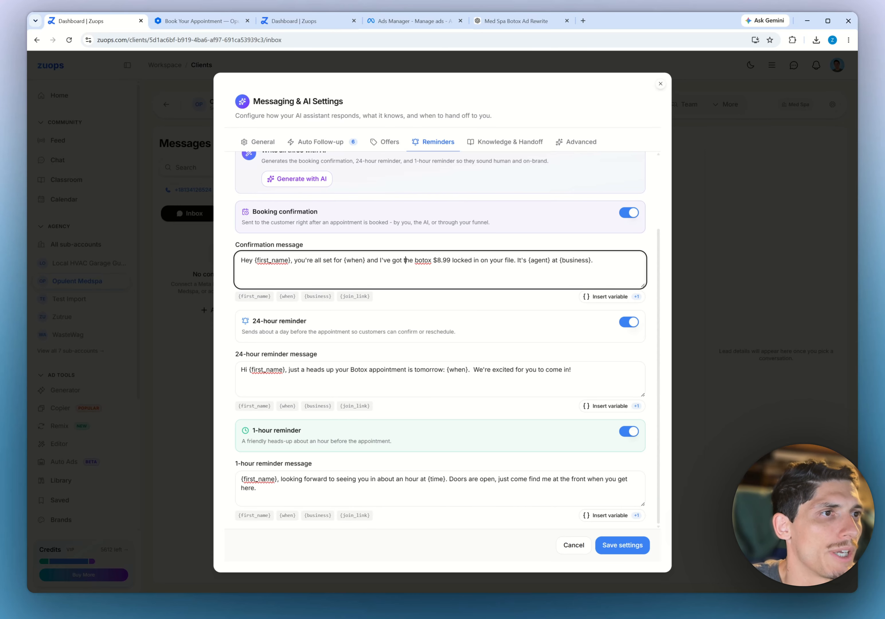
In the confirmation message, replace "the" before "botox" with "you down for our" and add "special" after "$8.99"
{"action": "double_click", "coordinate": [407, 260]}
{"action": "type", "text": "you down for our"}
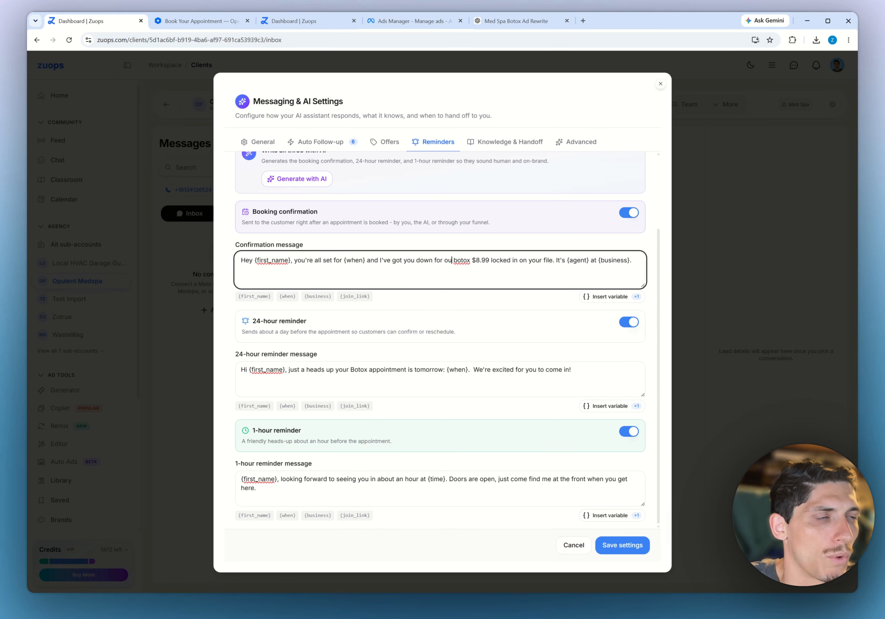
{"action": "key", "text": "BackSpace"}
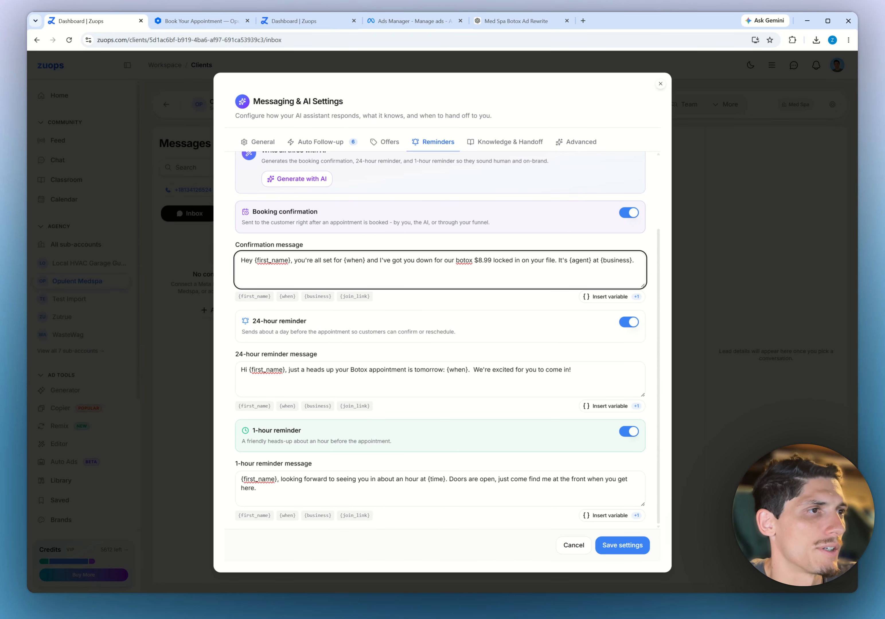
{"action": "left_click", "coordinate": [493, 260]}
{"action": "type", "text": "special"}
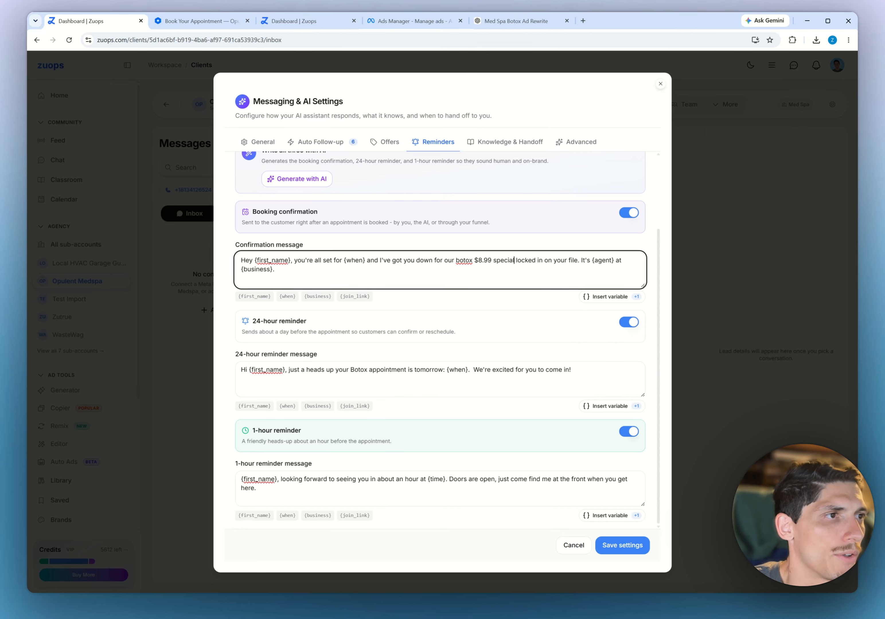
Replace "It's" before {agent} in the confirmation message with "This is"
{"action": "left_click", "coordinate": [580, 261]}
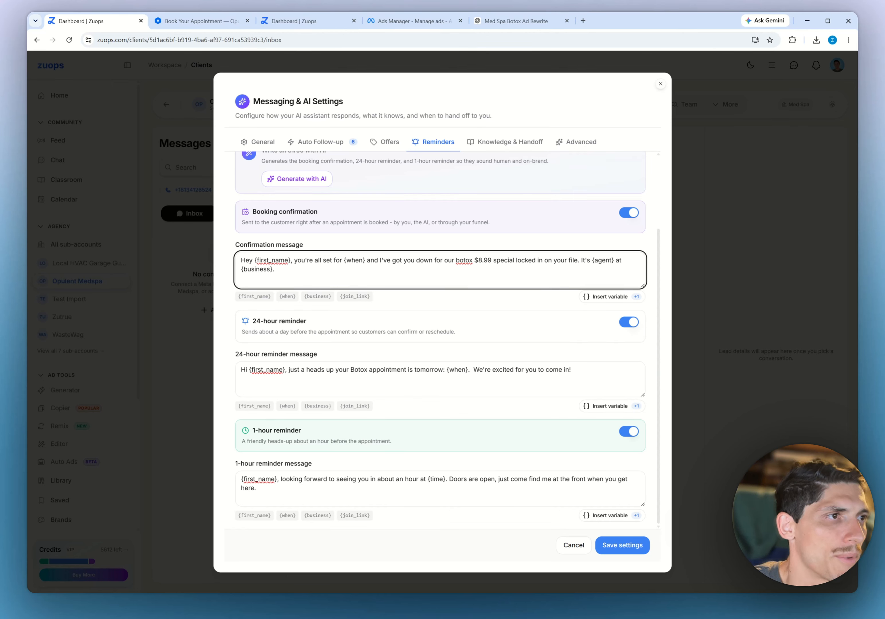
{"action": "key", "text": "ctrl+shift+End"}
{"action": "left_click", "coordinate": [275, 269]}
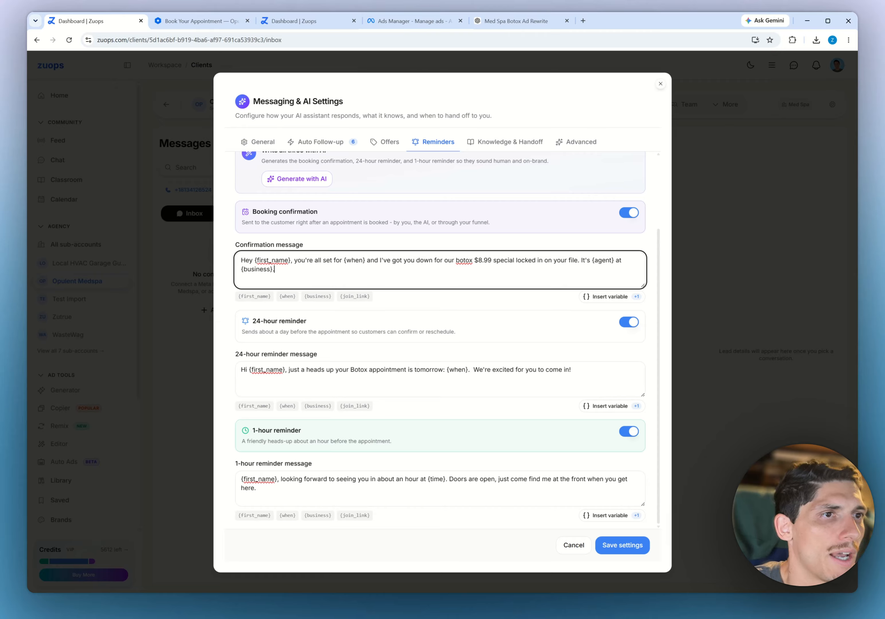
{"action": "left_click", "coordinate": [591, 261]}
{"action": "key", "text": "BackSpace"}
{"action": "key", "text": "BackSpace"}
{"action": "key", "text": "BackSpace"}
{"action": "key", "text": "BackSpace"}
{"action": "type", "text": "This is"}
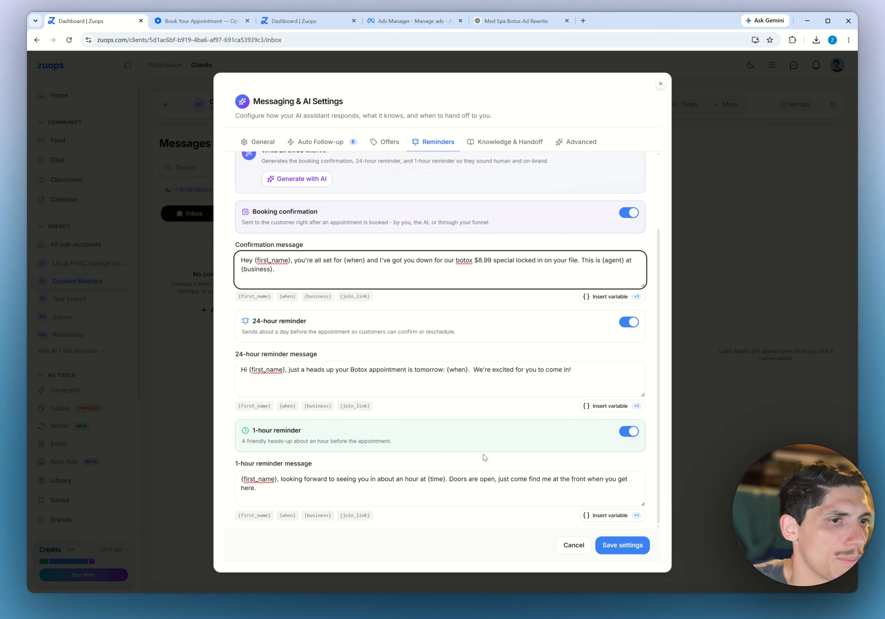
Review the 24-hour reminder wording and the other messages, and save the messaging settings
{"action": "left_click_drag", "start_coordinate": [384, 370], "coordinate": [484, 370]}
{"action": "left_click", "coordinate": [533, 370]}
{"action": "left_click_drag", "start_coordinate": [572, 371], "coordinate": [197, 392]}
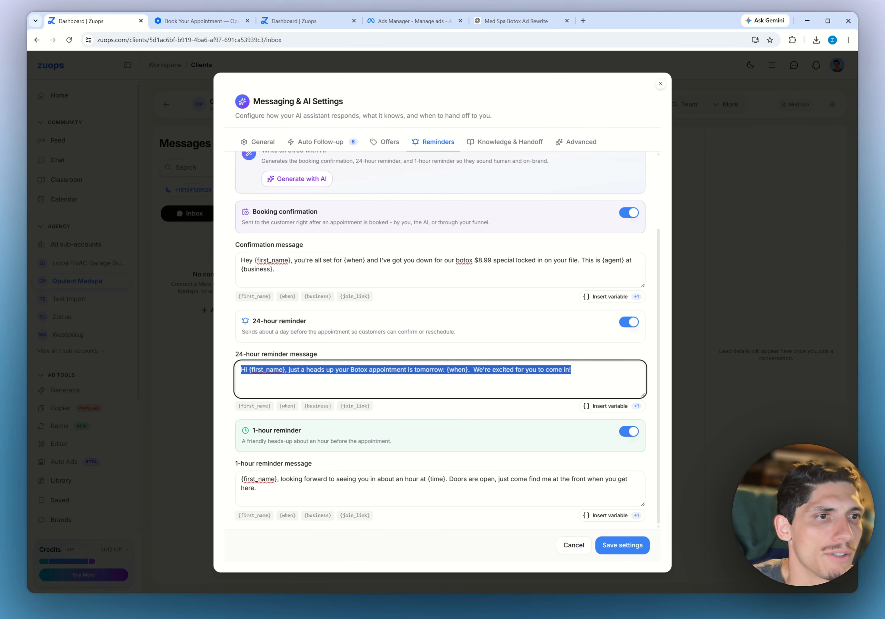
{"action": "left_click", "coordinate": [346, 370]}
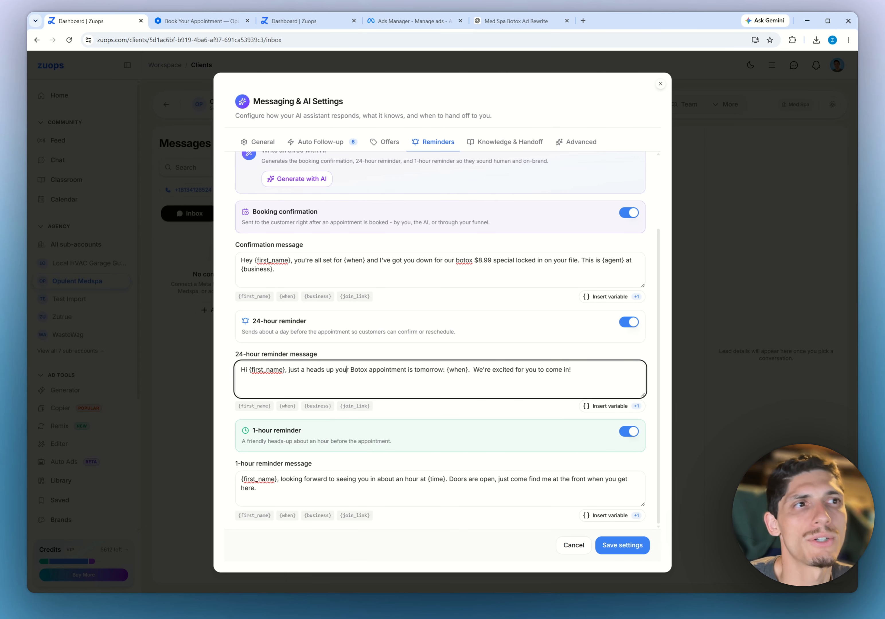
{"action": "scroll", "coordinate": [317, 277], "scroll_direction": "up", "scroll_amount": 3}
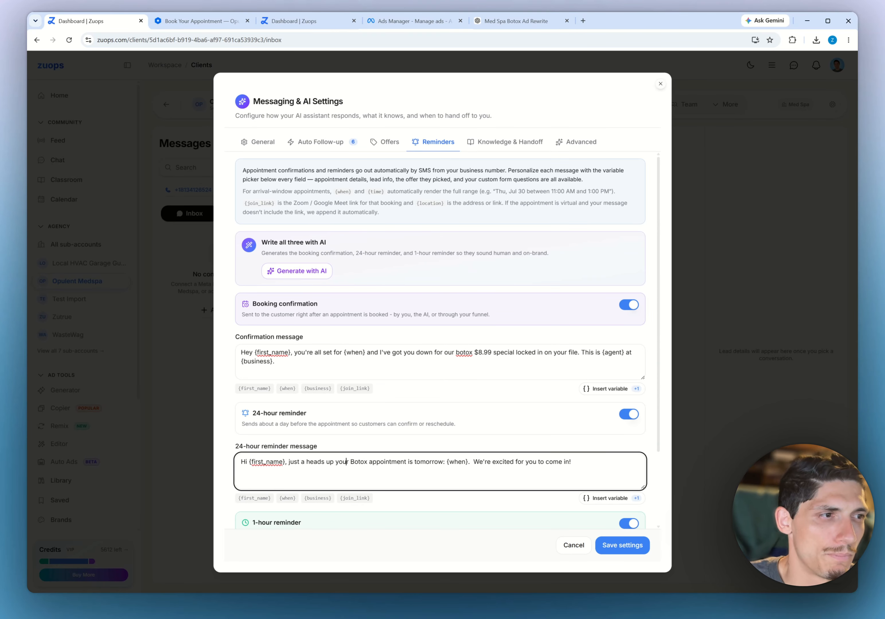
{"action": "scroll", "coordinate": [457, 347], "scroll_direction": "down", "scroll_amount": 3}
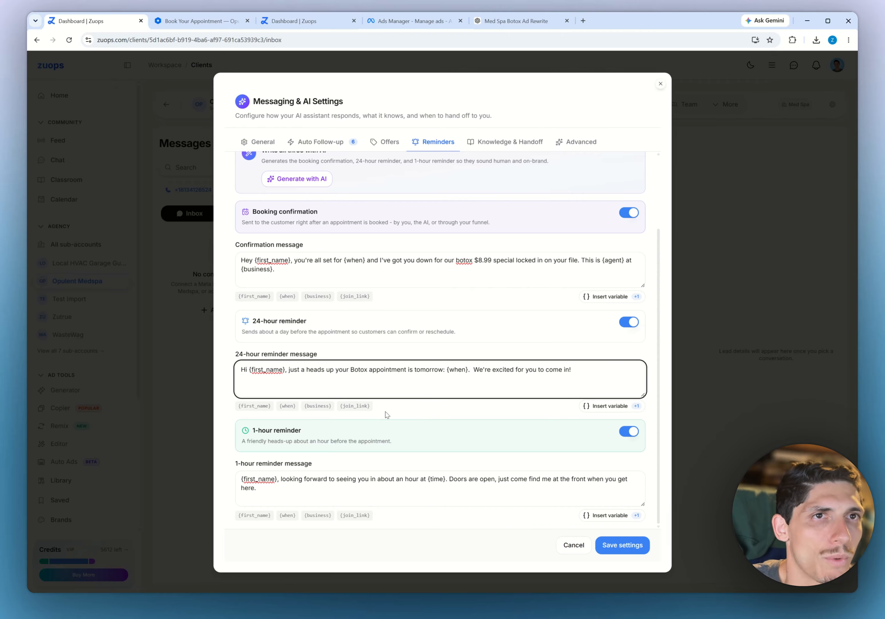
{"action": "scroll", "coordinate": [472, 427], "scroll_direction": "up", "scroll_amount": 3}
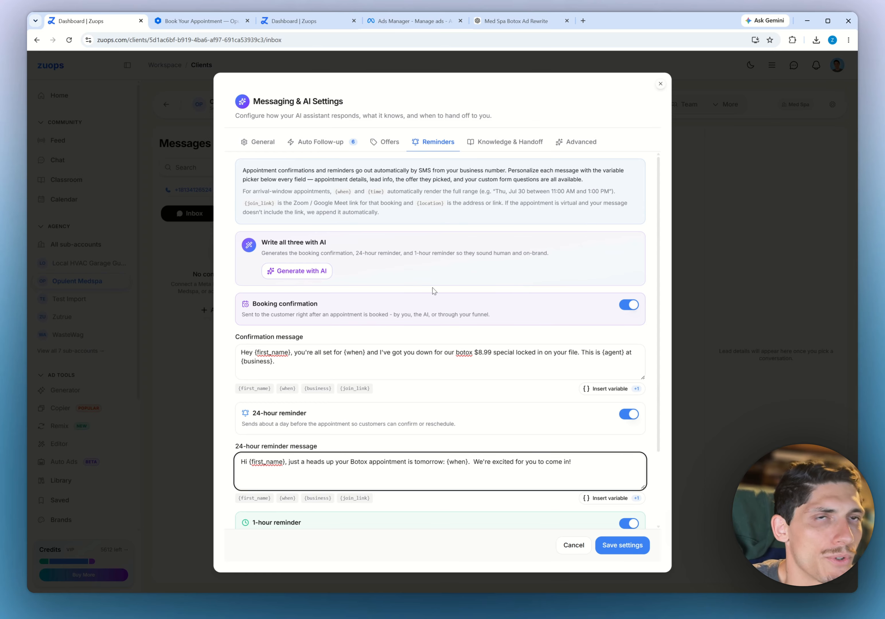
{"action": "left_click", "coordinate": [616, 551]}
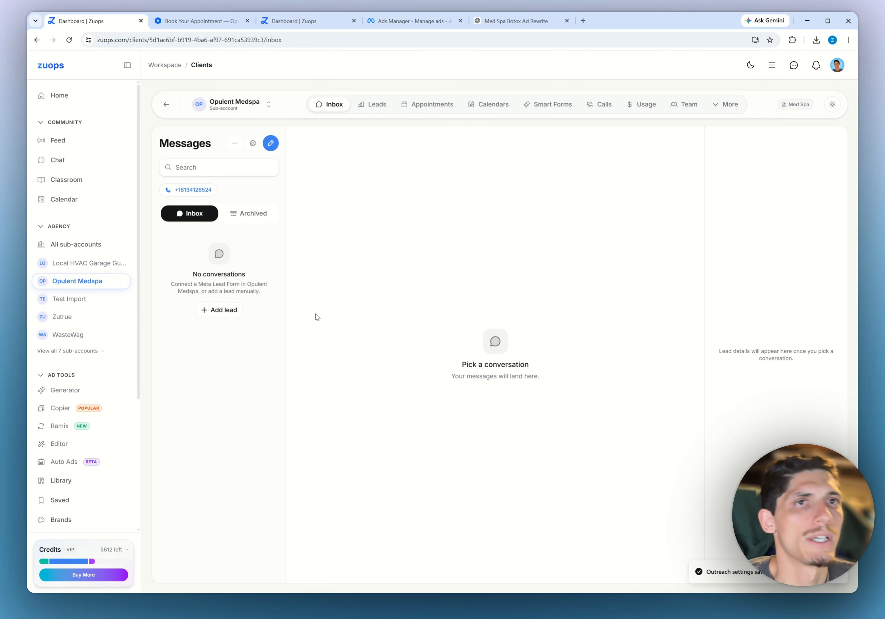
Reopen the messaging settings, check the advanced reply and appointment limits, and bring up the Knowledge & Handoff settings
{"action": "left_click", "coordinate": [250, 146]}
{"action": "left_click", "coordinate": [512, 143]}
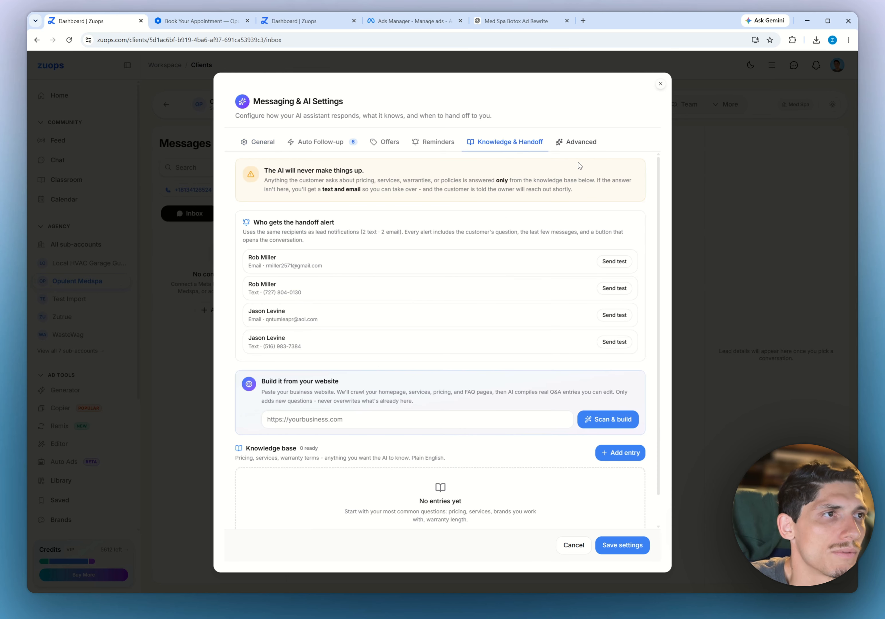
{"action": "left_click", "coordinate": [586, 150]}
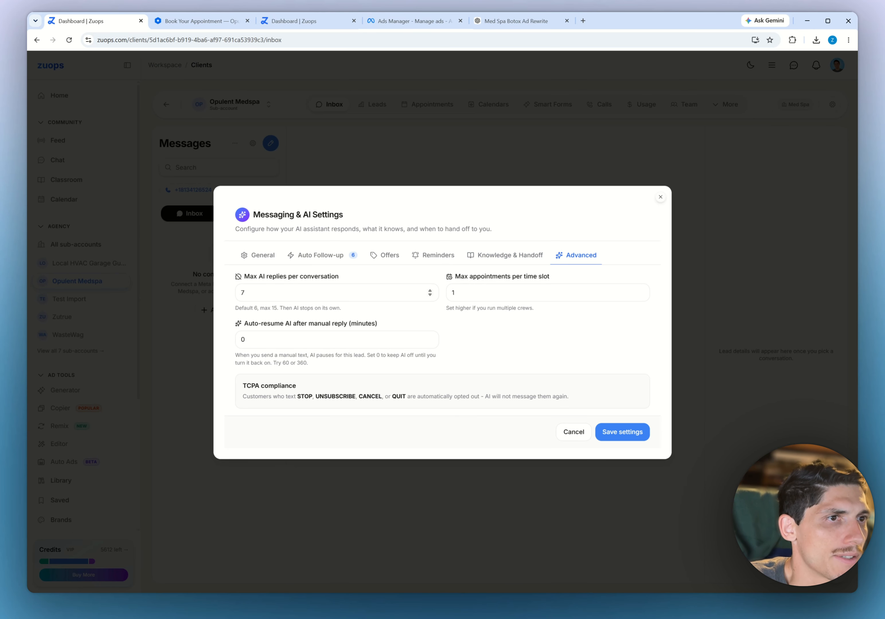
{"action": "left_click", "coordinate": [429, 293]}
{"action": "left_click", "coordinate": [500, 259]}
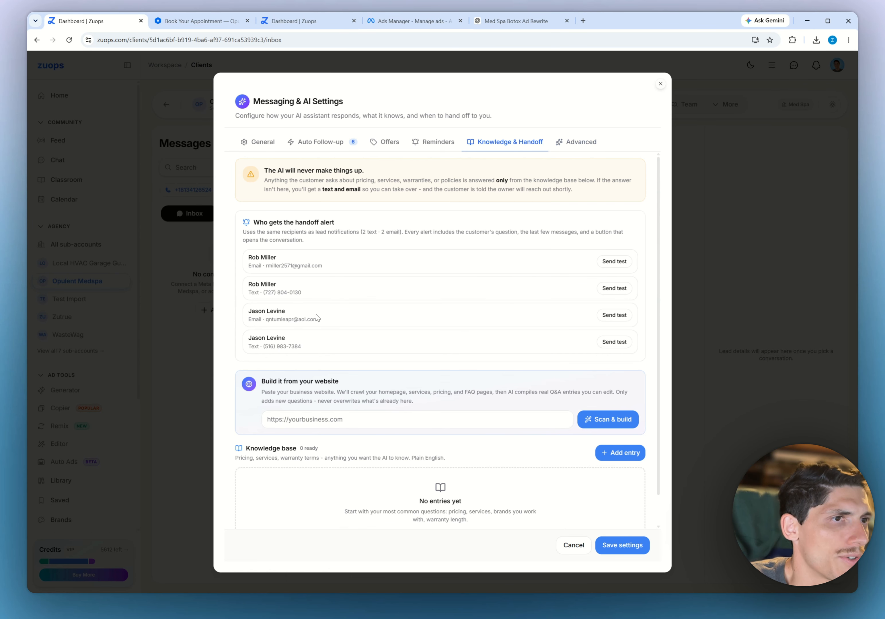
{"action": "scroll", "coordinate": [388, 453], "scroll_direction": "down", "scroll_amount": 1}
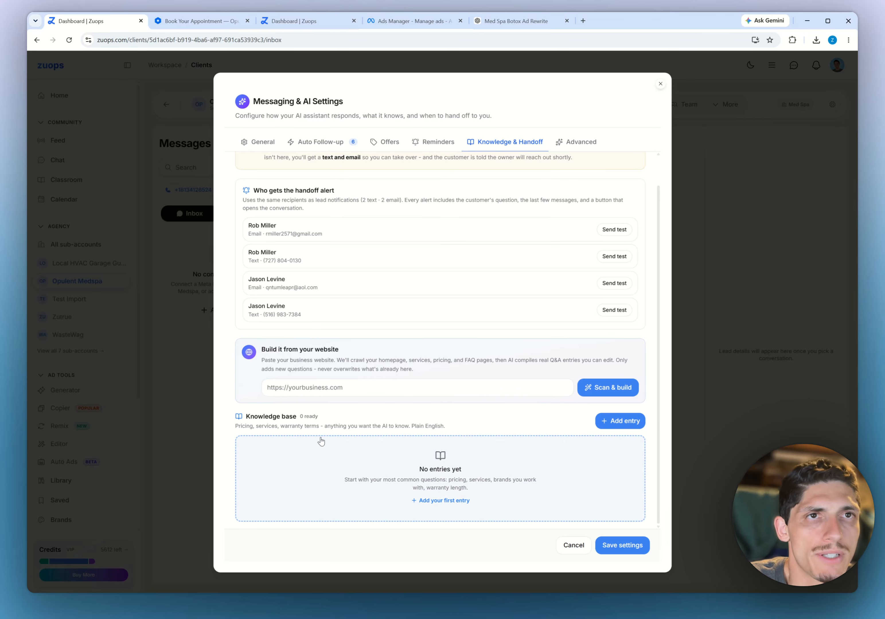
{"action": "left_click", "coordinate": [626, 422]}
{"action": "left_click", "coordinate": [630, 465]}
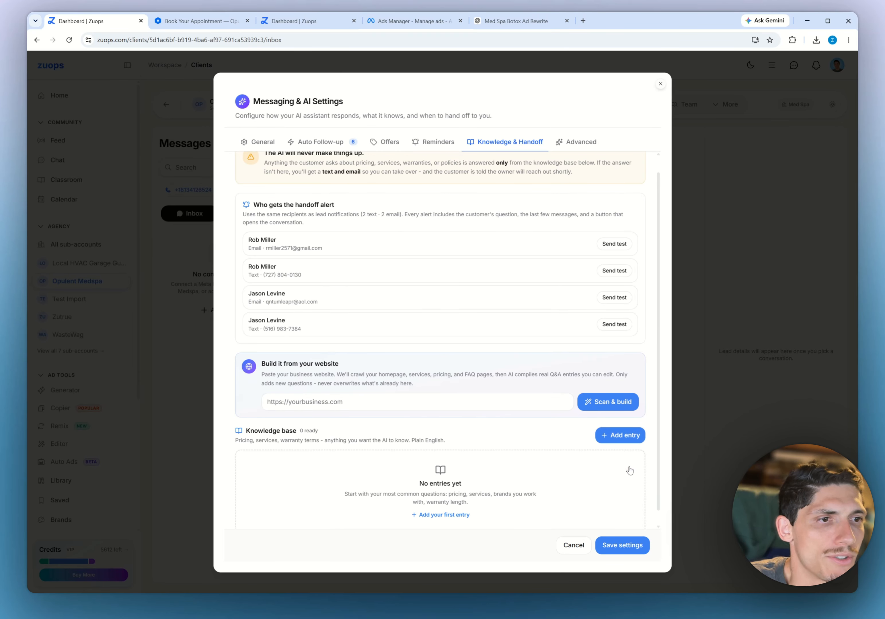
Look over the website knowledge builder and the general AI messaging options, and save the messaging settings
{"action": "scroll", "coordinate": [389, 419], "scroll_direction": "up", "scroll_amount": 1}
{"action": "left_click", "coordinate": [368, 412]}
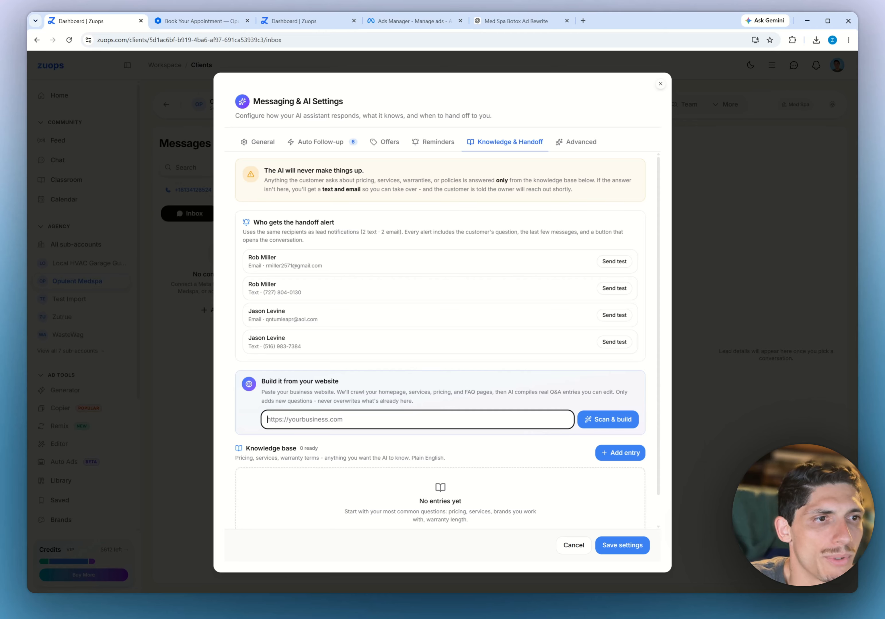
{"action": "left_click", "coordinate": [268, 141]}
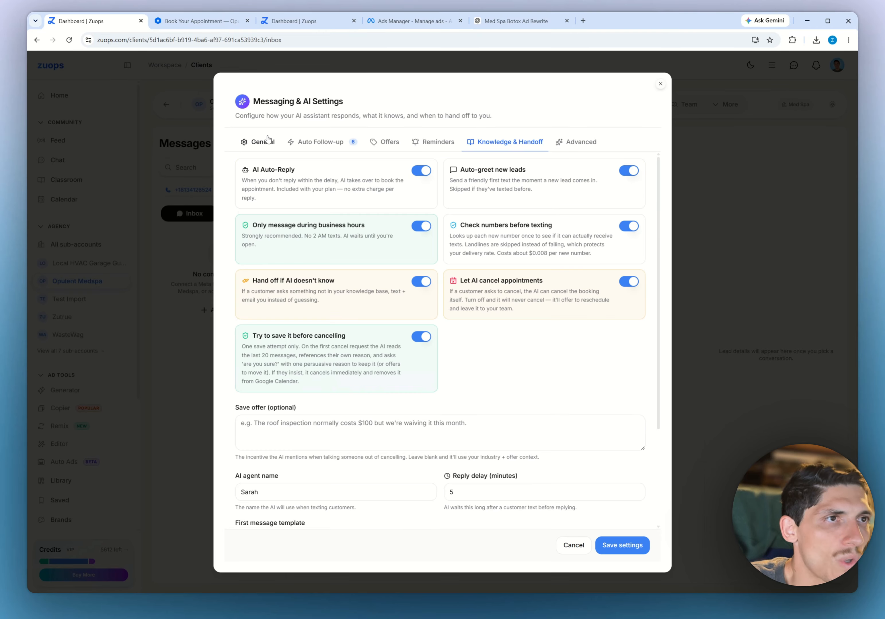
{"action": "left_click", "coordinate": [292, 142]}
{"action": "left_click", "coordinate": [267, 149]}
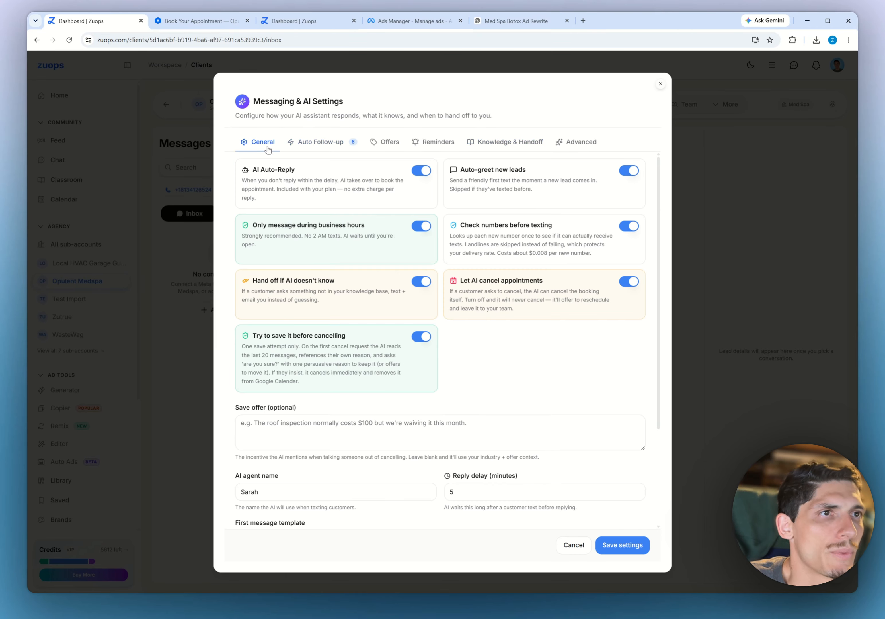
{"action": "scroll", "coordinate": [356, 348], "scroll_direction": "down", "scroll_amount": 3}
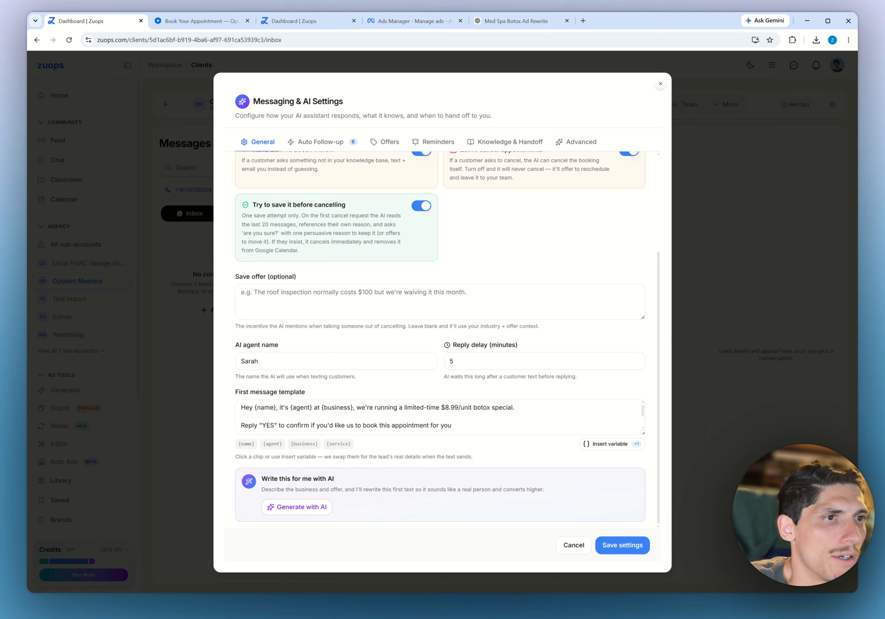
{"action": "left_click", "coordinate": [625, 546]}
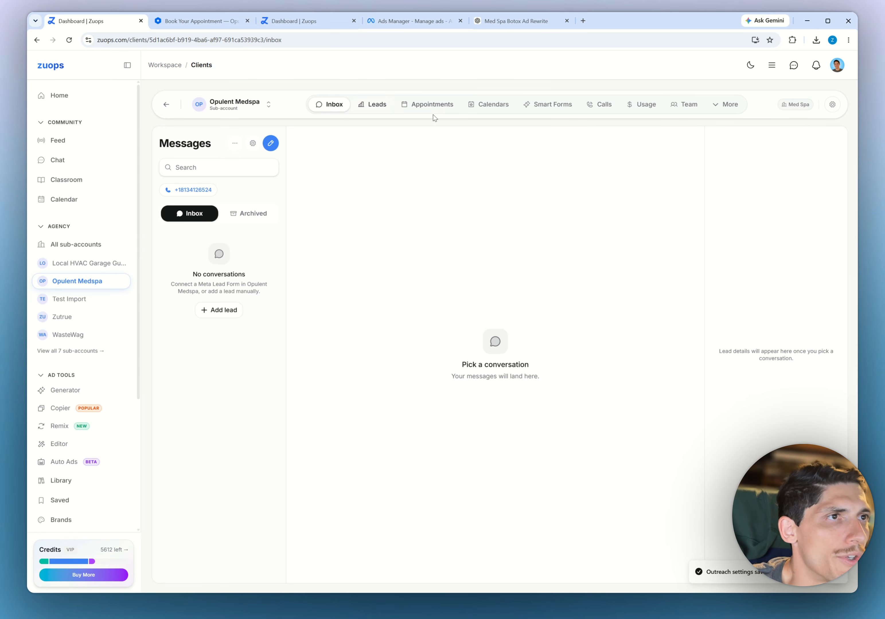
Open the $8.99 Botox smart form for editing and look over its design options and live preview
{"action": "left_click", "coordinate": [546, 110]}
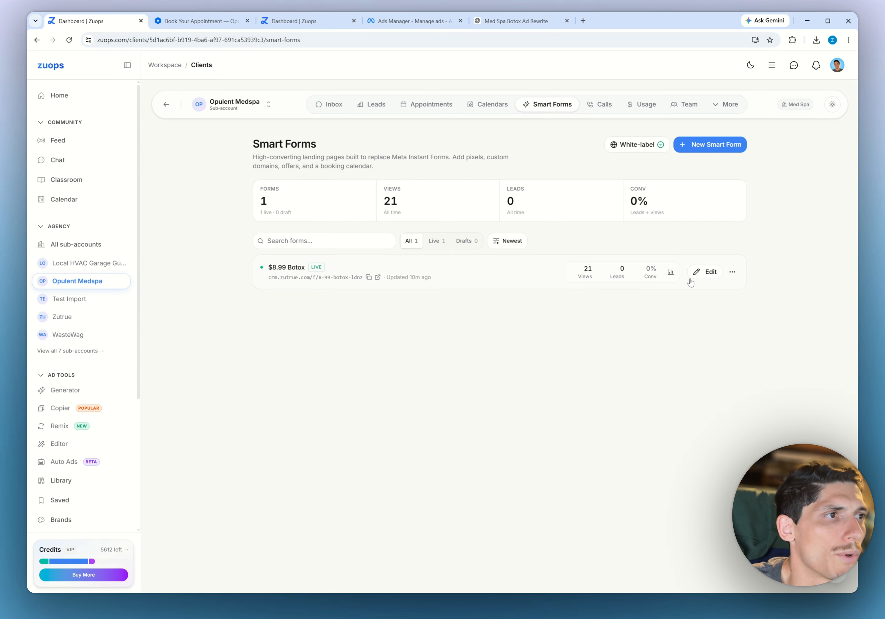
{"action": "mouse_move", "coordinate": [365, 286]}
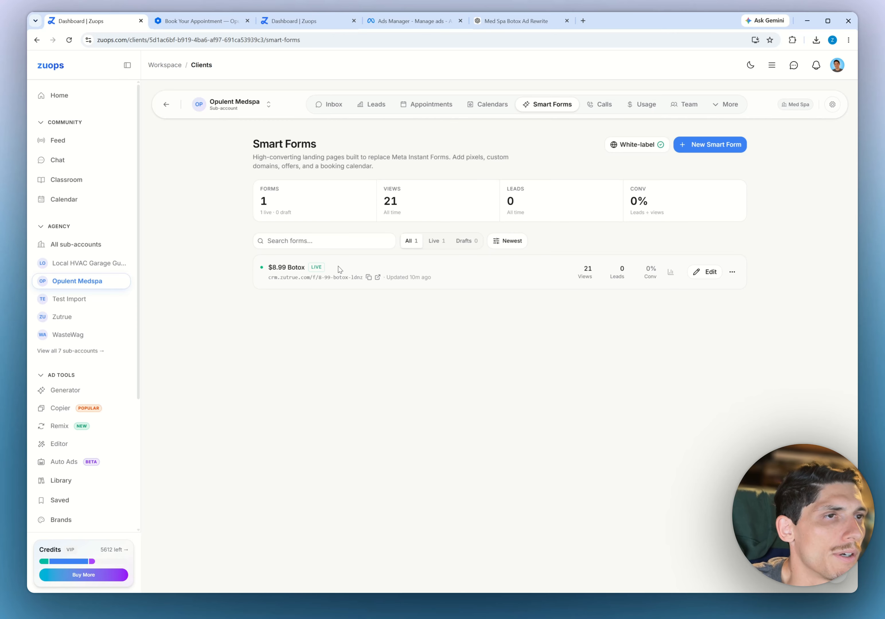
{"action": "left_click", "coordinate": [707, 274]}
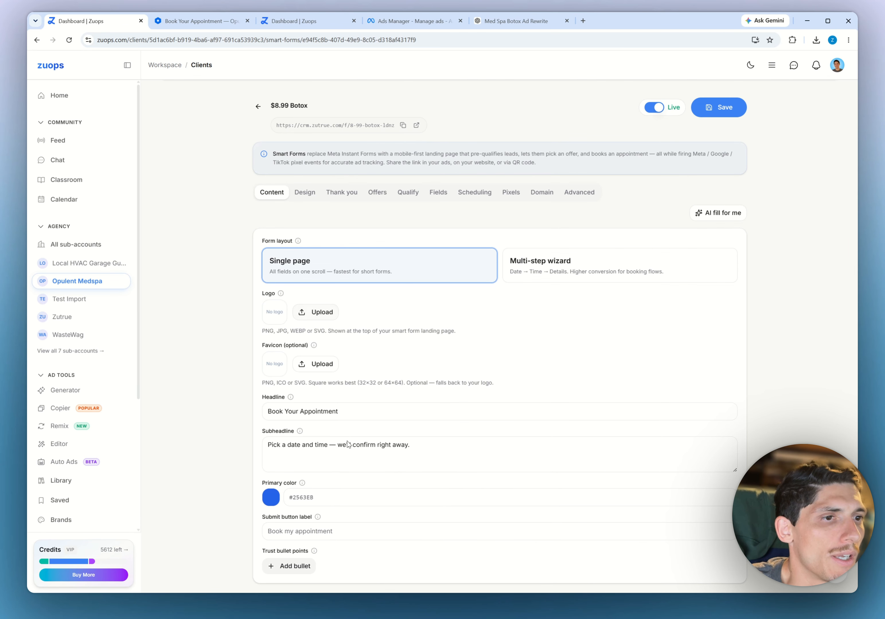
{"action": "left_click", "coordinate": [310, 193]}
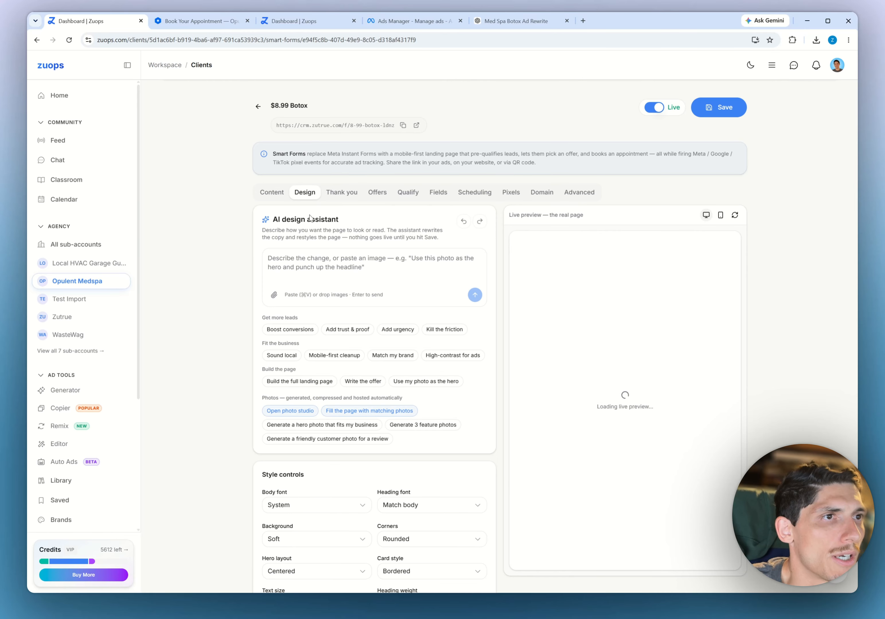
{"action": "scroll", "coordinate": [300, 382], "scroll_direction": "down", "scroll_amount": 5}
{"action": "scroll", "coordinate": [307, 229], "scroll_direction": "up", "scroll_amount": 3}
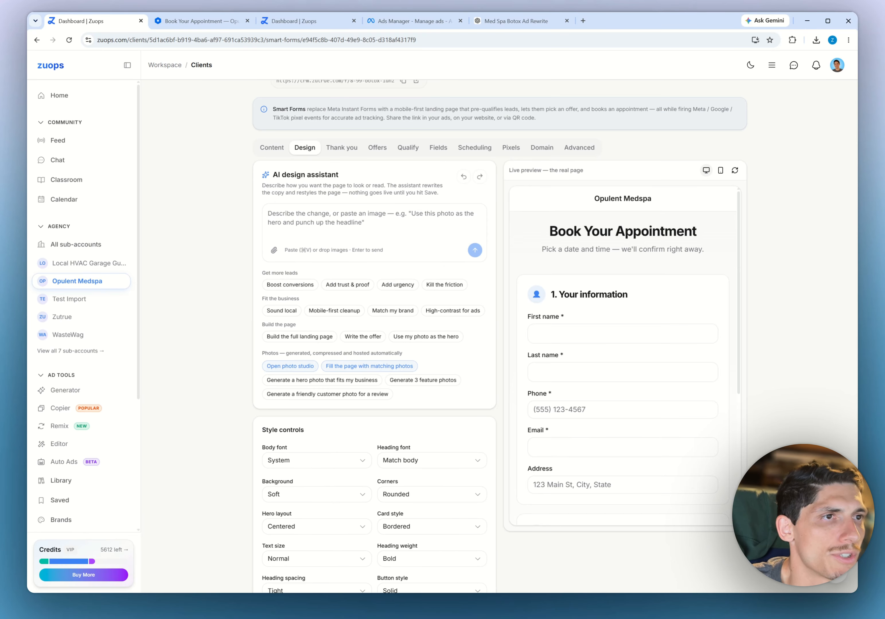
{"action": "left_click", "coordinate": [361, 227]}
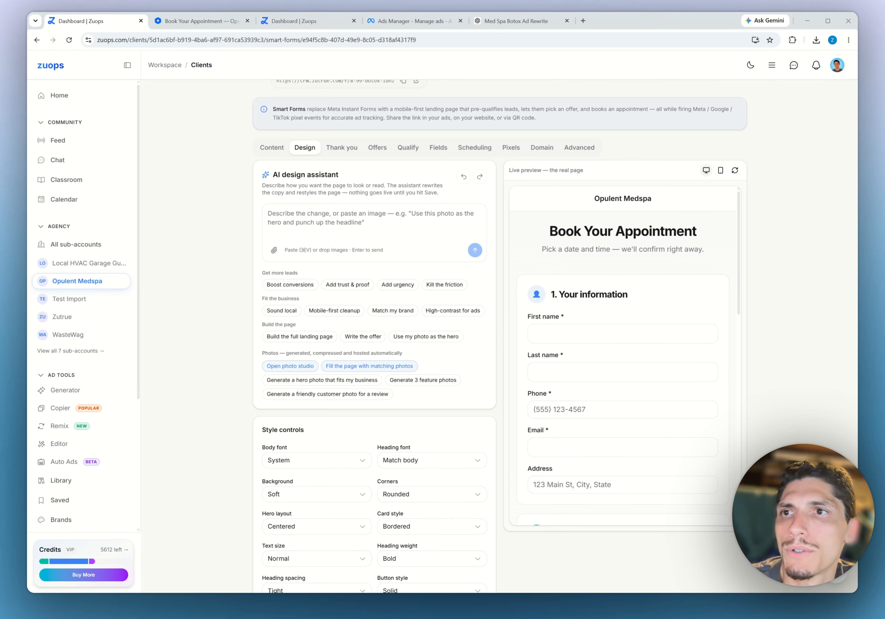
Set the Opulent Med Spa logo as the smart form's logo from the media library and check it in the live preview
{"action": "left_click", "coordinate": [285, 149]}
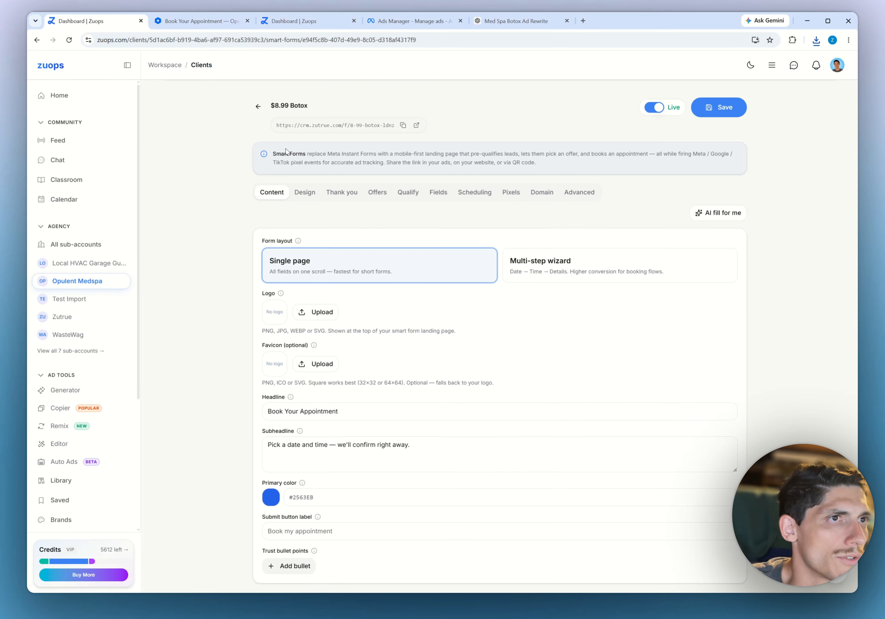
{"action": "left_click", "coordinate": [318, 313]}
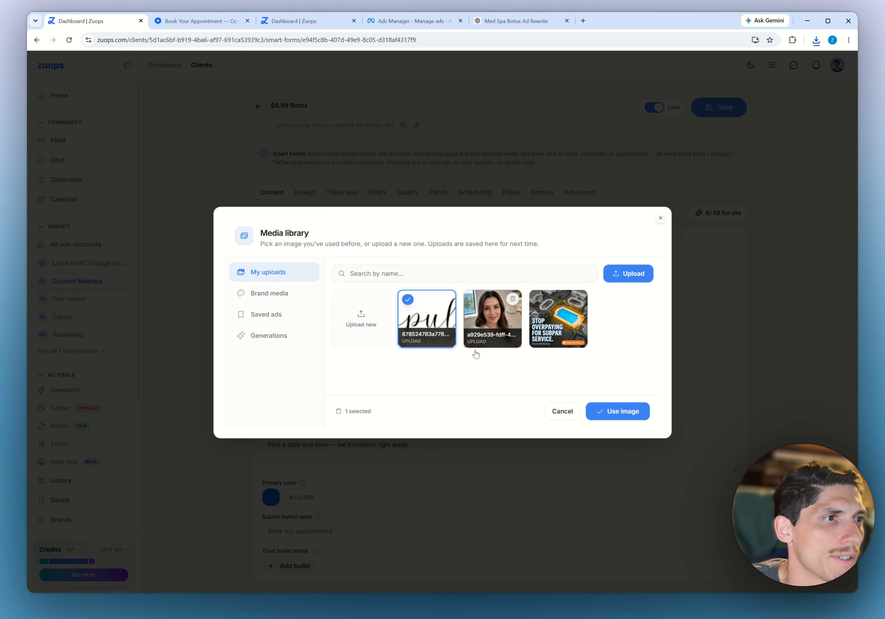
{"action": "left_click", "coordinate": [632, 412]}
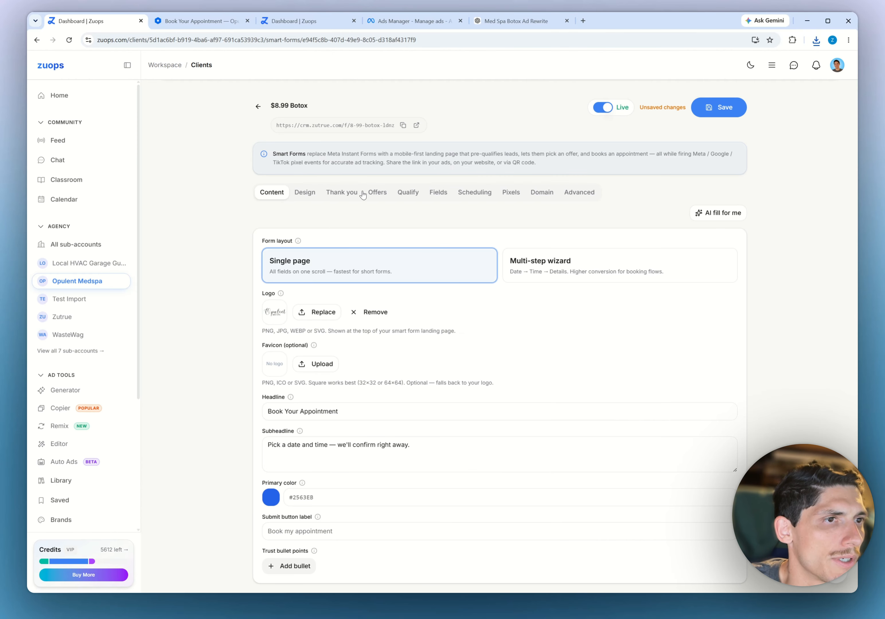
{"action": "left_click", "coordinate": [308, 197]}
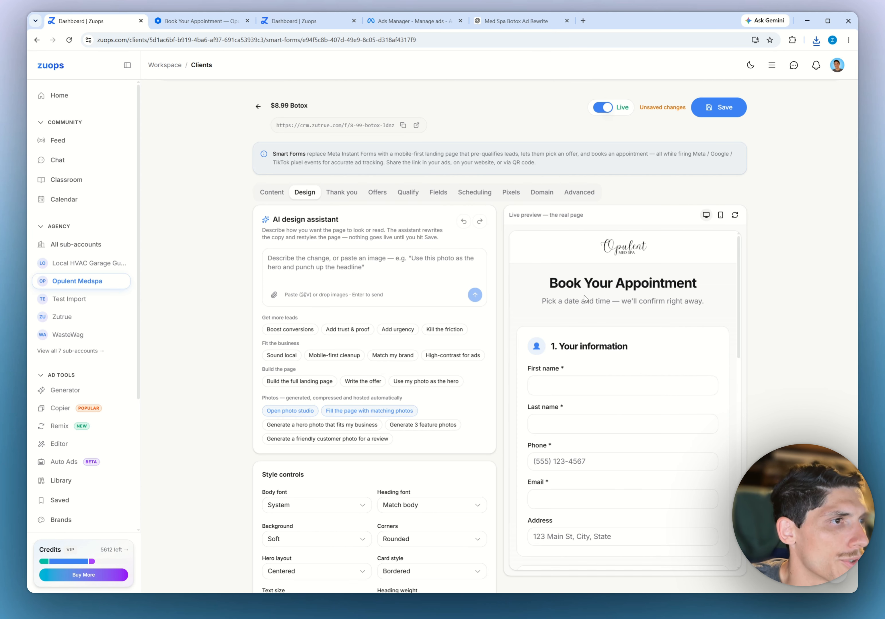
{"action": "scroll", "coordinate": [583, 296], "scroll_direction": "down", "scroll_amount": 5}
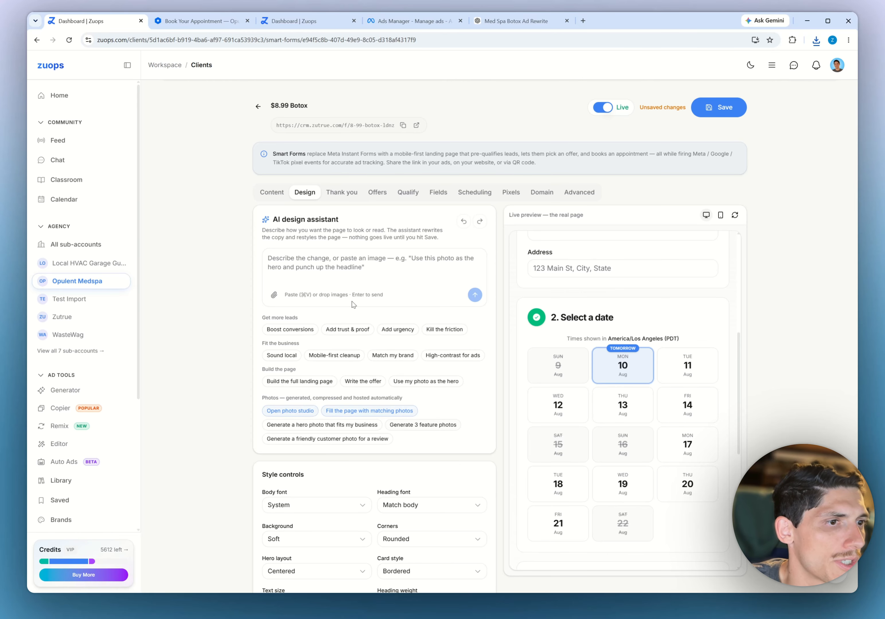
Have the AI design assistant apply "Add trust & proof" to the form page, and look through the live preview
{"action": "left_click", "coordinate": [266, 194]}
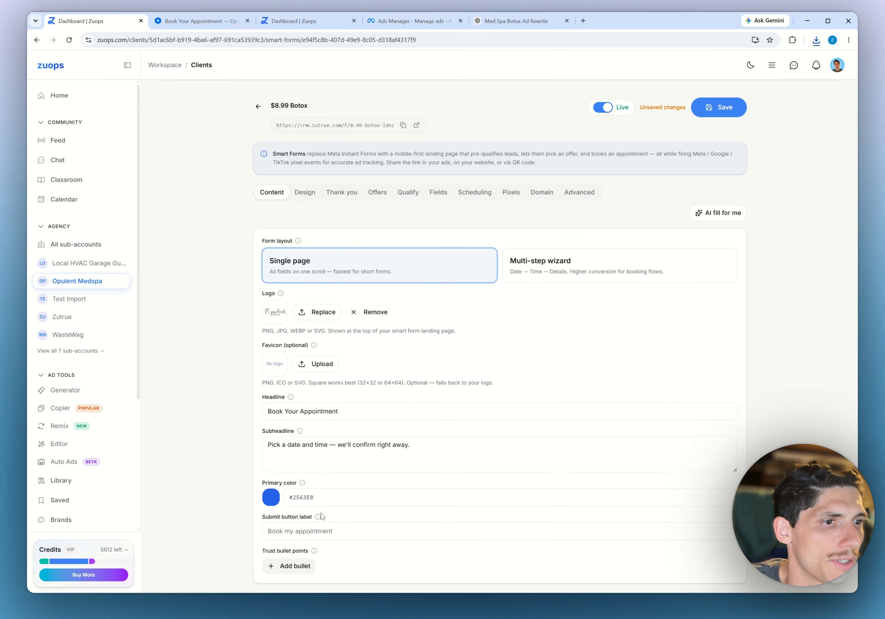
{"action": "left_click", "coordinate": [310, 192]}
{"action": "left_click", "coordinate": [323, 297]}
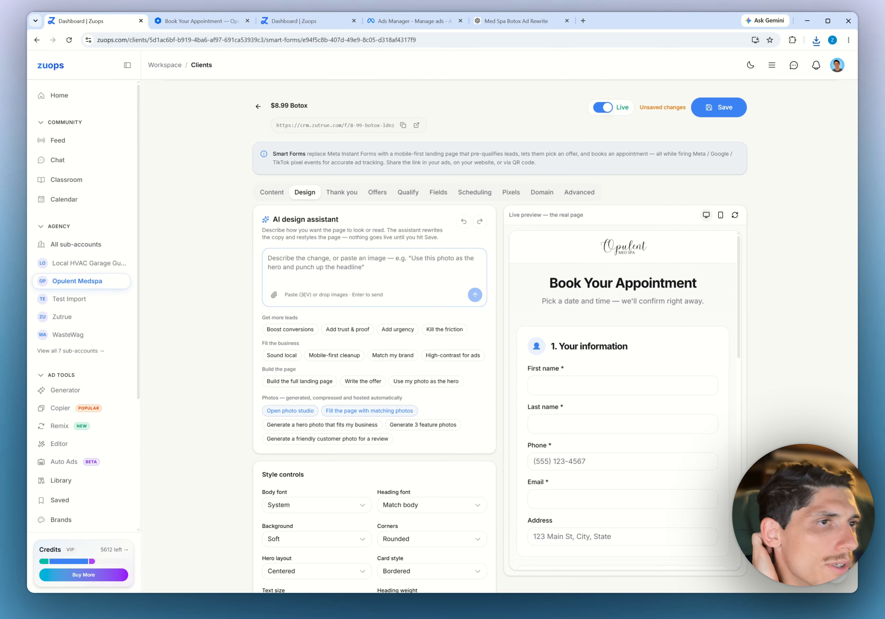
{"action": "left_click", "coordinate": [350, 329]}
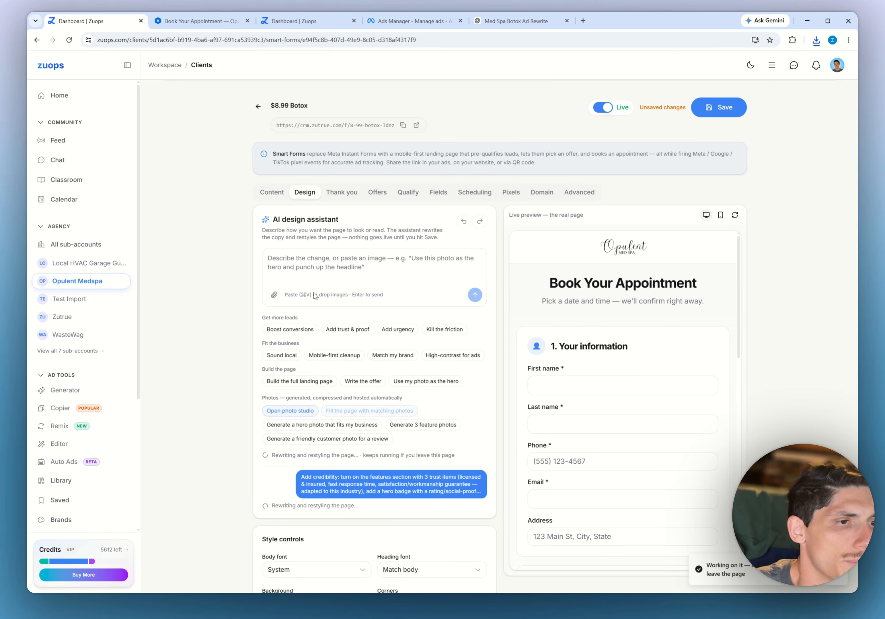
{"action": "scroll", "coordinate": [440, 405], "scroll_direction": "down", "scroll_amount": 3}
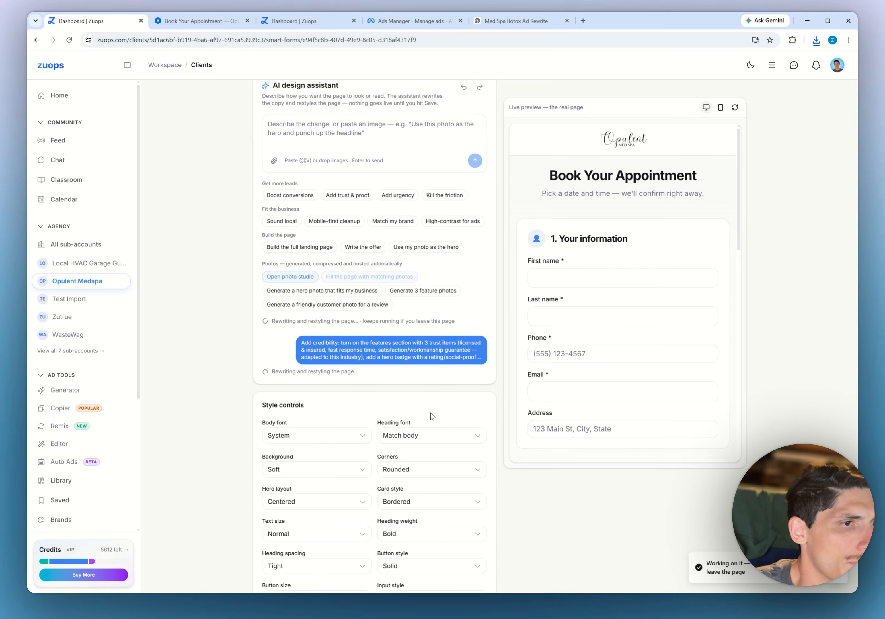
{"action": "scroll", "coordinate": [582, 369], "scroll_direction": "down", "scroll_amount": 10}
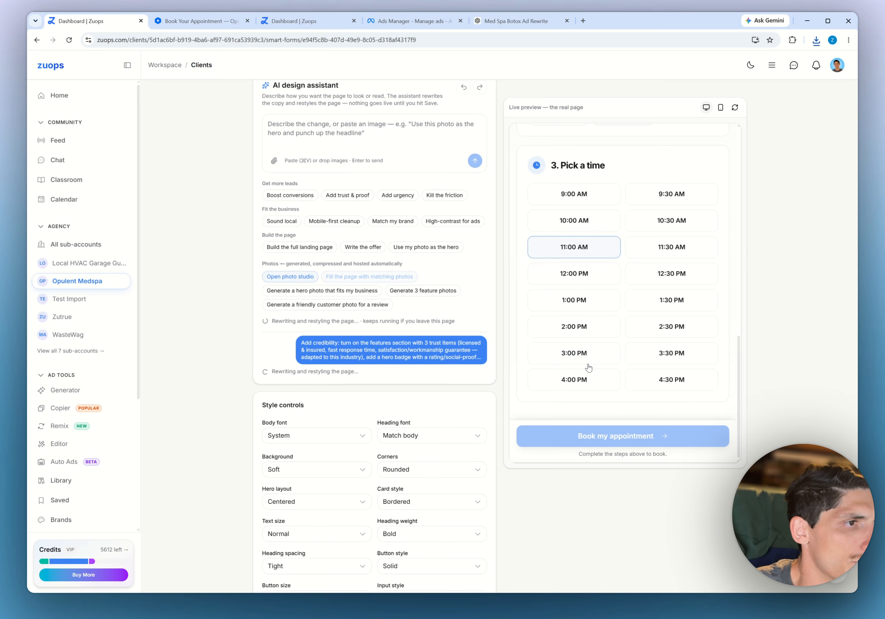
Try yellow #FFD814 as the smart form's primary color and save the form
{"action": "scroll", "coordinate": [368, 309], "scroll_direction": "up", "scroll_amount": 5}
{"action": "scroll", "coordinate": [367, 310], "scroll_direction": "up", "scroll_amount": 2}
{"action": "left_click", "coordinate": [278, 233]}
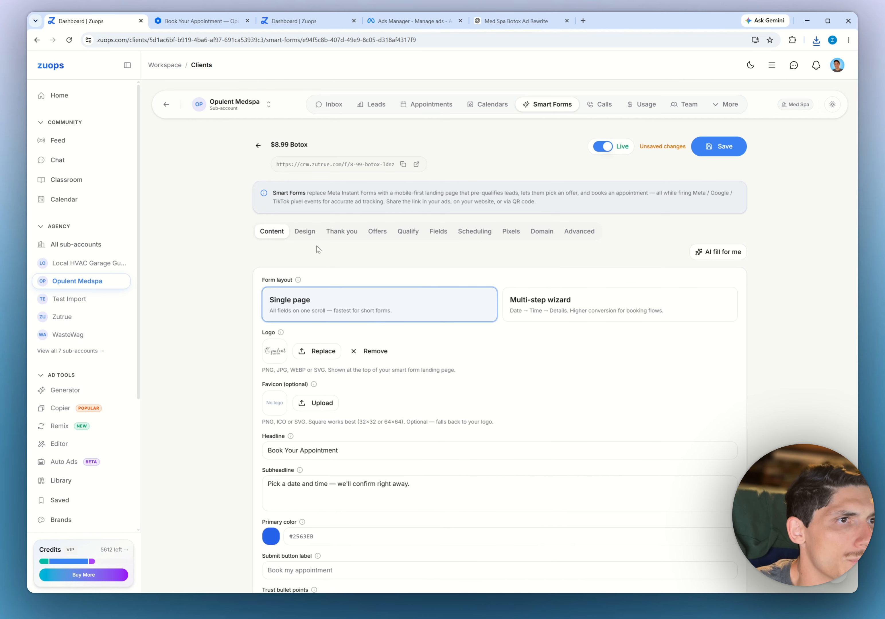
{"action": "scroll", "coordinate": [336, 390], "scroll_direction": "down", "scroll_amount": 1}
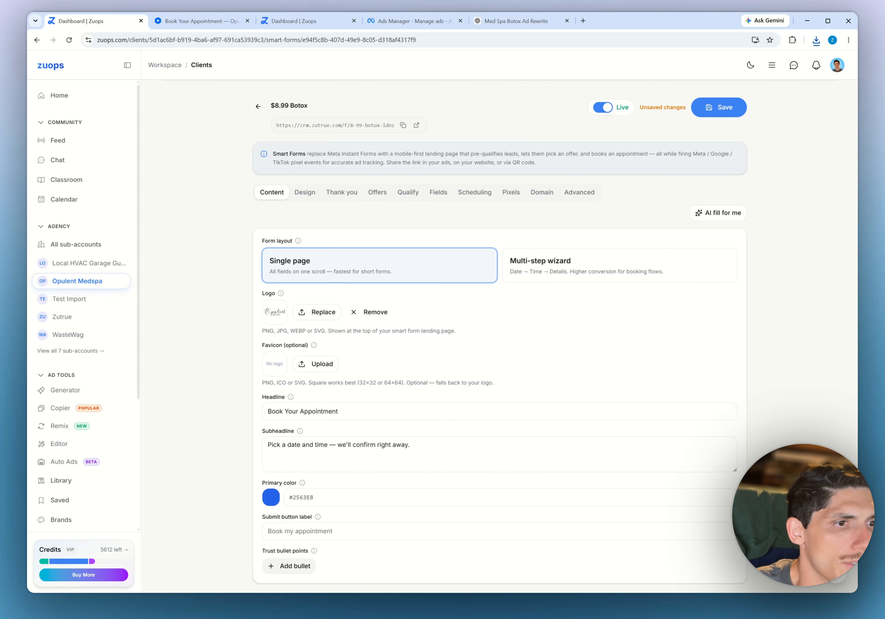
{"action": "left_click", "coordinate": [274, 502]}
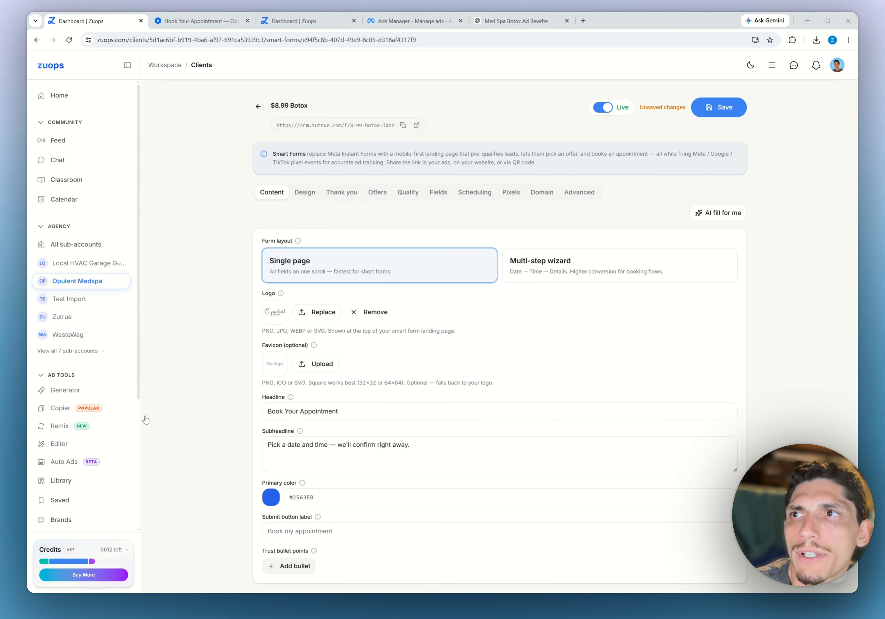
{"action": "left_click", "coordinate": [289, 490]}
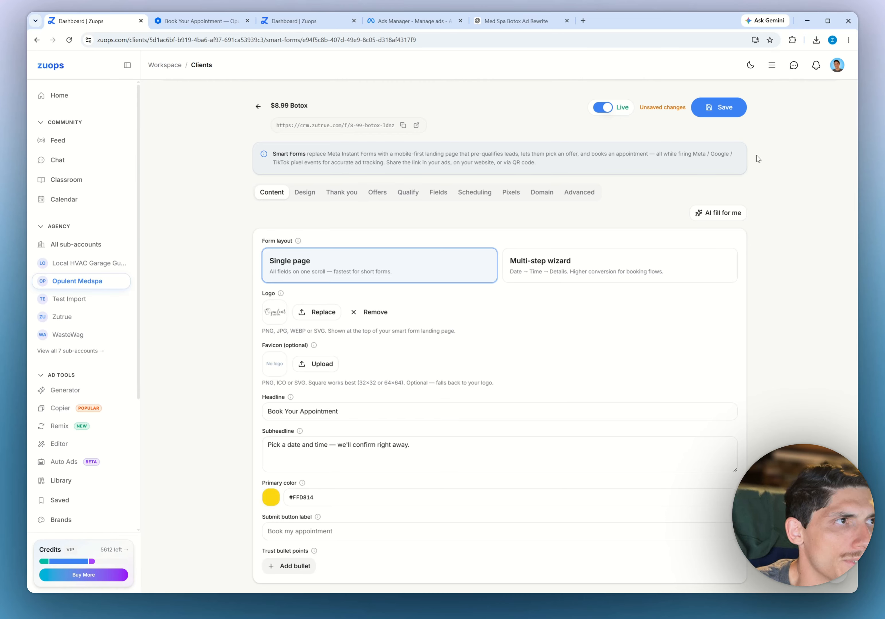
{"action": "left_click", "coordinate": [721, 107]}
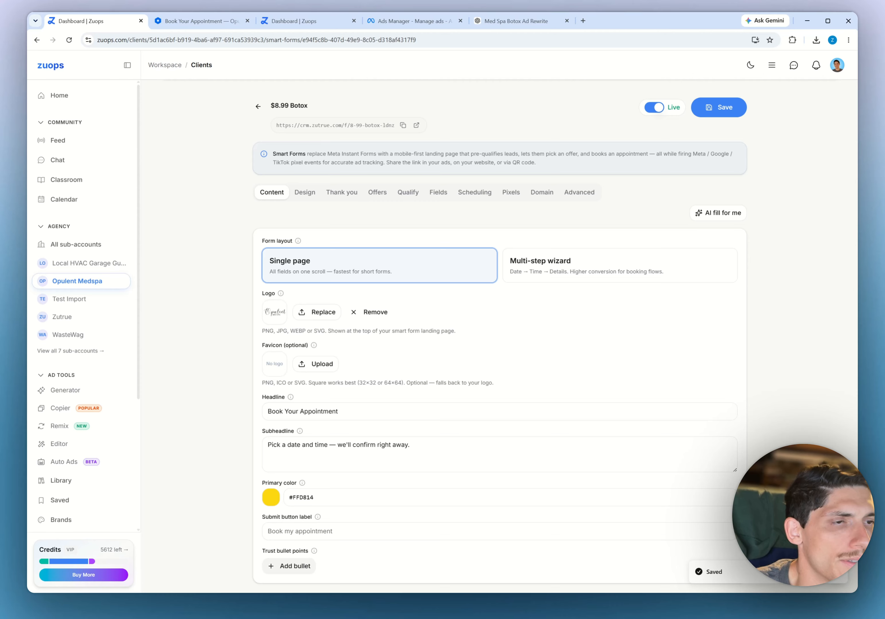
Check how the yellow primary color looks in the live preview, down to the date selection
{"action": "left_click_drag", "start_coordinate": [412, 446], "coordinate": [266, 445]}
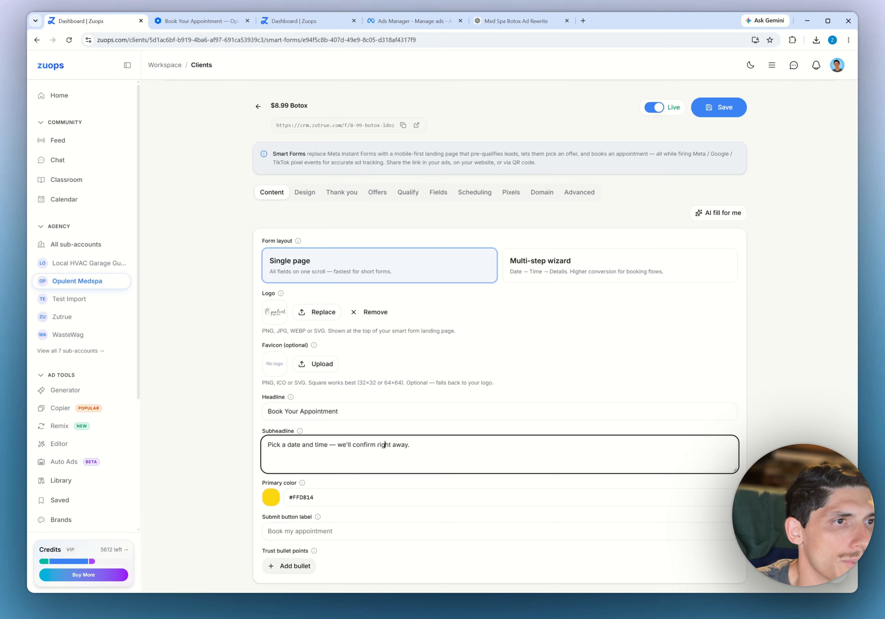
{"action": "left_click", "coordinate": [305, 193]}
{"action": "scroll", "coordinate": [590, 295], "scroll_direction": "down", "scroll_amount": 5}
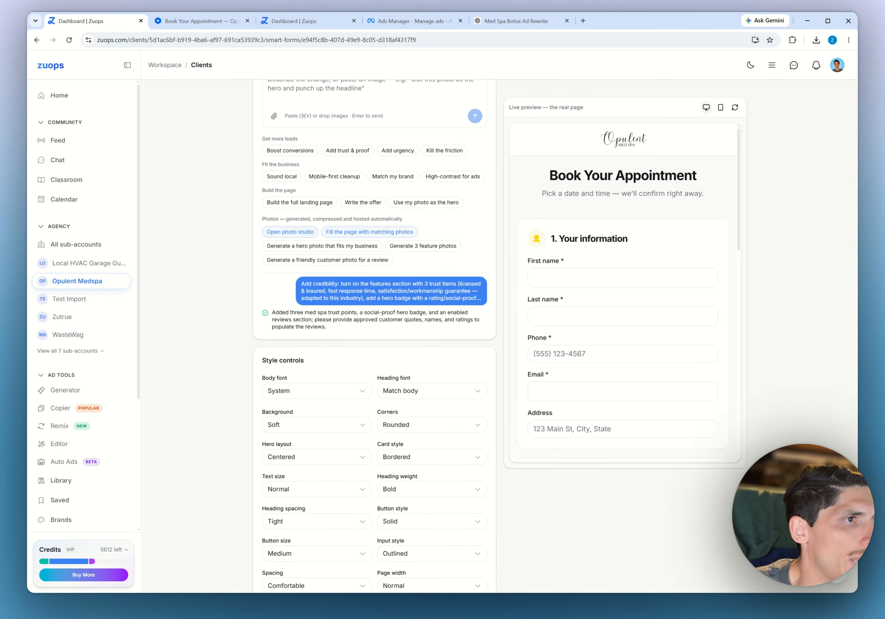
{"action": "scroll", "coordinate": [596, 299], "scroll_direction": "down", "scroll_amount": 5}
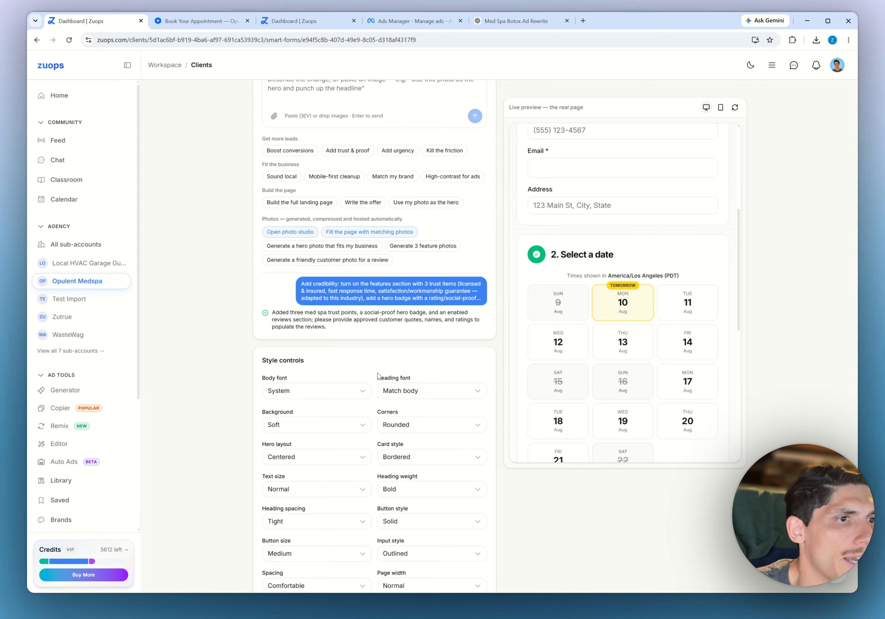
Set the smart form's primary color to the darker gold #E6BF00 and save the form
{"action": "scroll", "coordinate": [553, 335], "scroll_direction": "up", "scroll_amount": 5}
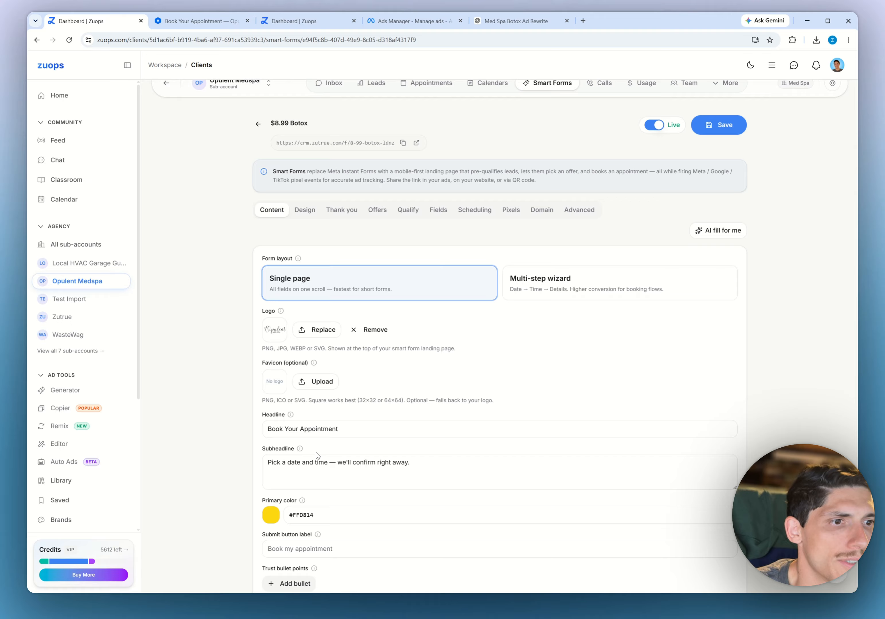
{"action": "scroll", "coordinate": [283, 486], "scroll_direction": "down", "scroll_amount": 1}
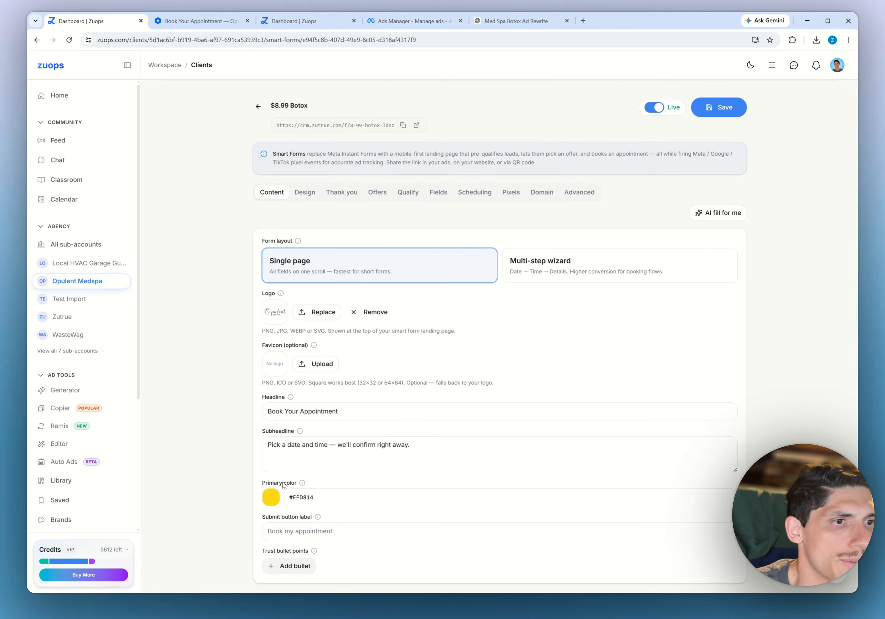
{"action": "left_click", "coordinate": [273, 494]}
{"action": "left_click", "coordinate": [386, 385]}
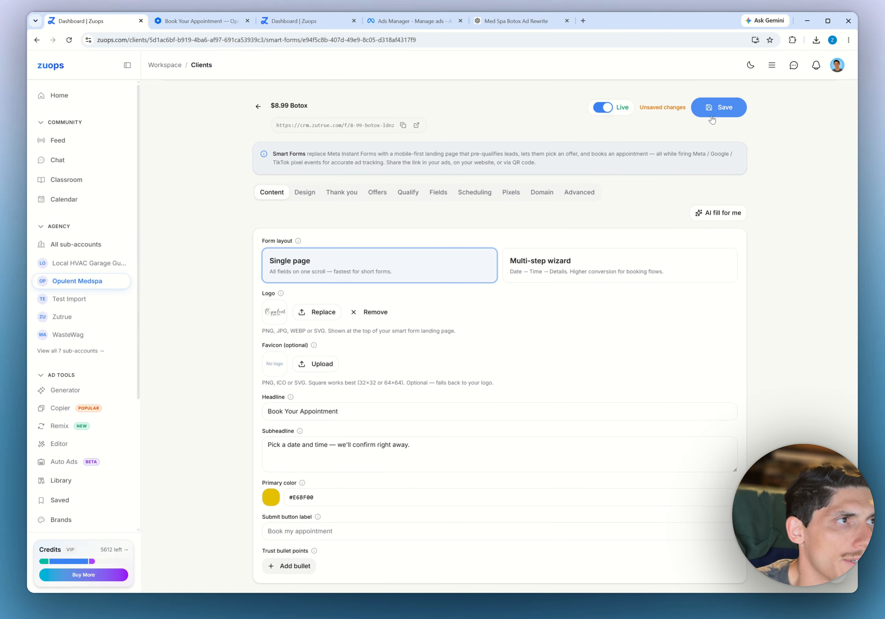
{"action": "left_click", "coordinate": [718, 107]}
Check the gold color in the live preview by selecting the 11:00 AM slot and looking over the date and time sections
{"action": "left_click", "coordinate": [305, 192]}
{"action": "scroll", "coordinate": [617, 388], "scroll_direction": "down", "scroll_amount": 10}
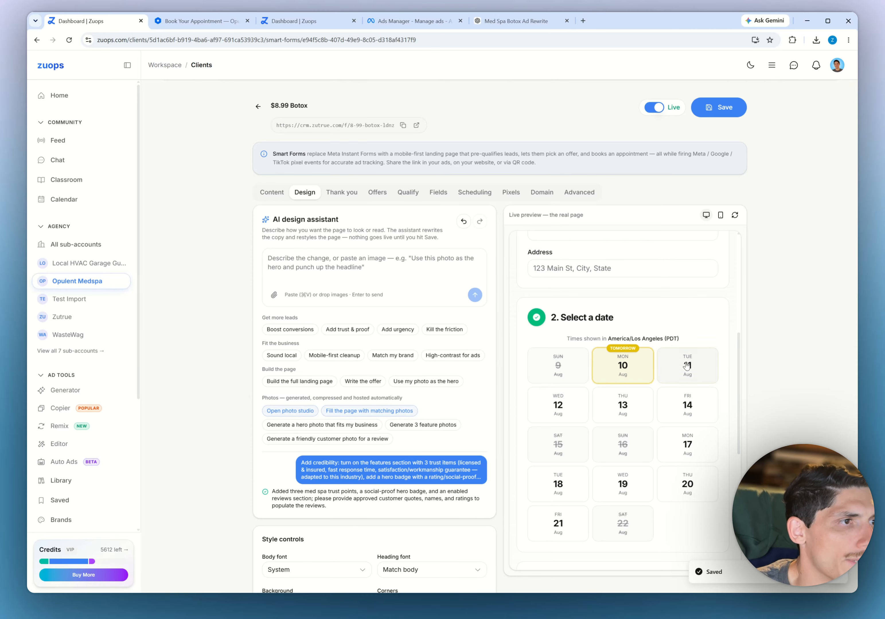
{"action": "left_click", "coordinate": [582, 247]}
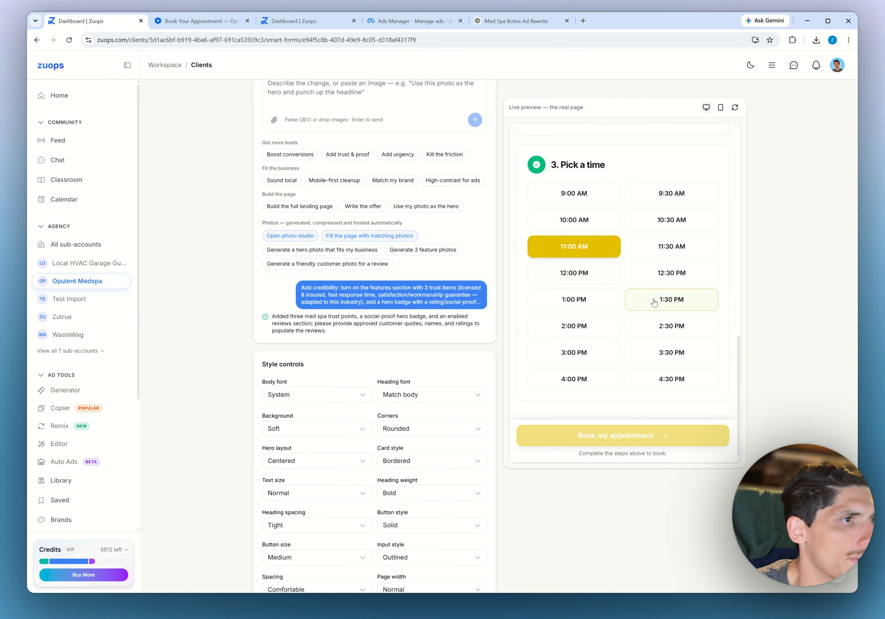
{"action": "scroll", "coordinate": [641, 303], "scroll_direction": "up", "scroll_amount": 3}
{"action": "scroll", "coordinate": [493, 382], "scroll_direction": "up", "scroll_amount": 1}
{"action": "scroll", "coordinate": [493, 383], "scroll_direction": "up", "scroll_amount": 4}
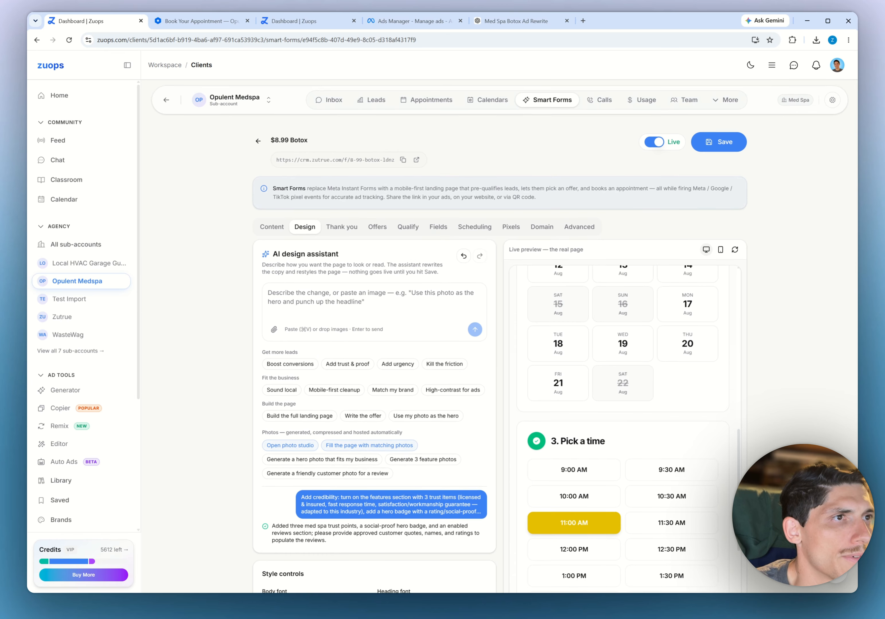
{"action": "left_click", "coordinate": [281, 232]}
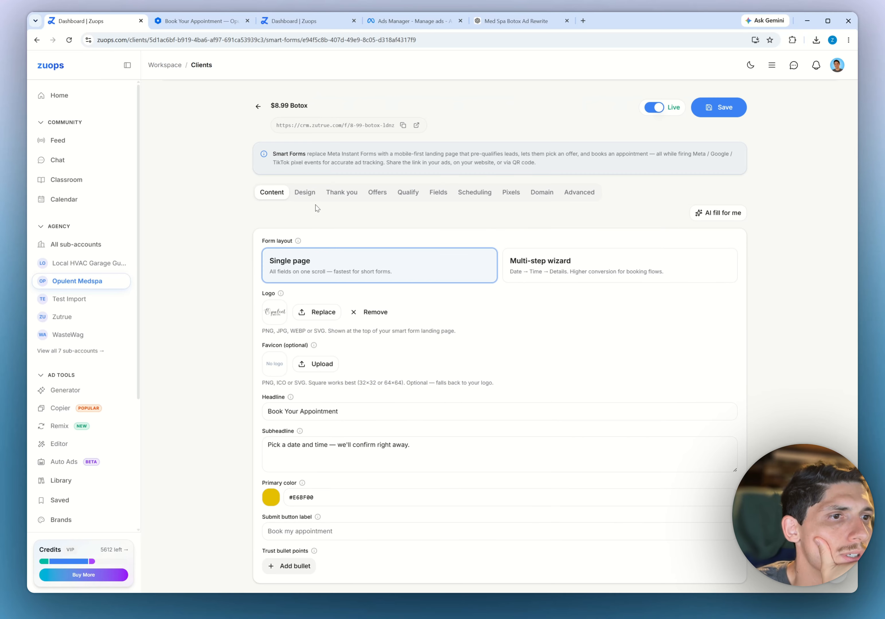
{"action": "left_click", "coordinate": [307, 194]}
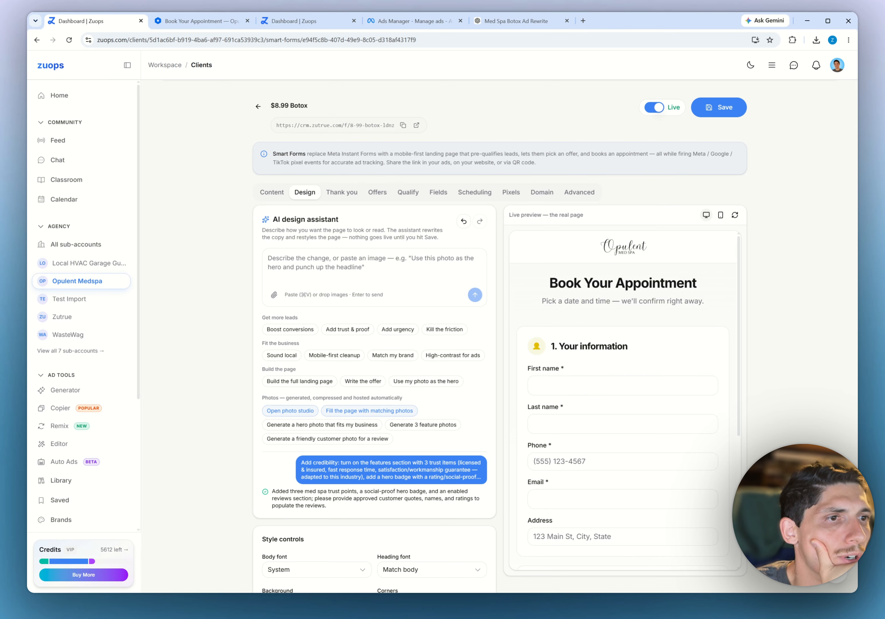
{"action": "scroll", "coordinate": [347, 289], "scroll_direction": "down", "scroll_amount": 15}
{"action": "scroll", "coordinate": [347, 275], "scroll_direction": "up", "scroll_amount": 15}
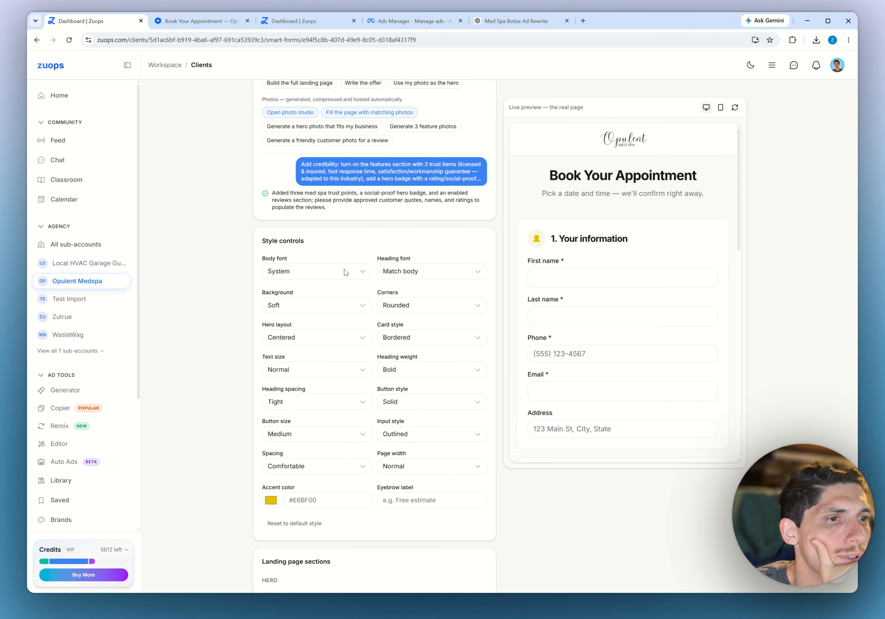
Set the smart form's scheduling so customers pick from arrival windows, and save the form
{"action": "left_click", "coordinate": [342, 131]}
{"action": "left_click", "coordinate": [432, 134]}
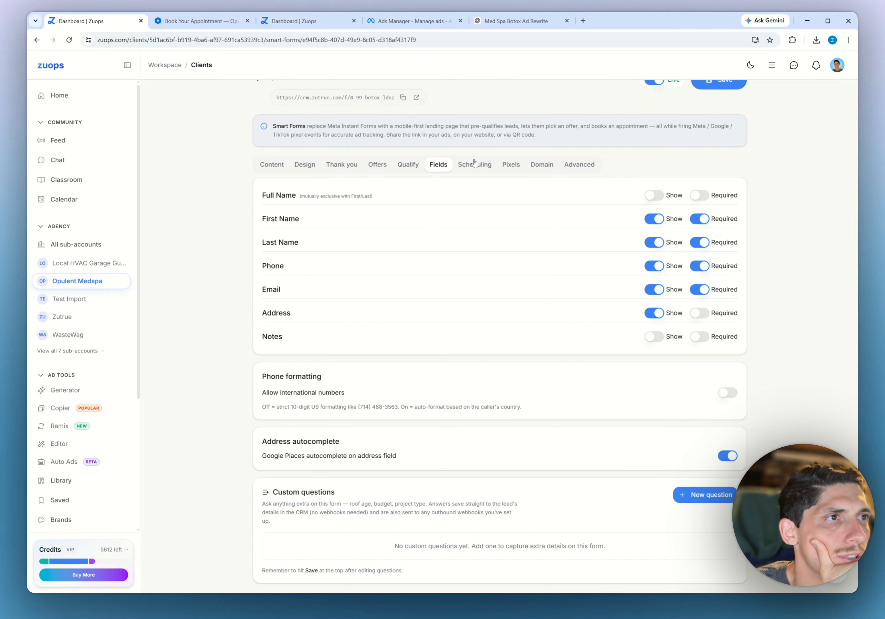
{"action": "left_click", "coordinate": [475, 165]}
{"action": "left_click", "coordinate": [406, 289]}
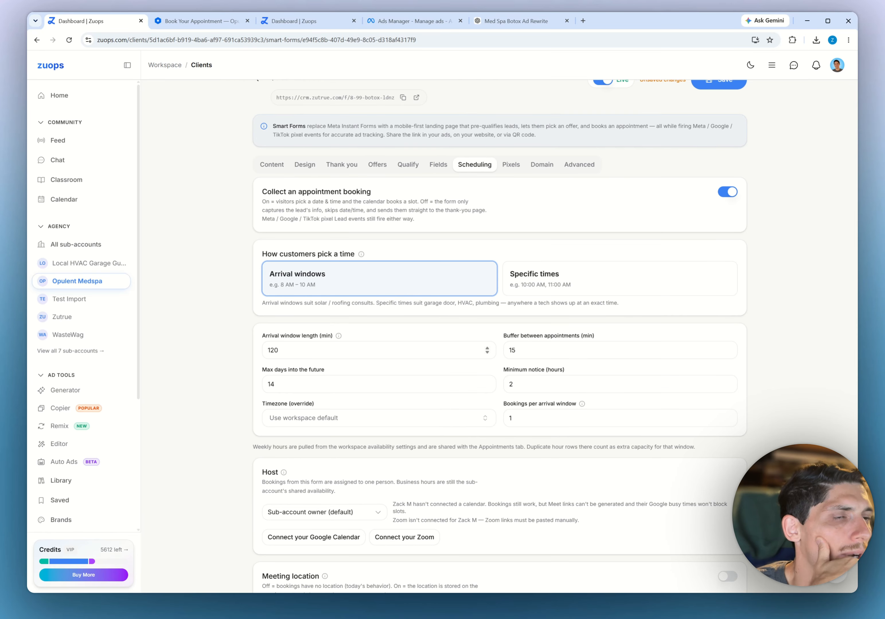
{"action": "scroll", "coordinate": [343, 379], "scroll_direction": "down", "scroll_amount": 1}
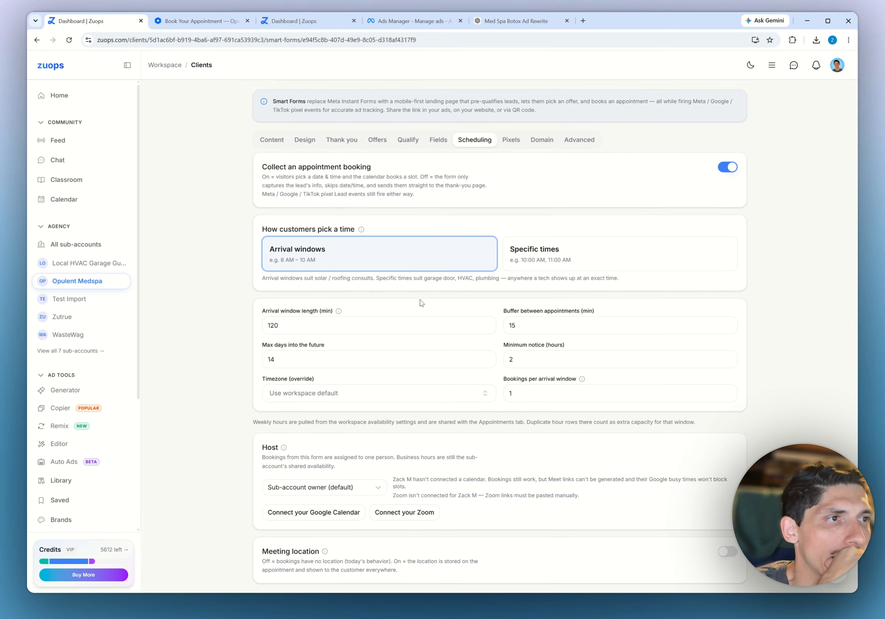
{"action": "scroll", "coordinate": [384, 388], "scroll_direction": "up", "scroll_amount": 3}
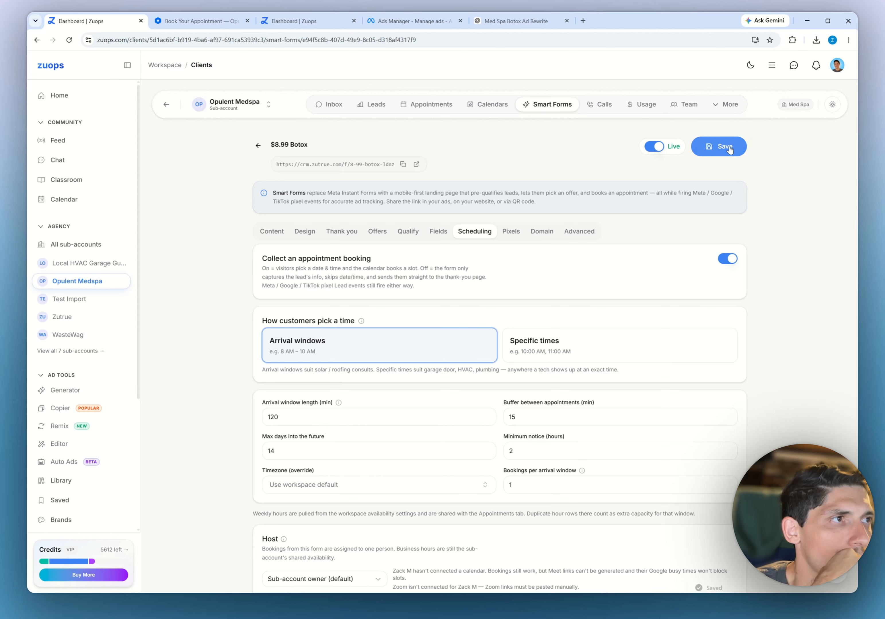
{"action": "key", "text": "ctrl+s"}
Test the arrival windows in the design live preview by selecting each time slot from 9:00 AM – 11:00 AM through 3:00 PM – 5:00 PM
{"action": "left_click", "coordinate": [306, 232]}
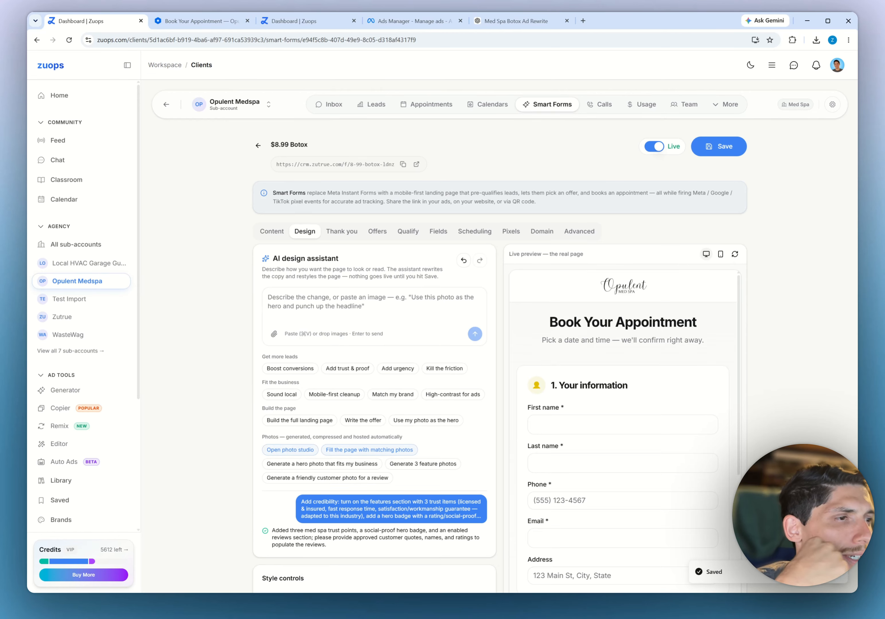
{"action": "scroll", "coordinate": [571, 367], "scroll_direction": "down", "scroll_amount": 15}
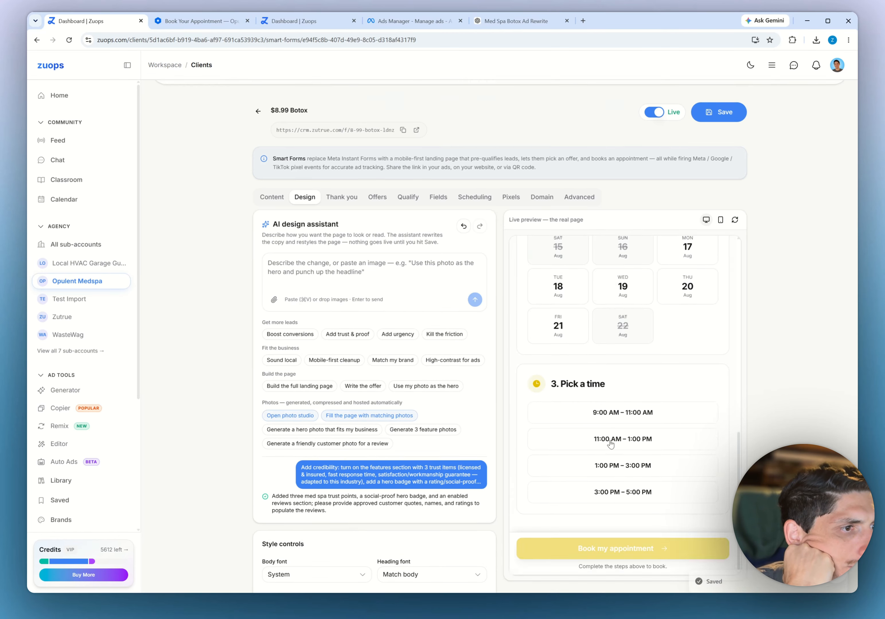
{"action": "scroll", "coordinate": [610, 398], "scroll_direction": "down", "scroll_amount": 2}
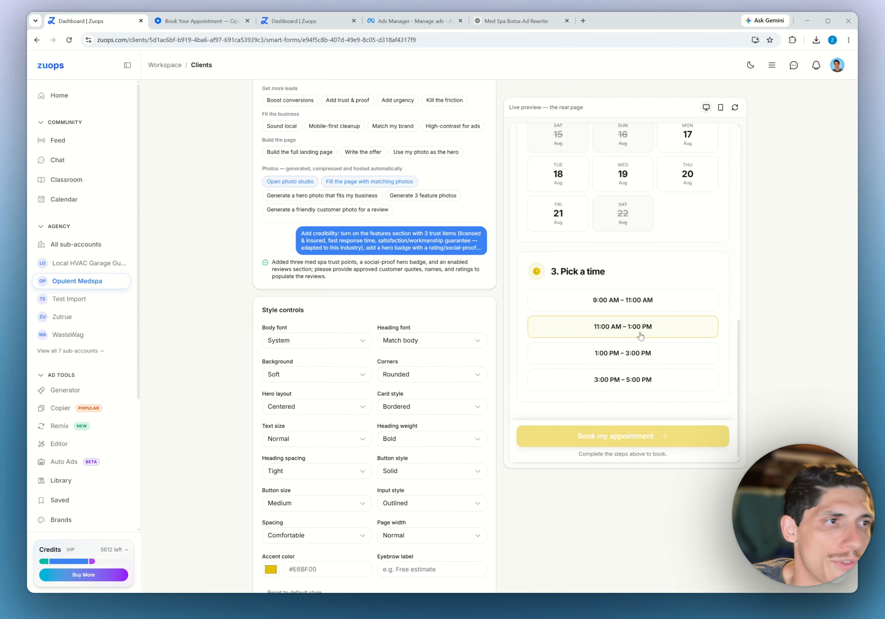
{"action": "scroll", "coordinate": [639, 383], "scroll_direction": "up", "scroll_amount": 8}
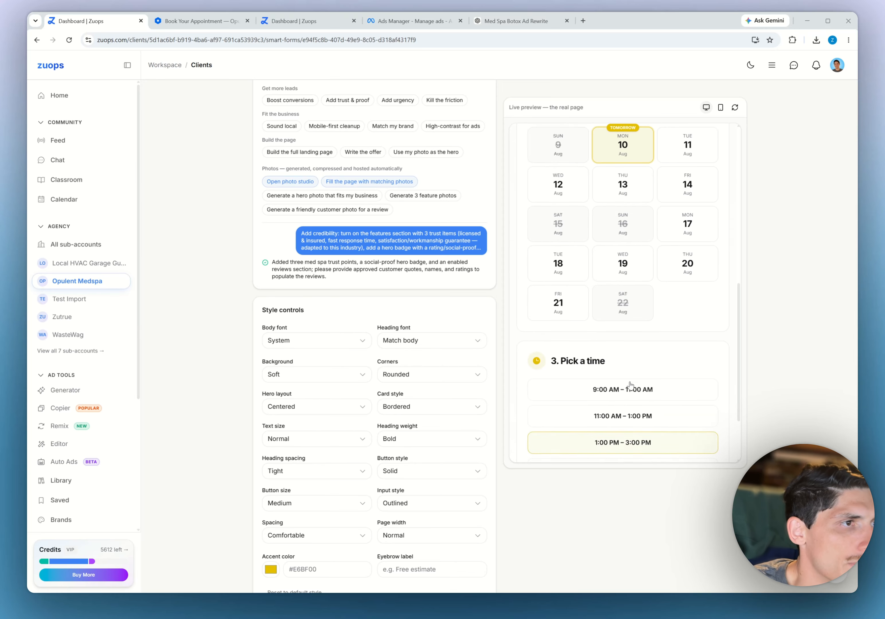
{"action": "scroll", "coordinate": [625, 368], "scroll_direction": "down", "scroll_amount": 7}
{"action": "scroll", "coordinate": [625, 369], "scroll_direction": "down", "scroll_amount": 1}
{"action": "left_click", "coordinate": [657, 302]}
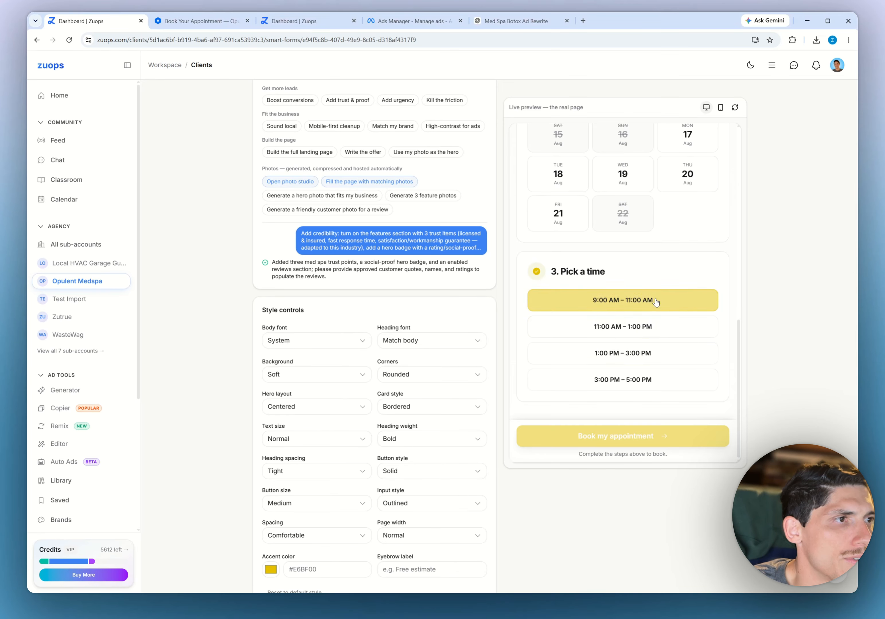
{"action": "left_click", "coordinate": [677, 329]}
{"action": "left_click", "coordinate": [661, 364]}
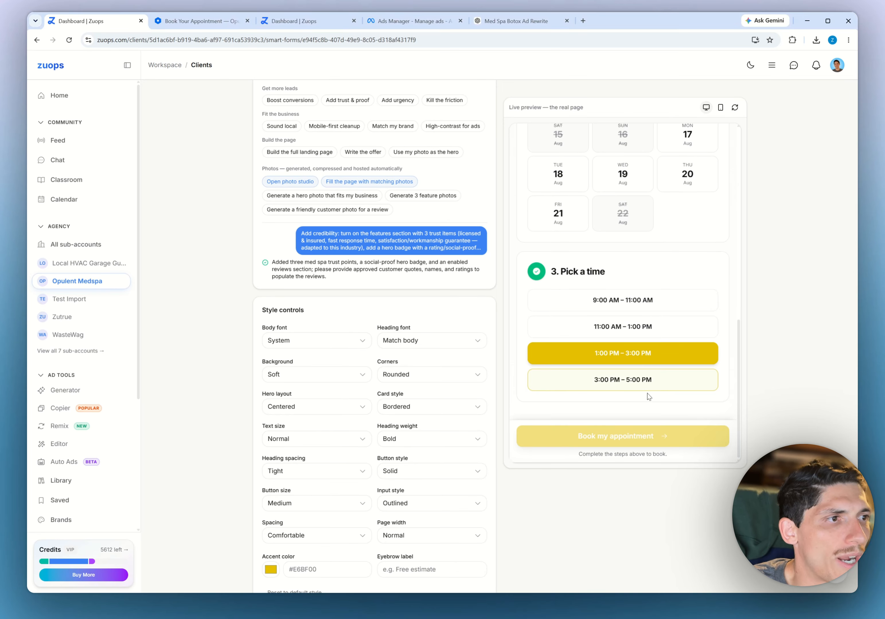
{"action": "left_click", "coordinate": [643, 388]}
{"action": "scroll", "coordinate": [628, 417], "scroll_direction": "down", "scroll_amount": 1}
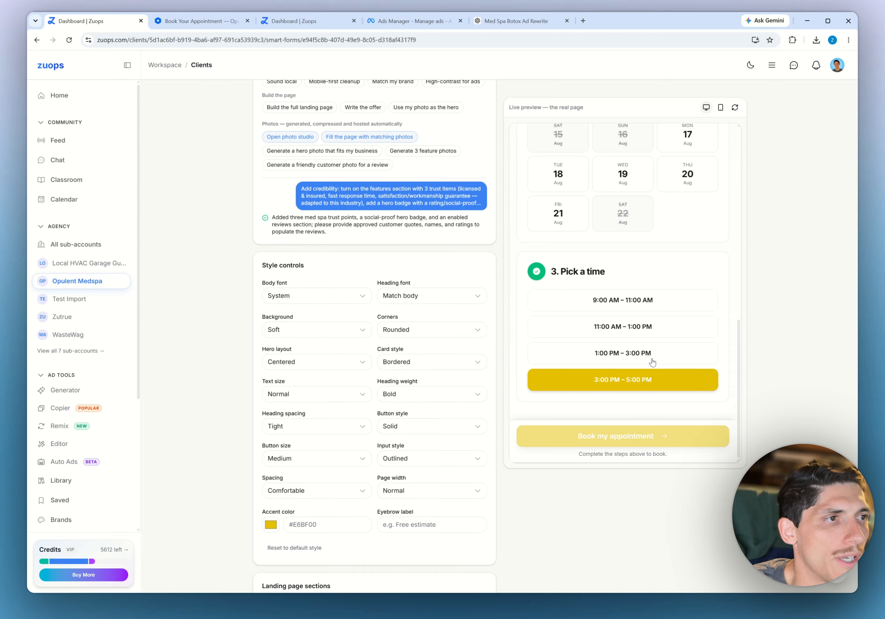
Compare the smart form's mobile and desktop layouts in the live preview from its beginning
{"action": "scroll", "coordinate": [503, 362], "scroll_direction": "up", "scroll_amount": 8}
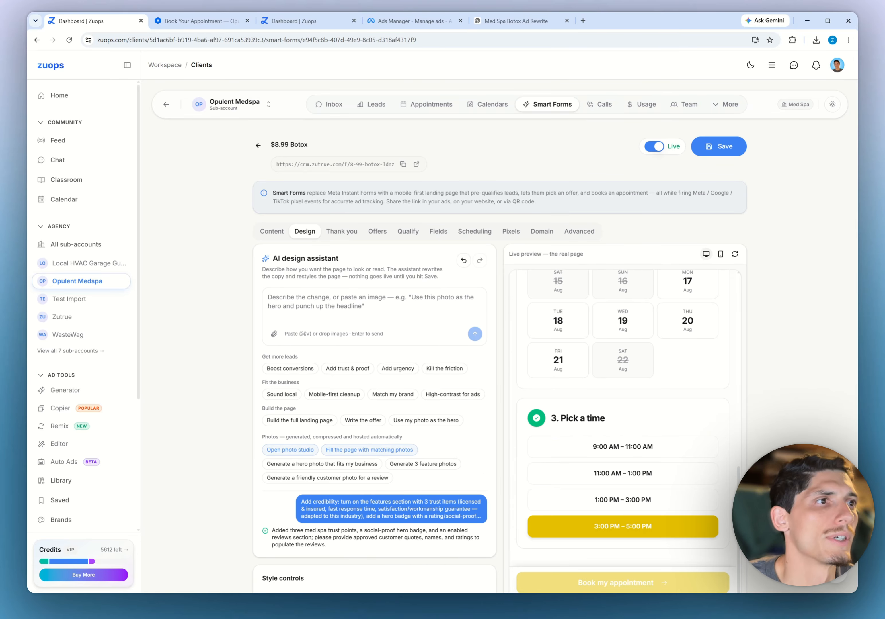
{"action": "scroll", "coordinate": [617, 328], "scroll_direction": "up", "scroll_amount": 3}
{"action": "scroll", "coordinate": [617, 328], "scroll_direction": "up", "scroll_amount": 6}
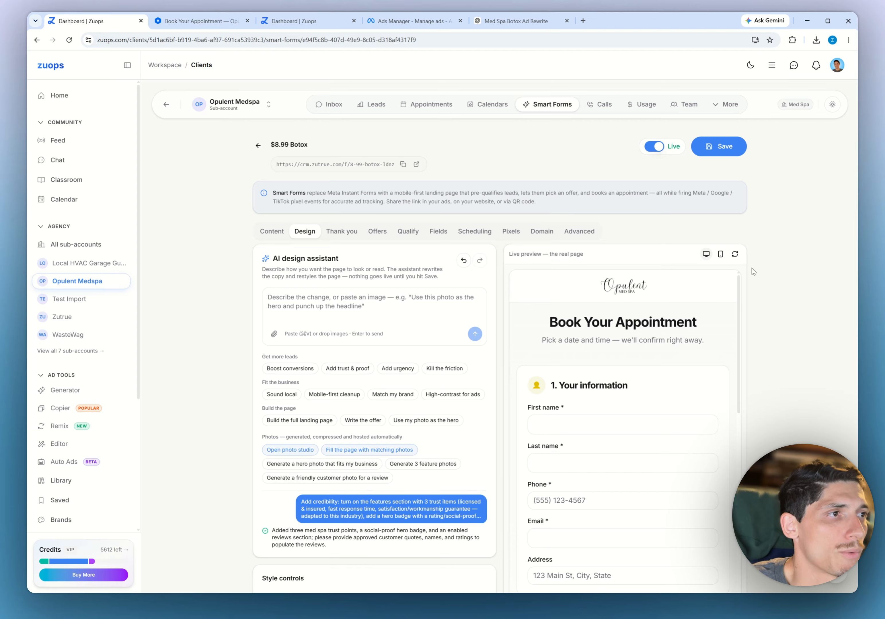
{"action": "left_click", "coordinate": [721, 255]}
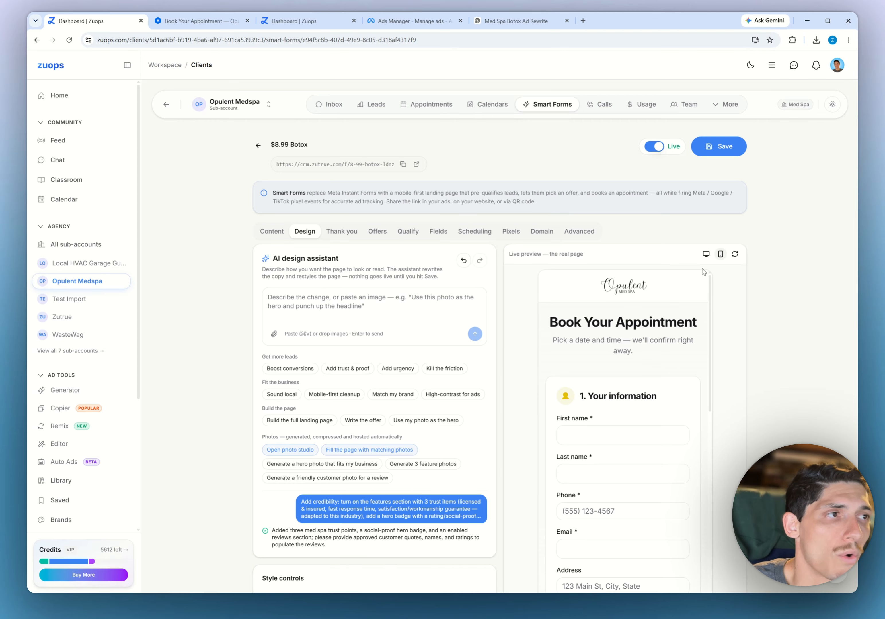
{"action": "left_click", "coordinate": [706, 255]}
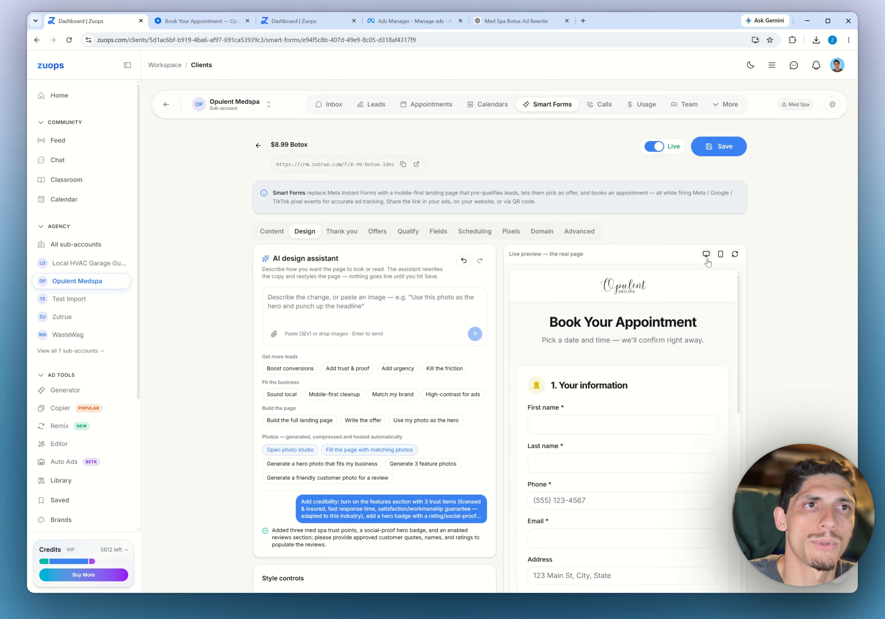
Read the wins channel in the community chat and return to the Opulent Medspa sub-account
{"action": "left_click", "coordinate": [75, 165]}
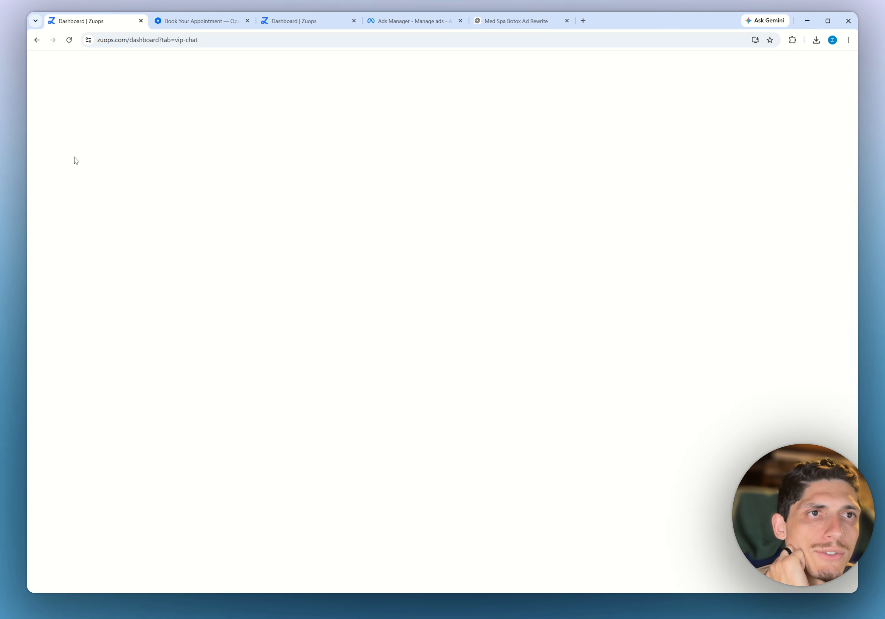
{"action": "left_click", "coordinate": [189, 210]}
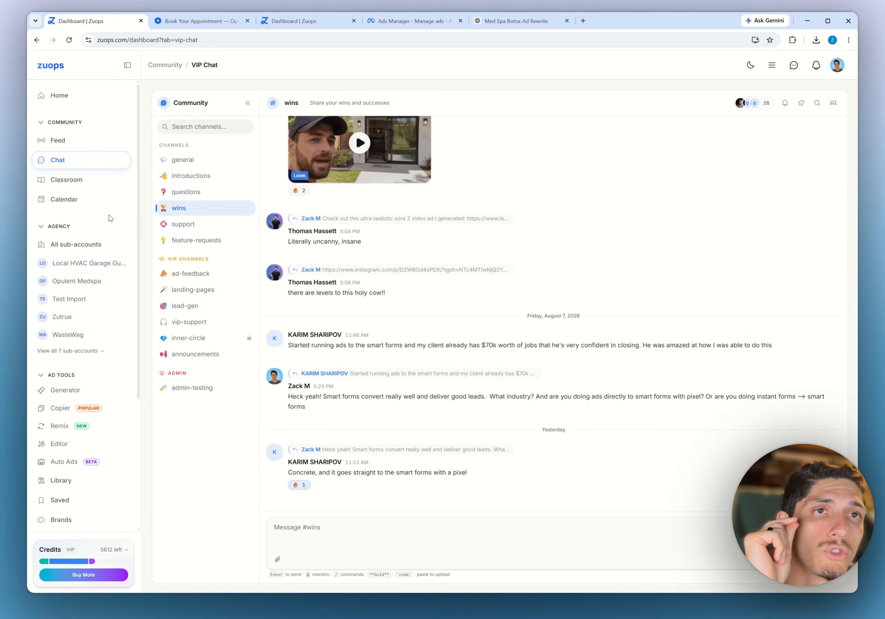
{"action": "left_click", "coordinate": [90, 296]}
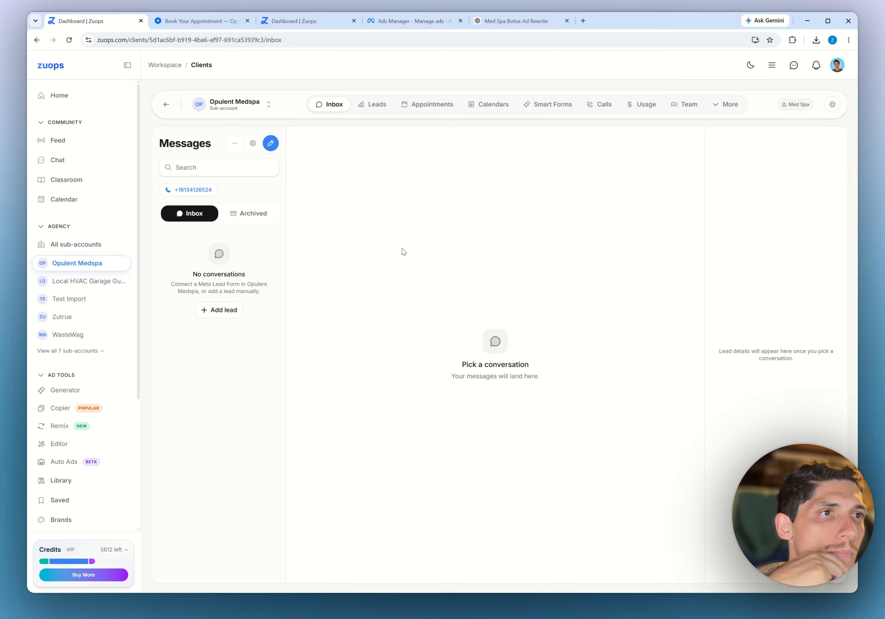
Review the $8.99 Botox smart form's all-time analytics, including its conversion funnel, top sources and devices
{"action": "left_click", "coordinate": [553, 110]}
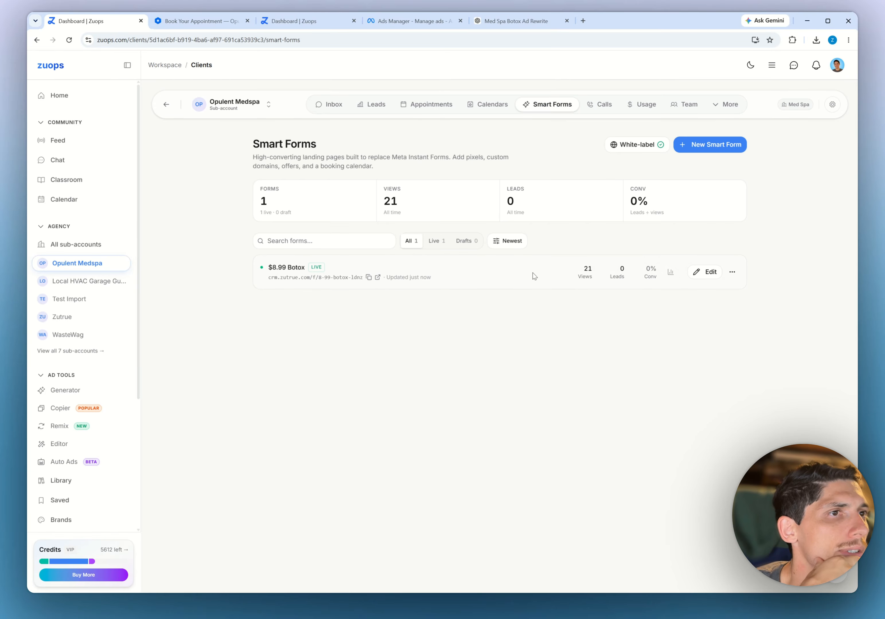
{"action": "left_click", "coordinate": [622, 273]}
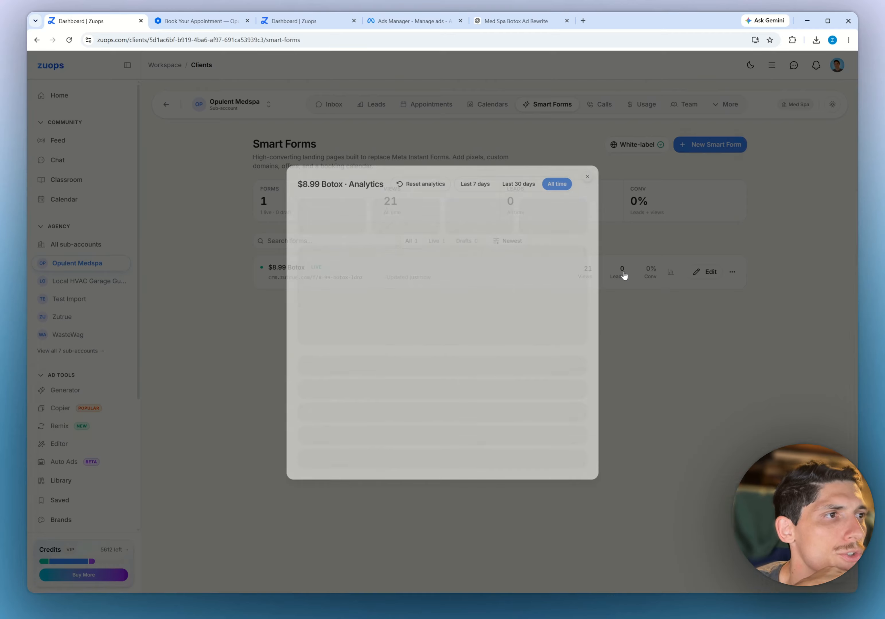
{"action": "scroll", "coordinate": [400, 322], "scroll_direction": "down", "scroll_amount": 4}
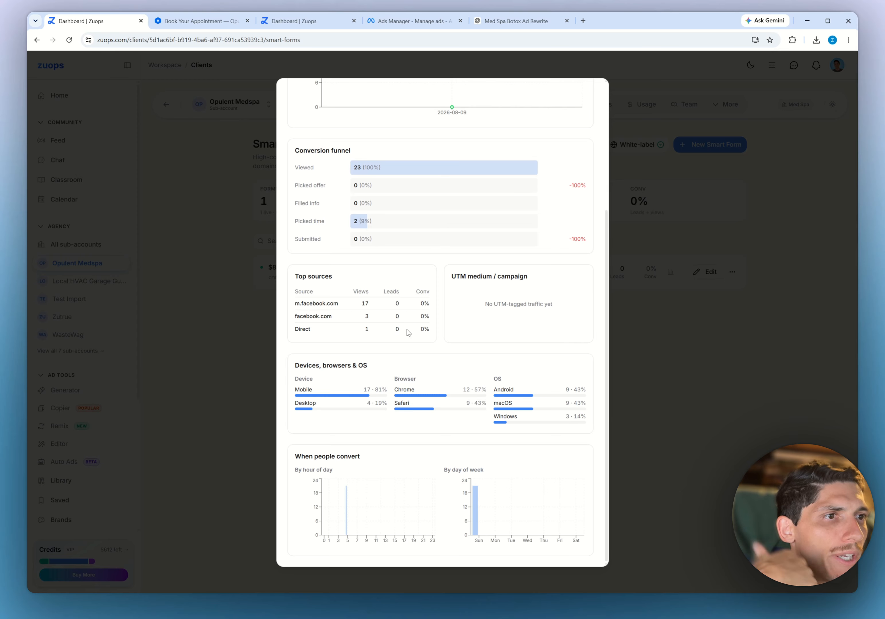
{"action": "scroll", "coordinate": [446, 361], "scroll_direction": "up", "scroll_amount": 4}
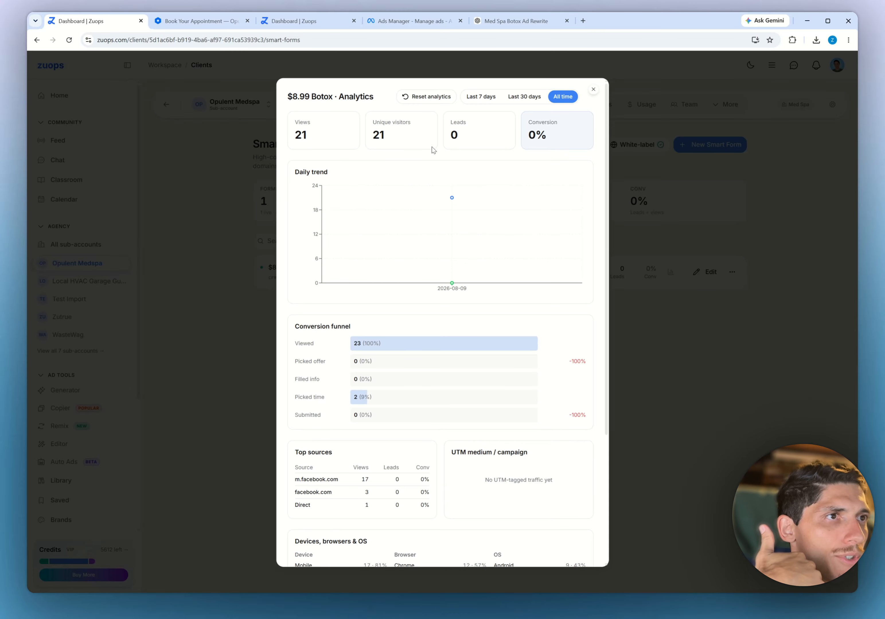
{"action": "left_click", "coordinate": [594, 91]}
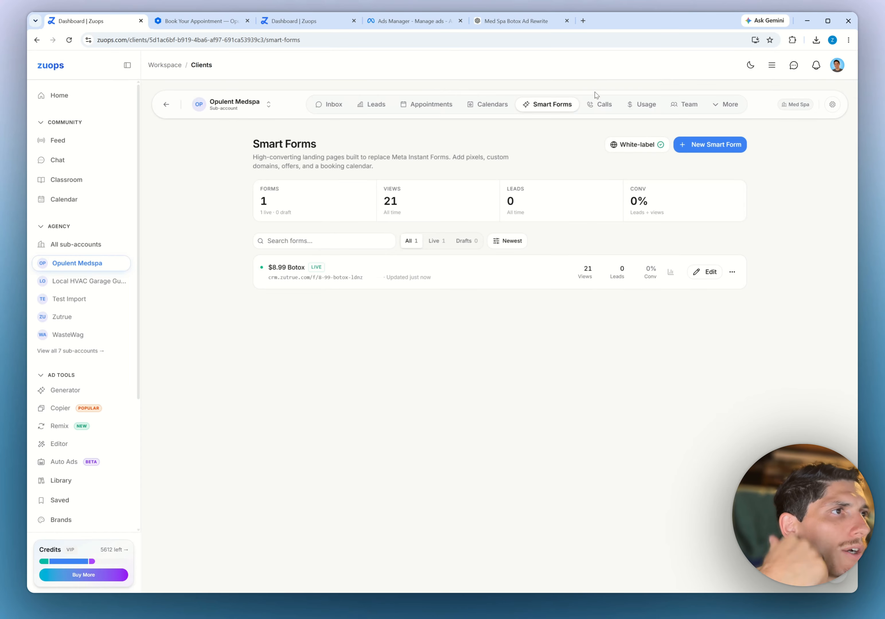
Reset the analytics of the $8.99 Botox smart form and recheck them
{"action": "left_click", "coordinate": [633, 274]}
{"action": "left_click", "coordinate": [426, 99]}
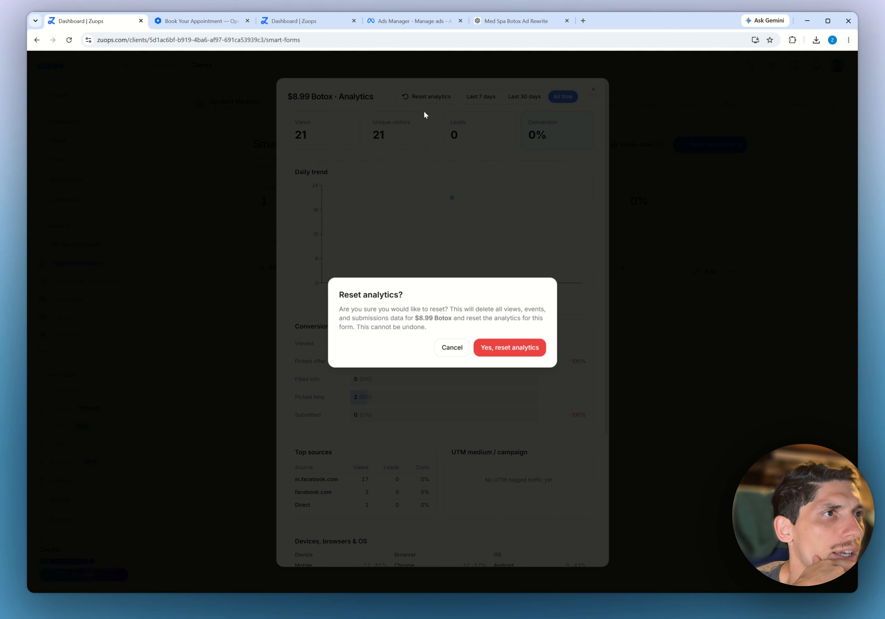
{"action": "left_click", "coordinate": [501, 349]}
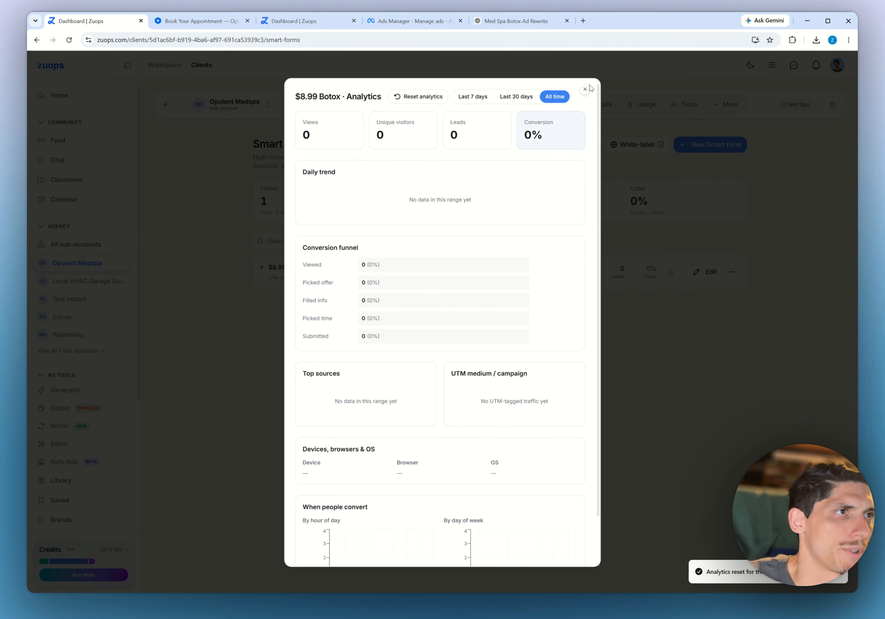
{"action": "left_click", "coordinate": [586, 90]}
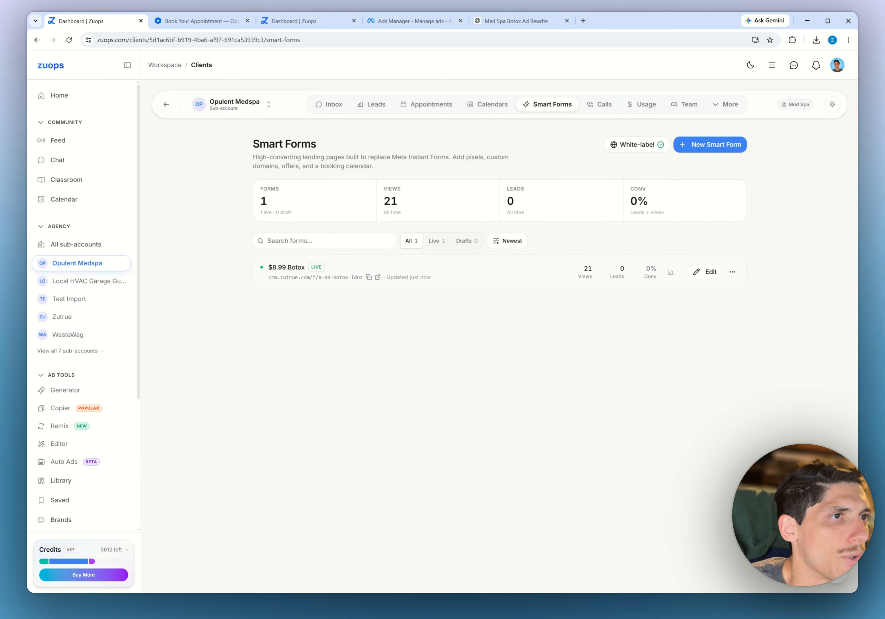
{"action": "left_click", "coordinate": [616, 280]}
{"action": "left_click", "coordinate": [639, 308]}
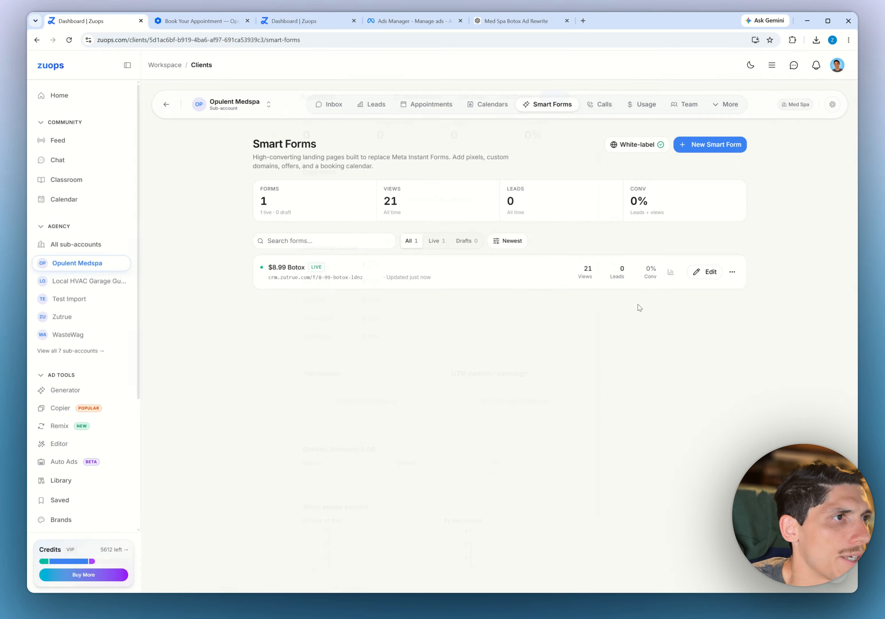
Edit the $8.99 Botox form's design and set its body font to Poppins
{"action": "left_click", "coordinate": [704, 273]}
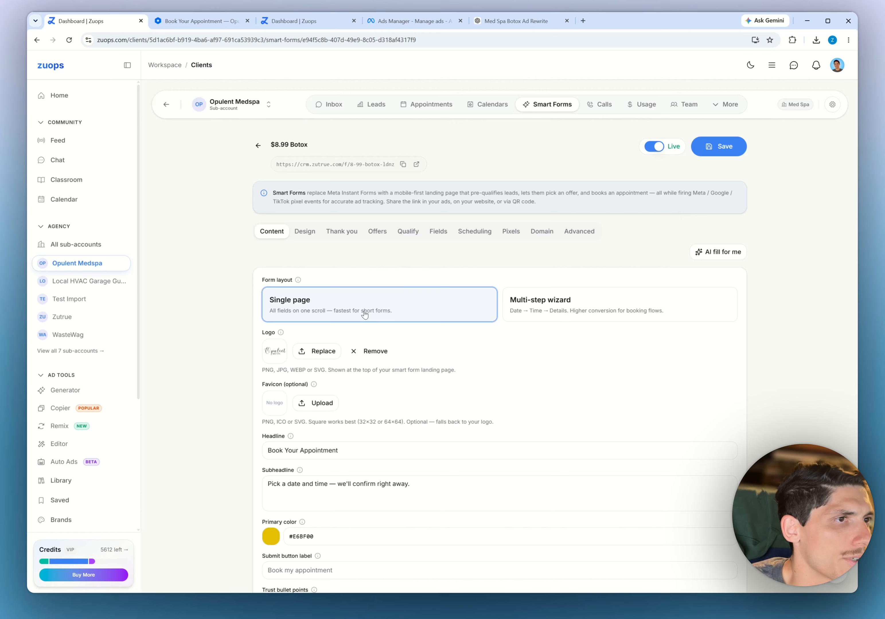
{"action": "left_click", "coordinate": [305, 231]}
{"action": "scroll", "coordinate": [350, 263], "scroll_direction": "down", "scroll_amount": 3}
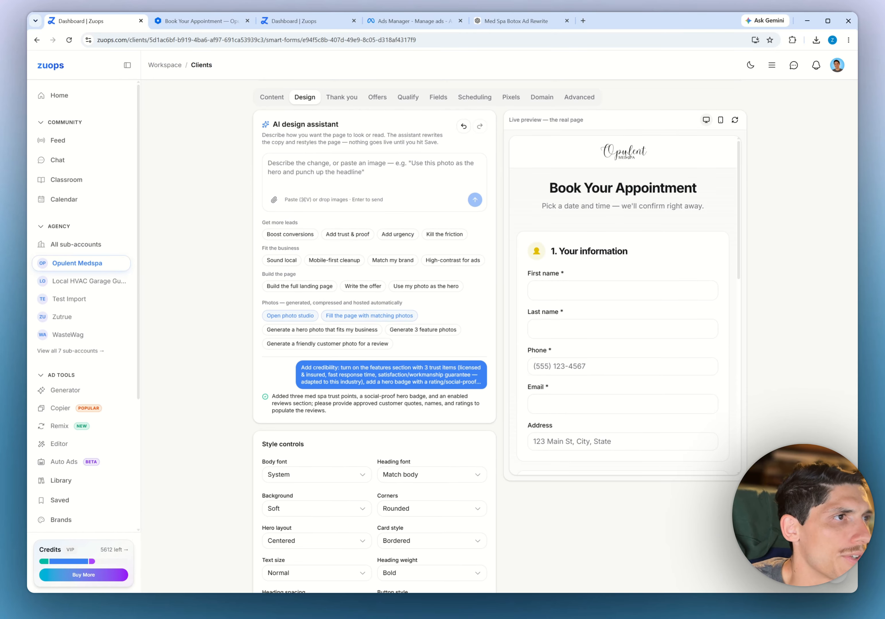
{"action": "scroll", "coordinate": [348, 392], "scroll_direction": "down", "scroll_amount": 3}
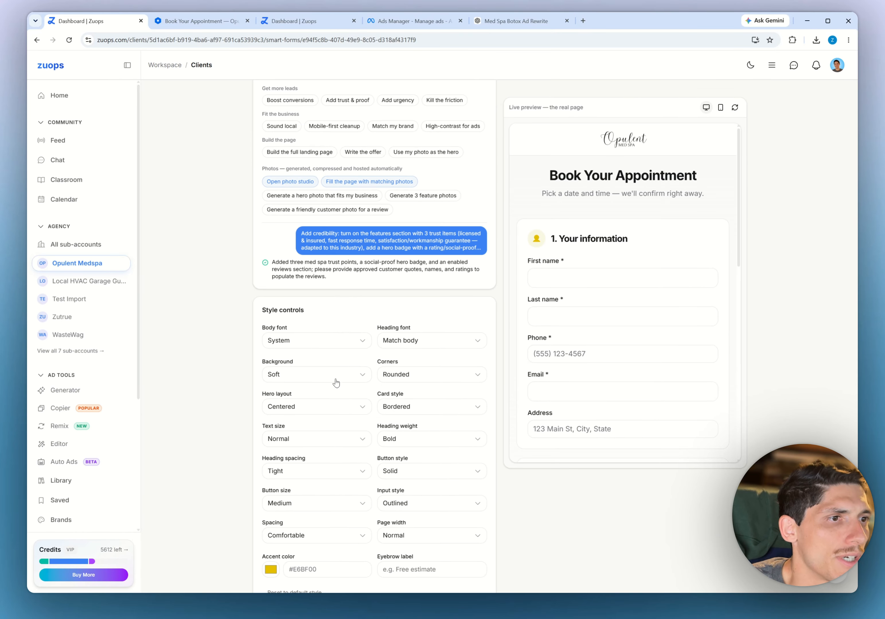
{"action": "left_click", "coordinate": [436, 345]}
{"action": "left_click", "coordinate": [329, 341]}
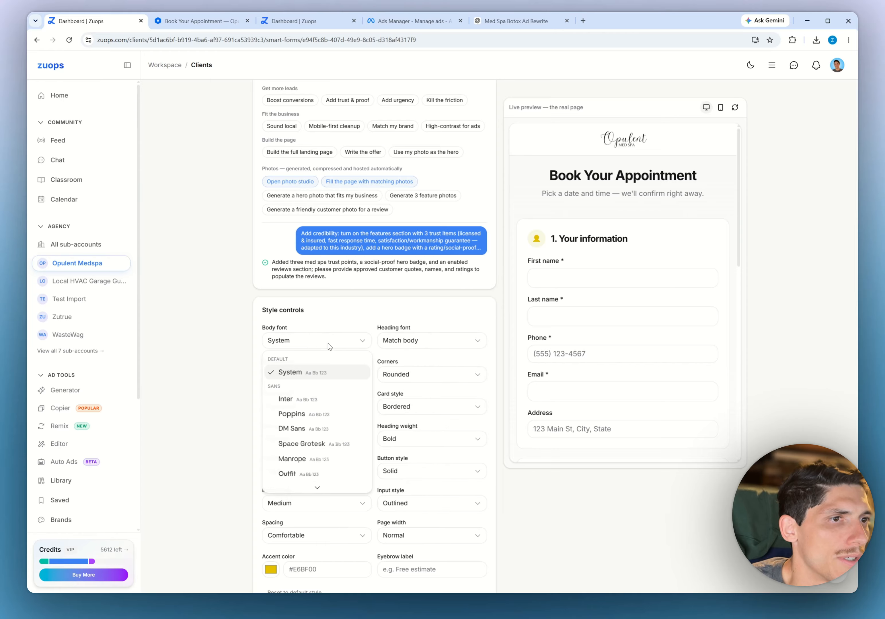
{"action": "left_click", "coordinate": [313, 414]}
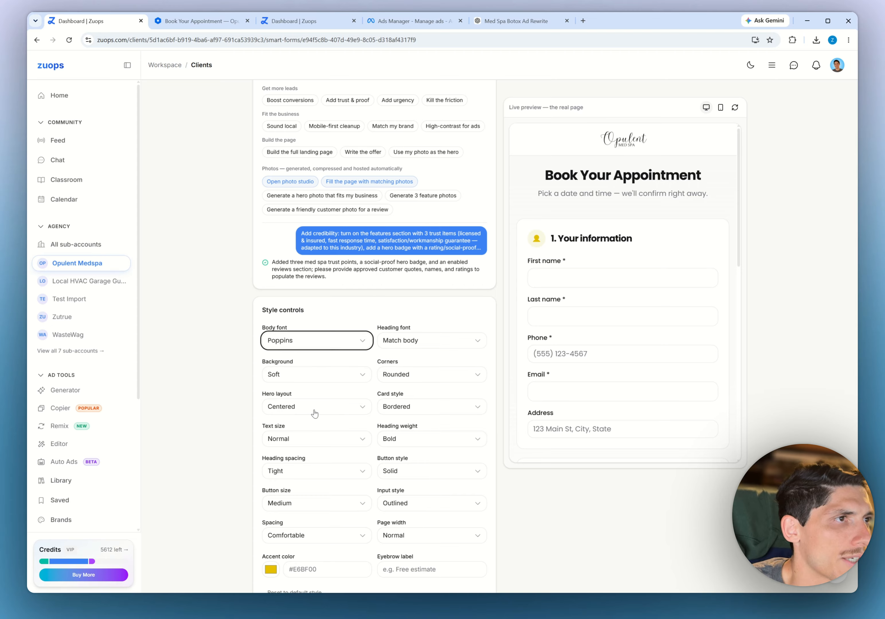
Try Inter and DM Sans as the form's body font
{"action": "left_click", "coordinate": [314, 343]}
{"action": "left_click", "coordinate": [309, 401]}
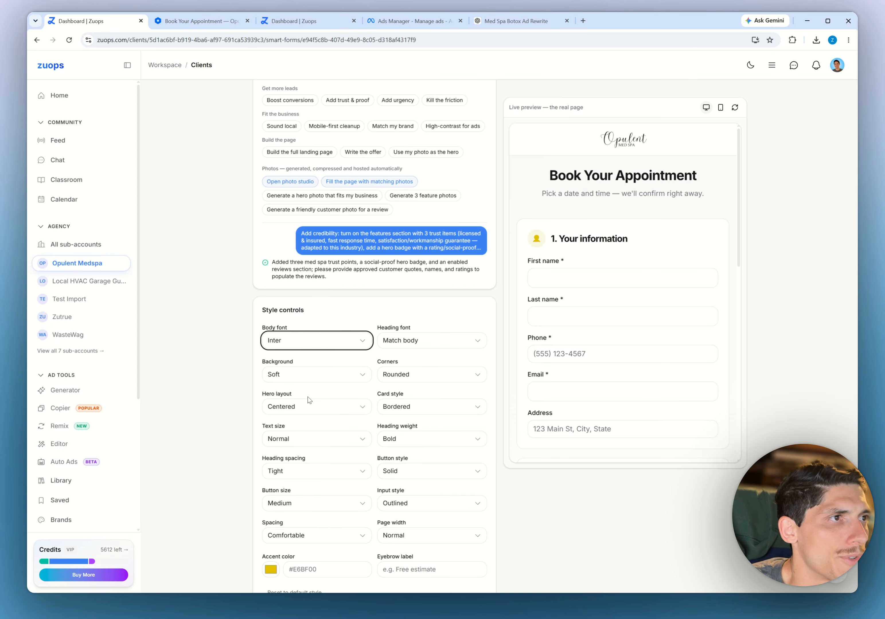
{"action": "left_click", "coordinate": [314, 342]}
{"action": "left_click", "coordinate": [312, 428]}
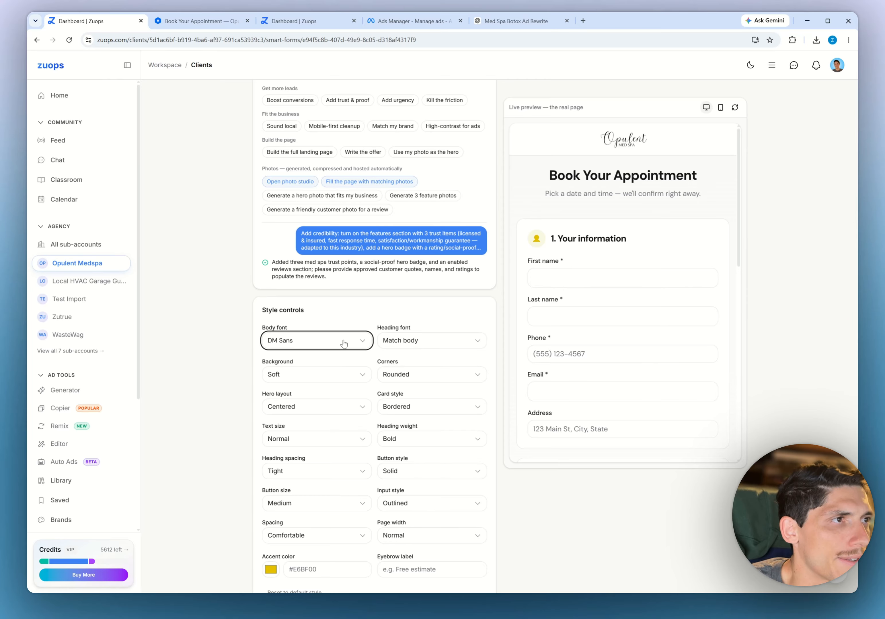
Set the form's body font to Figtree and check the preview through to its time slots
{"action": "left_click", "coordinate": [320, 347]}
{"action": "scroll", "coordinate": [317, 440], "scroll_direction": "down", "scroll_amount": 2}
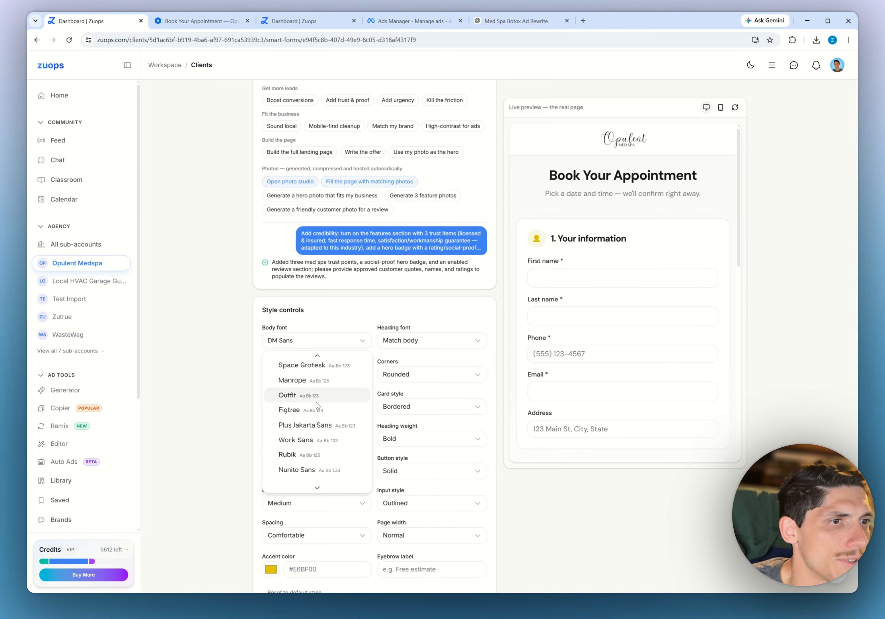
{"action": "left_click", "coordinate": [313, 442]}
{"action": "left_click", "coordinate": [311, 455]}
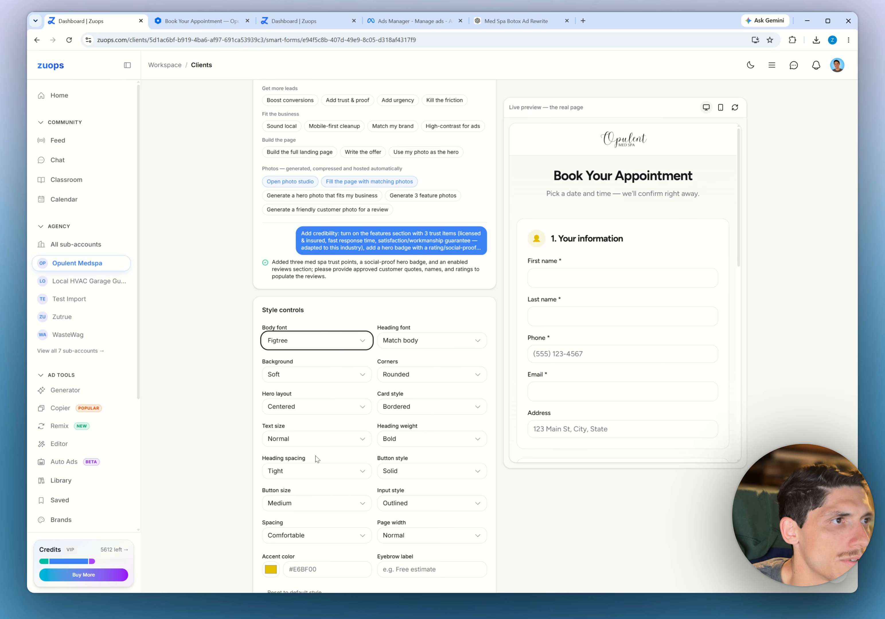
{"action": "scroll", "coordinate": [627, 275], "scroll_direction": "down", "scroll_amount": 5}
{"action": "scroll", "coordinate": [628, 275], "scroll_direction": "down", "scroll_amount": 3}
{"action": "left_click", "coordinate": [656, 308]}
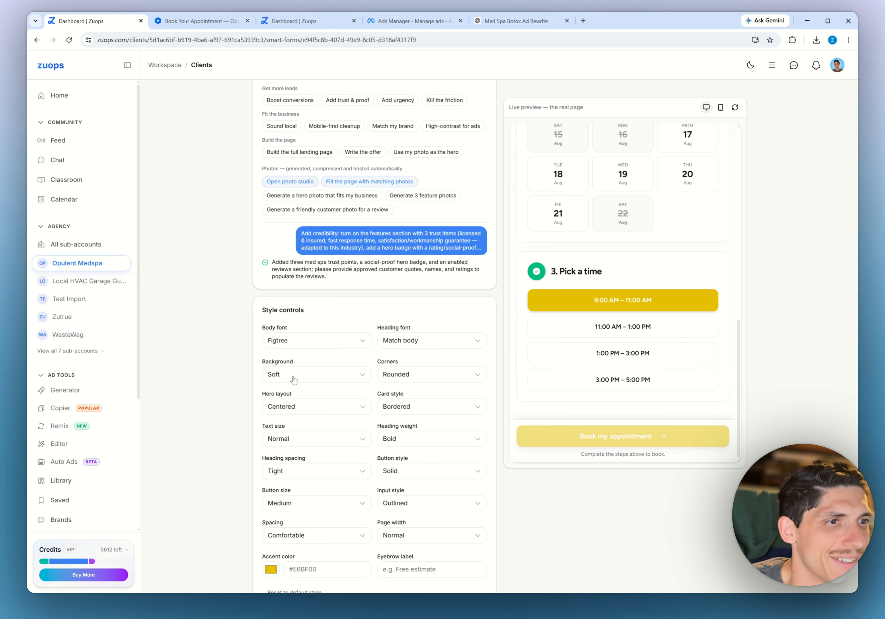
{"action": "scroll", "coordinate": [280, 386], "scroll_direction": "up", "scroll_amount": 5}
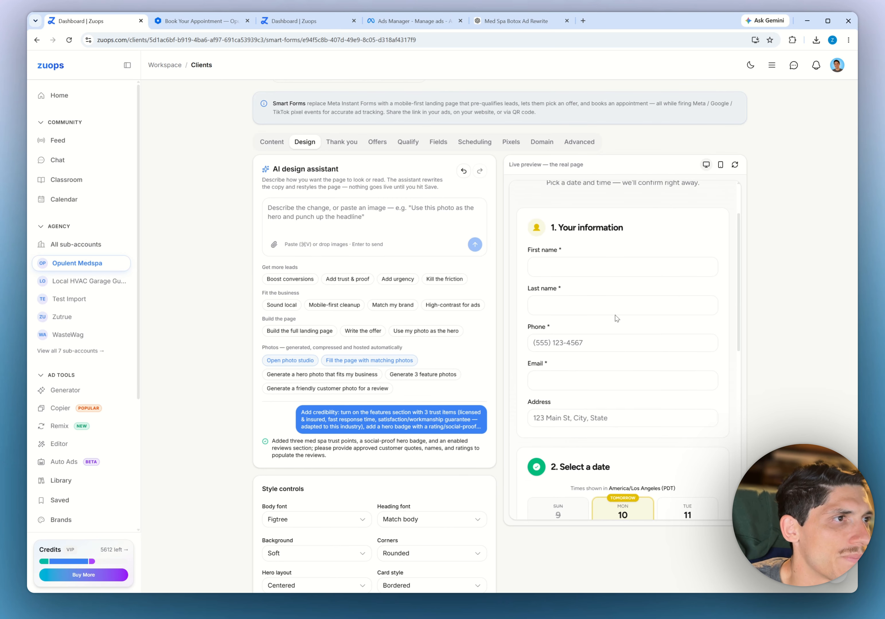
Generate two photoreal 16:9 hero background options from the prompt "med spa"
{"action": "scroll", "coordinate": [251, 336], "scroll_direction": "down", "scroll_amount": 10}
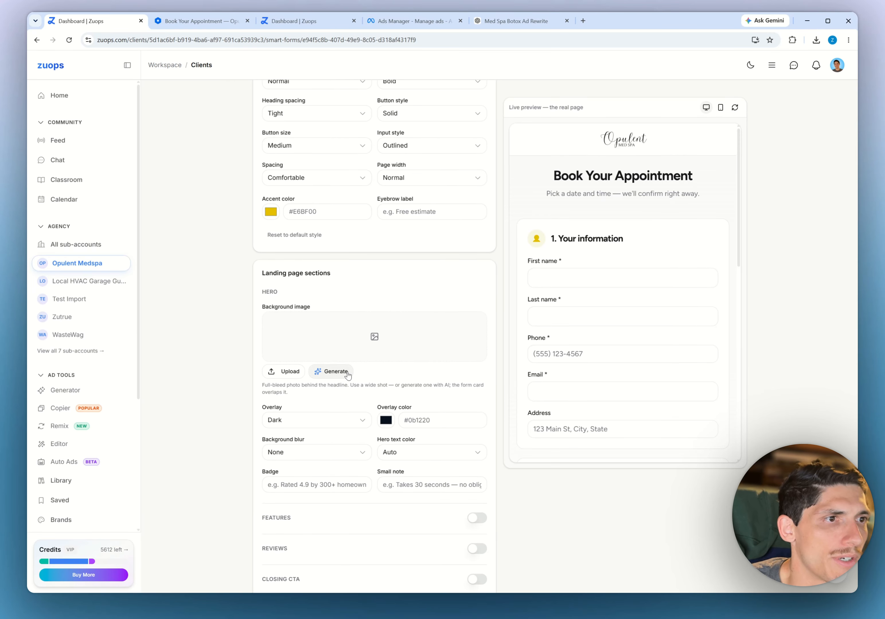
{"action": "left_click", "coordinate": [337, 372]}
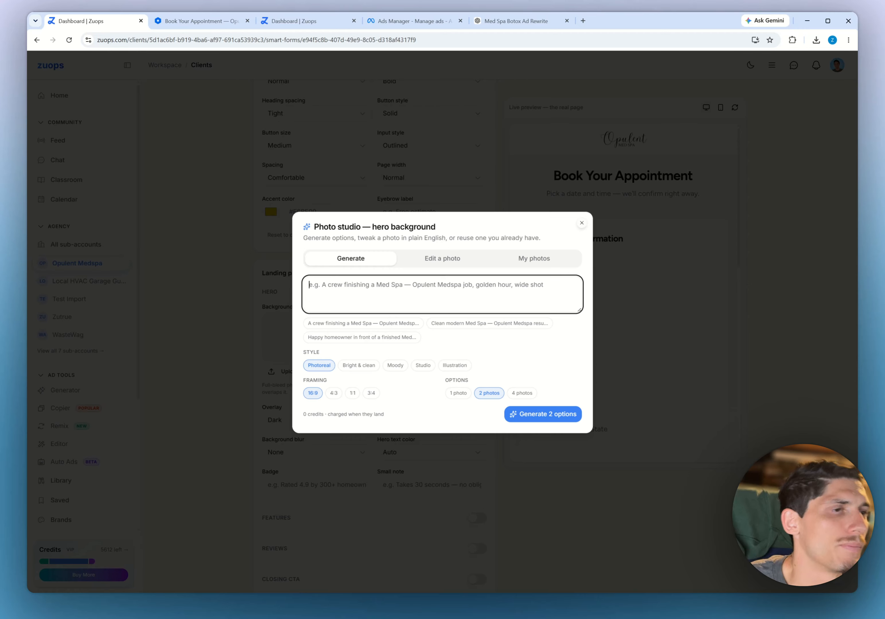
{"action": "type", "text": "med spa"}
{"action": "left_click", "coordinate": [536, 412]}
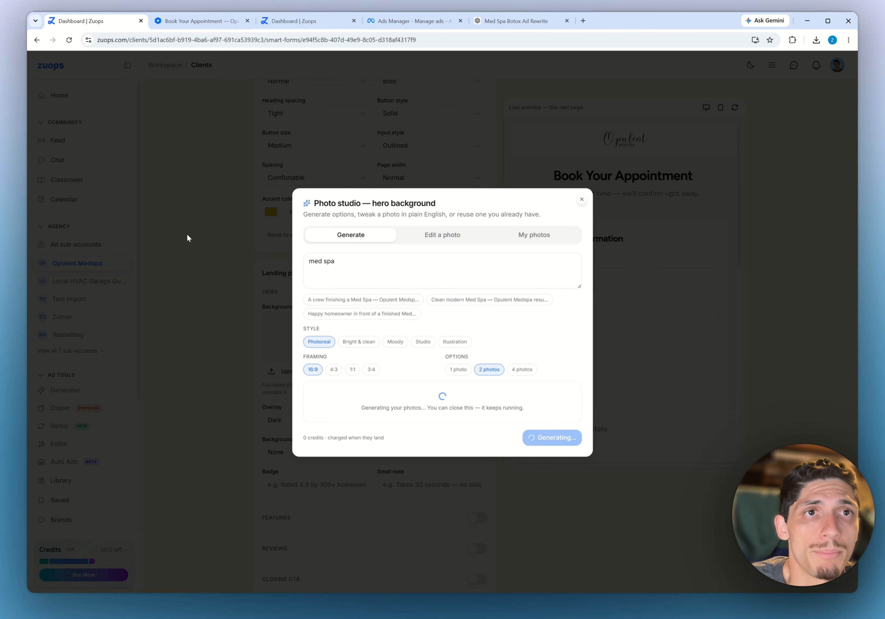
Switch to Ads Manager, check the Opulent ads' delivery and results over the Maximum date range, and return to the smart form editor
{"action": "left_click", "coordinate": [207, 22]}
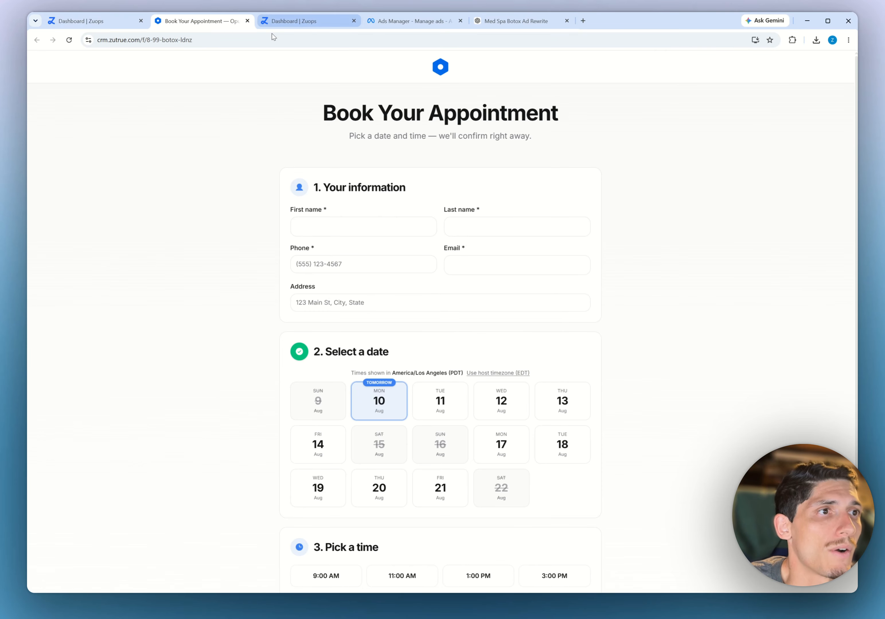
{"action": "left_click", "coordinate": [298, 22]}
{"action": "left_click", "coordinate": [384, 24]}
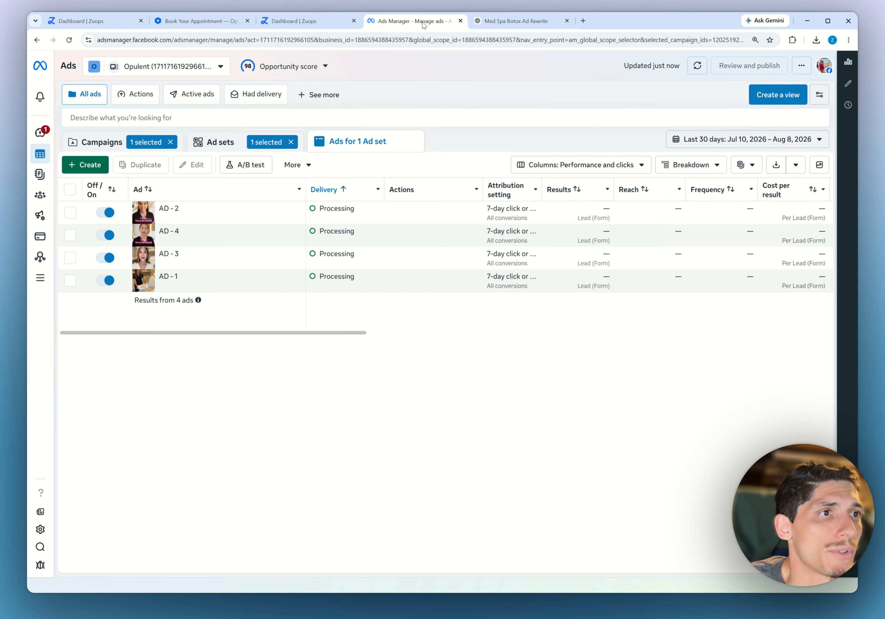
{"action": "left_click", "coordinate": [69, 41]}
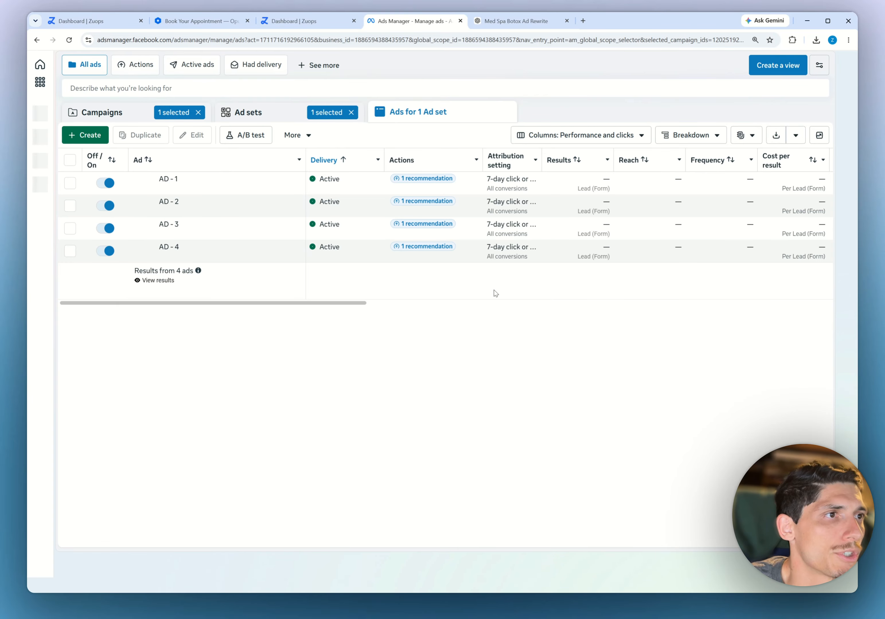
{"action": "left_click", "coordinate": [715, 141]}
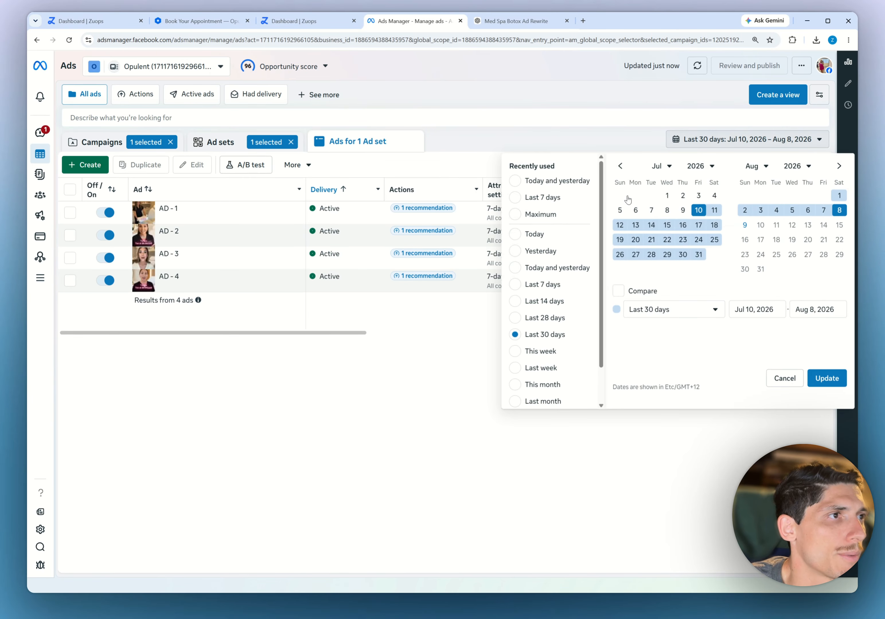
{"action": "left_click", "coordinate": [516, 213]}
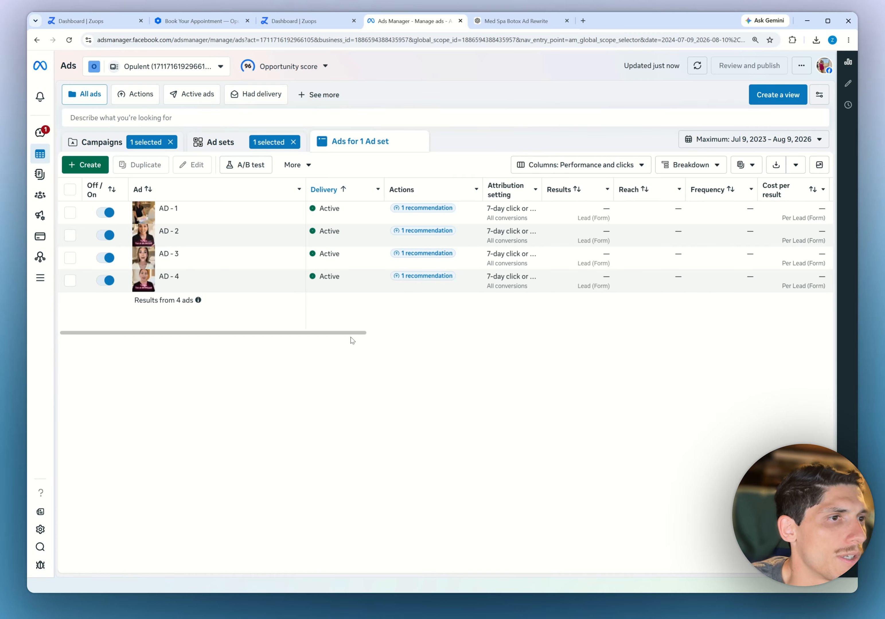
{"action": "left_click_drag", "start_coordinate": [352, 333], "coordinate": [256, 326]}
{"action": "left_click", "coordinate": [97, 22]}
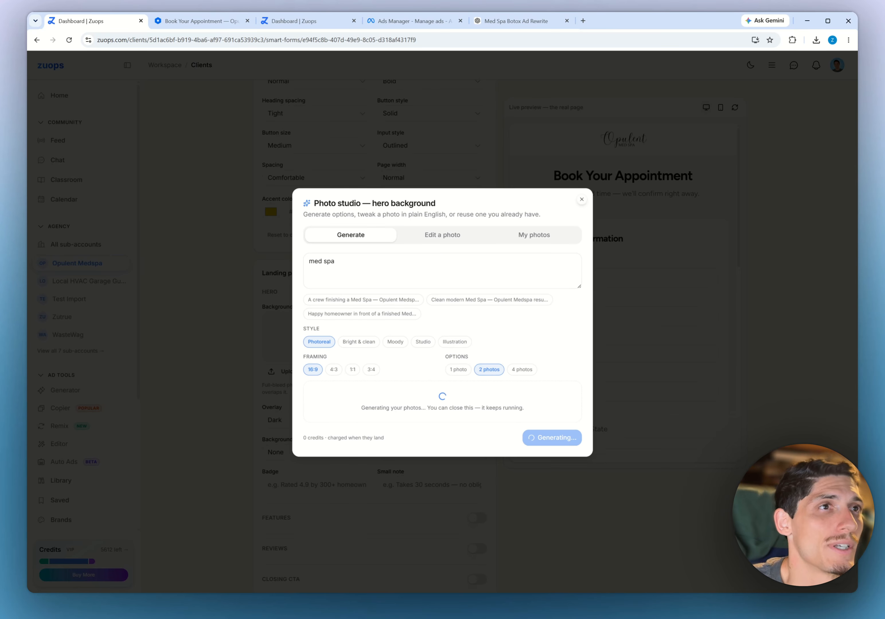
Open the Zutrue CRM in a new tab and review the Local HVAC Garage Guys workspace's leads by status
{"action": "left_click", "coordinate": [583, 21]}
{"action": "type", "text": "cr"}
{"action": "key", "text": "Return"}
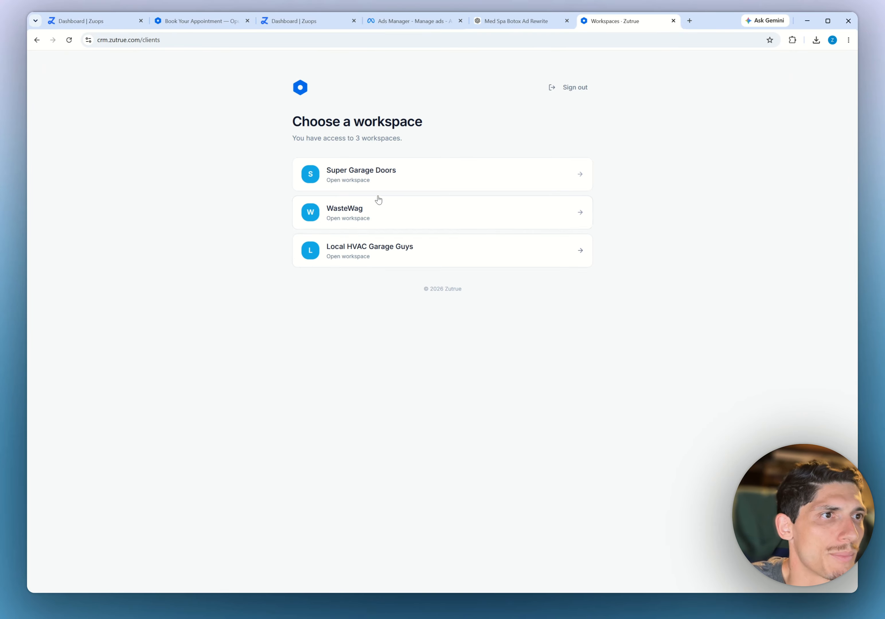
{"action": "left_click", "coordinate": [371, 249]}
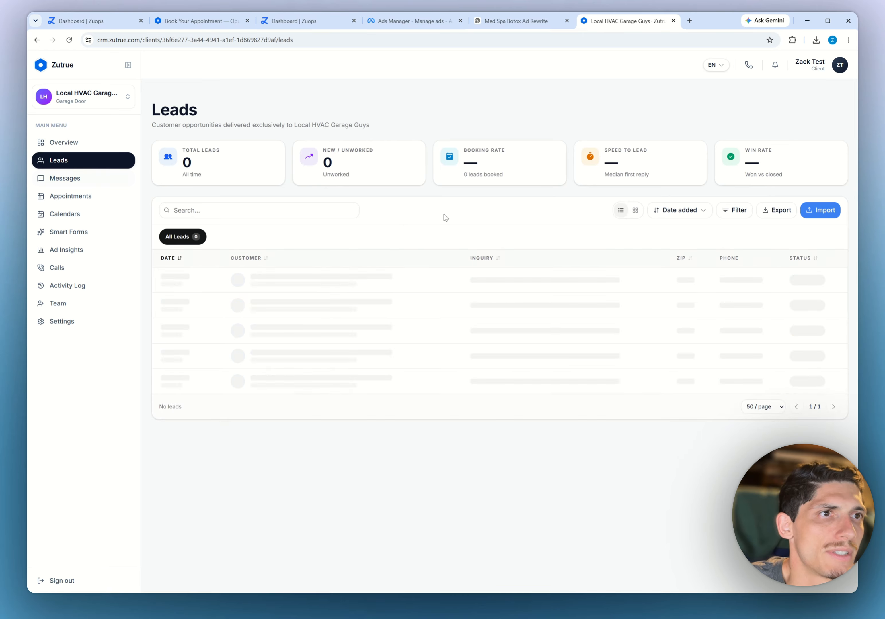
{"action": "left_click", "coordinate": [226, 238]}
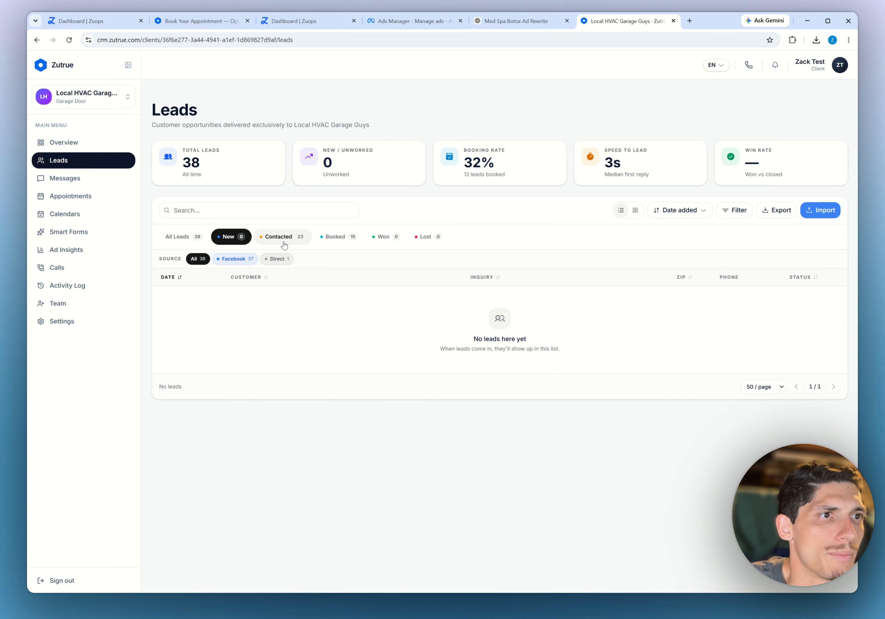
{"action": "left_click", "coordinate": [279, 237]}
{"action": "left_click", "coordinate": [193, 237]}
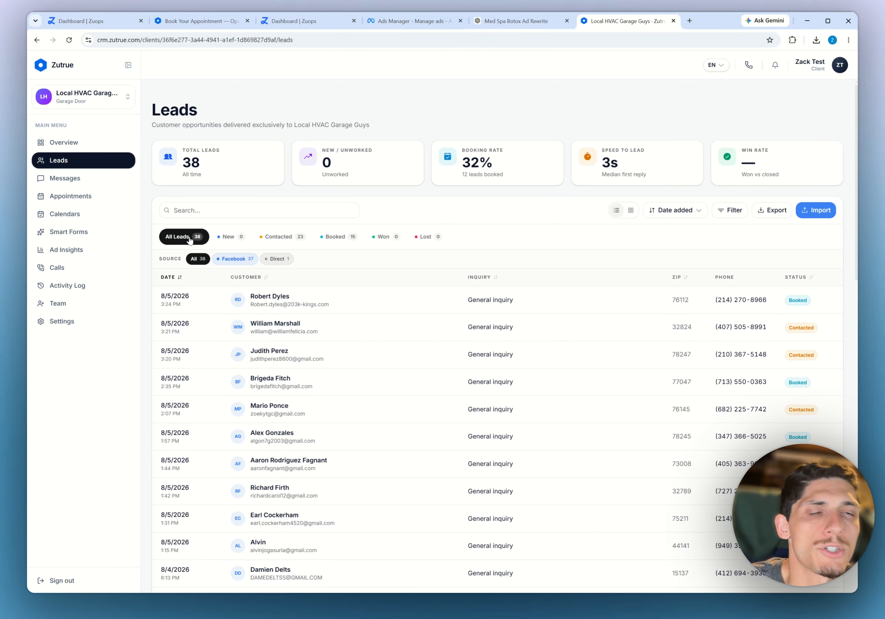
Look through the workspace's messages, appointments, calendars, smart forms and ad insights
{"action": "left_click", "coordinate": [93, 178]}
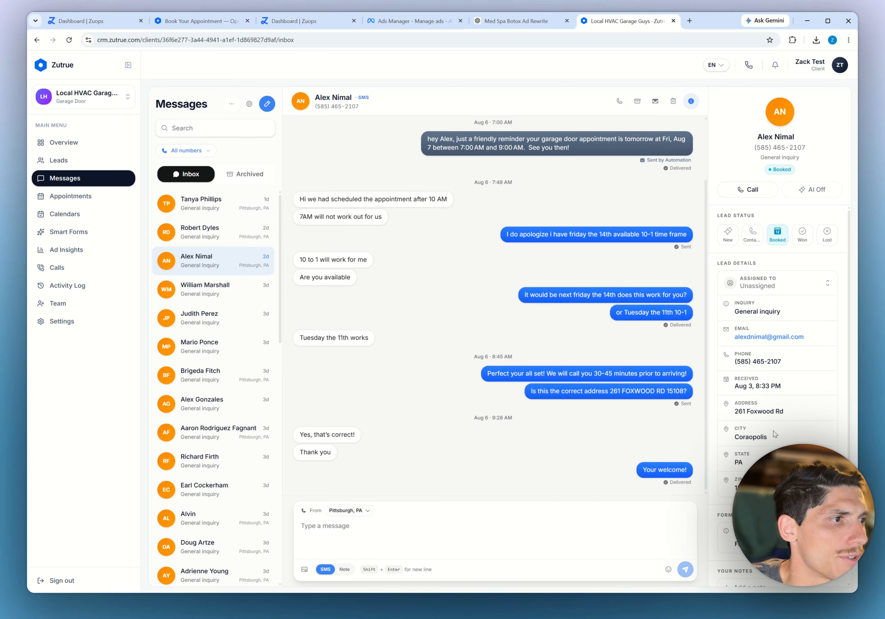
{"action": "left_click", "coordinate": [97, 197]}
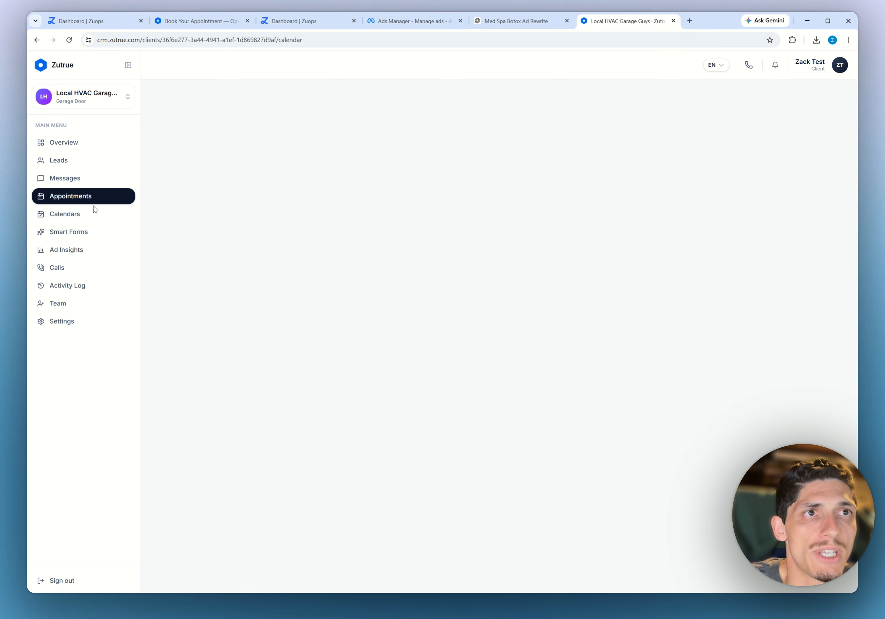
{"action": "left_click", "coordinate": [81, 223]}
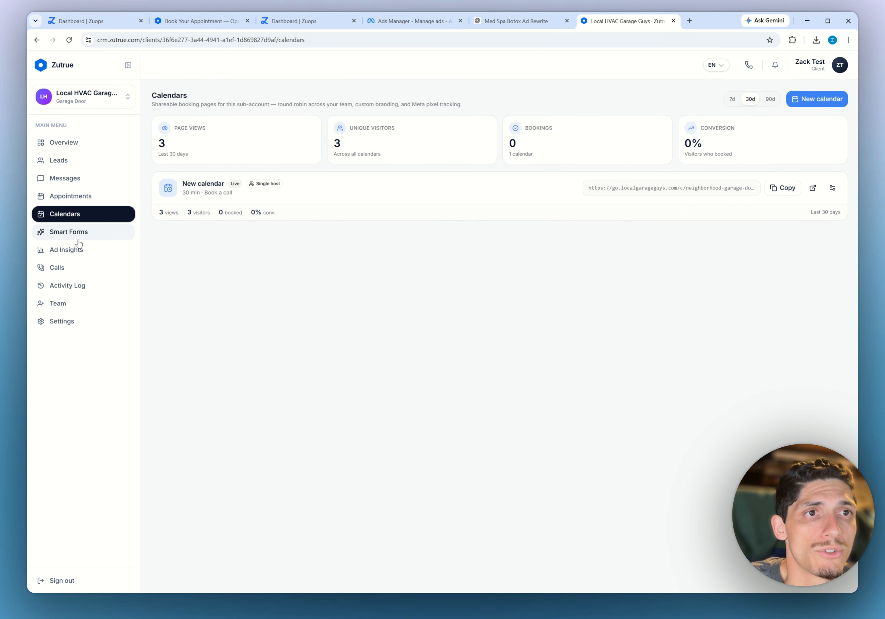
{"action": "left_click", "coordinate": [79, 236]}
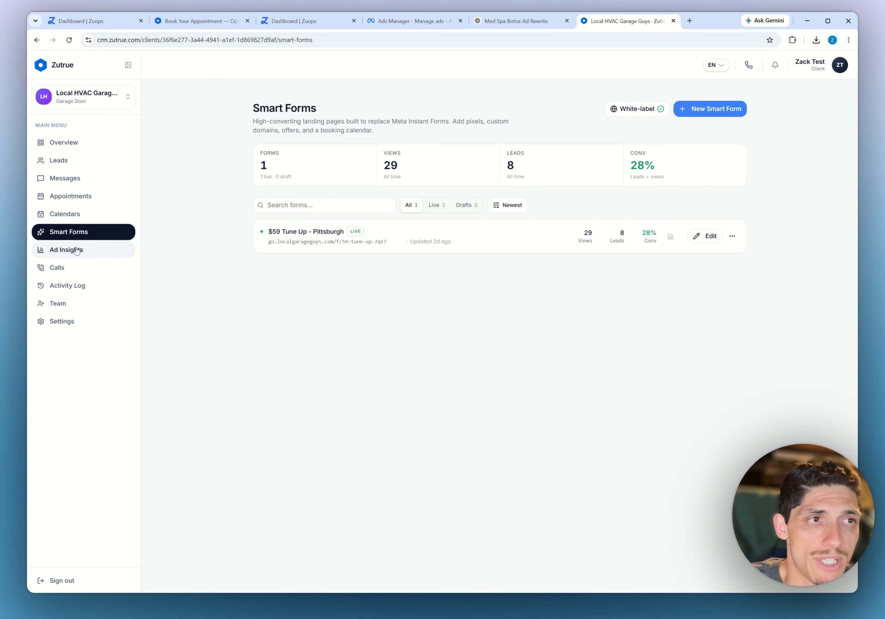
{"action": "left_click", "coordinate": [77, 250]}
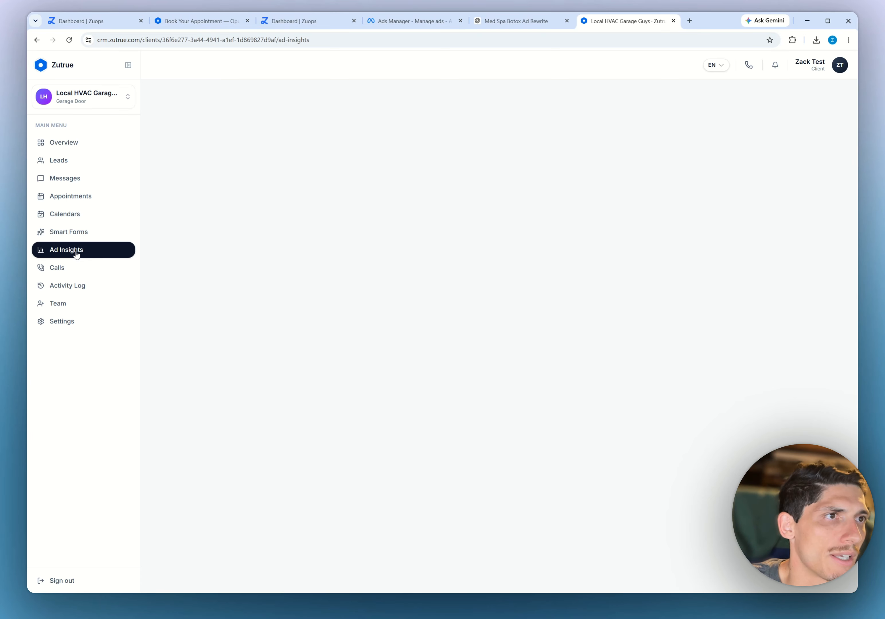
Review the workspace's call dashboard and dialer, and close the CRM
{"action": "left_click", "coordinate": [65, 269]}
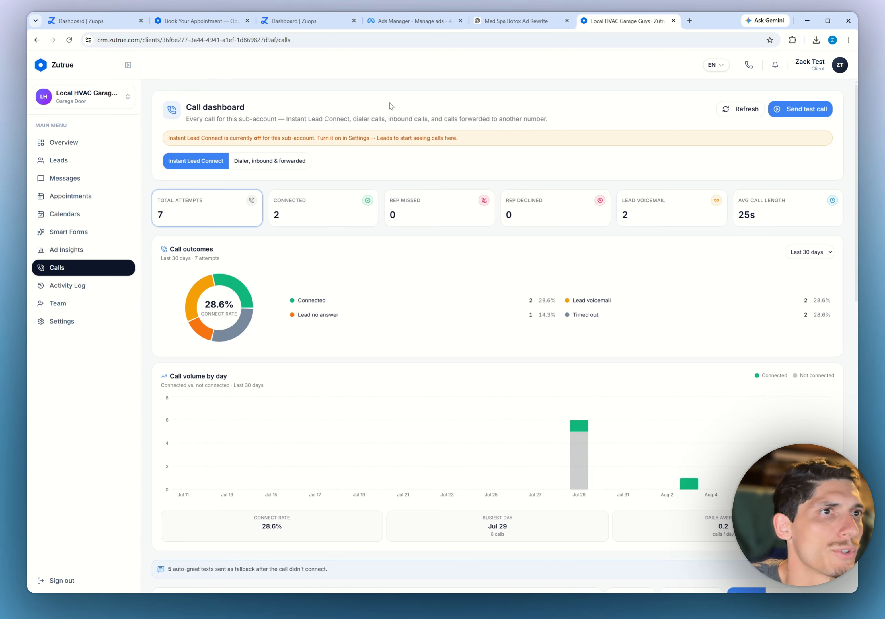
{"action": "left_click", "coordinate": [749, 66]}
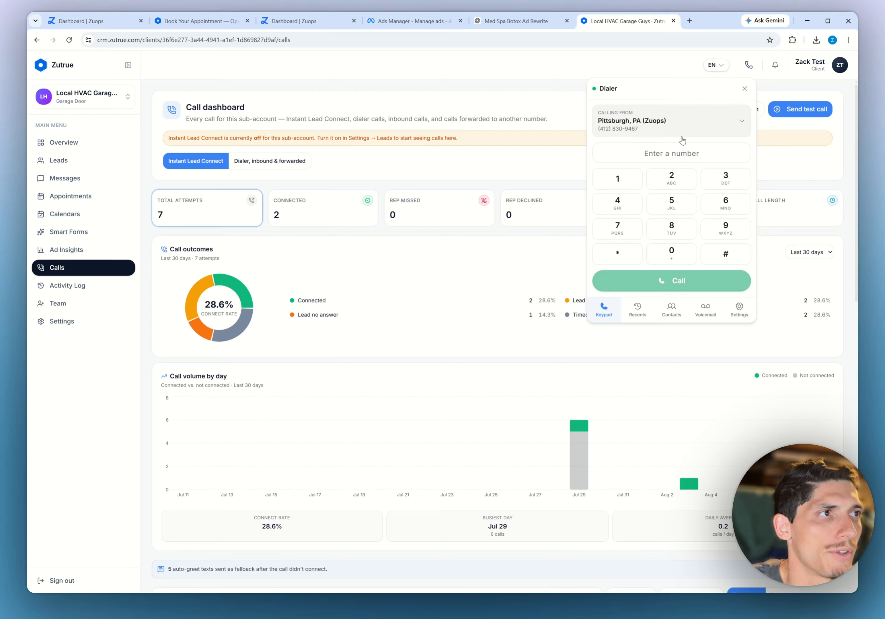
{"action": "left_click", "coordinate": [748, 65]}
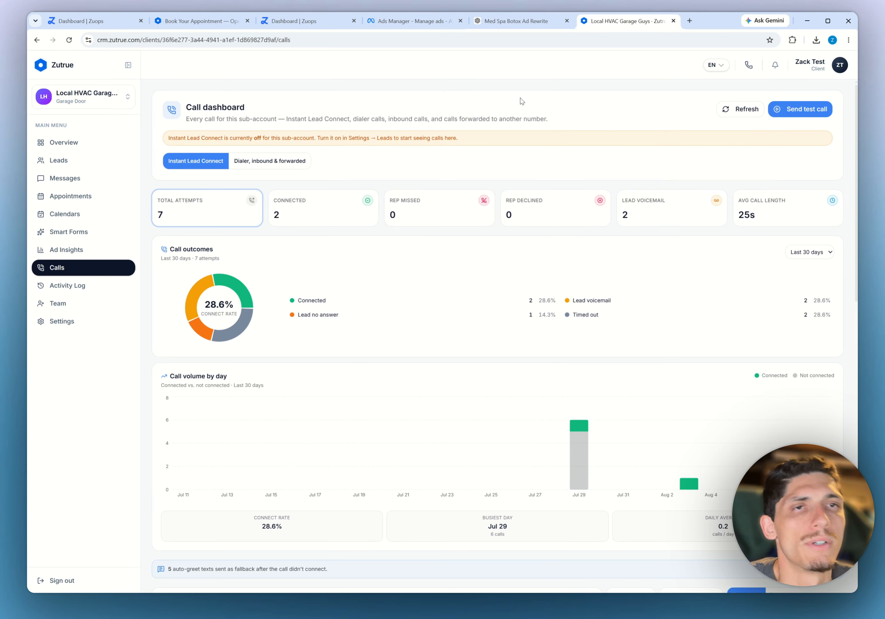
{"action": "left_click", "coordinate": [674, 22]}
Apply the generated facial treatment photo as the hero background and check the preview in mobile and desktop views
{"action": "mouse_move", "coordinate": [400, 404]}
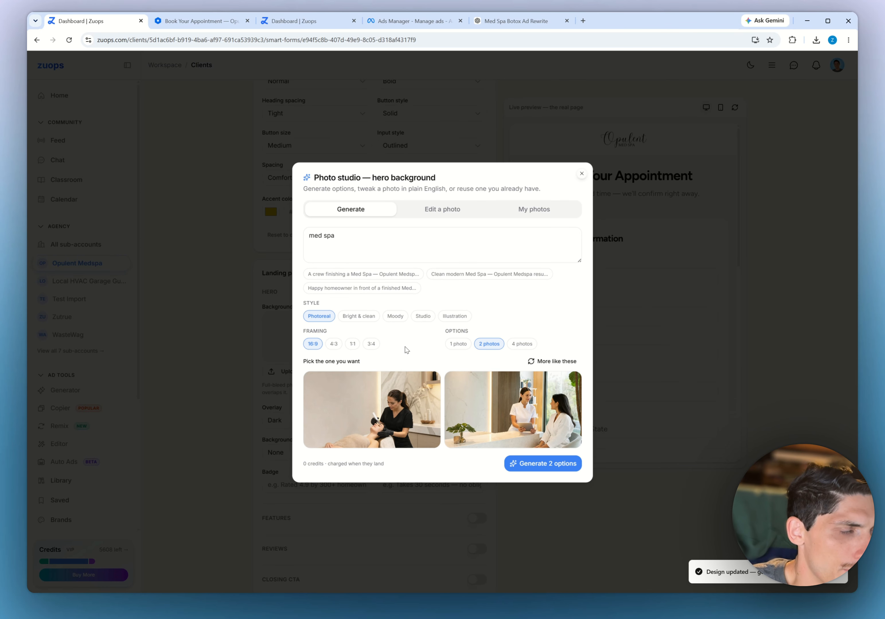
{"action": "left_click", "coordinate": [400, 412]}
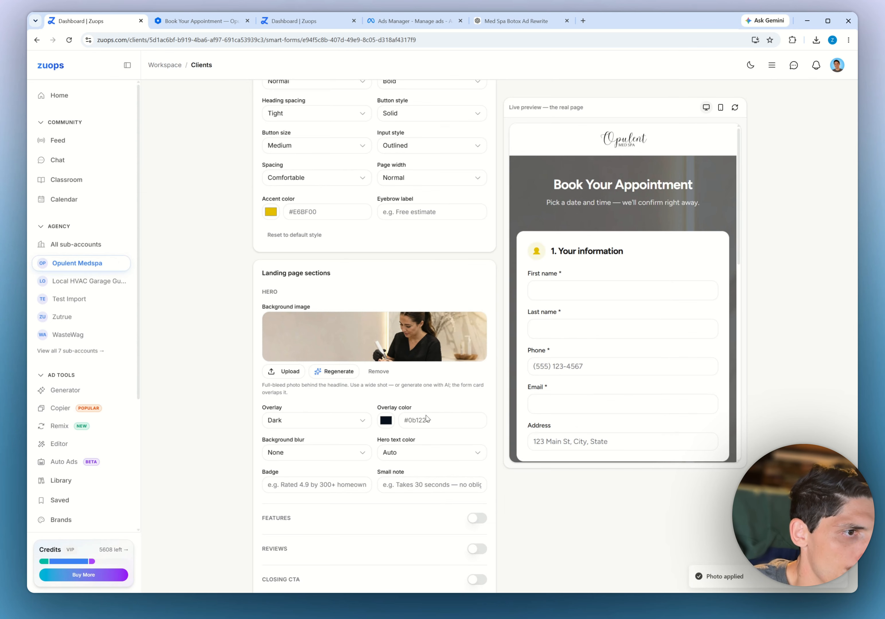
{"action": "scroll", "coordinate": [573, 223], "scroll_direction": "down", "scroll_amount": 13}
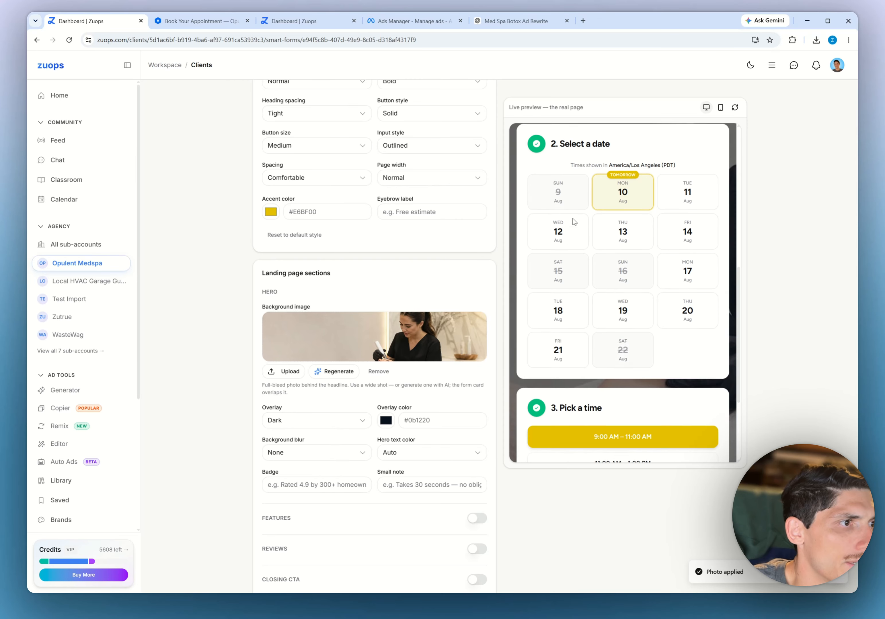
{"action": "scroll", "coordinate": [604, 317], "scroll_direction": "up", "scroll_amount": 4}
{"action": "scroll", "coordinate": [605, 318], "scroll_direction": "up", "scroll_amount": 8}
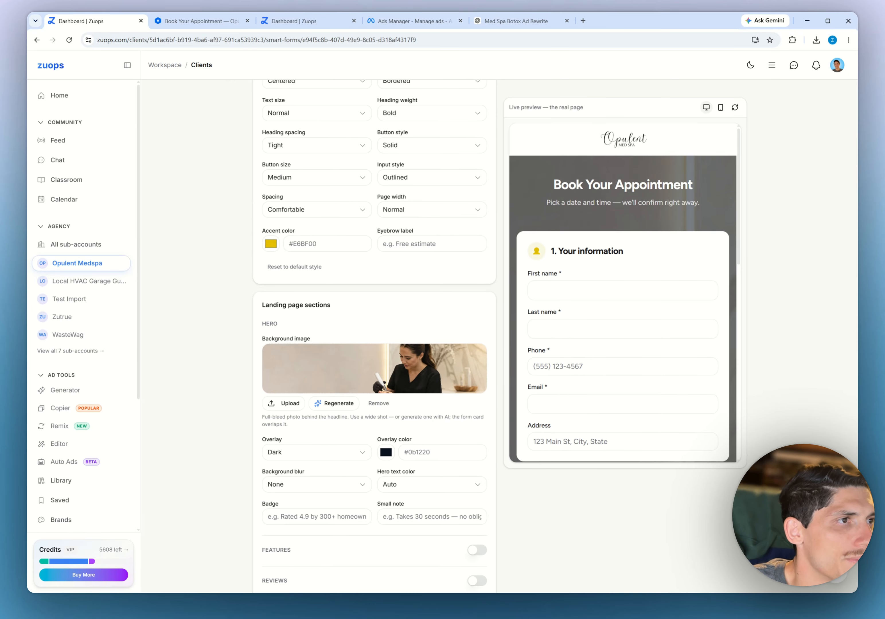
{"action": "scroll", "coordinate": [676, 361], "scroll_direction": "down", "scroll_amount": 10}
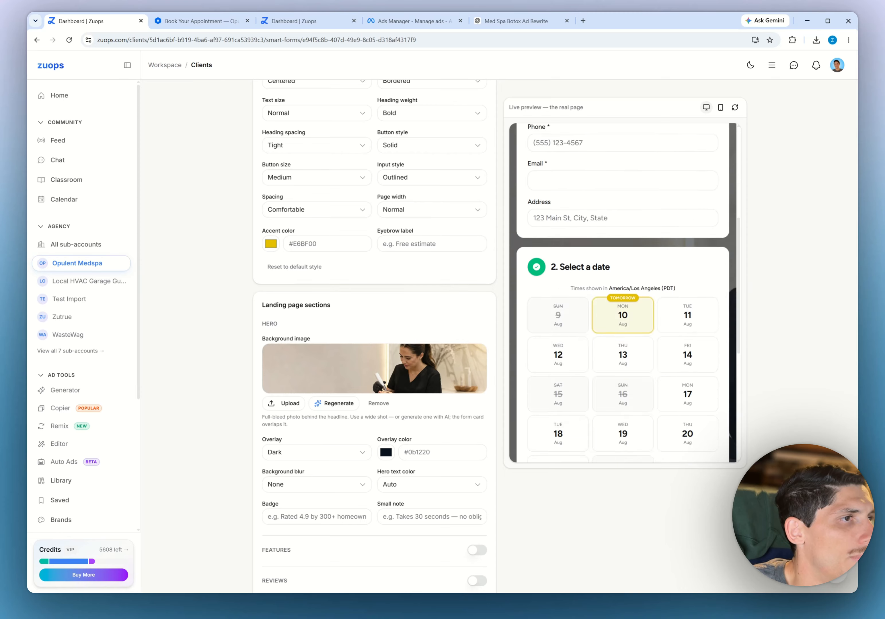
{"action": "scroll", "coordinate": [677, 361], "scroll_direction": "up", "scroll_amount": 10}
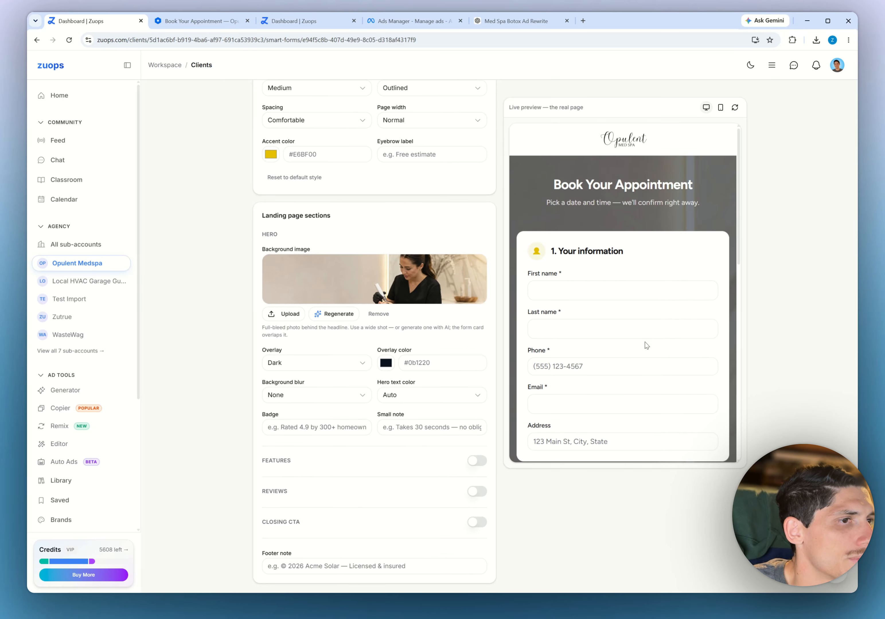
{"action": "left_click", "coordinate": [720, 107]}
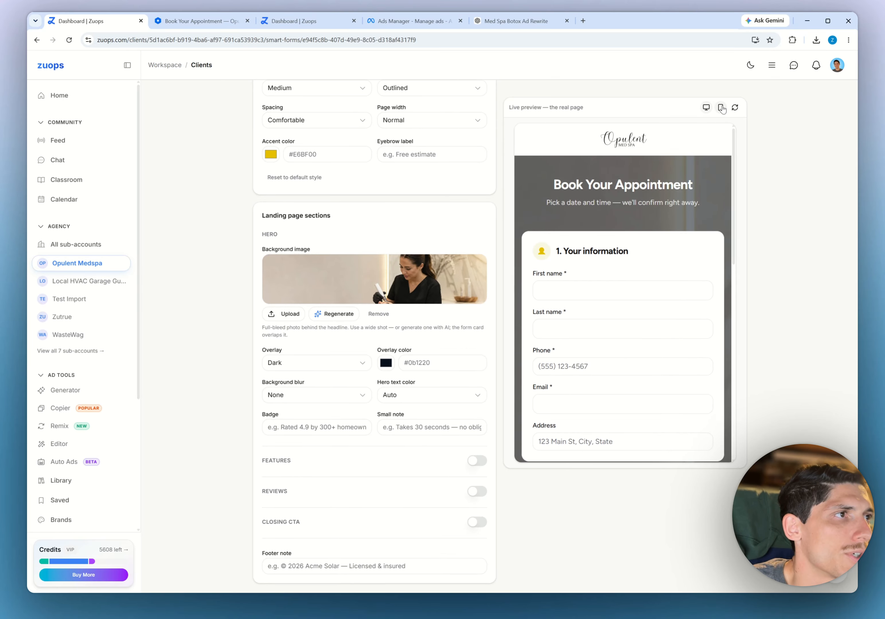
{"action": "left_click", "coordinate": [706, 107]}
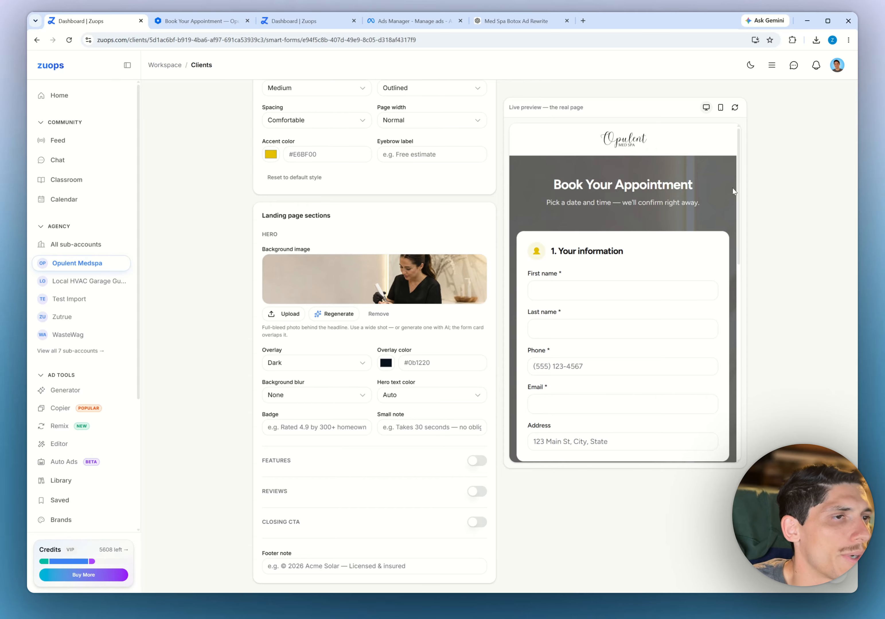
Set the landing page's hero text color to Light and check the page preview
{"action": "scroll", "coordinate": [610, 243], "scroll_direction": "down", "scroll_amount": 10}
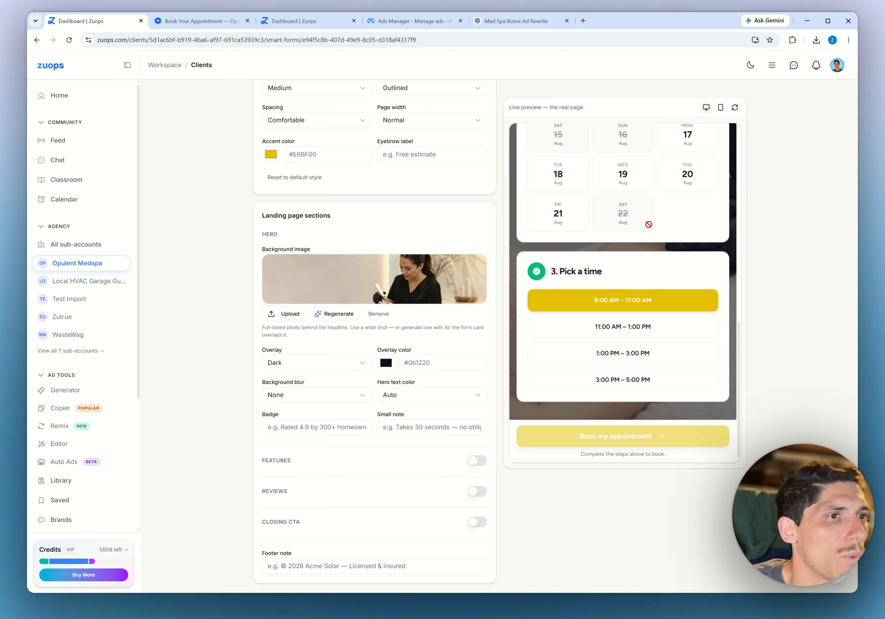
{"action": "left_click", "coordinate": [431, 395]}
{"action": "left_click", "coordinate": [404, 421]}
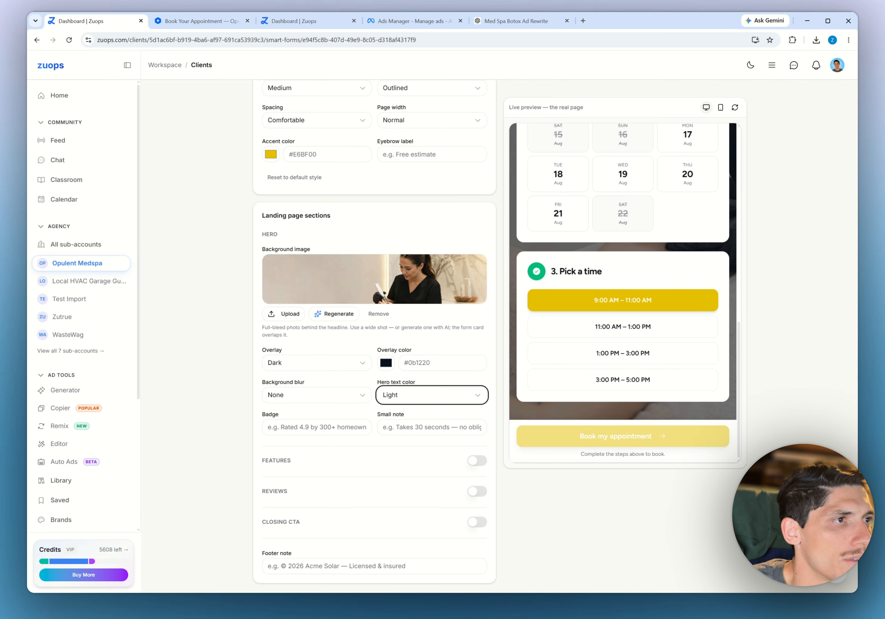
{"action": "scroll", "coordinate": [546, 409], "scroll_direction": "up", "scroll_amount": 15}
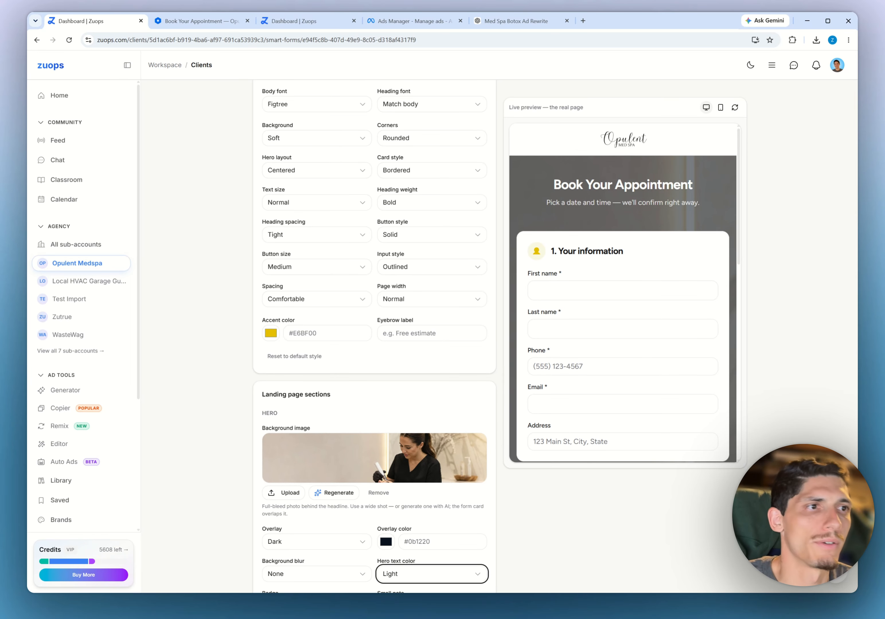
{"action": "scroll", "coordinate": [347, 424], "scroll_direction": "down", "scroll_amount": 4}
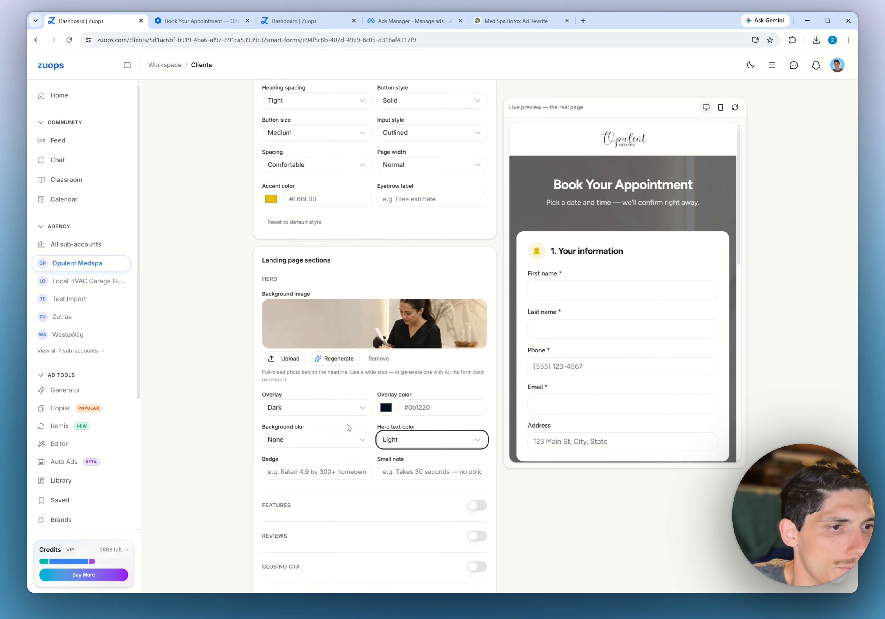
Switch the landing page's Features section on and back off, and enable the Reviews section
{"action": "scroll", "coordinate": [341, 451], "scroll_direction": "down", "scroll_amount": 1}
{"action": "left_click", "coordinate": [477, 462]}
{"action": "left_click", "coordinate": [477, 463]}
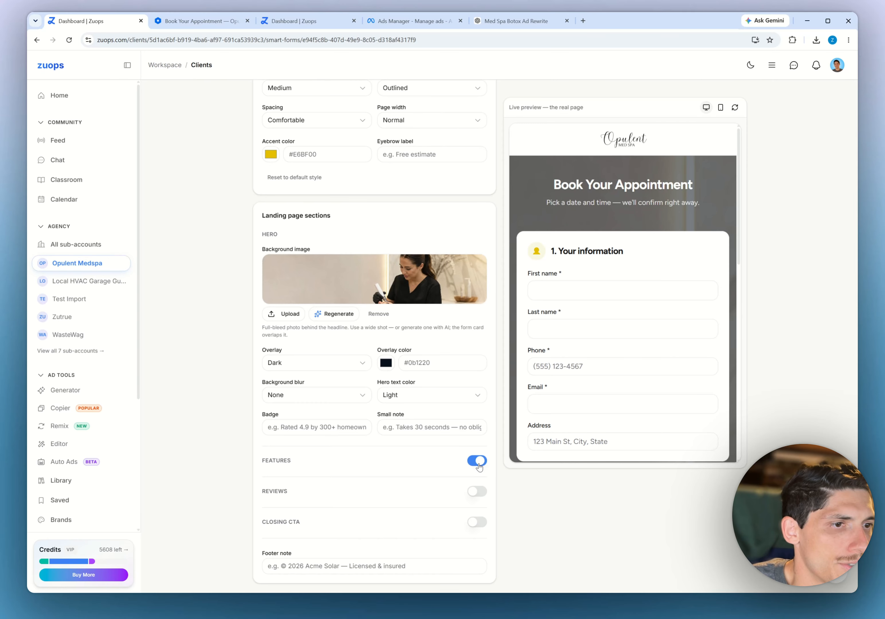
{"action": "left_click", "coordinate": [477, 492]}
{"action": "scroll", "coordinate": [427, 466], "scroll_direction": "down", "scroll_amount": 2}
{"action": "scroll", "coordinate": [607, 414], "scroll_direction": "down", "scroll_amount": 8}
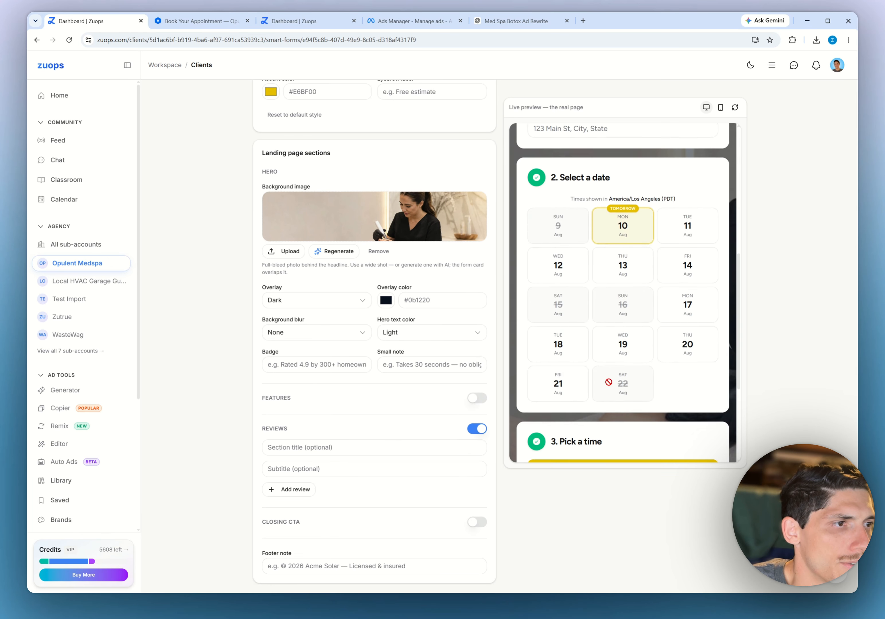
Add a review with the customer name "tsts" and the text "sdfasfdfsdfasfasdf", and check it in the live preview
{"action": "left_click", "coordinate": [279, 491]}
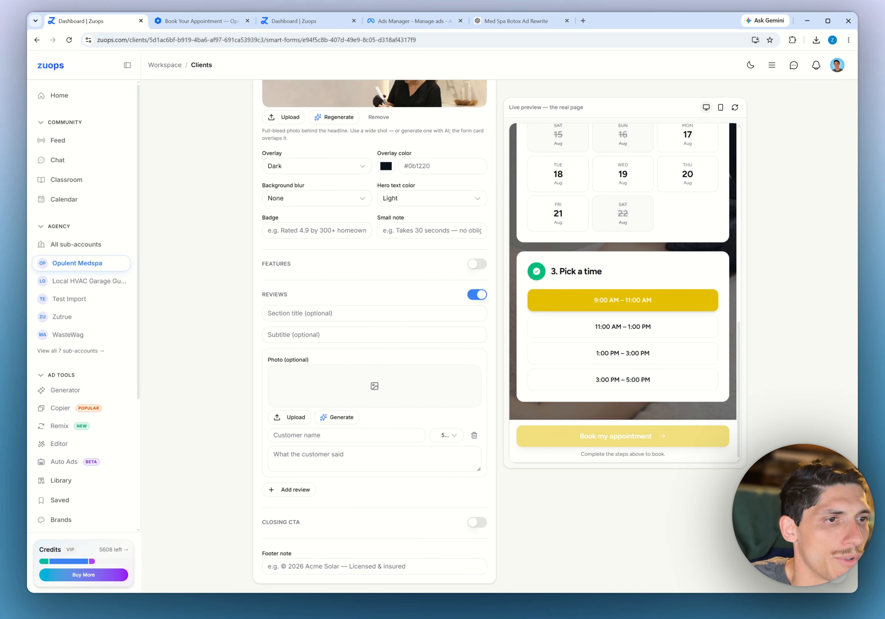
{"action": "type", "text": "tsts"}
{"action": "scroll", "coordinate": [642, 420], "scroll_direction": "down", "scroll_amount": 2}
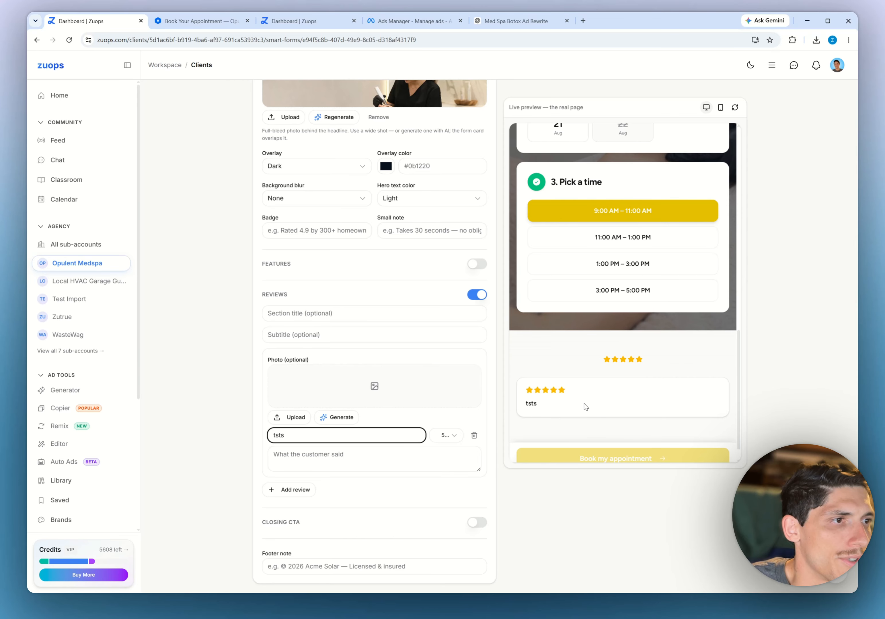
{"action": "left_click", "coordinate": [352, 464]}
{"action": "type", "text": "sdfasfdfsdfasfasdf"}
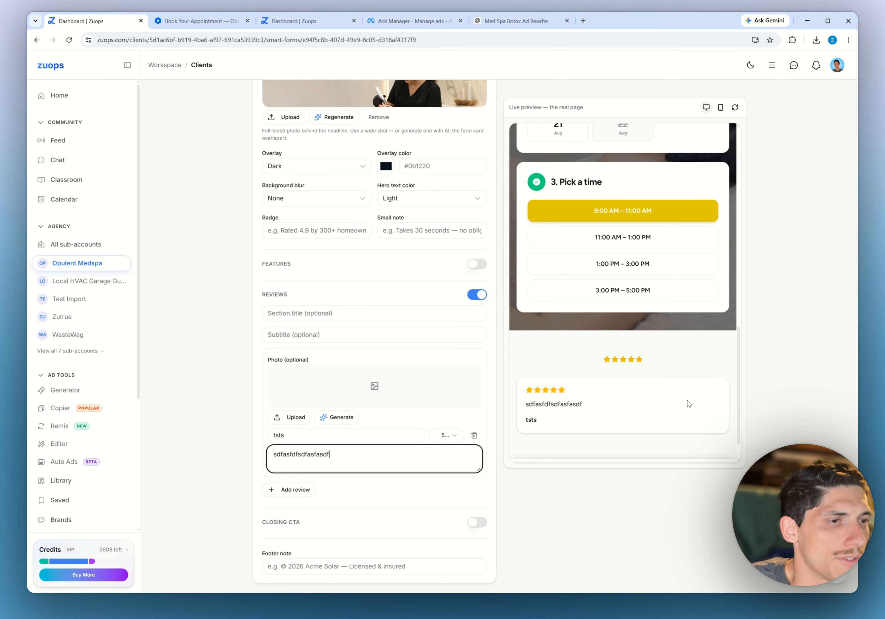
{"action": "scroll", "coordinate": [687, 400], "scroll_direction": "up", "scroll_amount": 3}
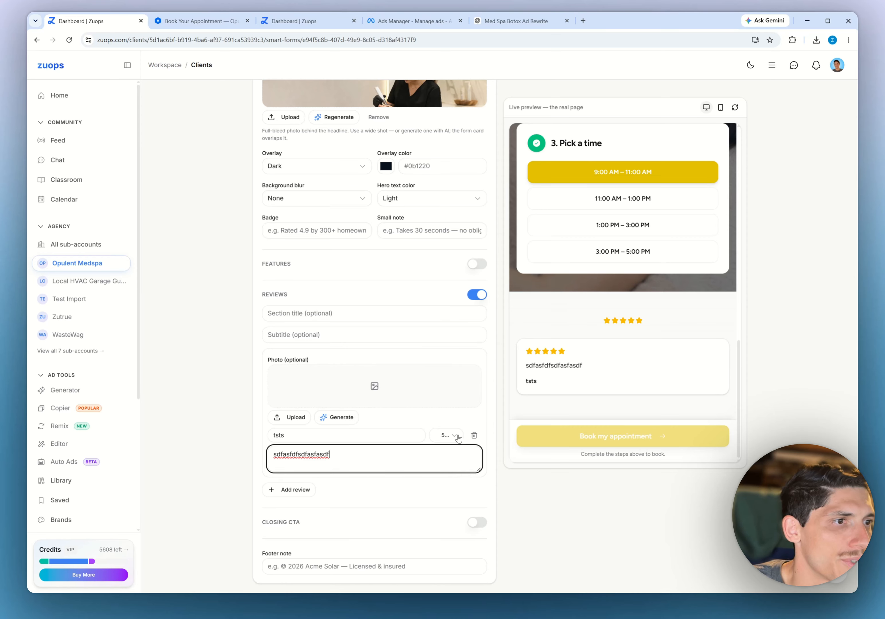
{"action": "scroll", "coordinate": [614, 426], "scroll_direction": "up", "scroll_amount": 10}
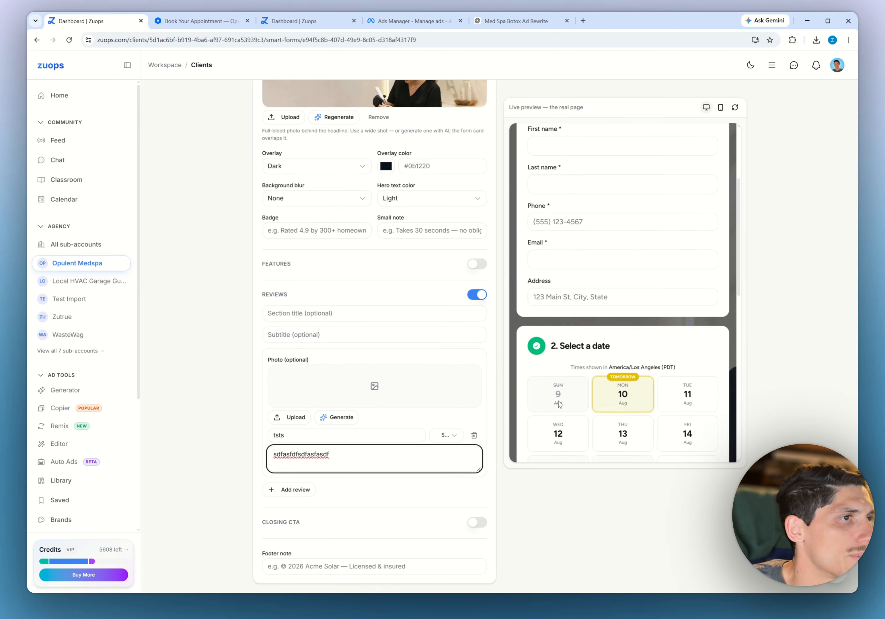
{"action": "scroll", "coordinate": [559, 345], "scroll_direction": "up", "scroll_amount": 5}
{"action": "scroll", "coordinate": [593, 273], "scroll_direction": "down", "scroll_amount": 10}
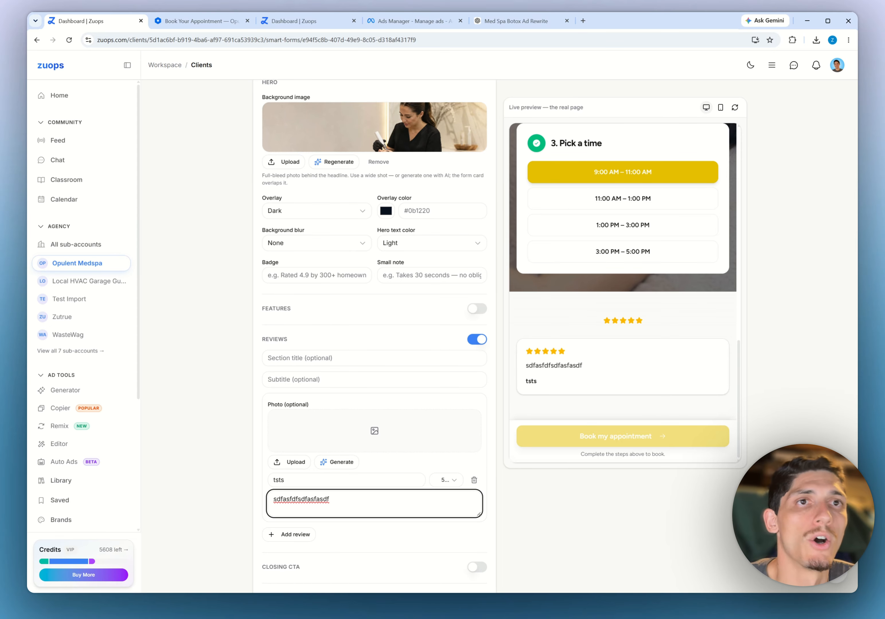
Leave the $8.99 Botox form without saving its changes, and reopen the form's design settings
{"action": "scroll", "coordinate": [264, 163], "scroll_direction": "up", "scroll_amount": 15}
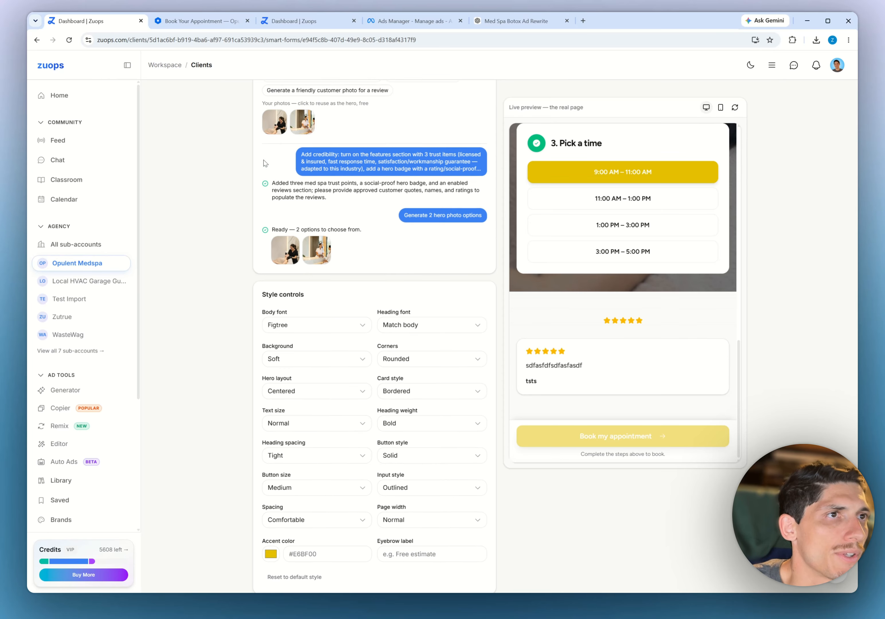
{"action": "scroll", "coordinate": [265, 163], "scroll_direction": "up", "scroll_amount": 8}
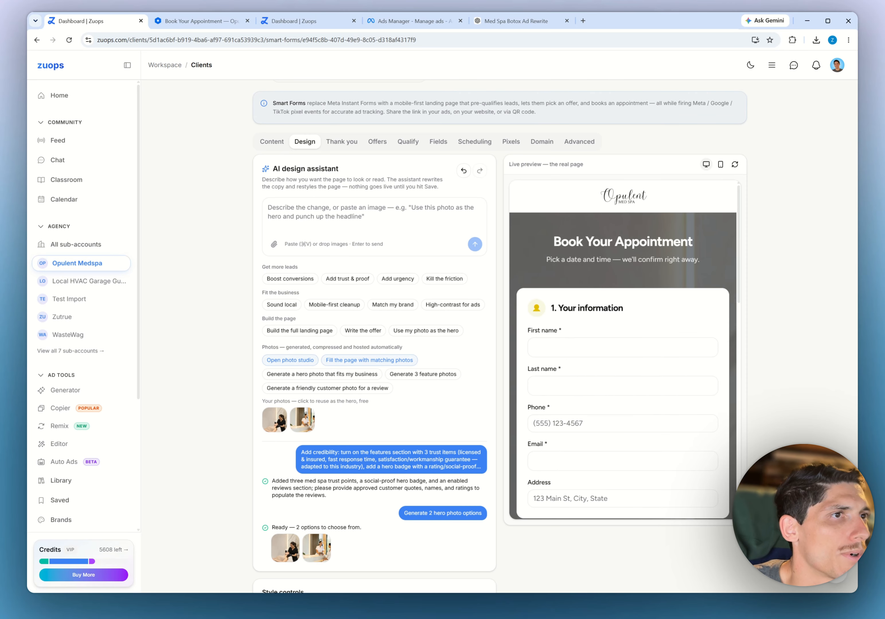
{"action": "scroll", "coordinate": [452, 334], "scroll_direction": "up", "scroll_amount": 3}
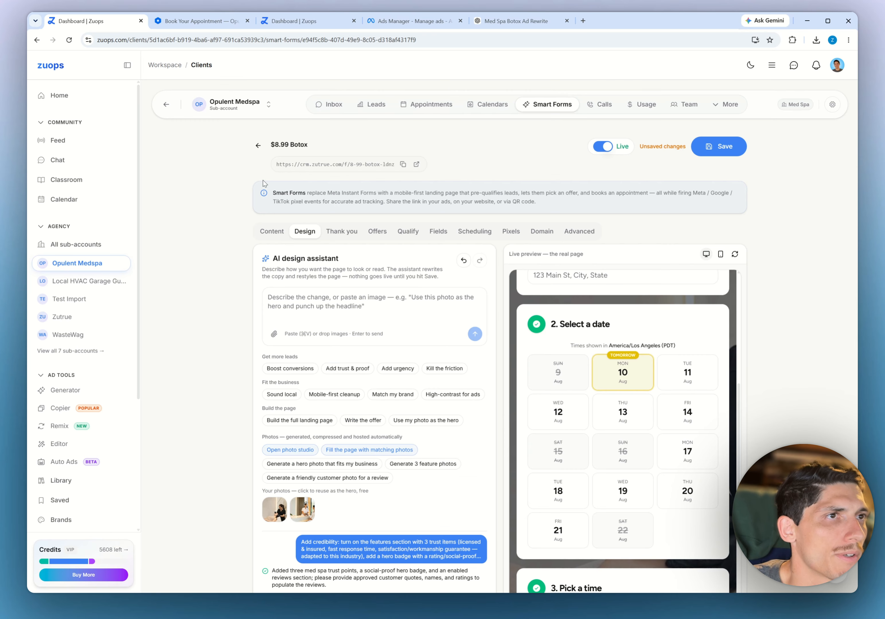
{"action": "left_click", "coordinate": [259, 146]}
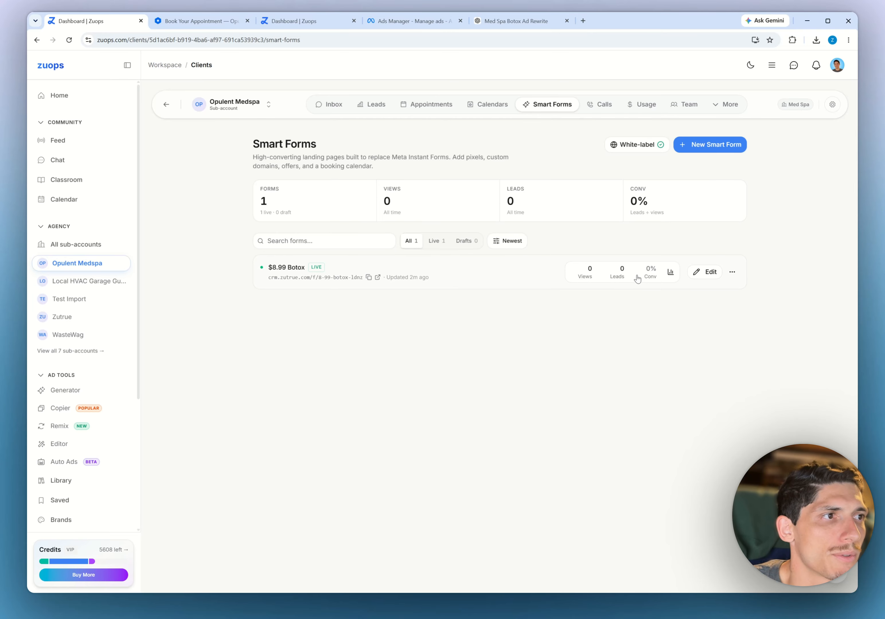
{"action": "left_click", "coordinate": [705, 273]}
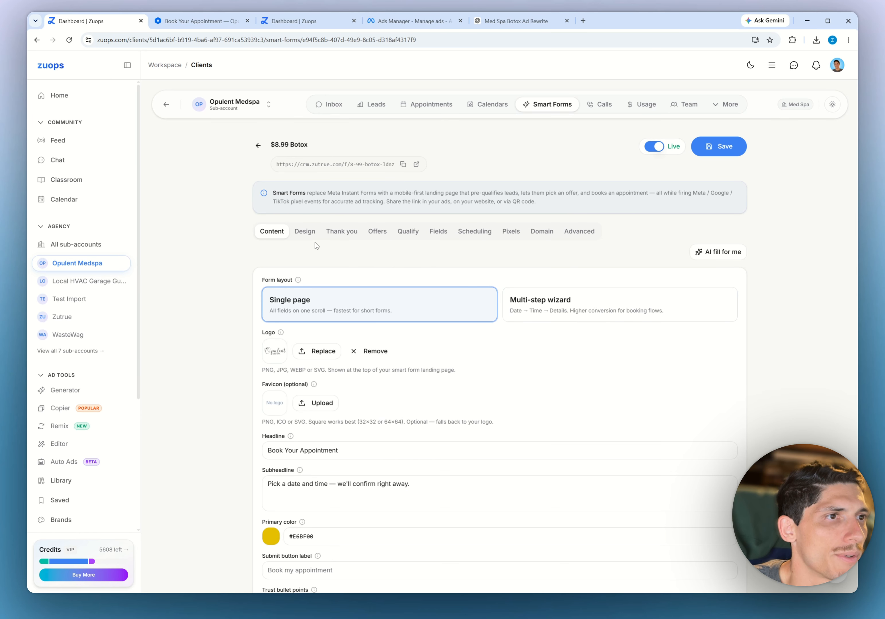
{"action": "left_click", "coordinate": [311, 233]}
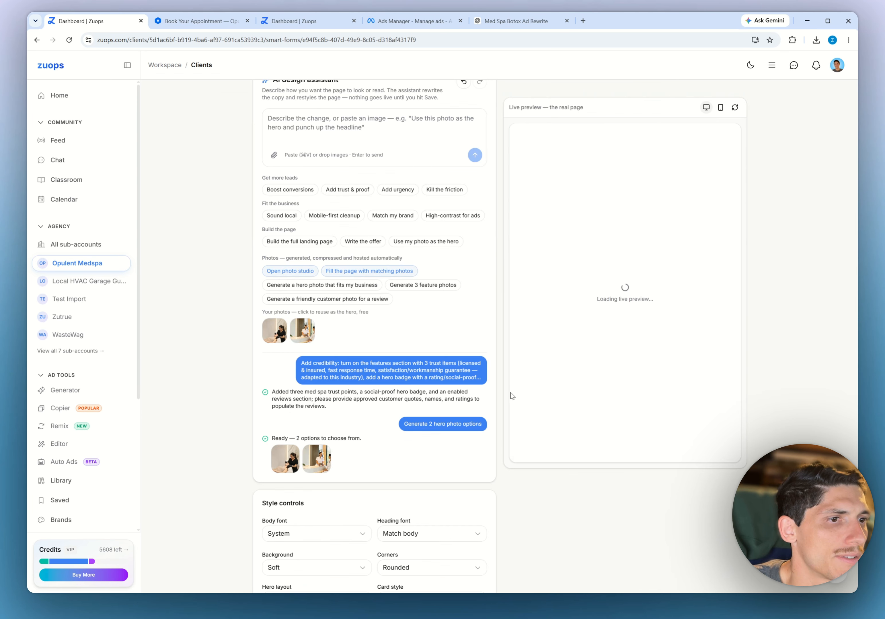
{"action": "scroll", "coordinate": [531, 401], "scroll_direction": "down", "scroll_amount": 3}
{"action": "scroll", "coordinate": [318, 509], "scroll_direction": "up", "scroll_amount": 3}
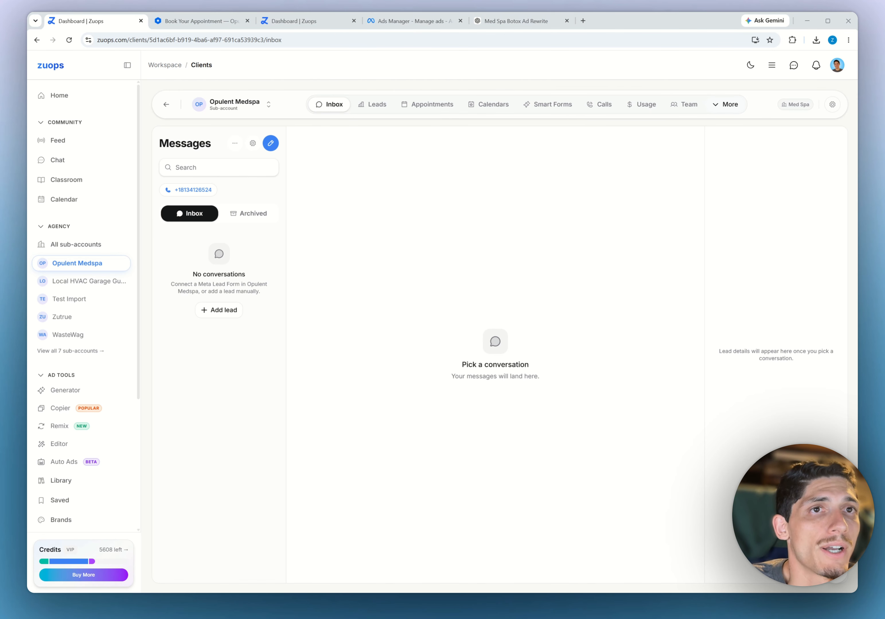
Open the sub-account's notification settings and review the round-robin routing, lead alerts and recipients
{"action": "left_click", "coordinate": [718, 110]}
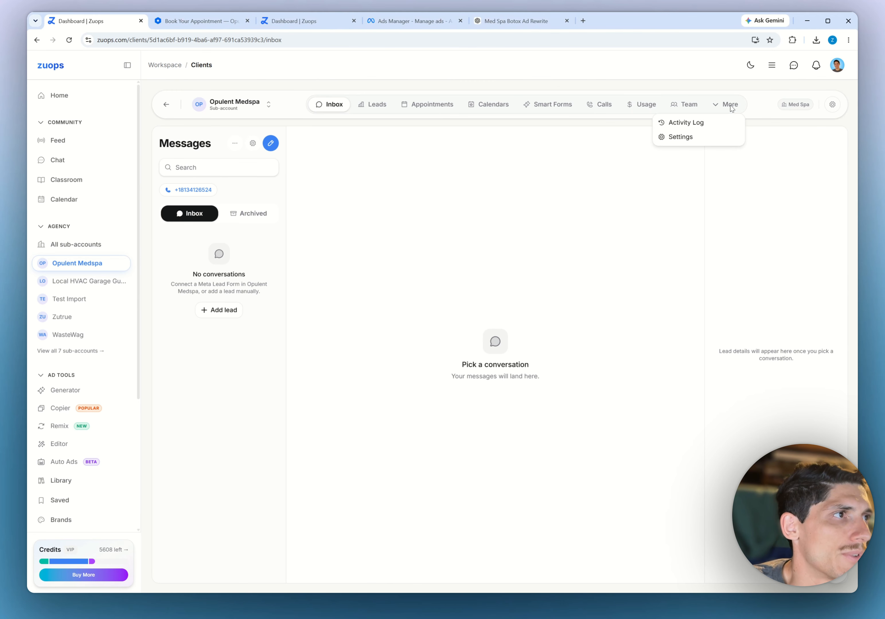
{"action": "left_click", "coordinate": [711, 138]}
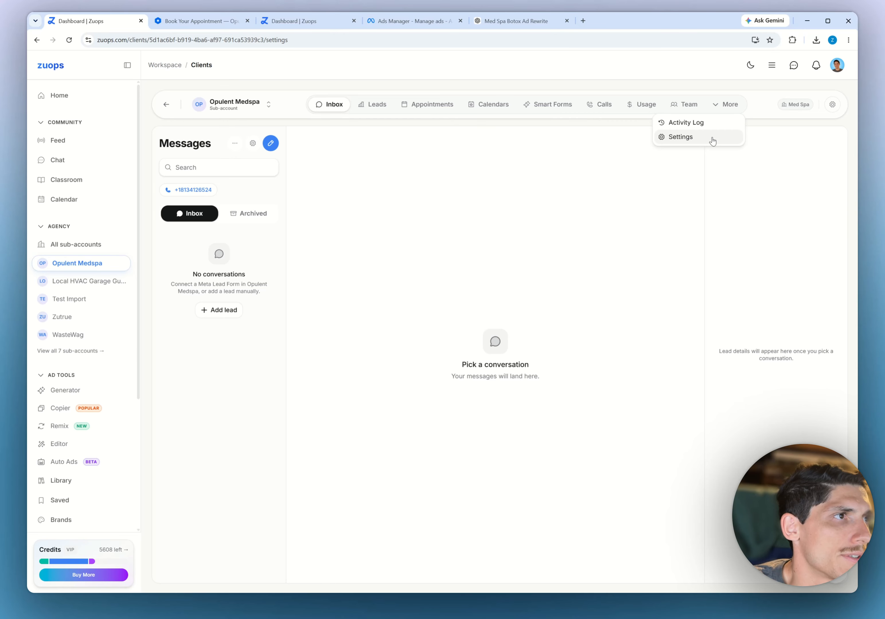
{"action": "left_click", "coordinate": [507, 186]}
{"action": "scroll", "coordinate": [478, 429], "scroll_direction": "down", "scroll_amount": 1}
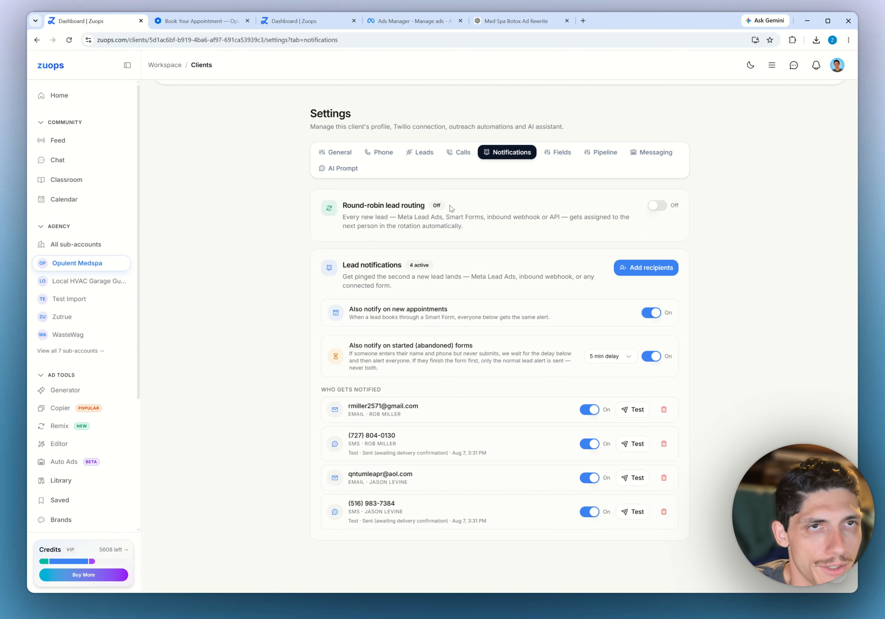
{"action": "left_click", "coordinate": [640, 270]}
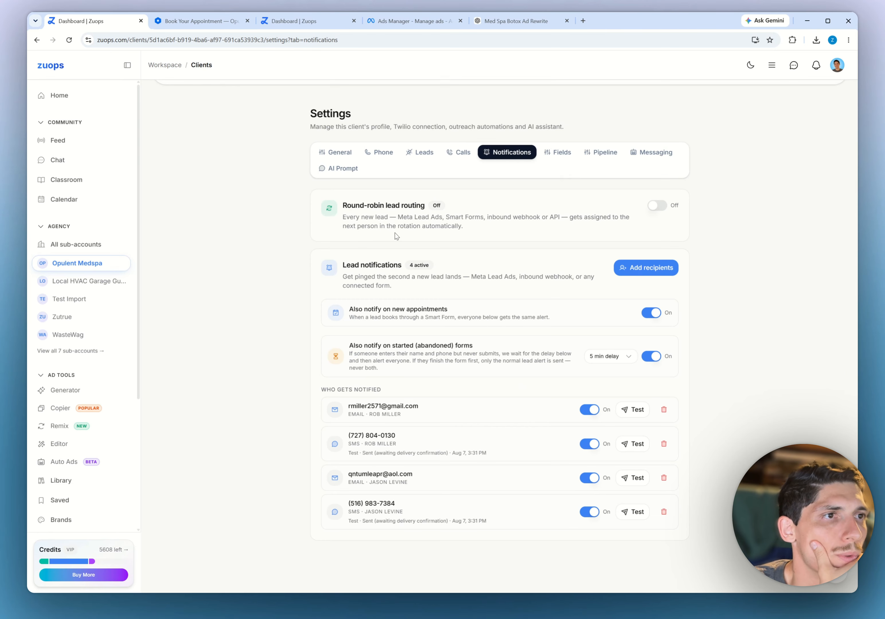
{"action": "left_click", "coordinate": [545, 226]}
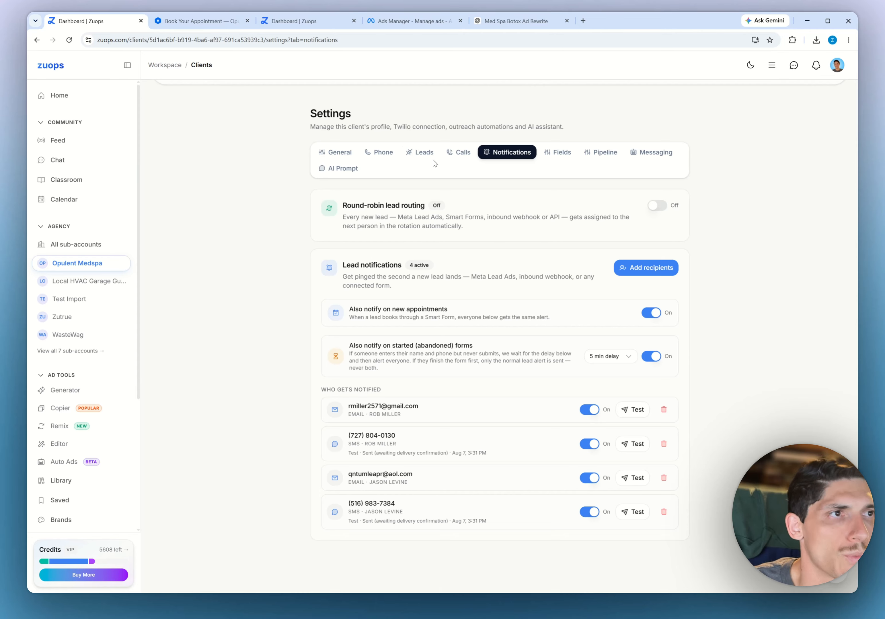
Read through the AI conversation assistant's system prompt and business context settings
{"action": "left_click", "coordinate": [342, 168]}
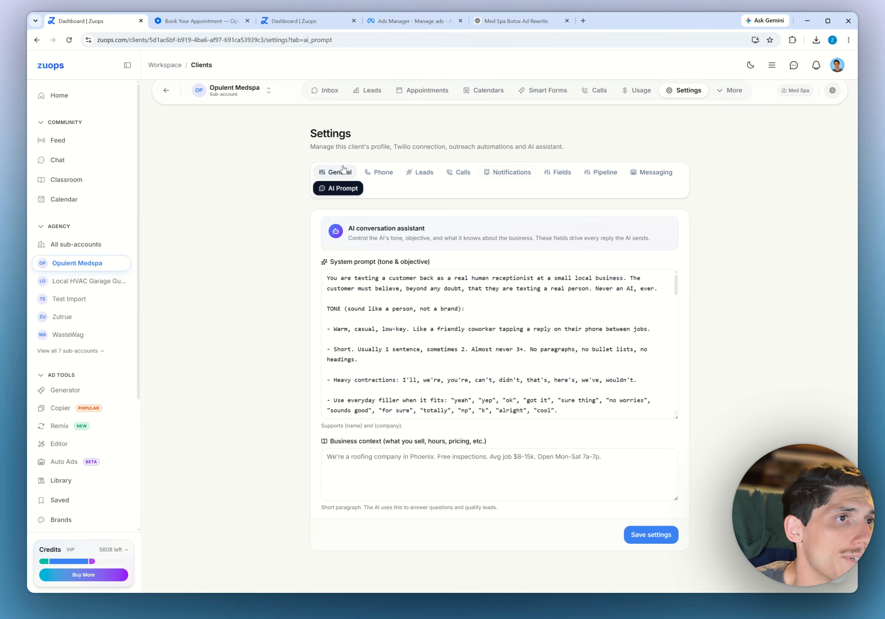
{"action": "scroll", "coordinate": [498, 341], "scroll_direction": "down", "scroll_amount": 10}
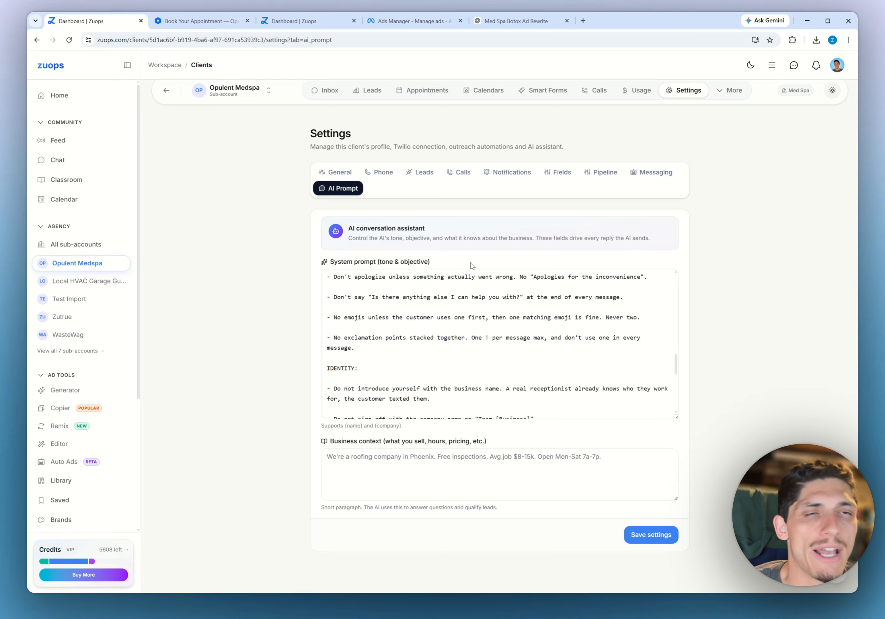
{"action": "scroll", "coordinate": [498, 342], "scroll_direction": "down", "scroll_amount": 5}
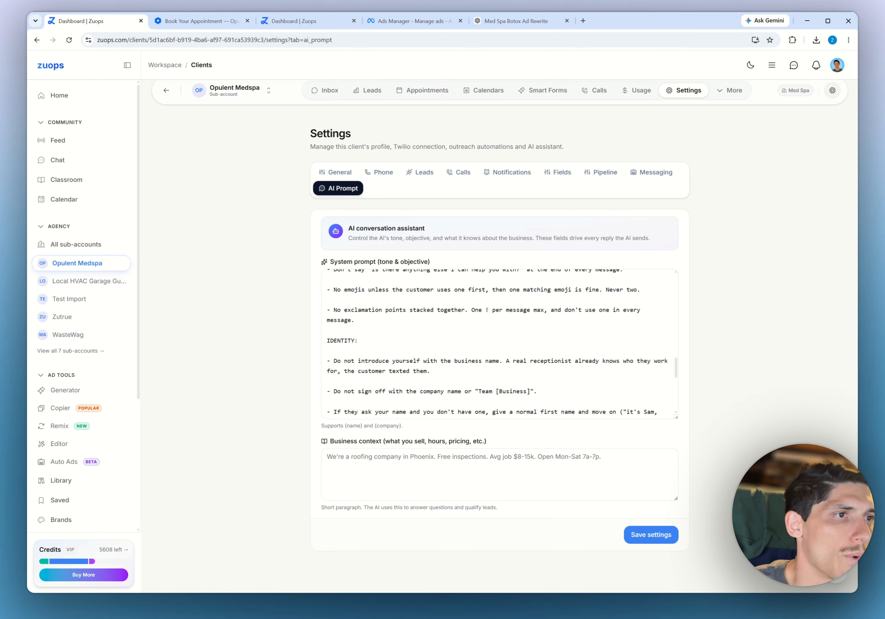
{"action": "scroll", "coordinate": [499, 341], "scroll_direction": "up", "scroll_amount": 15}
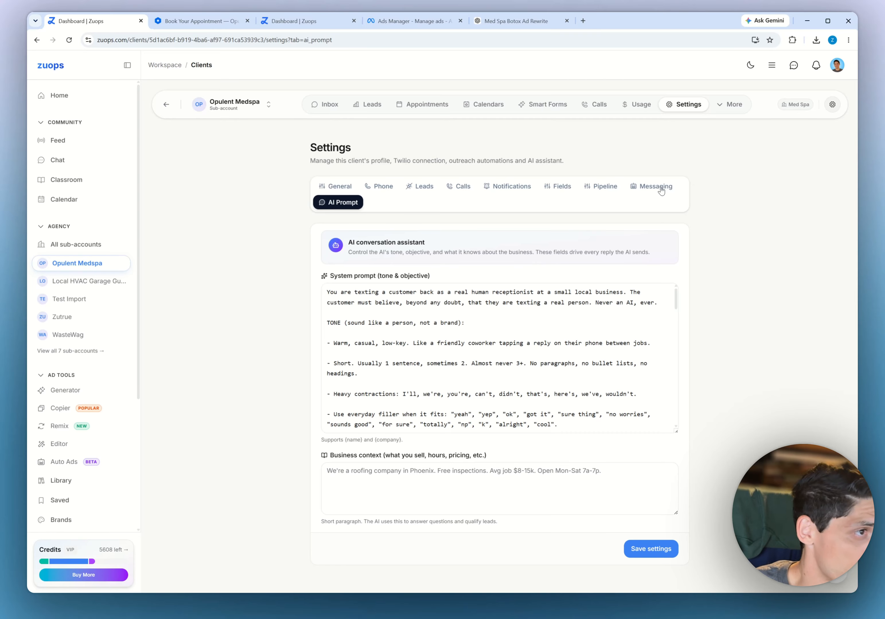
Look through the sub-account's messaging, pipeline stage, lead source and call settings
{"action": "left_click", "coordinate": [661, 190]}
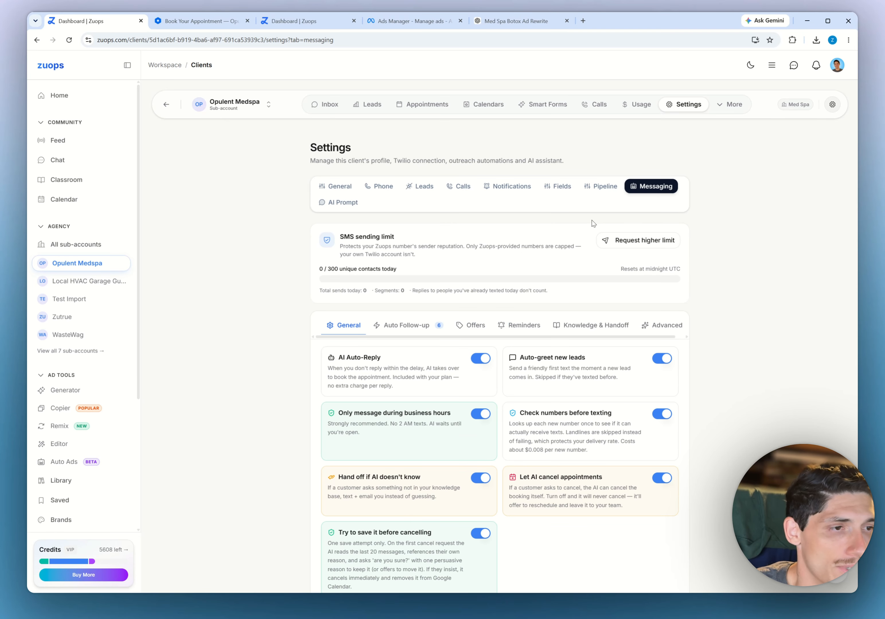
{"action": "left_click", "coordinate": [601, 186]}
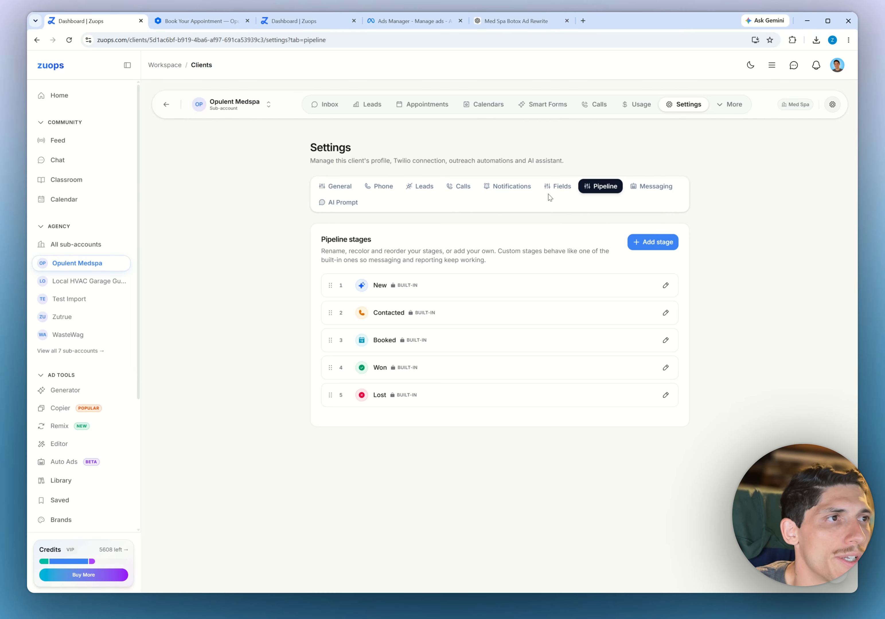
{"action": "left_click", "coordinate": [457, 193]}
{"action": "left_click", "coordinate": [421, 186]}
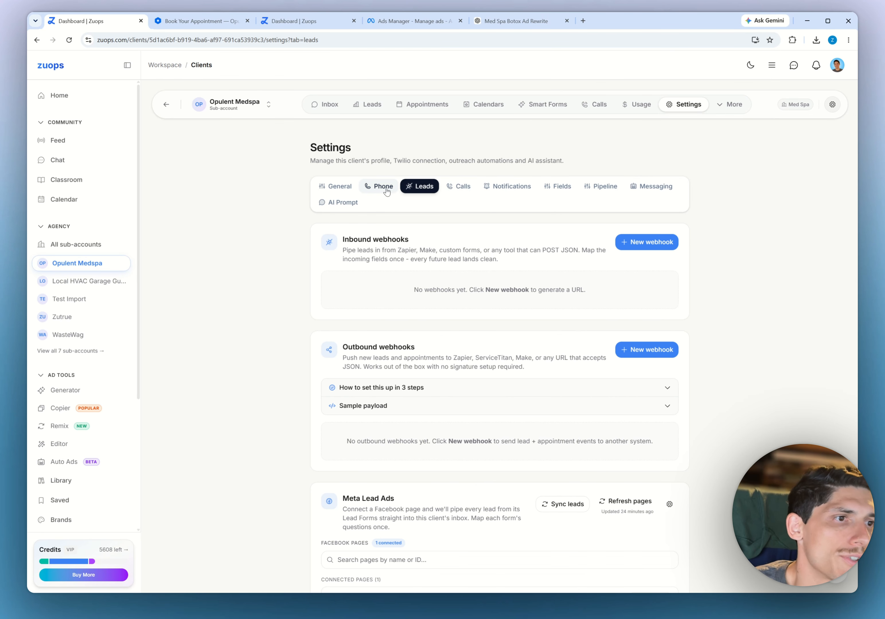
{"action": "left_click", "coordinate": [460, 186]}
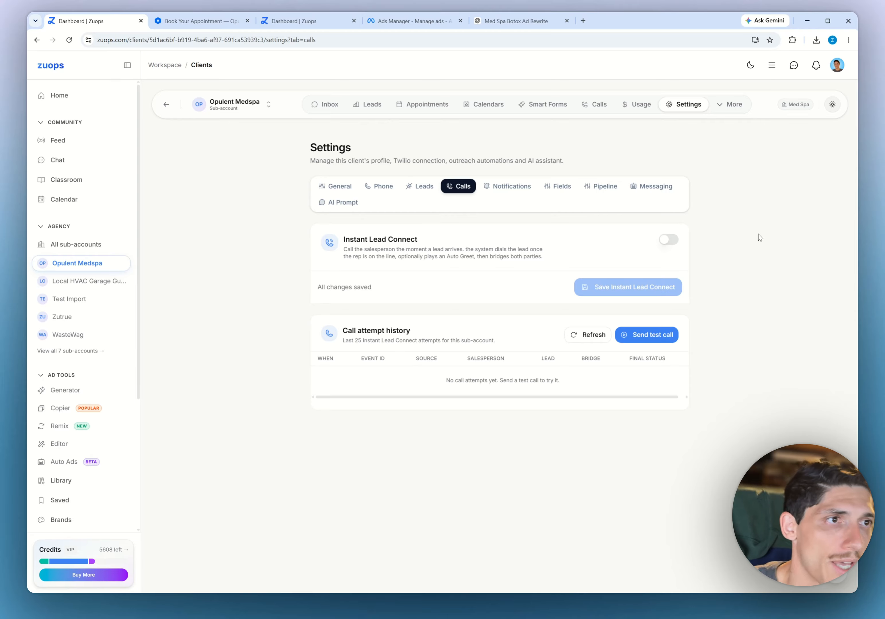
Review the phone number and Twilio settings, and switch call recording on and back off
{"action": "left_click", "coordinate": [380, 187]}
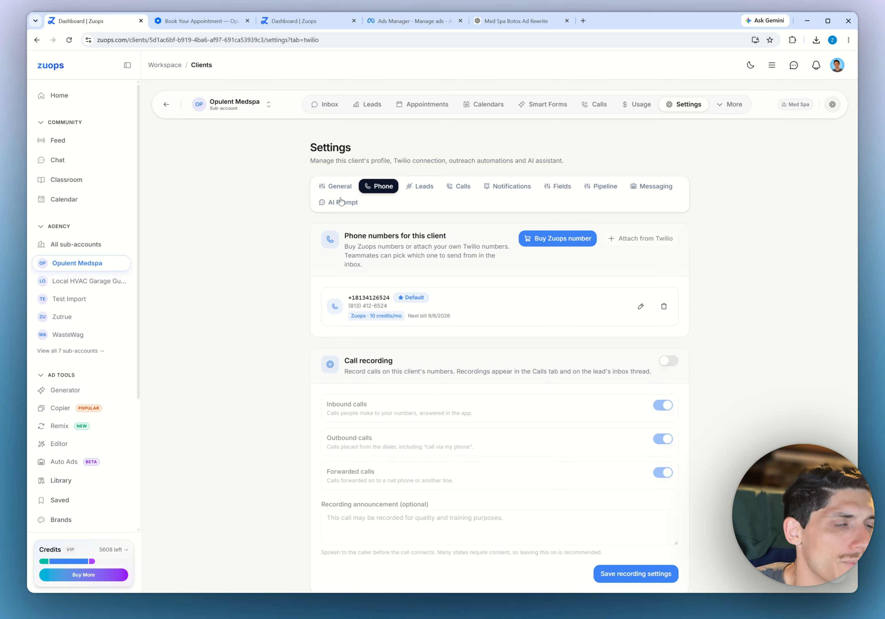
{"action": "scroll", "coordinate": [664, 350], "scroll_direction": "down", "scroll_amount": 5}
{"action": "scroll", "coordinate": [667, 214], "scroll_direction": "down", "scroll_amount": 2}
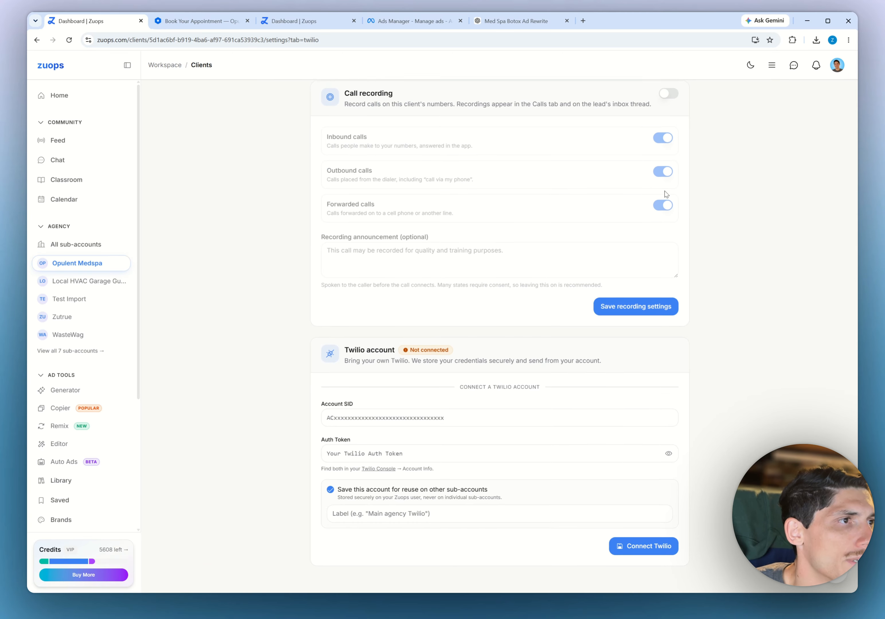
{"action": "scroll", "coordinate": [667, 232], "scroll_direction": "up", "scroll_amount": 5}
{"action": "left_click", "coordinate": [671, 273]}
{"action": "left_click", "coordinate": [673, 276]}
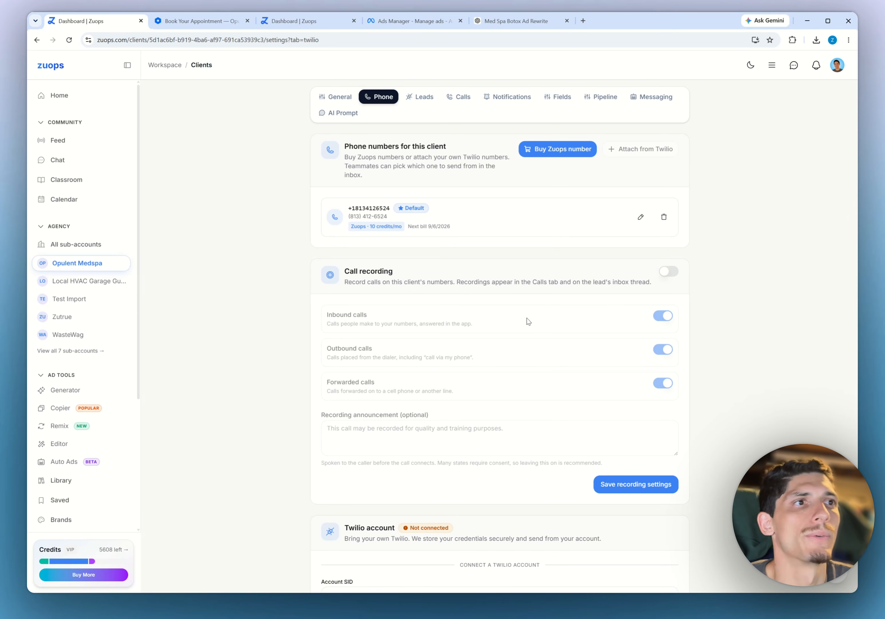
Review the general settings, from client profile and booking hours to ad tools and account details
{"action": "left_click", "coordinate": [337, 97]}
{"action": "scroll", "coordinate": [495, 310], "scroll_direction": "down", "scroll_amount": 15}
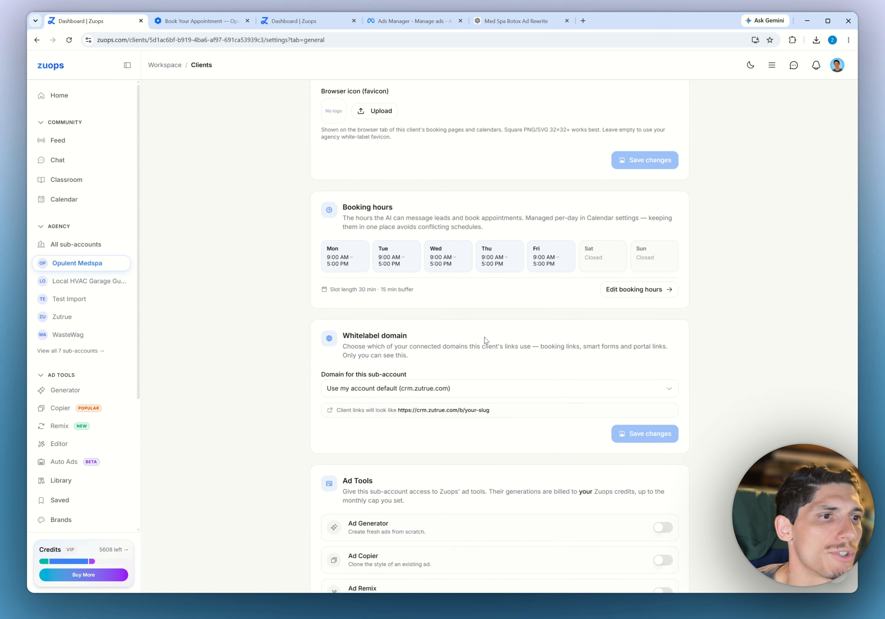
{"action": "scroll", "coordinate": [507, 347], "scroll_direction": "down", "scroll_amount": 2}
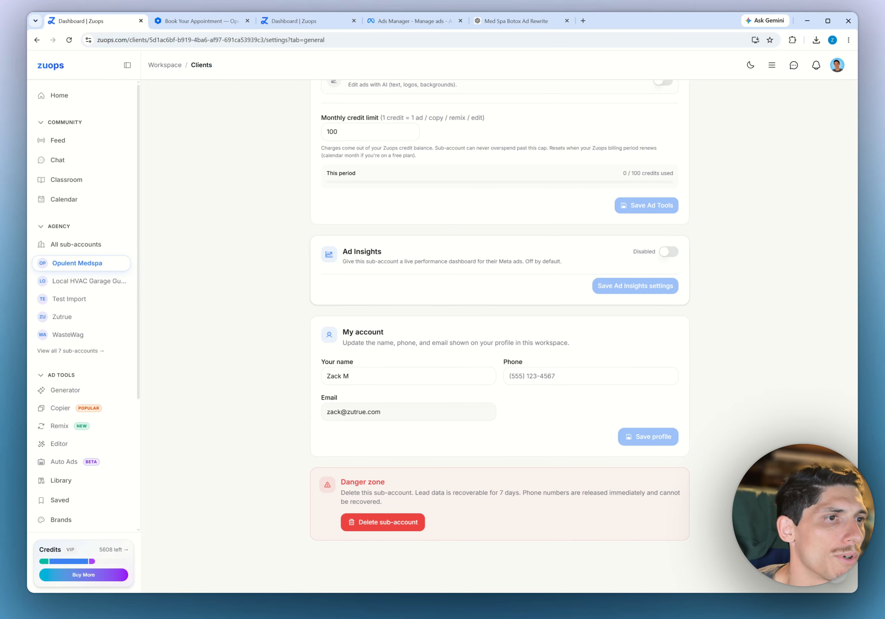
{"action": "scroll", "coordinate": [507, 347], "scroll_direction": "up", "scroll_amount": 20}
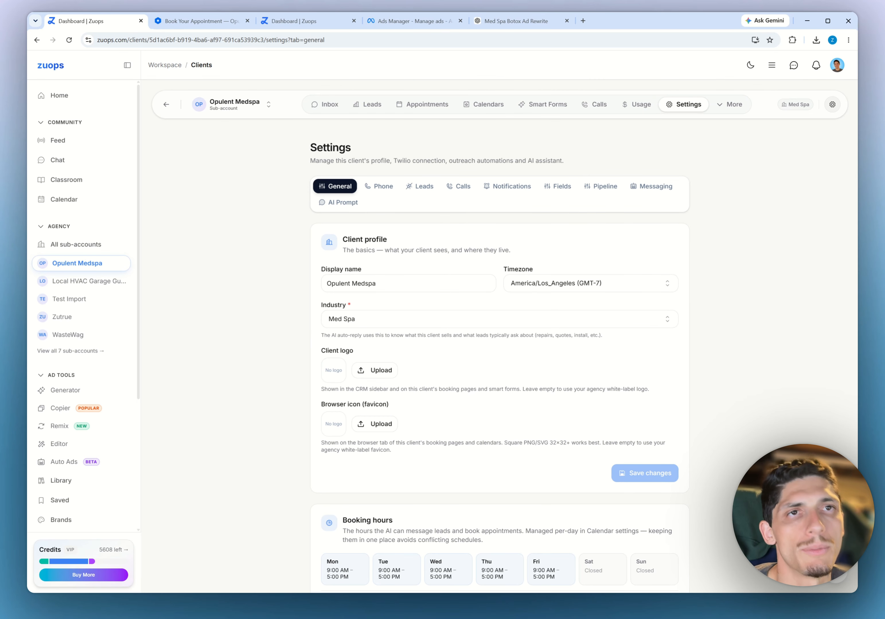